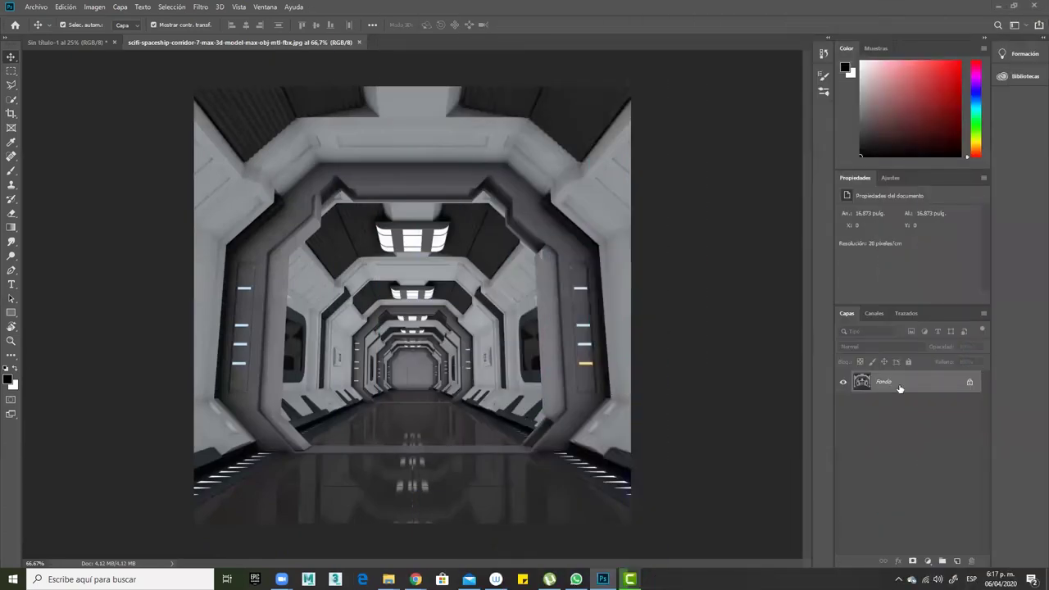
# - Duplicate the corridor's Fondo layer into Sin título-1 as a new layer named sfi
pyautogui.rightClick(900, 394)
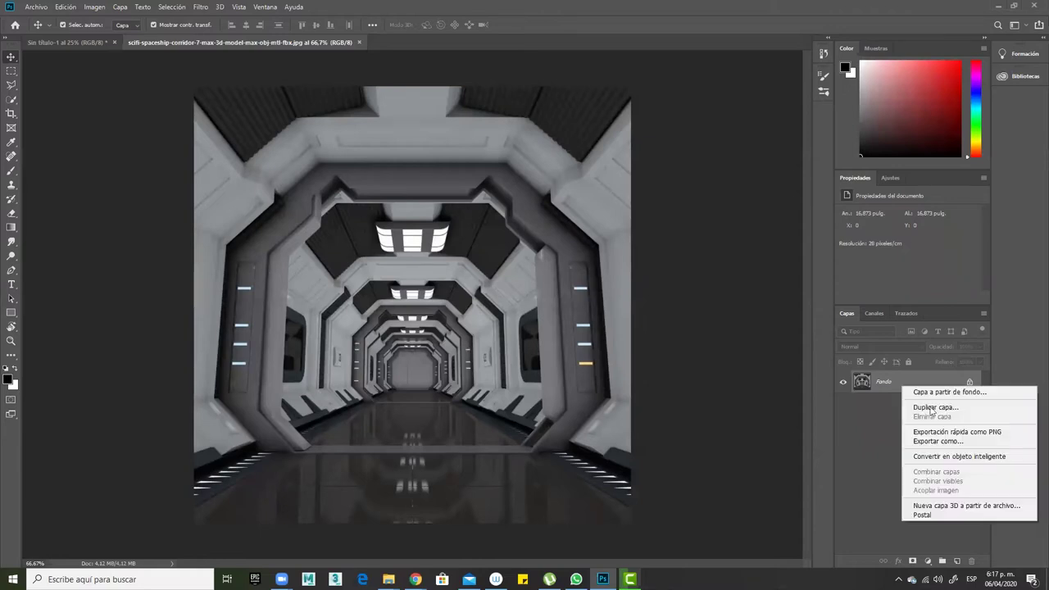
pyautogui.click(931, 412)
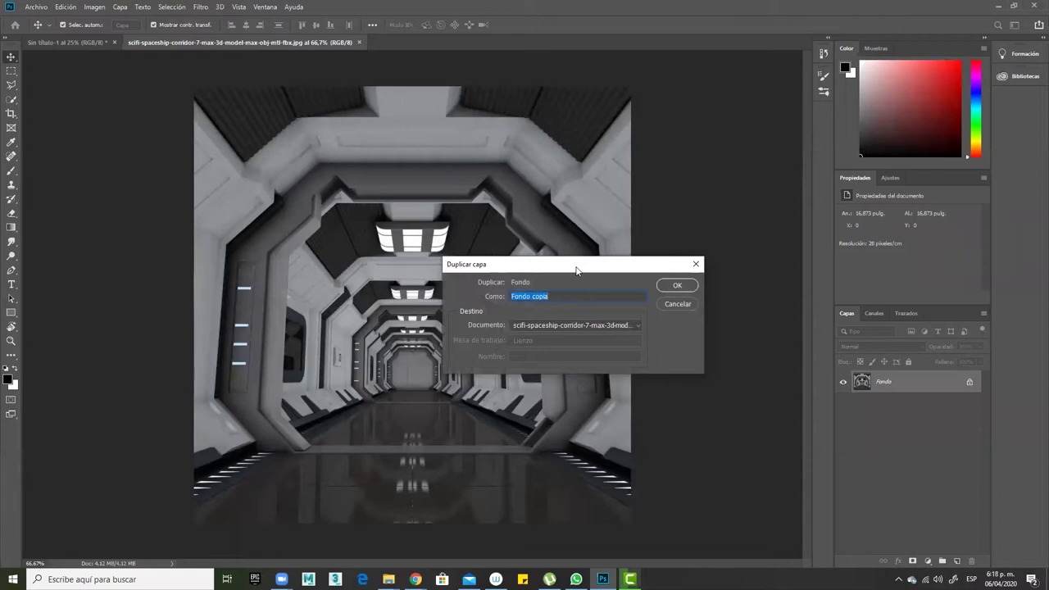
pyautogui.write('sfi')
pyautogui.click(565, 325)
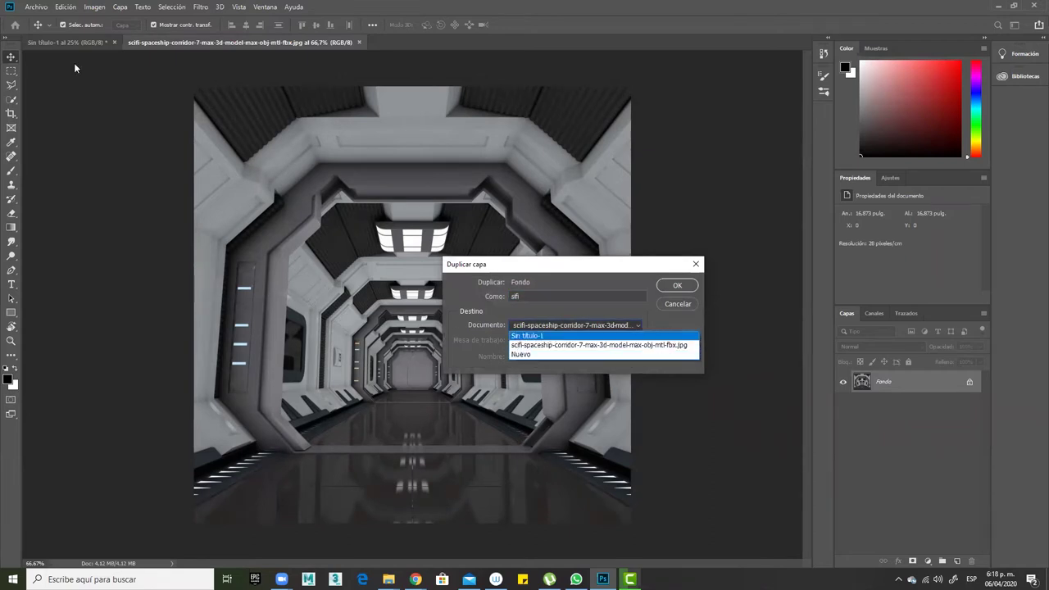
pyautogui.click(525, 336)
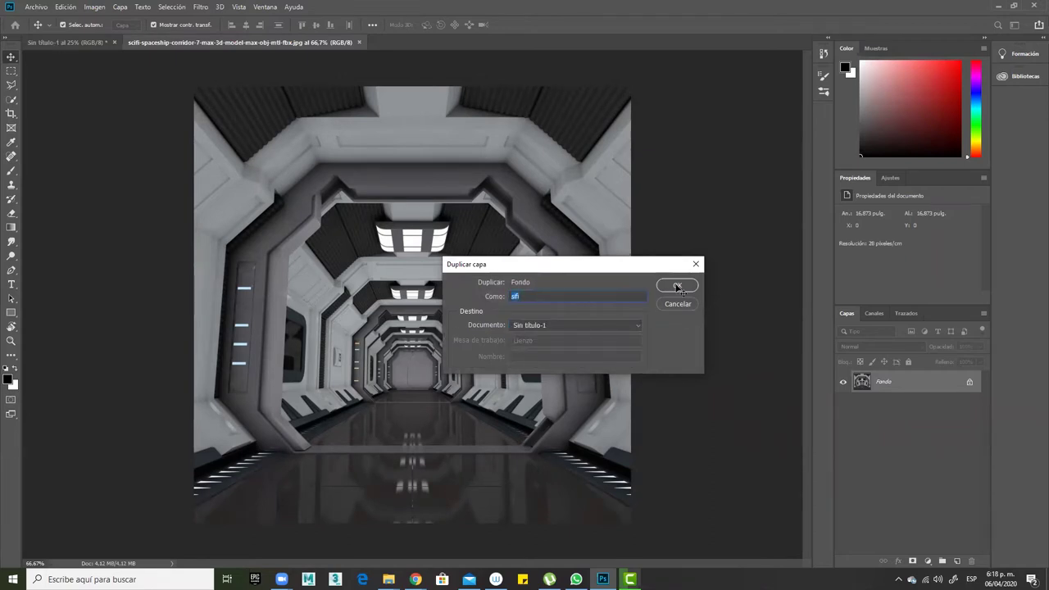
pyautogui.click(678, 285)
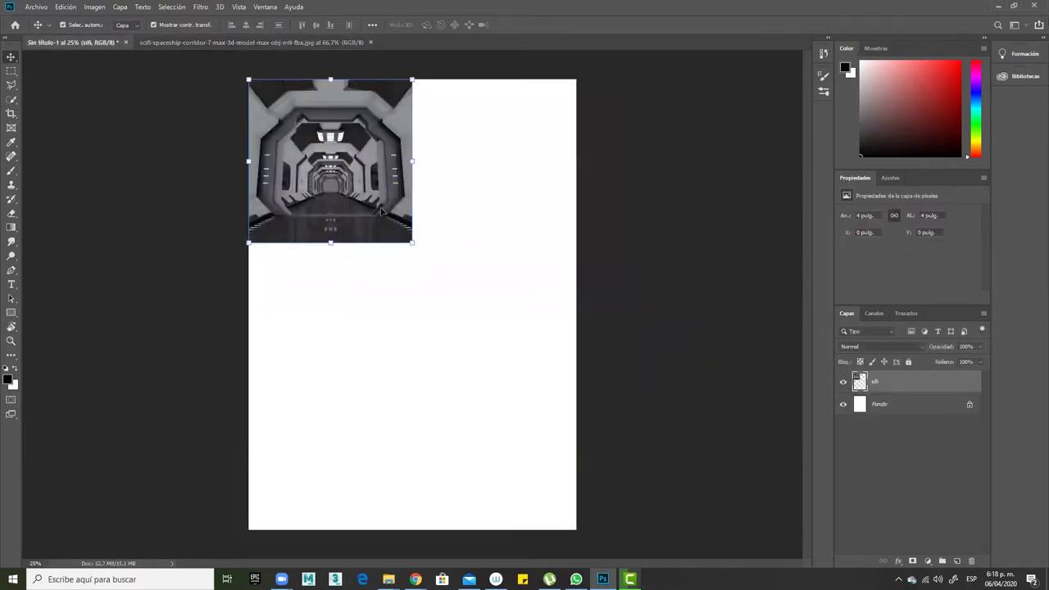
# - Centre the sfi layer and free-transform it to about 191% to span the page width
pyautogui.moveTo(381, 212); pyautogui.dragTo(463, 321)
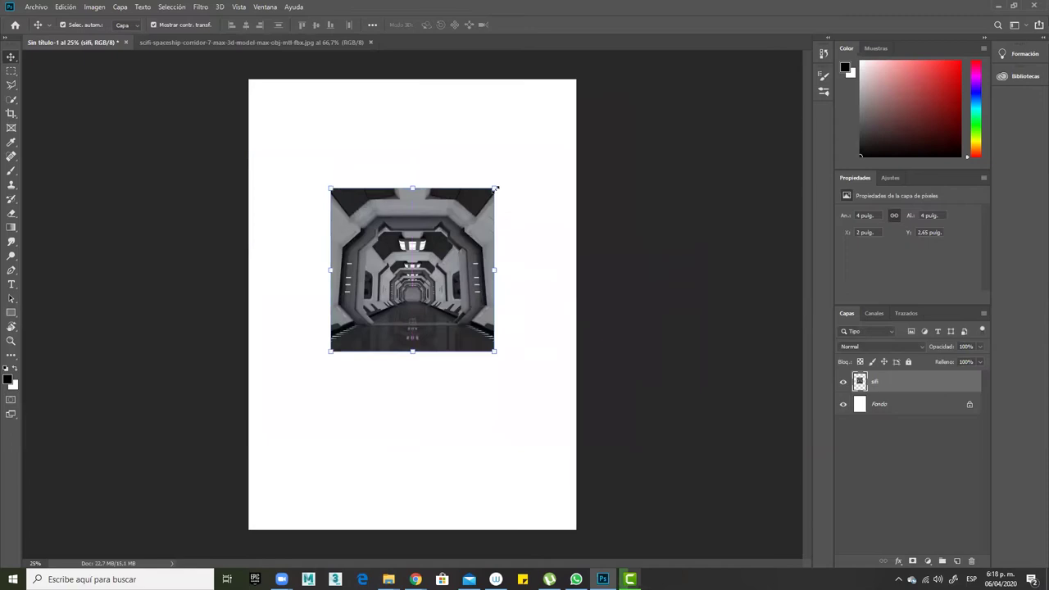
pyautogui.hotkey('ctrl', 't')
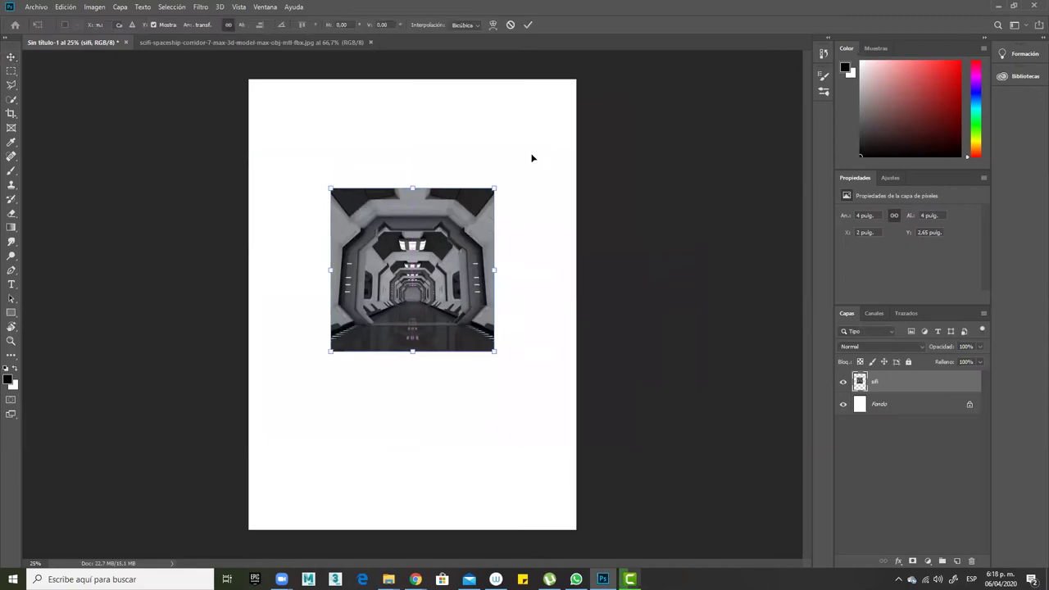
pyautogui.moveTo(495, 188); pyautogui.dragTo(548, 142)
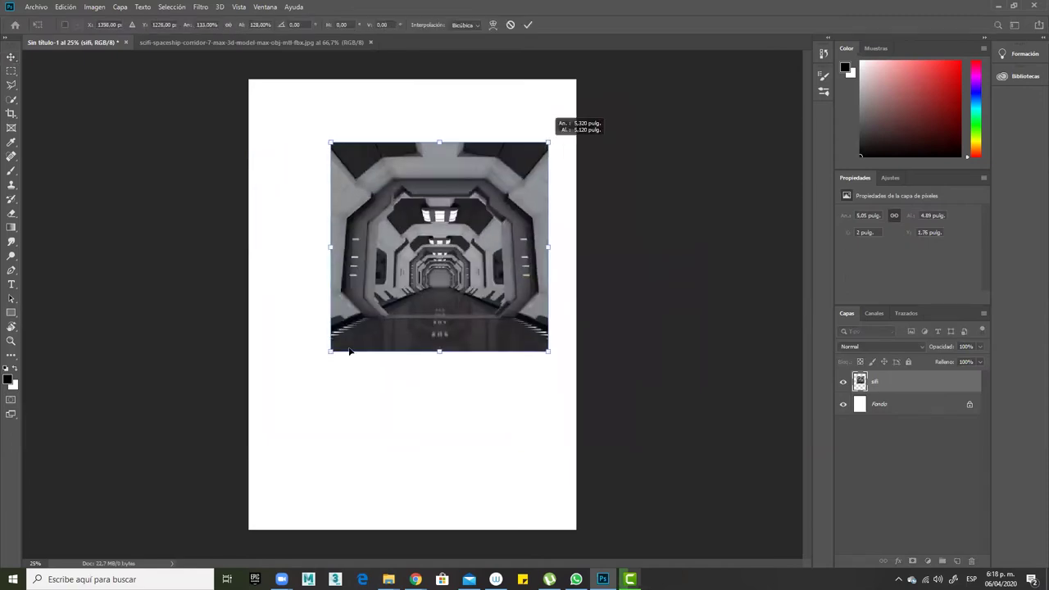
pyautogui.moveTo(330, 352); pyautogui.dragTo(258, 440)
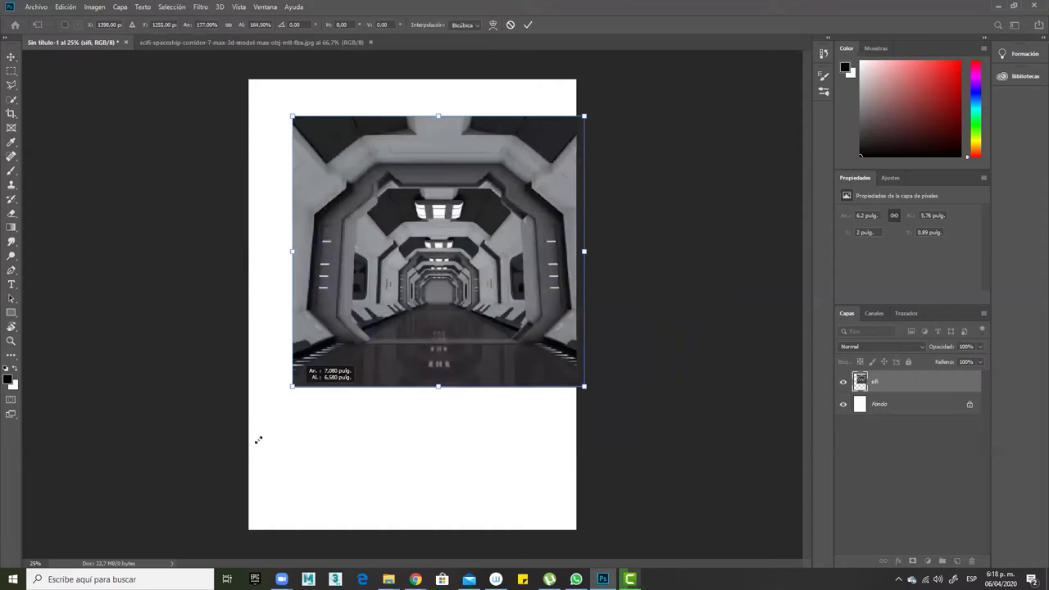
pyautogui.moveTo(379, 359); pyautogui.dragTo(382, 365)
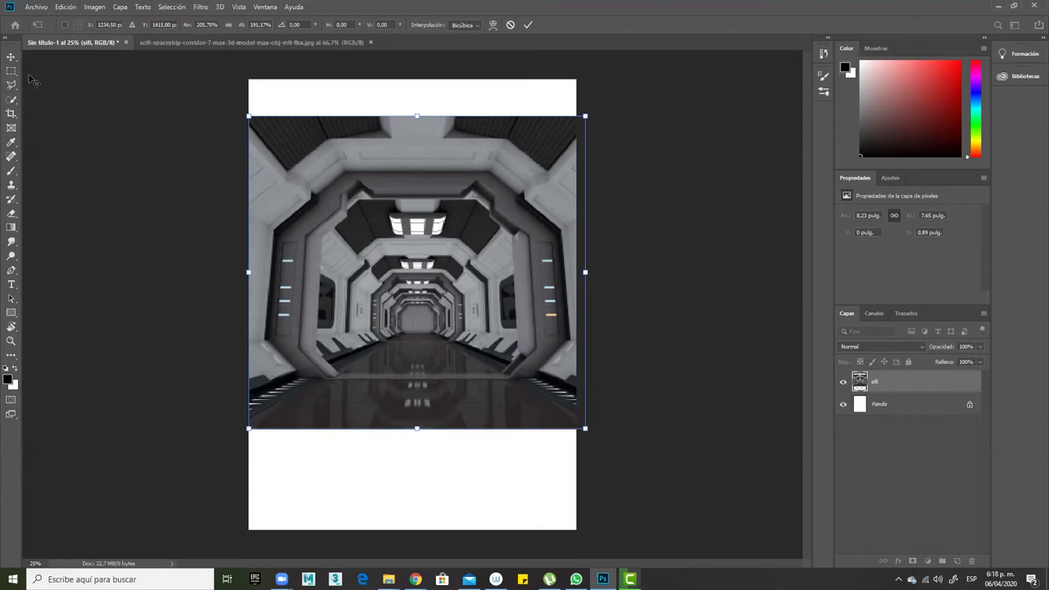
pyautogui.press('Return')
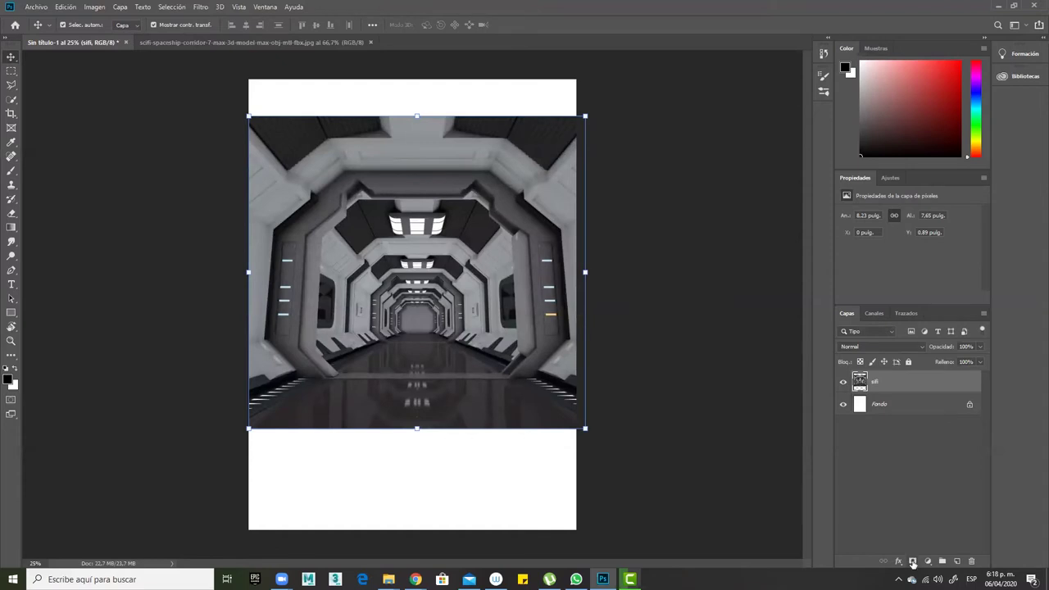
# - Add a white layer mask to sfi and select the Gradient tool
pyautogui.click(915, 562)
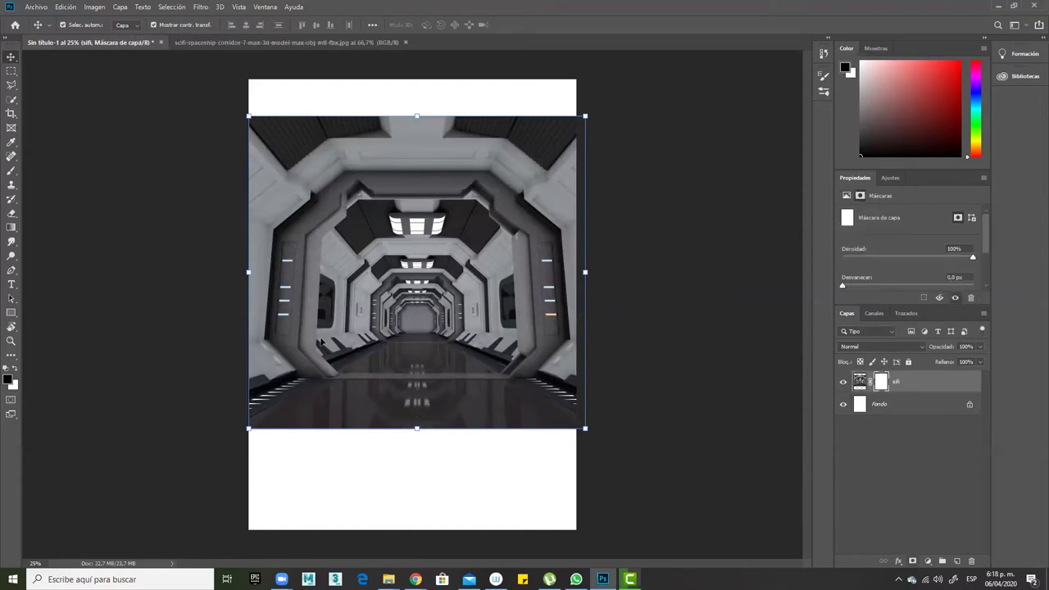
pyautogui.click(11, 228)
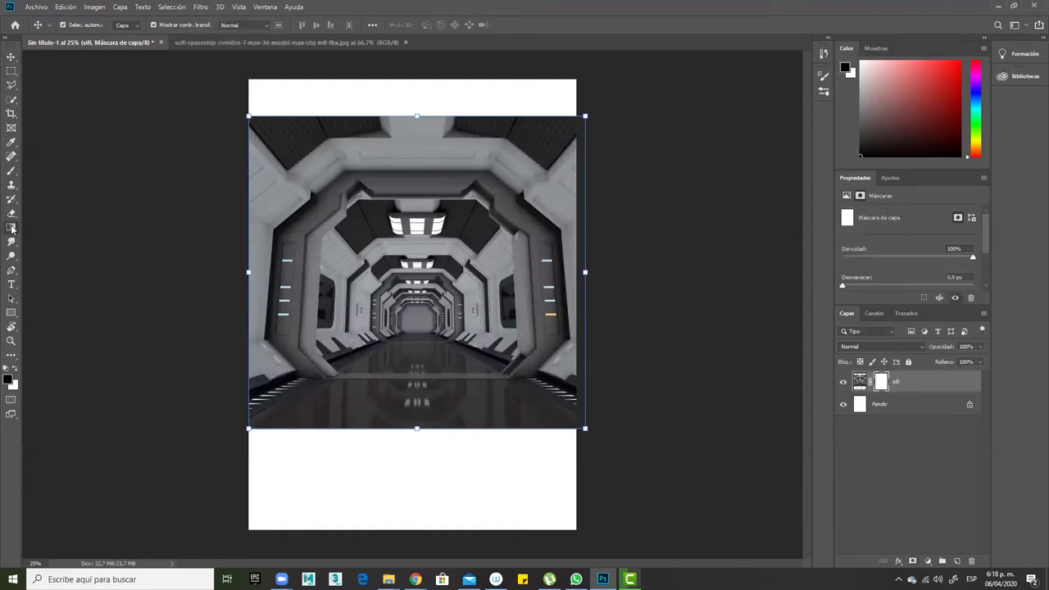
pyautogui.click(11, 227)
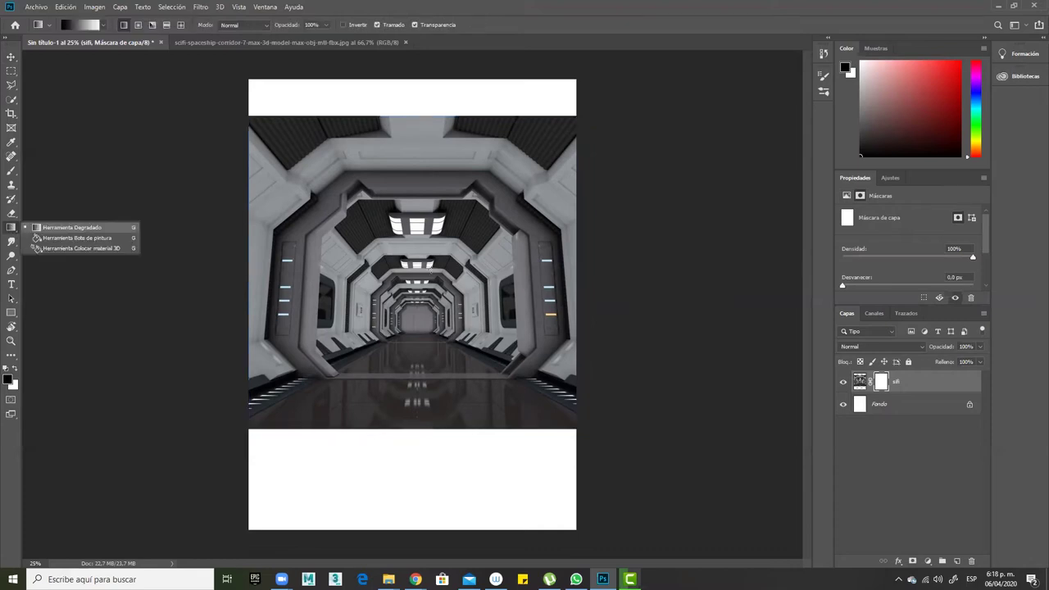
pyautogui.click(147, 242)
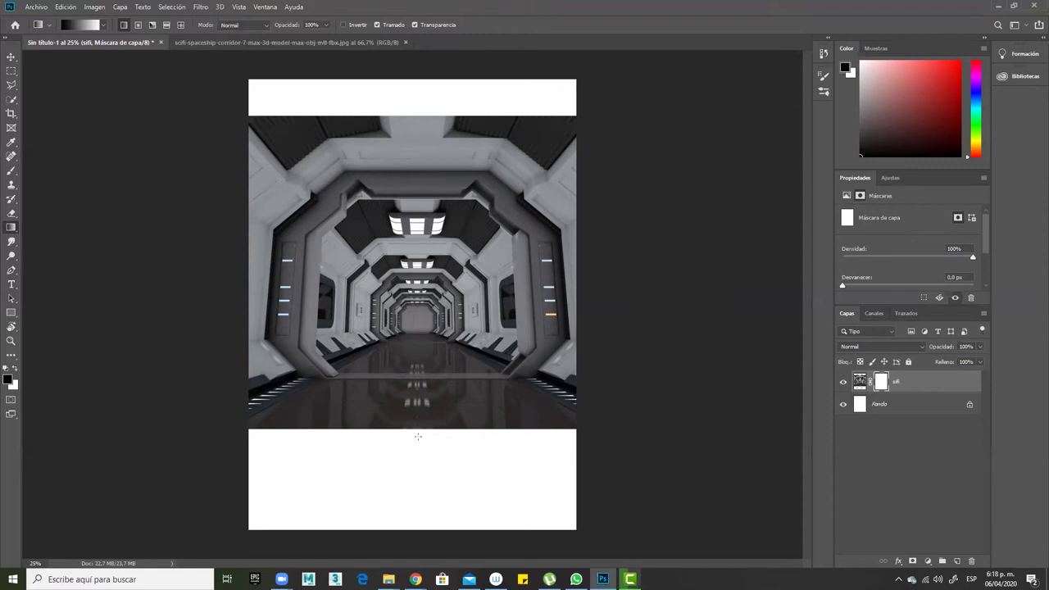
pyautogui.moveTo(418, 437); pyautogui.dragTo(416, 437)
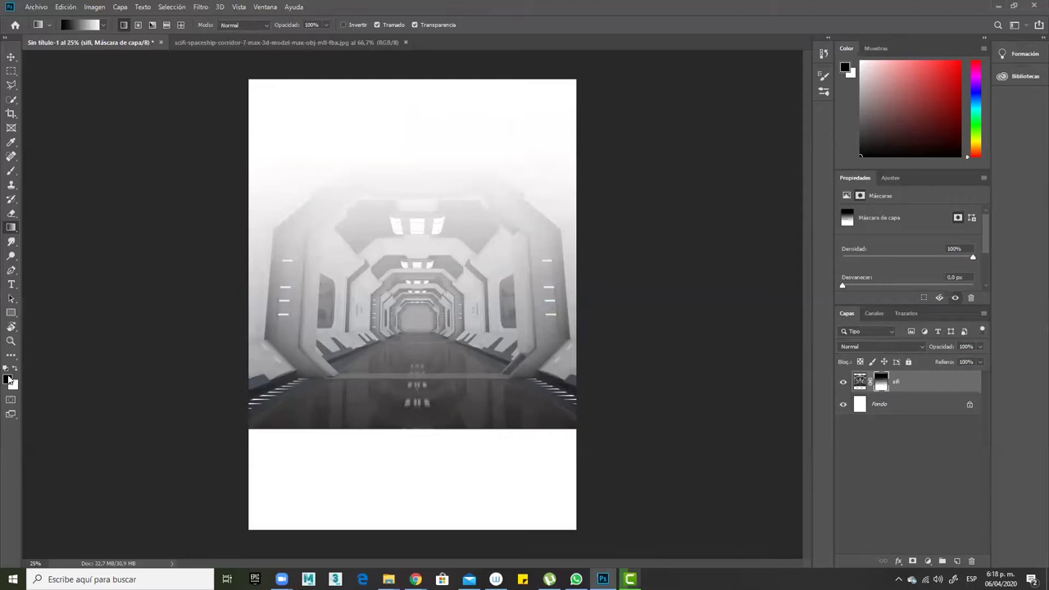
pyautogui.hotkey('ctrl', 'z')
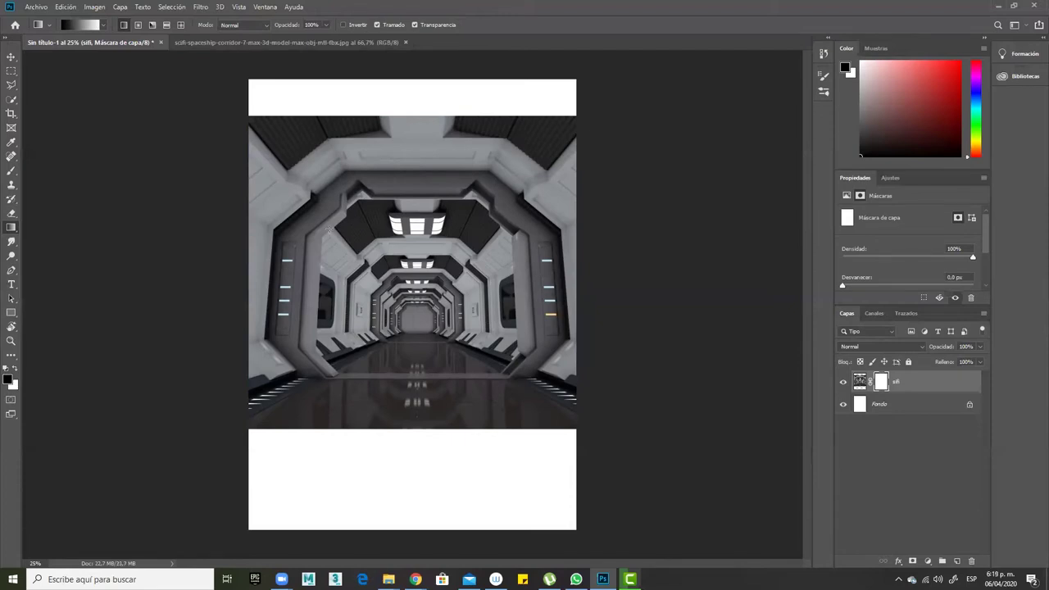
# - Swap colours and drag a downward mask gradient so the corridor's lower part fades to white
pyautogui.press('x')
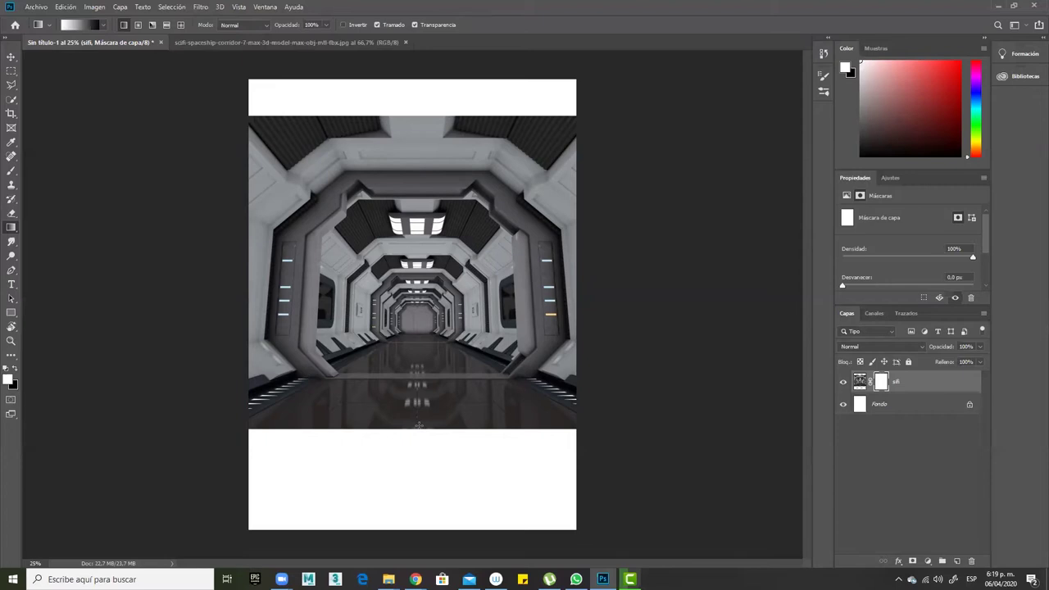
pyautogui.moveTo(414, 250)
pyautogui.mouseDown()
pyautogui.moveTo(414, 460)
pyautogui.moveTo(409, 434)
pyautogui.mouseUp()
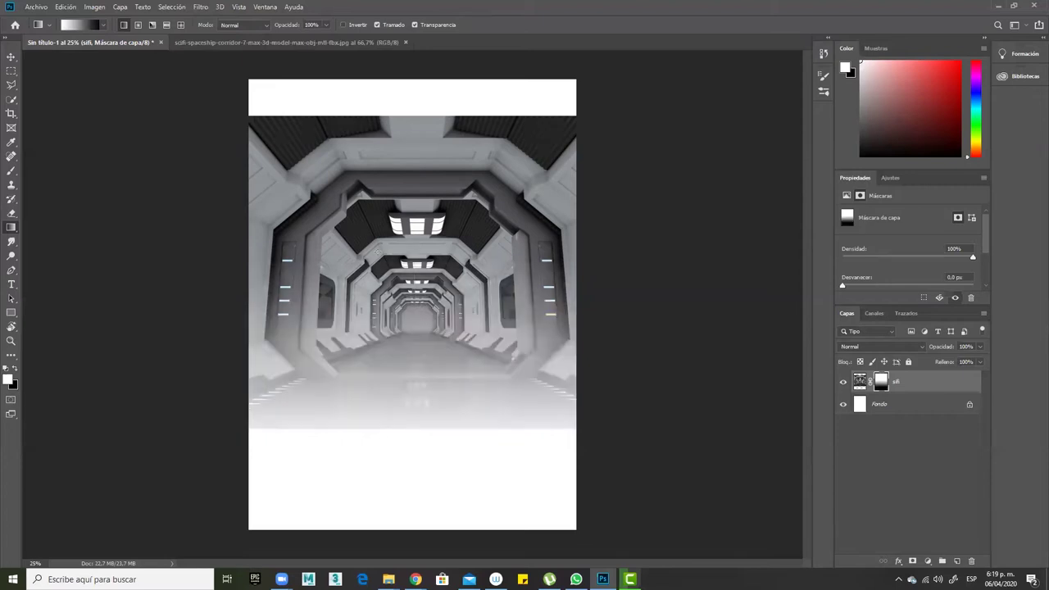
pyautogui.moveTo(407, 208); pyautogui.dragTo(410, 386)
pyautogui.moveTo(419, 426); pyautogui.dragTo(419, 426)
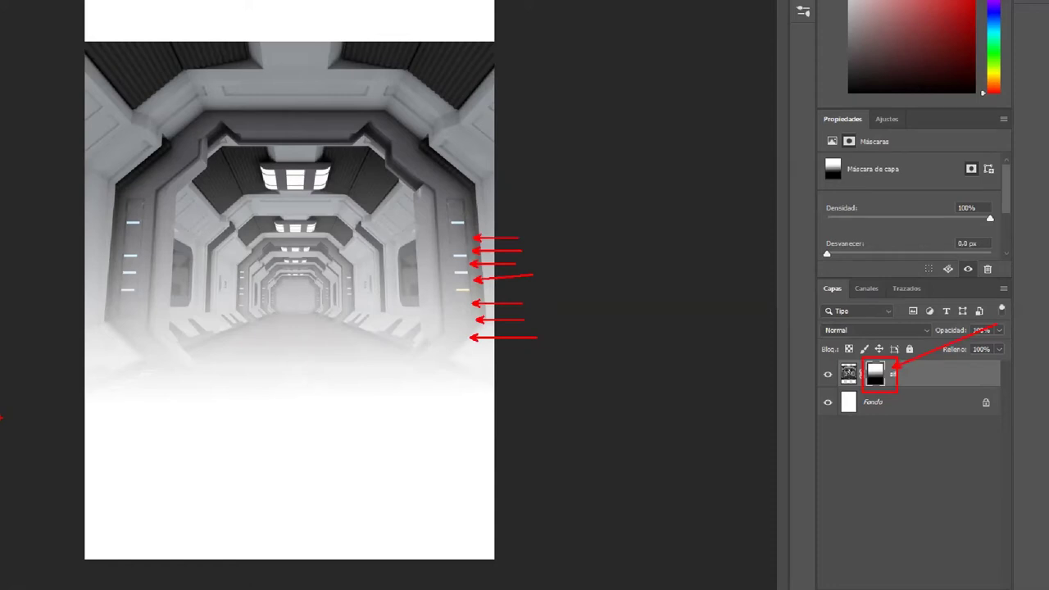
pyautogui.moveTo(0, 418); pyautogui.dragTo(49, 416)
pyautogui.hotkey('ctrl', 'z')
pyautogui.hotkey('ctrl', 'z')
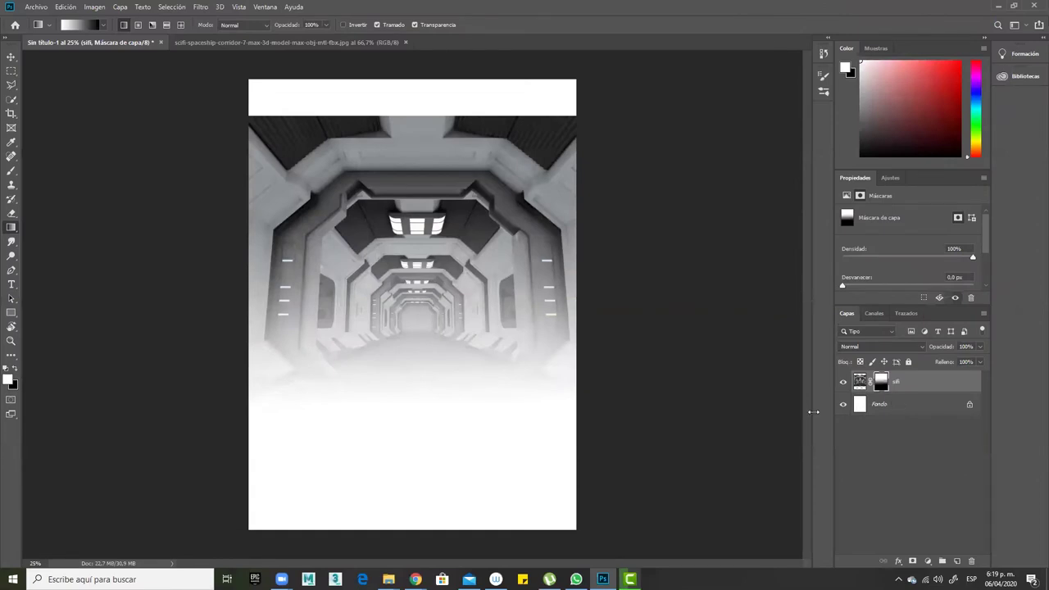
pyautogui.click(906, 406)
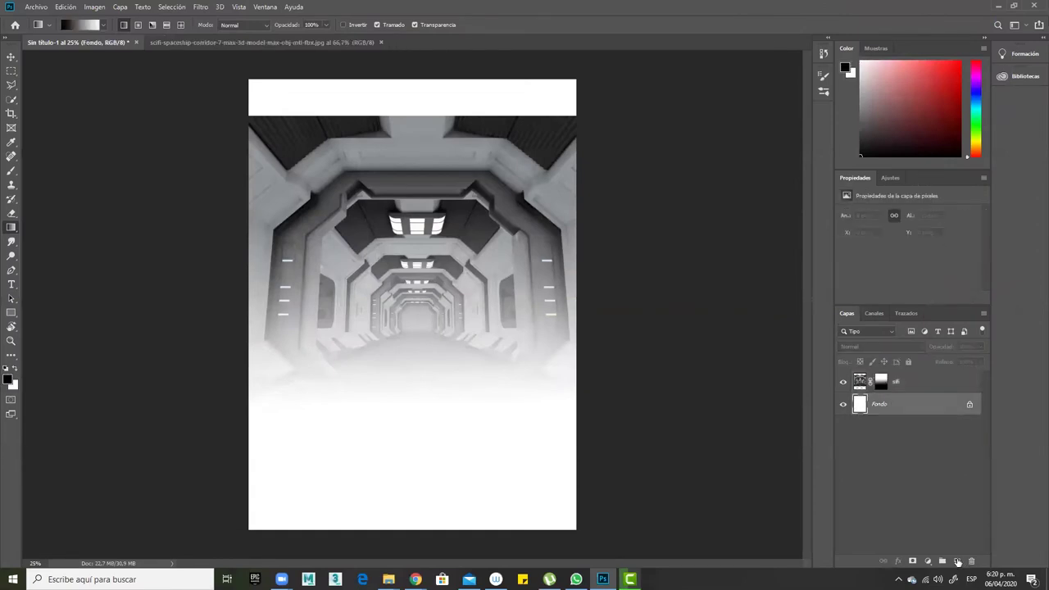
# - Add a new empty layer and pick bright cyan as the Paint Bucket's foreground colour
pyautogui.hotkey('ctrl', 'shift', 'alt', 'n')
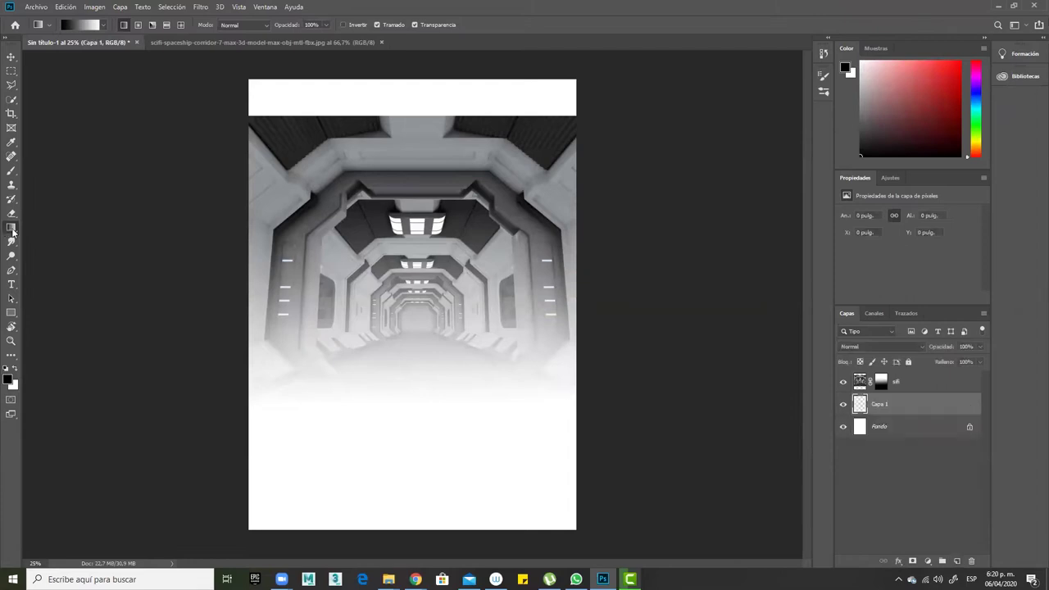
pyautogui.rightClick(12, 227)
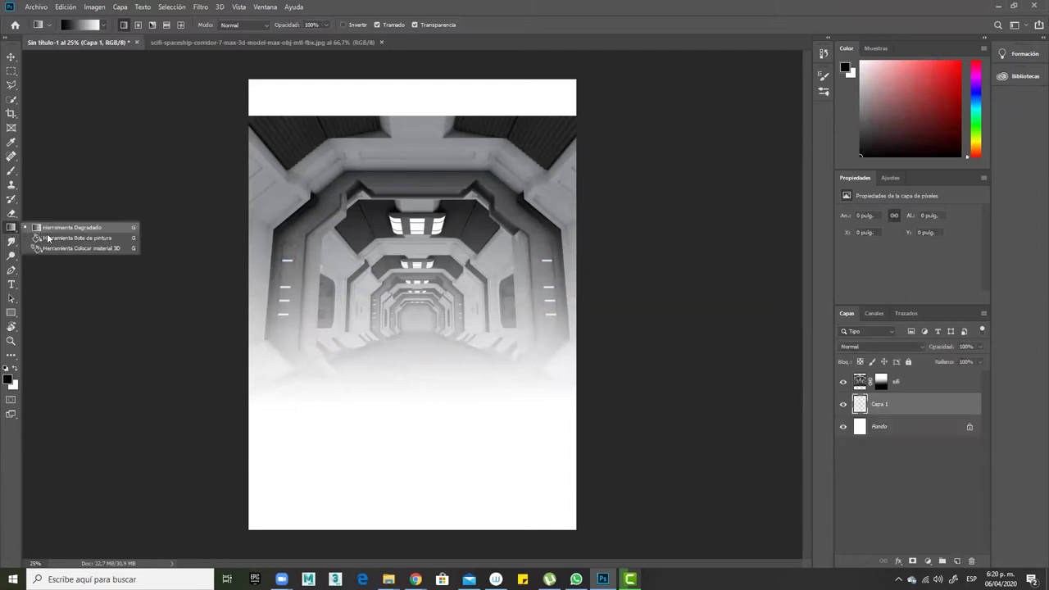
pyautogui.click(49, 238)
pyautogui.moveTo(941, 75); pyautogui.dragTo(960, 61)
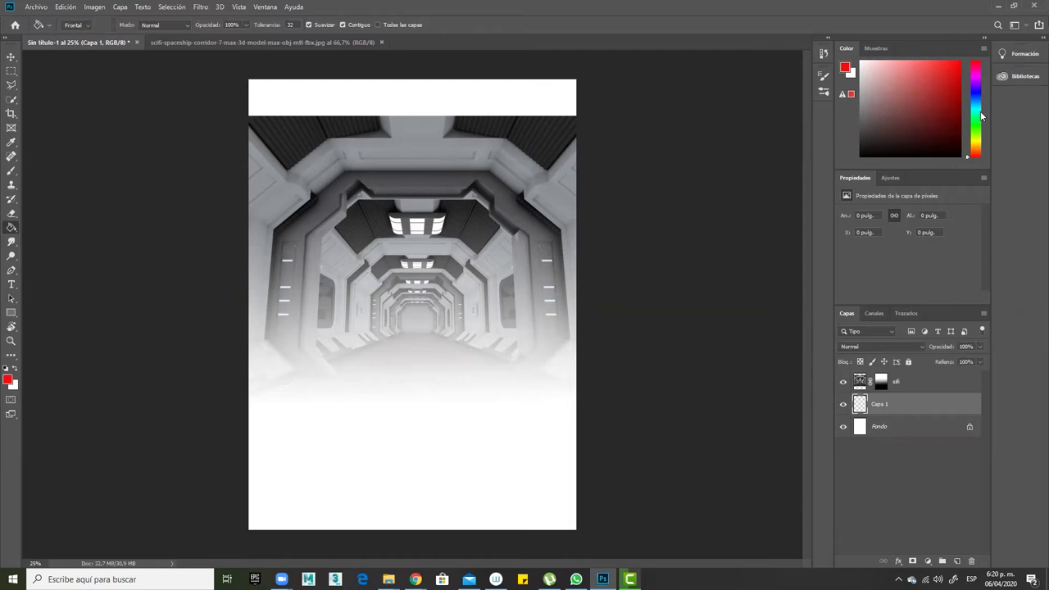
pyautogui.click(978, 83)
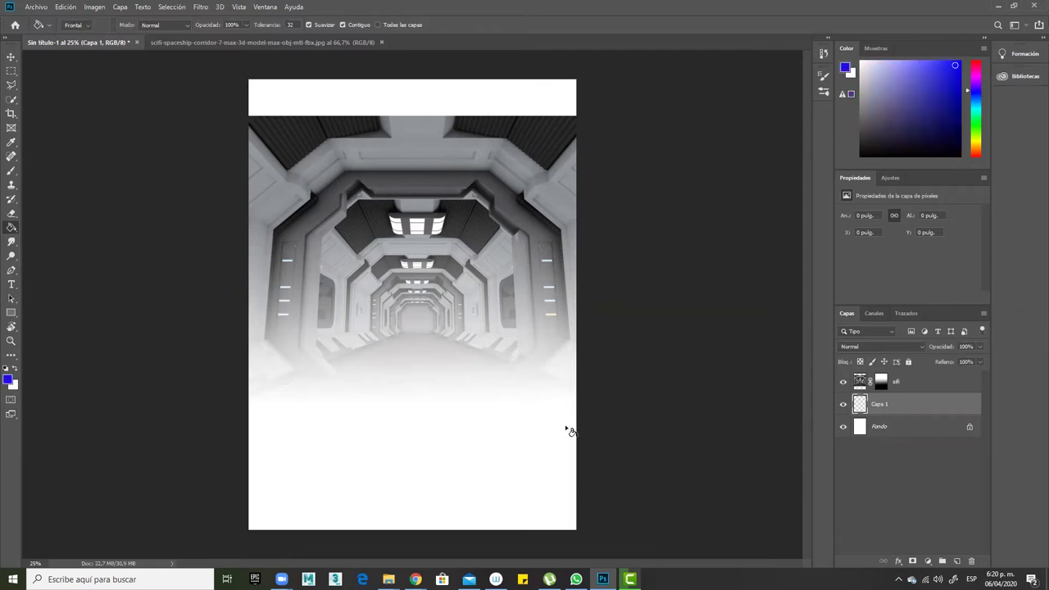
pyautogui.click(977, 79)
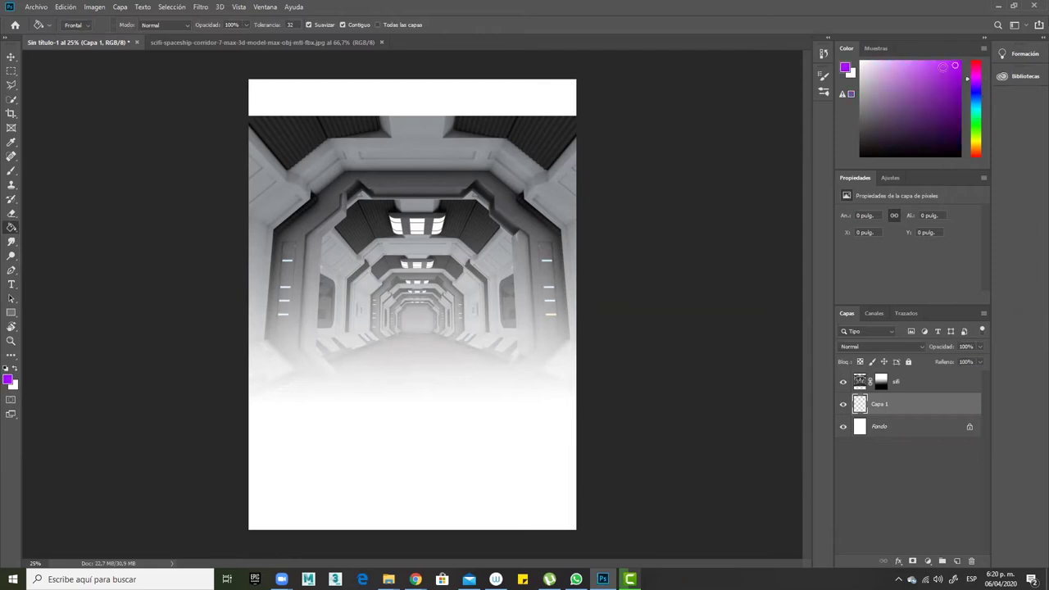
pyautogui.click(976, 108)
pyautogui.click(954, 74)
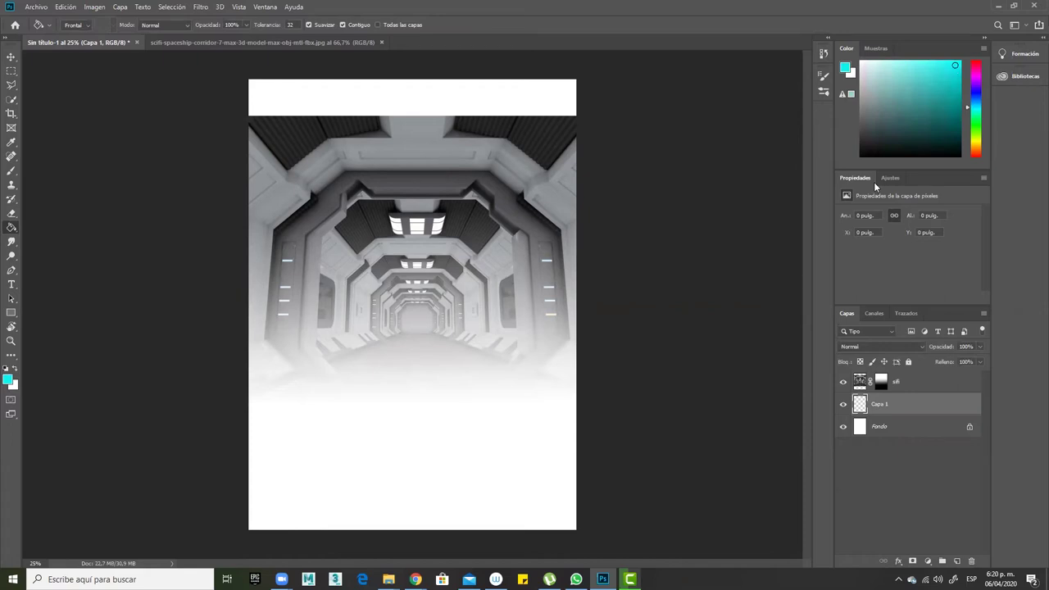
# - Rename the new layer 'color' and fill it with cyan
pyautogui.doubleClick(880, 404)
pyautogui.write('color')
pyautogui.press('Return')
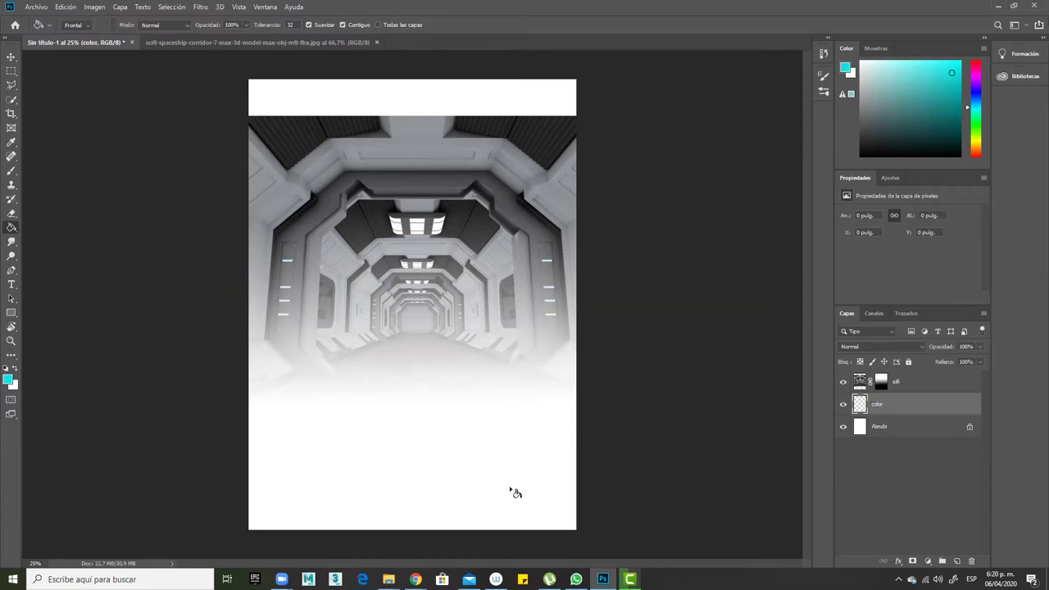
pyautogui.click(515, 493)
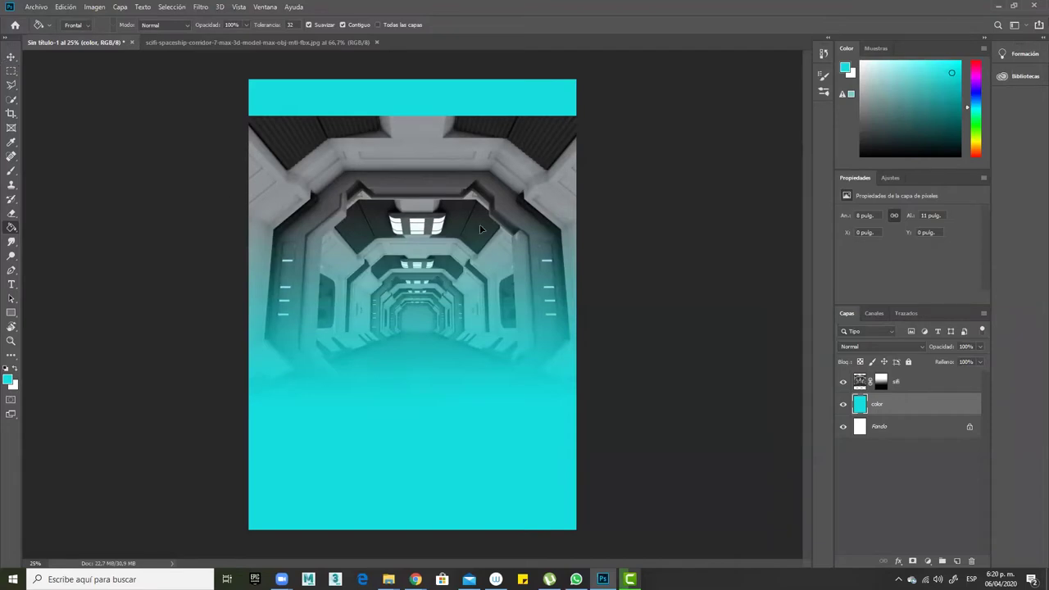
pyautogui.press('v')
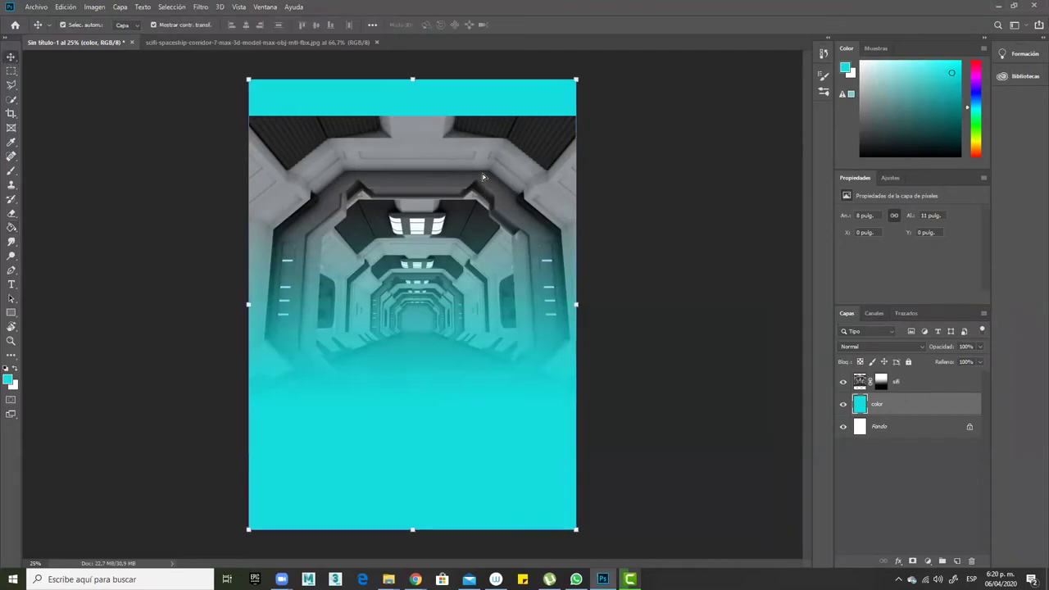
pyautogui.moveTo(483, 181); pyautogui.dragTo(483, 144)
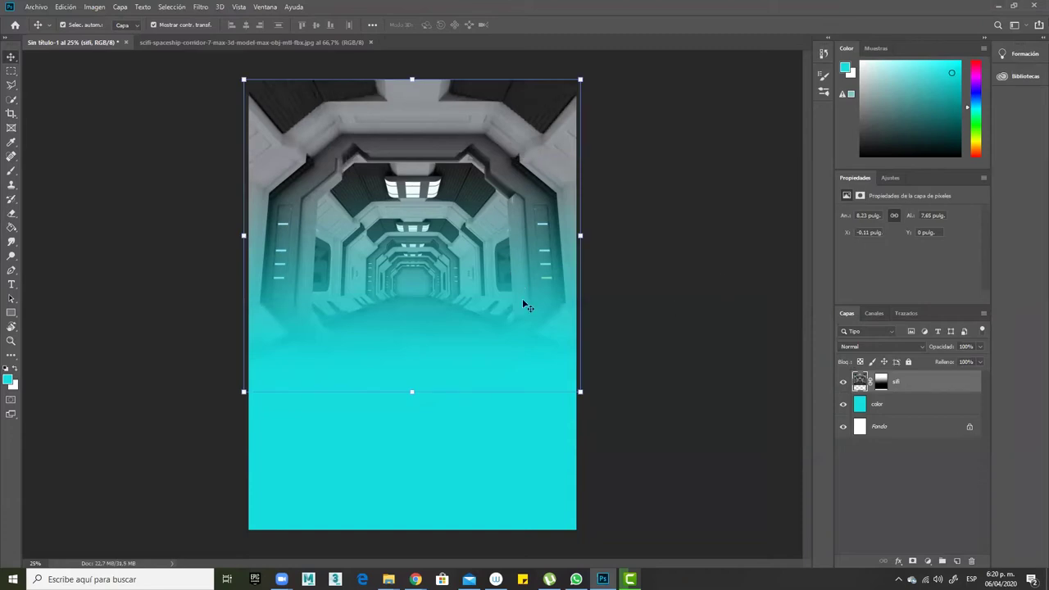
pyautogui.click(535, 396)
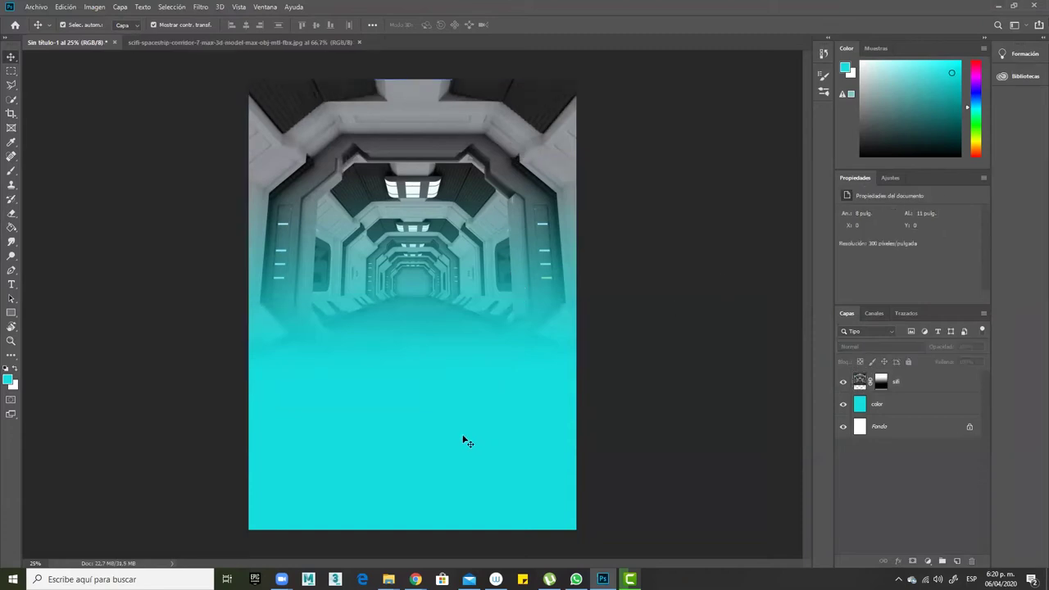
pyautogui.press('ctrl')
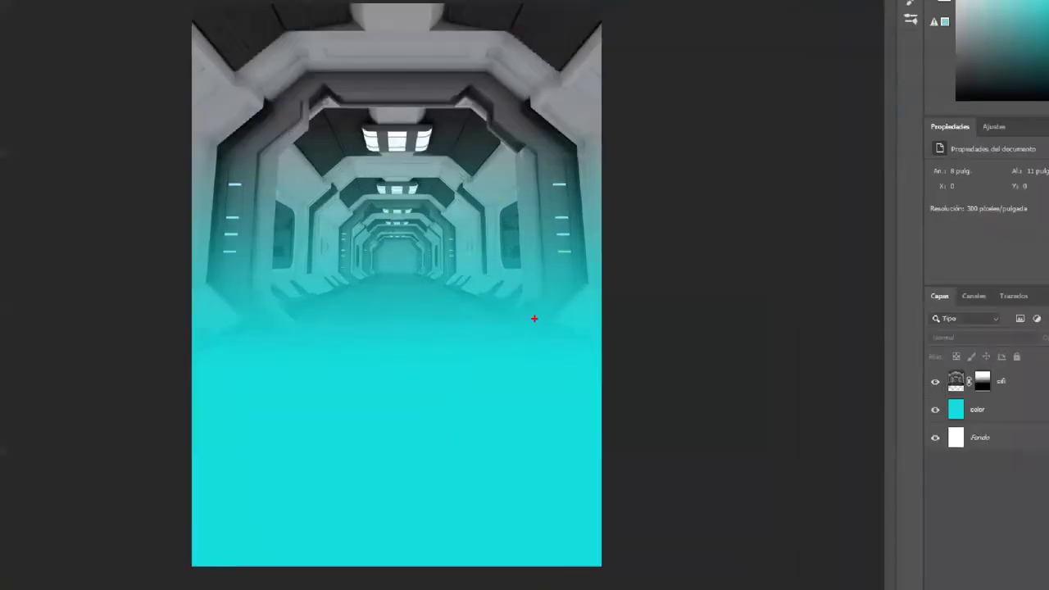
pyautogui.moveTo(259, 330); pyautogui.dragTo(300, 420)
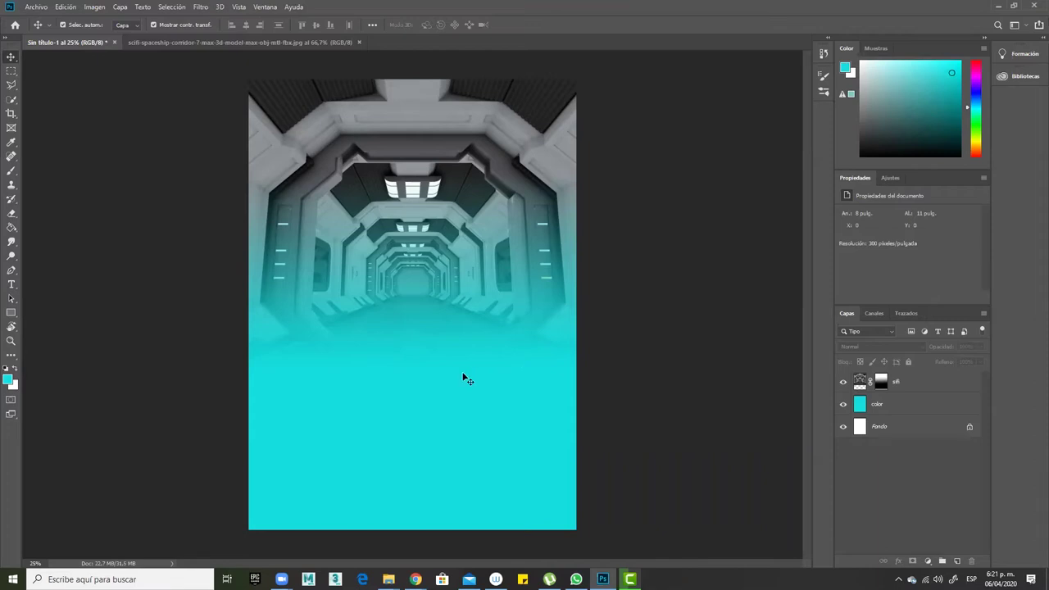
pyautogui.click(456, 231)
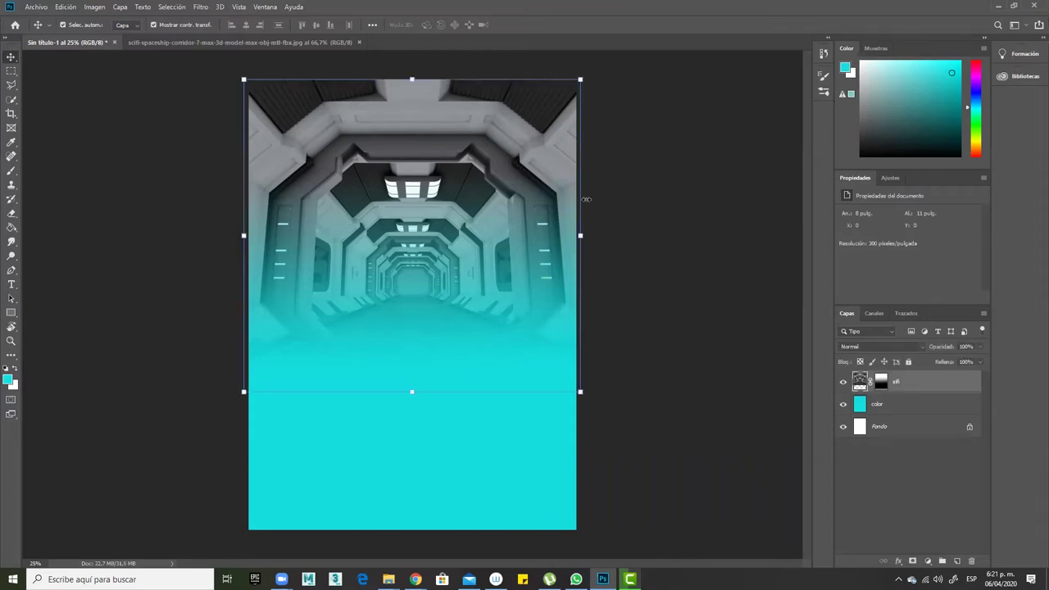
pyautogui.click(533, 232)
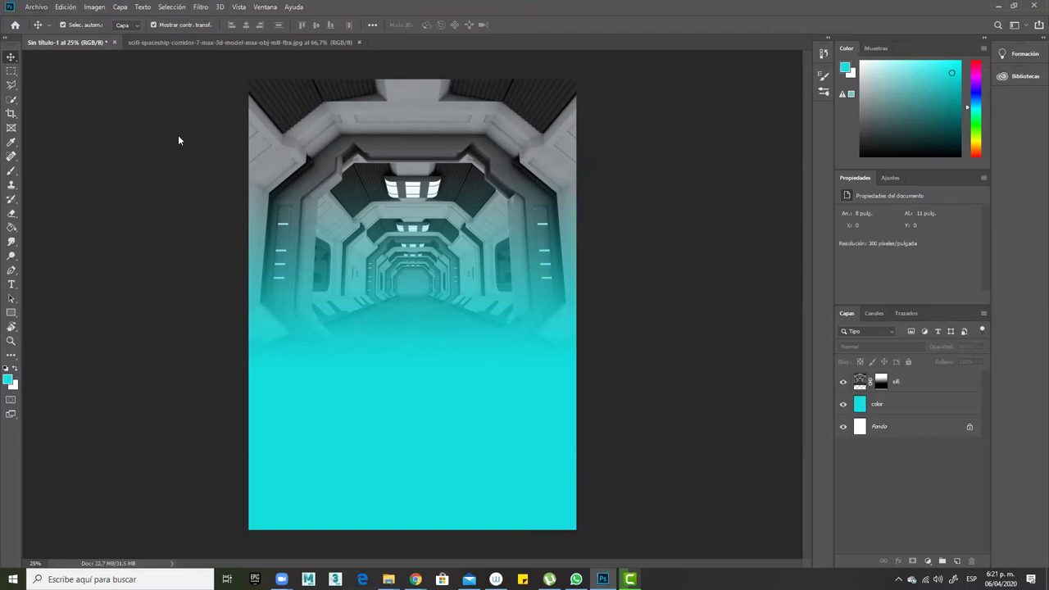
# - Create a blank document named clonar, 20,32 × 27,94 centimetres at 300 pixels per inch
pyautogui.hotkey('alt', 'a')
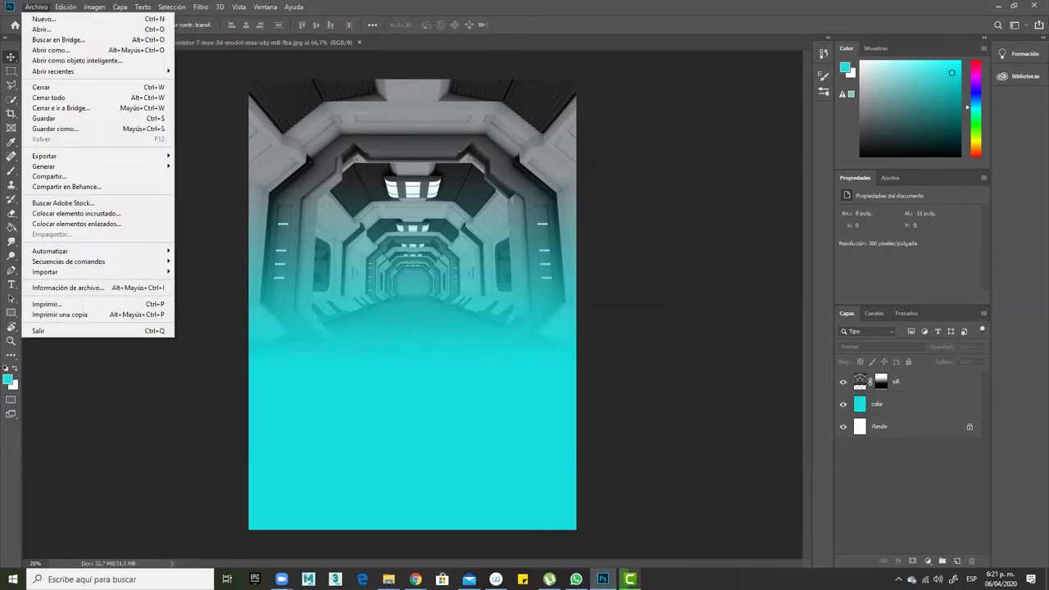
pyautogui.press('Escape')
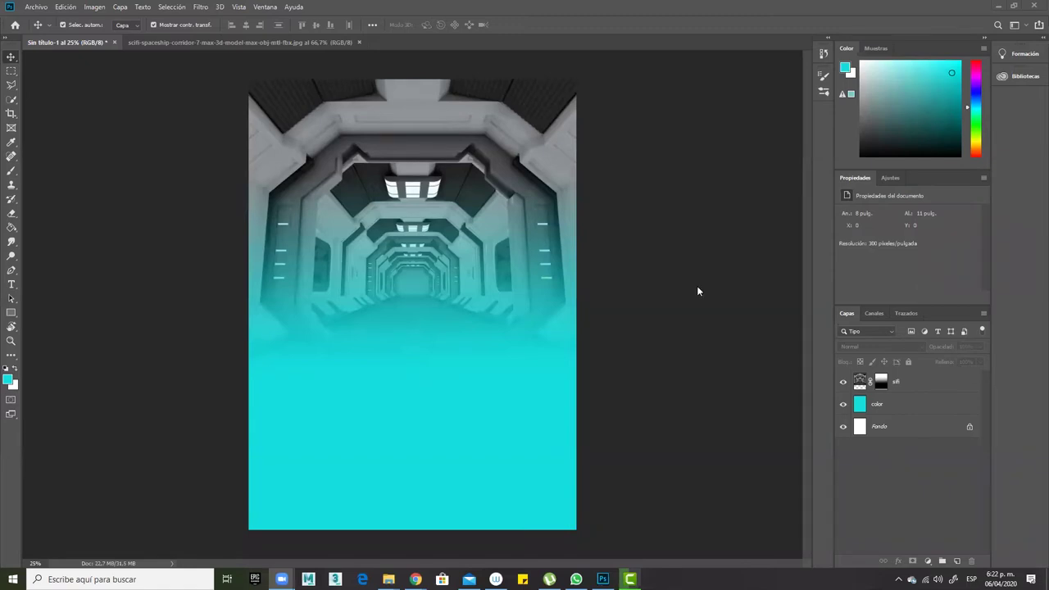
pyautogui.click(36, 7)
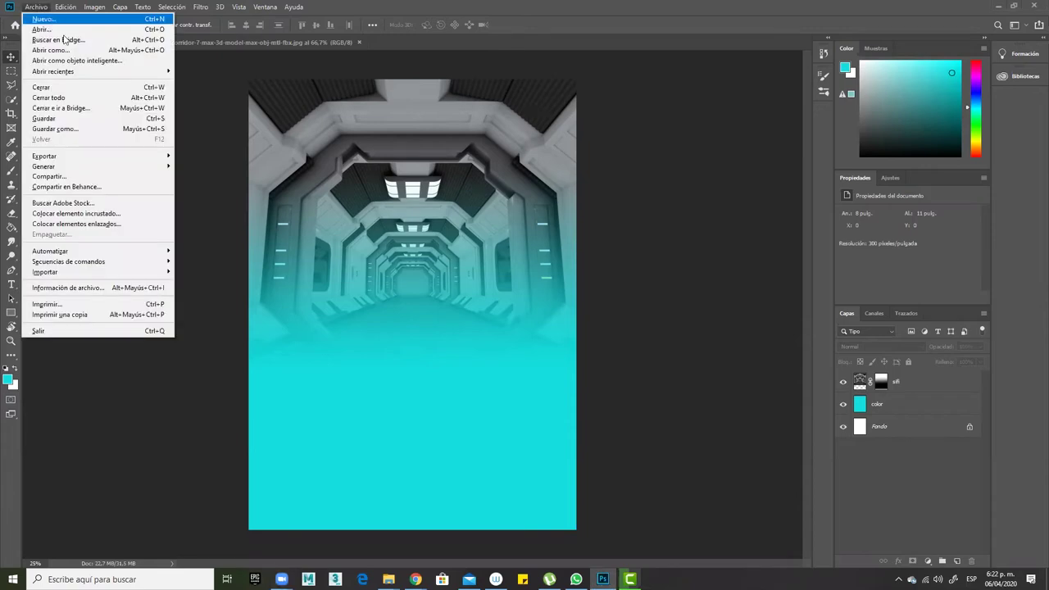
pyautogui.press('Escape')
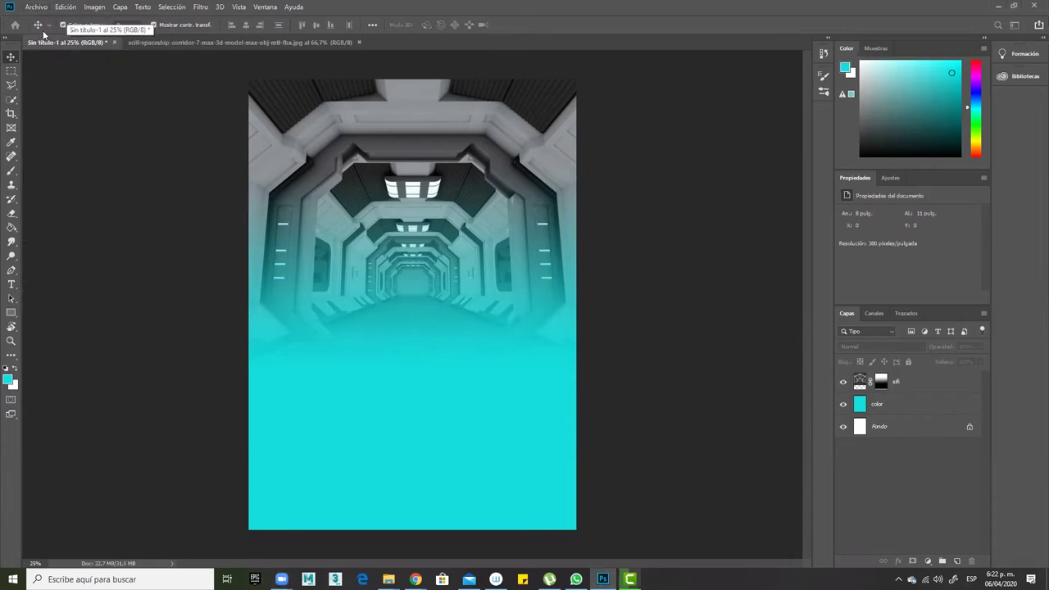
pyautogui.hotkey('ctrl', 'n')
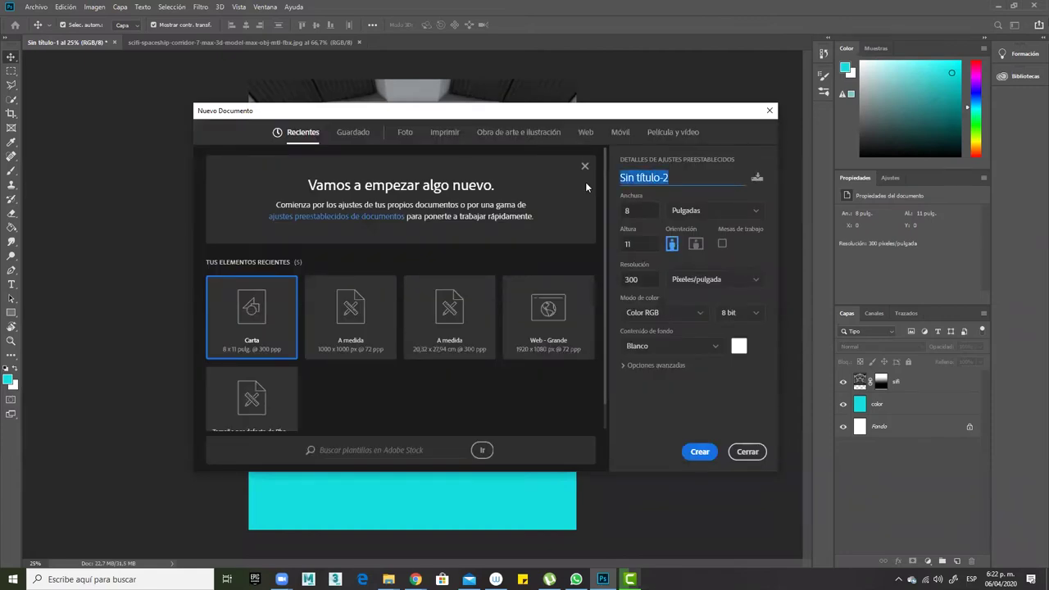
pyautogui.write('clo')
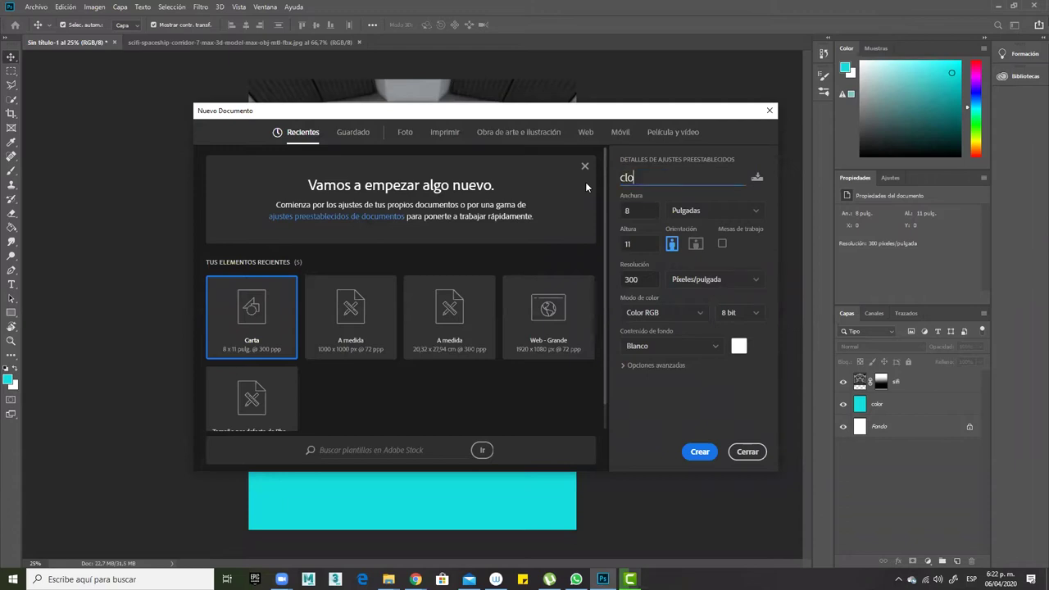
pyautogui.write('nar')
pyautogui.click(709, 215)
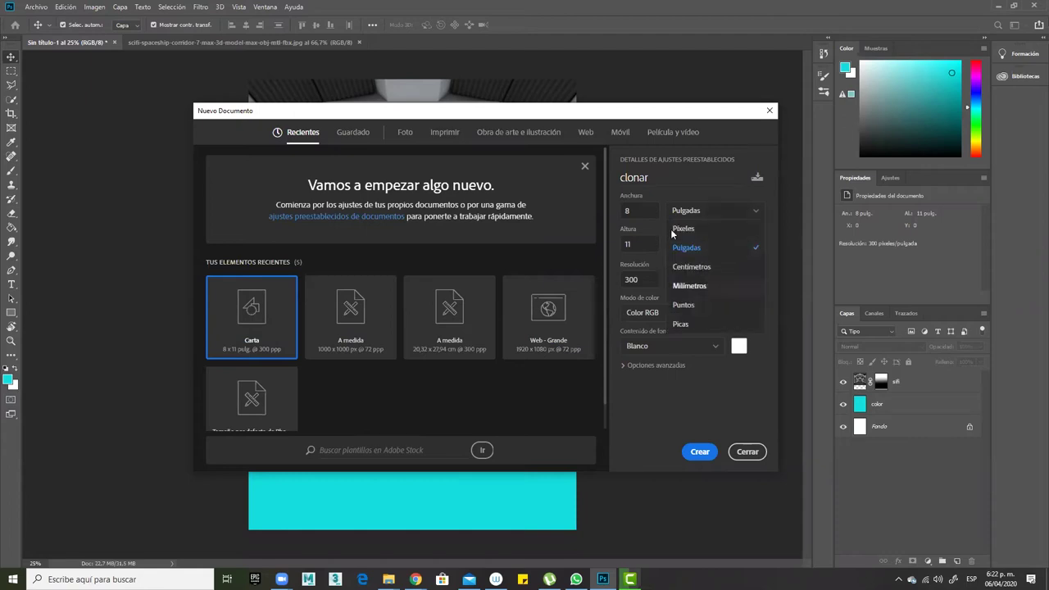
pyautogui.click(690, 285)
pyautogui.click(697, 211)
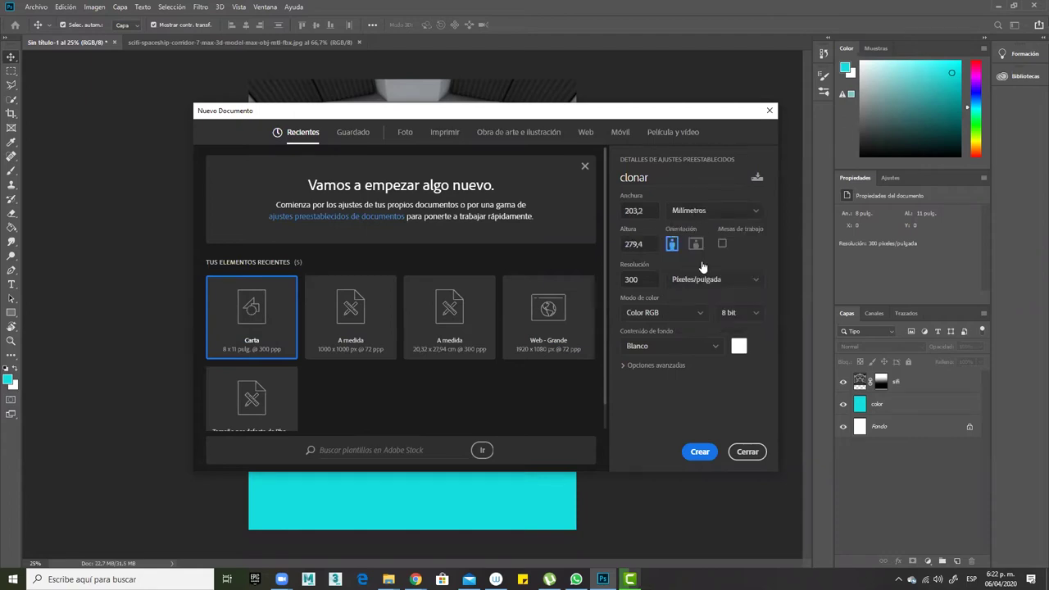
pyautogui.click(703, 267)
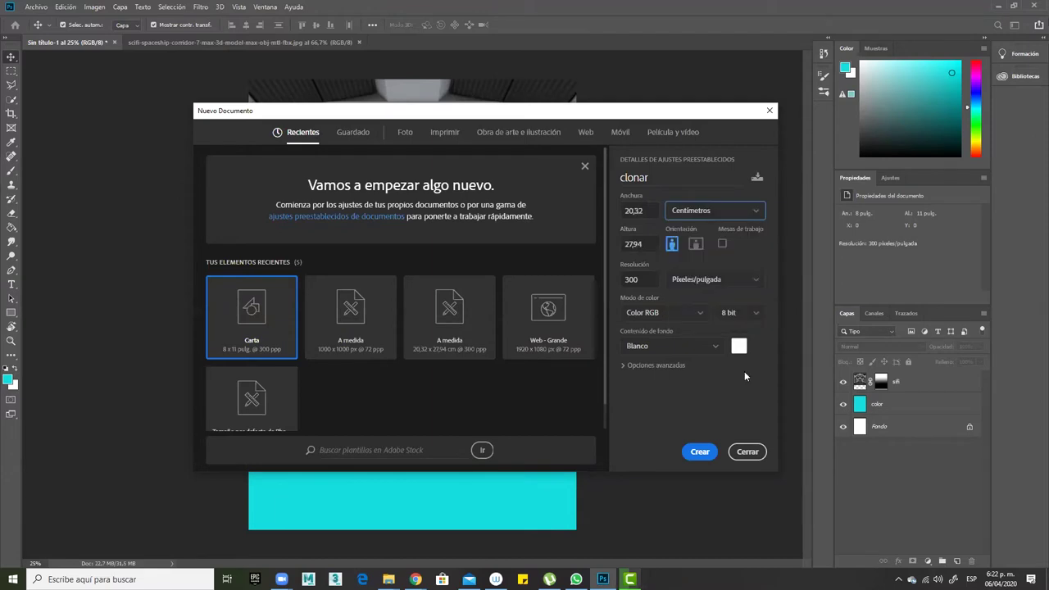
pyautogui.click(697, 454)
pyautogui.click(698, 454)
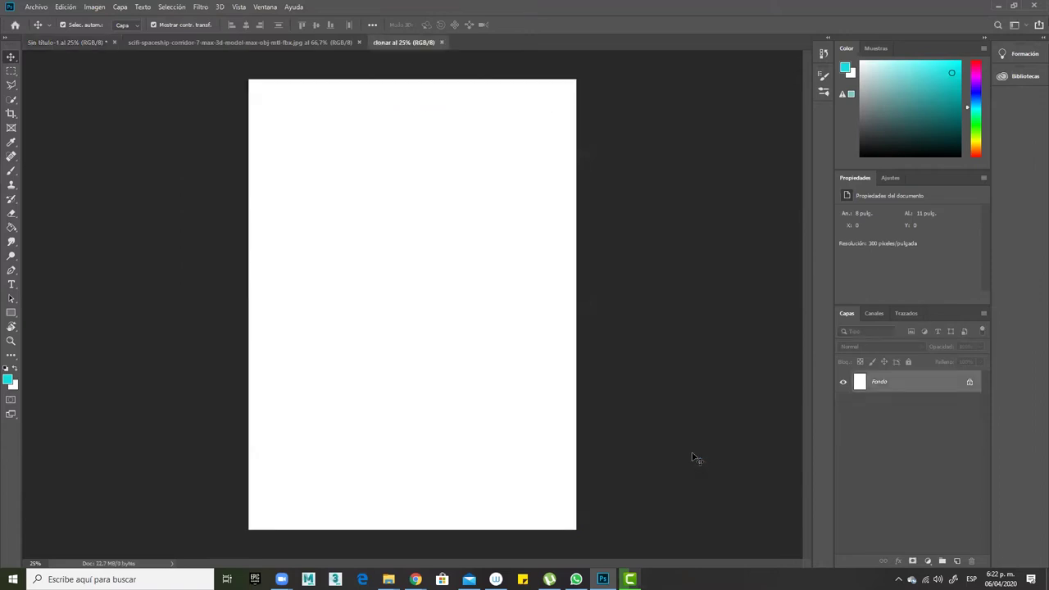
# - Select the Clone Stamp on the corridor image, enlarge the brush to 90 px, and return to clonar
pyautogui.click(182, 46)
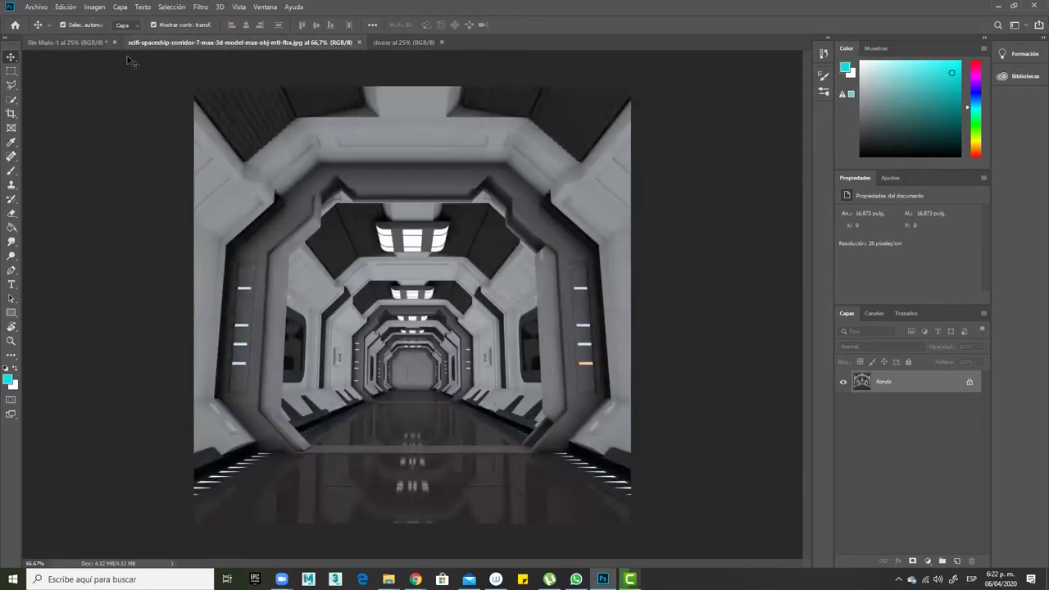
pyautogui.click(93, 42)
pyautogui.click(269, 42)
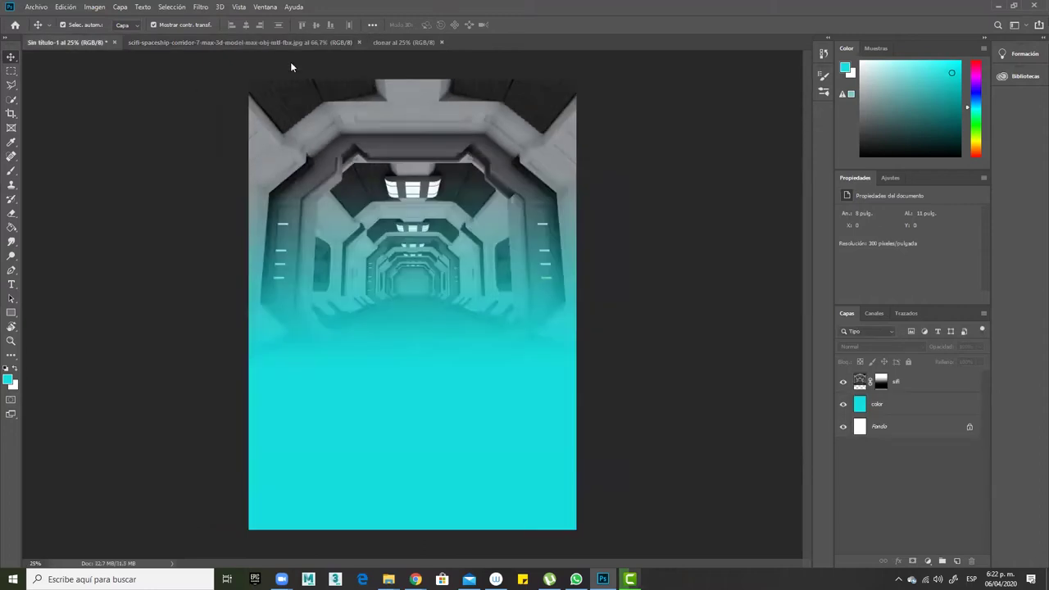
pyautogui.click(11, 187)
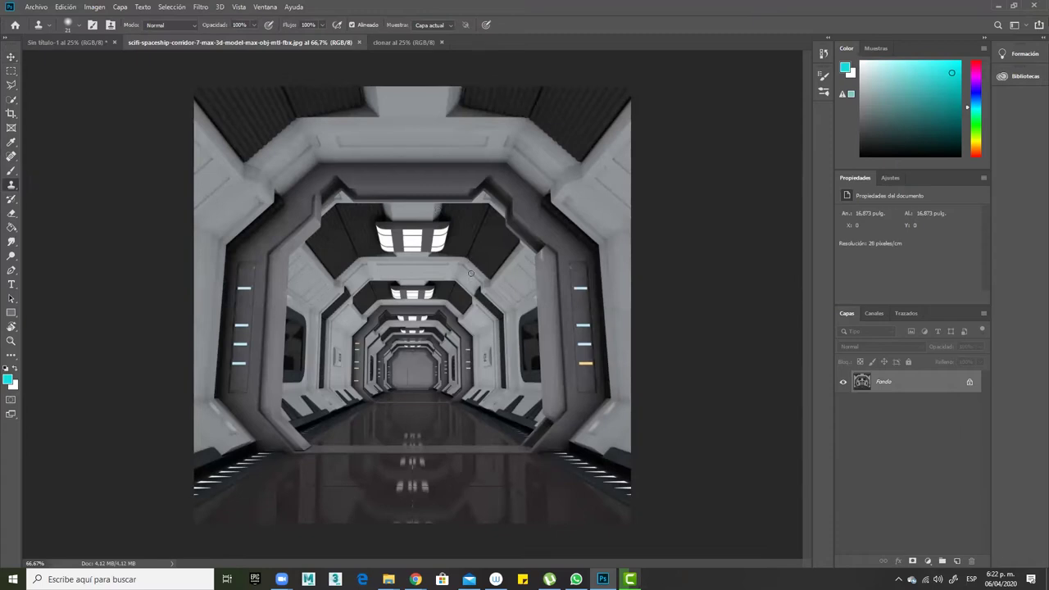
pyautogui.moveTo(464, 272); pyautogui.dragTo(472, 274)
pyautogui.hotkey('ctrl', 'Tab')
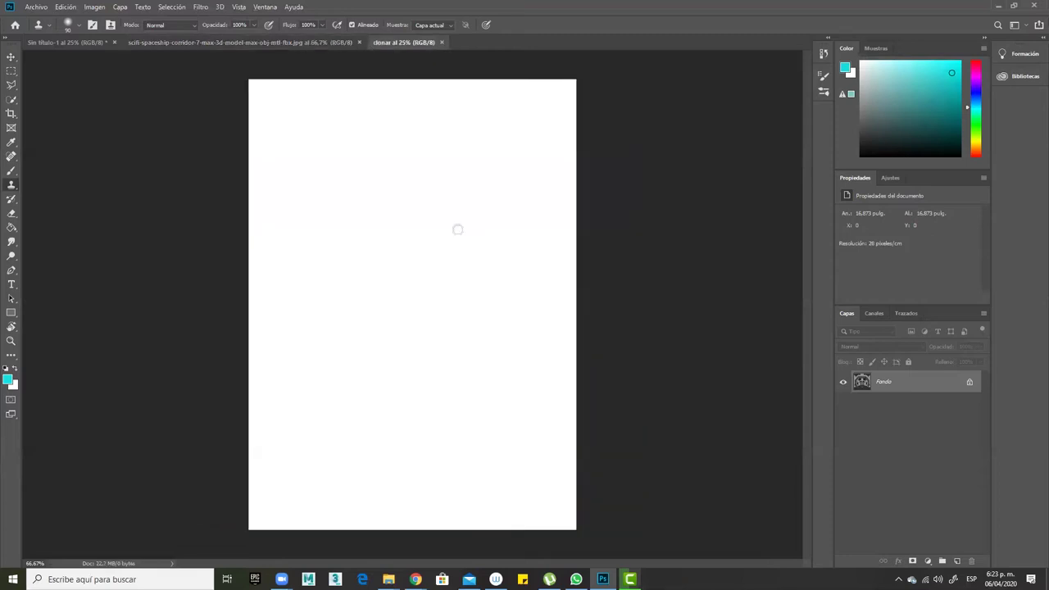
# - Clone-stamp a rounded patch of receding corridor arches onto the upper middle of clonar
pyautogui.moveTo(451, 225)
pyautogui.mouseDown()
pyautogui.moveTo(422, 246)
pyautogui.moveTo(439, 211)
pyautogui.moveTo(414, 237)
pyautogui.mouseUp()
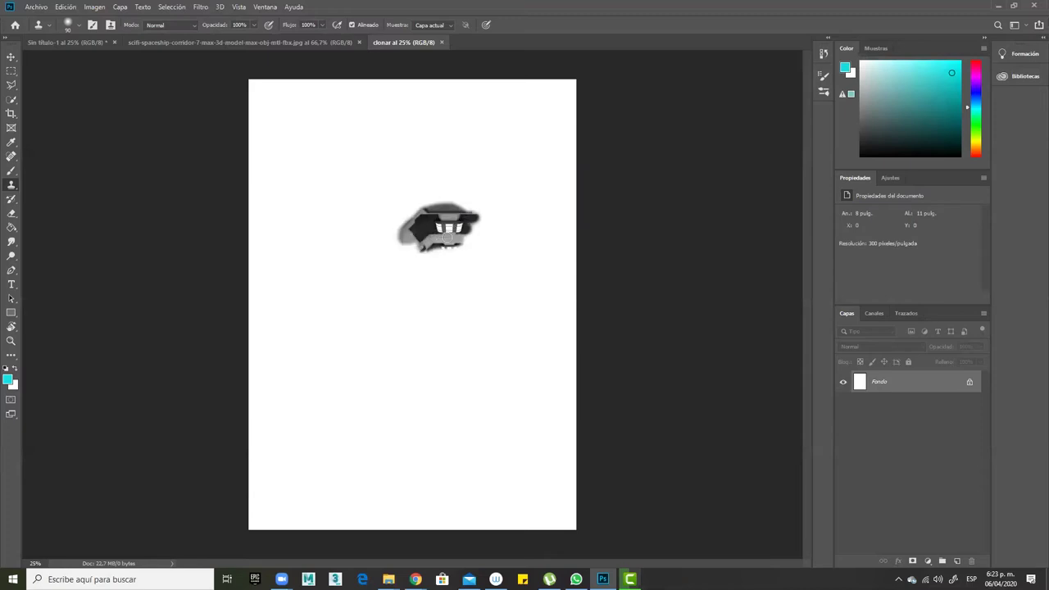
pyautogui.moveTo(488, 241); pyautogui.dragTo(414, 246)
pyautogui.moveTo(479, 218)
pyautogui.mouseDown()
pyautogui.moveTo(407, 256)
pyautogui.moveTo(474, 278)
pyautogui.mouseUp()
pyautogui.moveTo(487, 233)
pyautogui.mouseDown()
pyautogui.moveTo(481, 283)
pyautogui.moveTo(410, 254)
pyautogui.mouseUp()
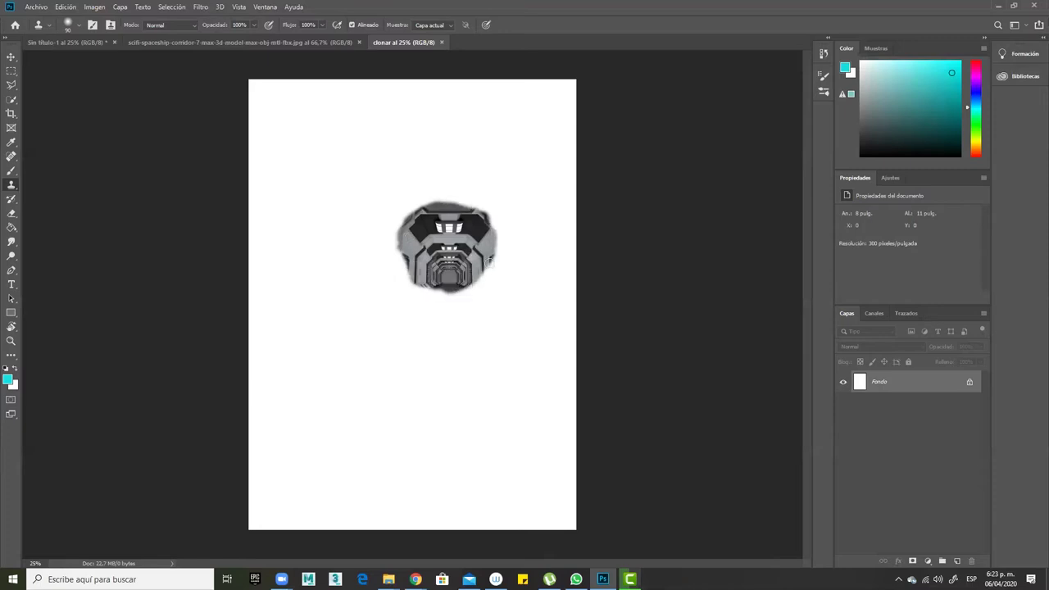
pyautogui.moveTo(420, 291); pyautogui.dragTo(404, 262)
pyautogui.moveTo(479, 214); pyautogui.dragTo(494, 267)
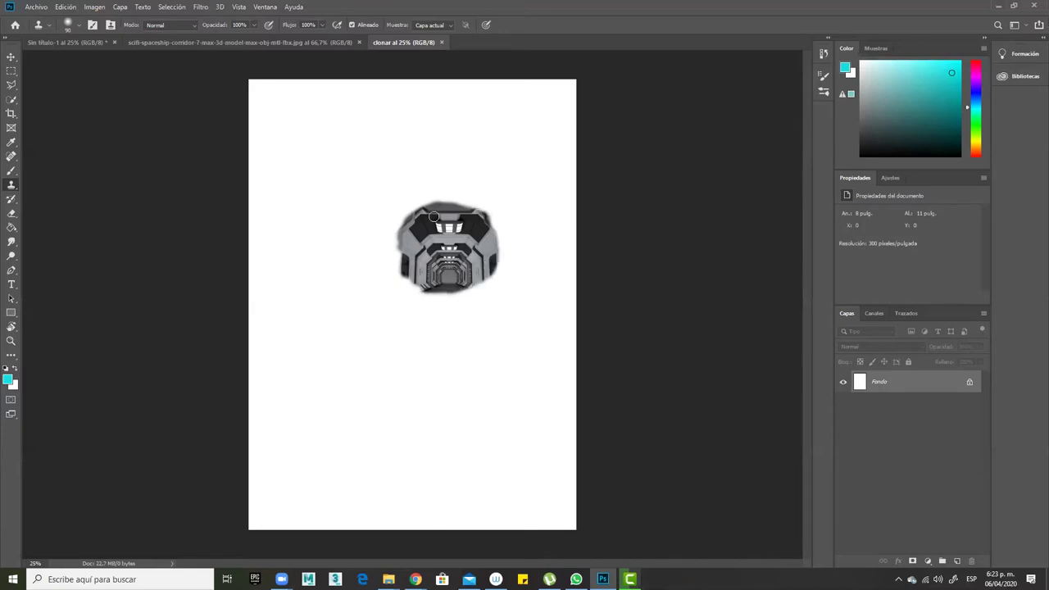
pyautogui.click(264, 43)
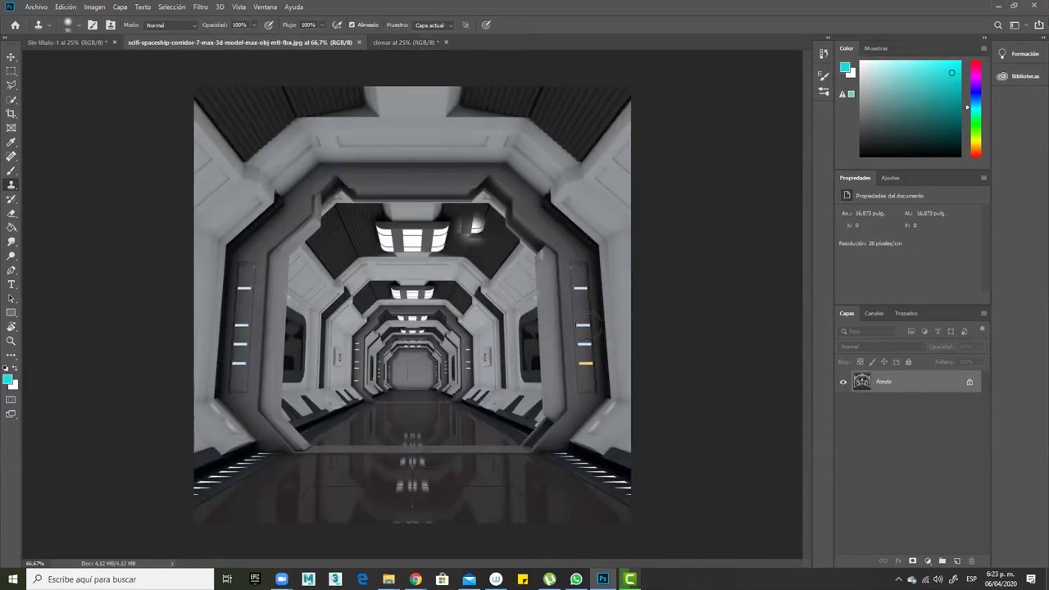
pyautogui.click(586, 328)
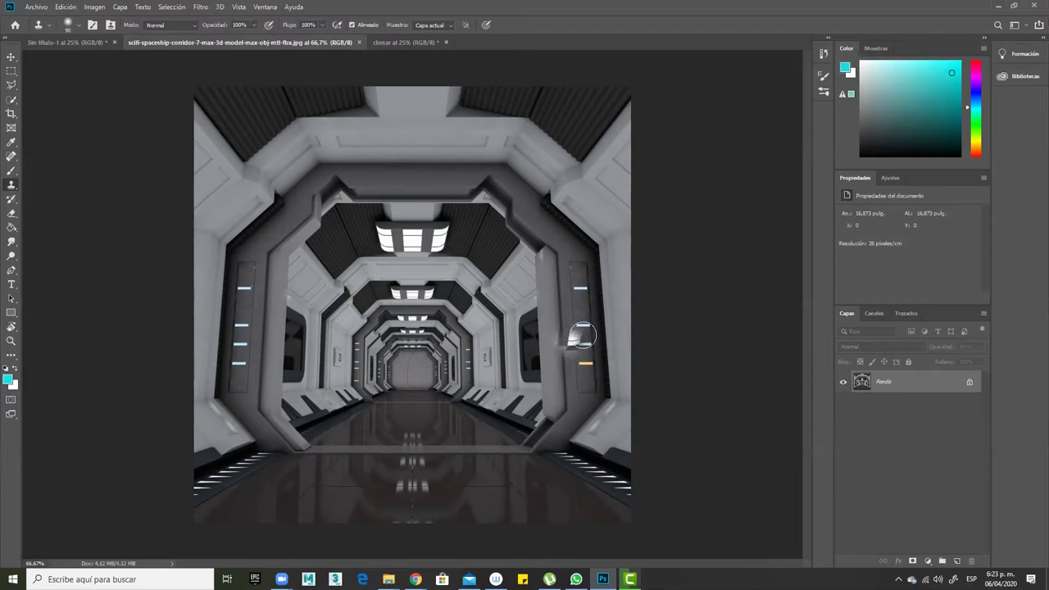
# - Sample the orange wall light on the corridor image, then return to clonar
pyautogui.click(579, 335)
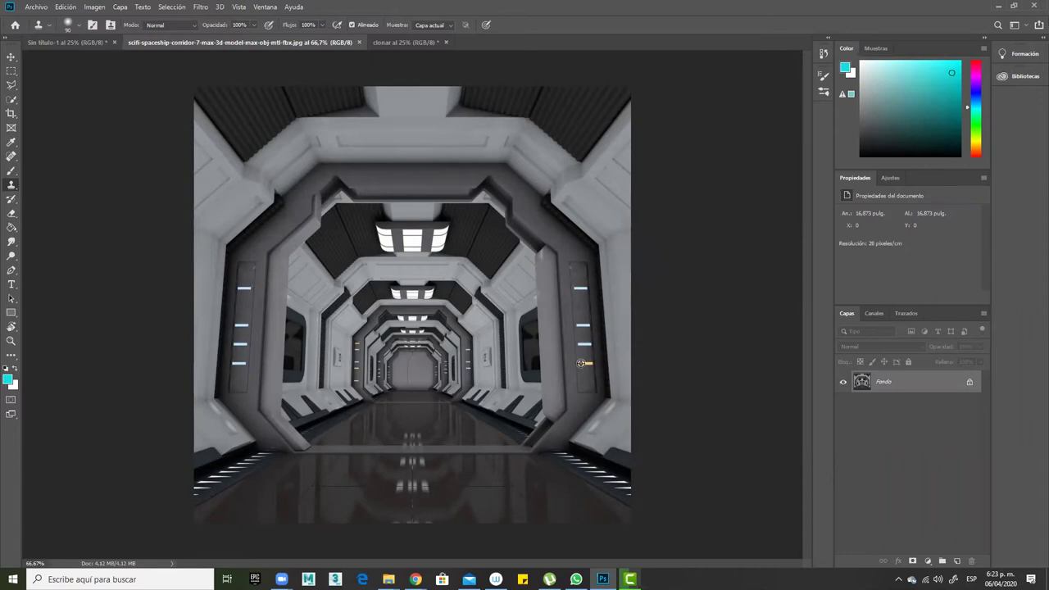
pyautogui.click(544, 341)
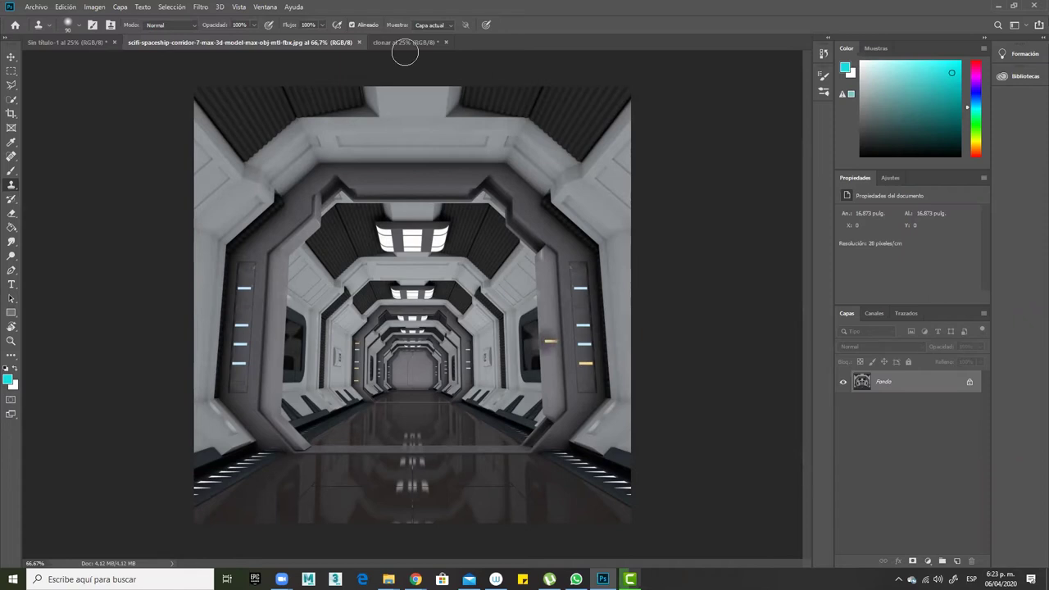
pyautogui.click(410, 43)
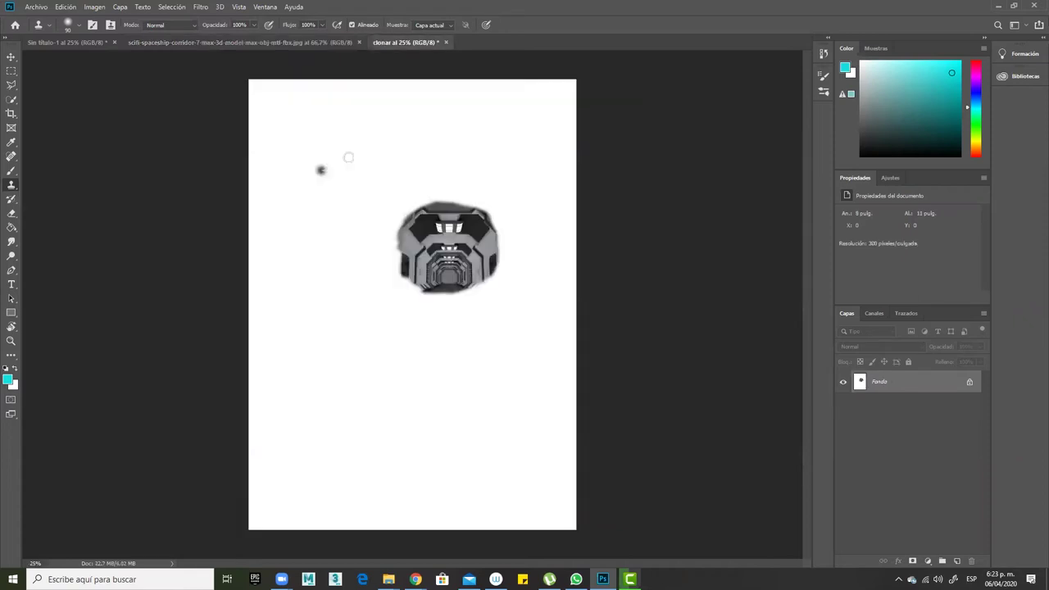
# - Clone-stamp a larger corridor section with arches, wall lights and floor below the first patch
pyautogui.click(538, 367)
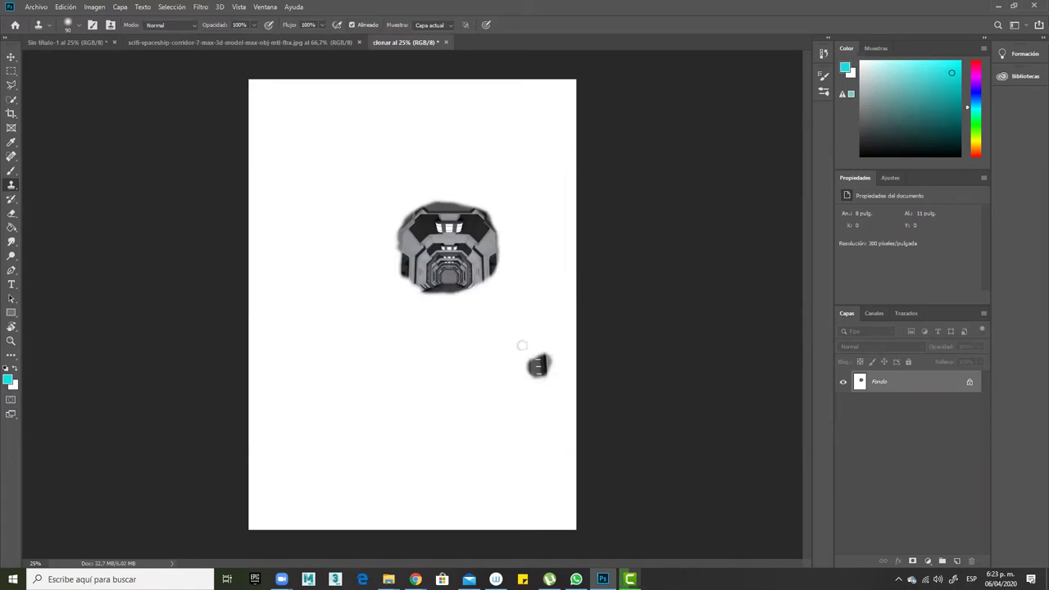
pyautogui.moveTo(523, 345)
pyautogui.mouseDown()
pyautogui.moveTo(545, 391)
pyautogui.moveTo(514, 407)
pyautogui.mouseUp()
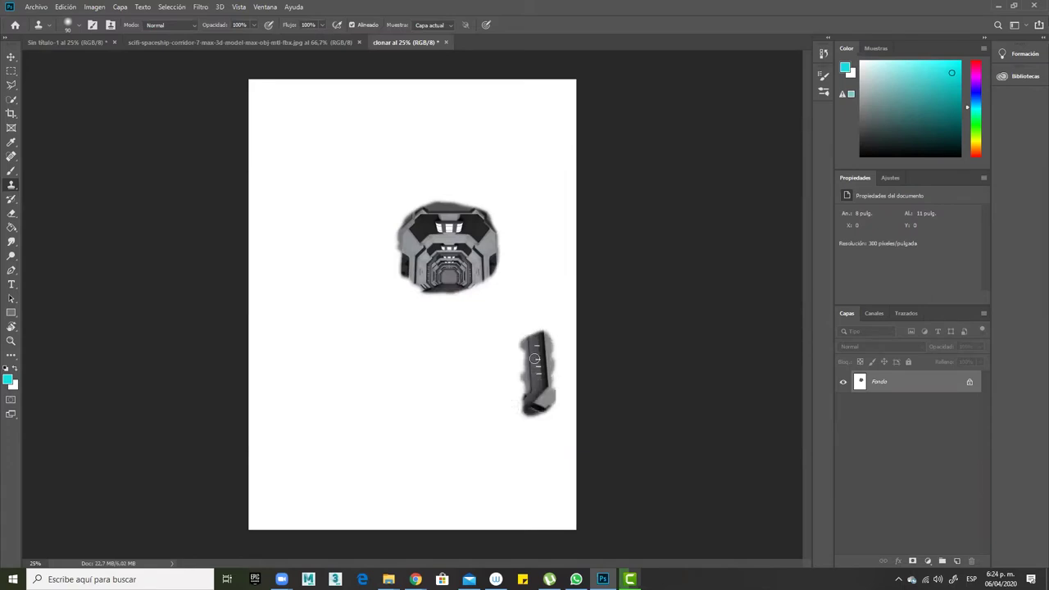
pyautogui.moveTo(534, 358); pyautogui.dragTo(515, 406)
pyautogui.moveTo(529, 349)
pyautogui.mouseDown()
pyautogui.moveTo(529, 321)
pyautogui.moveTo(467, 303)
pyautogui.moveTo(402, 315)
pyautogui.moveTo(397, 332)
pyautogui.moveTo(426, 359)
pyautogui.mouseUp()
pyautogui.moveTo(384, 394)
pyautogui.mouseDown()
pyautogui.moveTo(430, 389)
pyautogui.moveTo(398, 406)
pyautogui.mouseUp()
pyautogui.moveTo(447, 352); pyautogui.dragTo(463, 389)
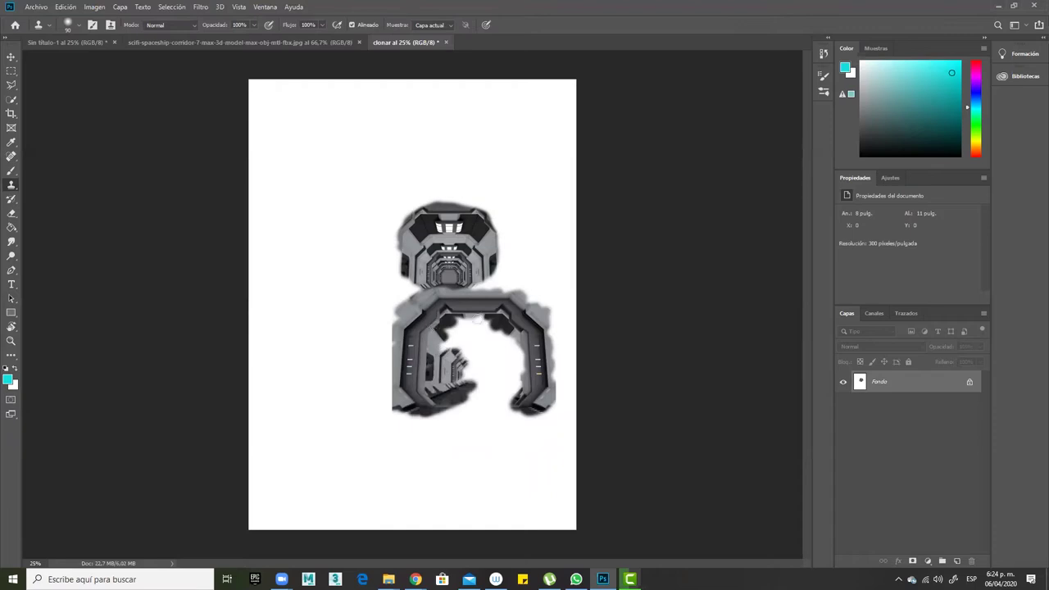
pyautogui.moveTo(476, 319)
pyautogui.mouseDown()
pyautogui.moveTo(447, 341)
pyautogui.moveTo(484, 348)
pyautogui.moveTo(527, 399)
pyautogui.moveTo(504, 411)
pyautogui.mouseUp()
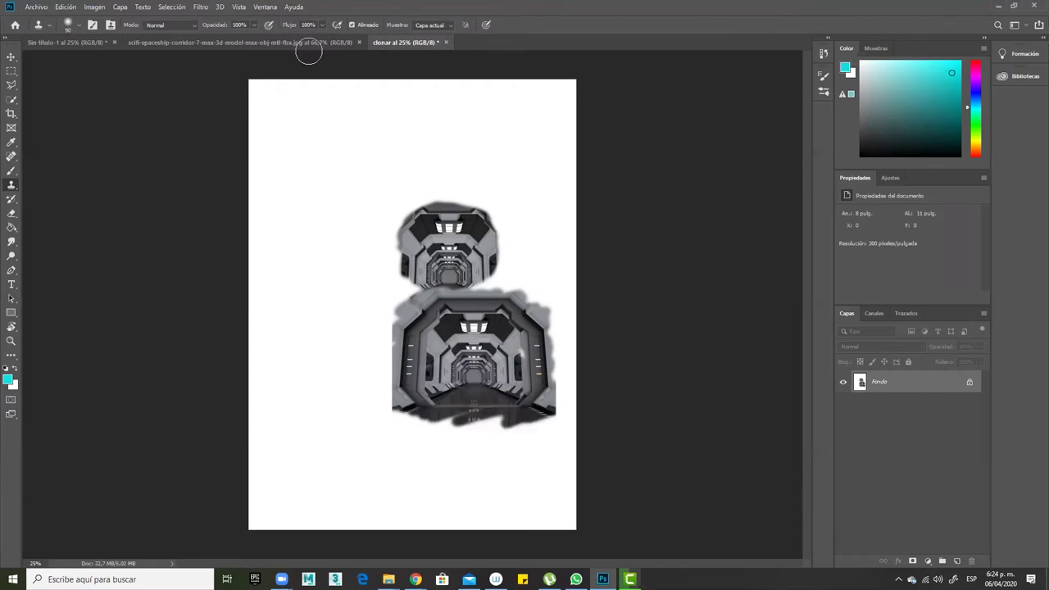
pyautogui.click(305, 43)
pyautogui.moveTo(508, 420)
pyautogui.mouseDown()
pyautogui.moveTo(419, 423)
pyautogui.moveTo(477, 422)
pyautogui.mouseUp()
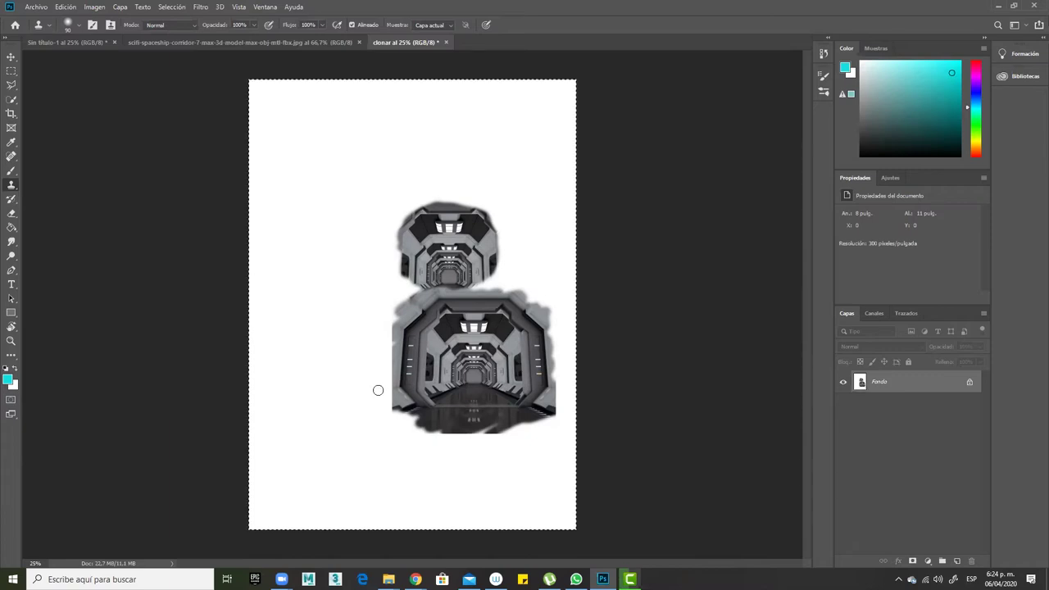
# - Fill the whole clonar canvas with white, deselect, and bring up the Abrir dialog
pyautogui.hotkey('ctrl', 'a')
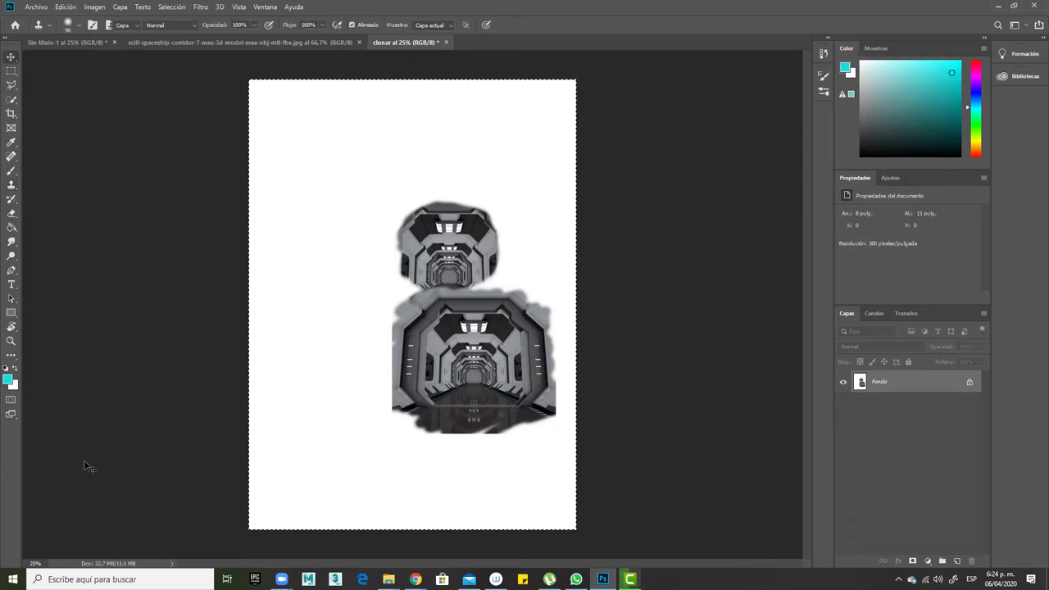
pyautogui.hotkey('shift', 'F5')
pyautogui.click(622, 154)
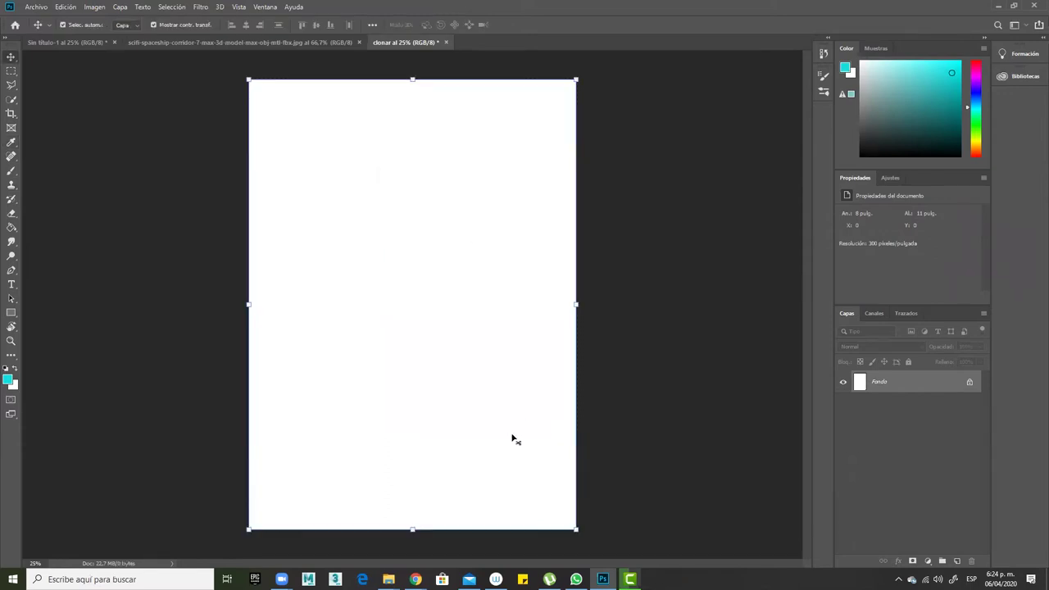
pyautogui.hotkey('ctrl', 'd')
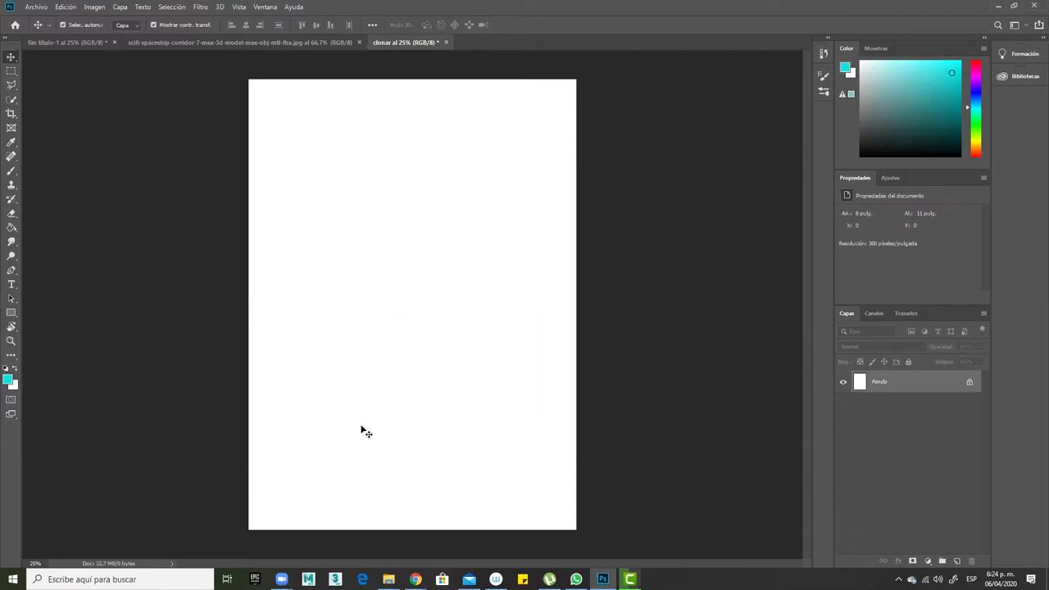
pyautogui.press('ctrl')
pyautogui.hotkey('ctrl', 'o')
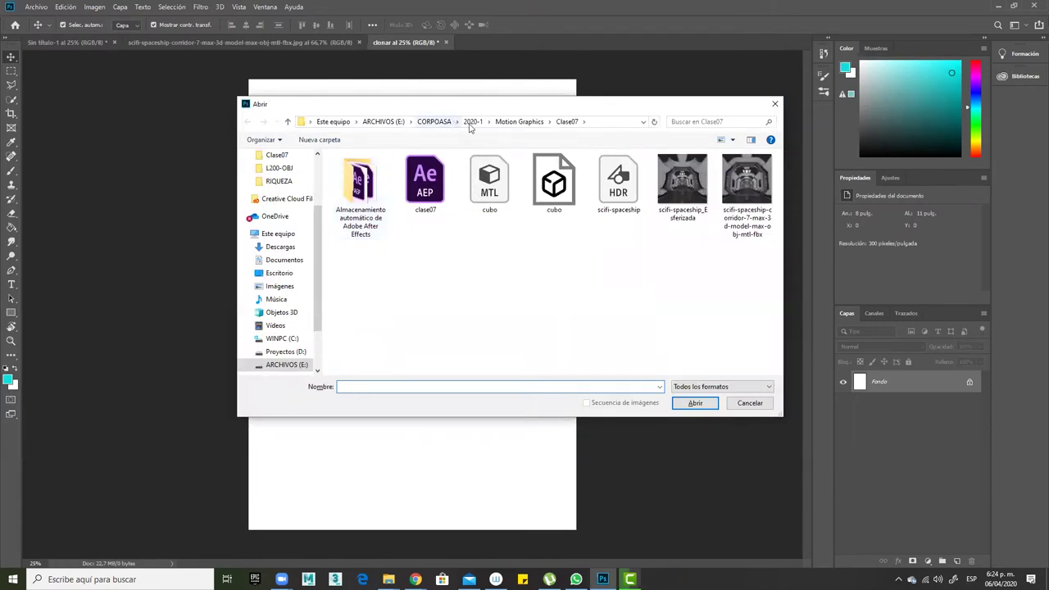
# - Browse to CORPOASA > Extension Academica and open the snowy forest sunset photo foto
pyautogui.click(473, 122)
pyautogui.click(435, 123)
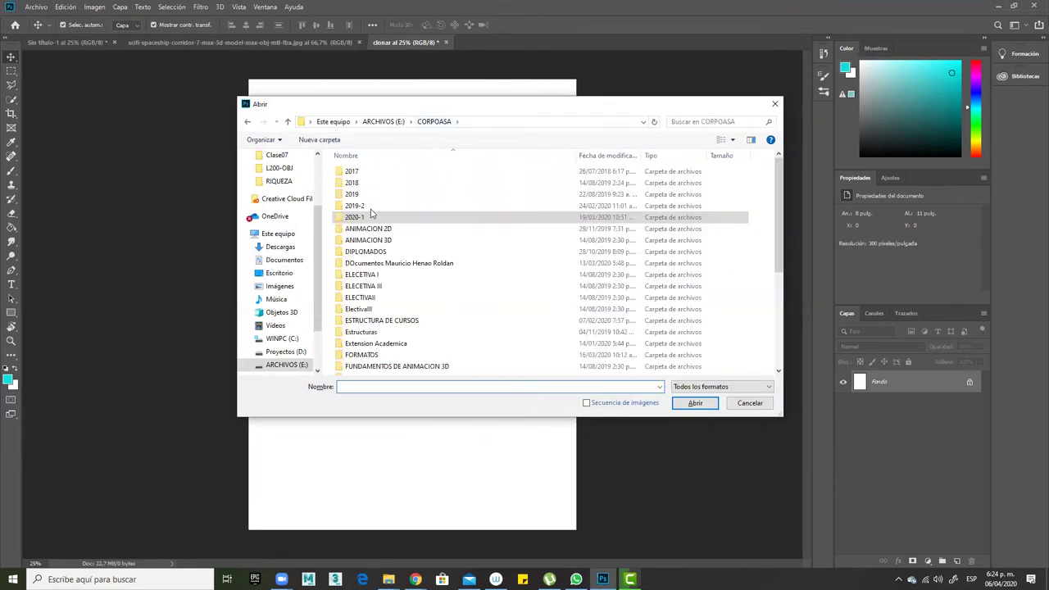
pyautogui.click(361, 218)
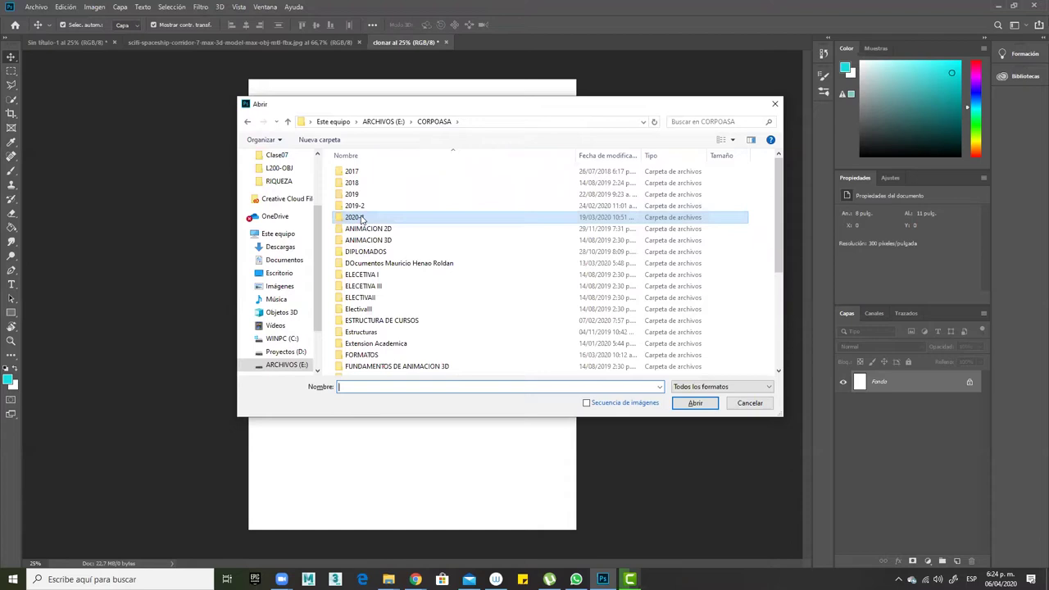
pyautogui.doubleClick(362, 218)
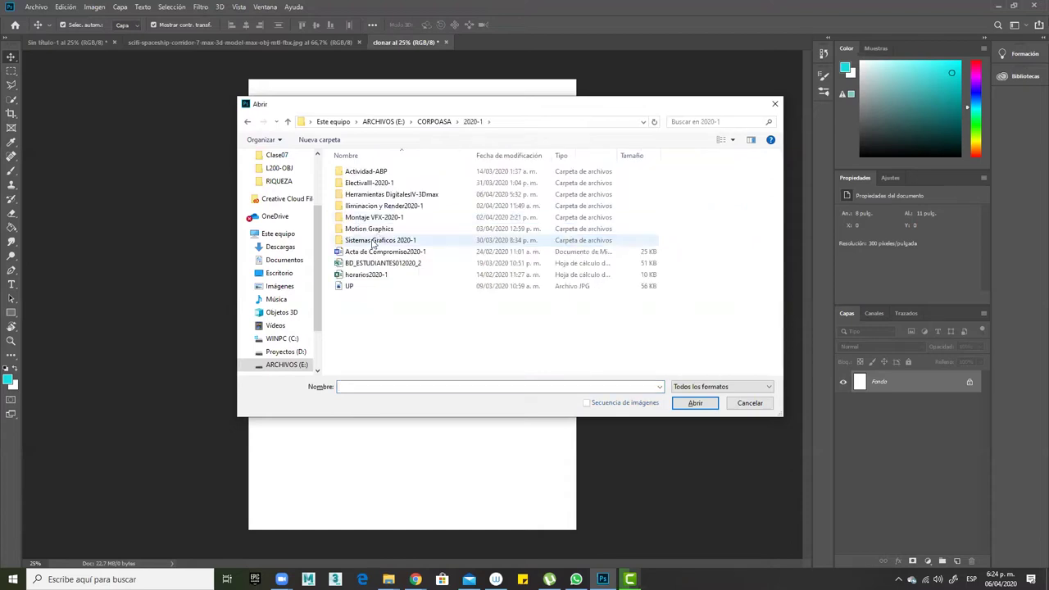
pyautogui.doubleClick(373, 241)
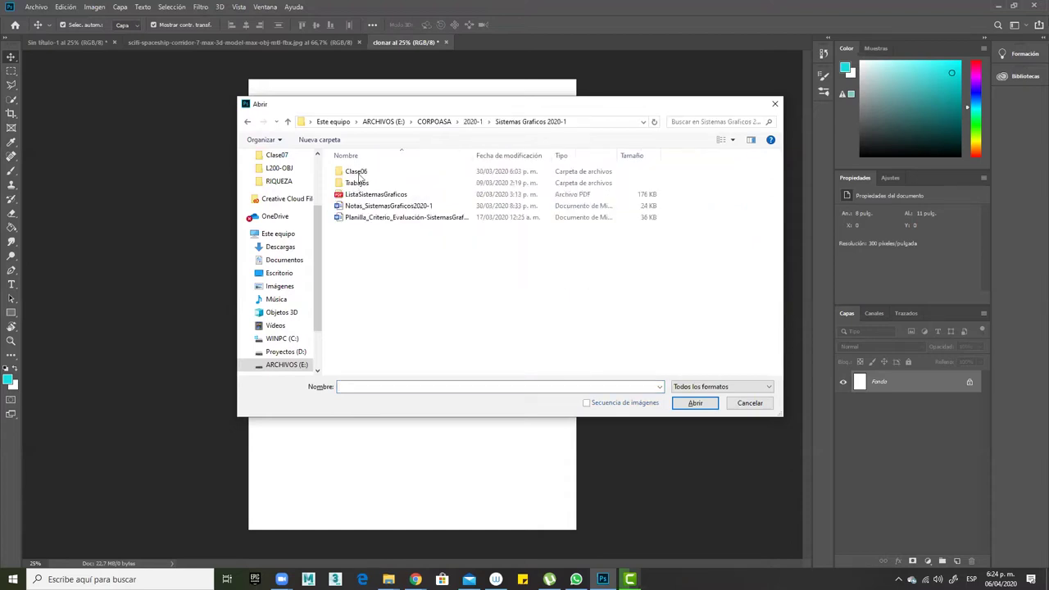
pyautogui.doubleClick(363, 172)
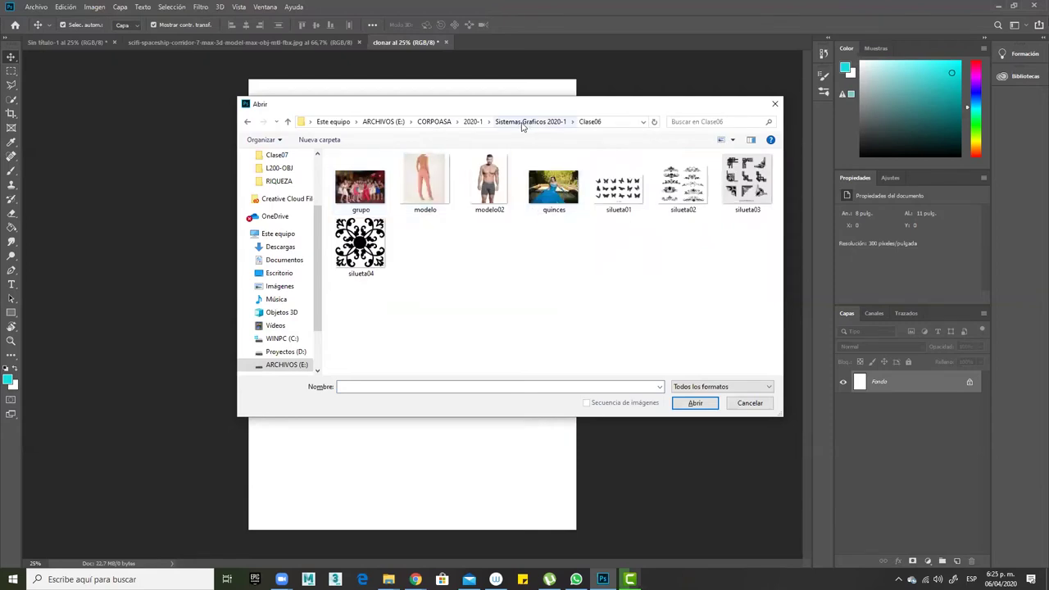
pyautogui.click(521, 123)
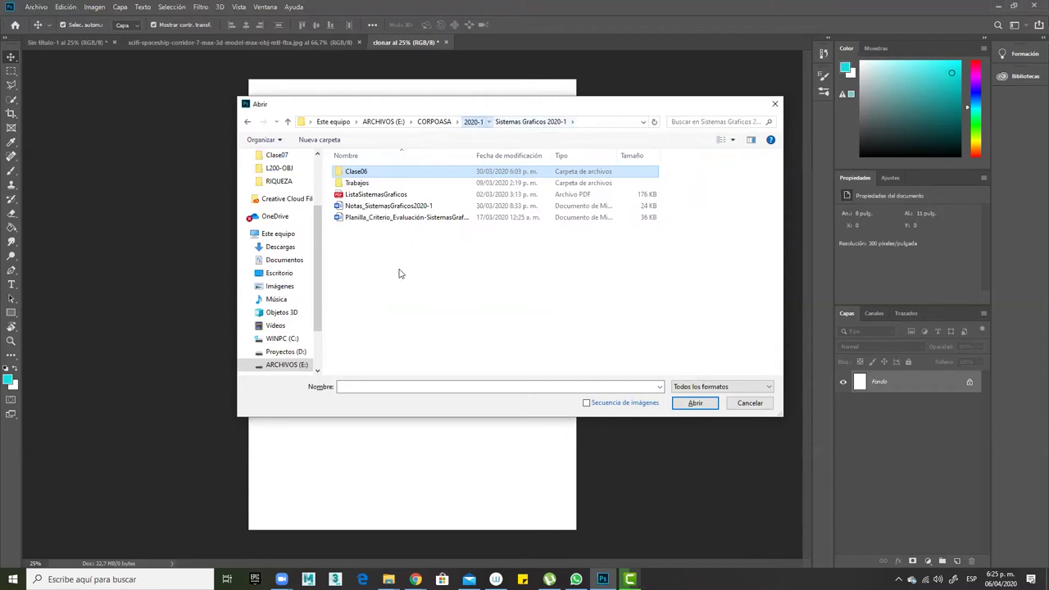
pyautogui.hotkey('alt', 'Up')
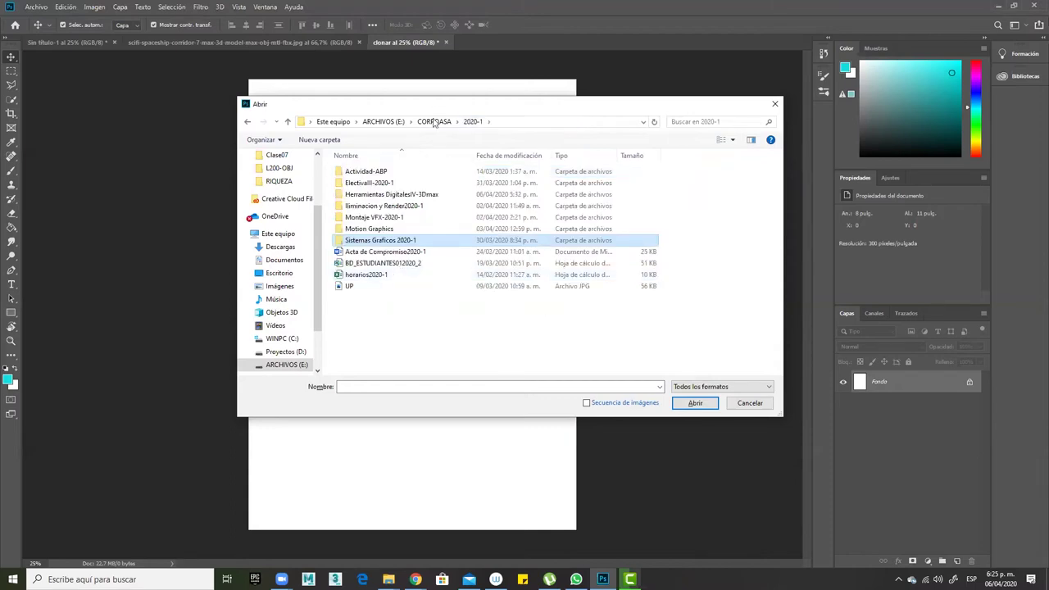
pyautogui.click(435, 121)
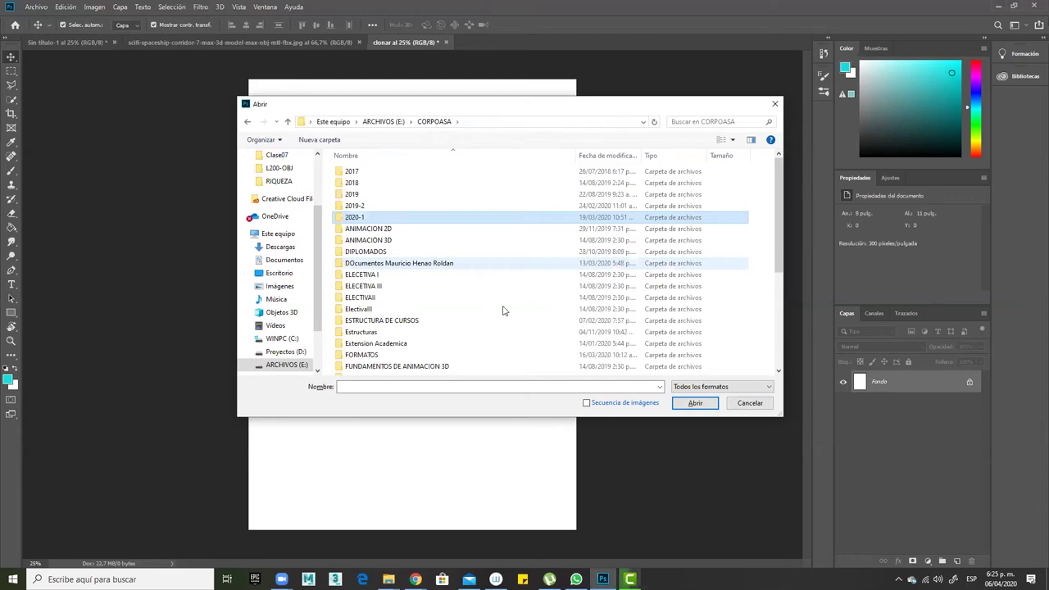
pyautogui.doubleClick(397, 350)
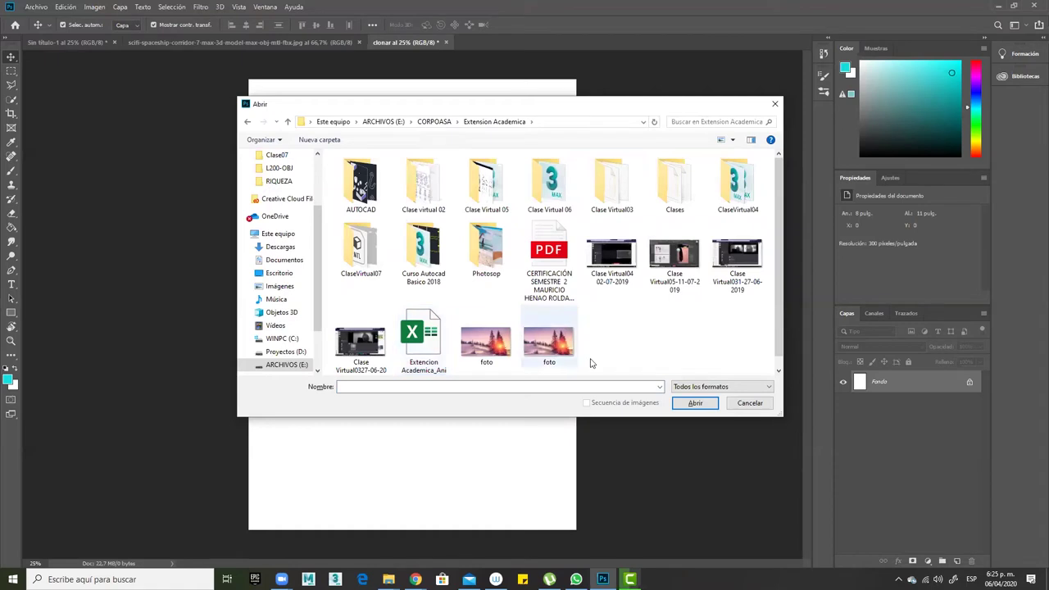
pyautogui.click(543, 344)
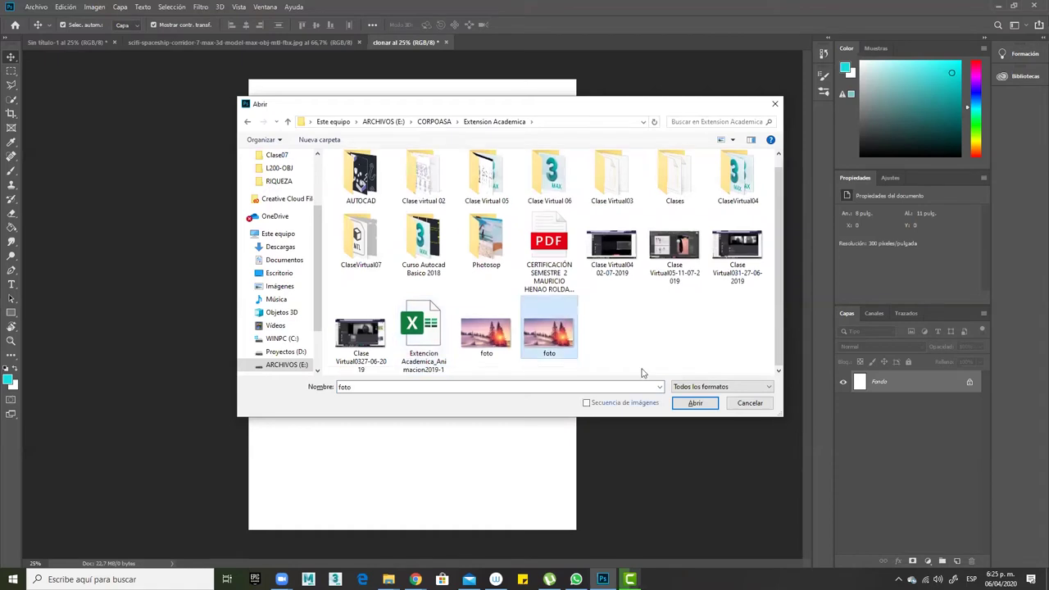
pyautogui.click(702, 404)
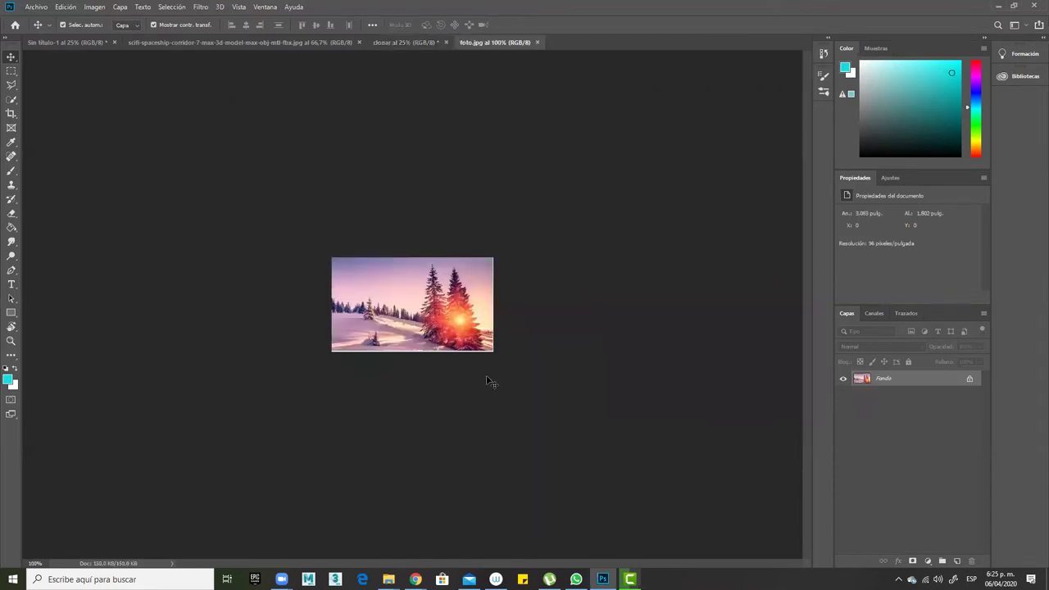
# - Set the foto.jpg sunset photo as the Clone Stamp source
pyautogui.click(409, 41)
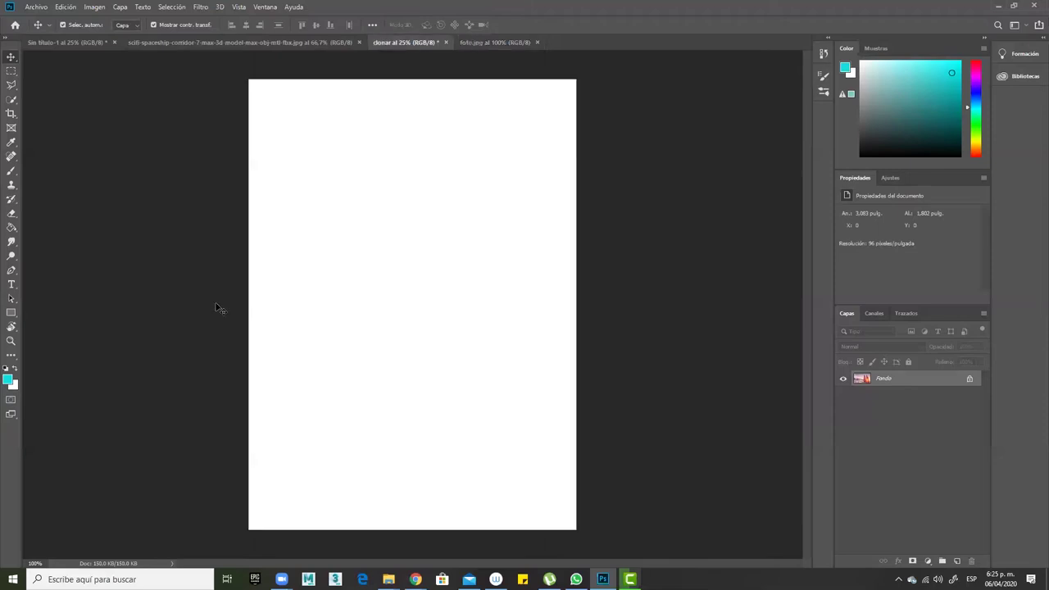
pyautogui.hotkey('ctrl', 'Tab')
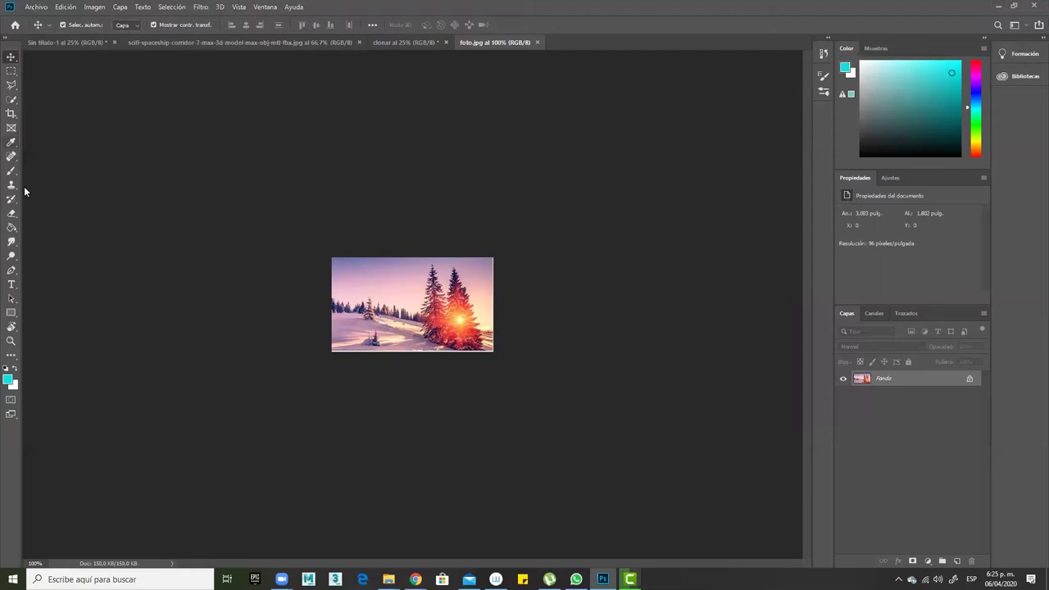
pyautogui.click(11, 185)
pyautogui.keyDown('alt'); pyautogui.click(412, 318); pyautogui.keyUp('alt')
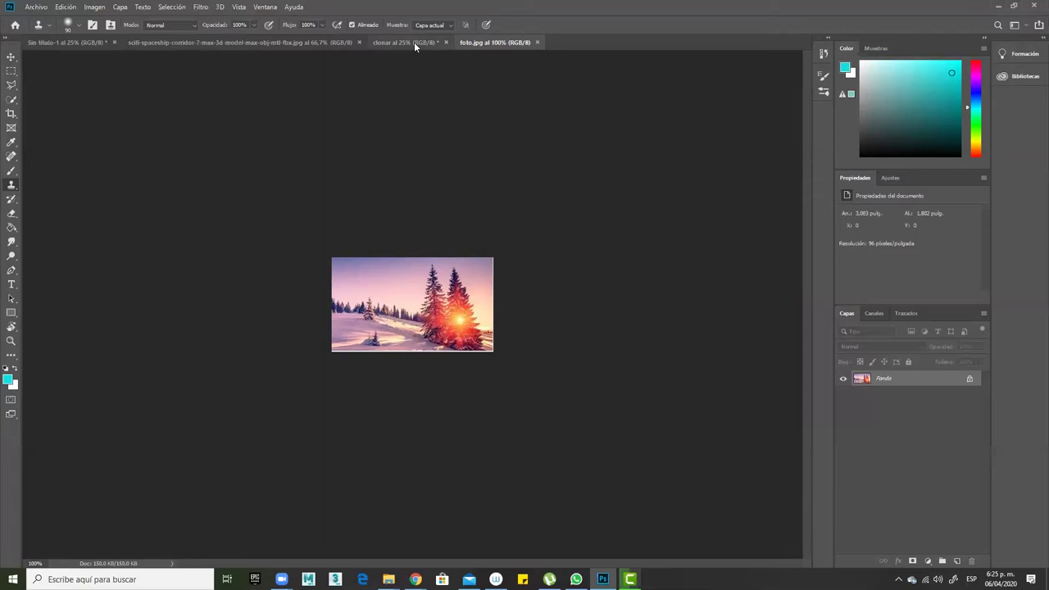
# - Clone a small patch of the sunset onto a new layer, Capa 1, on the clonar page
pyautogui.click(414, 42)
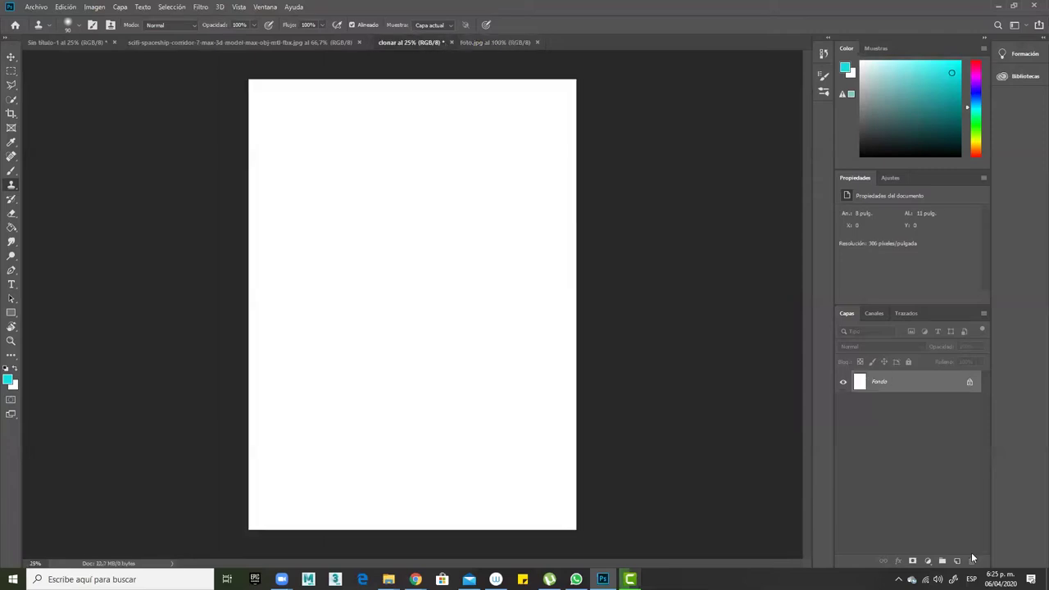
pyautogui.moveTo(410, 41); pyautogui.dragTo(496, 42)
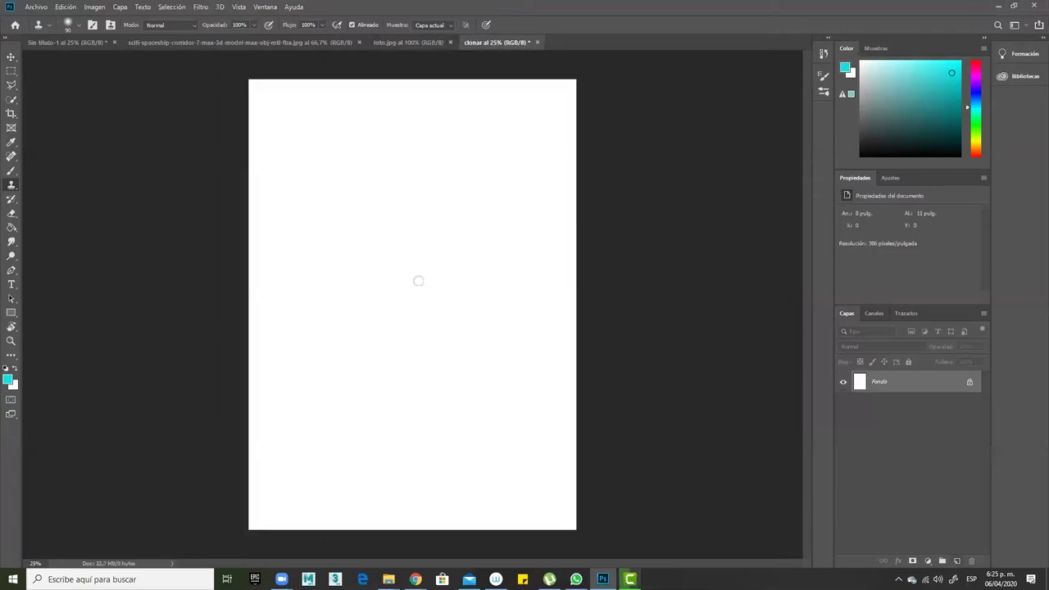
pyautogui.hotkey('ctrl', 'shift', 'alt', 'n')
pyautogui.moveTo(415, 283)
pyautogui.mouseDown()
pyautogui.moveTo(432, 286)
pyautogui.moveTo(402, 291)
pyautogui.mouseUp()
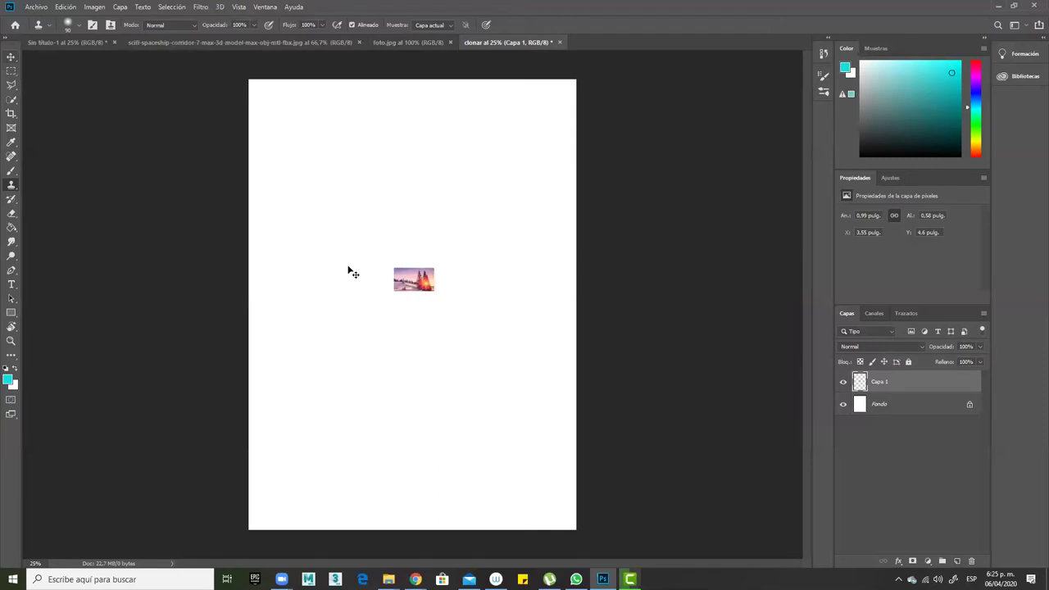
# - Scale Capa 1's sunset up to about 7,68 × 4,82 inches so it spans the clonar page
pyautogui.press('v')
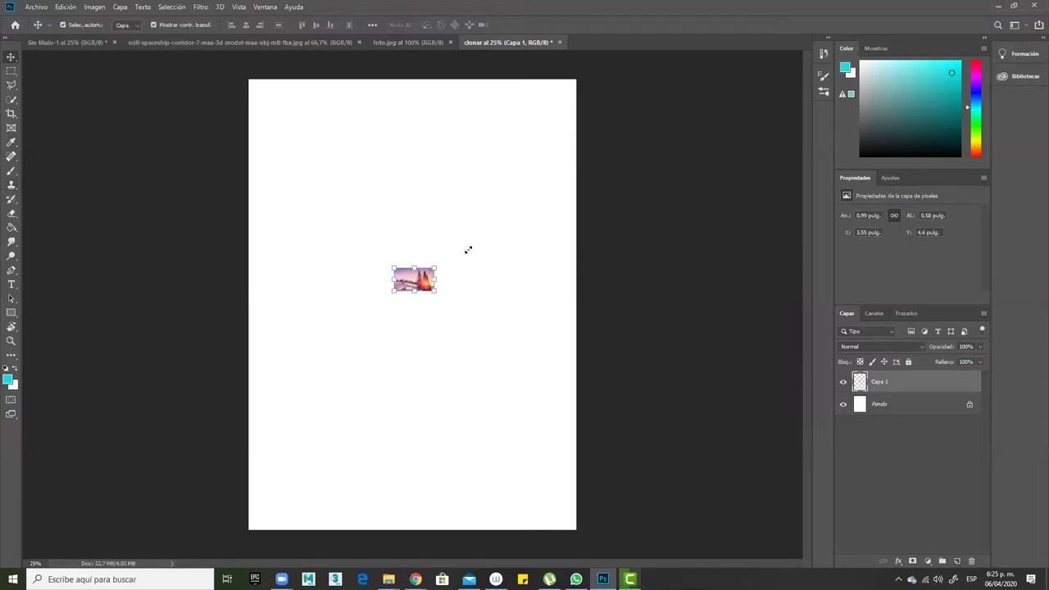
pyautogui.moveTo(435, 268); pyautogui.dragTo(562, 200)
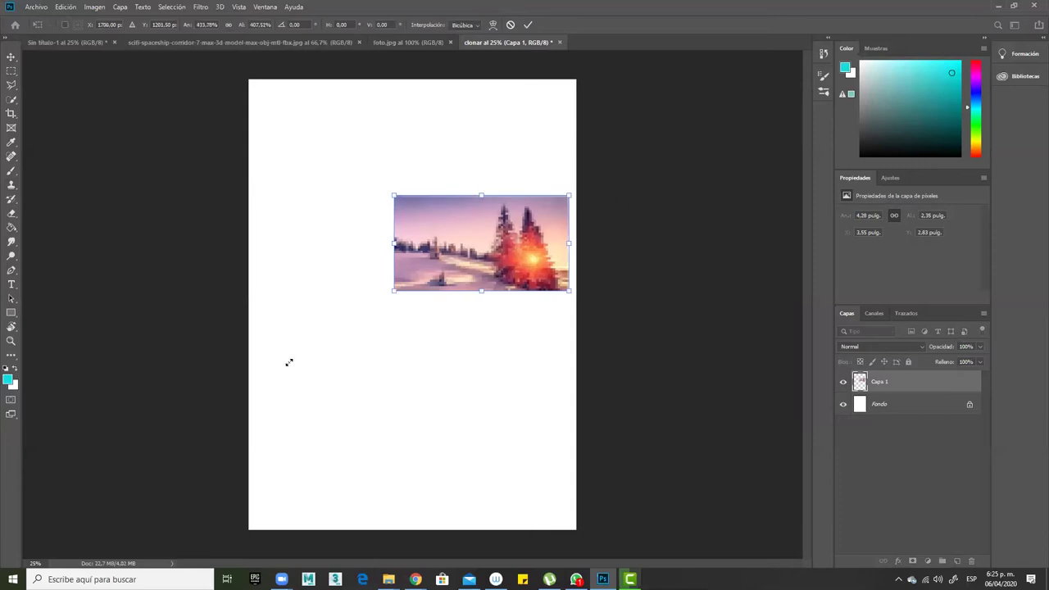
pyautogui.moveTo(288, 363)
pyautogui.mouseDown()
pyautogui.moveTo(298, 358)
pyautogui.moveTo(255, 391)
pyautogui.mouseUp()
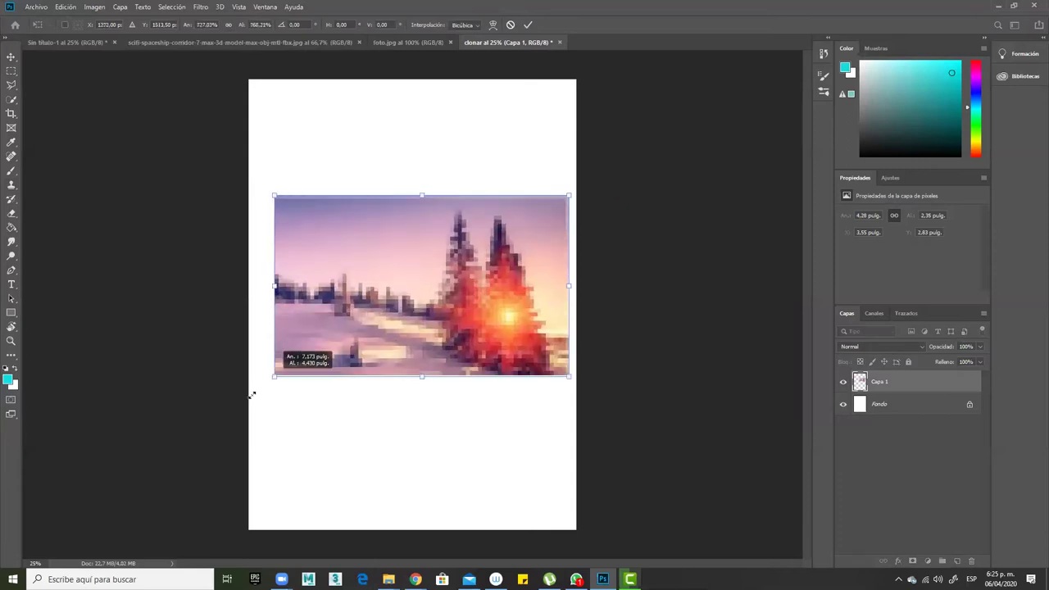
pyautogui.press('Return')
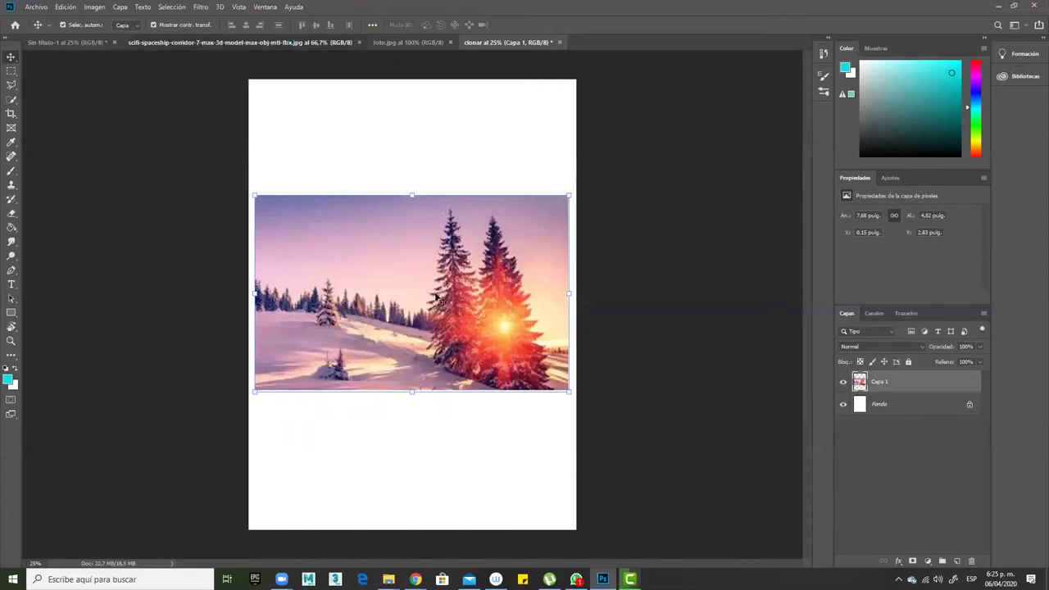
pyautogui.hotkey('ctrl', 'shift', 'Tab')
# - Sample the corridor's far door as clone source and add a new layer, Capa 2, on clonar
pyautogui.click(12, 184)
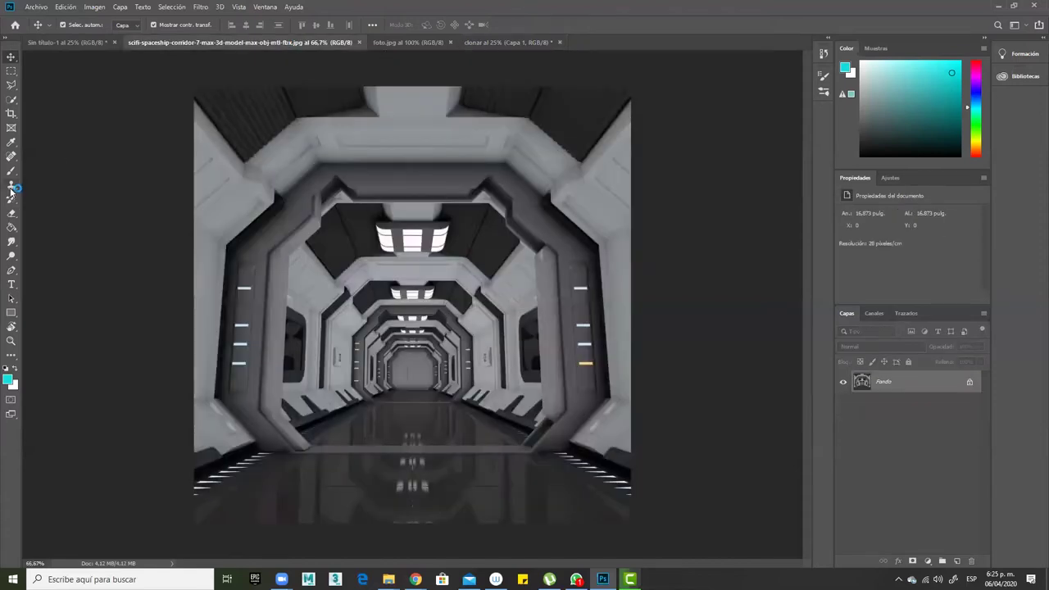
pyautogui.keyDown('alt'); pyautogui.click(375, 297); pyautogui.keyUp('alt')
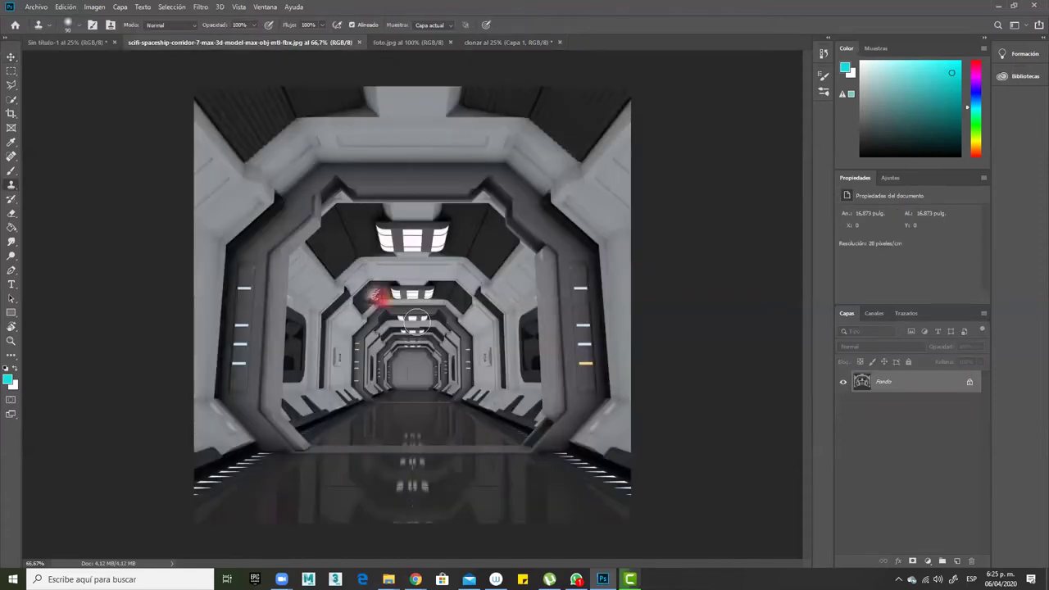
pyautogui.click(416, 376)
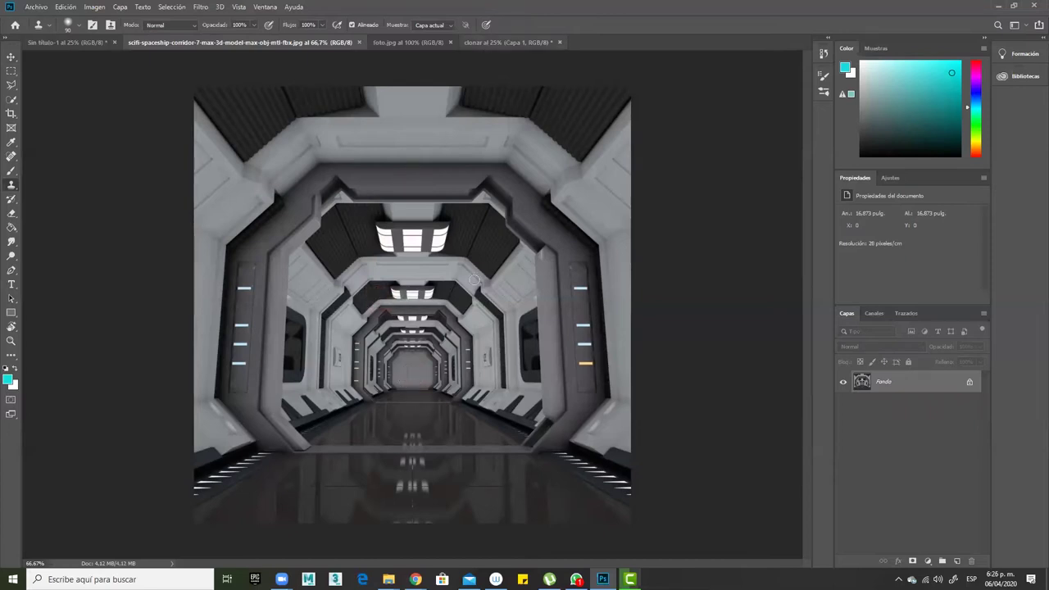
pyautogui.click(483, 45)
pyautogui.click(958, 562)
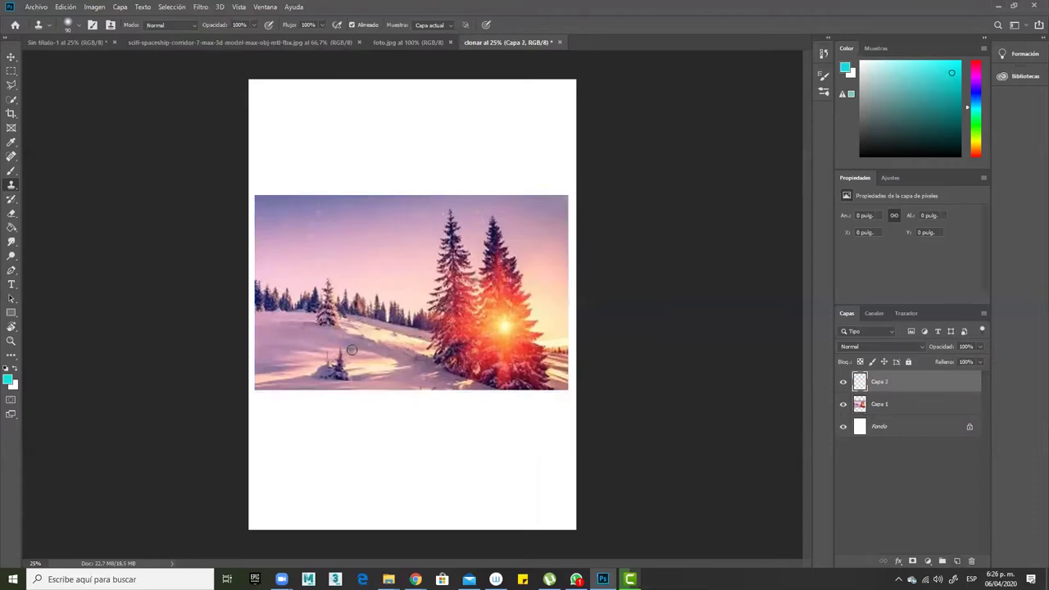
# - Clone the corridor tunnel onto the snowy slope left of the glowing trees
pyautogui.moveTo(351, 350)
pyautogui.mouseDown()
pyautogui.moveTo(354, 328)
pyautogui.moveTo(357, 361)
pyautogui.moveTo(377, 357)
pyautogui.moveTo(357, 328)
pyautogui.mouseUp()
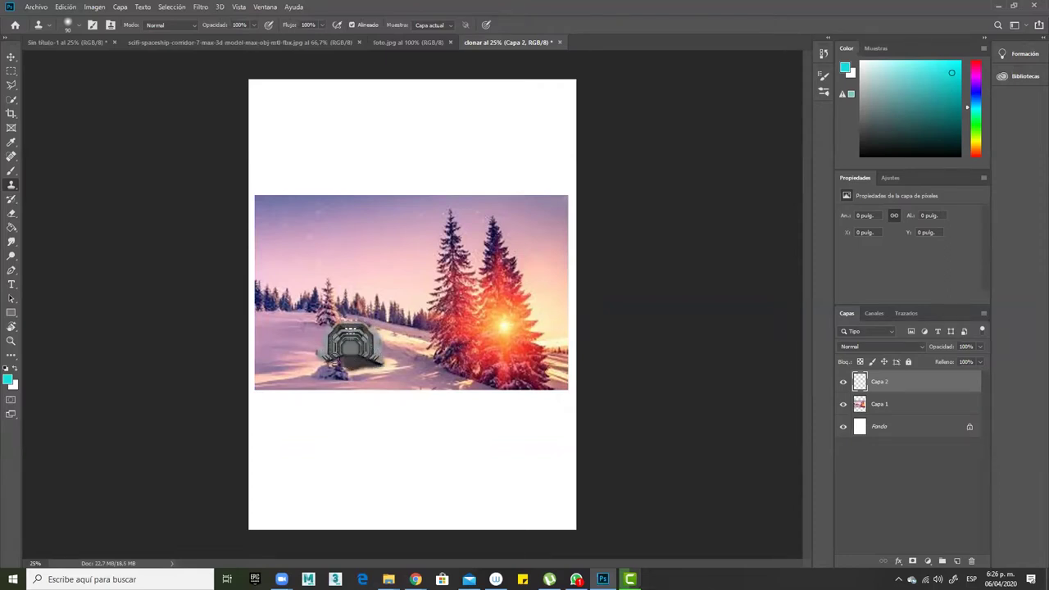
pyautogui.moveTo(325, 351)
pyautogui.mouseDown()
pyautogui.moveTo(322, 338)
pyautogui.moveTo(317, 361)
pyautogui.mouseUp()
pyautogui.moveTo(354, 325)
pyautogui.mouseDown()
pyautogui.moveTo(363, 320)
pyautogui.moveTo(376, 341)
pyautogui.moveTo(370, 371)
pyautogui.moveTo(381, 366)
pyautogui.moveTo(348, 371)
pyautogui.moveTo(386, 368)
pyautogui.mouseUp()
pyautogui.moveTo(311, 368); pyautogui.dragTo(318, 371)
pyautogui.click(283, 347)
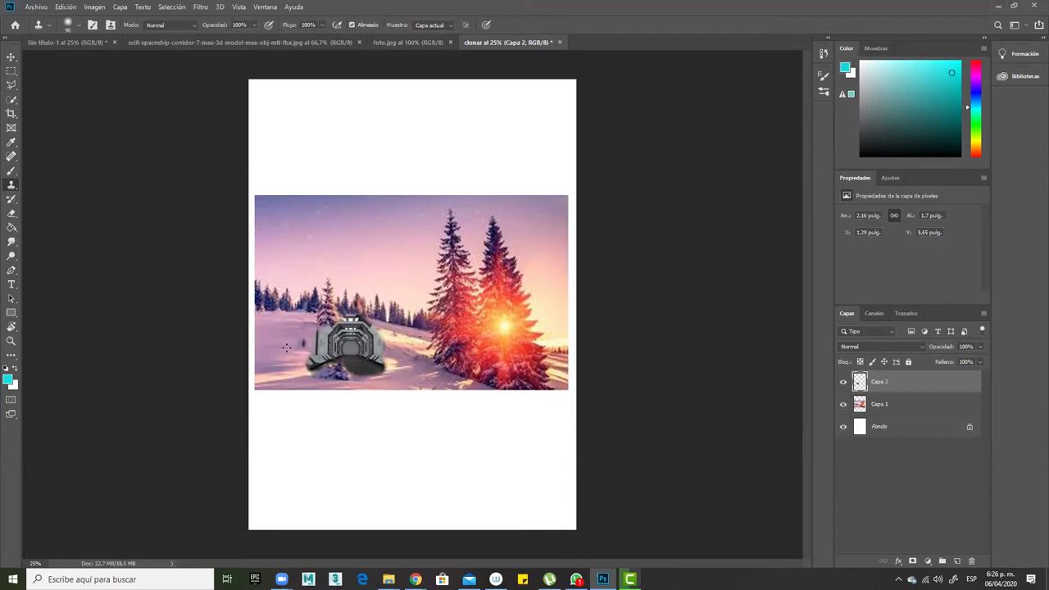
pyautogui.press('e')
pyautogui.scroll(5, 397, 318)
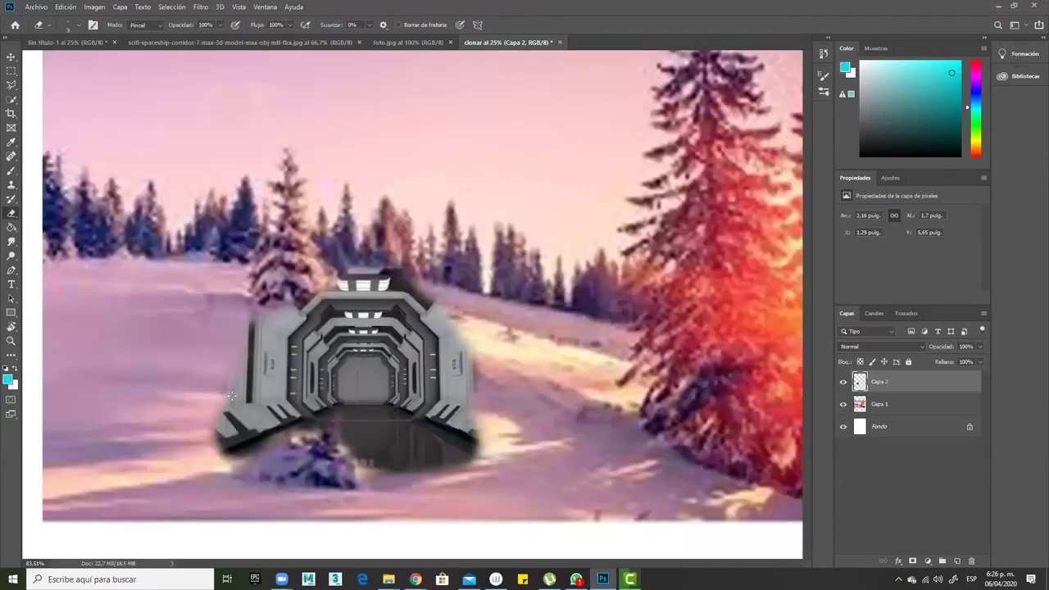
# - Enlarge the eraser and trim Capa 2's dark fringes along the corridor's top, right and left edges
pyautogui.scroll(-1, 232, 396)
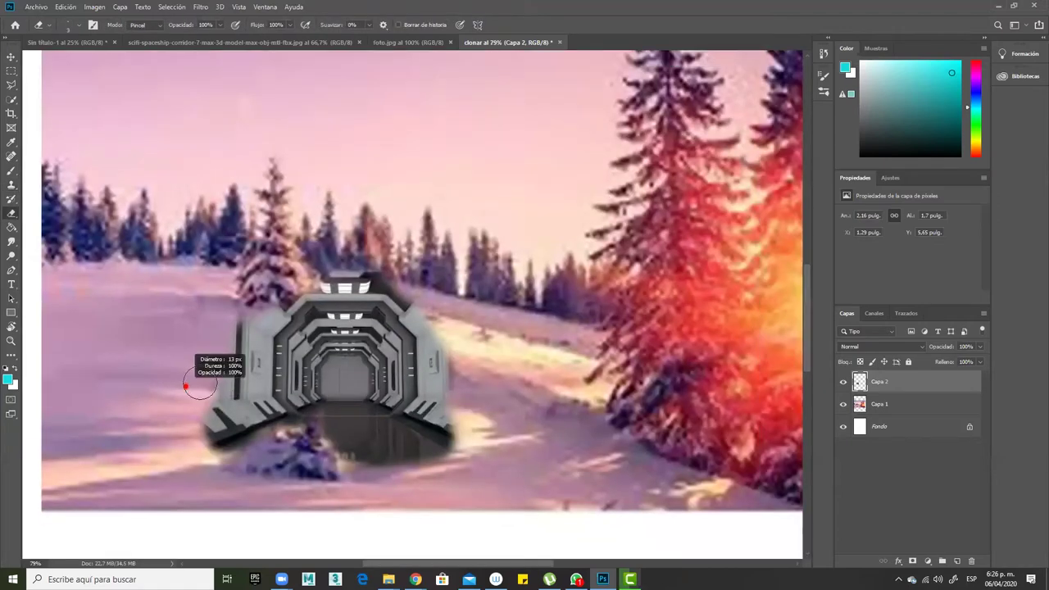
pyautogui.moveTo(186, 386)
pyautogui.mouseDown()
pyautogui.moveTo(186, 413)
pyautogui.moveTo(204, 380)
pyautogui.mouseUp()
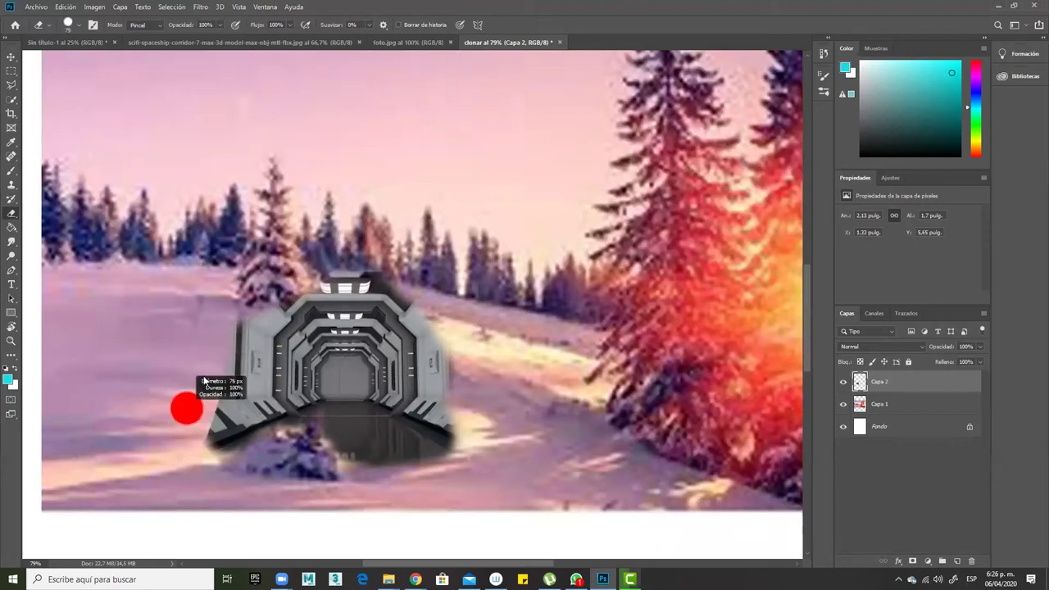
pyautogui.moveTo(204, 381)
pyautogui.mouseDown()
pyautogui.moveTo(193, 374)
pyautogui.moveTo(174, 514)
pyautogui.moveTo(184, 285)
pyautogui.moveTo(175, 438)
pyautogui.moveTo(220, 352)
pyautogui.moveTo(211, 441)
pyautogui.moveTo(216, 398)
pyautogui.moveTo(252, 456)
pyautogui.mouseUp()
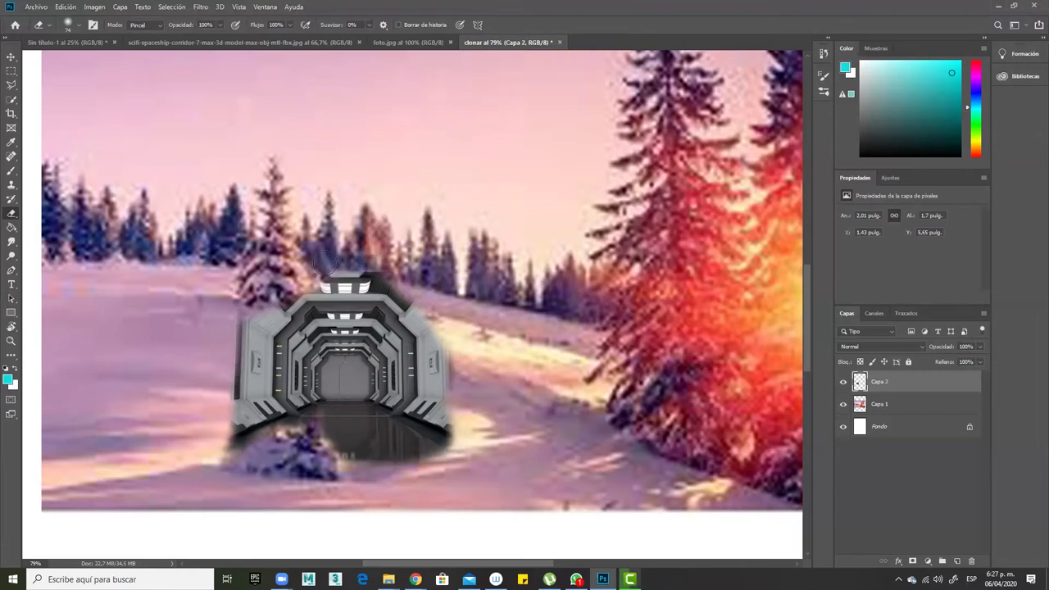
pyautogui.moveTo(324, 261); pyautogui.dragTo(355, 274)
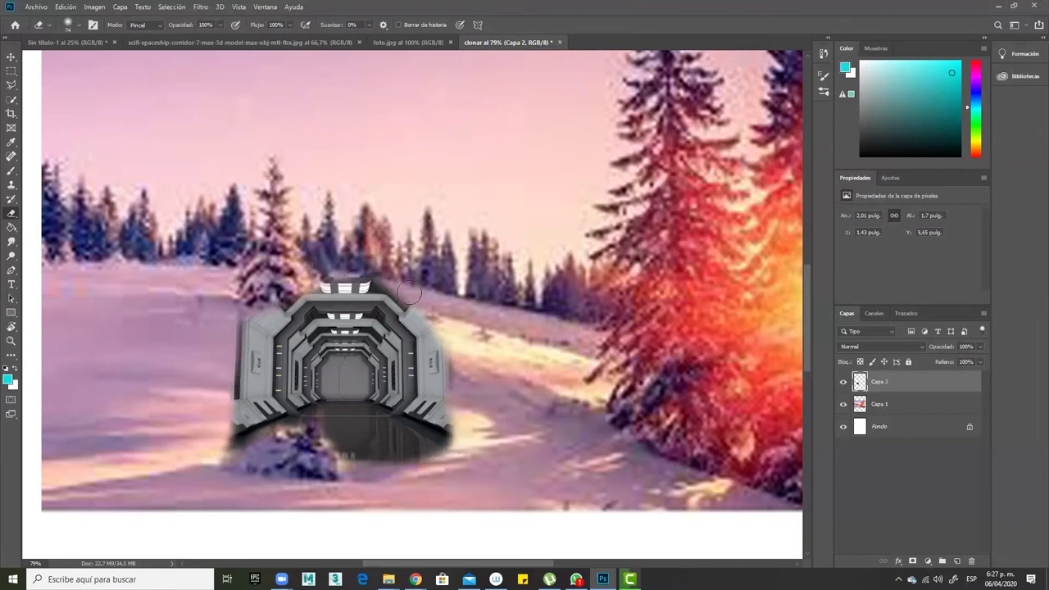
pyautogui.moveTo(414, 295)
pyautogui.mouseDown()
pyautogui.moveTo(361, 283)
pyautogui.moveTo(435, 313)
pyautogui.mouseUp()
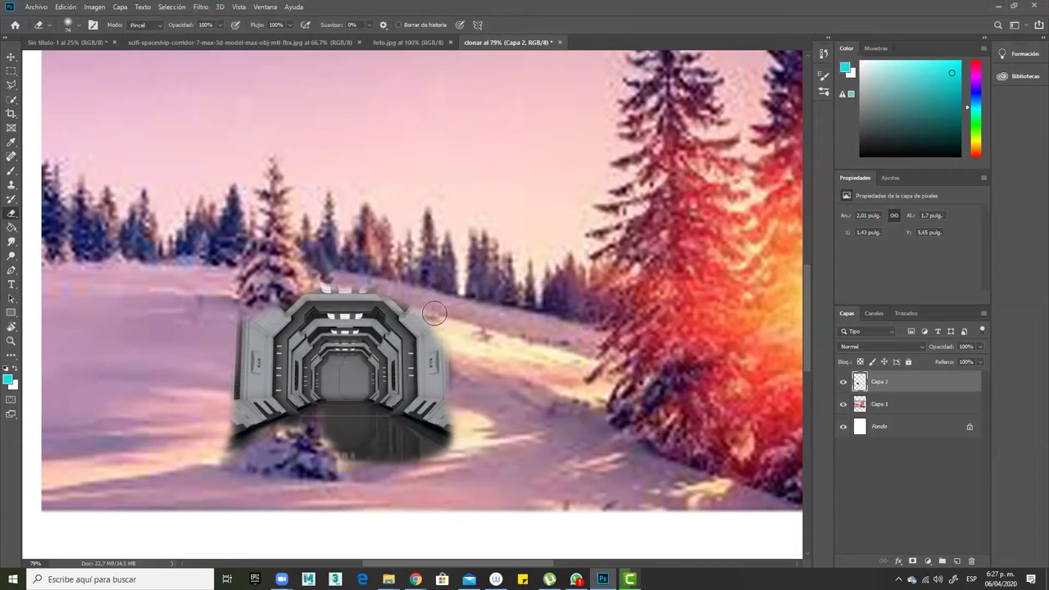
pyautogui.moveTo(448, 415); pyautogui.dragTo(404, 434)
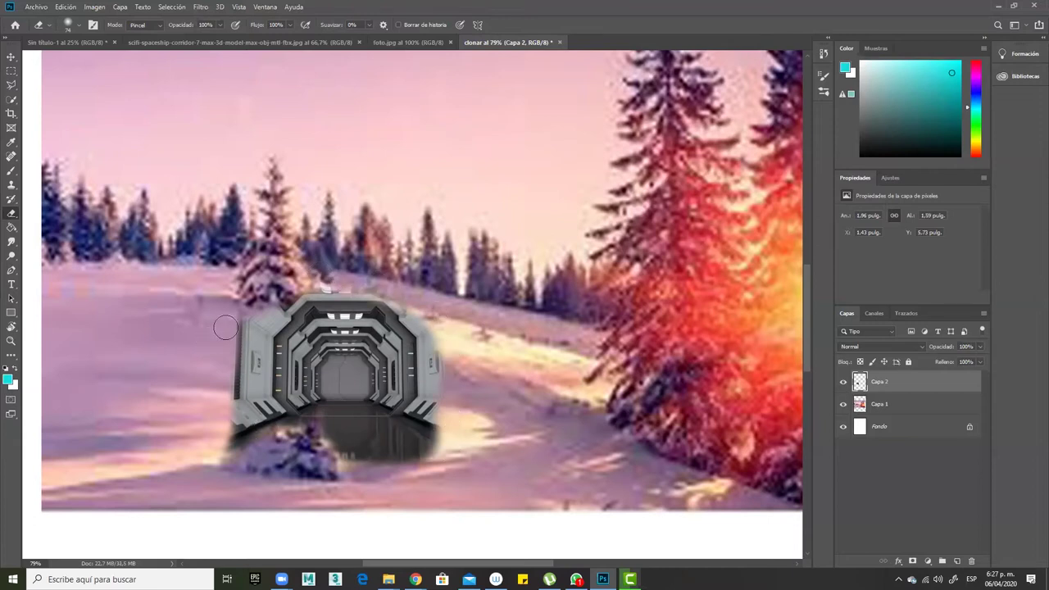
pyautogui.moveTo(225, 328)
pyautogui.mouseDown()
pyautogui.moveTo(219, 404)
pyautogui.moveTo(230, 328)
pyautogui.mouseUp()
pyautogui.moveTo(225, 392)
pyautogui.mouseDown()
pyautogui.moveTo(227, 328)
pyautogui.moveTo(234, 434)
pyautogui.mouseUp()
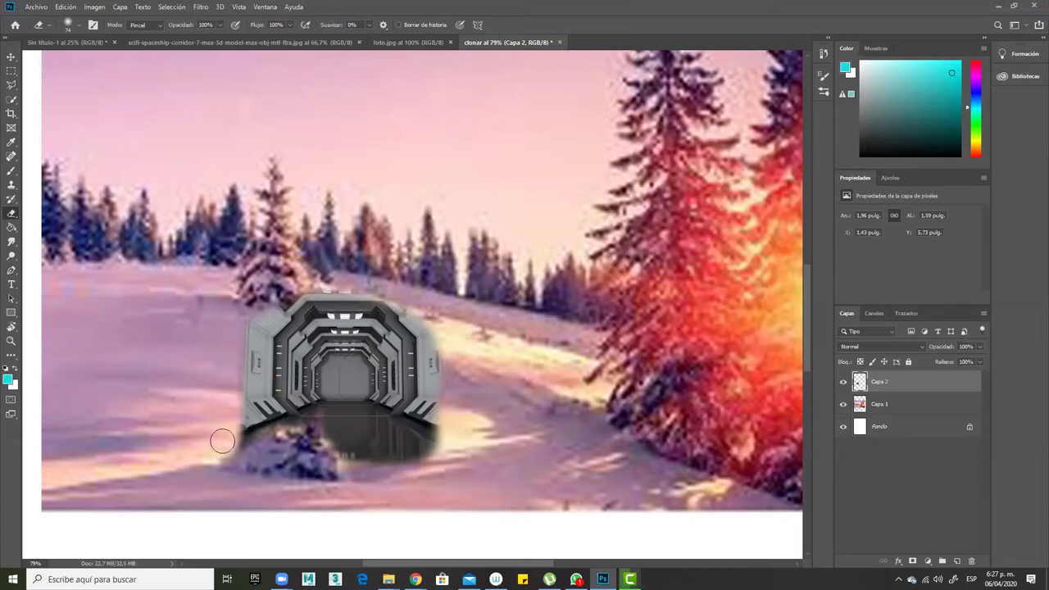
pyautogui.moveTo(251, 433); pyautogui.dragTo(287, 403)
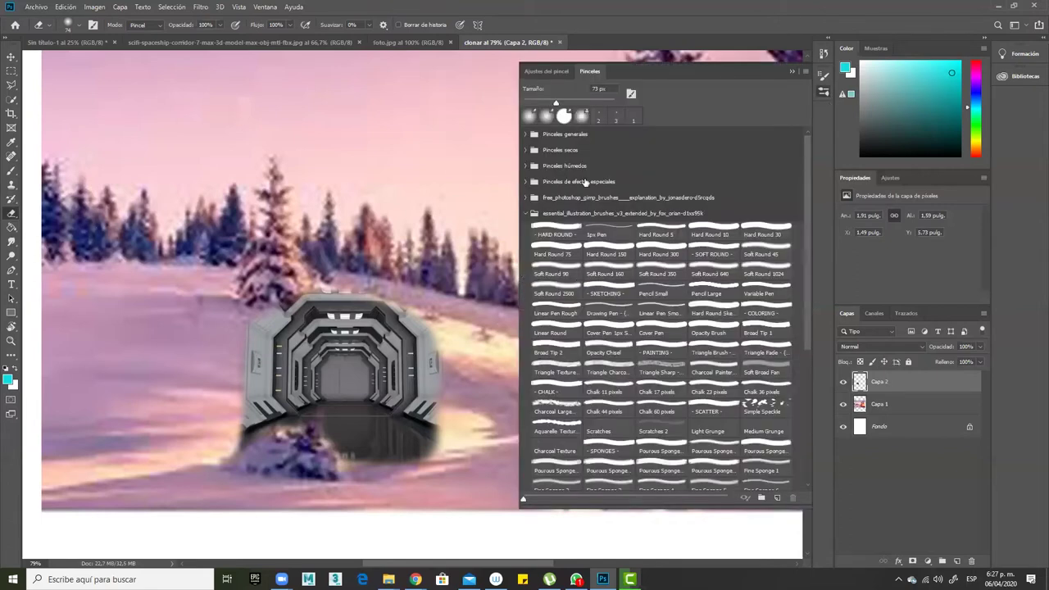
# - Browse the brush groups and pick Foliage - Tree 5 from essential_illustration_brushes at 88 px
pyautogui.click(526, 213)
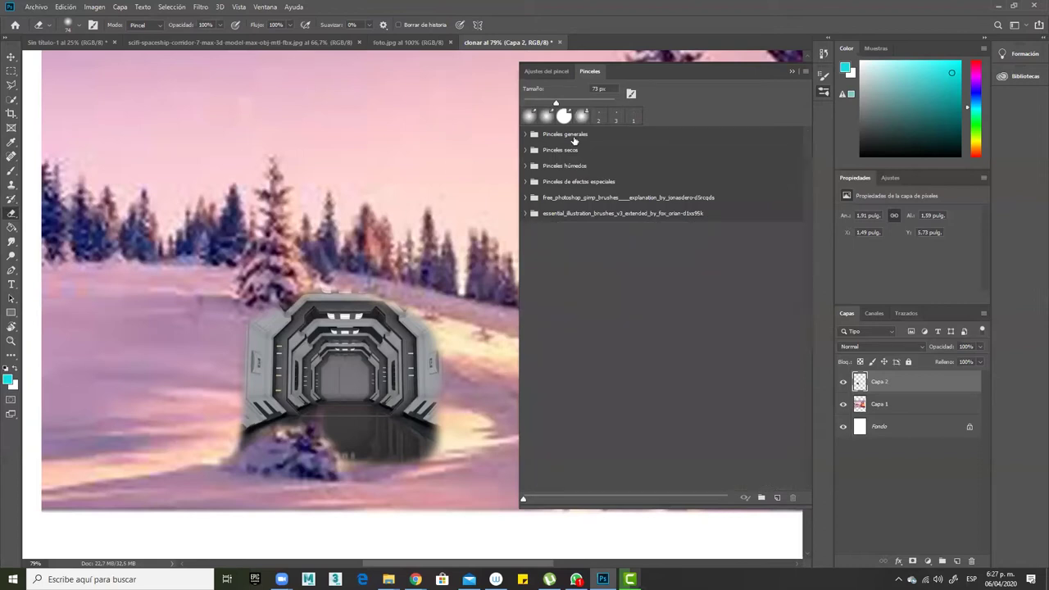
pyautogui.click(538, 138)
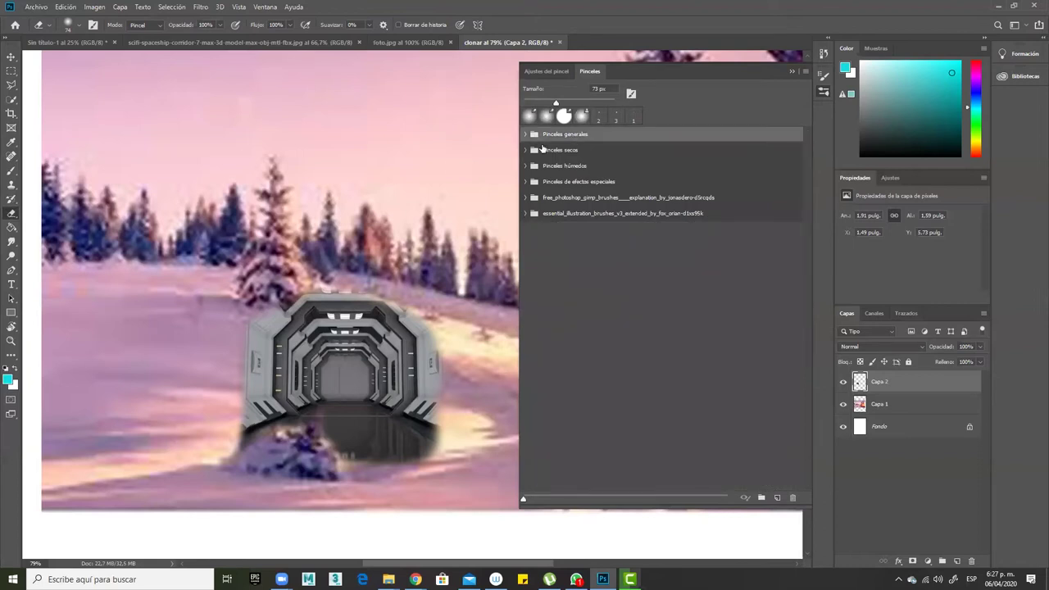
pyautogui.click(542, 149)
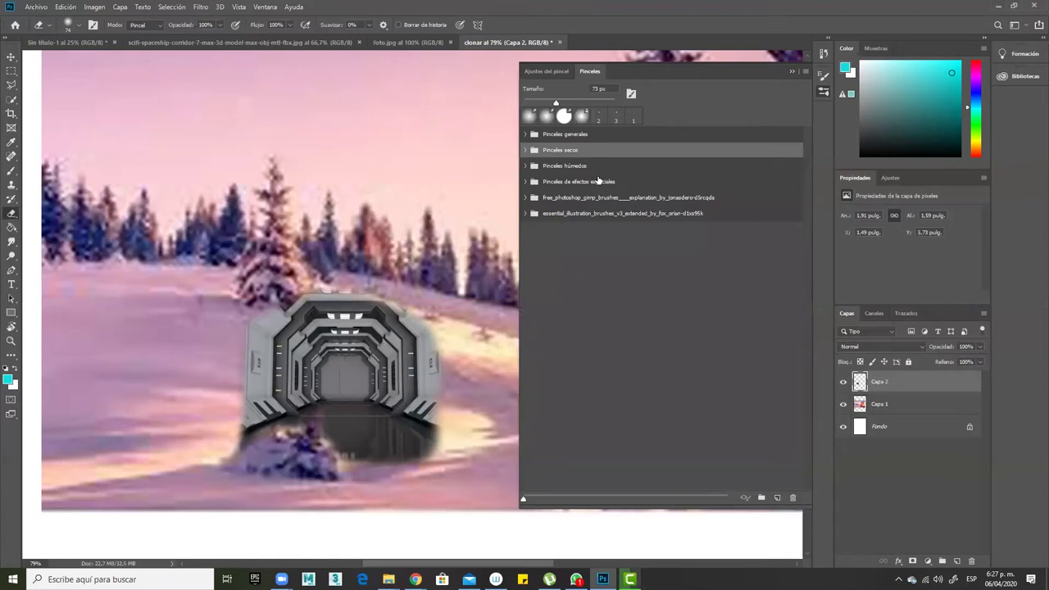
pyautogui.click(631, 164)
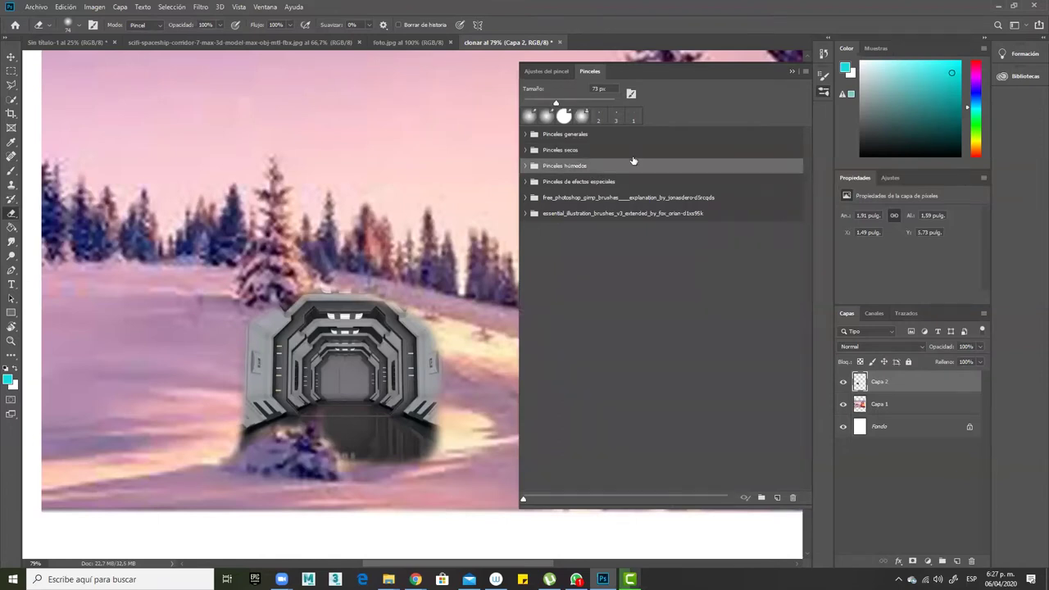
pyautogui.press('Down')
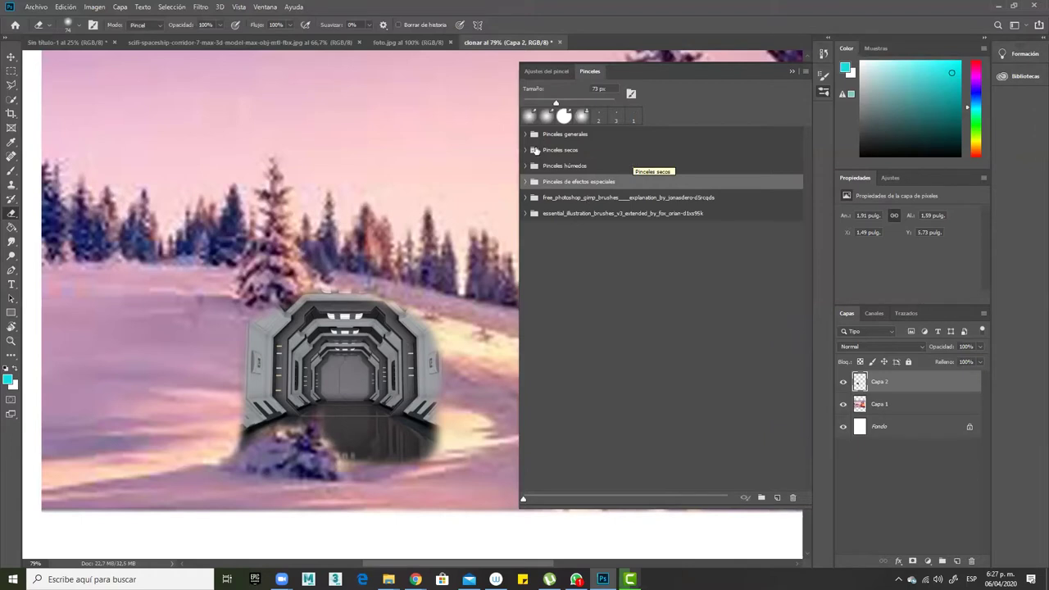
pyautogui.click(525, 133)
pyautogui.click(525, 213)
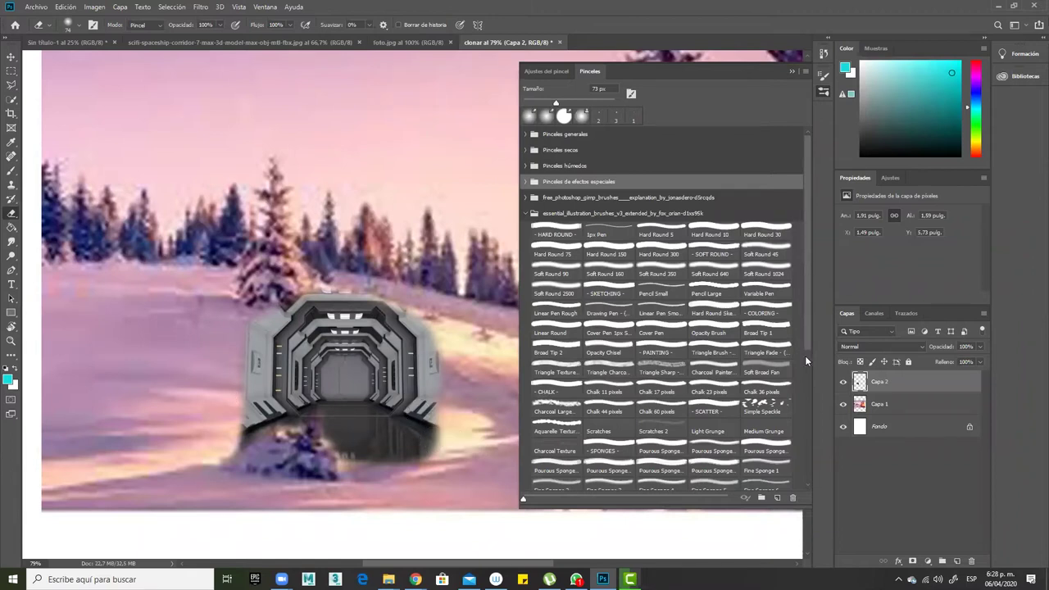
pyautogui.scroll(-1, 807, 419)
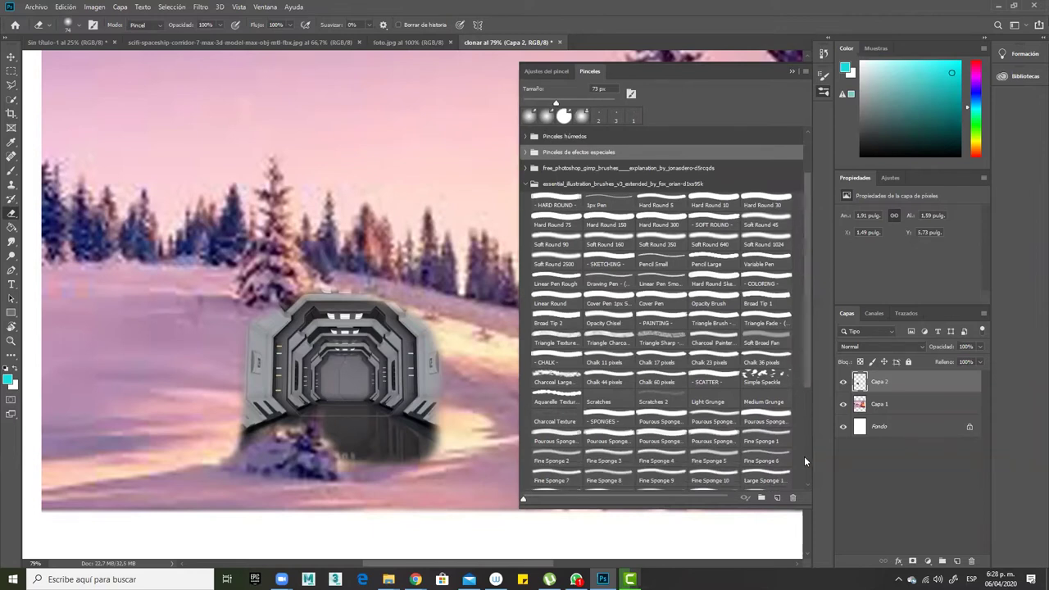
pyautogui.scroll(-3, 804, 456)
pyautogui.scroll(-3, 769, 403)
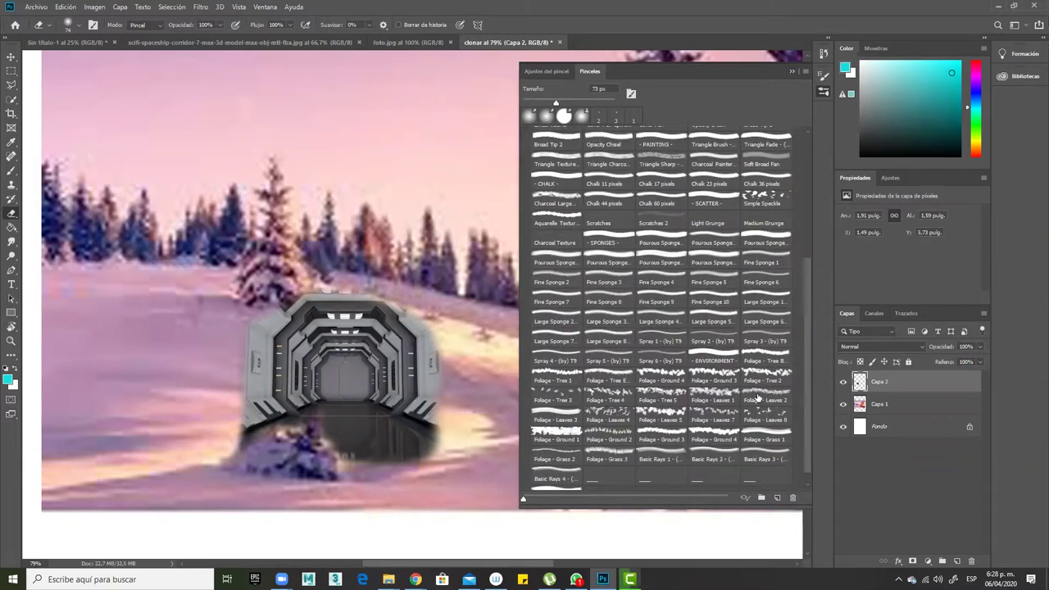
pyautogui.click(685, 394)
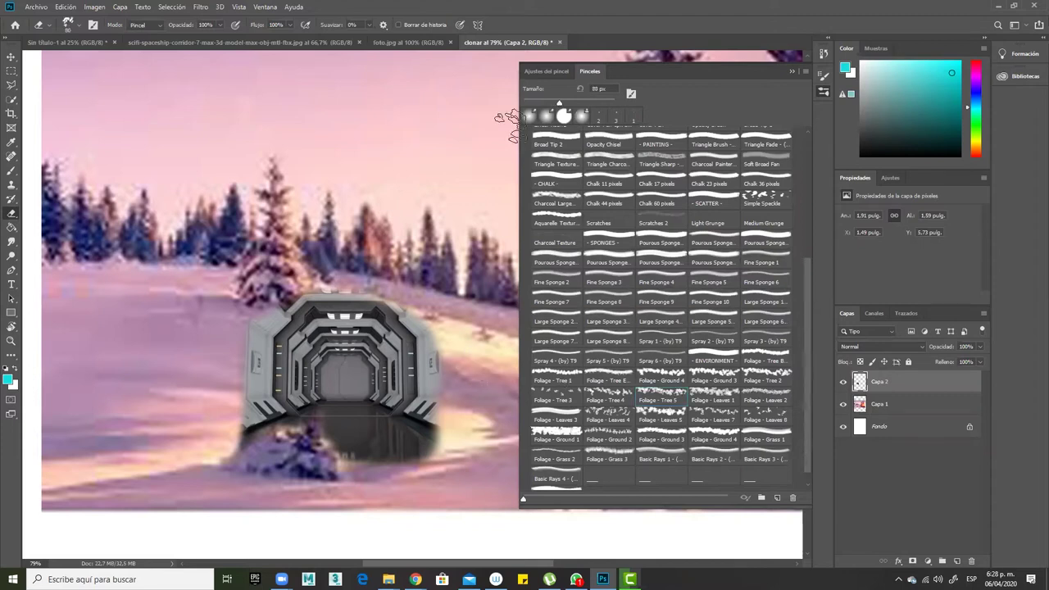
# - Erase the reflection's bottom edge into jagged shapes with a 42 px Foliage - Tree 2 eraser
pyautogui.press('[')
pyautogui.press('[')
pyautogui.press('[')
pyautogui.moveTo(422, 459)
pyautogui.mouseDown()
pyautogui.moveTo(378, 473)
pyautogui.moveTo(441, 438)
pyautogui.mouseUp()
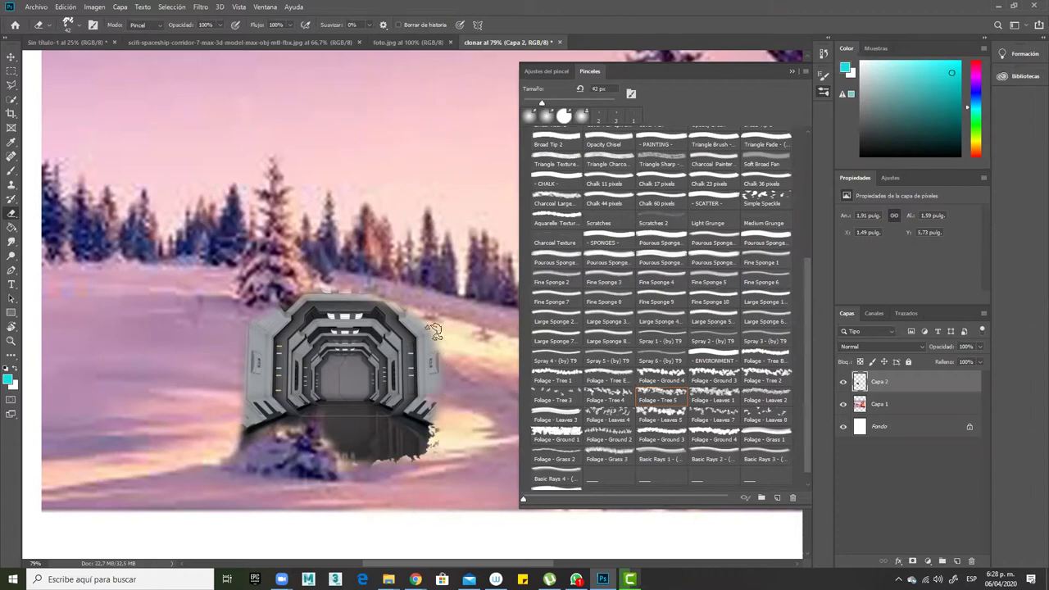
pyautogui.click(765, 380)
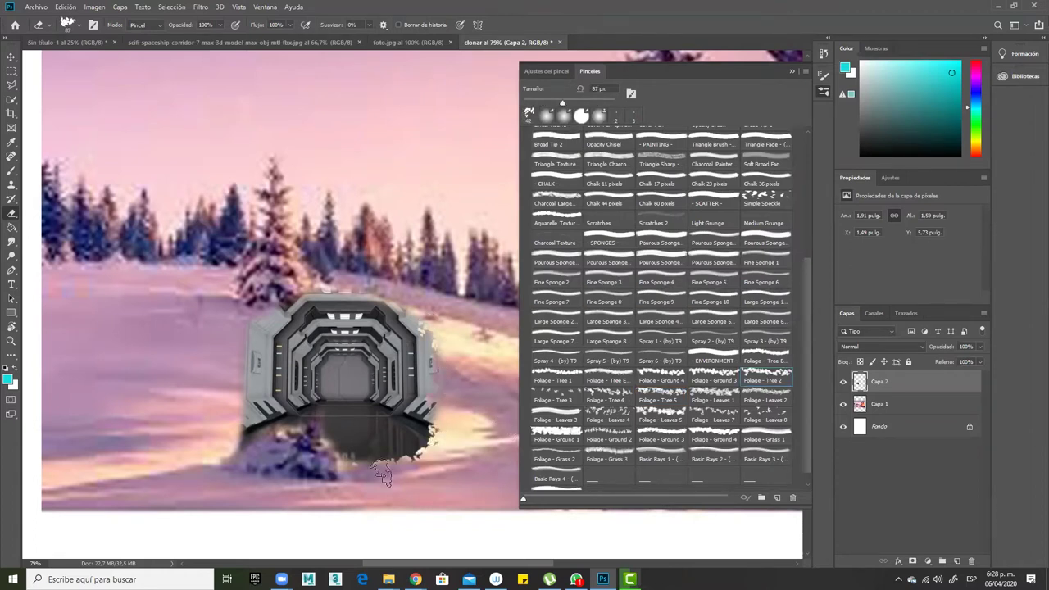
pyautogui.moveTo(428, 461); pyautogui.dragTo(361, 457)
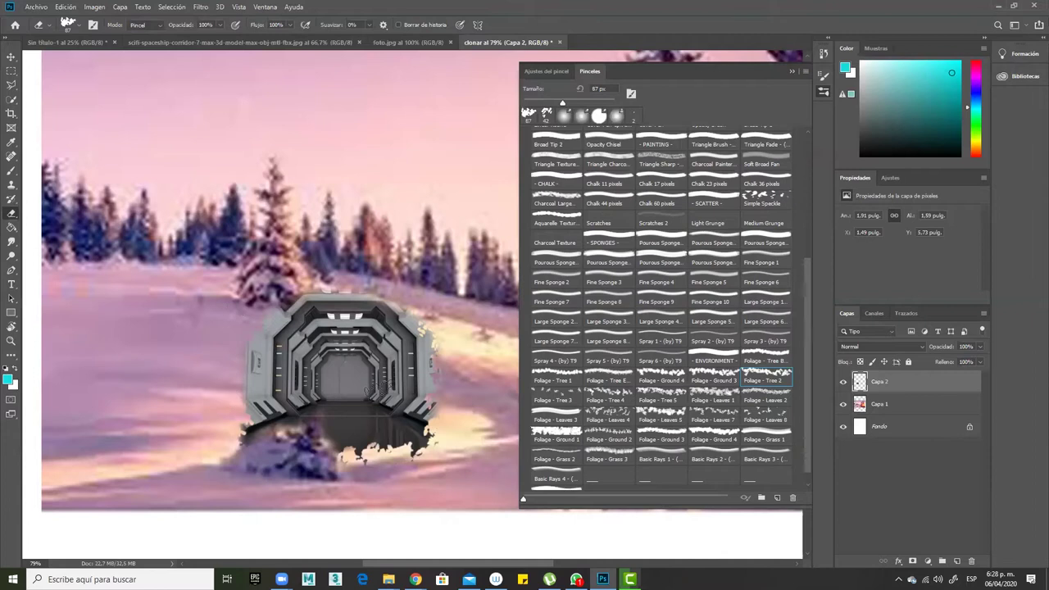
pyautogui.scroll(-3, 354, 386)
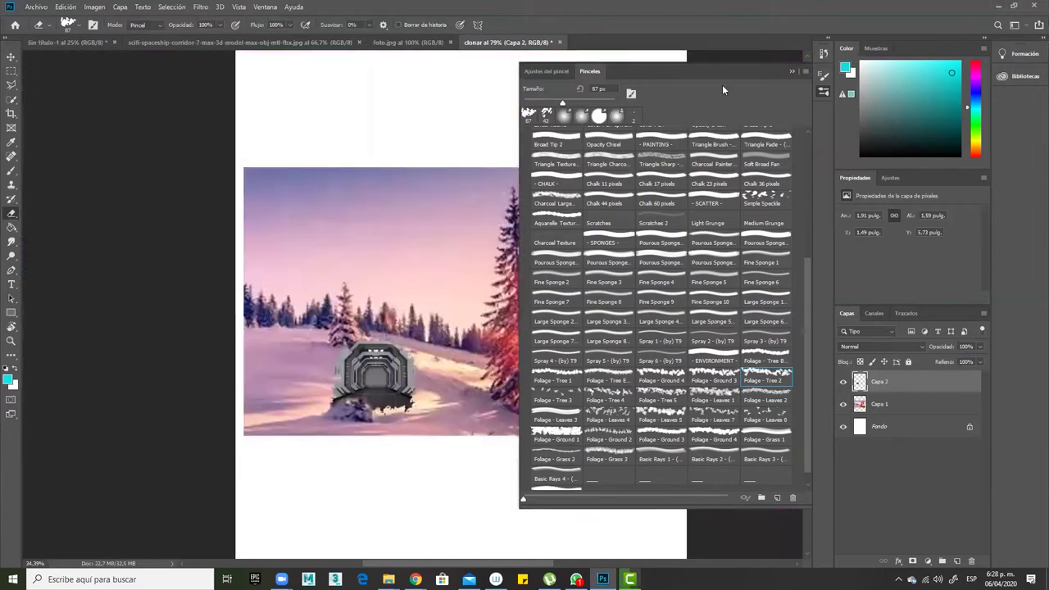
pyautogui.click(824, 90)
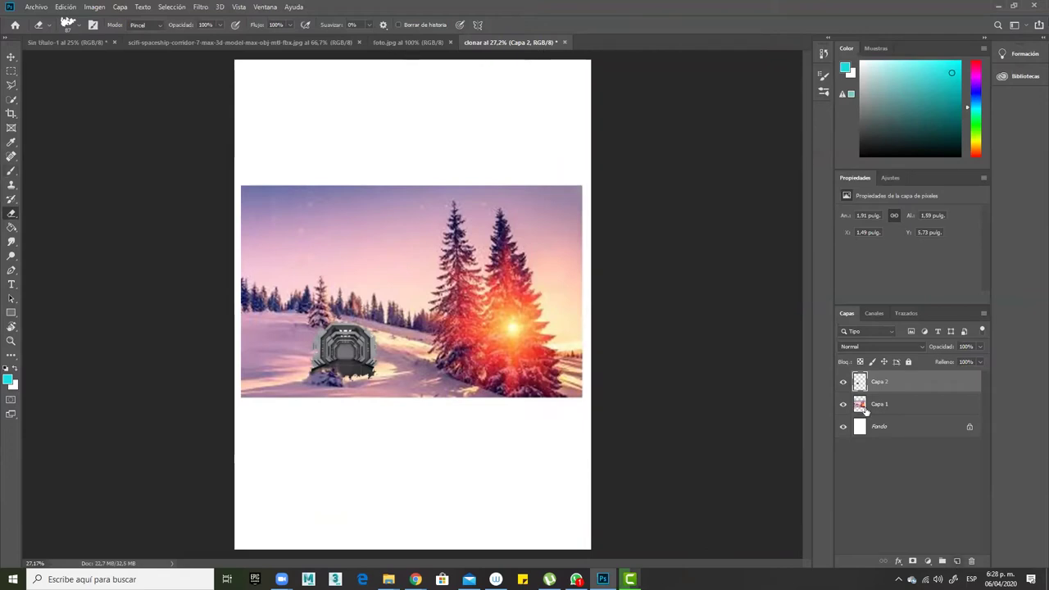
# - Add an empty Capa 3 layer and hide Capa 1 and Capa 2
pyautogui.click(957, 561)
pyautogui.click(843, 405)
pyautogui.click(844, 426)
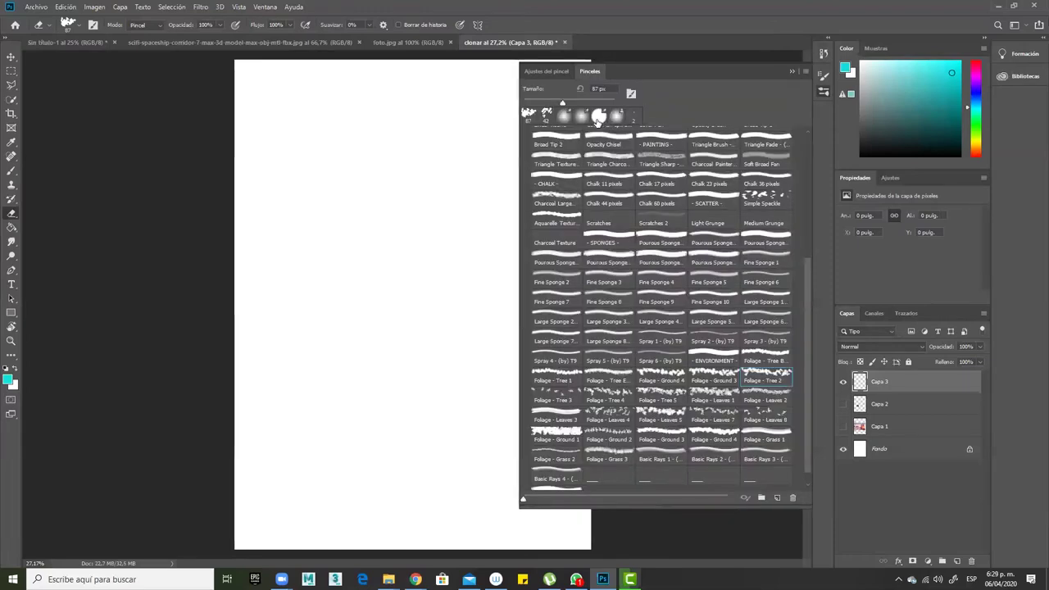
# - Pick a new brush tip and switch to the brush with default black and white colours
pyautogui.click(564, 116)
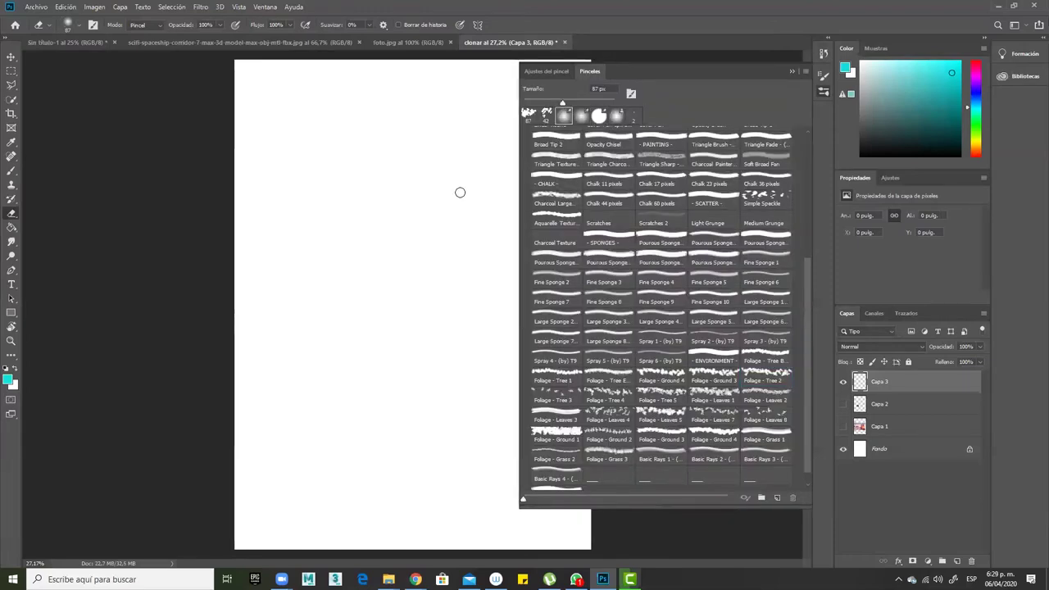
pyautogui.click(352, 262)
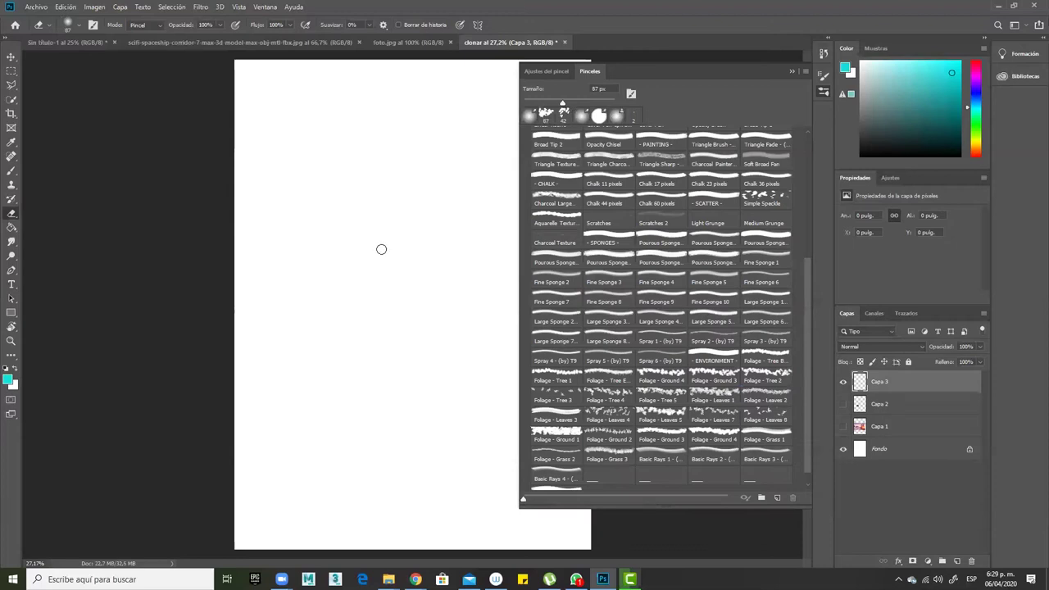
pyautogui.moveTo(382, 251); pyautogui.dragTo(377, 256)
pyautogui.press('b')
pyautogui.press('d')
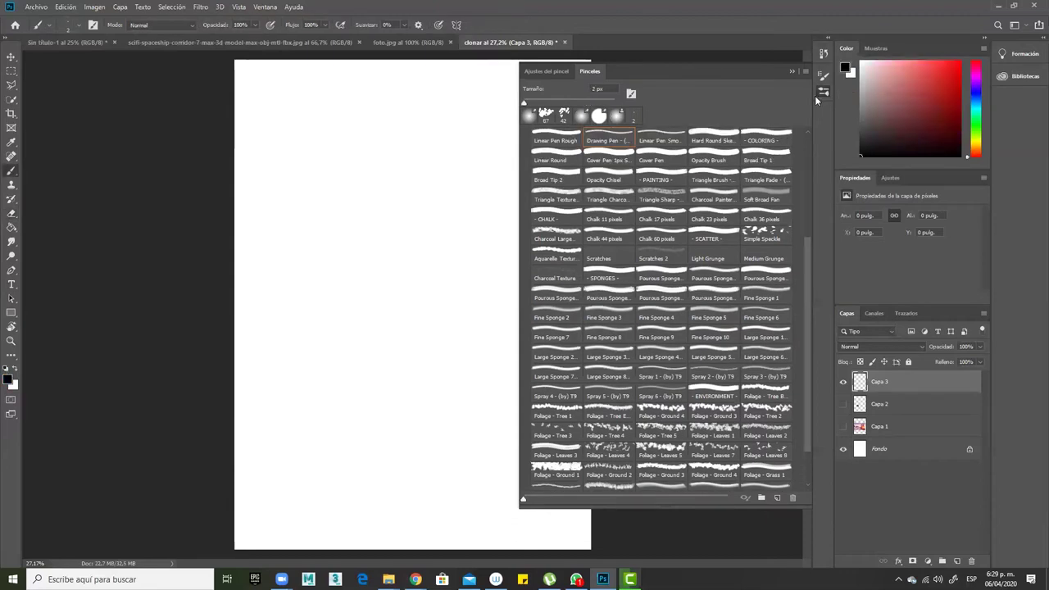
pyautogui.click(824, 91)
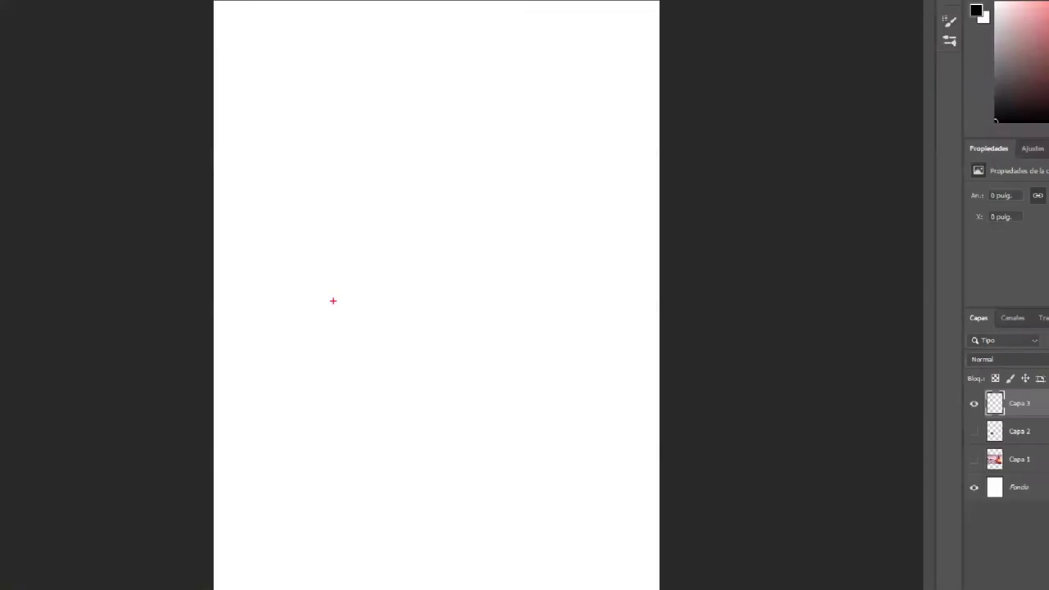
pyautogui.moveTo(333, 301); pyautogui.dragTo(364, 277)
pyautogui.moveTo(328, 322); pyautogui.dragTo(355, 303)
pyautogui.moveTo(383, 280)
pyautogui.mouseDown()
pyautogui.moveTo(379, 315)
pyautogui.moveTo(411, 265)
pyautogui.mouseUp()
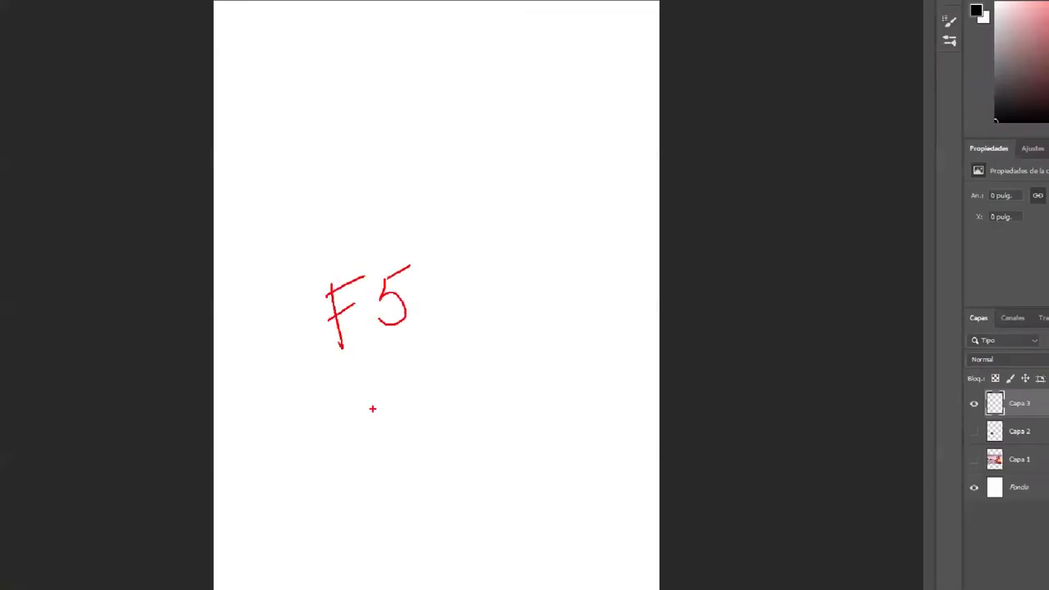
pyautogui.moveTo(323, 413); pyautogui.dragTo(345, 445)
pyautogui.moveTo(326, 400); pyautogui.dragTo(332, 418)
pyautogui.moveTo(362, 425); pyautogui.dragTo(364, 438)
pyautogui.moveTo(371, 421)
pyautogui.mouseDown()
pyautogui.moveTo(373, 437)
pyautogui.moveTo(388, 438)
pyautogui.mouseUp()
pyautogui.moveTo(409, 418)
pyautogui.mouseDown()
pyautogui.moveTo(475, 399)
pyautogui.moveTo(479, 422)
pyautogui.mouseUp()
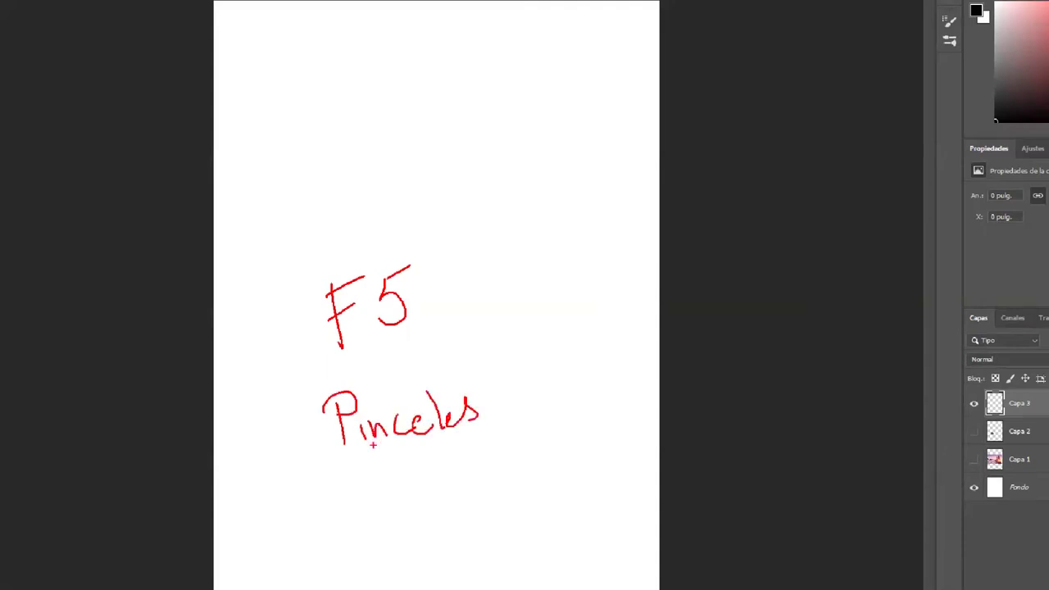
pyautogui.moveTo(364, 234)
pyautogui.mouseDown()
pyautogui.moveTo(383, 233)
pyautogui.moveTo(354, 211)
pyautogui.moveTo(325, 224)
pyautogui.mouseUp()
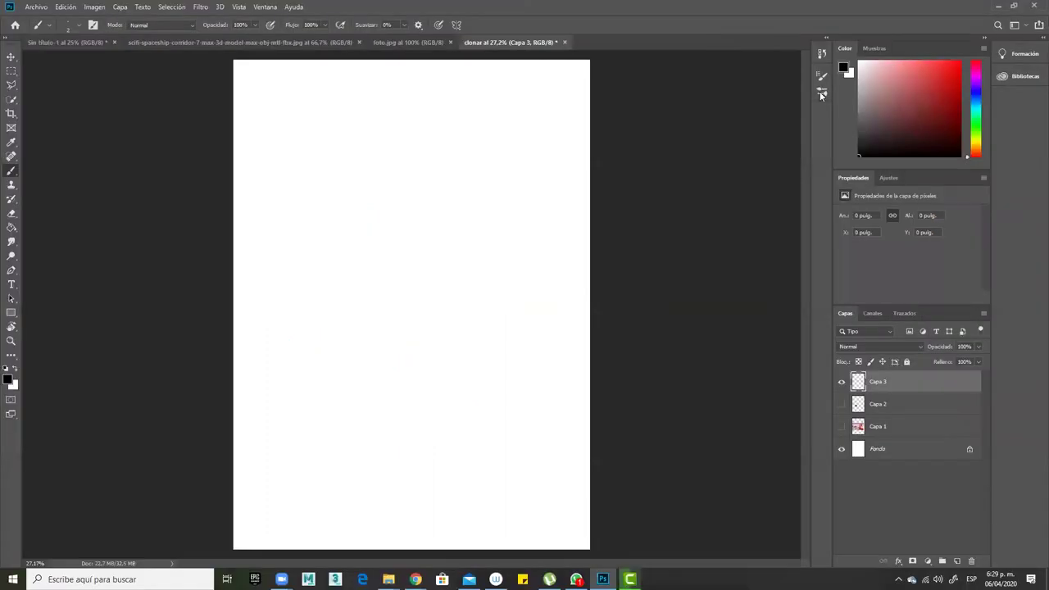
pyautogui.click(823, 91)
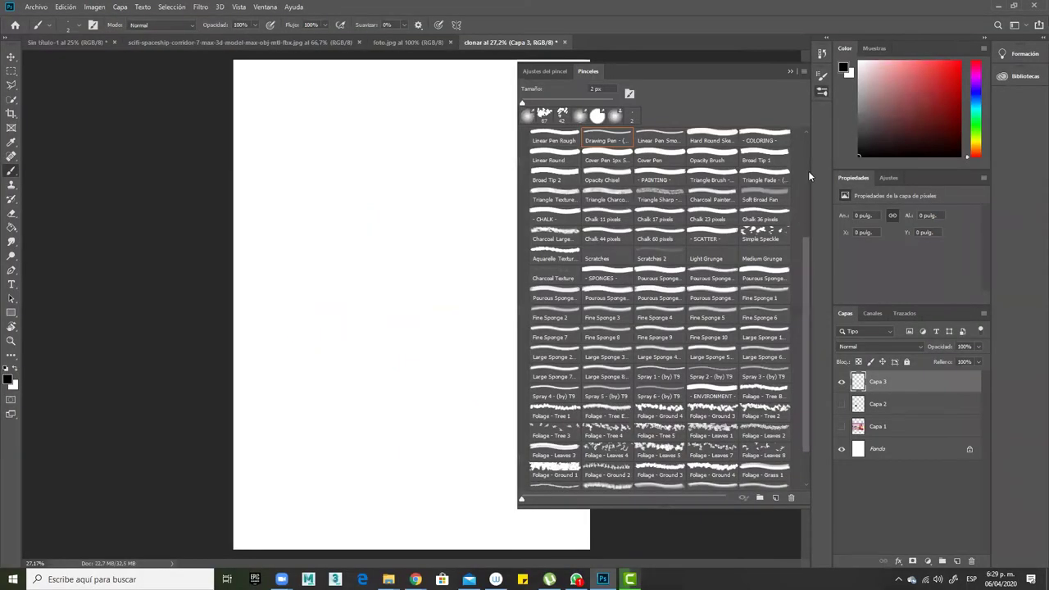
# - Delete the empty Capa 3 and the corridor layer Capa 2
pyautogui.scroll(5, 521, 215)
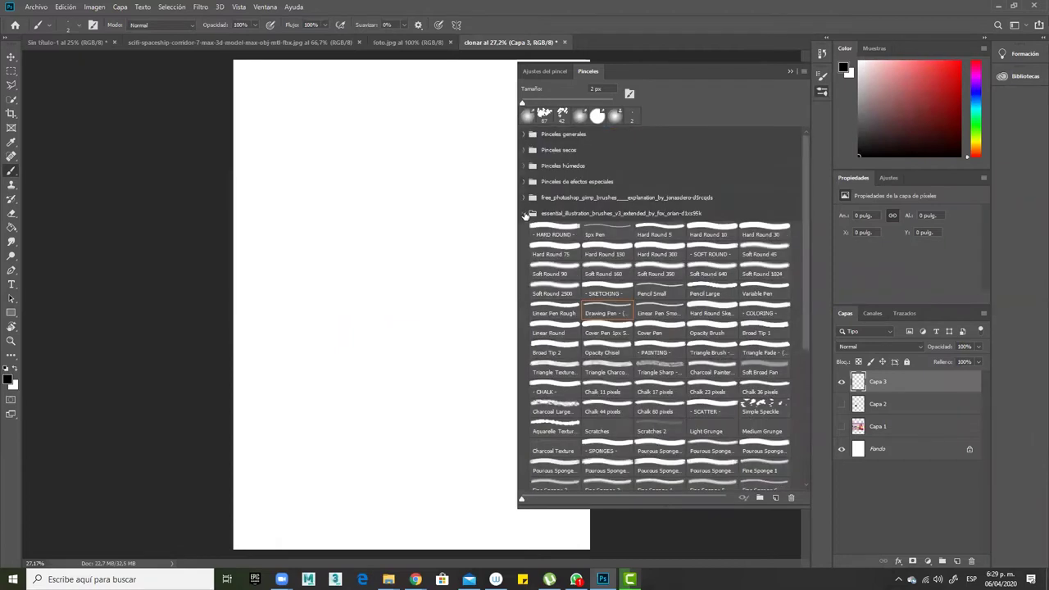
pyautogui.click(562, 212)
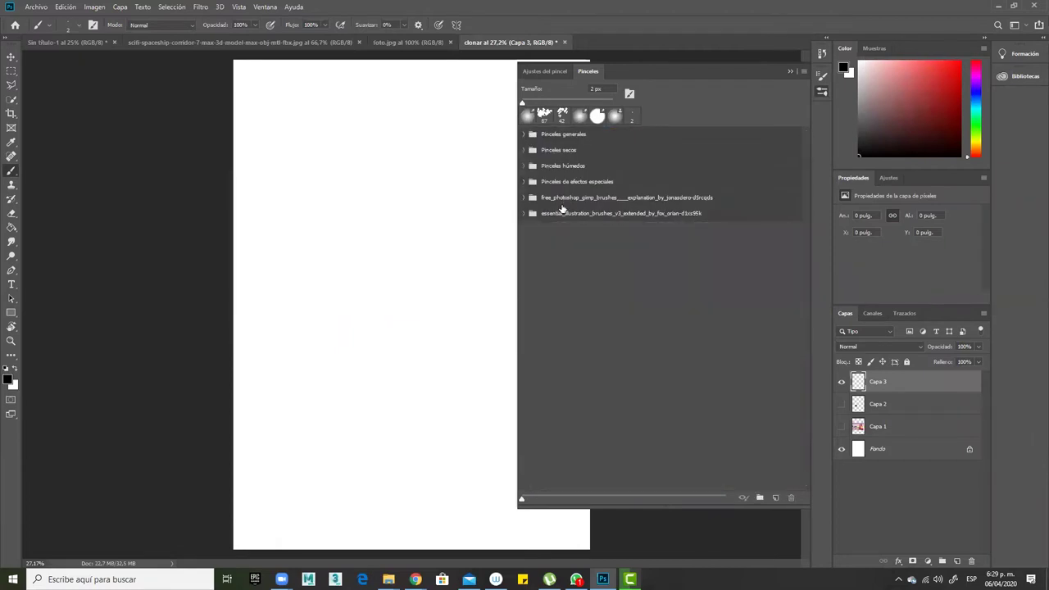
pyautogui.press('Delete')
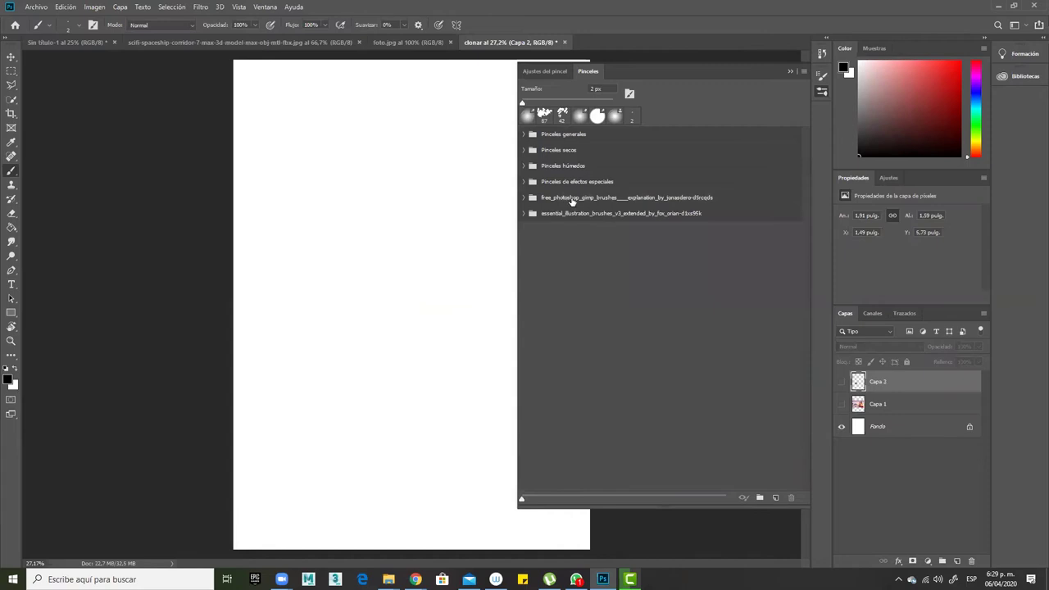
pyautogui.press('Delete')
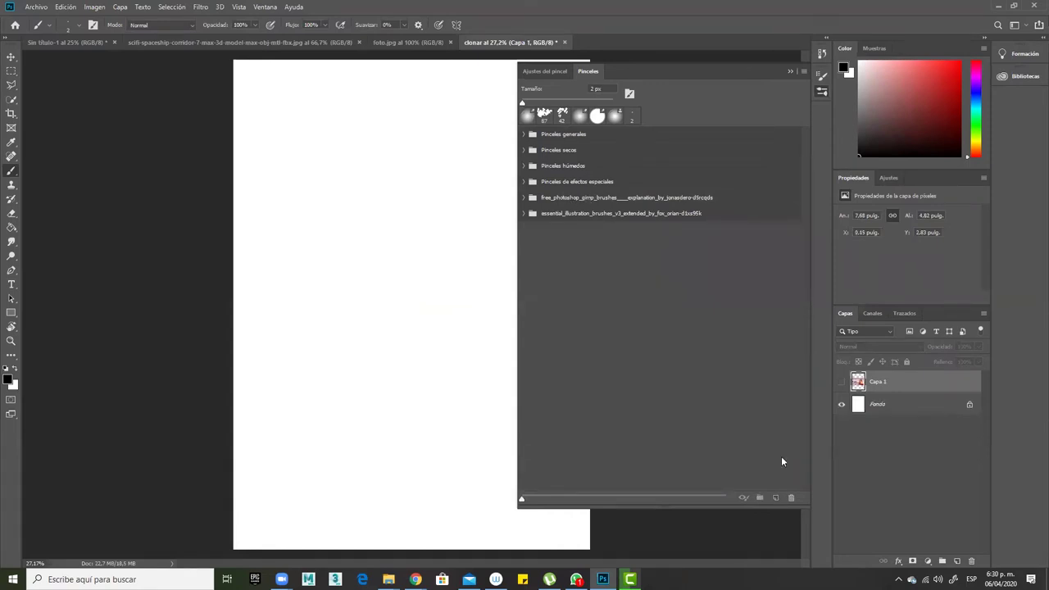
# - Delete the downloaded GIMP and illustration brush groups, leaving four brush folders
pyautogui.click(779, 198)
pyautogui.click(792, 497)
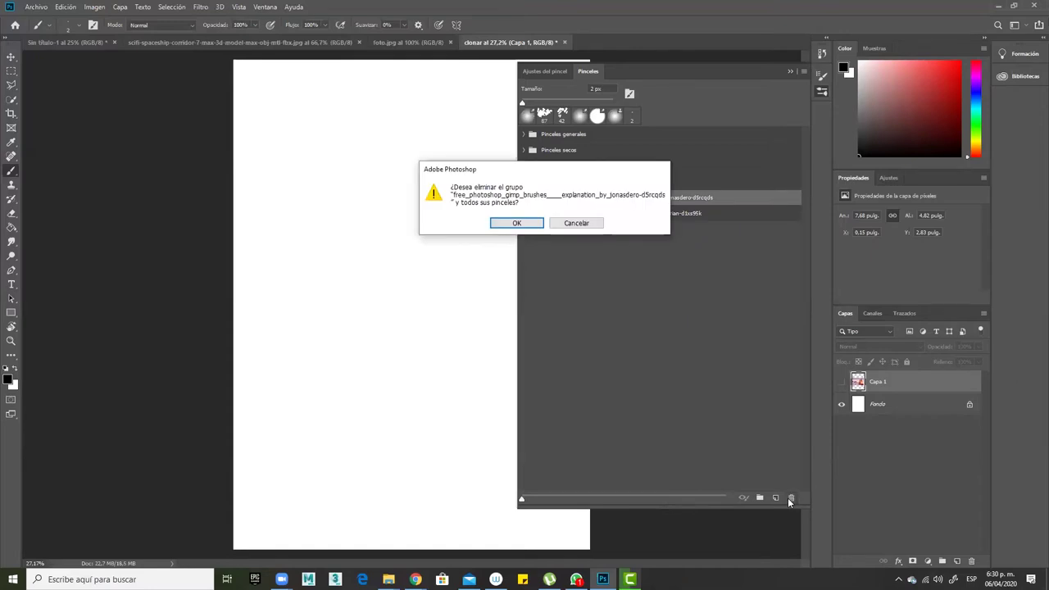
pyautogui.click(532, 223)
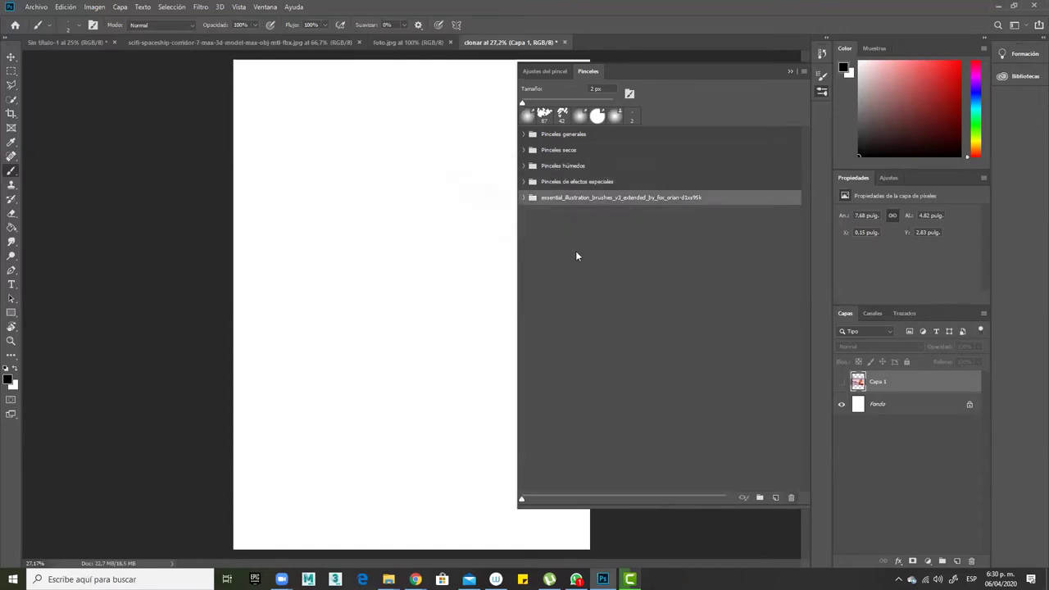
pyautogui.press('Delete')
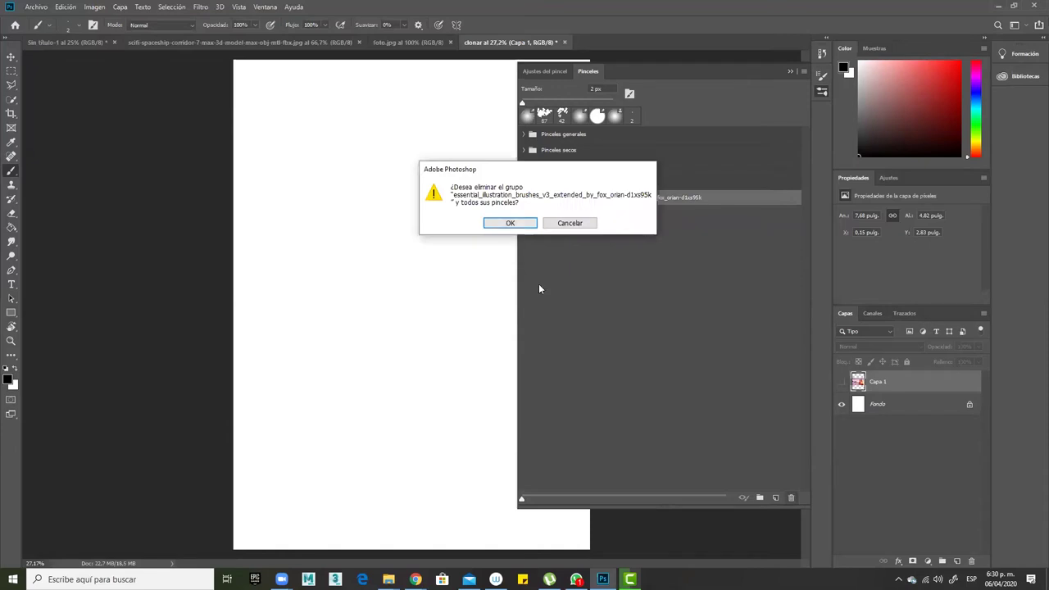
pyautogui.press('Return')
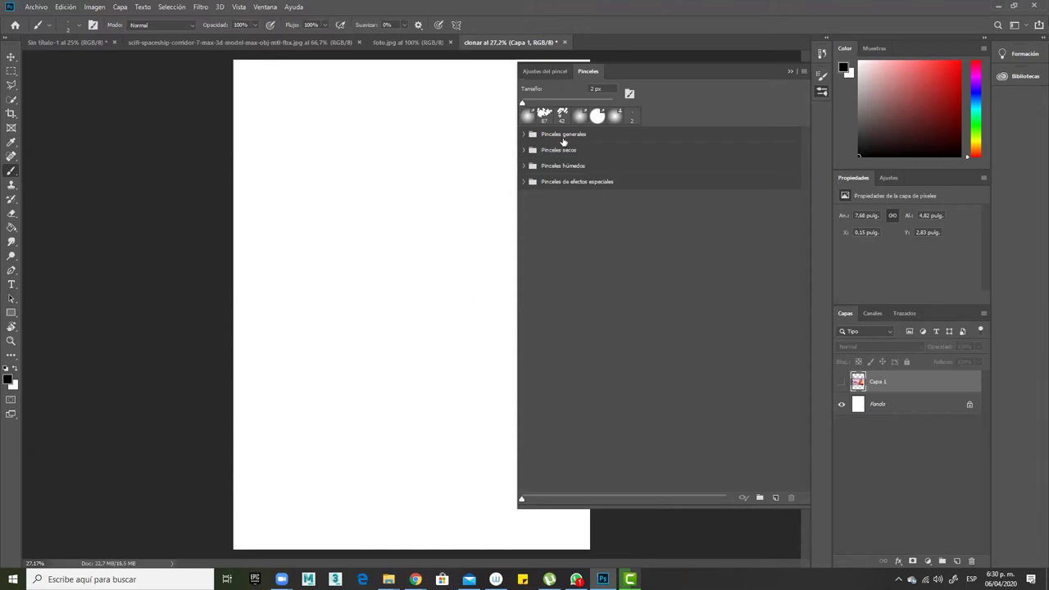
# - Add a new empty layer, Capa 2, above Fondo
pyautogui.click(562, 136)
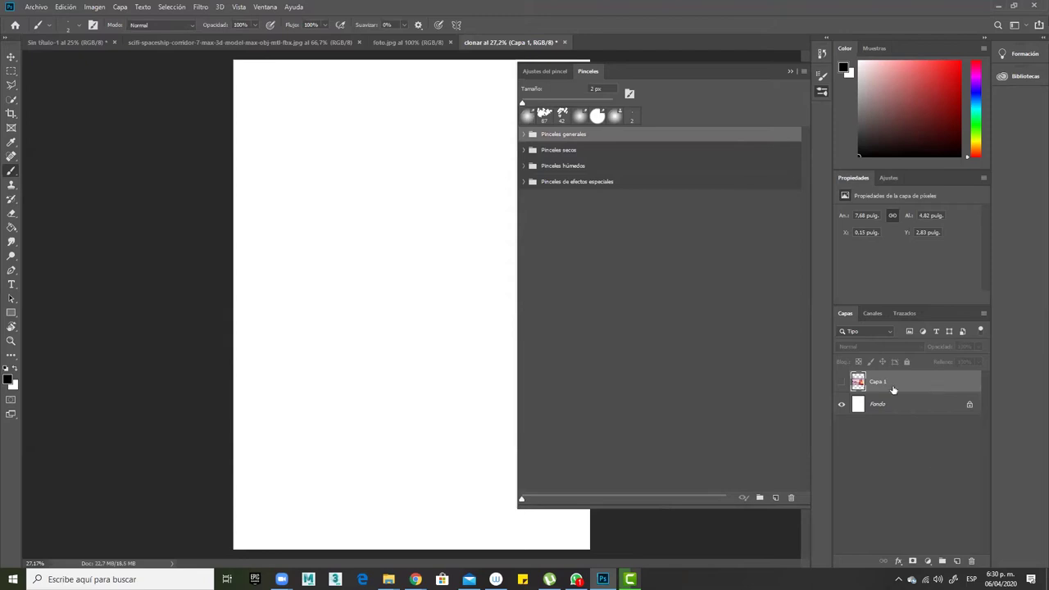
pyautogui.click(892, 404)
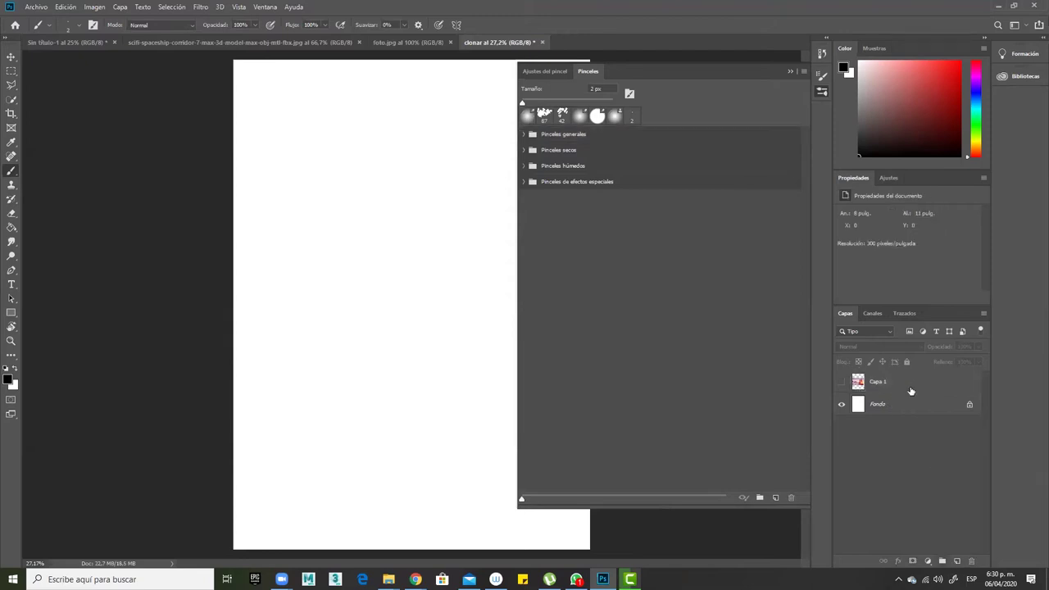
pyautogui.hotkey('ctrl', 'shift', 'alt', 'n')
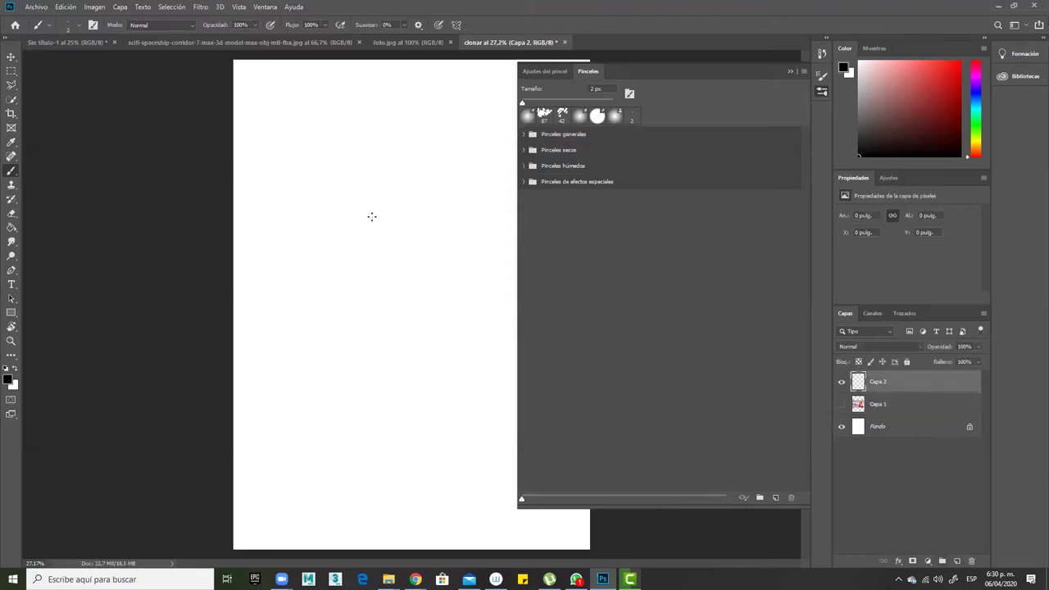
pyautogui.moveTo(376, 211); pyautogui.dragTo(377, 252)
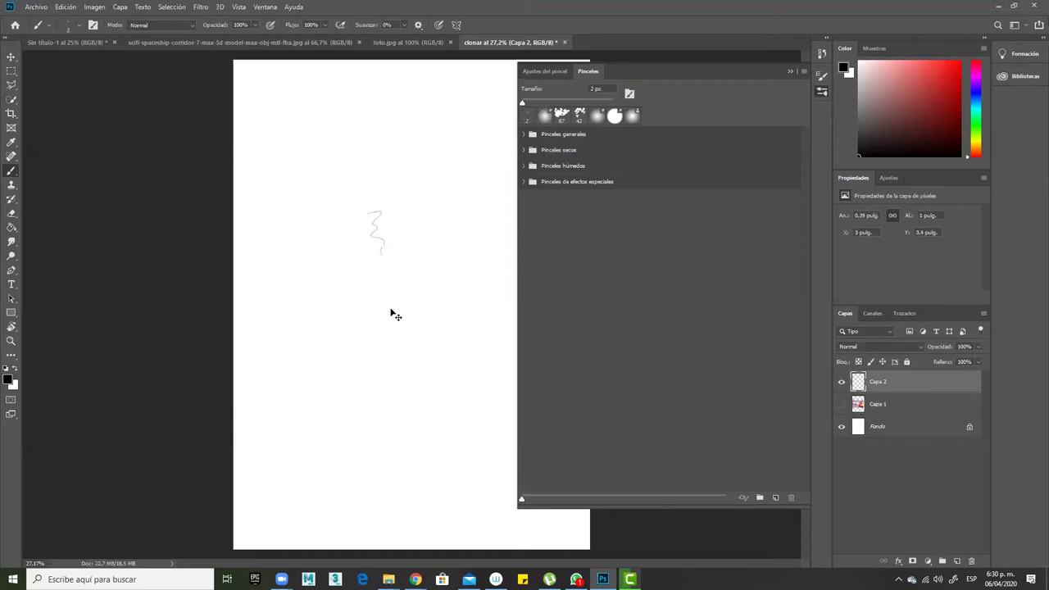
pyautogui.hotkey('ctrl', 'z')
# - With Circular difuso, paint thin grey strokes, soft black scribbles and a large black blob
pyautogui.click(525, 135)
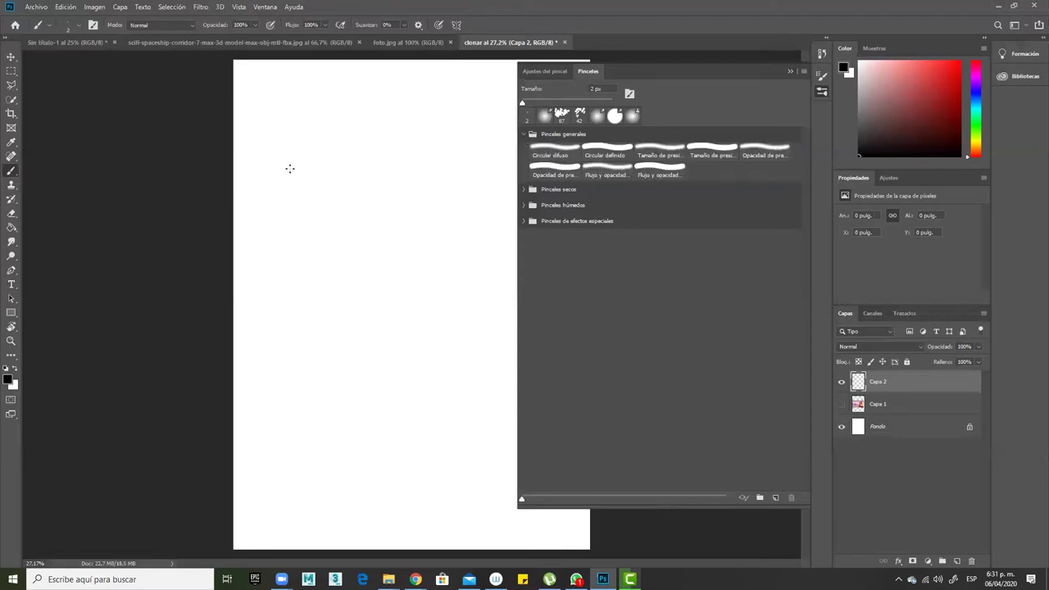
pyautogui.moveTo(276, 183); pyautogui.dragTo(367, 151)
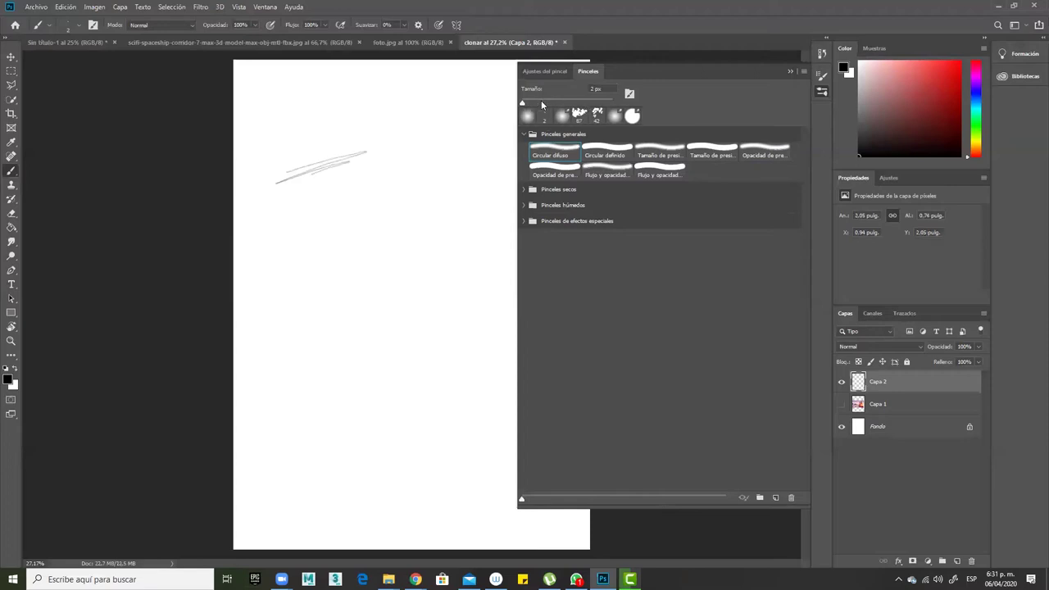
pyautogui.moveTo(528, 102); pyautogui.dragTo(548, 103)
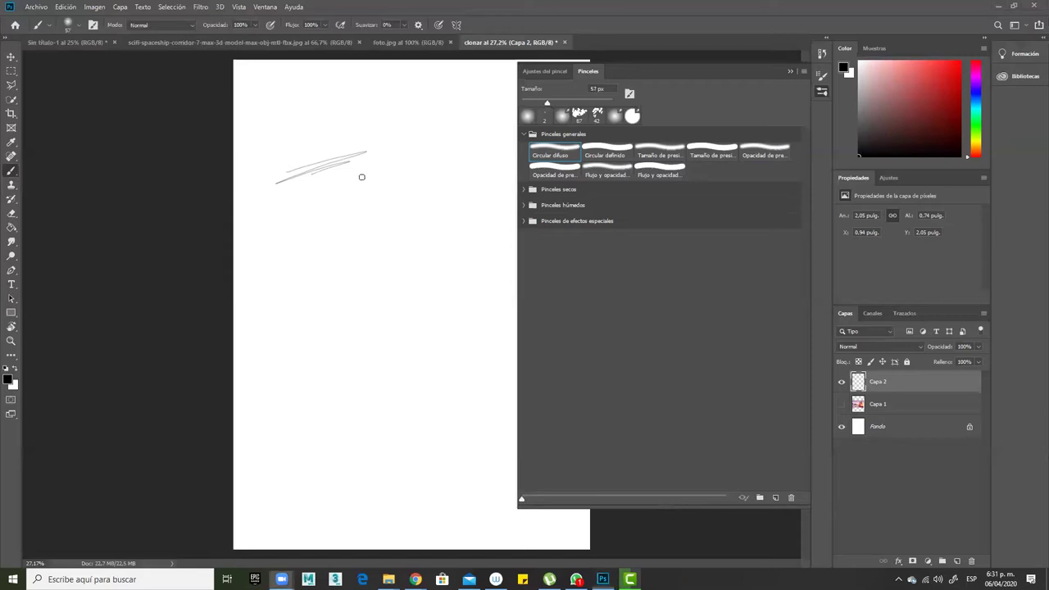
pyautogui.moveTo(323, 211)
pyautogui.mouseDown()
pyautogui.moveTo(355, 253)
pyautogui.moveTo(390, 234)
pyautogui.moveTo(428, 174)
pyautogui.moveTo(445, 212)
pyautogui.mouseUp()
pyautogui.click(432, 155)
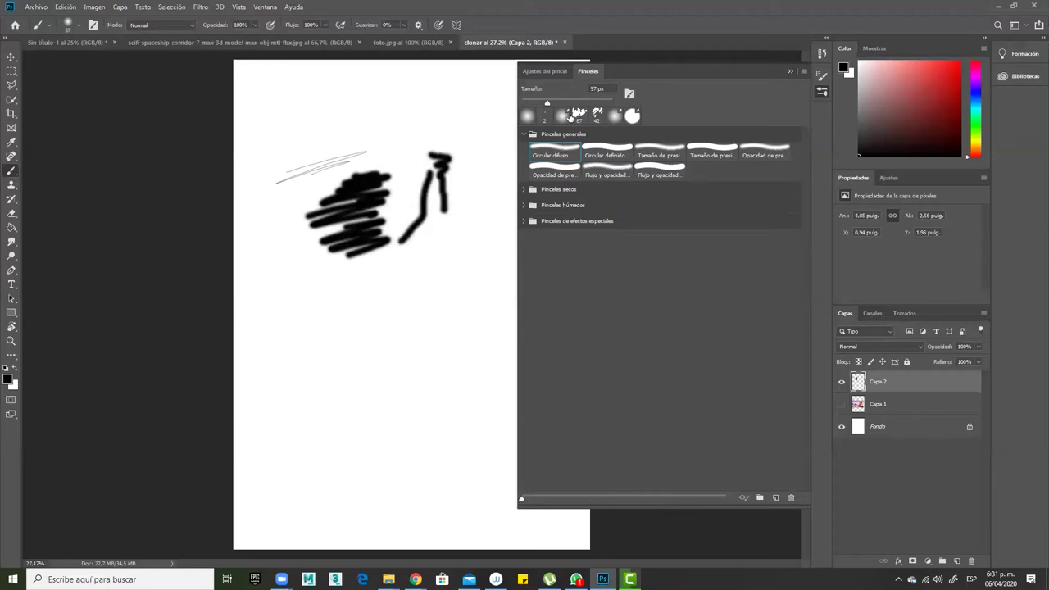
pyautogui.click(579, 113)
pyautogui.moveTo(415, 104); pyautogui.dragTo(444, 93)
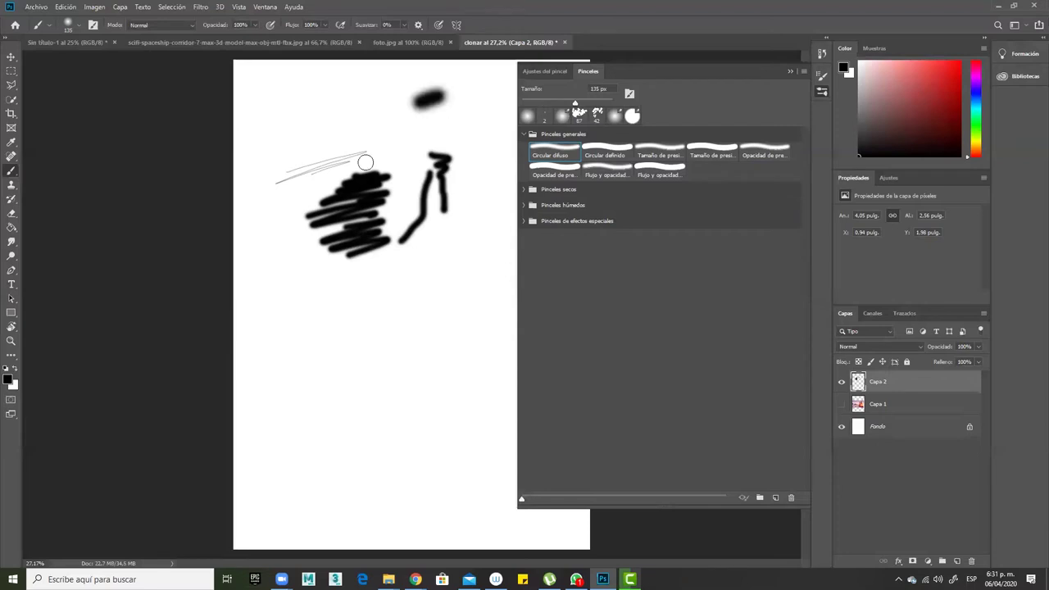
pyautogui.moveTo(373, 127); pyautogui.dragTo(488, 100)
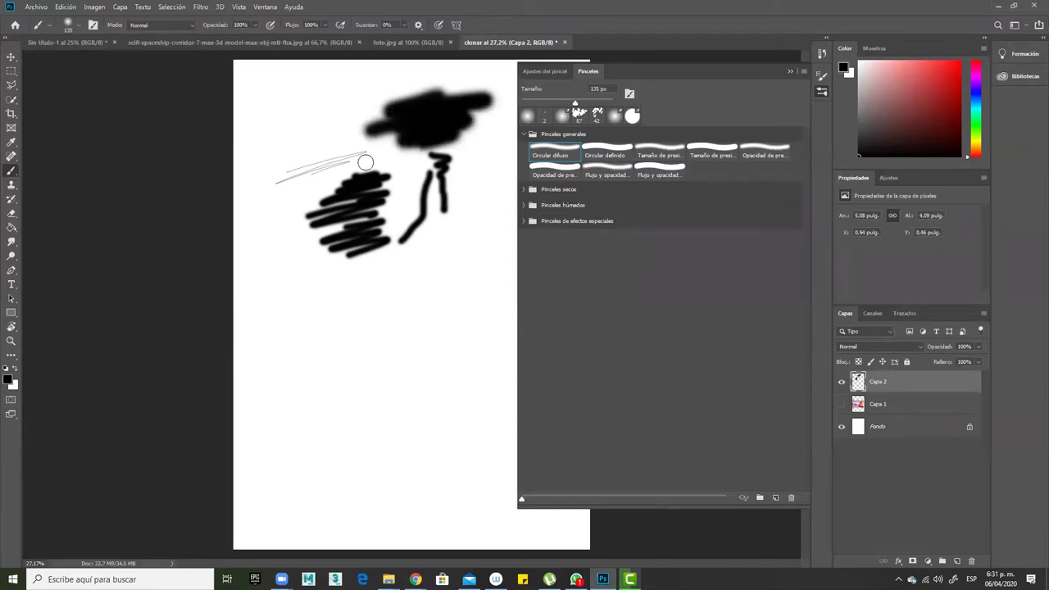
# - Add thin 3 px grey strokes beside the blob and at the top-left
pyautogui.click(534, 104)
pyautogui.click(523, 104)
pyautogui.moveTo(484, 146); pyautogui.dragTo(456, 159)
pyautogui.moveTo(254, 117); pyautogui.dragTo(283, 110)
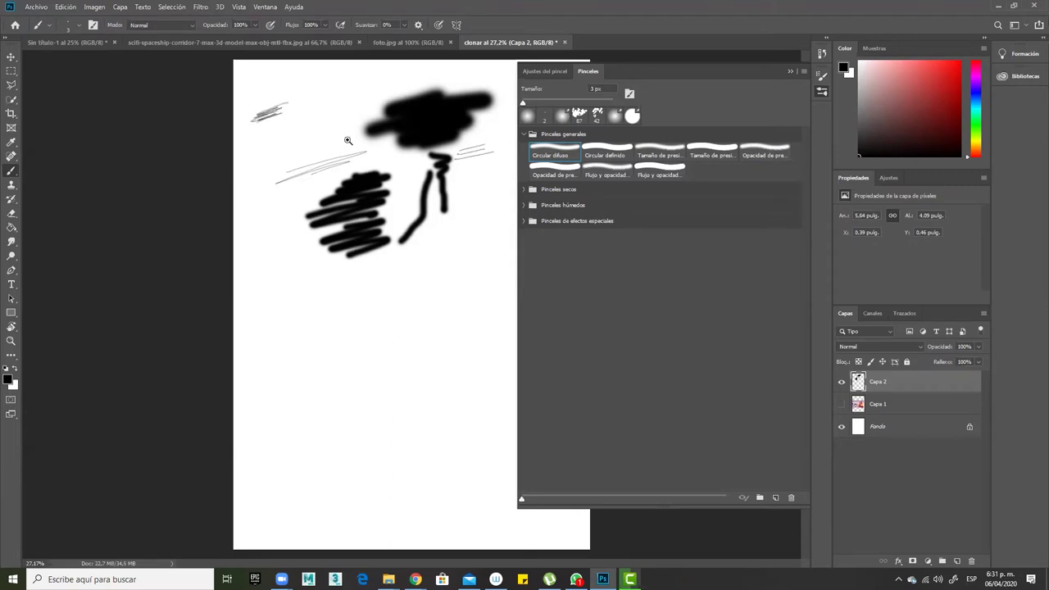
pyautogui.moveTo(348, 141); pyautogui.dragTo(428, 312)
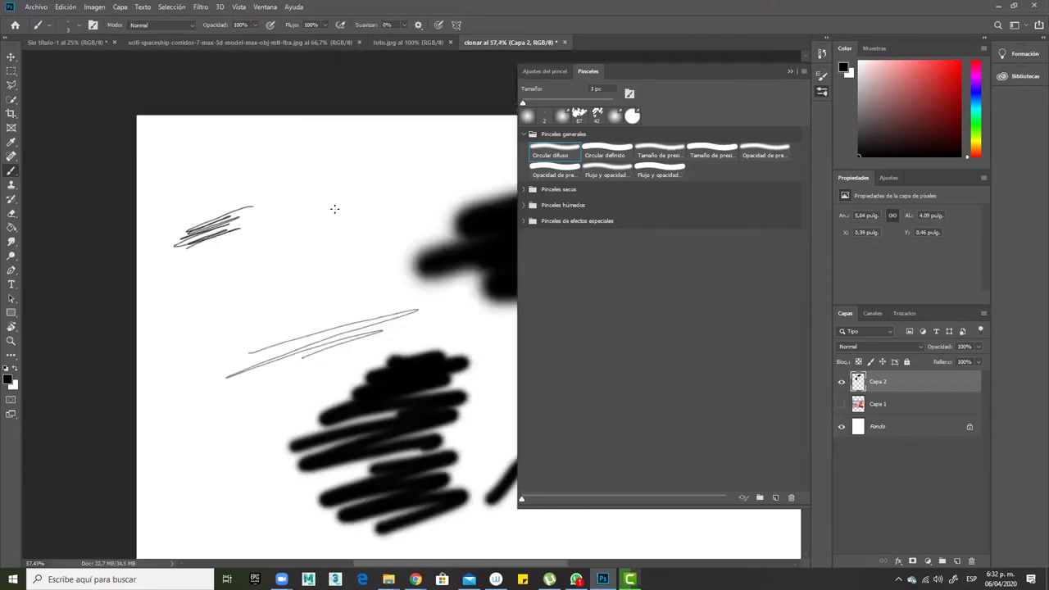
# - Sketch a 3 px circle with upper-left hatching and view its round-tip settings (0% hardness, 25% spacing)
pyautogui.moveTo(287, 214); pyautogui.dragTo(277, 233)
pyautogui.moveTo(364, 265)
pyautogui.mouseDown()
pyautogui.moveTo(334, 211)
pyautogui.moveTo(286, 216)
pyautogui.moveTo(271, 250)
pyautogui.moveTo(306, 262)
pyautogui.moveTo(314, 285)
pyautogui.moveTo(363, 264)
pyautogui.mouseUp()
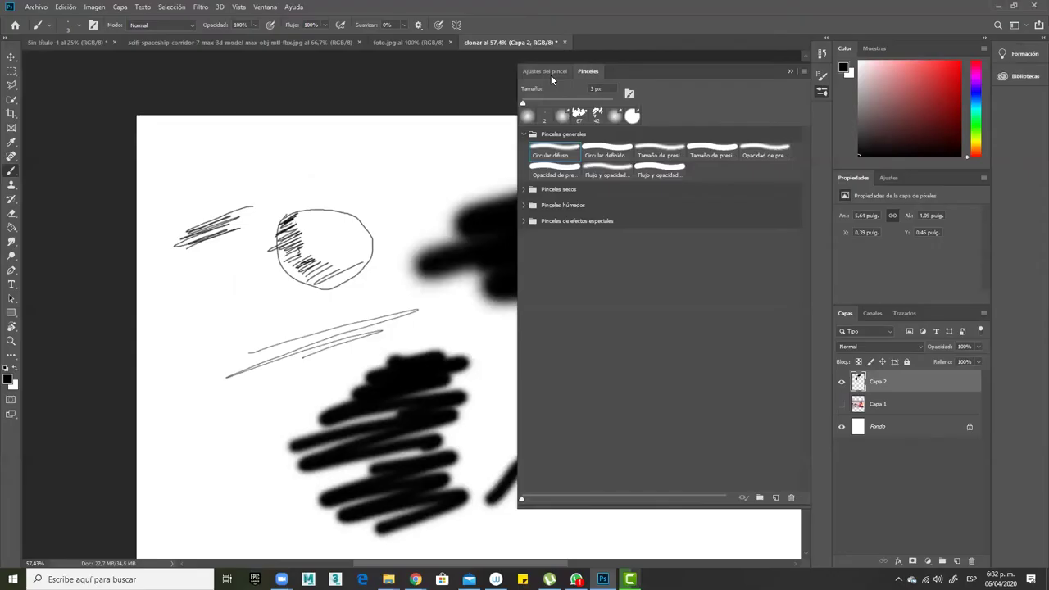
pyautogui.click(549, 72)
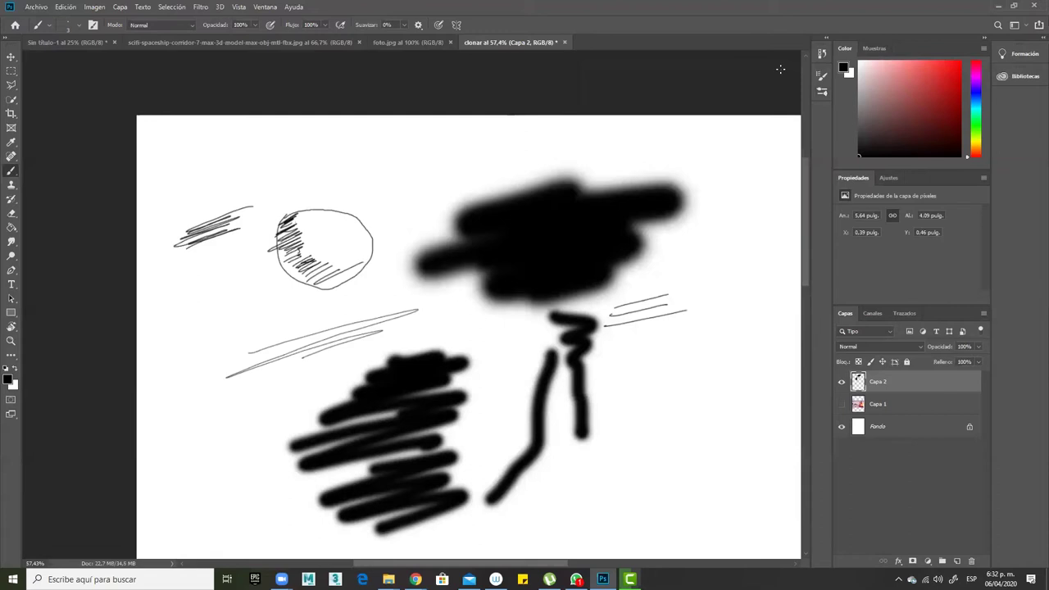
pyautogui.click(823, 76)
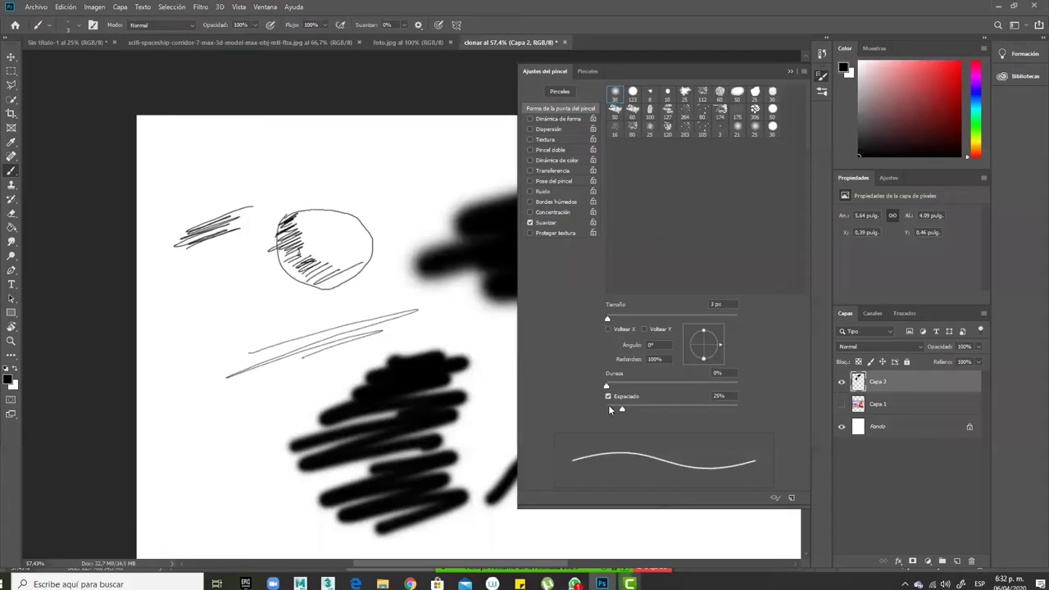
# - Set brush spacing to 450% and size to 36 px, then paint rows of spaced black dots
pyautogui.moveTo(669, 409); pyautogui.dragTo(719, 406)
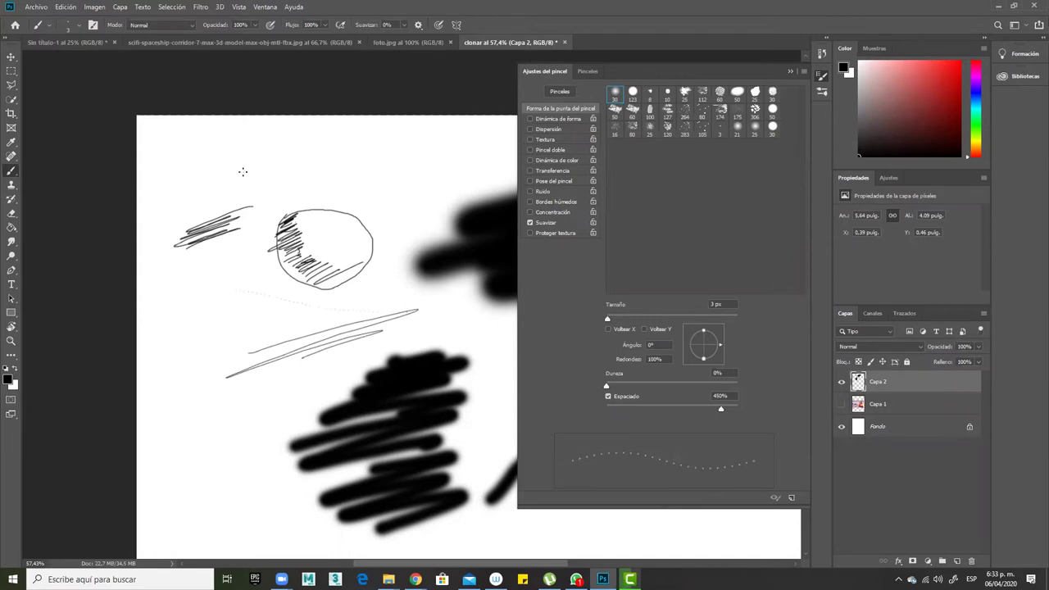
pyautogui.moveTo(619, 320); pyautogui.dragTo(631, 318)
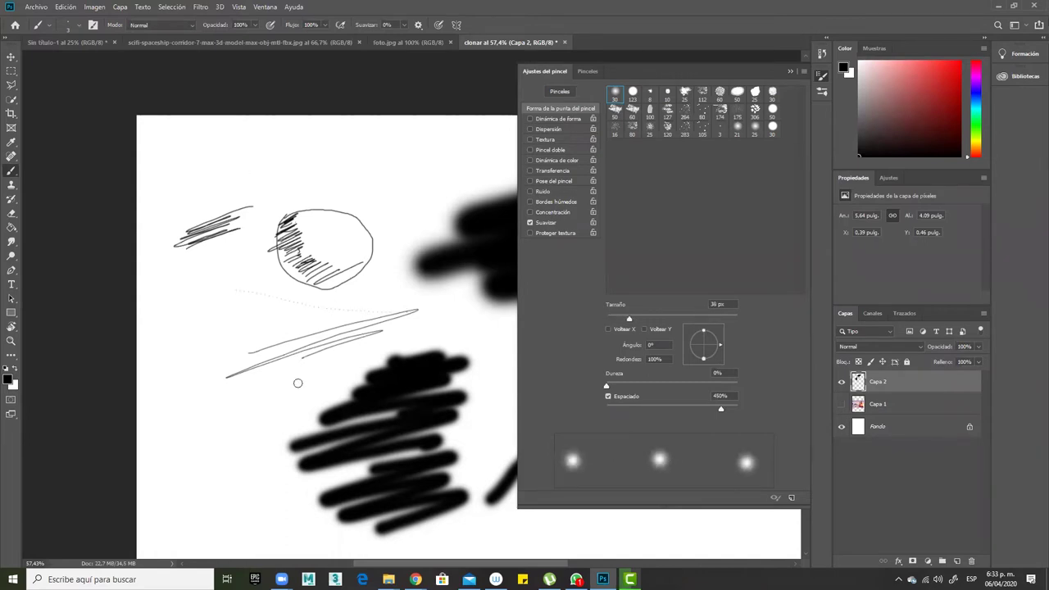
pyautogui.click(200, 447)
pyautogui.keyDown('shift'); pyautogui.click(420, 329); pyautogui.keyUp('shift')
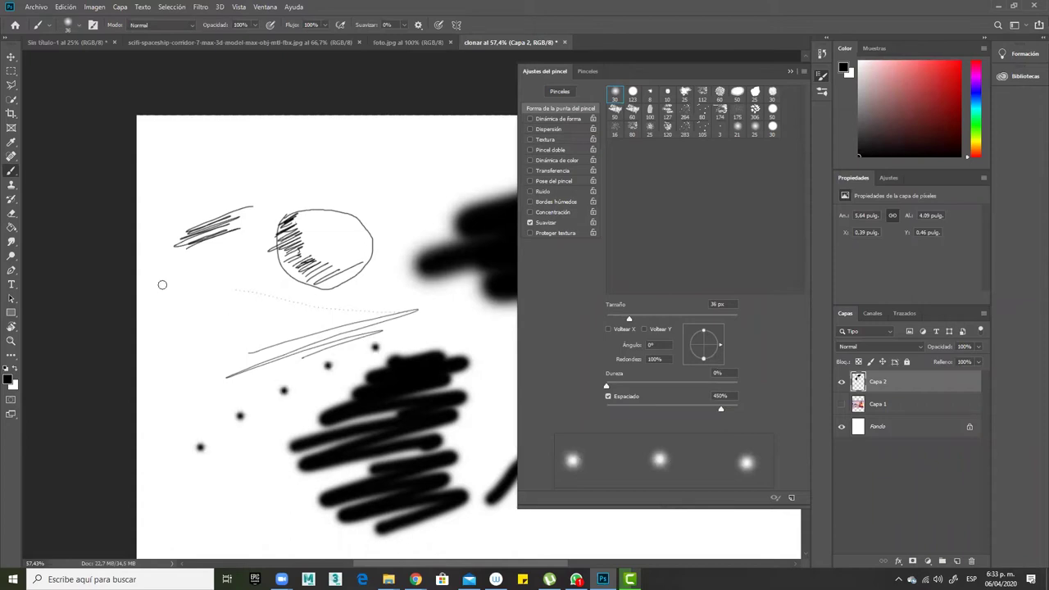
pyautogui.moveTo(162, 285)
pyautogui.mouseDown()
pyautogui.moveTo(445, 304)
pyautogui.moveTo(475, 351)
pyautogui.moveTo(453, 295)
pyautogui.moveTo(493, 179)
pyautogui.mouseUp()
# - Add scattered dots near the top and reset brush spacing to 1%
pyautogui.moveTo(366, 161); pyautogui.dragTo(367, 162)
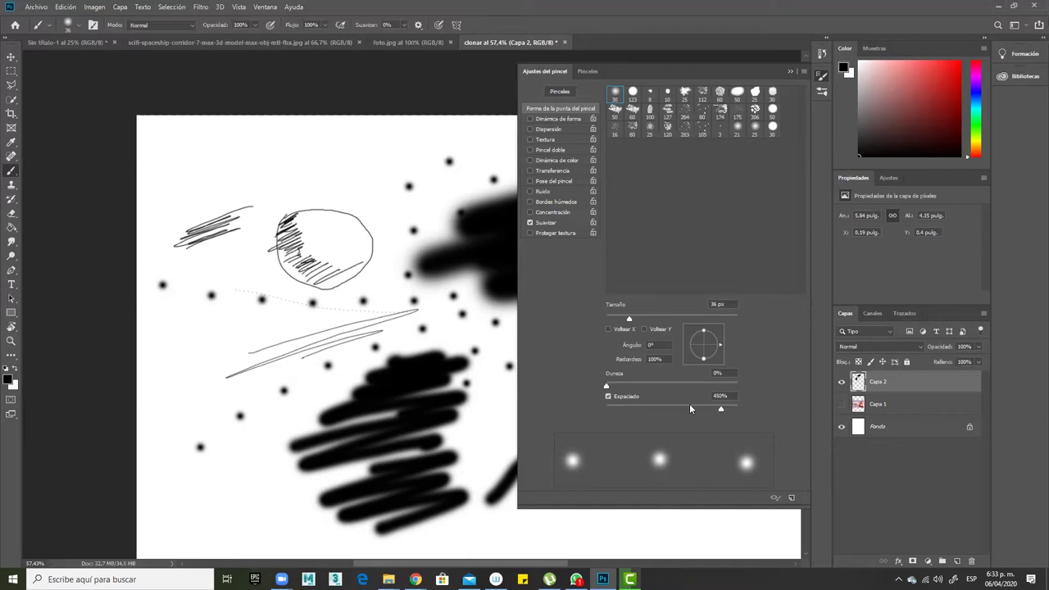
pyautogui.click(647, 409)
pyautogui.click(614, 408)
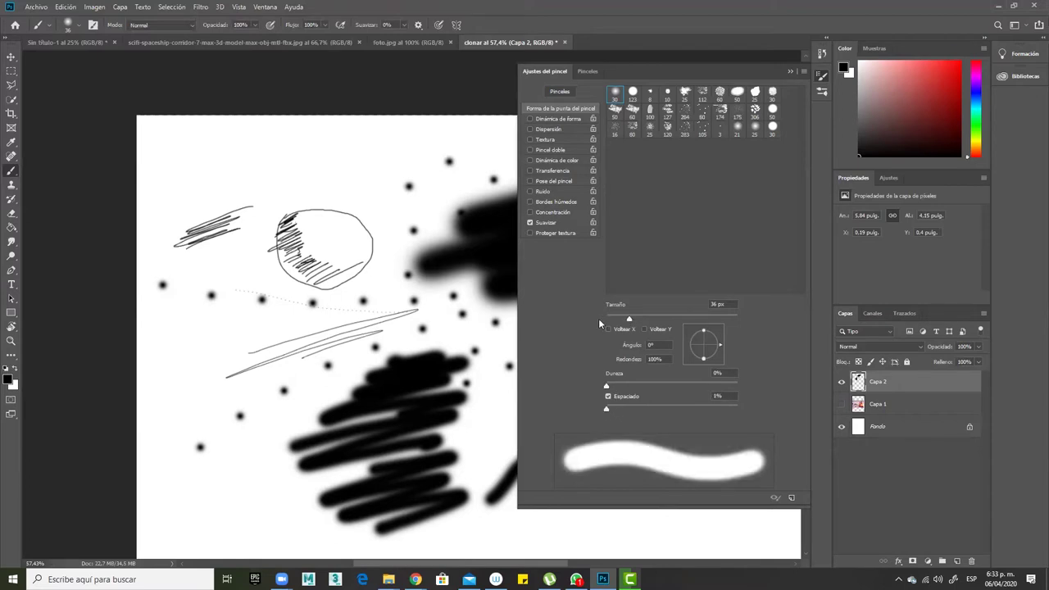
# - Enlarge the brush slightly and draw thin curved marks near the top
pyautogui.moveTo(607, 318)
pyautogui.mouseDown()
pyautogui.moveTo(639, 316)
pyautogui.moveTo(602, 315)
pyautogui.mouseUp()
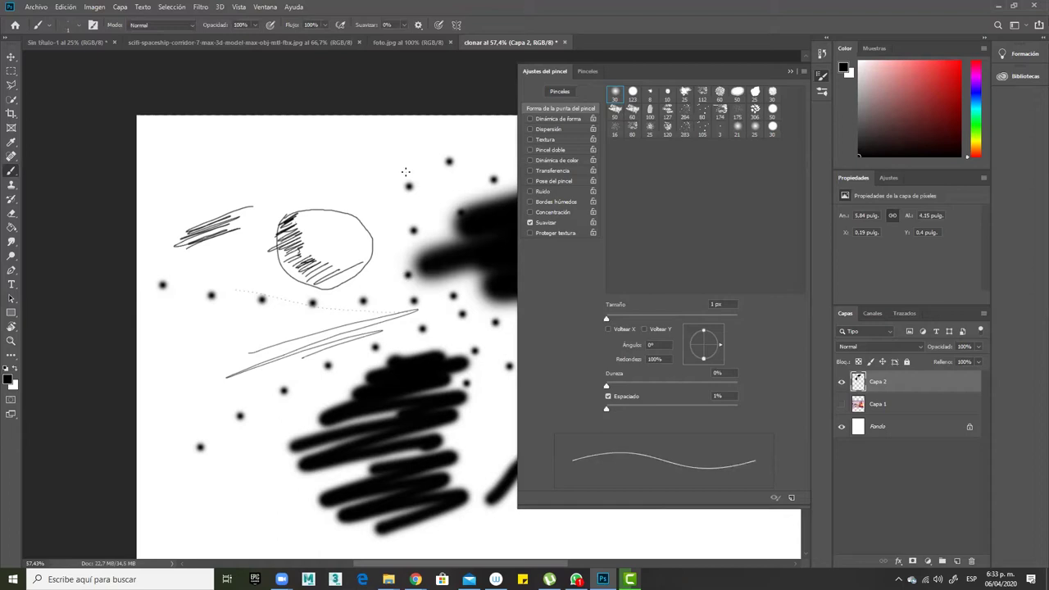
pyautogui.moveTo(286, 171)
pyautogui.mouseDown()
pyautogui.moveTo(337, 164)
pyautogui.moveTo(382, 195)
pyautogui.mouseUp()
pyautogui.moveTo(386, 143); pyautogui.dragTo(388, 164)
pyautogui.moveTo(385, 154)
pyautogui.mouseDown()
pyautogui.moveTo(414, 145)
pyautogui.moveTo(382, 157)
pyautogui.moveTo(413, 150)
pyautogui.moveTo(386, 160)
pyautogui.moveTo(396, 159)
pyautogui.mouseUp()
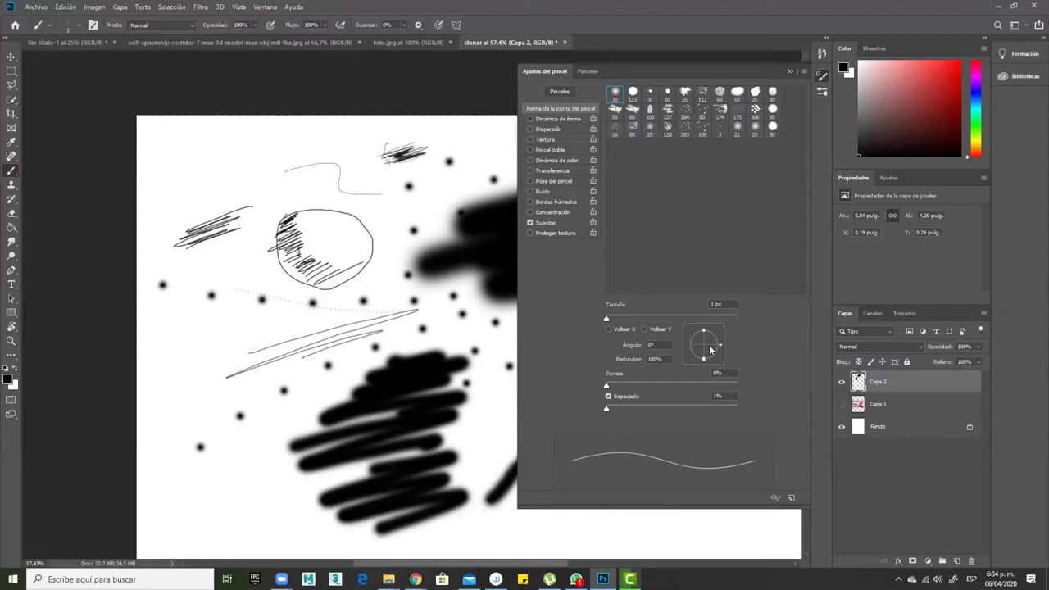
# - Rotate and flatten the brush tip into an ellipse, testing it with short strokes
pyautogui.moveTo(712, 350)
pyautogui.mouseDown()
pyautogui.moveTo(702, 363)
pyautogui.moveTo(701, 349)
pyautogui.mouseUp()
pyautogui.moveTo(703, 359); pyautogui.dragTo(715, 338)
pyautogui.moveTo(288, 190); pyautogui.dragTo(257, 194)
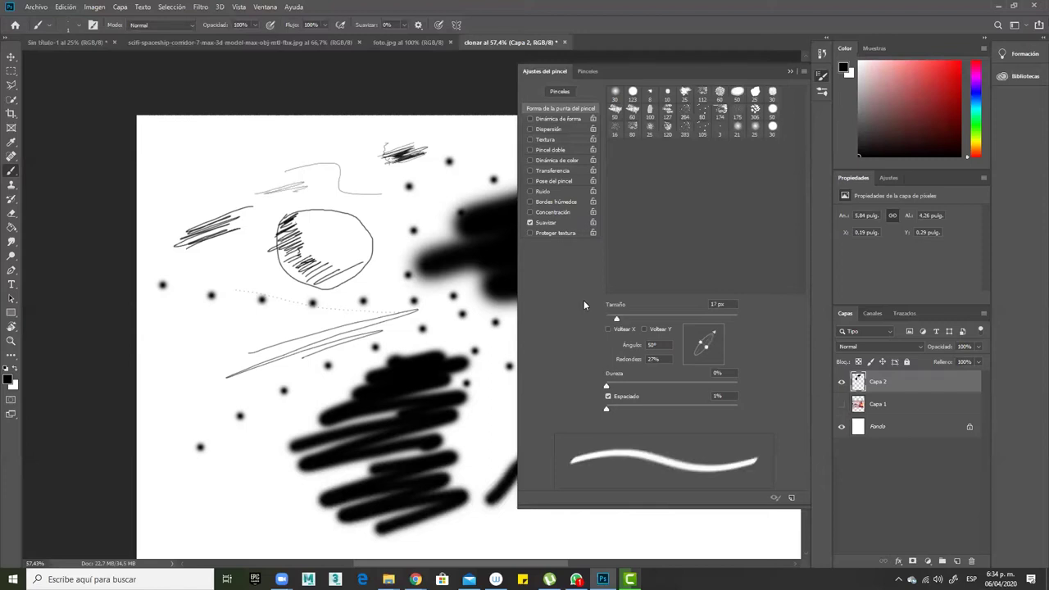
# - Enlarge the flattened brush and paint thick black calligraphic strokes across the top
pyautogui.moveTo(617, 320); pyautogui.dragTo(647, 320)
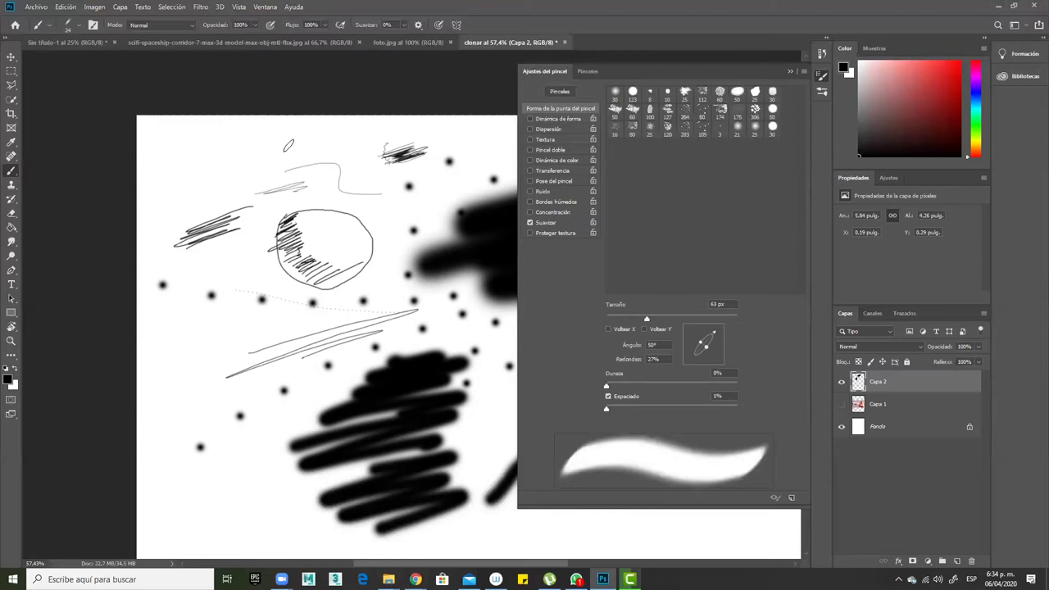
pyautogui.moveTo(292, 143)
pyautogui.mouseDown()
pyautogui.moveTo(224, 162)
pyautogui.moveTo(304, 139)
pyautogui.mouseUp()
pyautogui.moveTo(238, 168); pyautogui.dragTo(162, 220)
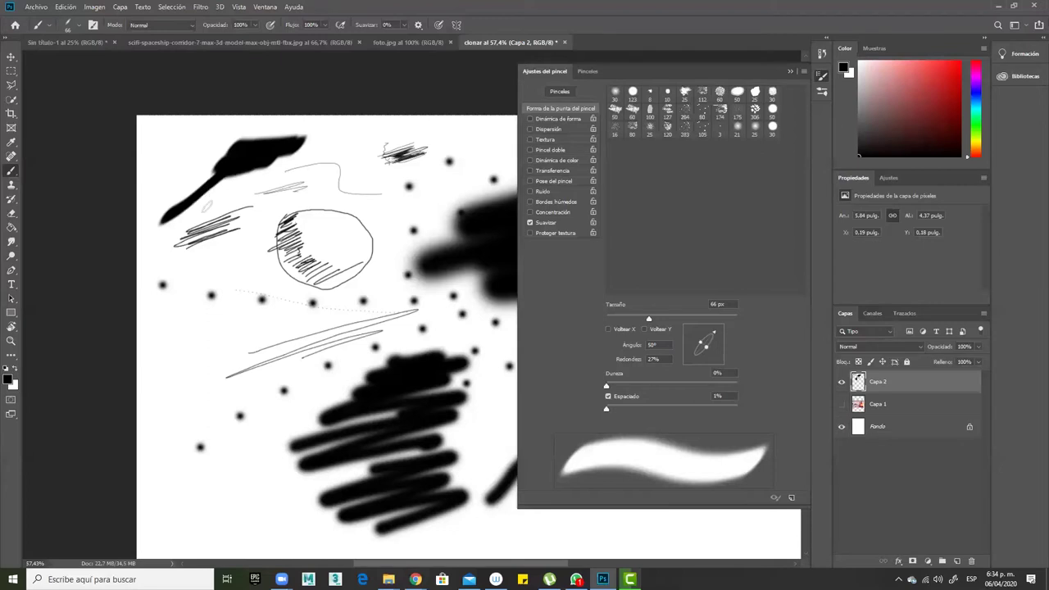
pyautogui.moveTo(243, 172); pyautogui.dragTo(189, 213)
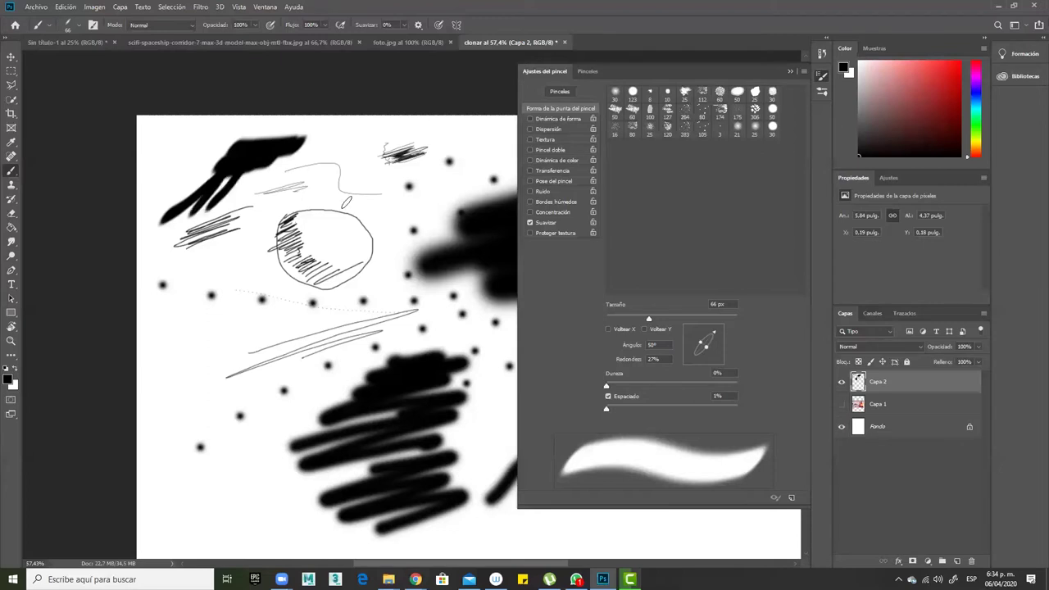
pyautogui.moveTo(264, 168)
pyautogui.mouseDown()
pyautogui.moveTo(401, 201)
pyautogui.moveTo(386, 234)
pyautogui.mouseUp()
pyautogui.moveTo(452, 182); pyautogui.dragTo(418, 257)
pyautogui.moveTo(456, 222); pyautogui.dragTo(422, 259)
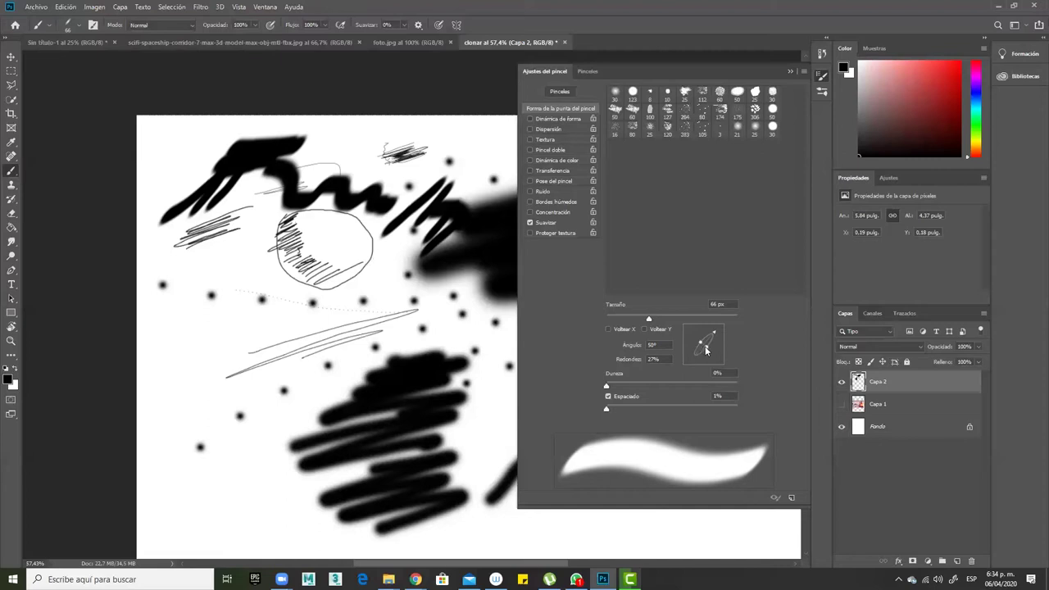
# - Flatten the tip to 0% roundness and draw thin diagonal strokes in the centre
pyautogui.moveTo(712, 353); pyautogui.dragTo(708, 350)
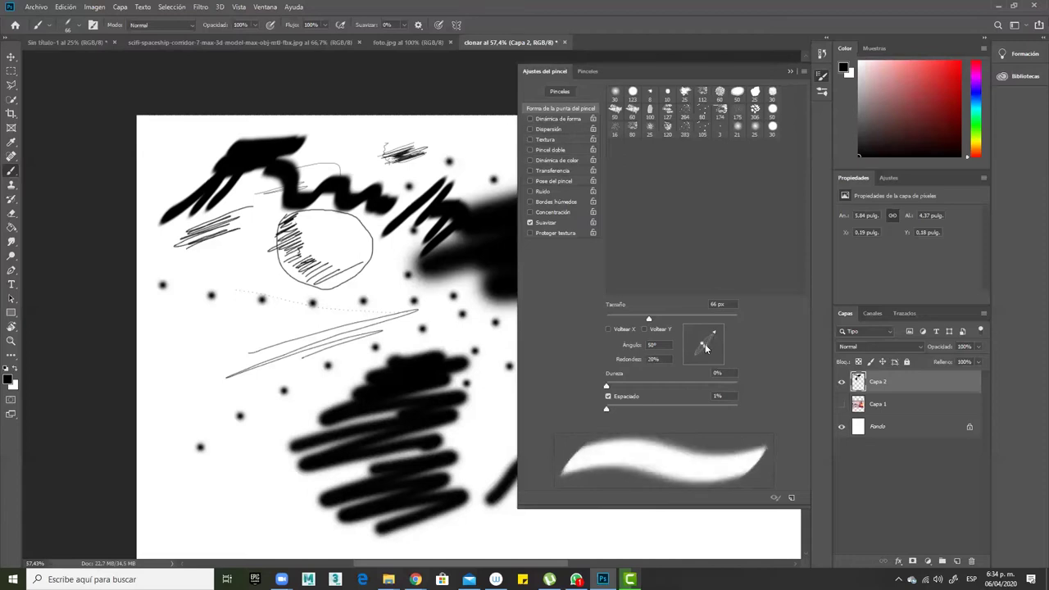
pyautogui.moveTo(708, 349); pyautogui.dragTo(708, 351)
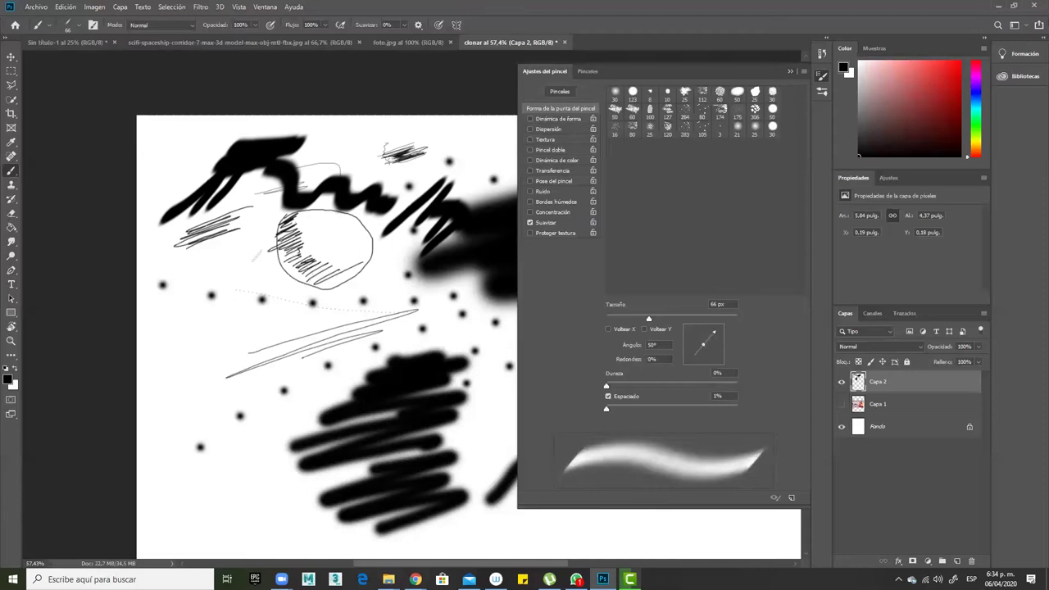
pyautogui.moveTo(196, 275); pyautogui.dragTo(242, 242)
pyautogui.moveTo(194, 279)
pyautogui.mouseDown()
pyautogui.moveTo(267, 251)
pyautogui.moveTo(328, 300)
pyautogui.moveTo(274, 348)
pyautogui.moveTo(322, 383)
pyautogui.moveTo(386, 361)
pyautogui.moveTo(445, 277)
pyautogui.mouseUp()
pyautogui.moveTo(343, 313); pyautogui.dragTo(398, 274)
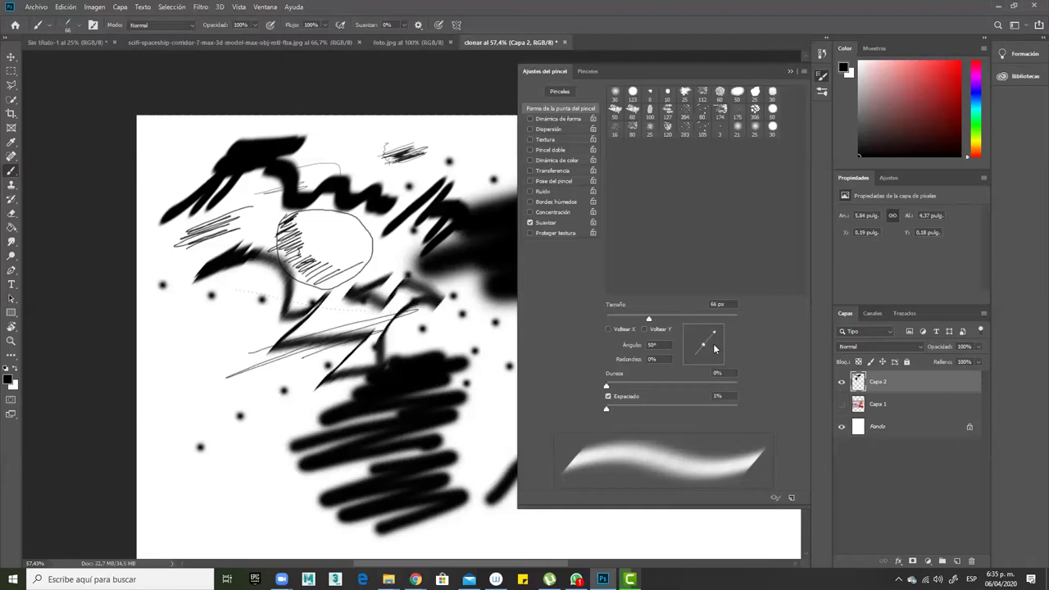
# - Tilt the tip to 5°, paint horizontal streaks across the middle, then restore 100% roundness
pyautogui.moveTo(715, 349); pyautogui.dragTo(720, 344)
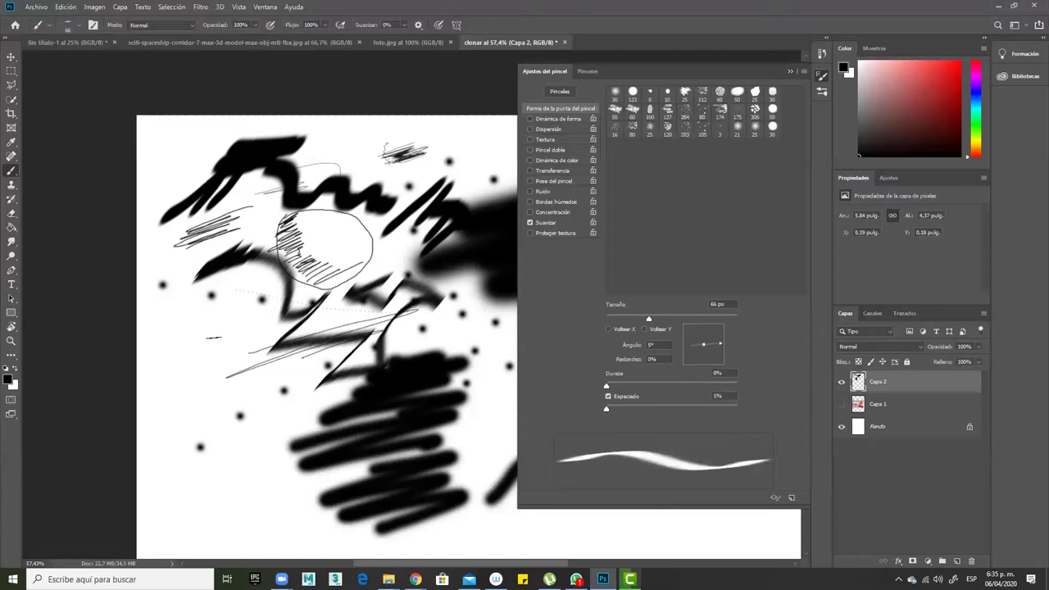
pyautogui.moveTo(214, 337); pyautogui.dragTo(169, 351)
pyautogui.moveTo(271, 331); pyautogui.dragTo(182, 325)
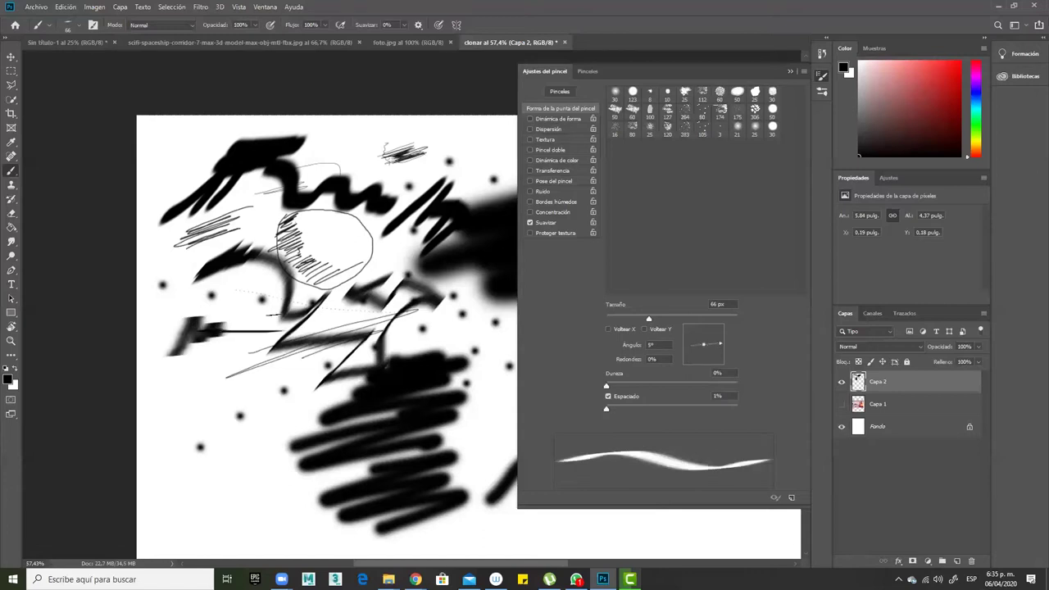
pyautogui.moveTo(399, 311); pyautogui.dragTo(311, 311)
pyautogui.moveTo(262, 270); pyautogui.dragTo(371, 272)
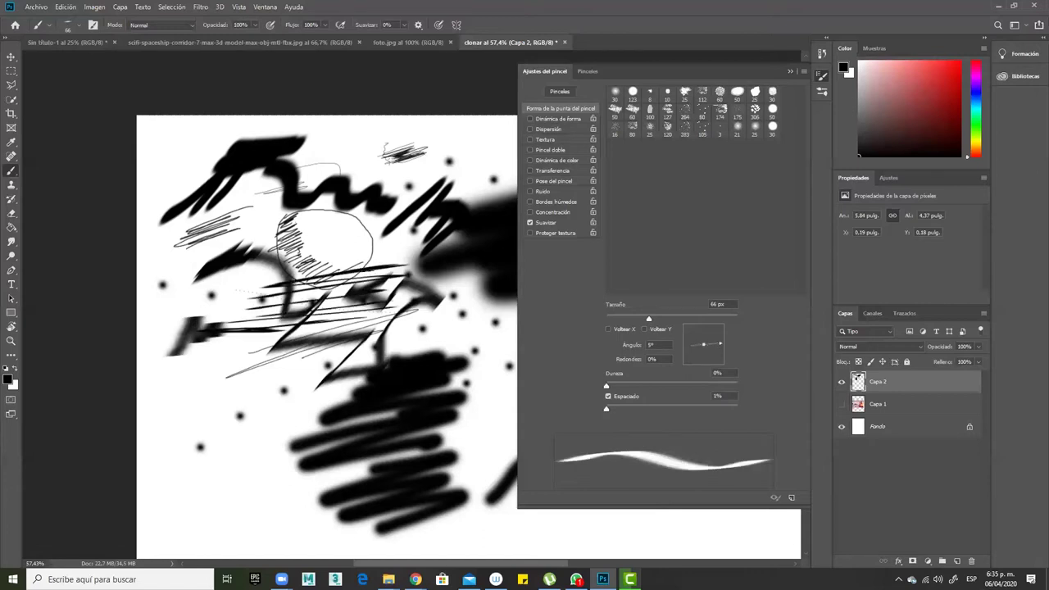
pyautogui.moveTo(271, 303); pyautogui.dragTo(422, 275)
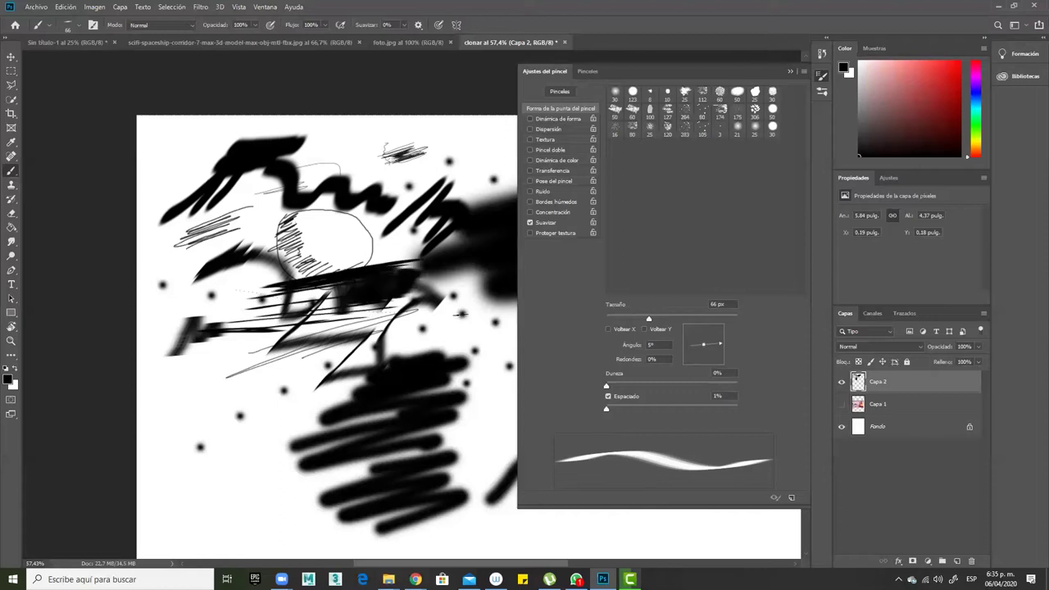
pyautogui.moveTo(461, 314); pyautogui.dragTo(324, 331)
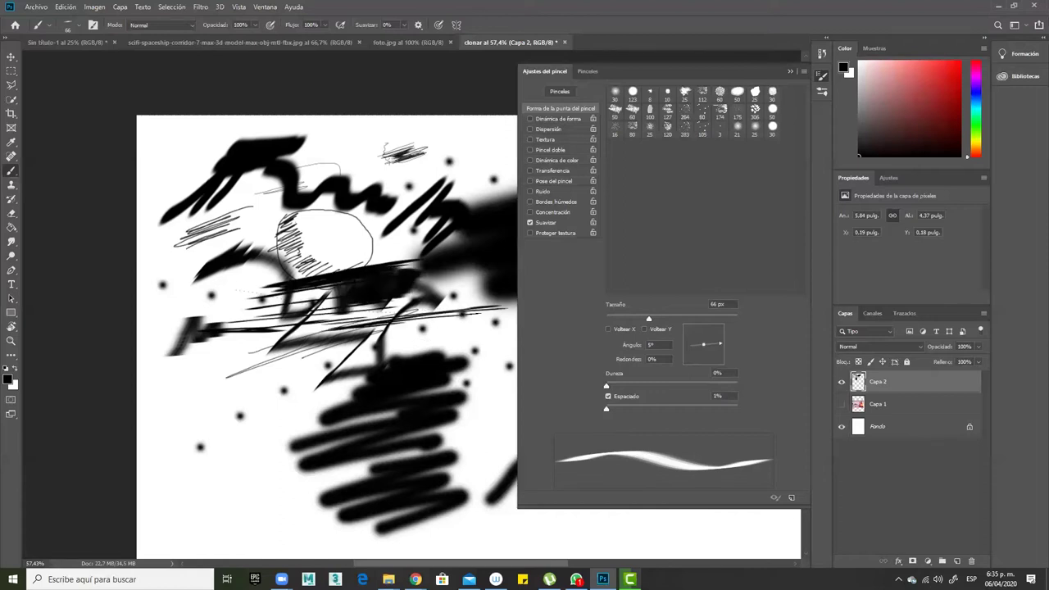
pyautogui.moveTo(393, 336)
pyautogui.mouseDown()
pyautogui.moveTo(455, 312)
pyautogui.moveTo(512, 326)
pyautogui.mouseUp()
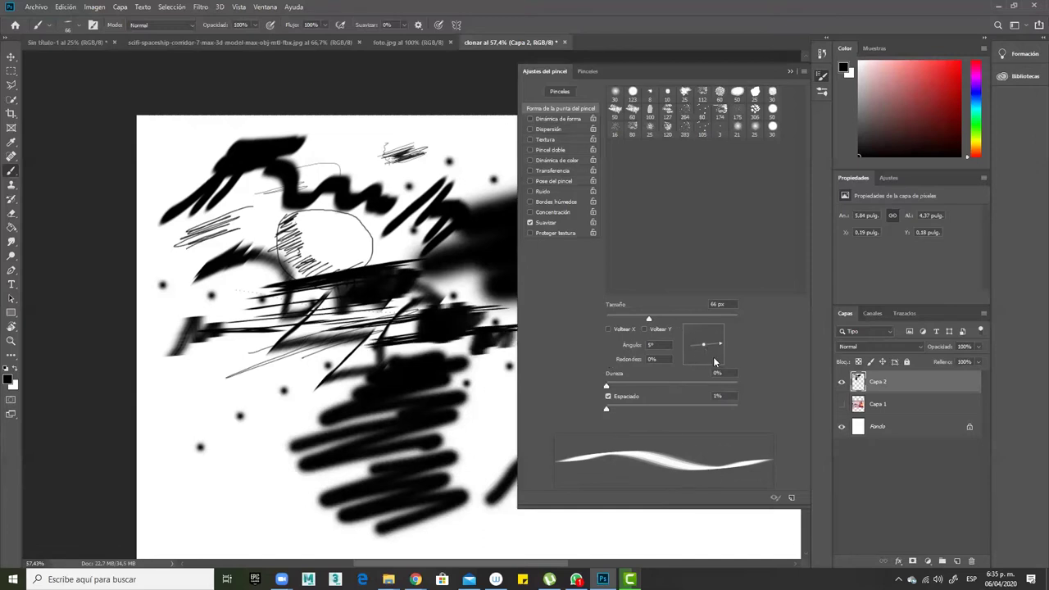
pyautogui.moveTo(714, 359)
pyautogui.mouseDown()
pyautogui.moveTo(719, 341)
pyautogui.moveTo(703, 327)
pyautogui.mouseUp()
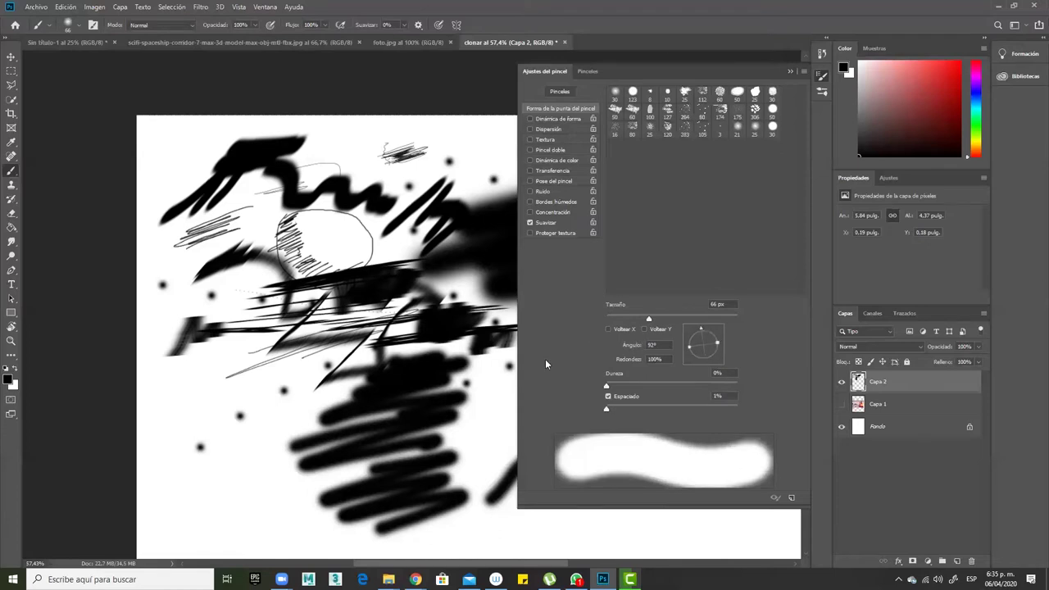
# - Set the brush tip angle to 90° and paint a thick soft stroke at left middle
pyautogui.write('100')
pyautogui.press('Return')
pyautogui.write('90')
pyautogui.moveTo(279, 305); pyautogui.dragTo(168, 301)
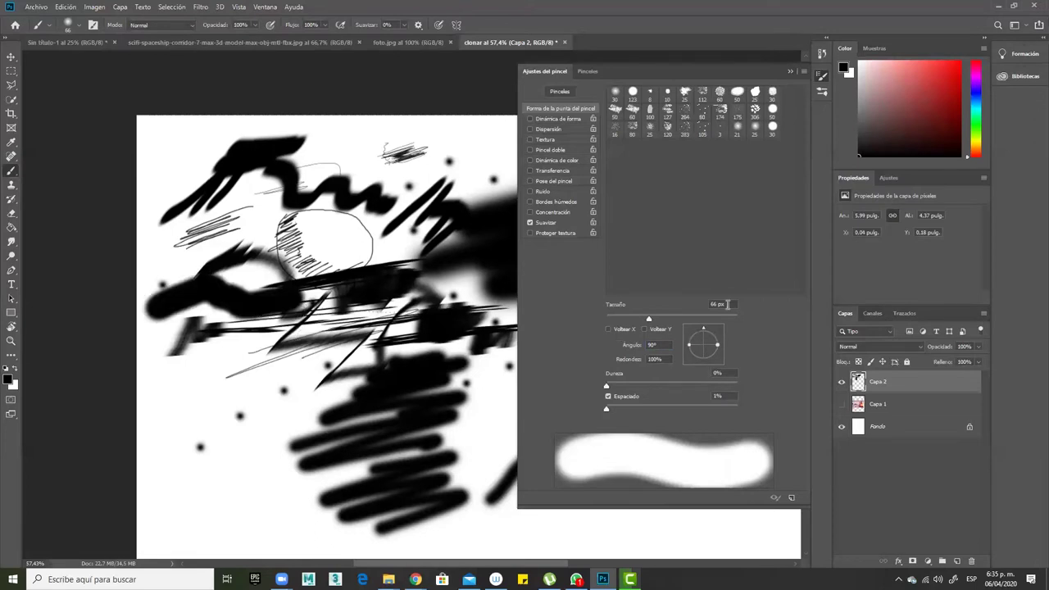
# - Draw a thin squiggle near the top with a 2 px brush, then show brush presets
pyautogui.click(719, 305)
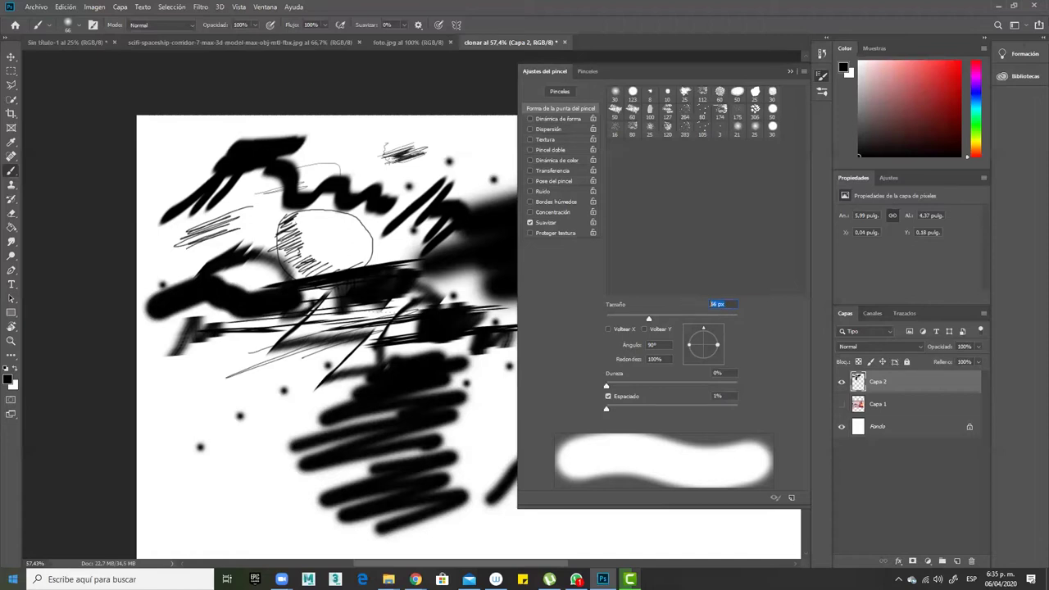
pyautogui.write('2')
pyautogui.press('Return')
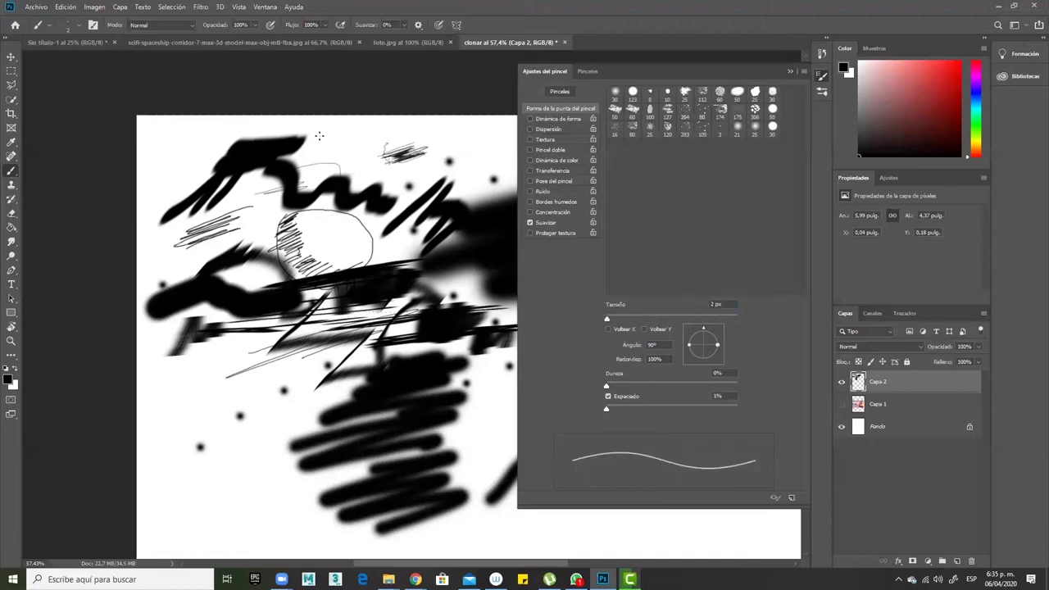
pyautogui.moveTo(335, 141)
pyautogui.mouseDown()
pyautogui.moveTo(338, 158)
pyautogui.moveTo(376, 175)
pyautogui.mouseUp()
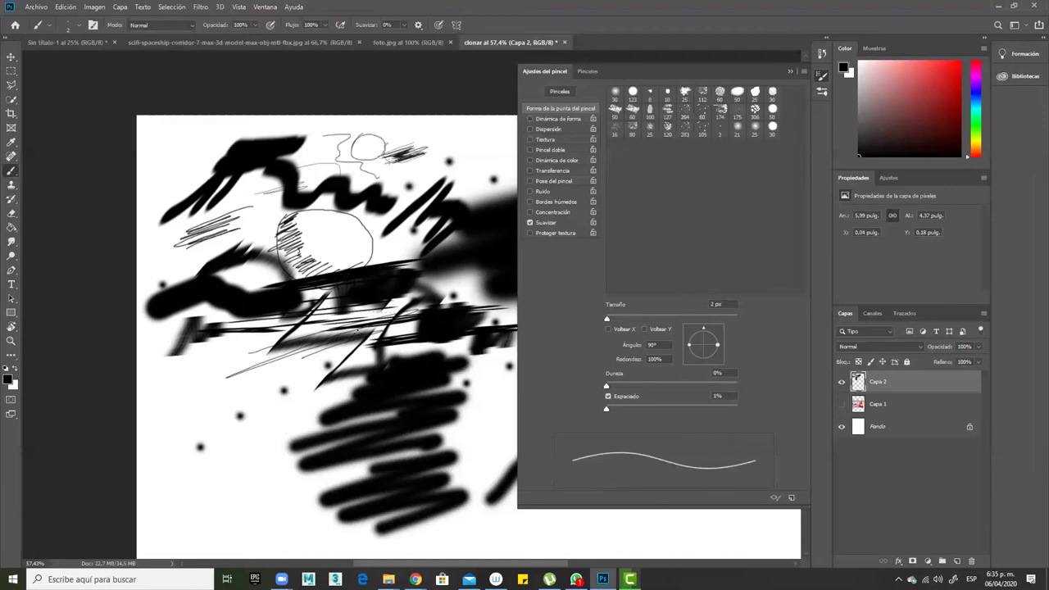
pyautogui.click(560, 91)
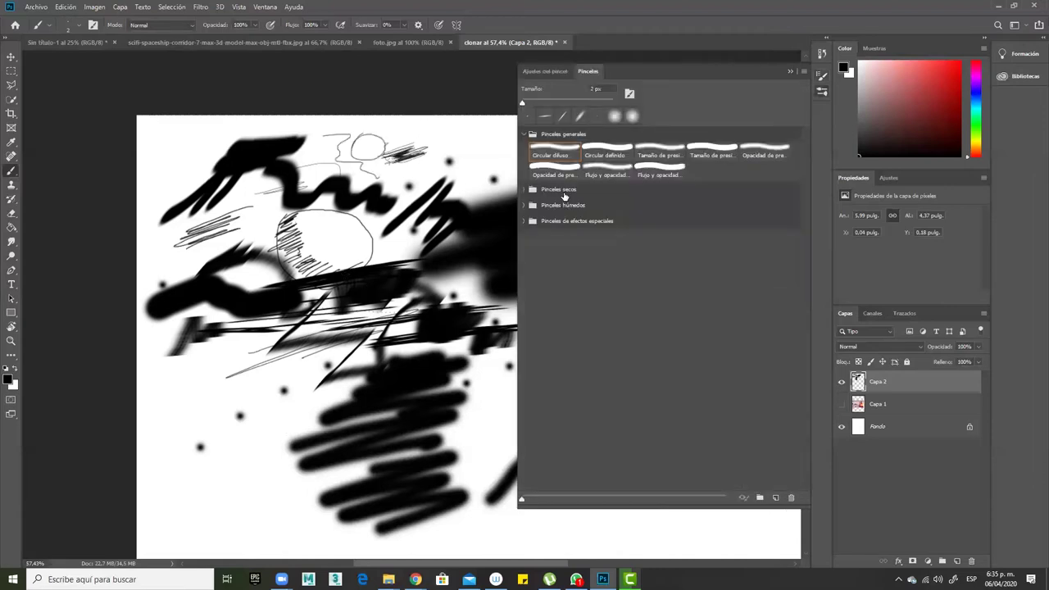
# - Choose an 80 px dotted brush and draw dotted scattered scribbles below centre and lower left
pyautogui.click(604, 155)
pyautogui.click(551, 73)
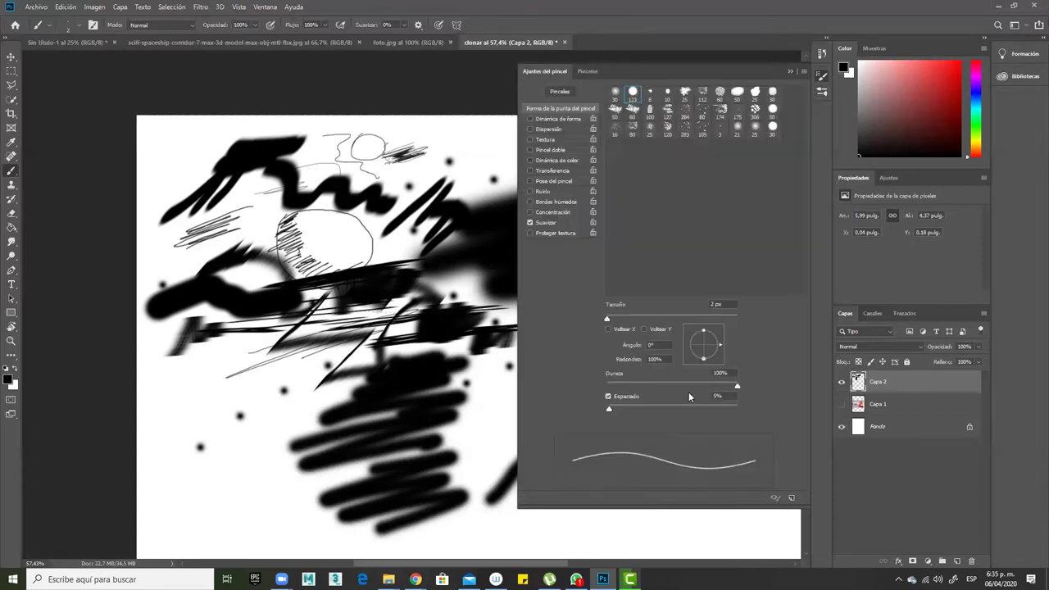
pyautogui.click(686, 95)
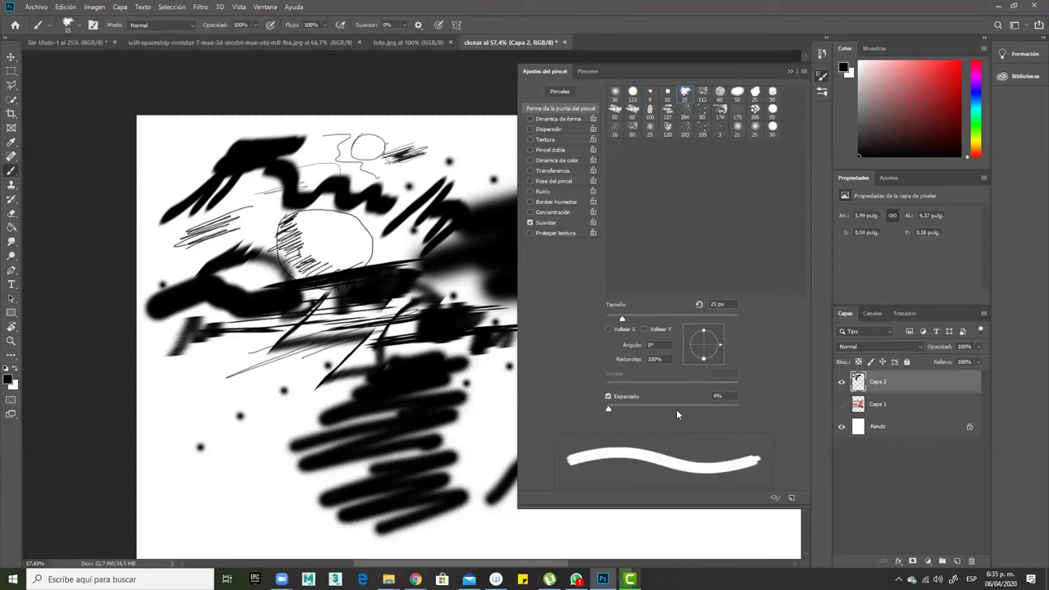
pyautogui.click(702, 92)
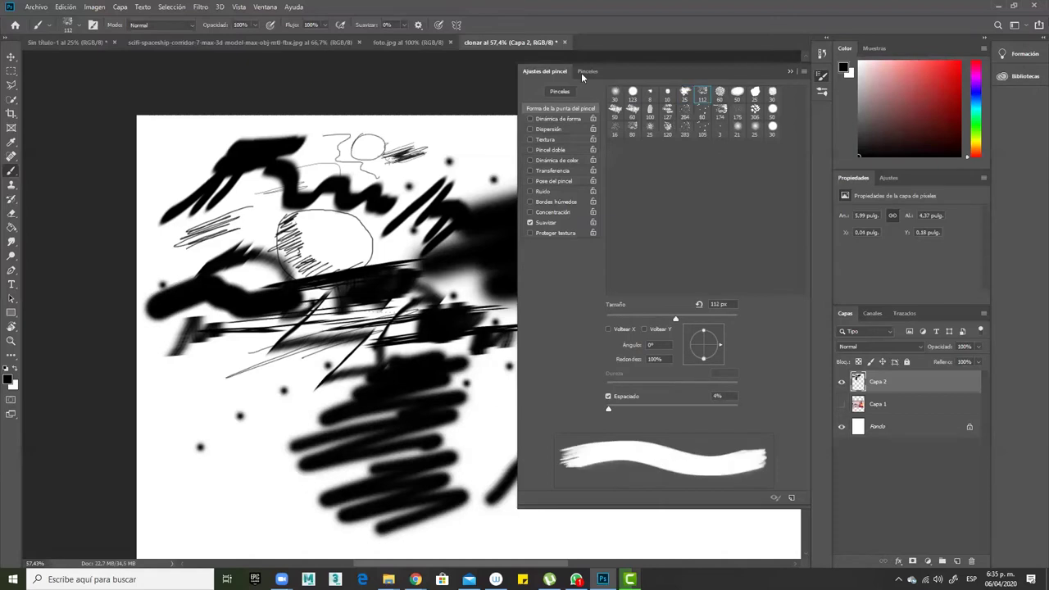
pyautogui.click(585, 73)
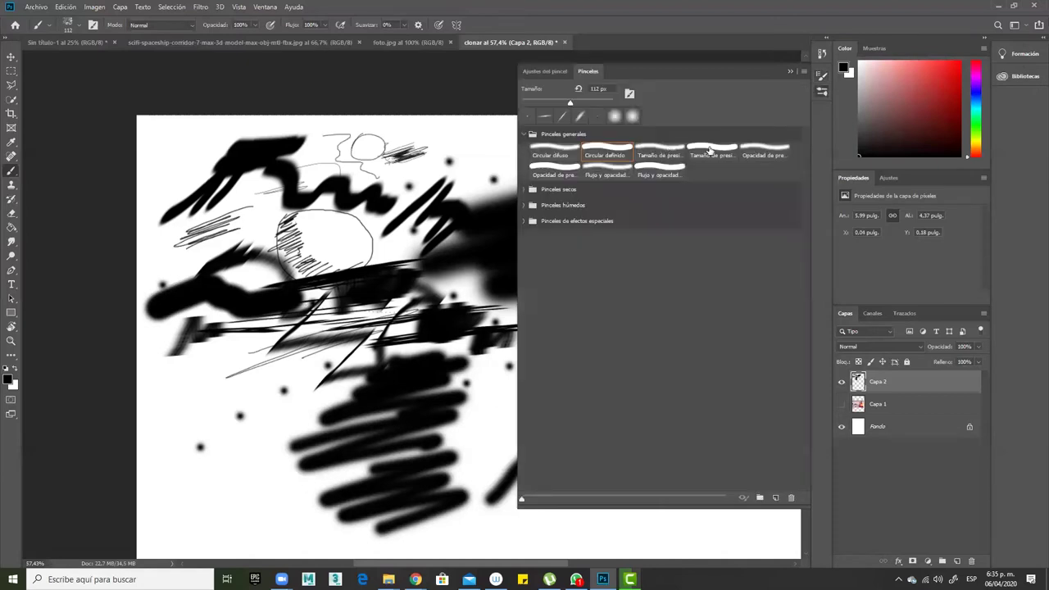
pyautogui.click(710, 150)
pyautogui.press('.')
pyautogui.click(553, 74)
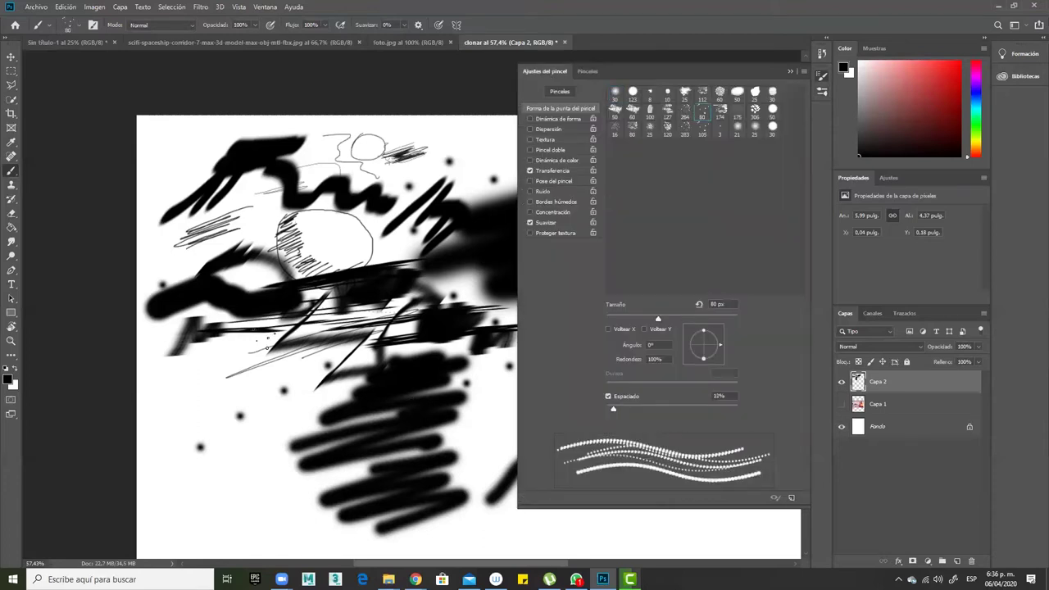
pyautogui.moveTo(279, 316); pyautogui.dragTo(251, 392)
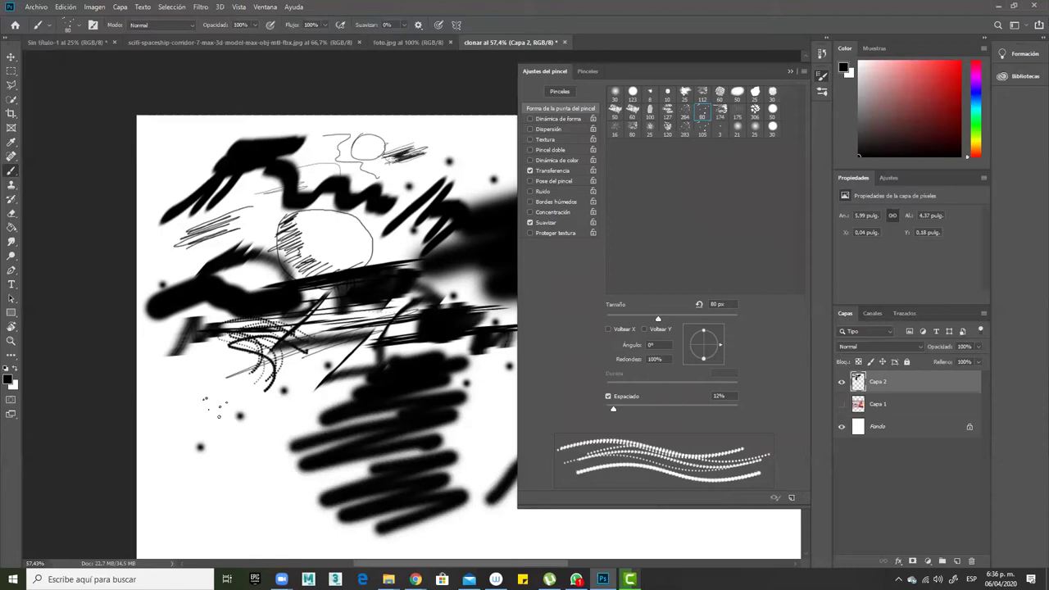
pyautogui.moveTo(190, 369)
pyautogui.mouseDown()
pyautogui.moveTo(238, 449)
pyautogui.moveTo(246, 496)
pyautogui.mouseUp()
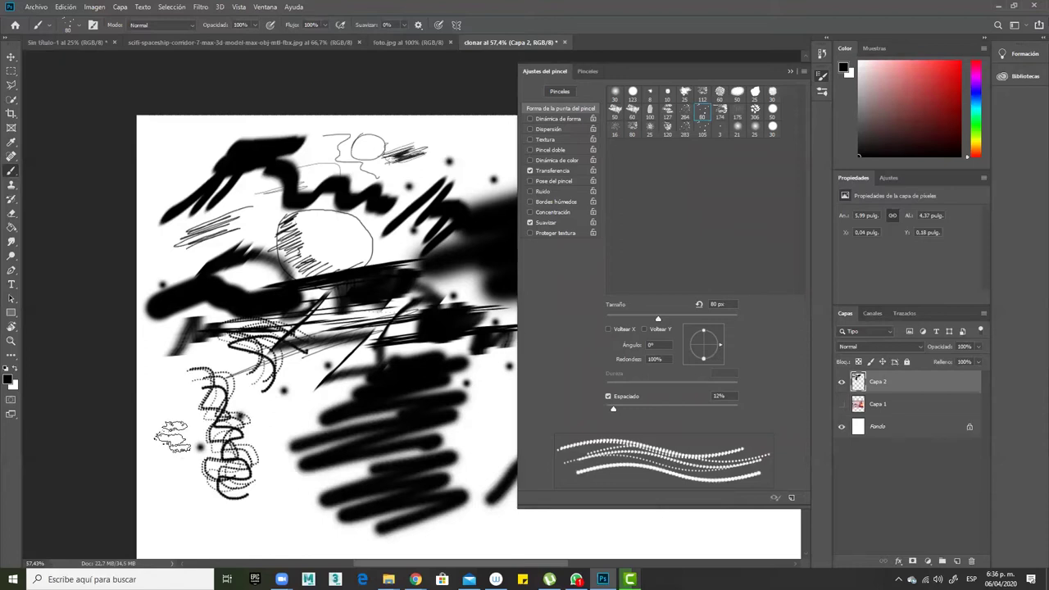
# - Switch to the 127 px cloud tip and paint grey cloud strokes at lower left and right
pyautogui.press(',')
pyautogui.press(',')
pyautogui.moveTo(164, 403); pyautogui.dragTo(256, 515)
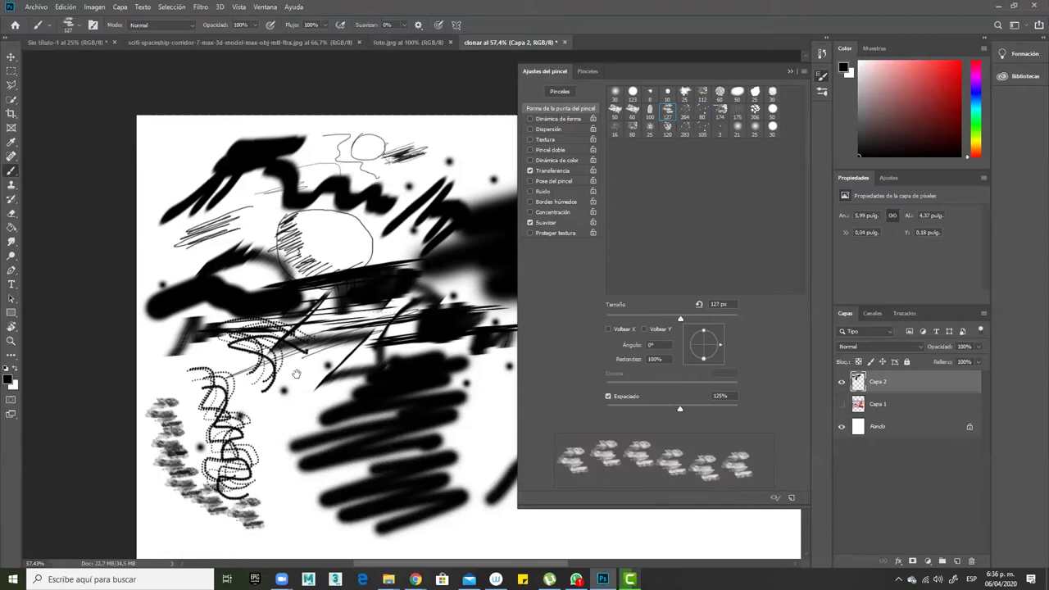
pyautogui.hscroll(3, 297, 374)
pyautogui.hscroll(1, 372, 347)
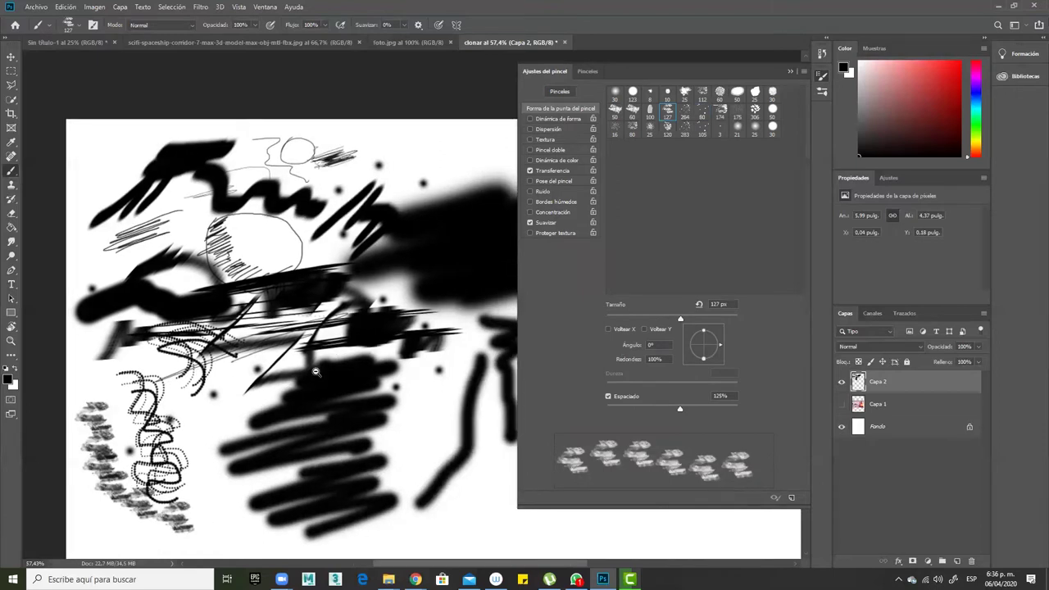
pyautogui.scroll(-5, 315, 372)
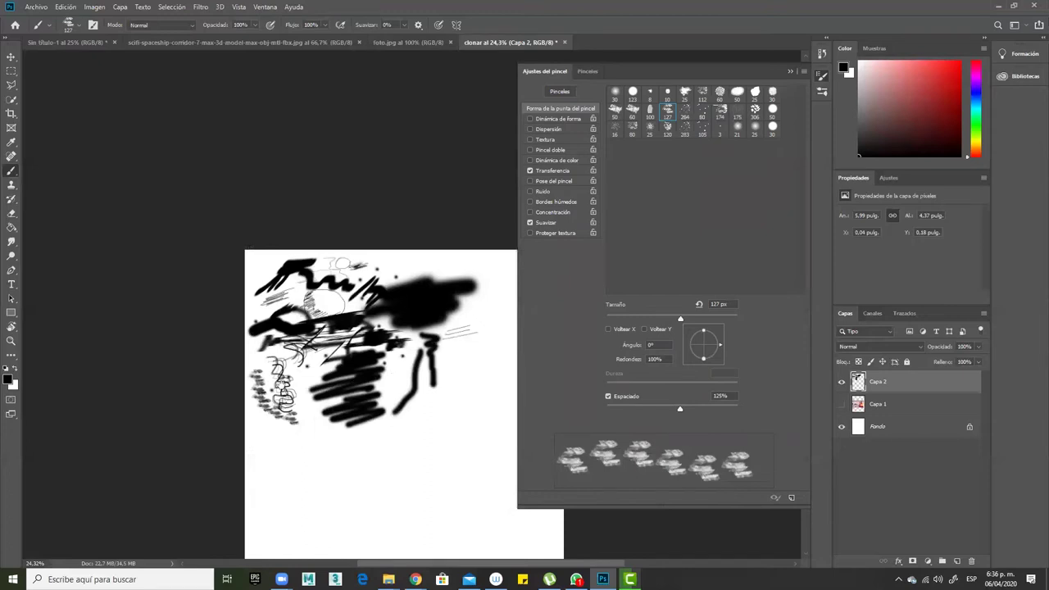
pyautogui.scroll(2, 398, 312)
pyautogui.scroll(1, 406, 301)
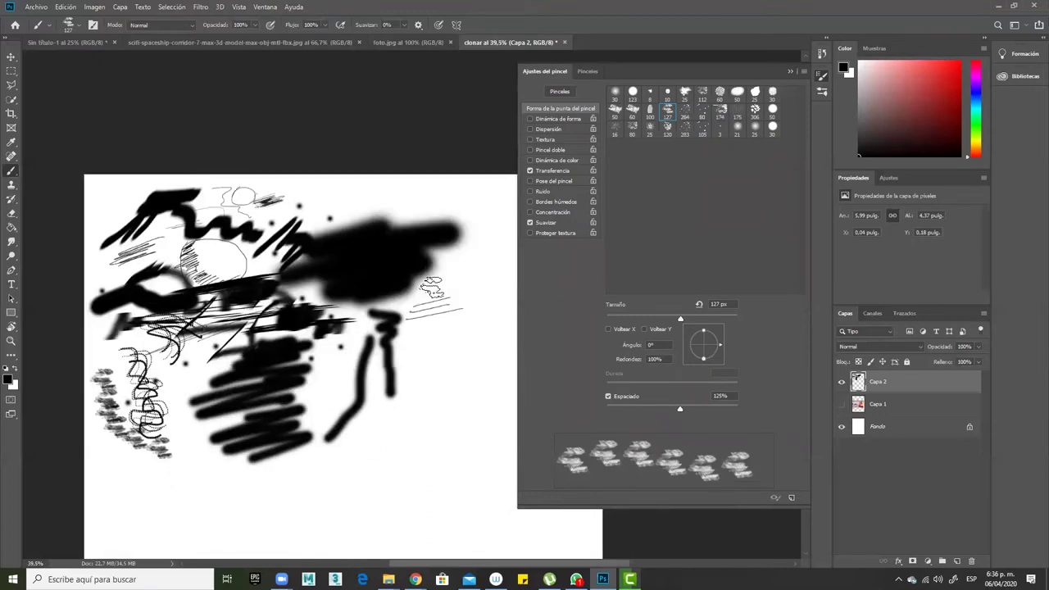
pyautogui.moveTo(432, 287); pyautogui.dragTo(432, 286)
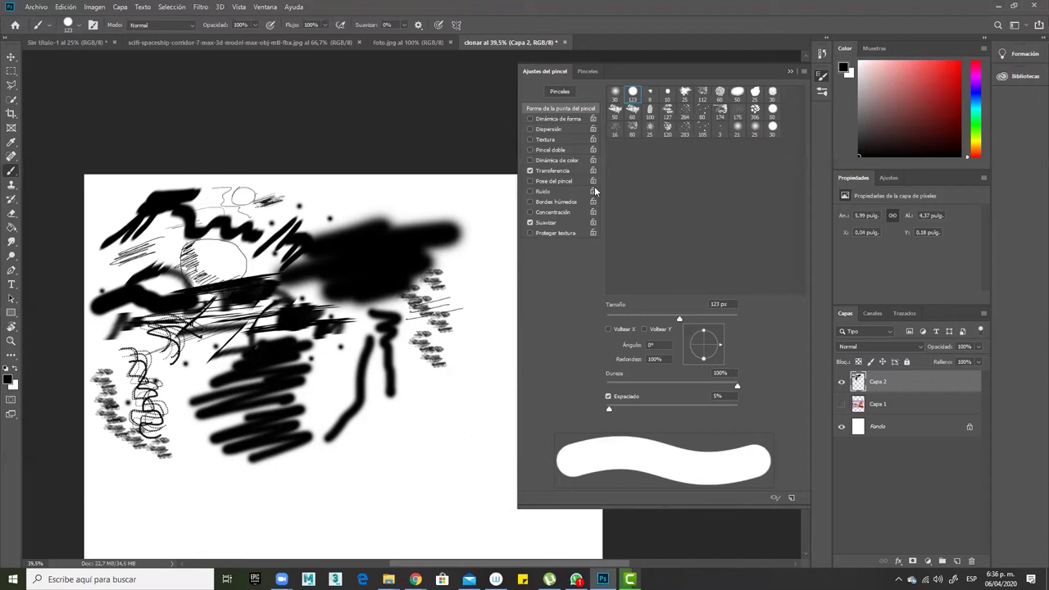
# - With a thin 2 px brush, draw bottom loops, then trace the face profile up to the forehead
pyautogui.moveTo(621, 320); pyautogui.dragTo(607, 319)
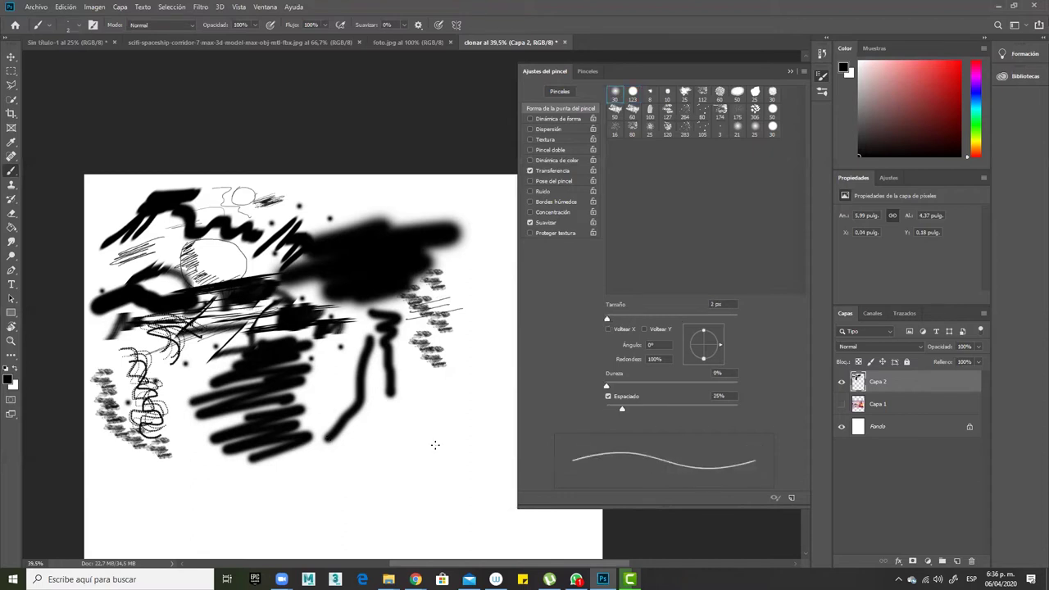
pyautogui.moveTo(410, 455)
pyautogui.mouseDown()
pyautogui.moveTo(281, 462)
pyautogui.moveTo(381, 453)
pyautogui.mouseUp()
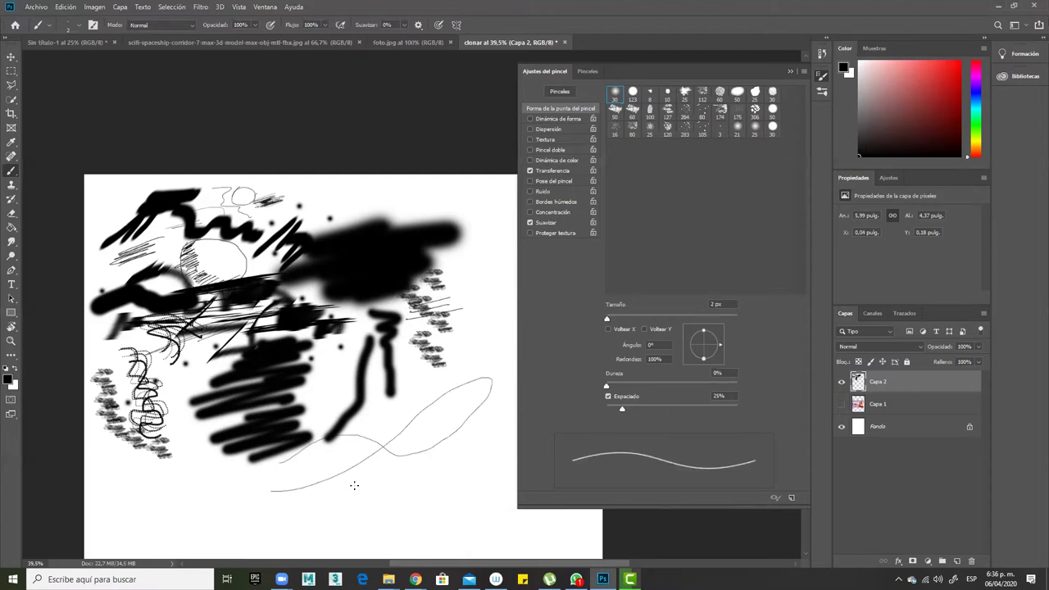
pyautogui.moveTo(354, 486); pyautogui.dragTo(370, 465)
pyautogui.moveTo(440, 458)
pyautogui.mouseDown()
pyautogui.moveTo(410, 467)
pyautogui.moveTo(442, 447)
pyautogui.moveTo(458, 449)
pyautogui.moveTo(447, 474)
pyautogui.moveTo(468, 450)
pyautogui.moveTo(483, 460)
pyautogui.moveTo(474, 462)
pyautogui.moveTo(494, 458)
pyautogui.mouseUp()
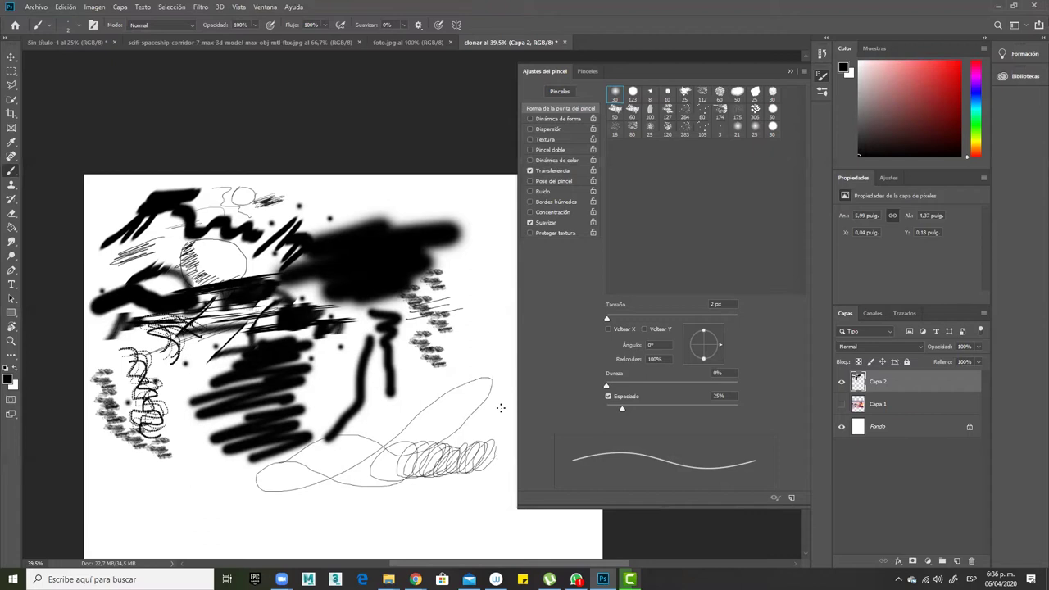
pyautogui.moveTo(500, 410); pyautogui.dragTo(496, 459)
pyautogui.moveTo(500, 414)
pyautogui.mouseDown()
pyautogui.moveTo(469, 379)
pyautogui.moveTo(428, 373)
pyautogui.moveTo(461, 358)
pyautogui.moveTo(457, 340)
pyautogui.moveTo(490, 304)
pyautogui.mouseUp()
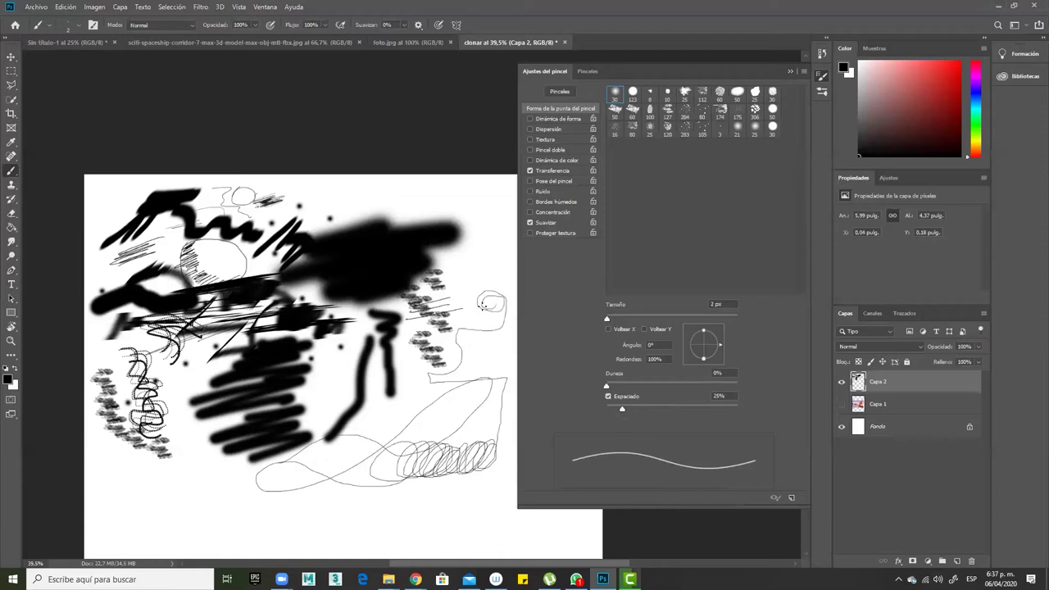
pyautogui.moveTo(492, 255); pyautogui.dragTo(490, 305)
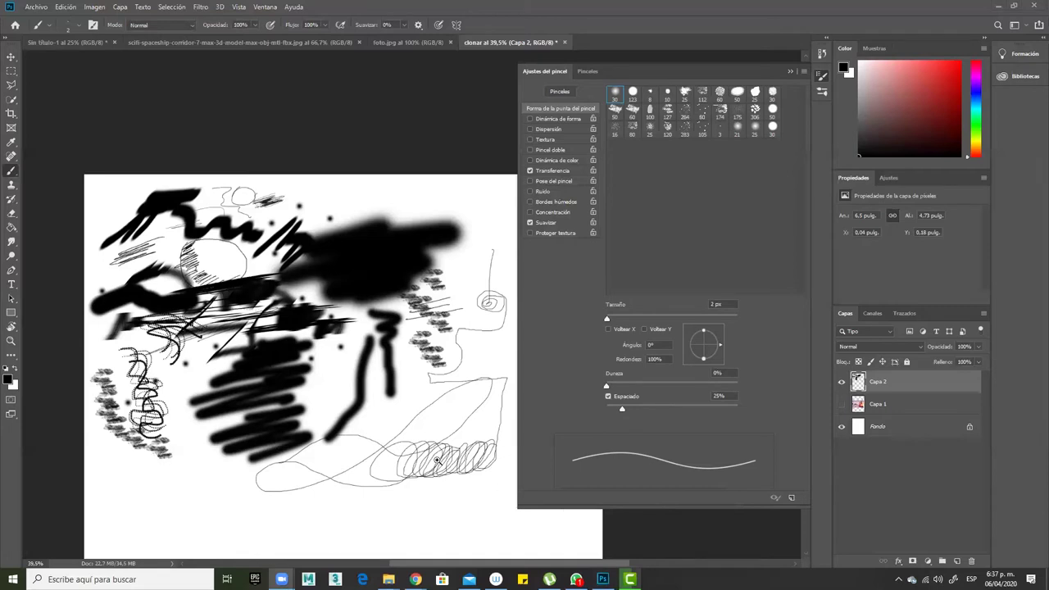
# - Sketch the first eye with eyelid, lash strokes and a dark pupil inside the face
pyautogui.scroll(5, 471, 444)
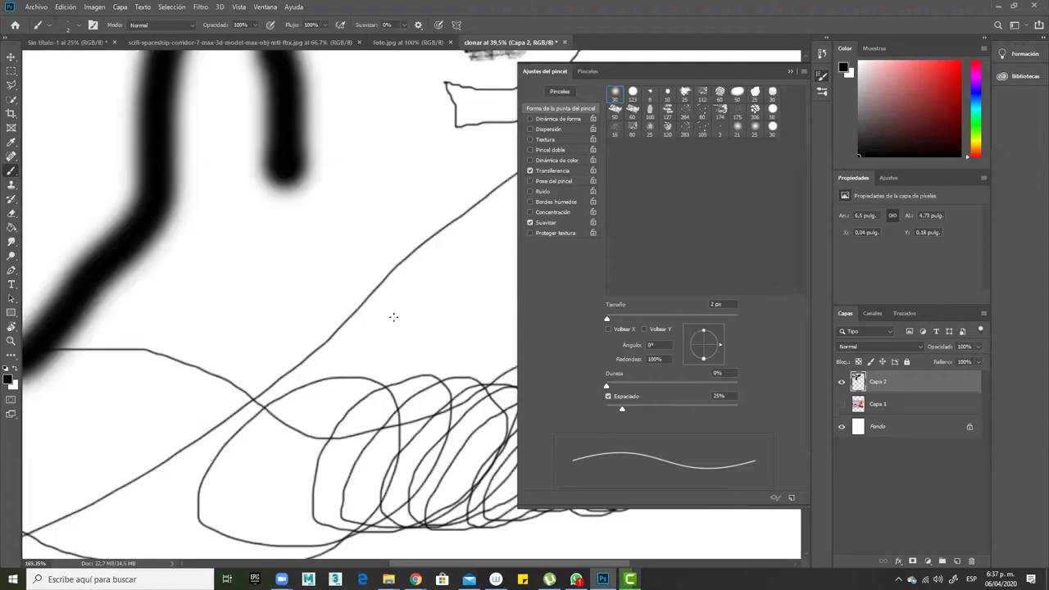
pyautogui.scroll(-3, 391, 311)
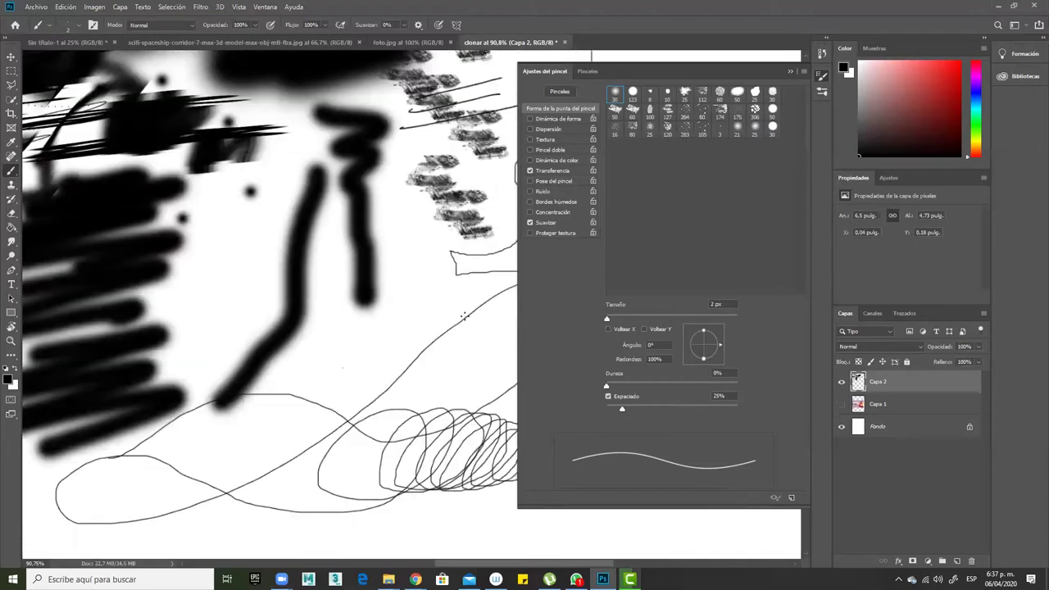
pyautogui.moveTo(343, 367); pyautogui.dragTo(497, 315)
pyautogui.moveTo(351, 349); pyautogui.dragTo(431, 312)
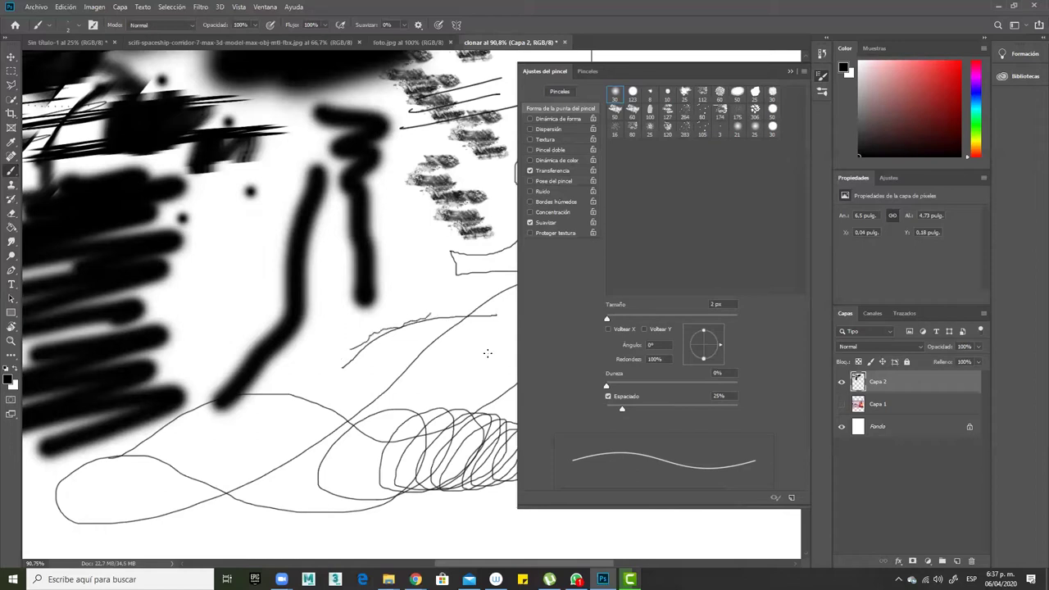
pyautogui.moveTo(354, 391)
pyautogui.mouseDown()
pyautogui.moveTo(444, 350)
pyautogui.moveTo(503, 344)
pyautogui.mouseUp()
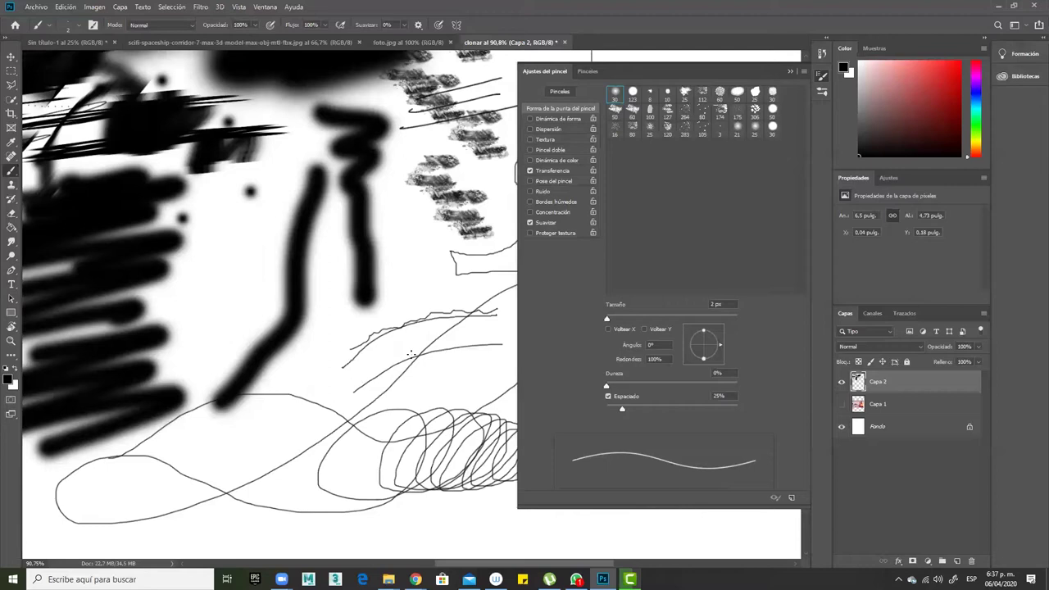
pyautogui.moveTo(354, 382)
pyautogui.mouseDown()
pyautogui.moveTo(438, 345)
pyautogui.moveTo(501, 339)
pyautogui.mouseUp()
pyautogui.moveTo(376, 318); pyautogui.dragTo(452, 299)
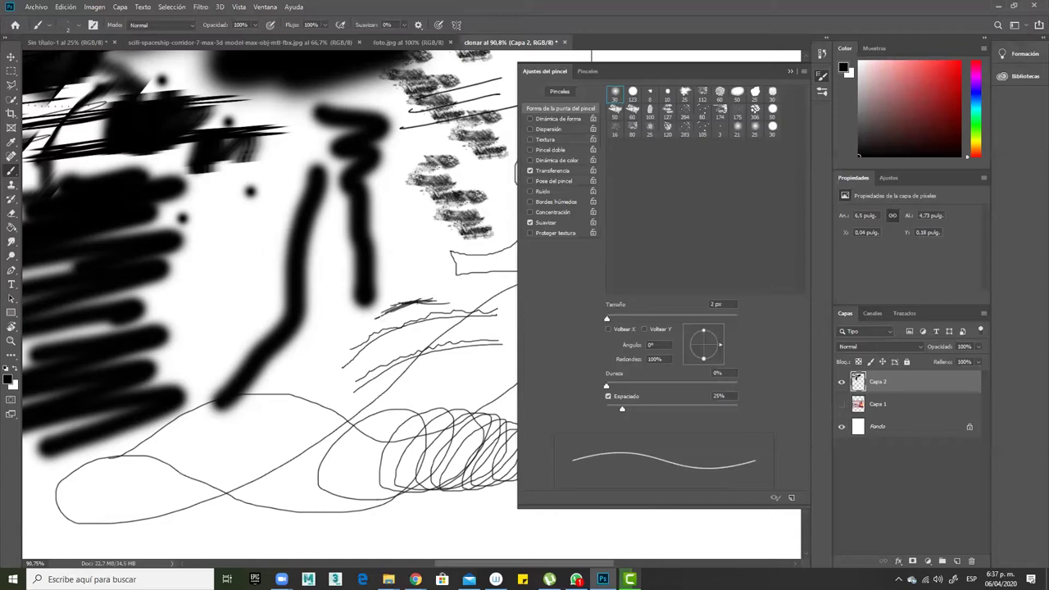
pyautogui.moveTo(377, 315); pyautogui.dragTo(486, 302)
pyautogui.moveTo(376, 330)
pyautogui.mouseDown()
pyautogui.moveTo(401, 309)
pyautogui.moveTo(428, 311)
pyautogui.mouseUp()
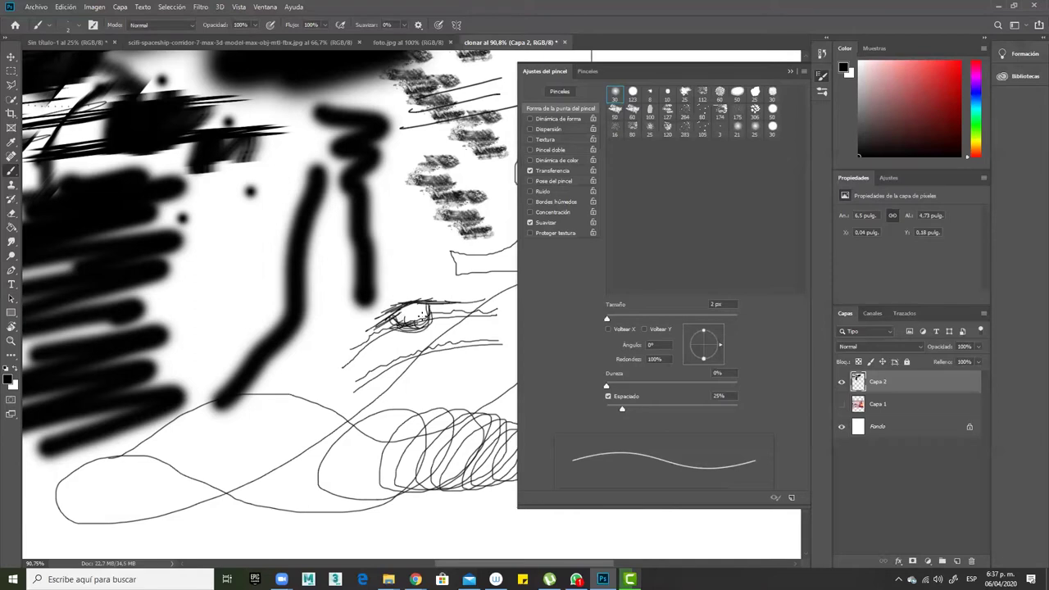
pyautogui.moveTo(396, 326)
pyautogui.mouseDown()
pyautogui.moveTo(431, 310)
pyautogui.moveTo(391, 326)
pyautogui.mouseUp()
# - Sketch a second eye lower on the page with hatched lashes and a shaded iris
pyautogui.scroll(-3, 328, 461)
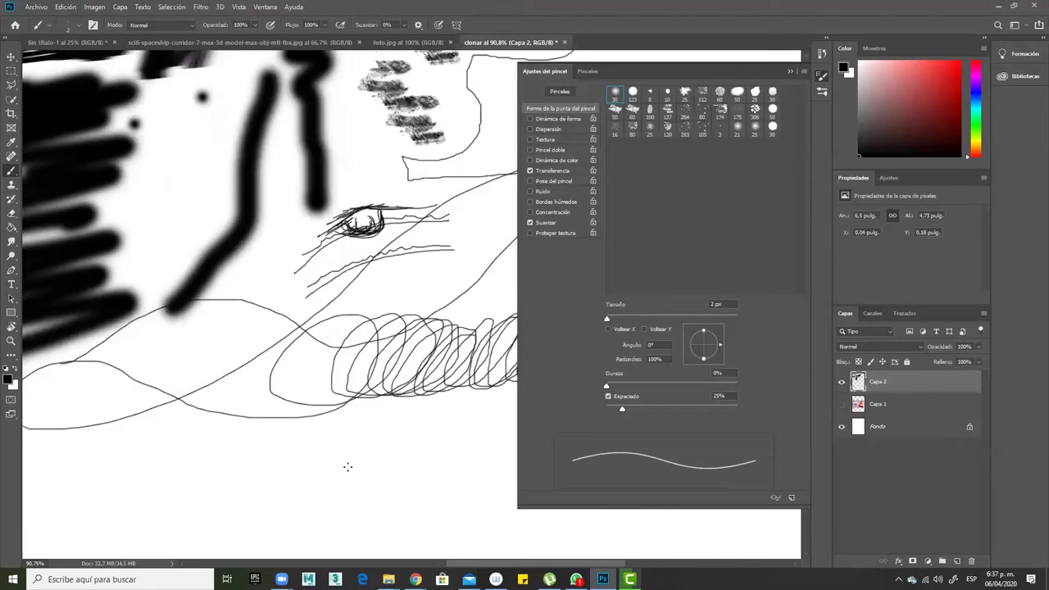
pyautogui.moveTo(327, 470)
pyautogui.mouseDown()
pyautogui.moveTo(348, 452)
pyautogui.moveTo(399, 450)
pyautogui.mouseUp()
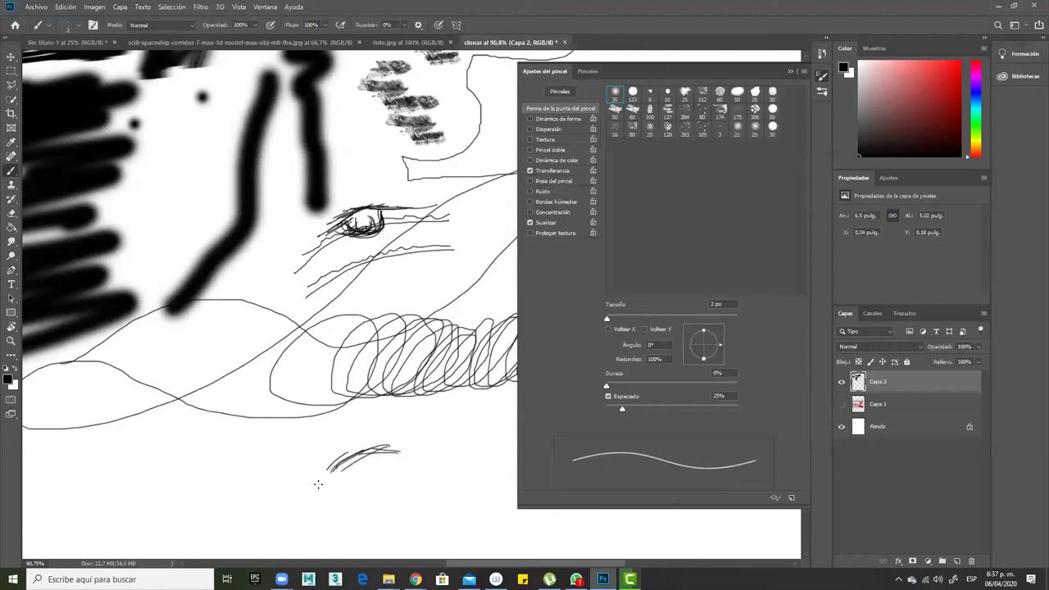
pyautogui.moveTo(332, 474); pyautogui.dragTo(422, 457)
pyautogui.moveTo(358, 462)
pyautogui.mouseDown()
pyautogui.moveTo(313, 489)
pyautogui.moveTo(398, 490)
pyautogui.mouseUp()
pyautogui.moveTo(421, 457)
pyautogui.mouseDown()
pyautogui.moveTo(379, 496)
pyautogui.moveTo(334, 488)
pyautogui.mouseUp()
pyautogui.moveTo(399, 459); pyautogui.dragTo(406, 489)
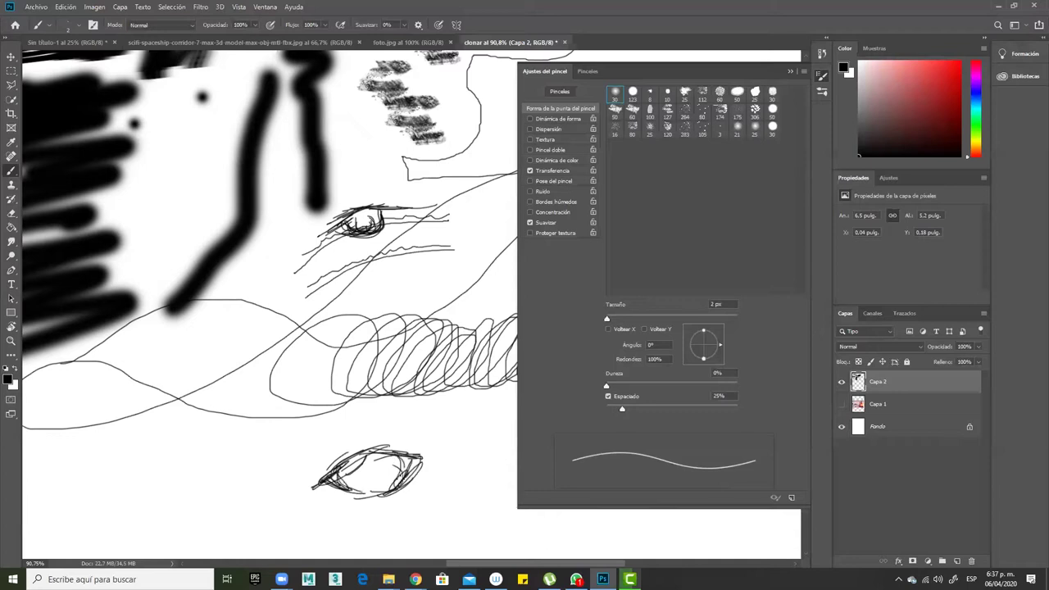
pyautogui.moveTo(402, 453)
pyautogui.mouseDown()
pyautogui.moveTo(406, 484)
pyautogui.moveTo(415, 478)
pyautogui.mouseUp()
# - Sketch another eye below with upper eyelid, iris curve, lower lid and lashes
pyautogui.moveTo(292, 450); pyautogui.dragTo(204, 376)
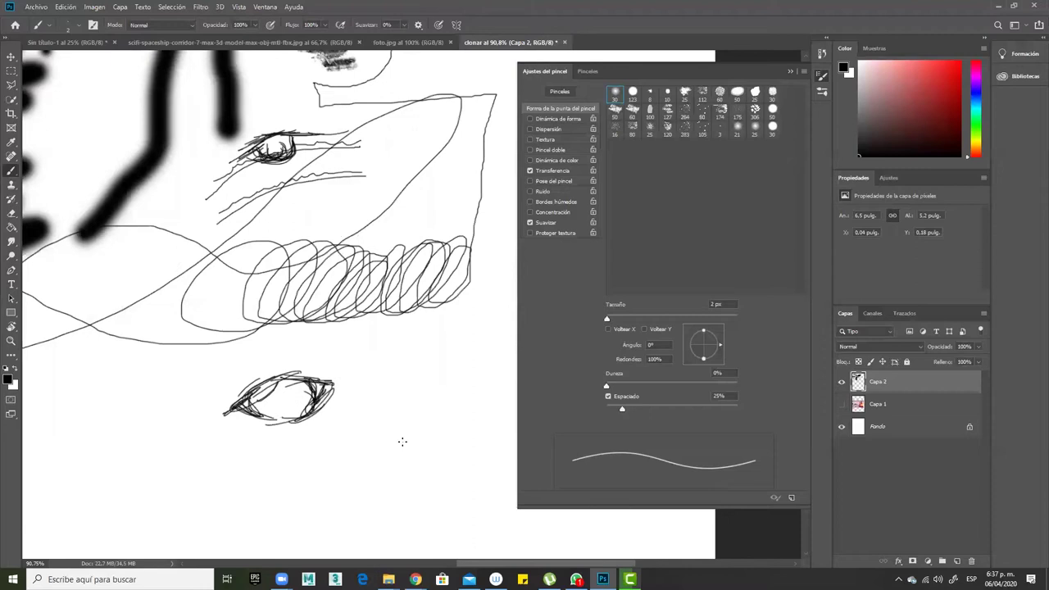
pyautogui.moveTo(282, 459)
pyautogui.mouseDown()
pyautogui.moveTo(337, 428)
pyautogui.moveTo(407, 444)
pyautogui.mouseUp()
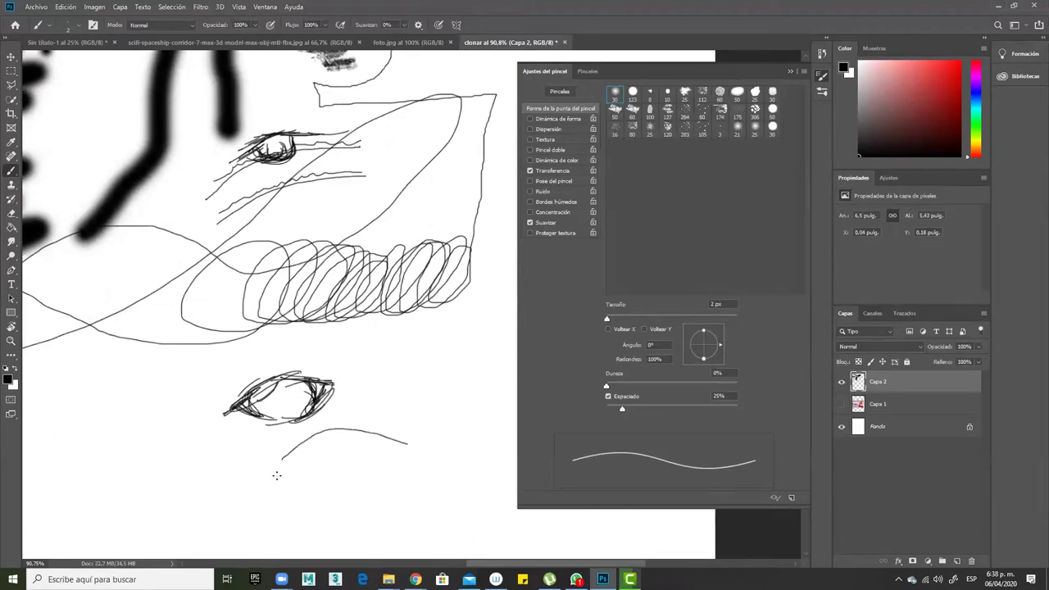
pyautogui.moveTo(282, 459)
pyautogui.mouseDown()
pyautogui.moveTo(261, 473)
pyautogui.moveTo(392, 439)
pyautogui.mouseUp()
pyautogui.moveTo(291, 454); pyautogui.dragTo(309, 482)
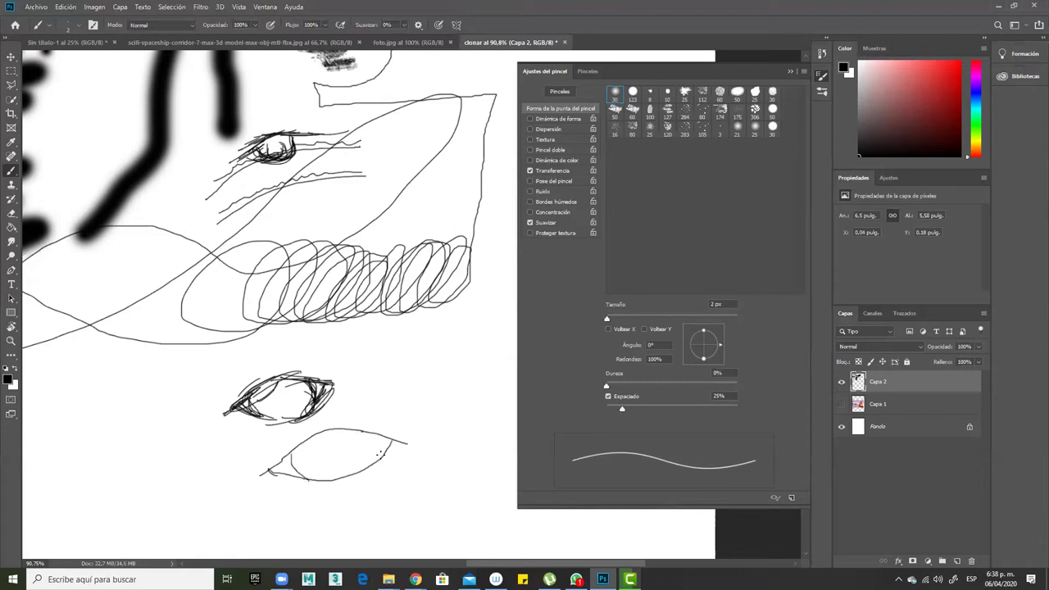
pyautogui.moveTo(359, 431)
pyautogui.mouseDown()
pyautogui.moveTo(383, 459)
pyautogui.moveTo(332, 457)
pyautogui.mouseUp()
pyautogui.moveTo(265, 449)
pyautogui.mouseDown()
pyautogui.moveTo(296, 426)
pyautogui.moveTo(400, 425)
pyautogui.moveTo(407, 441)
pyautogui.mouseUp()
pyautogui.scroll(-2, 416, 421)
pyautogui.hscroll(-1, 416, 420)
pyautogui.moveTo(306, 447); pyautogui.dragTo(362, 457)
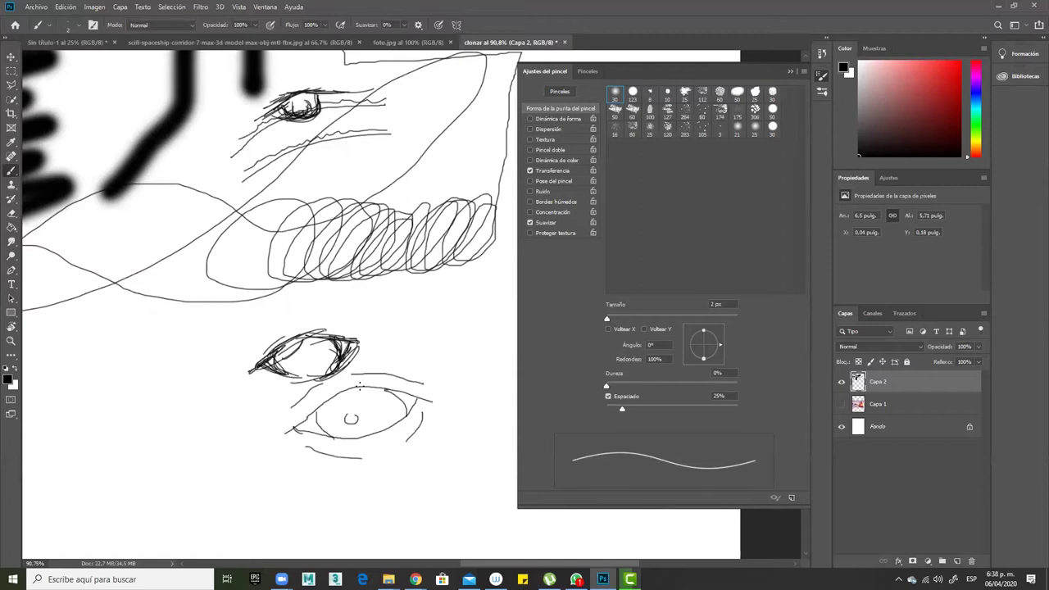
pyautogui.moveTo(361, 377); pyautogui.dragTo(419, 386)
# - Scroll the brush presets list and collapse the Pinceles generales folder
pyautogui.scroll(-3, 407, 363)
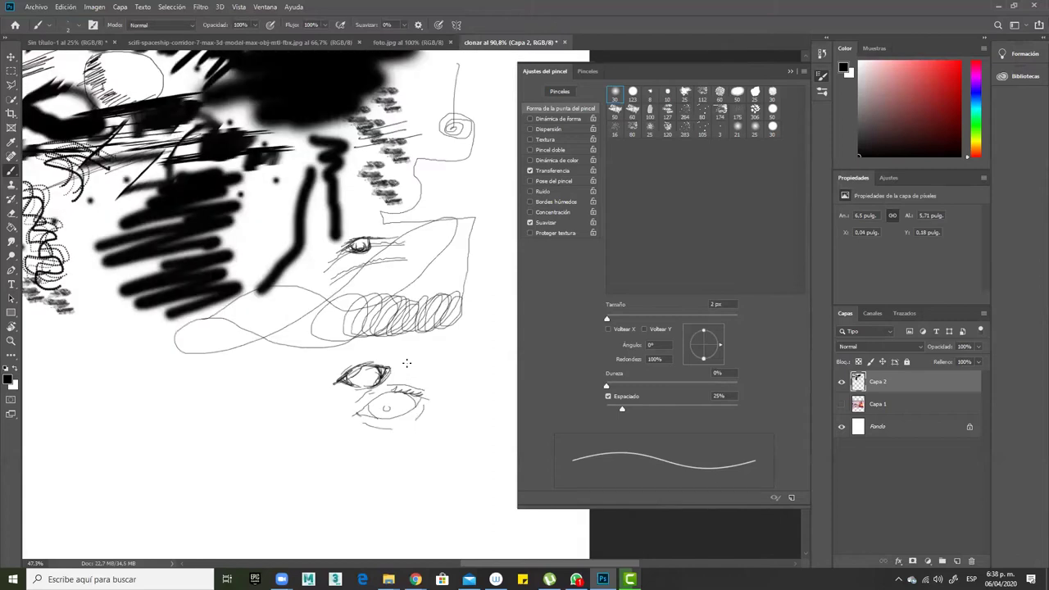
pyautogui.scroll(-1, 407, 363)
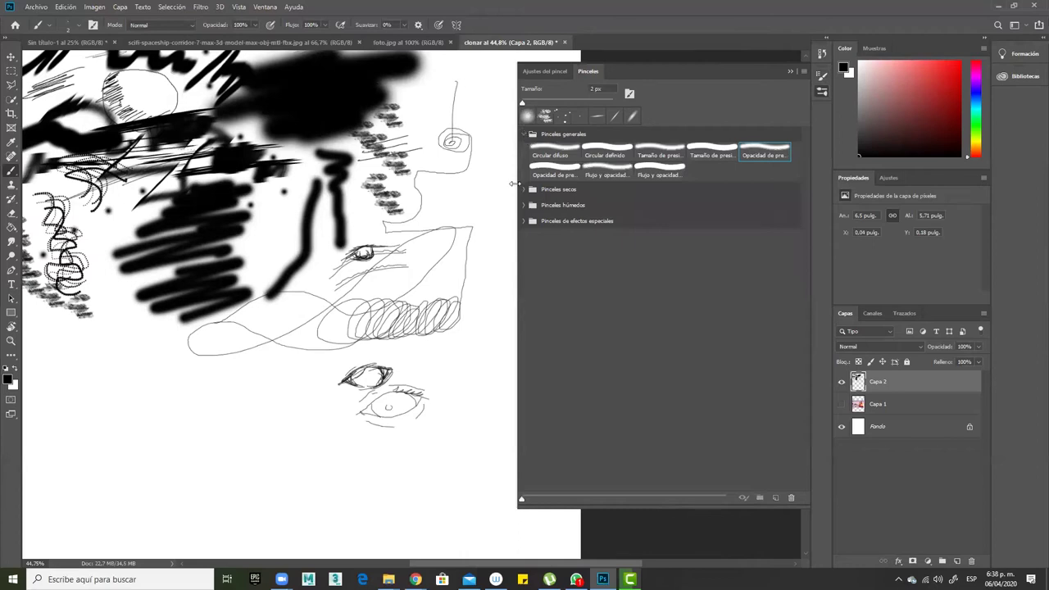
pyautogui.click(524, 134)
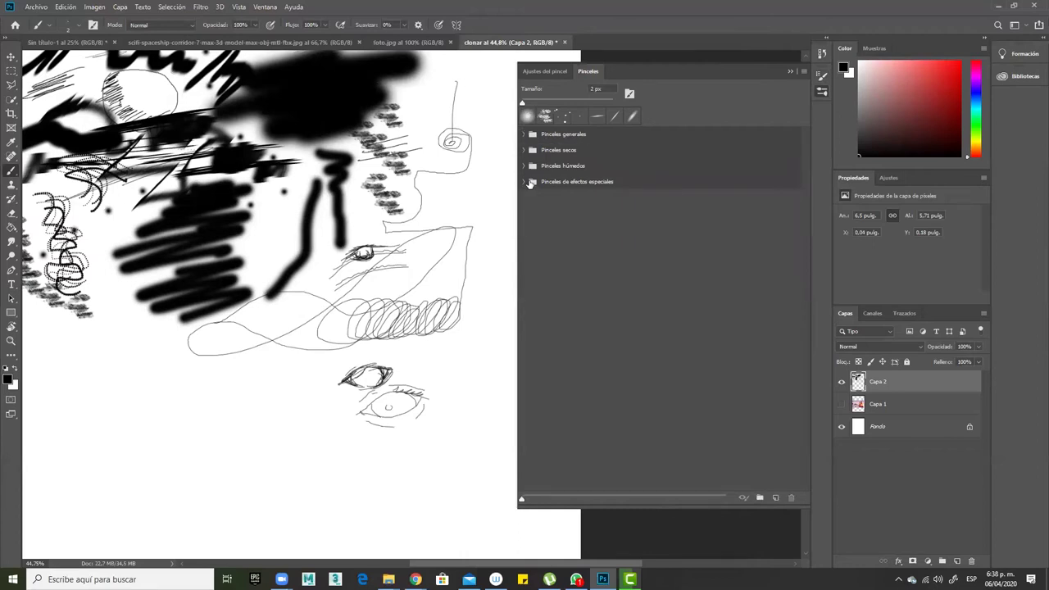
# - Pick the 306 px leaf concentration brush from Special Effects and stamp black leaves at lower left
pyautogui.click(525, 182)
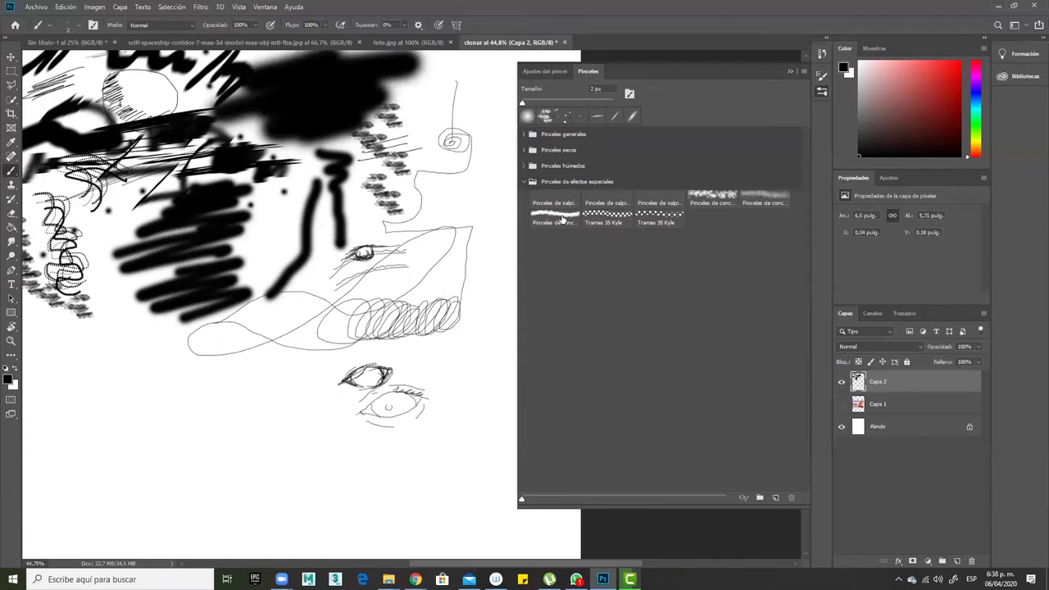
pyautogui.click(562, 219)
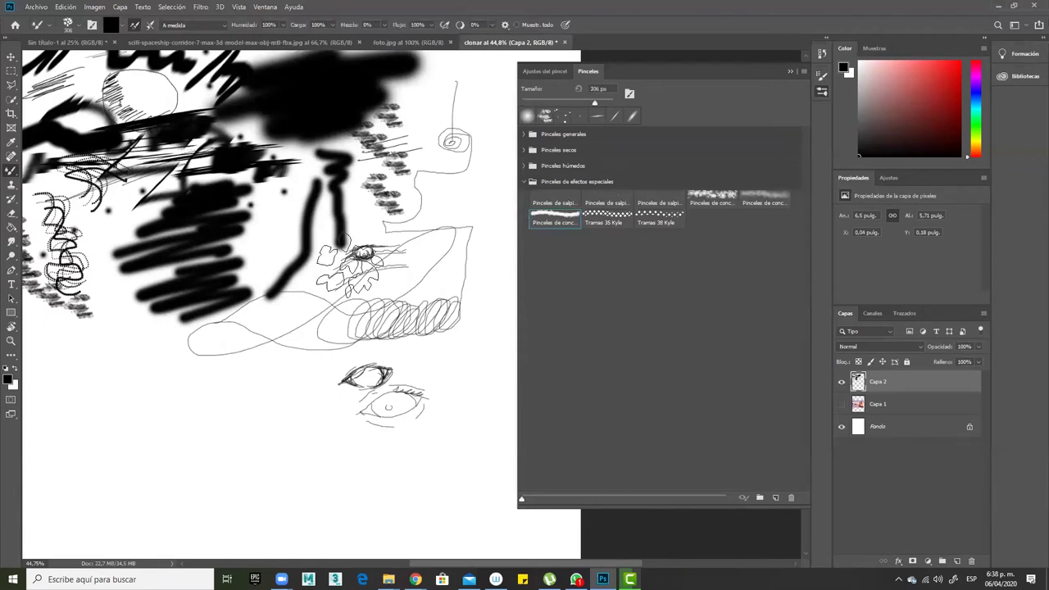
pyautogui.click(186, 406)
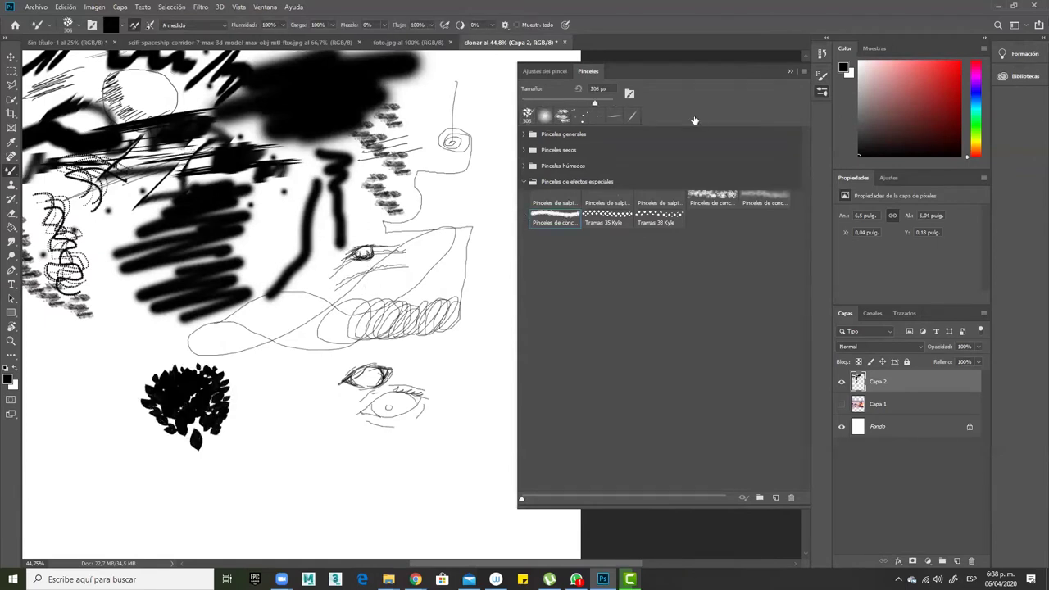
pyautogui.press('F5')
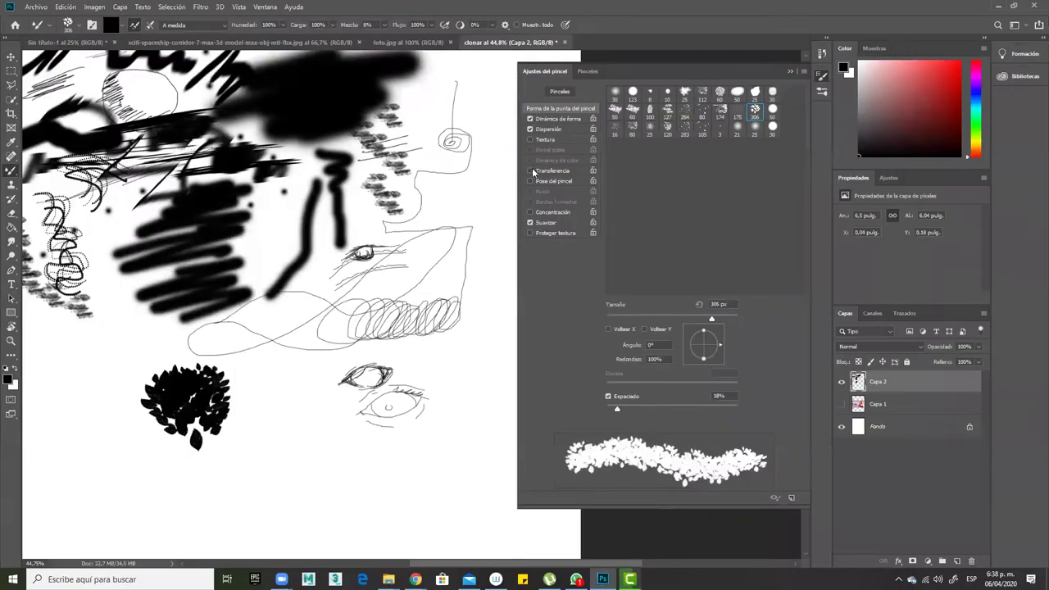
# - Enable Transferencia and Pose del pincel while stamping a row of leaf clusters along the bottom
pyautogui.click(529, 171)
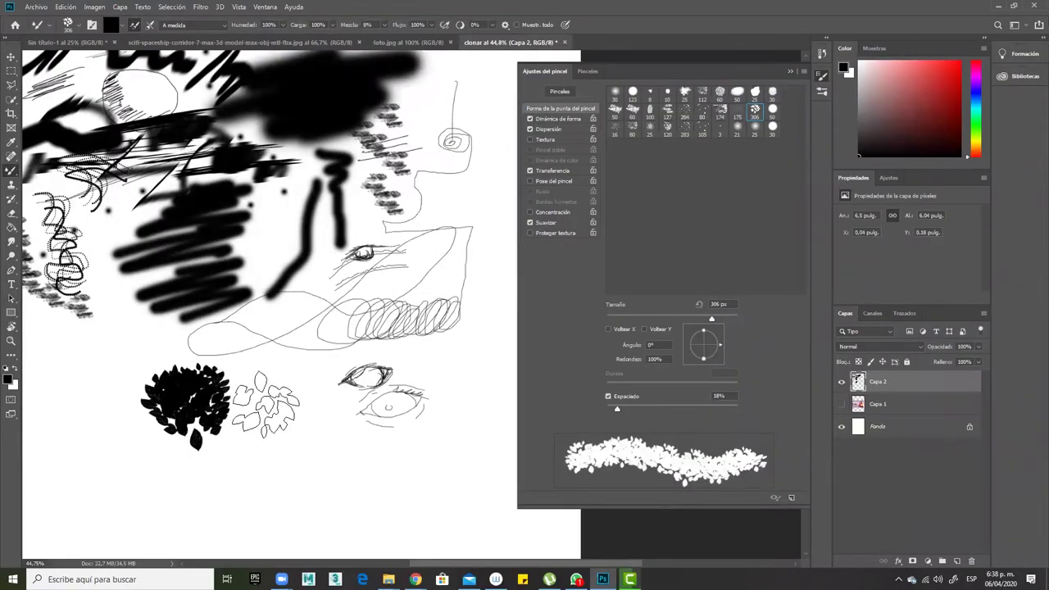
pyautogui.click(275, 381)
pyautogui.moveTo(316, 397); pyautogui.dragTo(381, 385)
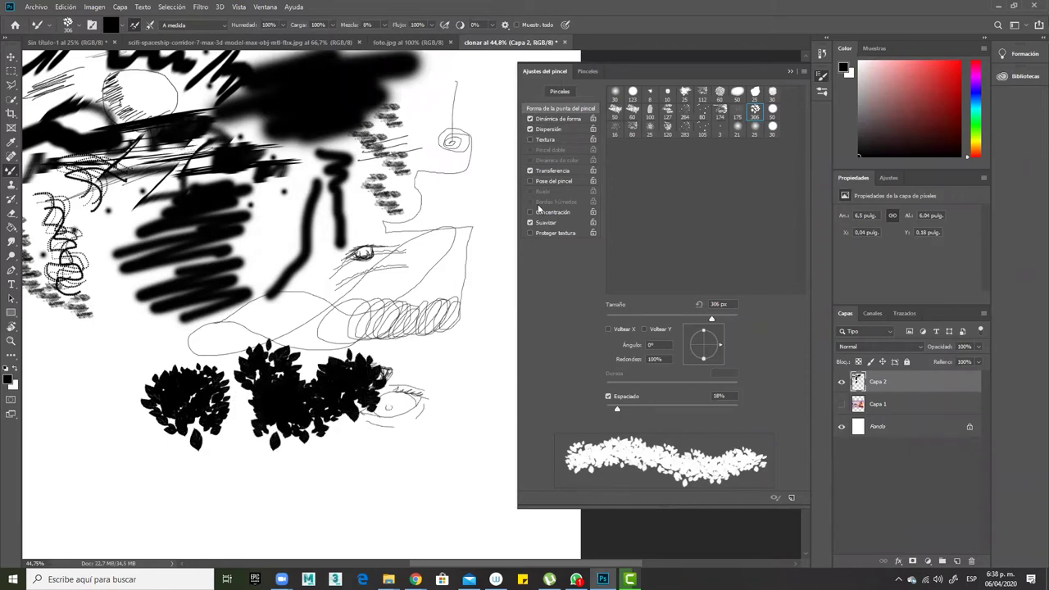
pyautogui.click(398, 385)
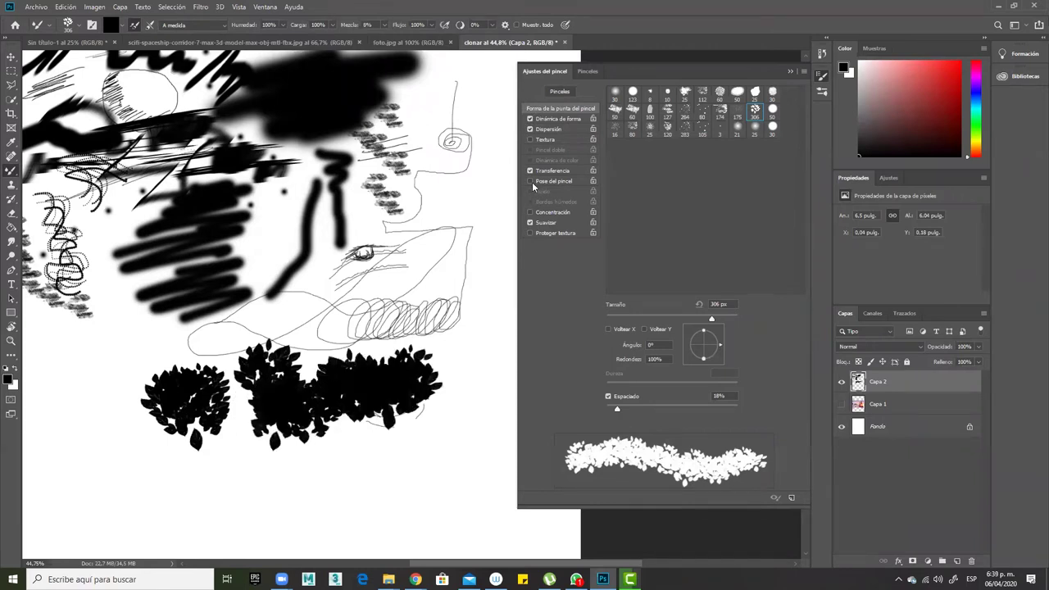
pyautogui.click(530, 181)
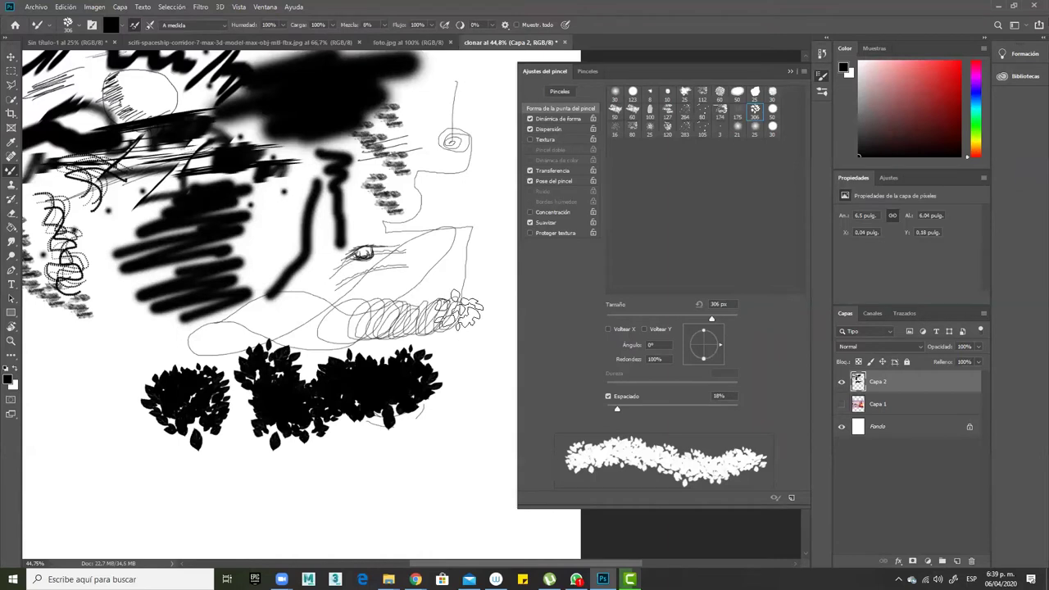
pyautogui.click(478, 338)
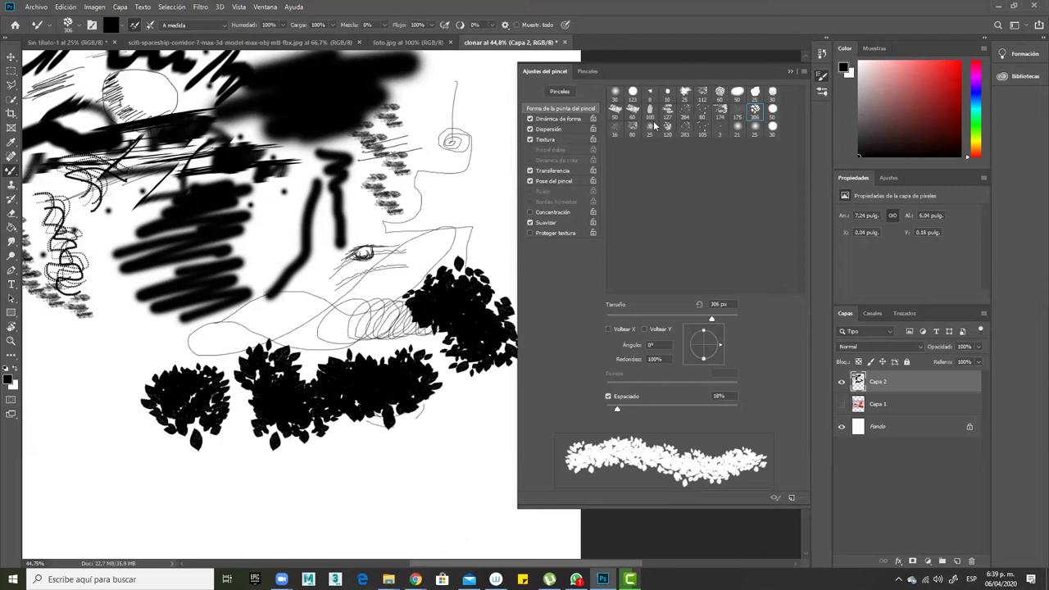
# - Enable Textura, set flow variation to 30%, and paint a large leafy mass across the centre
pyautogui.click(537, 141)
pyautogui.click(555, 170)
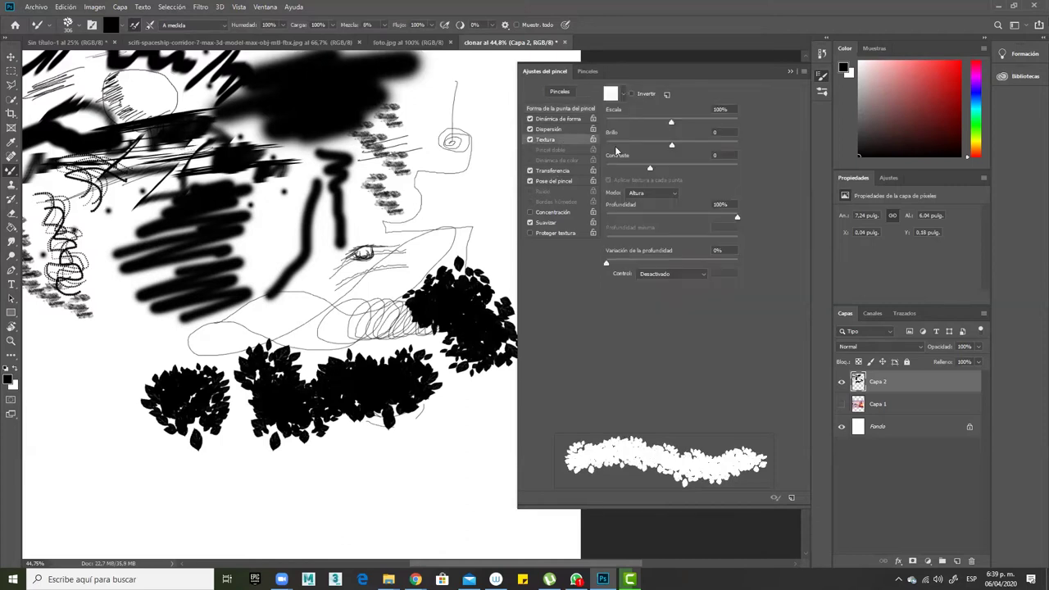
pyautogui.moveTo(621, 154); pyautogui.dragTo(645, 155)
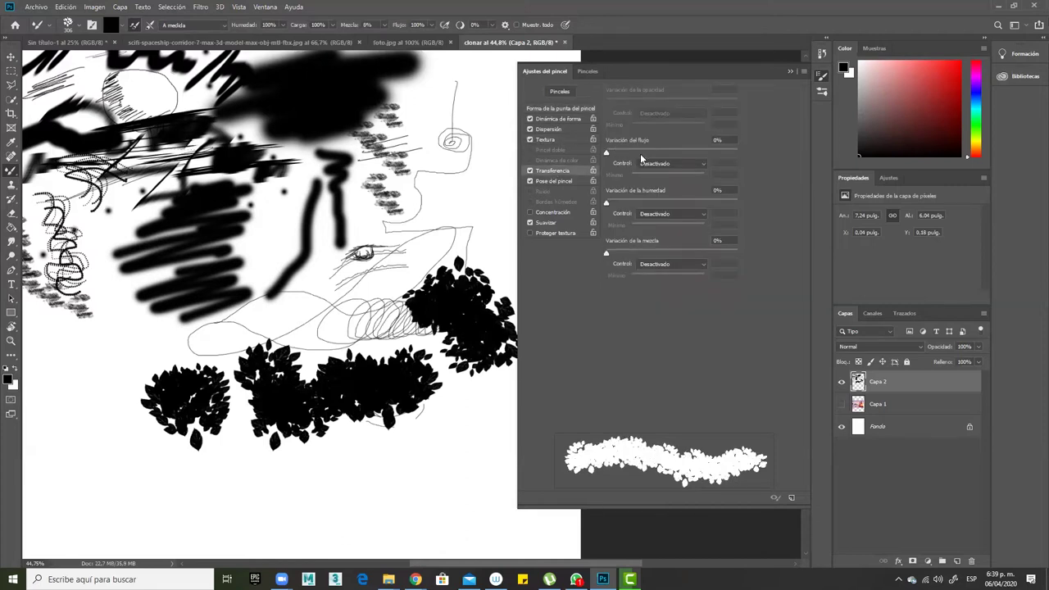
pyautogui.moveTo(464, 215)
pyautogui.mouseDown()
pyautogui.moveTo(500, 229)
pyautogui.moveTo(455, 135)
pyautogui.mouseUp()
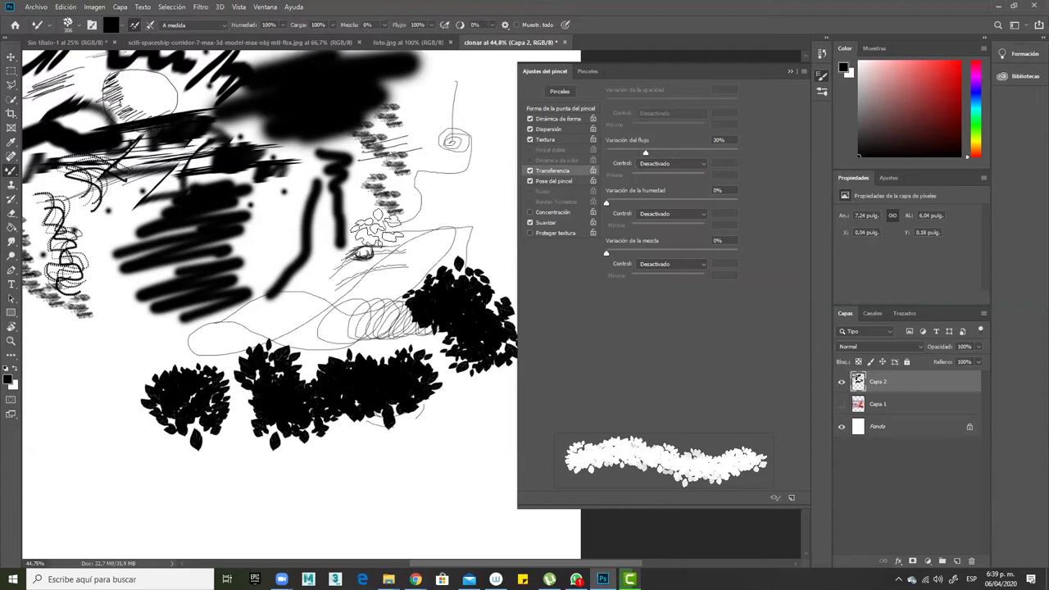
pyautogui.moveTo(433, 301)
pyautogui.mouseDown()
pyautogui.moveTo(389, 277)
pyautogui.moveTo(316, 307)
pyautogui.mouseUp()
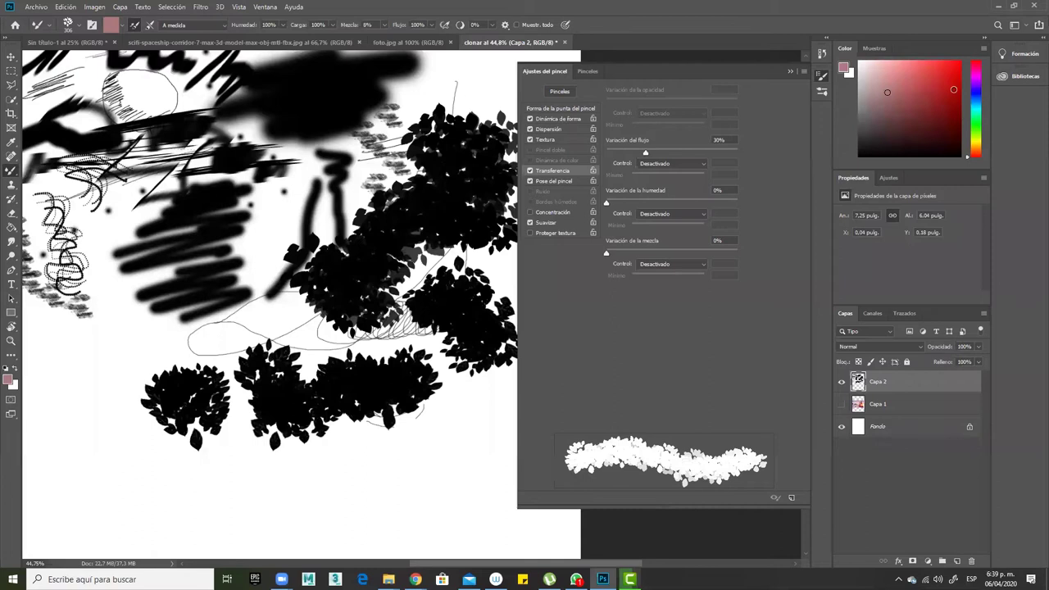
# - Switch to teal and paint teal leaves over the central black bushes
pyautogui.click(975, 110)
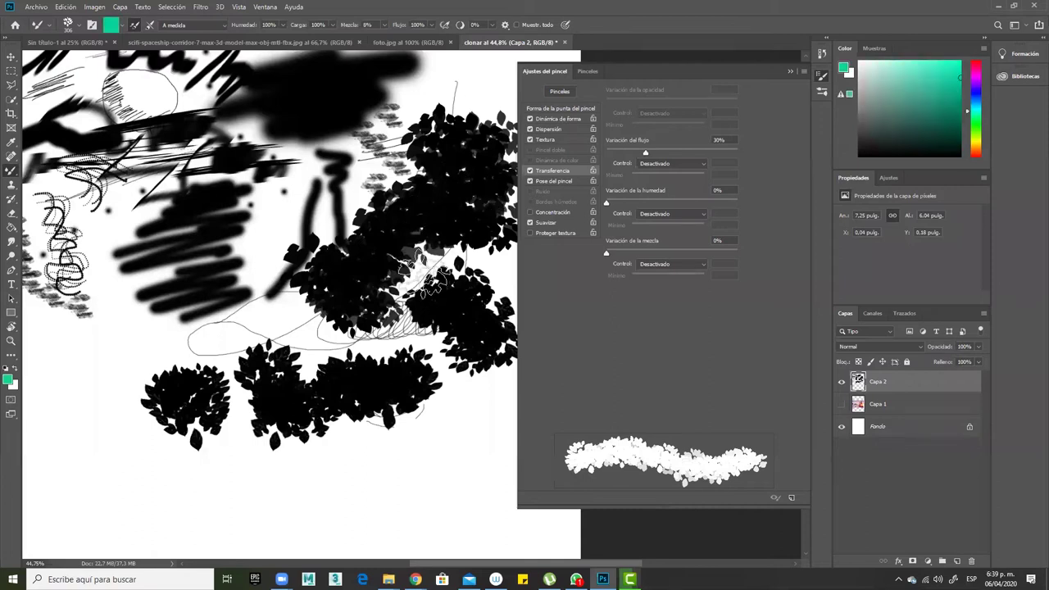
pyautogui.moveTo(393, 279); pyautogui.dragTo(451, 196)
pyautogui.moveTo(283, 307); pyautogui.dragTo(483, 229)
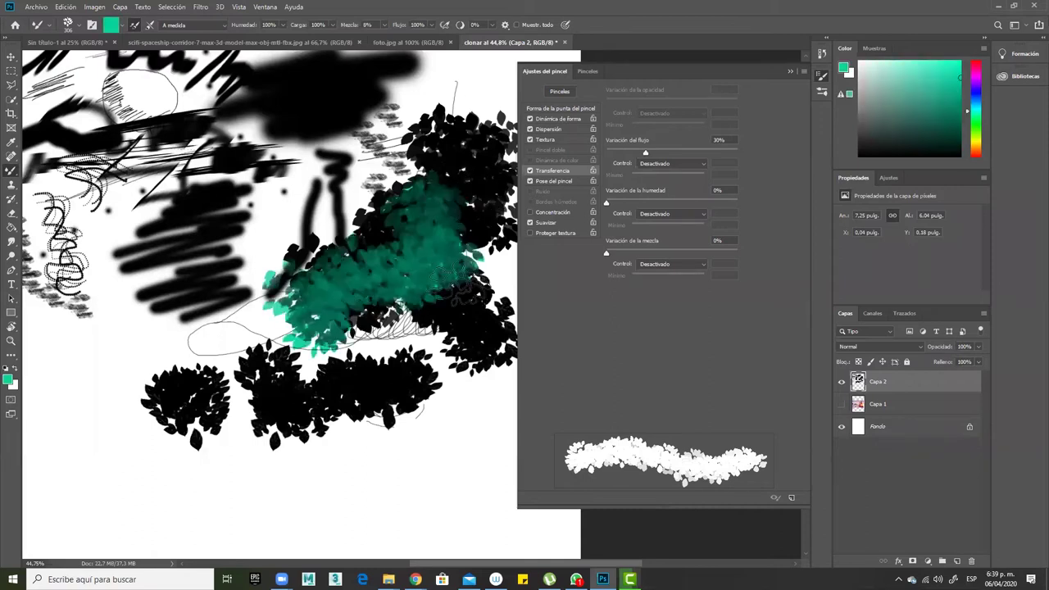
pyautogui.moveTo(468, 289); pyautogui.dragTo(422, 209)
pyautogui.scroll(5, 458, 187)
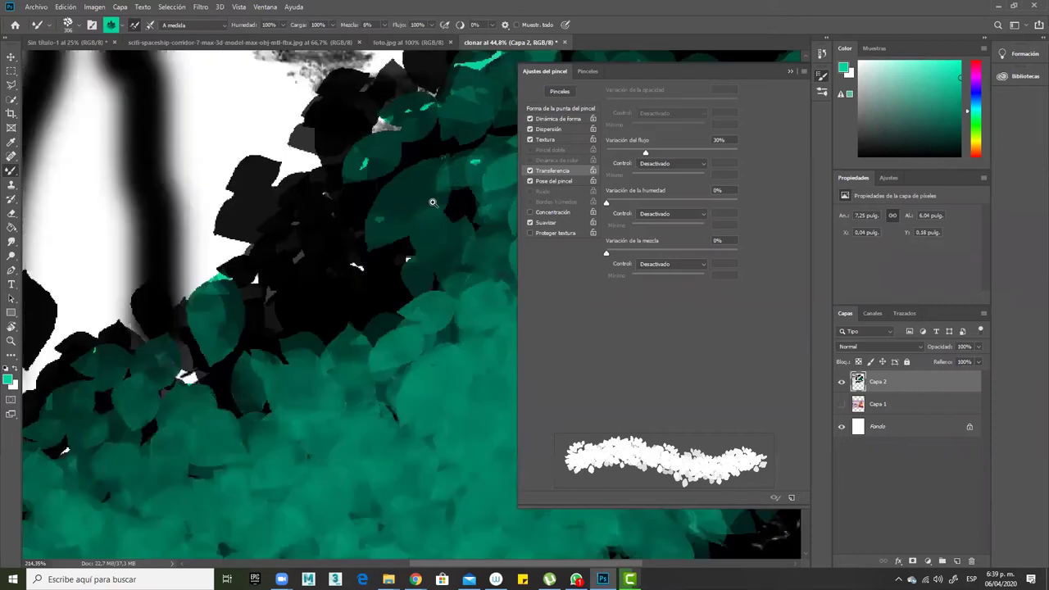
pyautogui.scroll(-2, 457, 187)
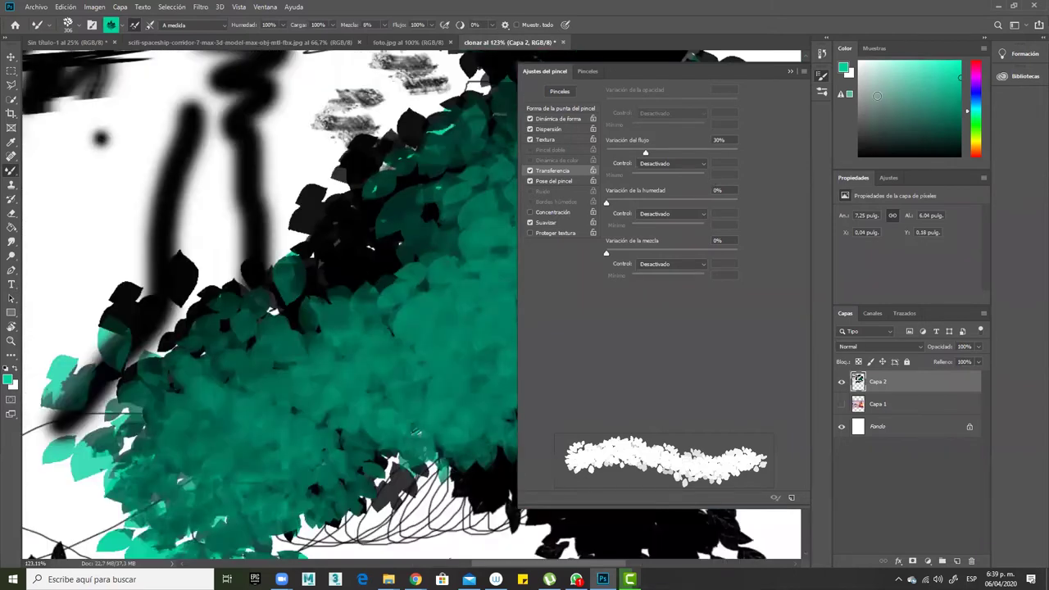
# - Blend pale greyish-teal into the lower and central foliage with the Mixer Brush, then zoom out
pyautogui.keyDown('alt'); pyautogui.click(355, 400); pyautogui.keyUp('alt')
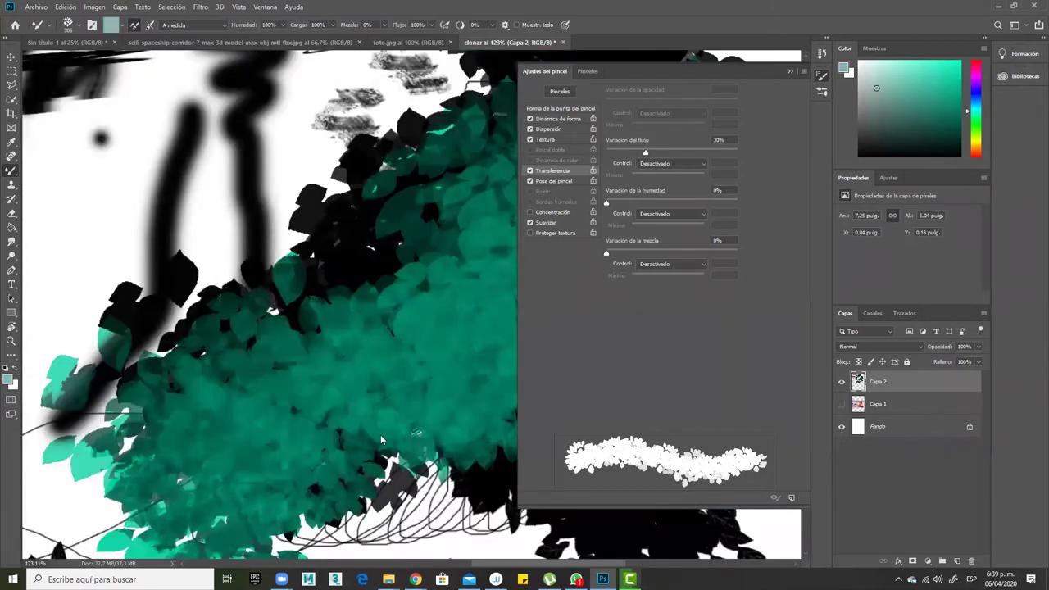
pyautogui.moveTo(267, 500); pyautogui.dragTo(459, 475)
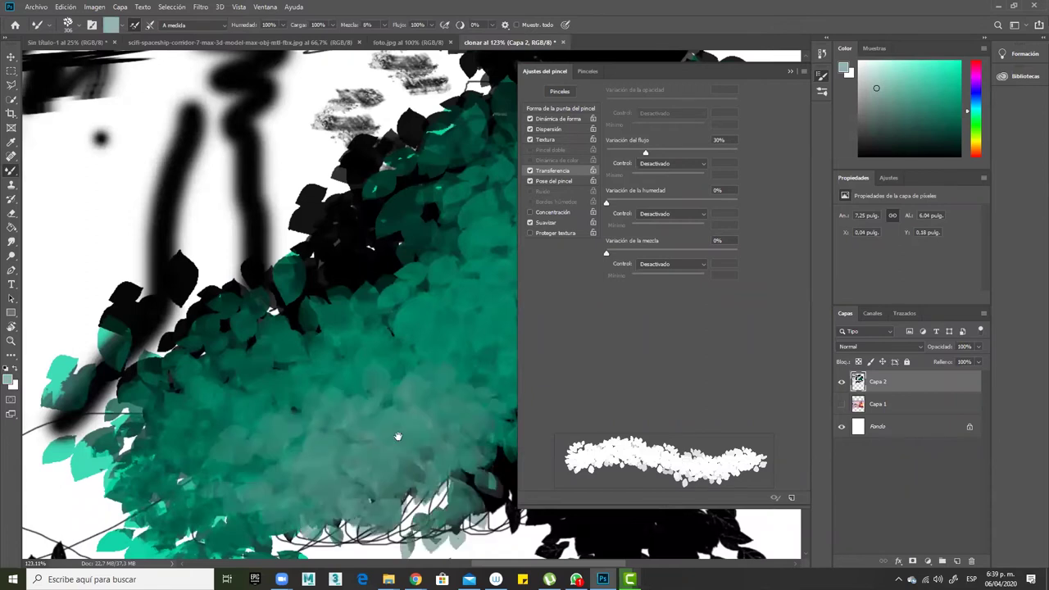
pyautogui.moveTo(246, 508)
pyautogui.mouseDown()
pyautogui.moveTo(385, 401)
pyautogui.moveTo(238, 366)
pyautogui.mouseUp()
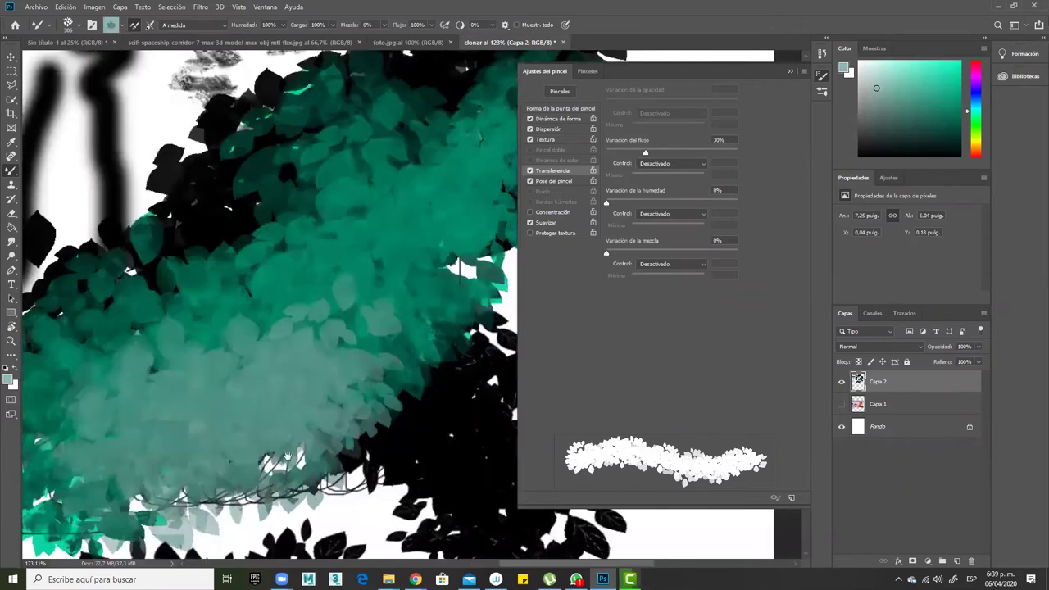
pyautogui.moveTo(492, 279); pyautogui.dragTo(320, 393)
pyautogui.moveTo(377, 332); pyautogui.dragTo(277, 435)
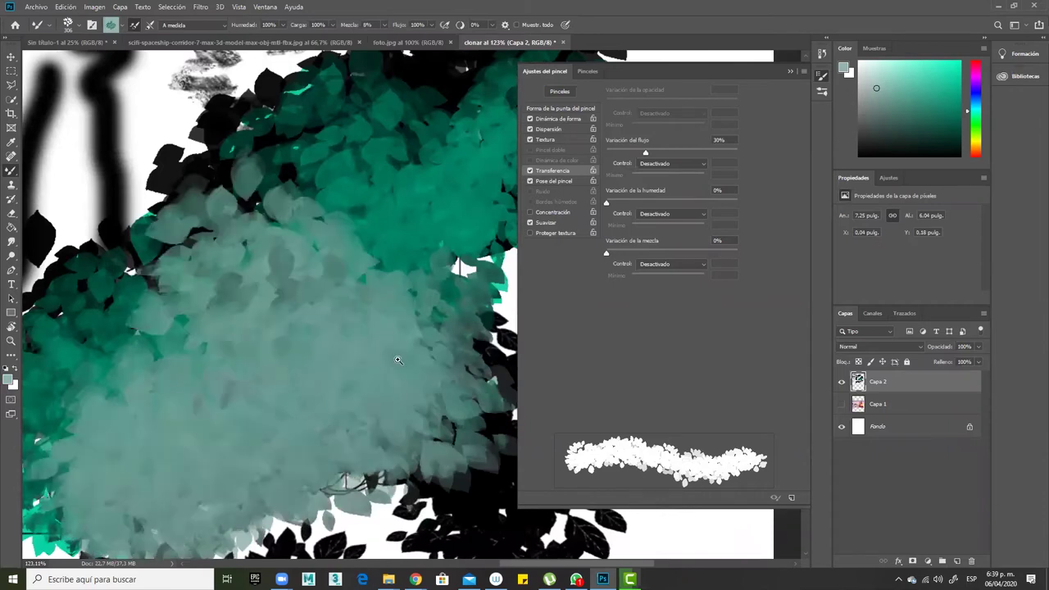
pyautogui.moveTo(334, 410); pyautogui.dragTo(270, 410)
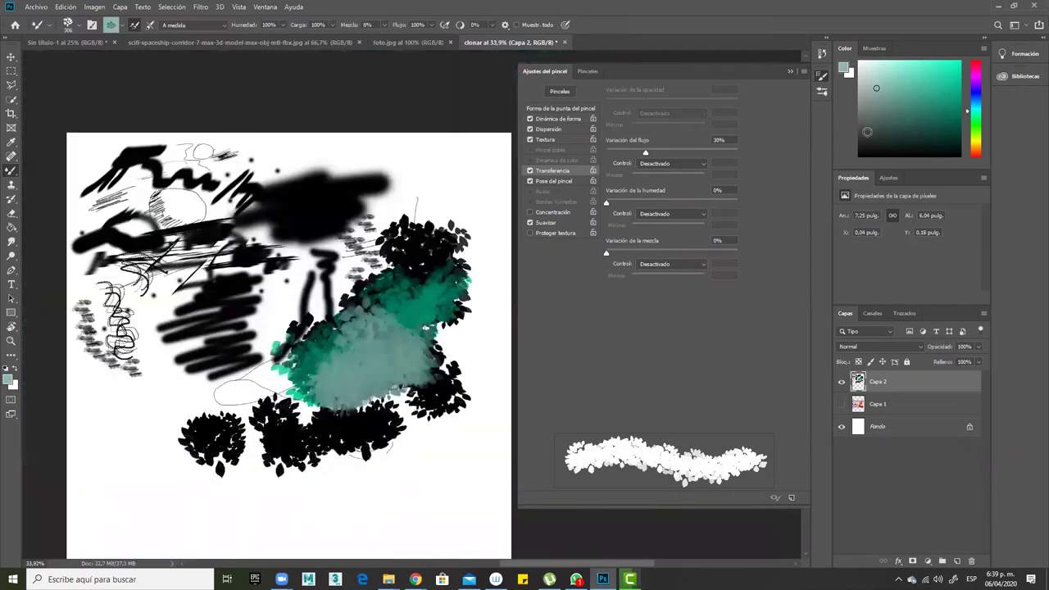
# - Paint a grey cloud above the top bush with a cloud brush, stretching it left over the black smear
pyautogui.click(895, 118)
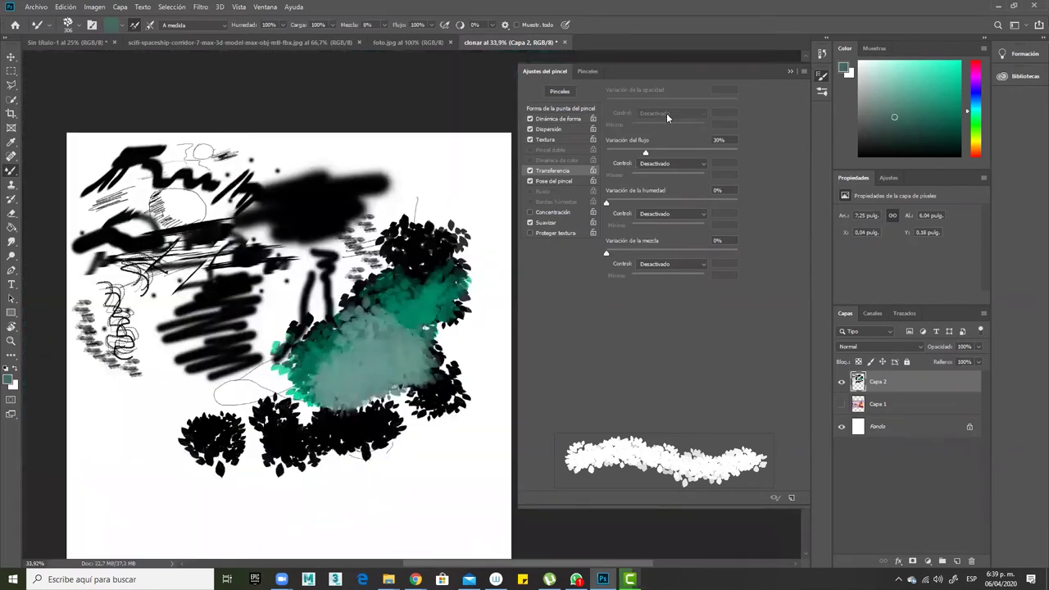
pyautogui.click(594, 72)
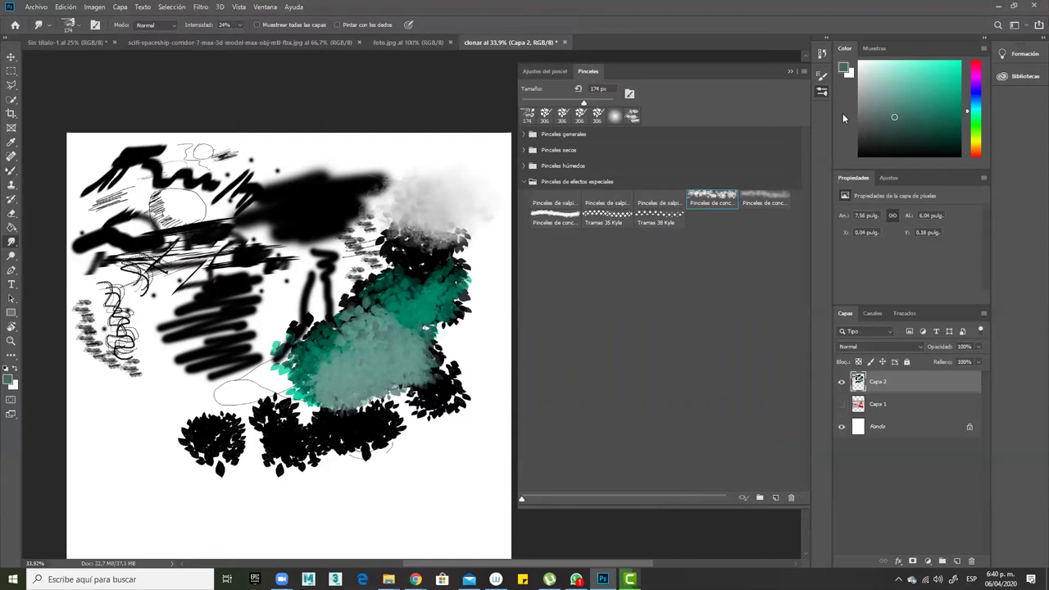
pyautogui.click(932, 125)
pyautogui.moveTo(410, 246)
pyautogui.mouseDown()
pyautogui.moveTo(459, 215)
pyautogui.moveTo(373, 209)
pyautogui.mouseUp()
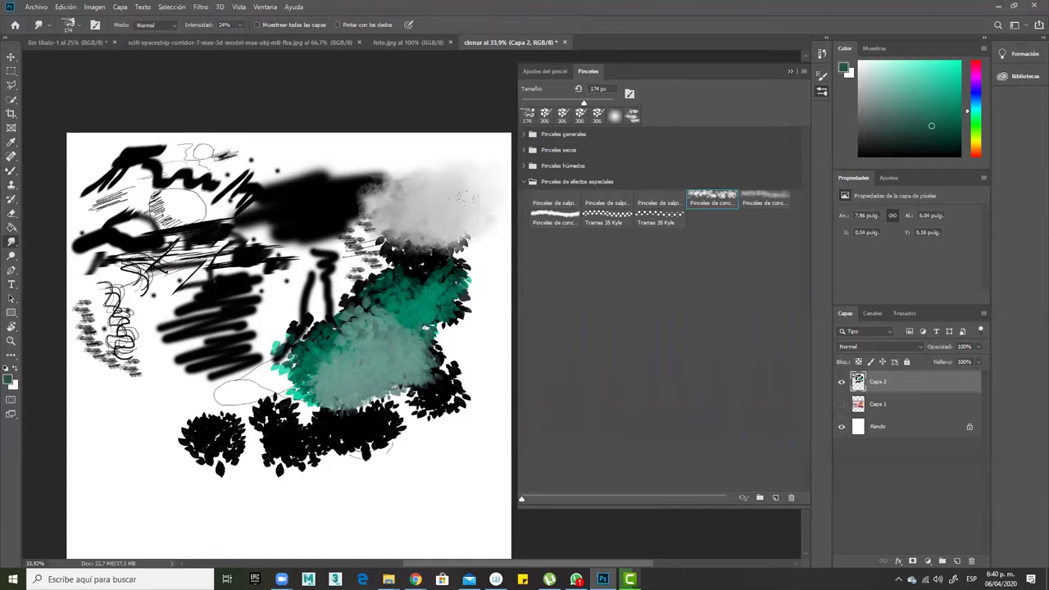
pyautogui.click(756, 202)
pyautogui.click(432, 184)
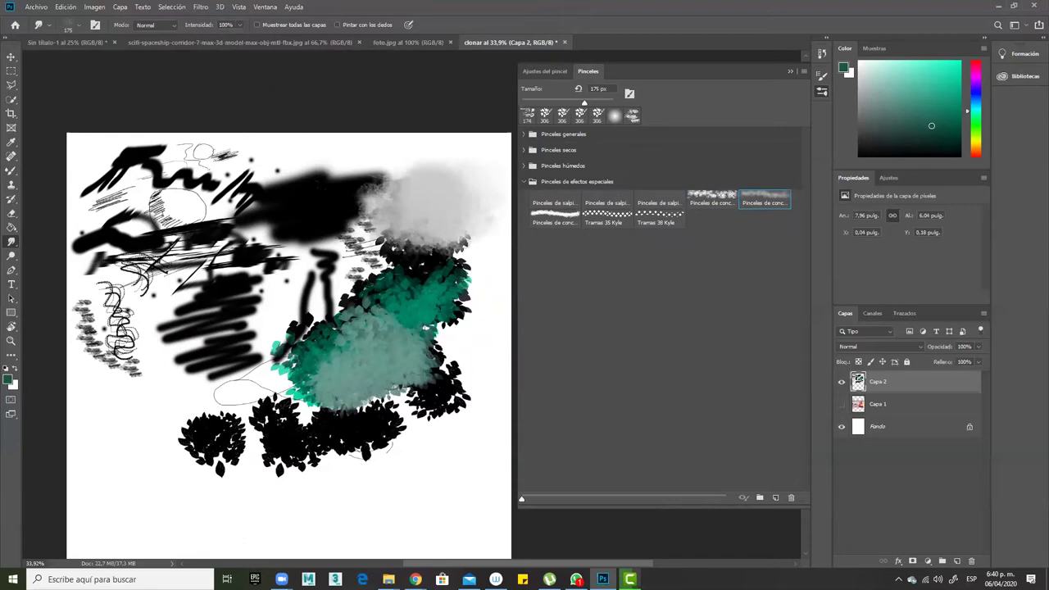
pyautogui.moveTo(408, 174); pyautogui.dragTo(256, 182)
# - Add a dark grey-teal speckled dab to the cloud, then set the colour to a light saturated purple
pyautogui.click(915, 145)
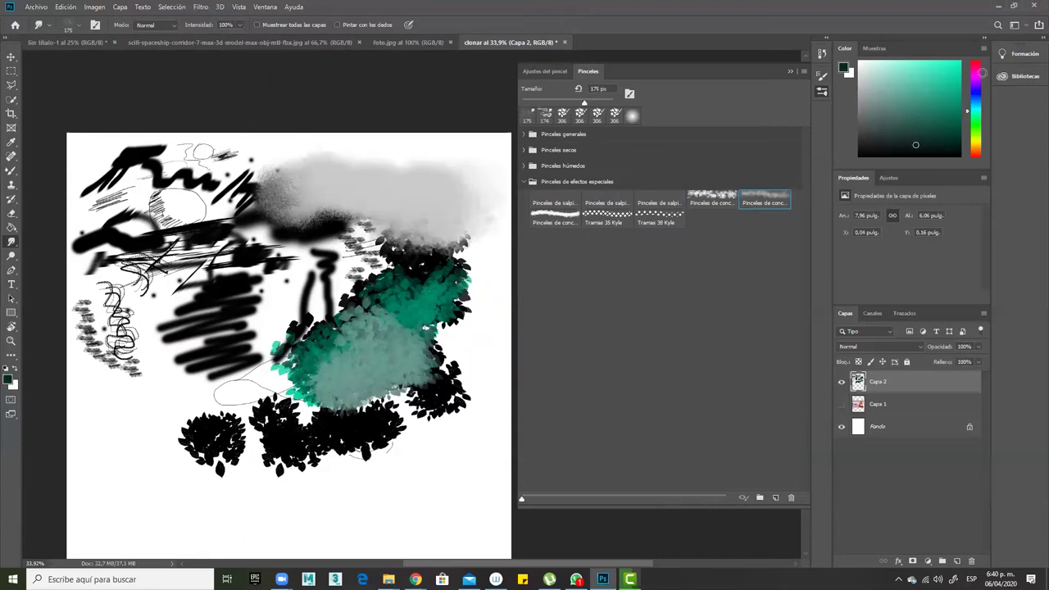
pyautogui.click(299, 199)
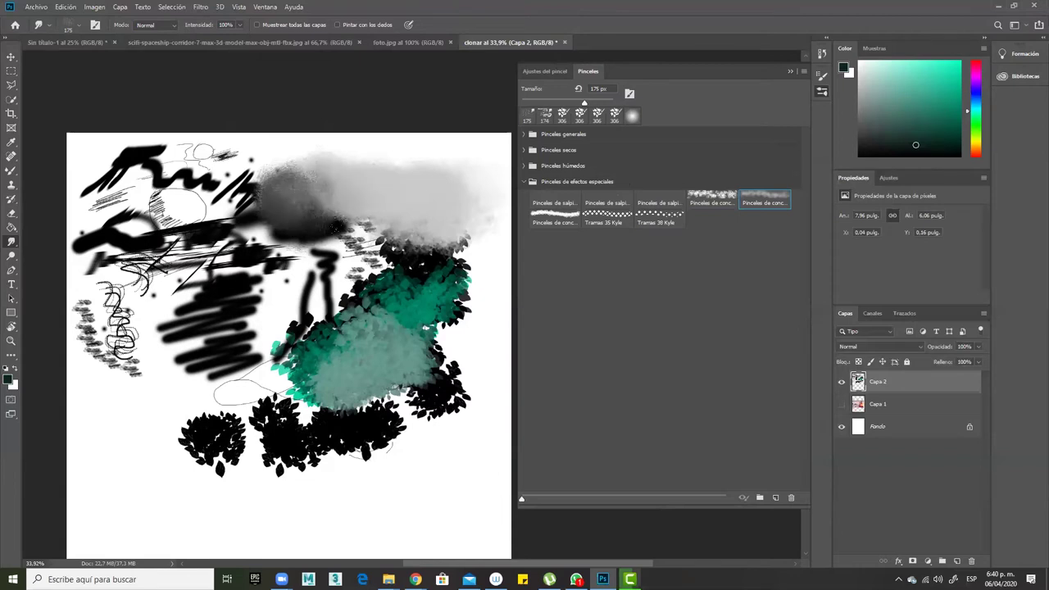
pyautogui.click(969, 78)
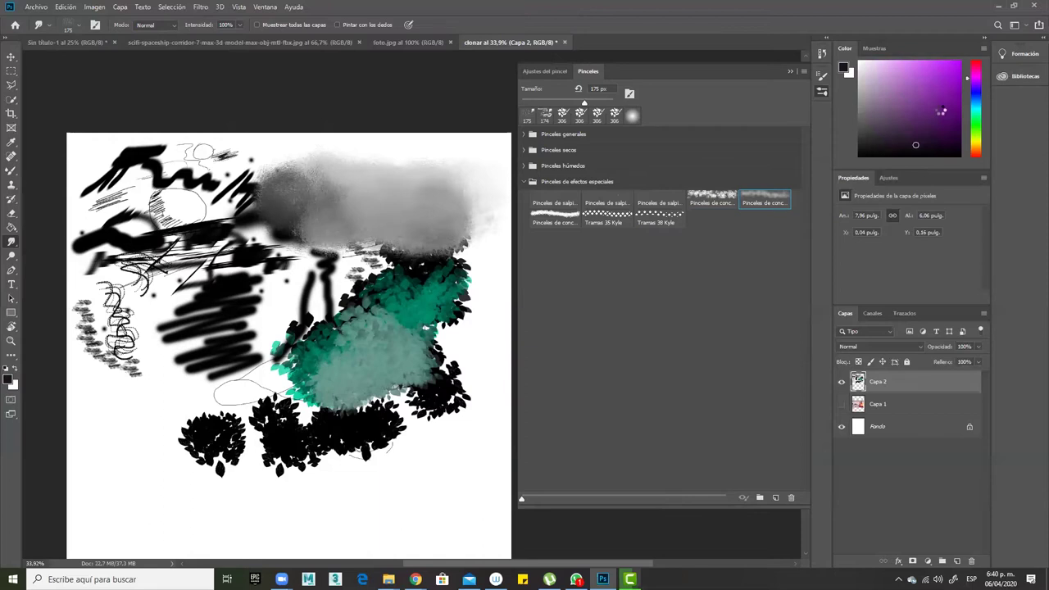
pyautogui.click(958, 76)
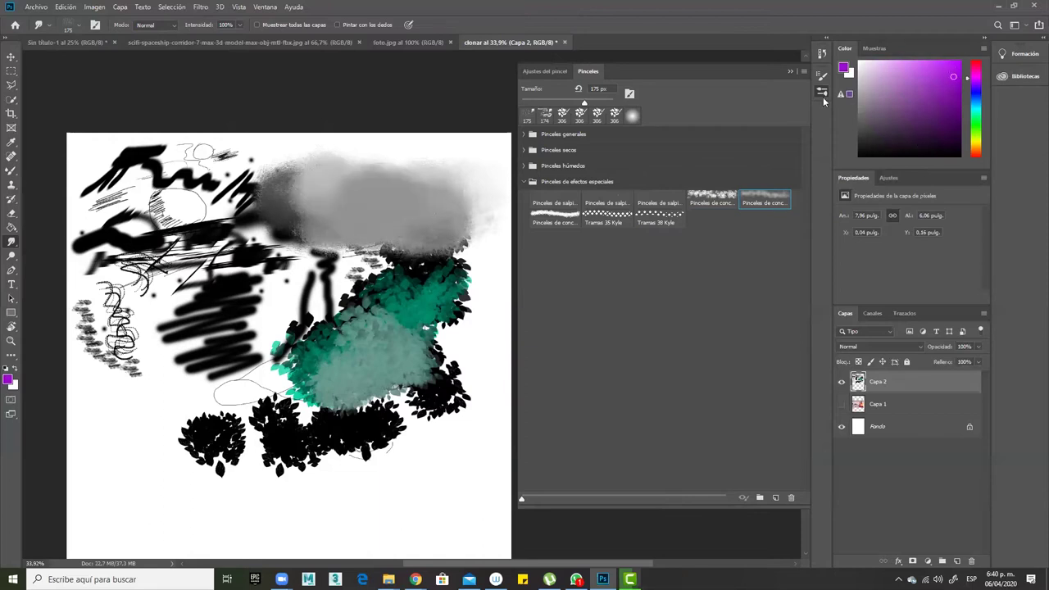
pyautogui.click(939, 65)
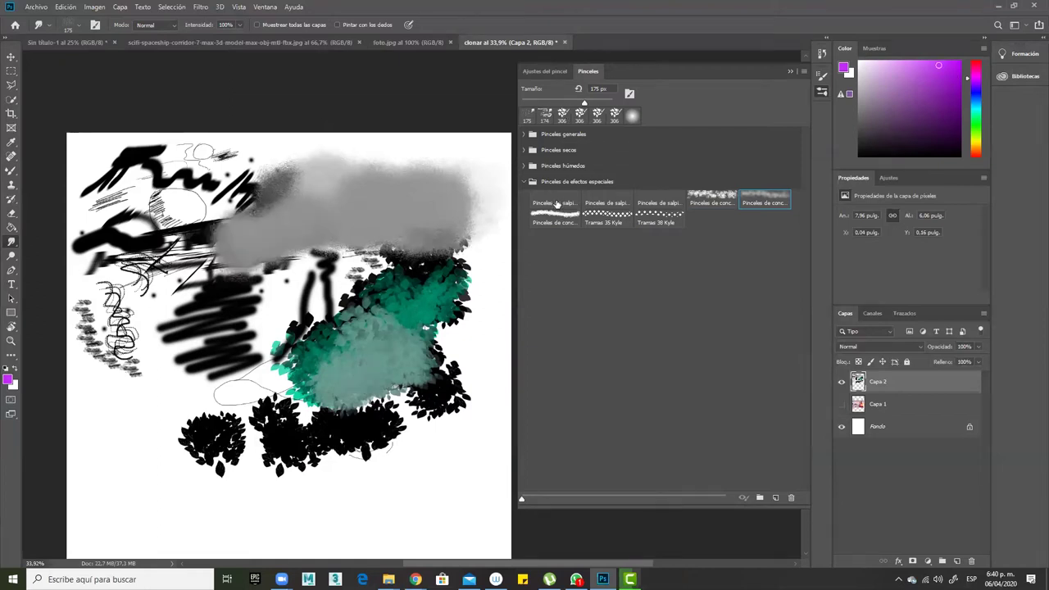
# - Use the first Special Effects splatter brush to scatter purple over the grey cloud and upper-right edges
pyautogui.click(556, 204)
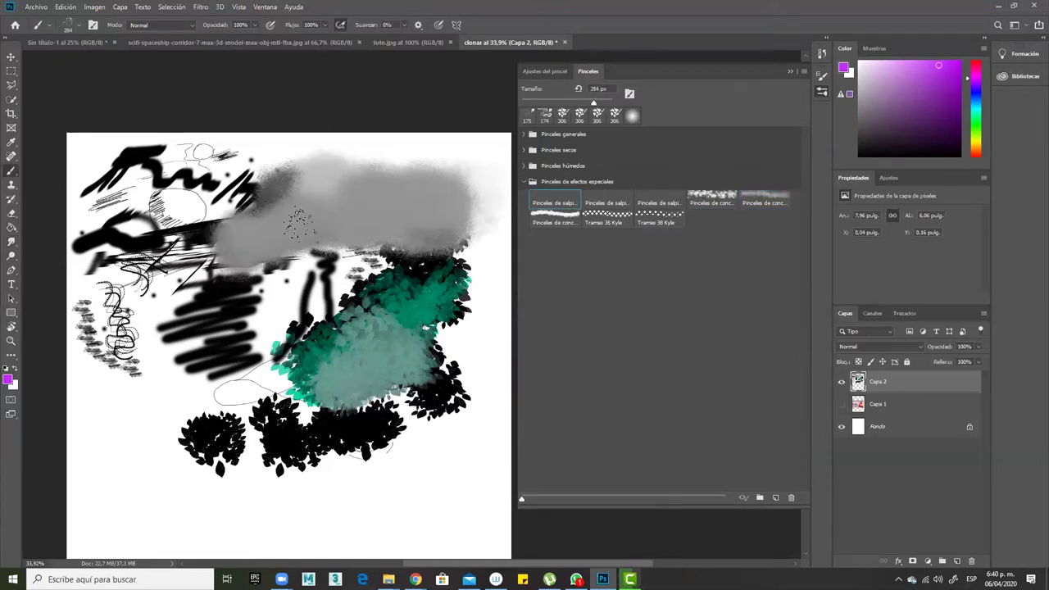
pyautogui.moveTo(300, 221)
pyautogui.mouseDown()
pyautogui.moveTo(336, 224)
pyautogui.moveTo(360, 266)
pyautogui.moveTo(426, 217)
pyautogui.mouseUp()
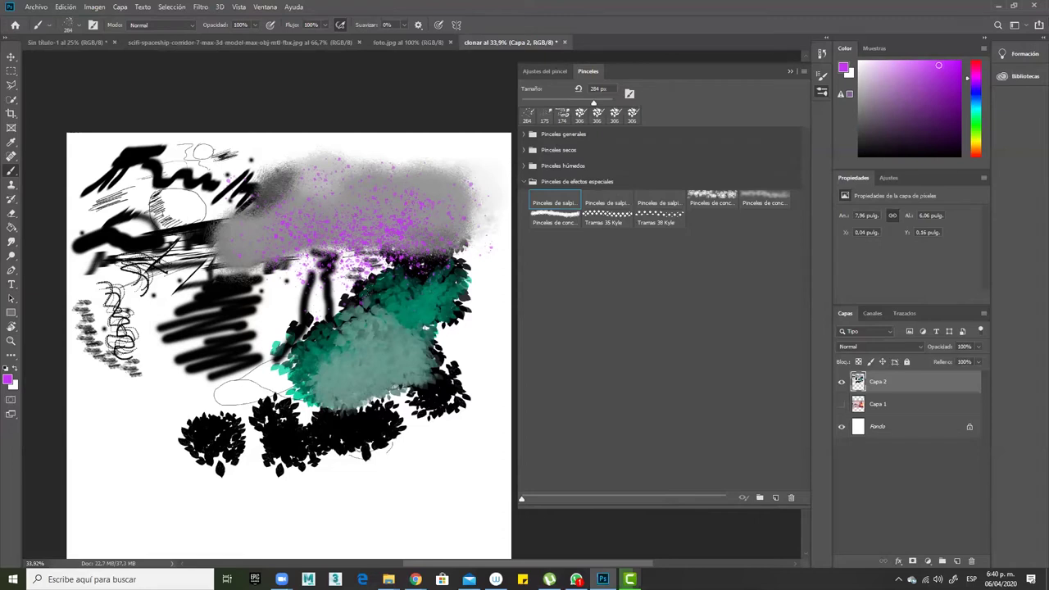
pyautogui.click(453, 334)
pyautogui.moveTo(456, 328); pyautogui.dragTo(502, 314)
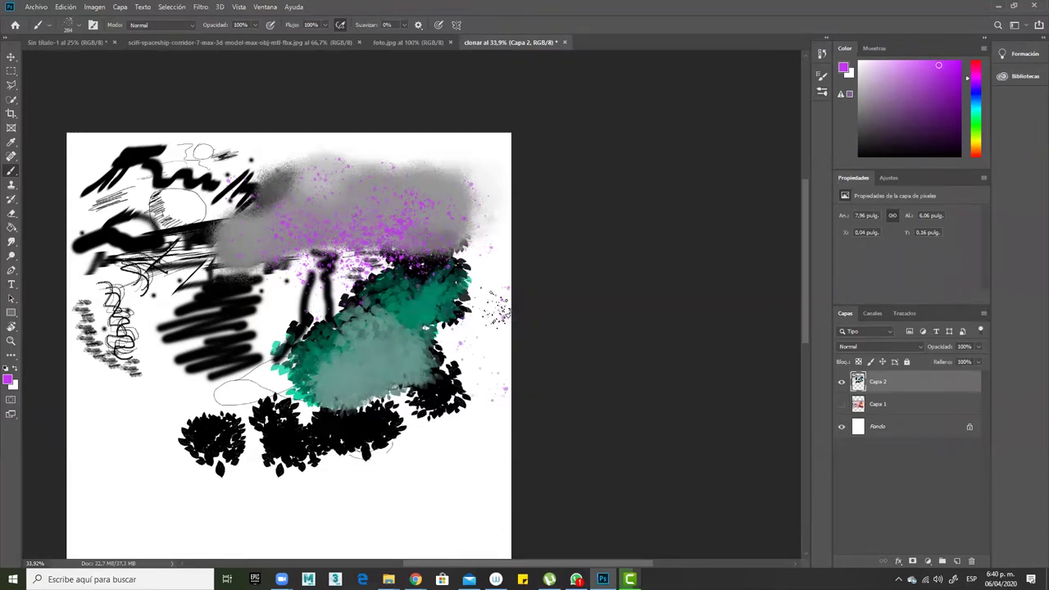
pyautogui.moveTo(478, 209); pyautogui.dragTo(500, 320)
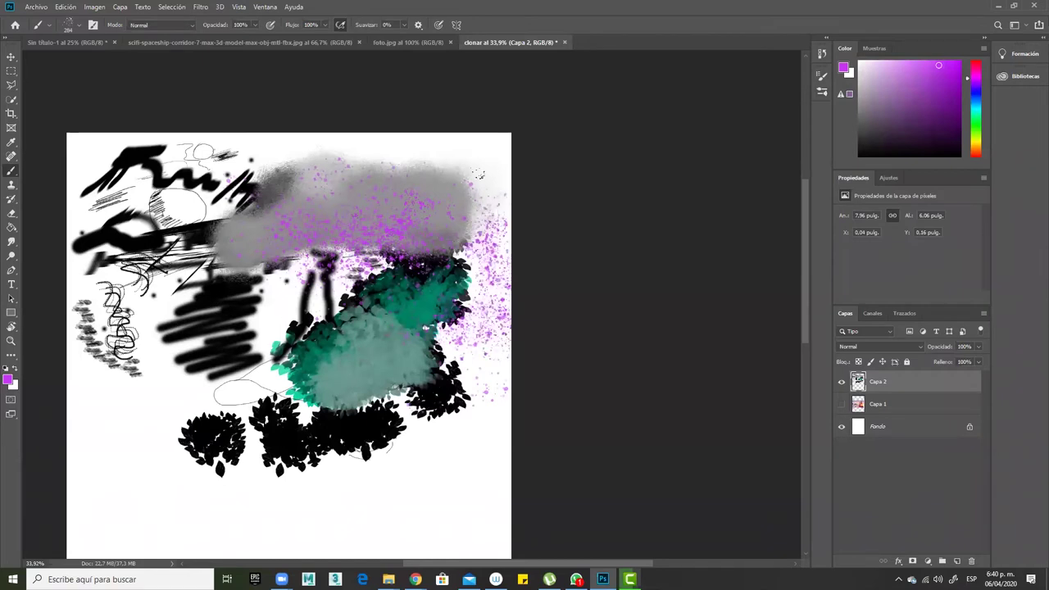
pyautogui.click(479, 174)
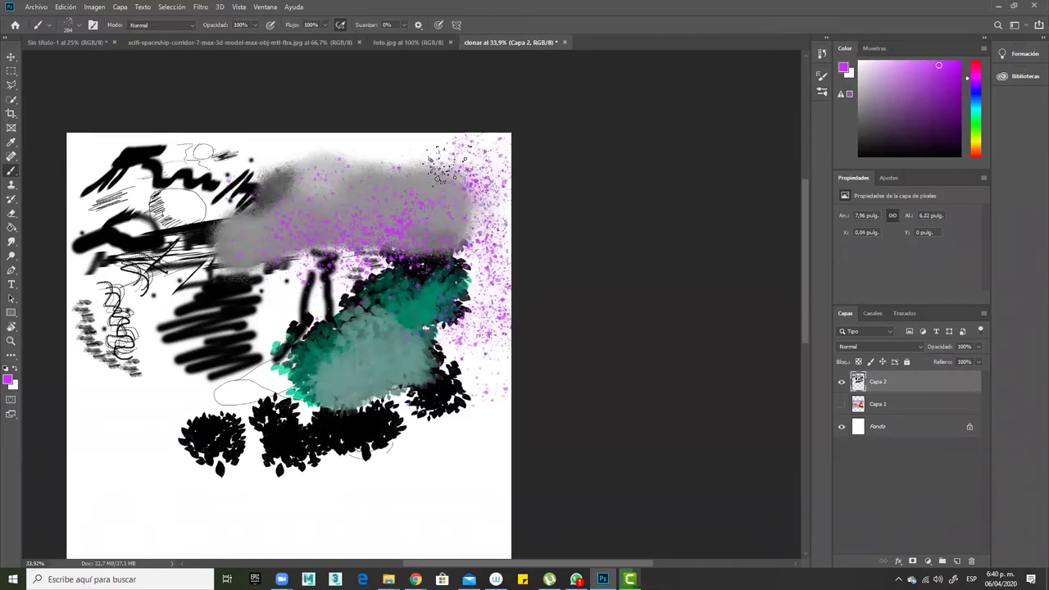
pyautogui.click(443, 220)
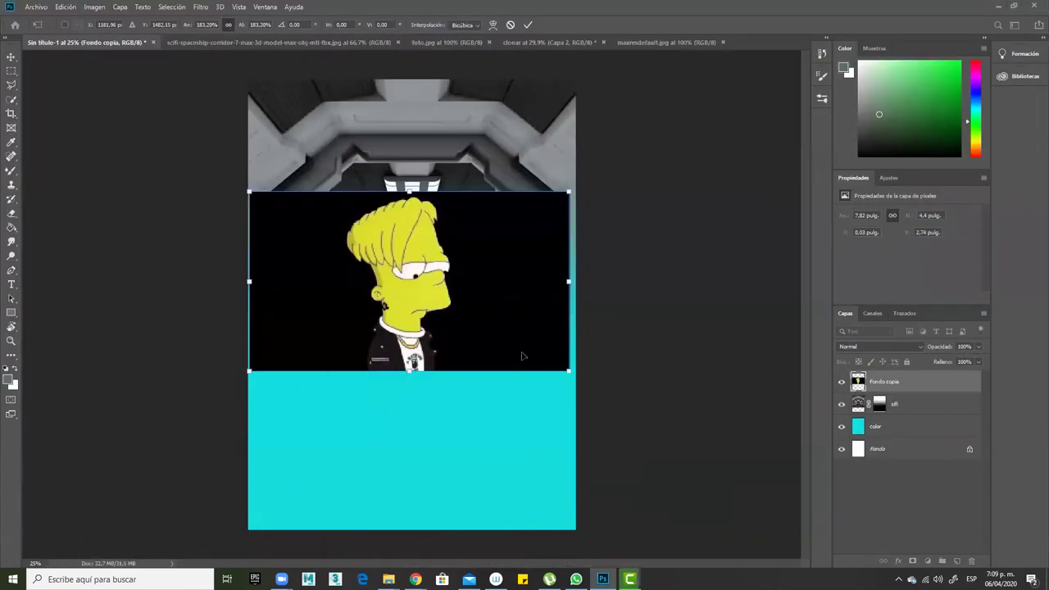
# - Nudge the Fondo copia character layer into position above the sci-fi corridor
pyautogui.moveTo(516, 352); pyautogui.dragTo(517, 352)
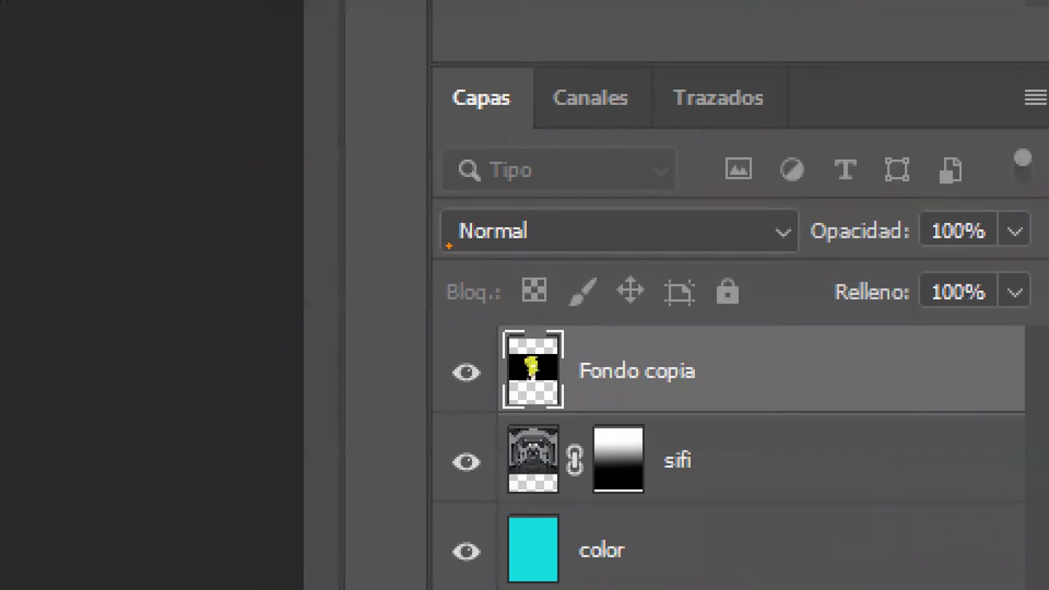
pyautogui.click(447, 245)
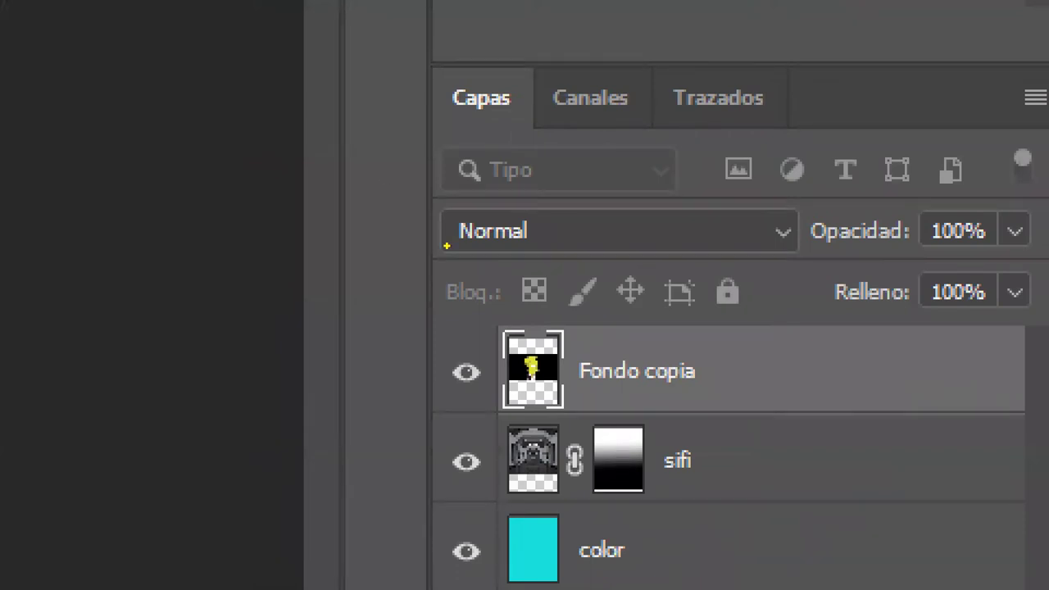
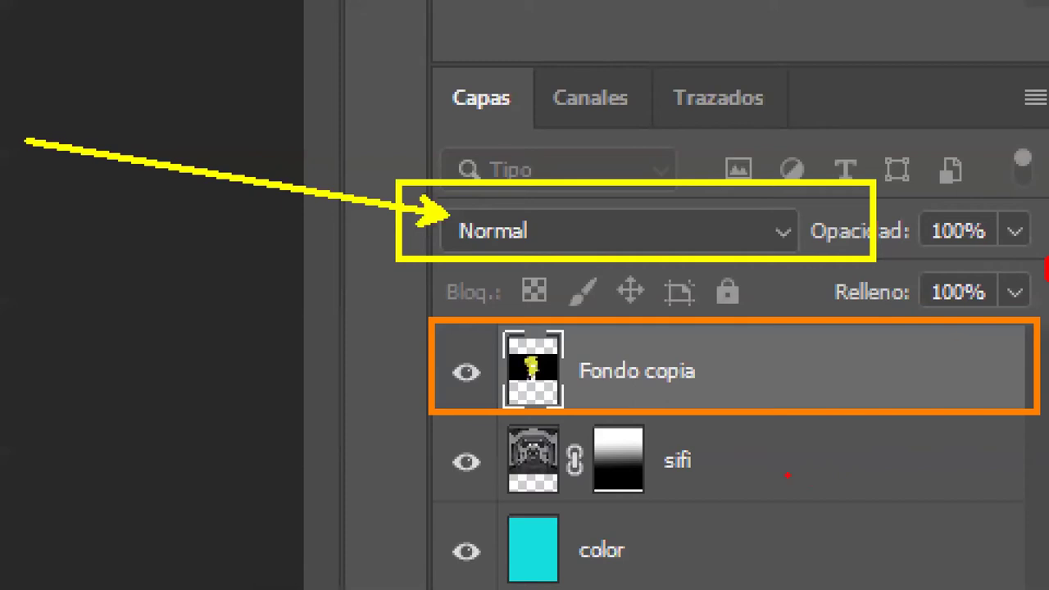
# - Resize the Fondo copia picture by dragging its transform handles
pyautogui.moveTo(777, 443)
pyautogui.mouseDown()
pyautogui.moveTo(802, 480)
pyautogui.moveTo(761, 508)
pyautogui.mouseUp()
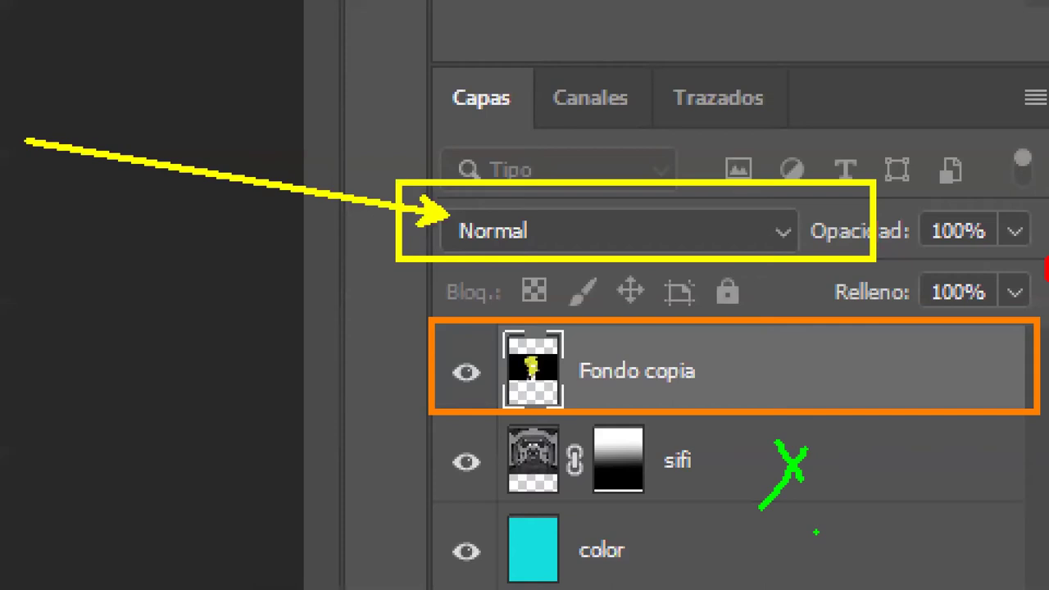
pyautogui.moveTo(816, 531); pyautogui.dragTo(830, 554)
pyautogui.moveTo(836, 517); pyautogui.dragTo(813, 560)
pyautogui.moveTo(884, 378); pyautogui.dragTo(835, 381)
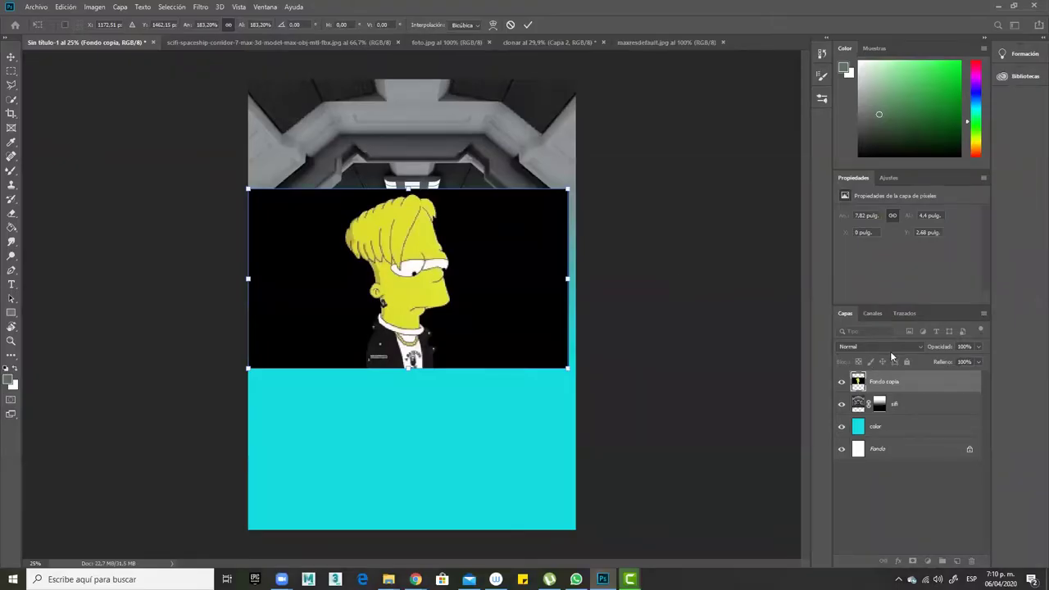
# - Try the Disolver, Oscurecer and Multiplicar blend modes on the Fondo copia layer
pyautogui.click(898, 346)
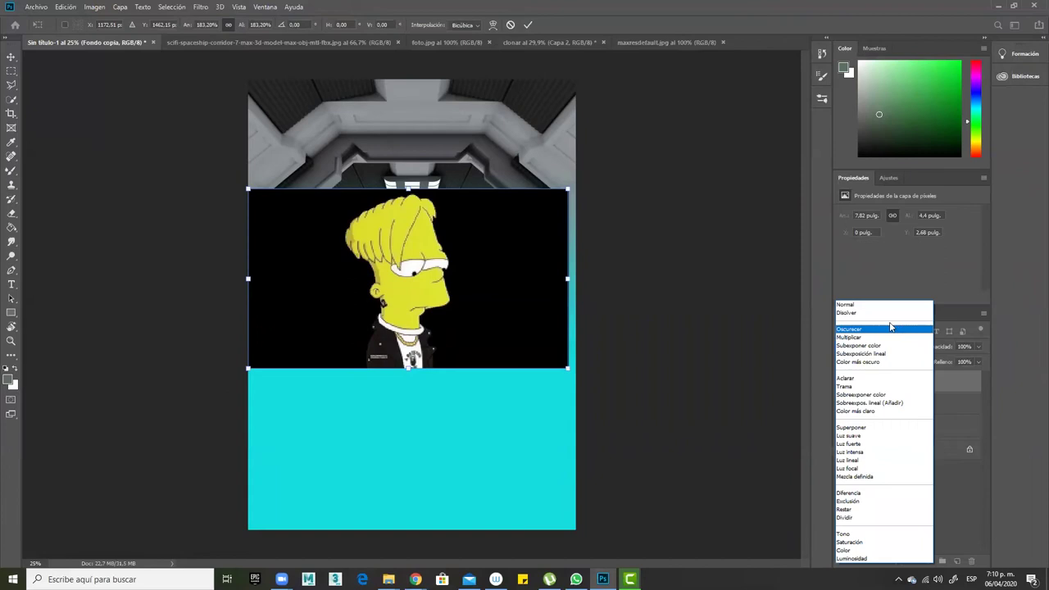
pyautogui.click(874, 313)
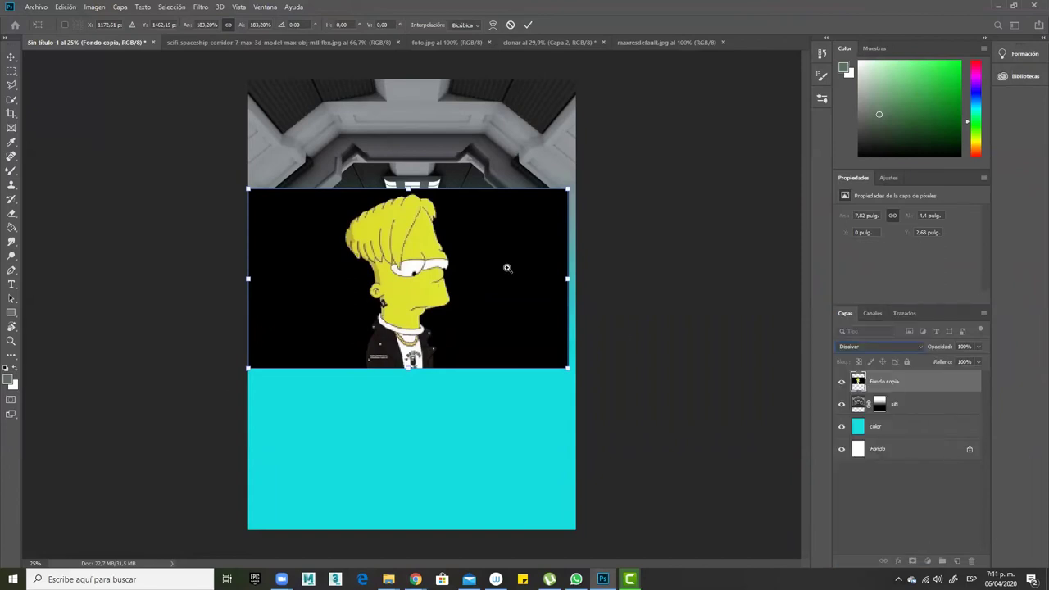
pyautogui.scroll(5, 497, 272)
pyautogui.scroll(3, 476, 279)
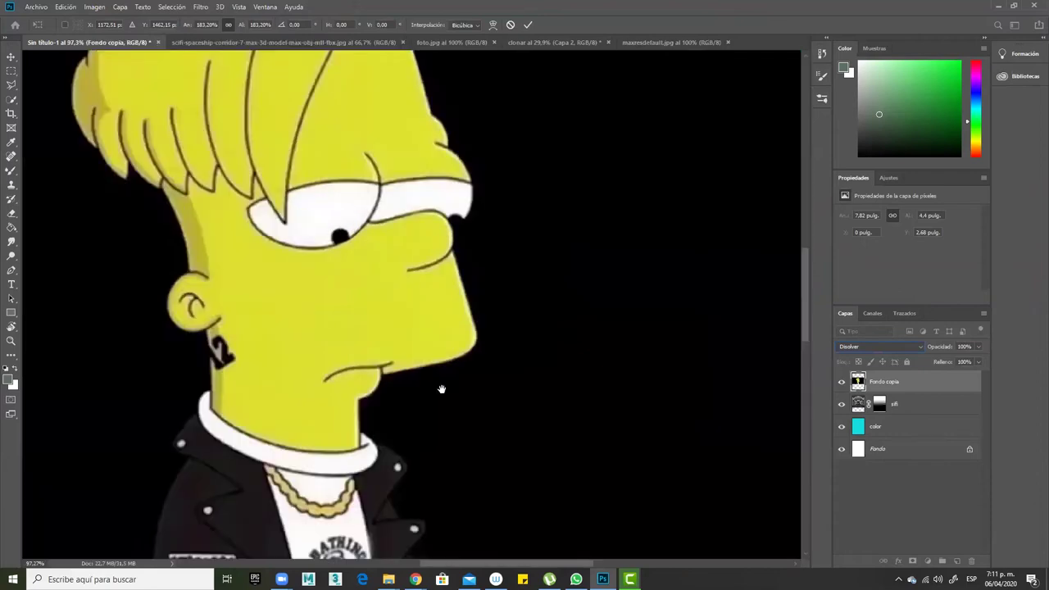
pyautogui.scroll(-2, 490, 341)
pyautogui.scroll(-2, 497, 340)
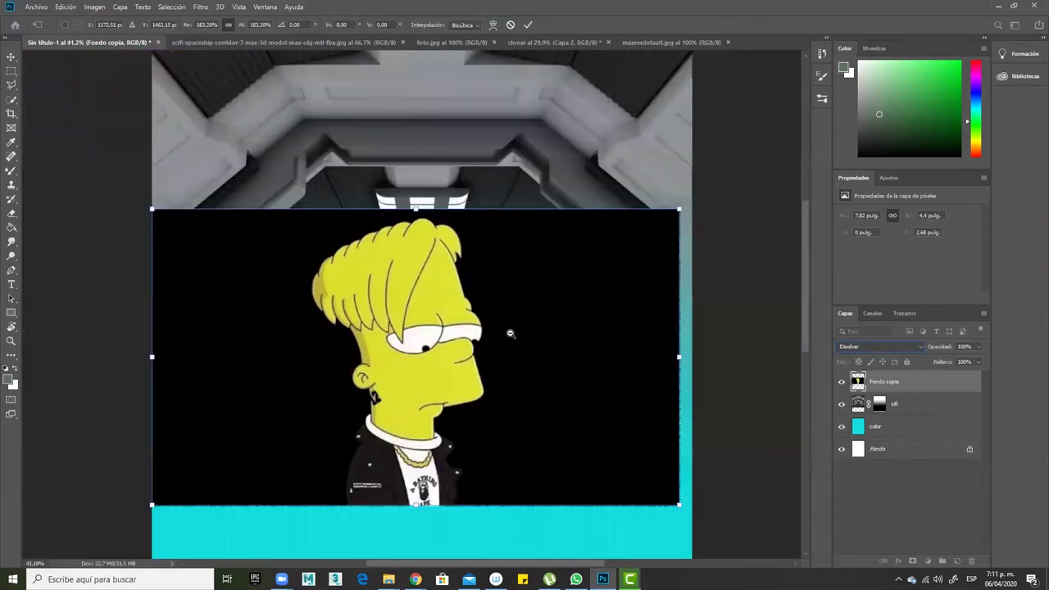
pyautogui.scroll(1, 510, 334)
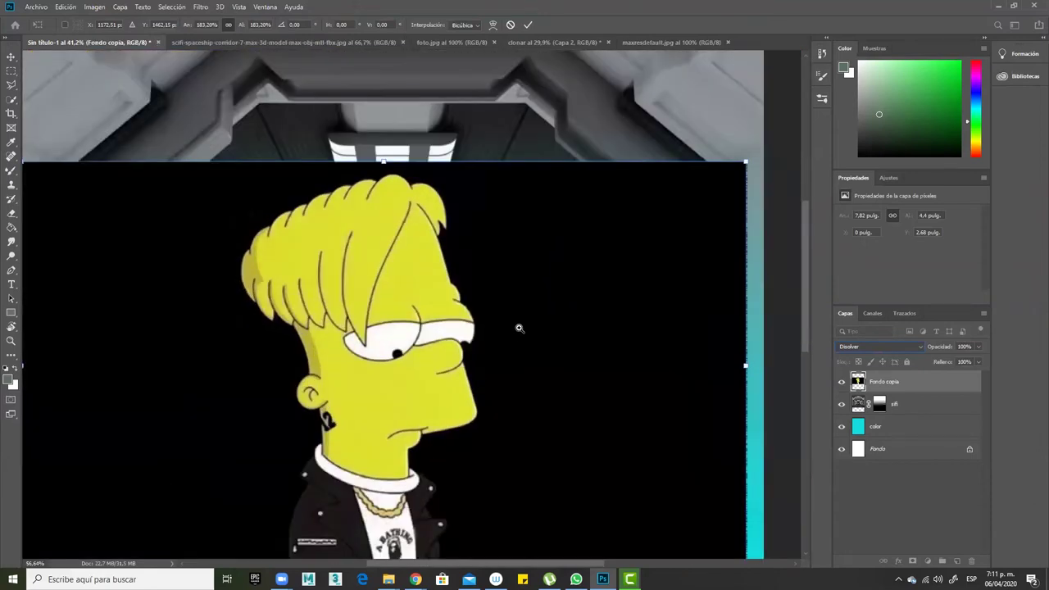
pyautogui.click(868, 341)
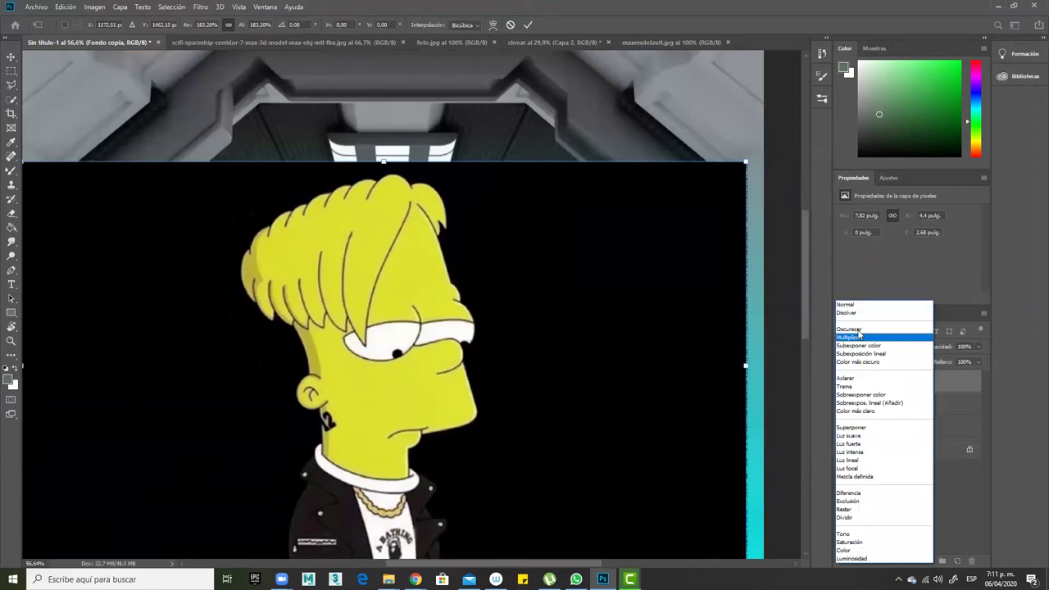
pyautogui.click(857, 330)
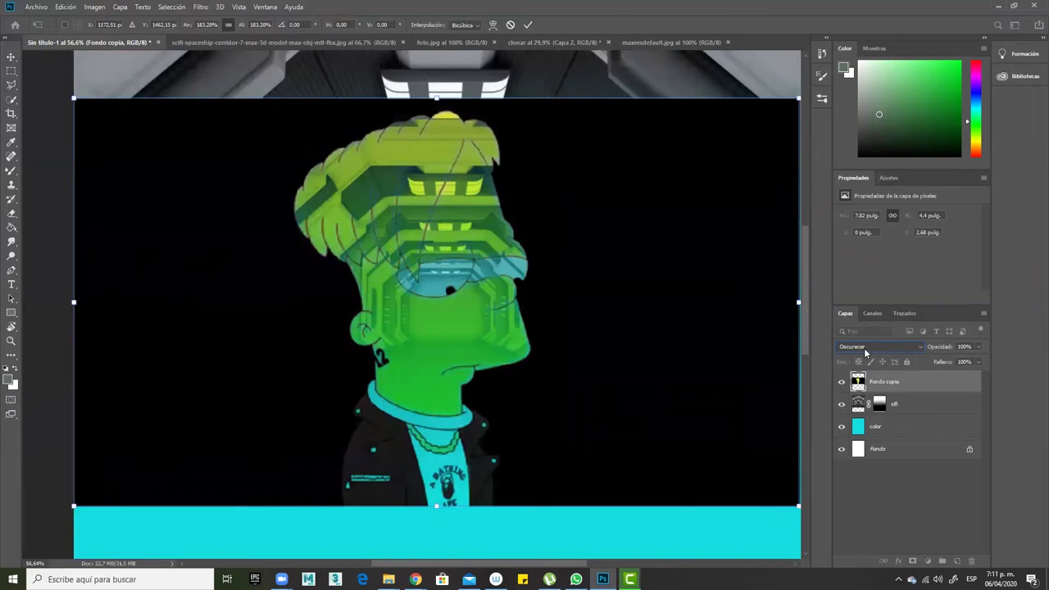
pyautogui.click(864, 348)
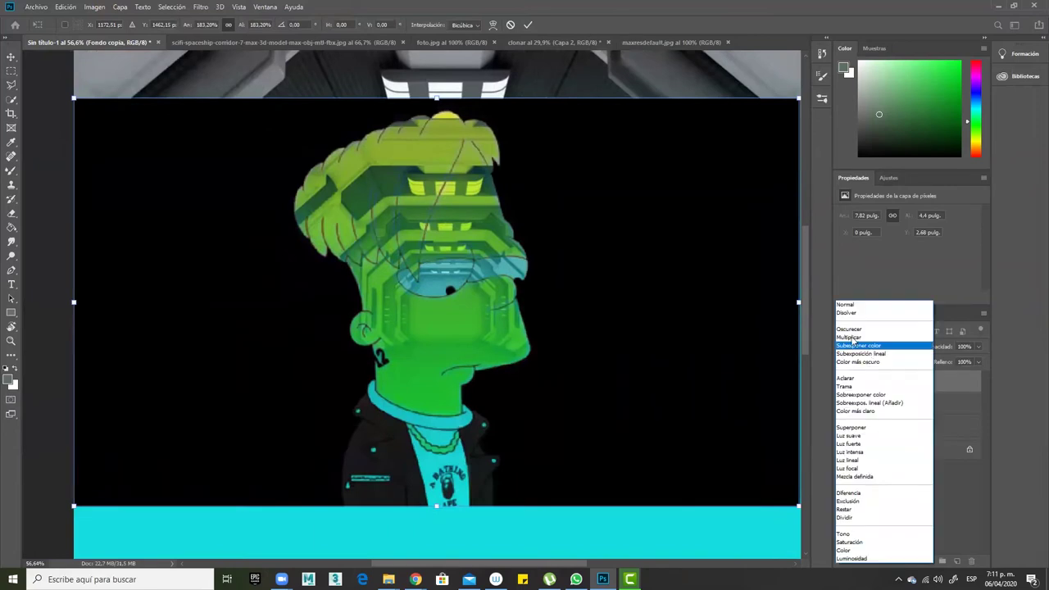
pyautogui.click(851, 337)
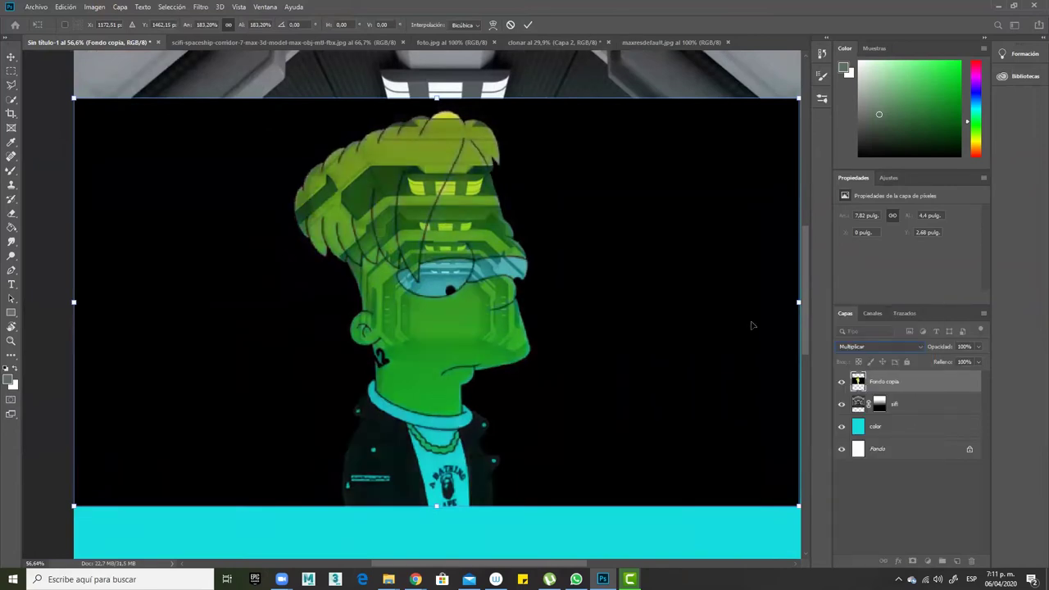
# - Try Subexposición lineal, Color más oscuro, Aclarar and Trama, then settle on Sobreexponer color
pyautogui.click(892, 346)
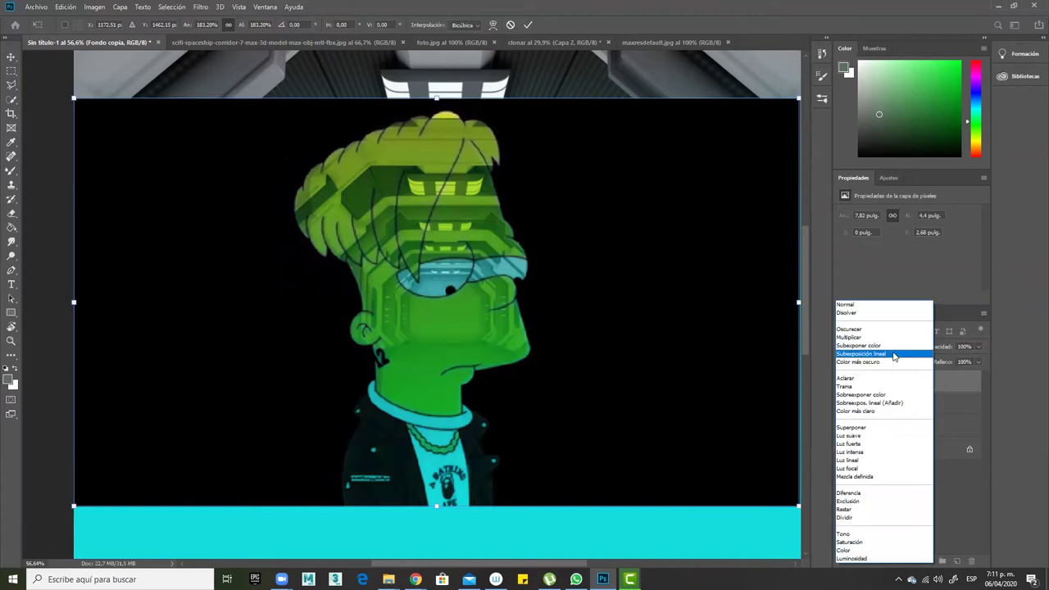
pyautogui.click(895, 355)
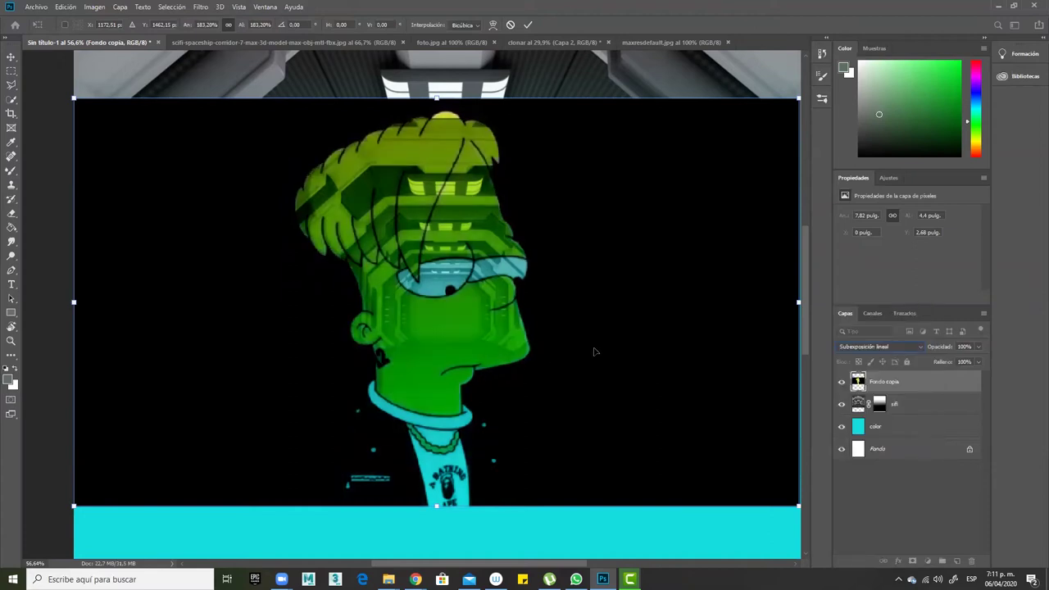
pyautogui.click(885, 350)
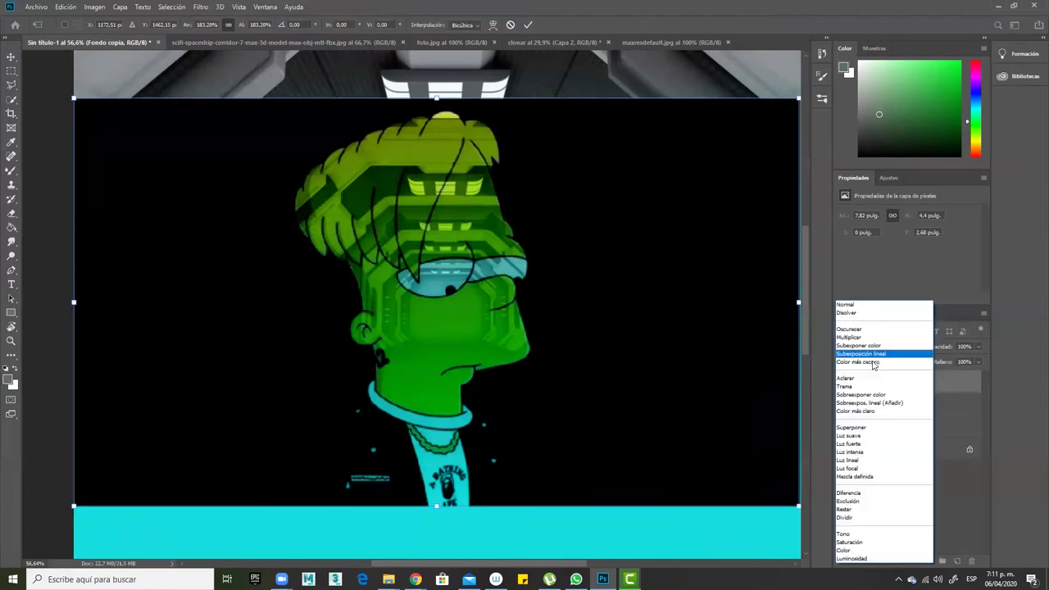
pyautogui.click(883, 347)
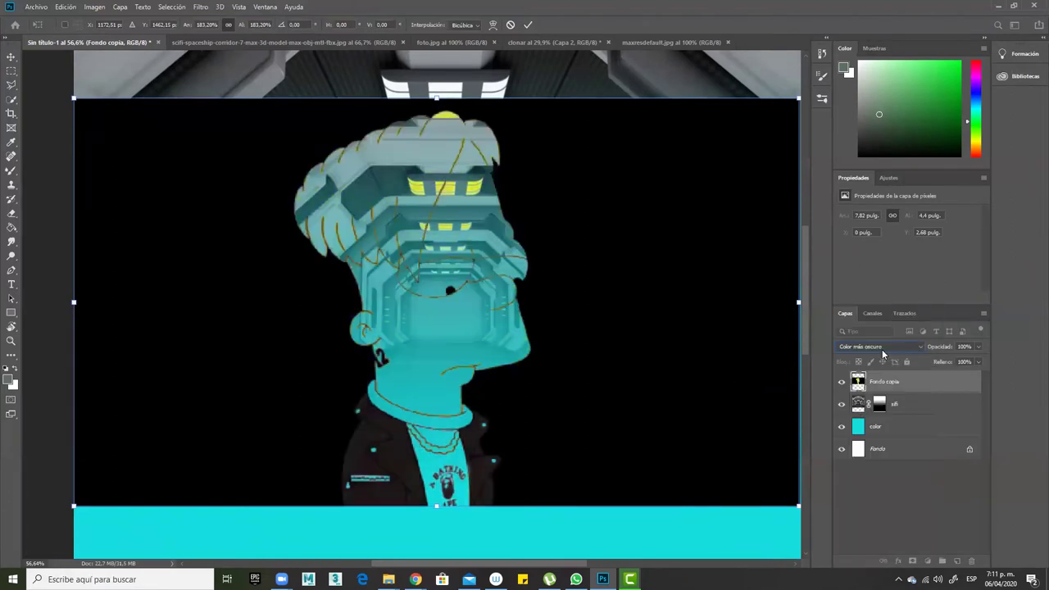
pyautogui.click(882, 350)
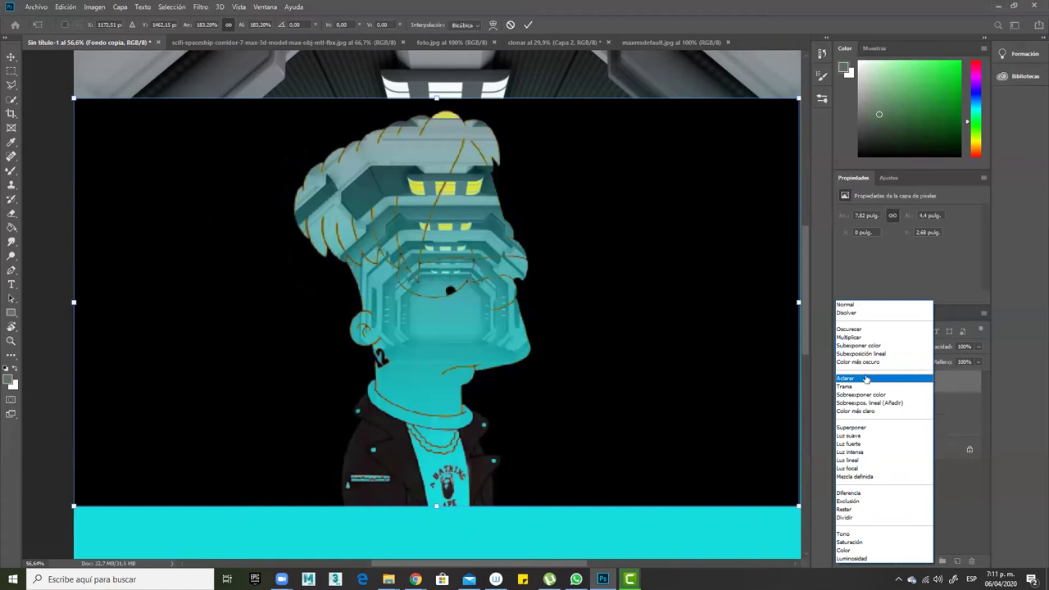
pyautogui.click(865, 378)
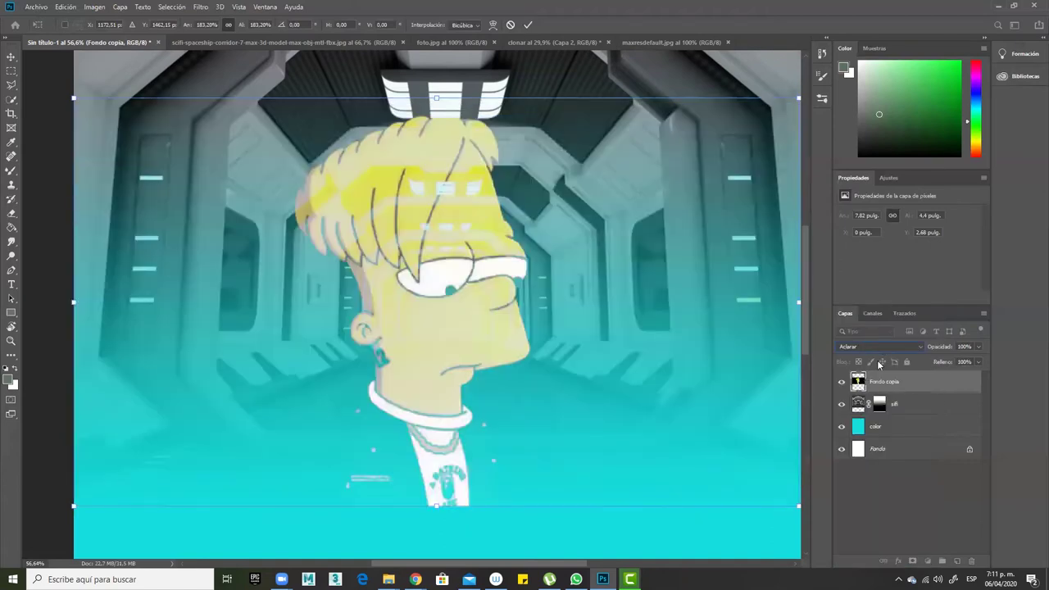
pyautogui.click(883, 348)
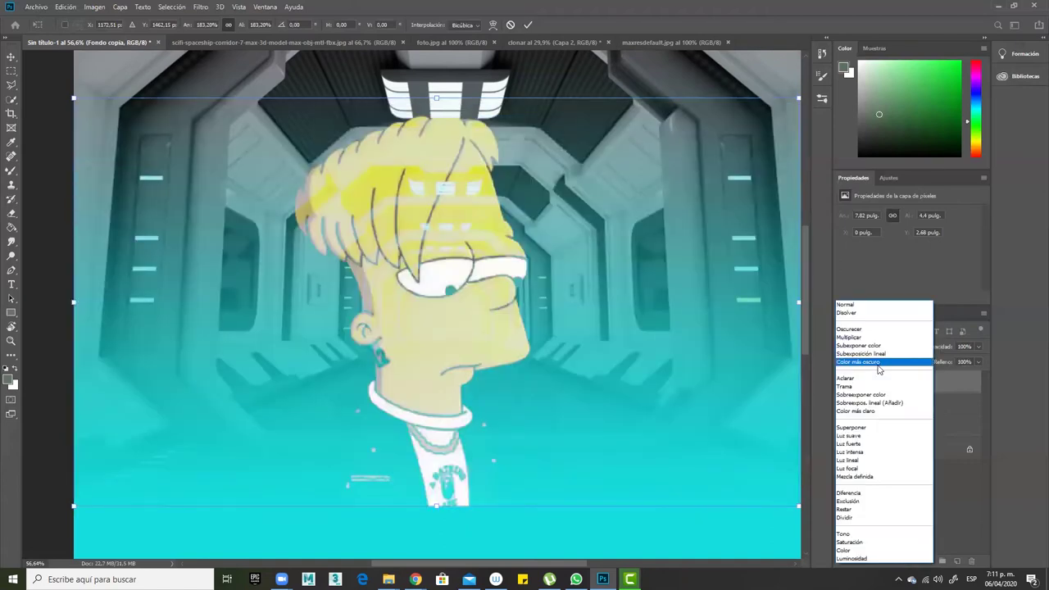
pyautogui.click(847, 386)
pyautogui.click(883, 348)
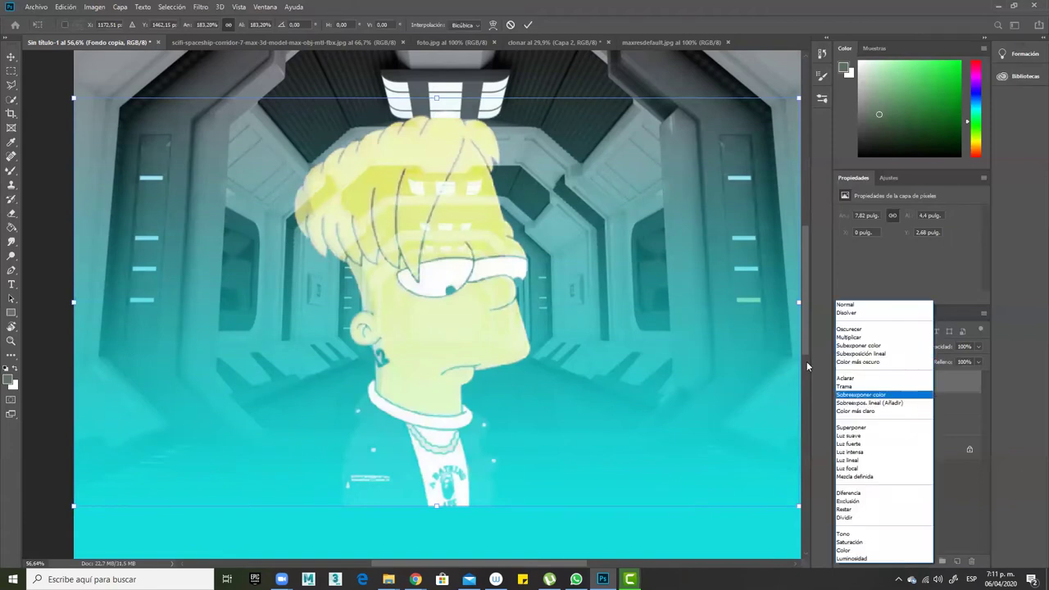
pyautogui.click(861, 394)
pyautogui.scroll(-3, 653, 399)
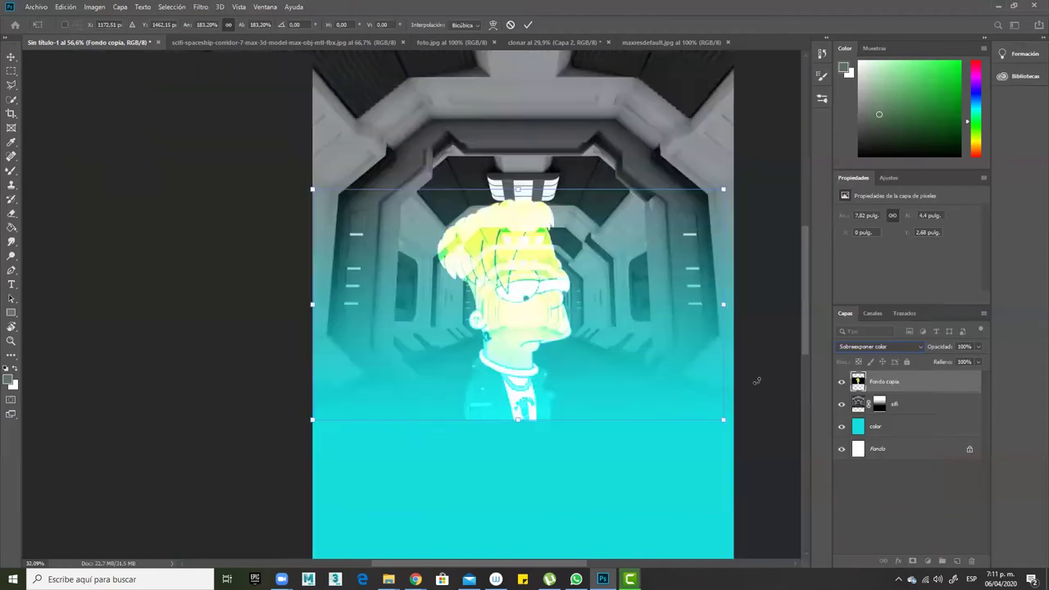
pyautogui.scroll(-1, 758, 384)
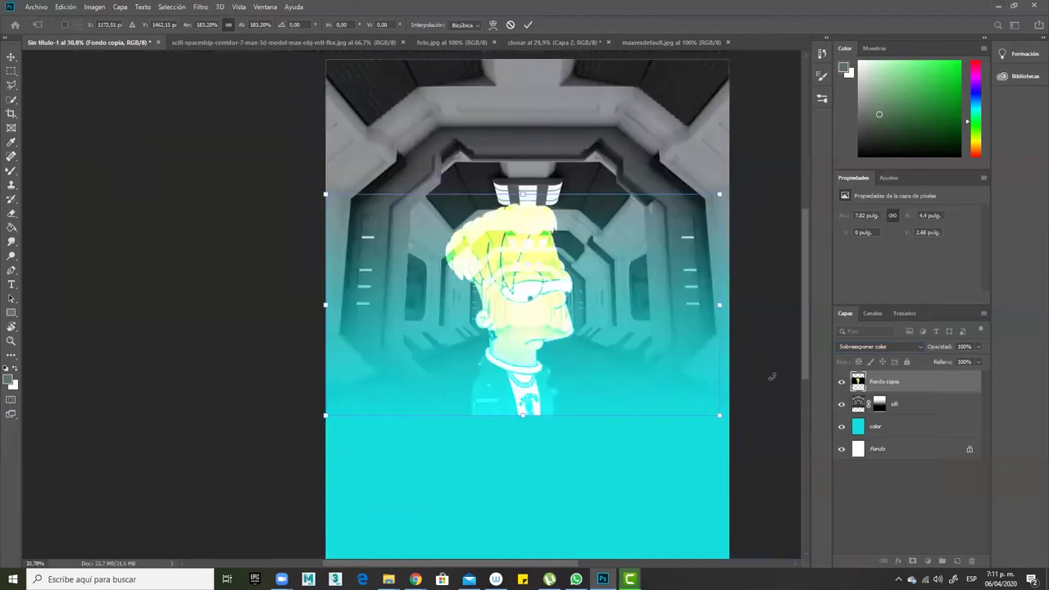
# - Cancel the pending resize, then scale the Bart picture up to about 7.83 × 4.39 in
pyautogui.press('Escape')
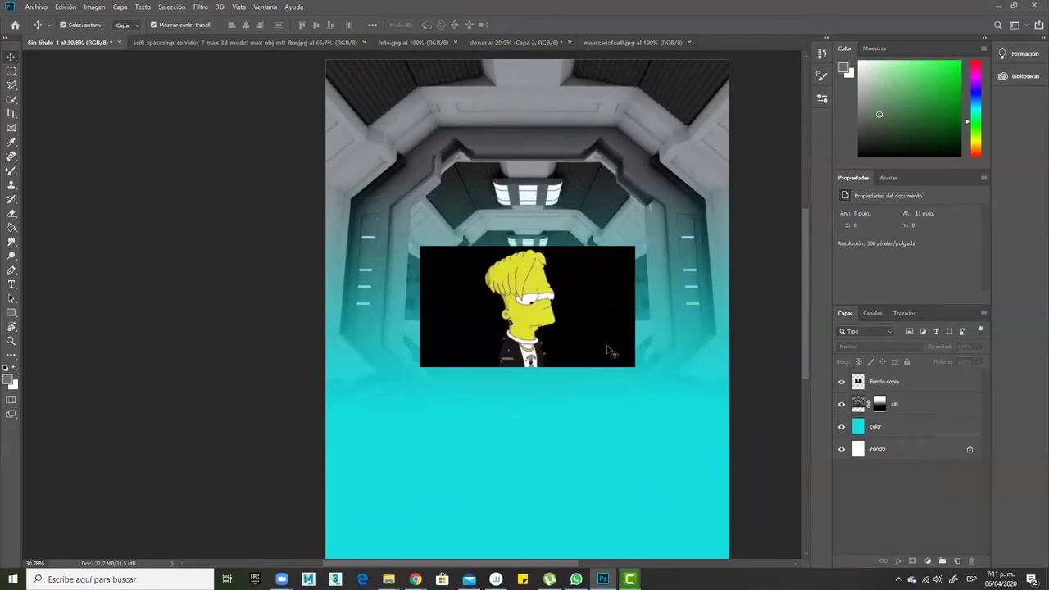
pyautogui.click(610, 351)
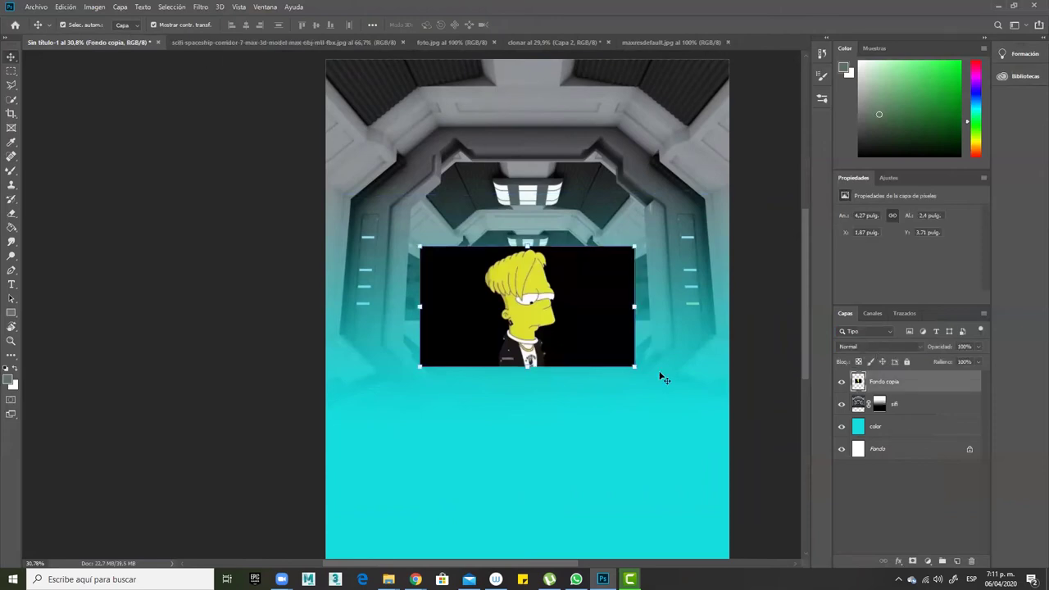
pyautogui.moveTo(635, 367)
pyautogui.mouseDown()
pyautogui.moveTo(695, 433)
pyautogui.moveTo(727, 419)
pyautogui.mouseUp()
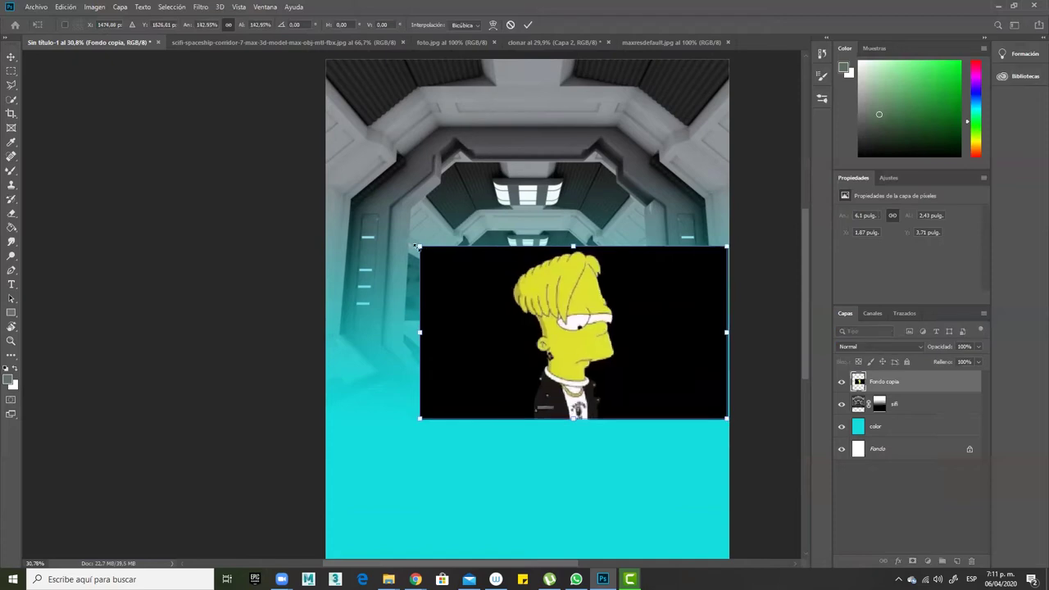
pyautogui.moveTo(414, 246); pyautogui.dragTo(334, 198)
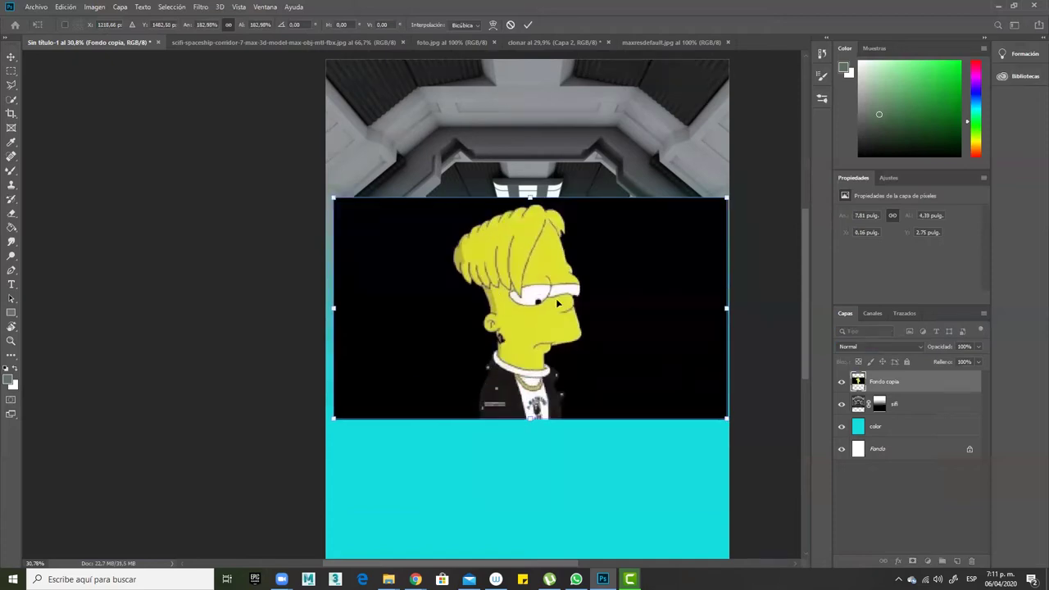
pyautogui.press('Return')
pyautogui.click(864, 350)
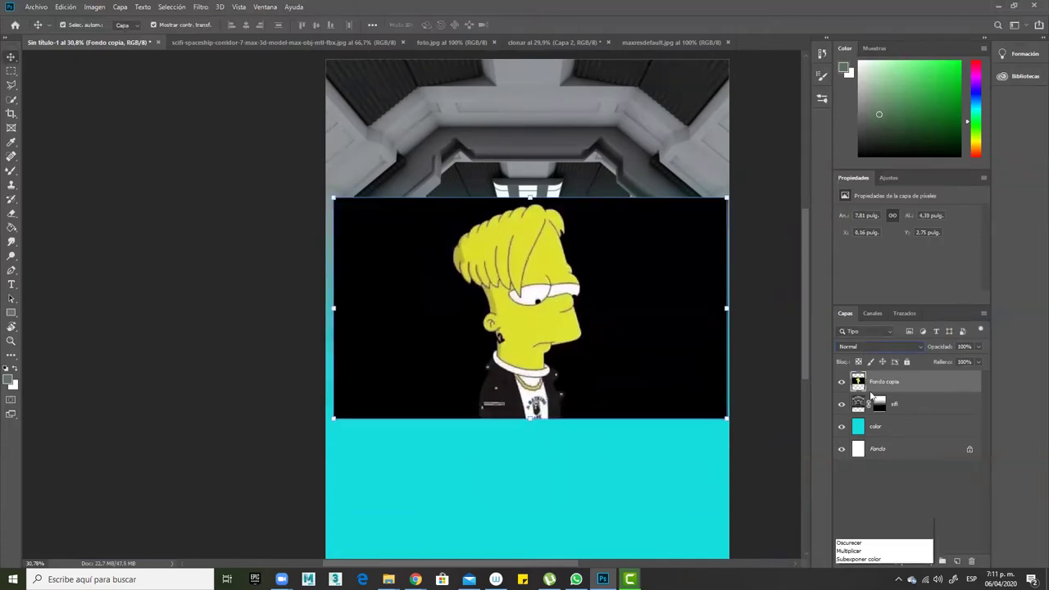
# - Apply Sobreexponer color to the character layer and keep it
pyautogui.click(890, 398)
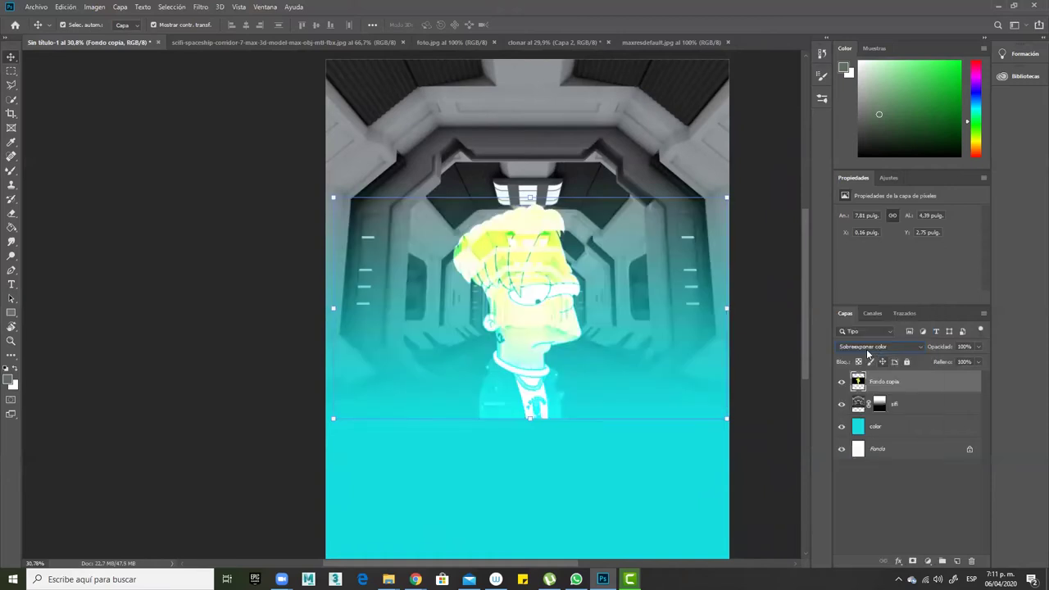
pyautogui.click(867, 348)
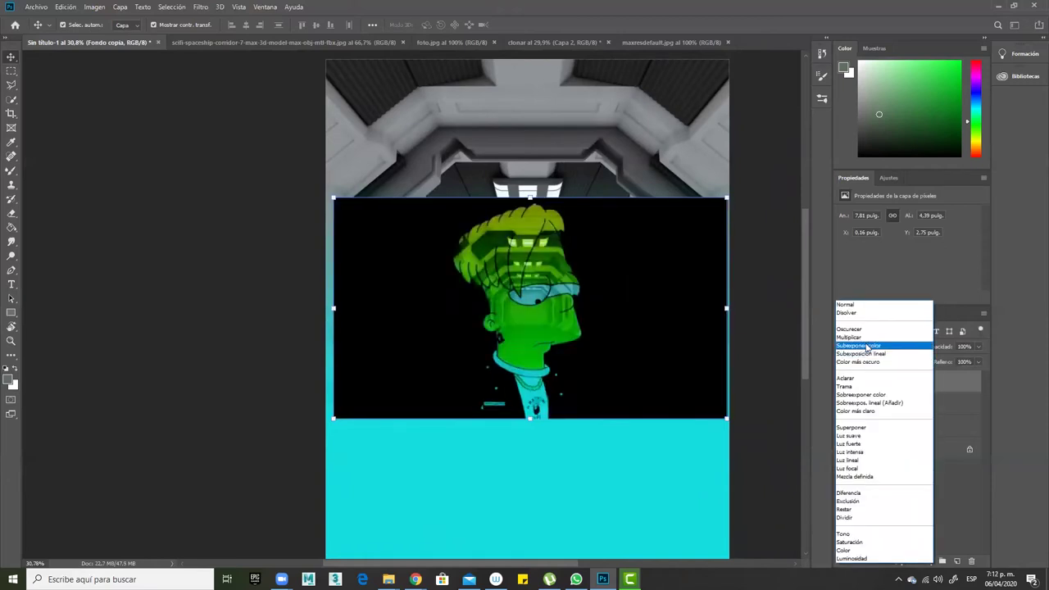
pyautogui.press('Escape')
pyautogui.scroll(5, 867, 347)
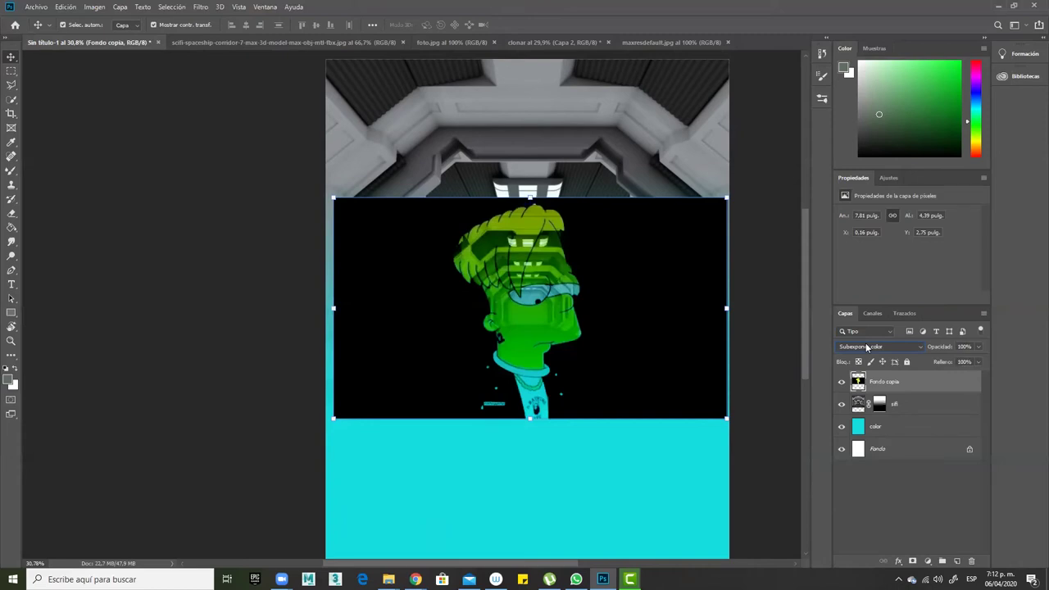
pyautogui.scroll(1, 867, 347)
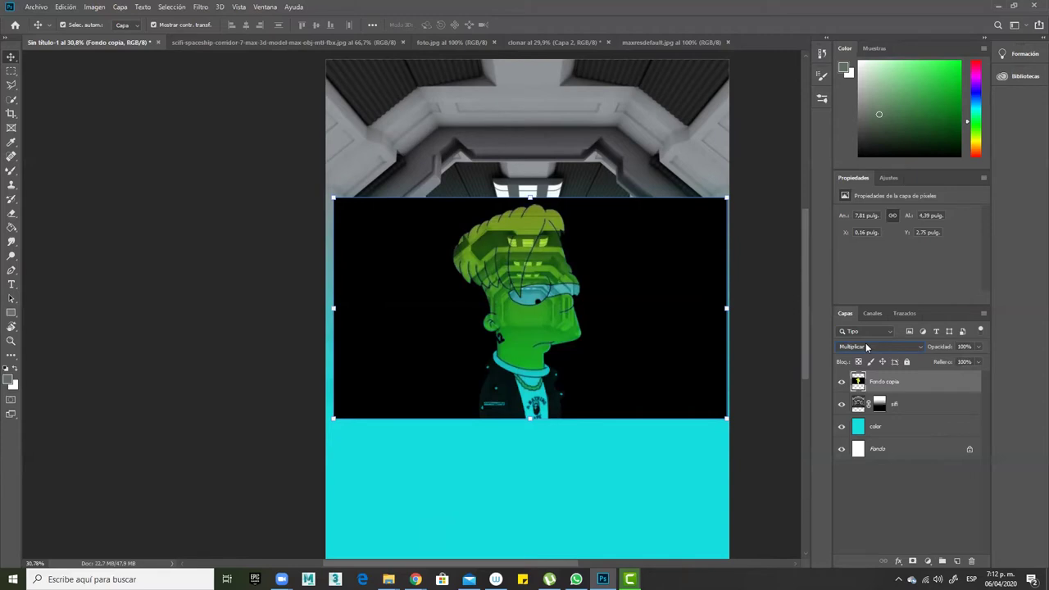
pyautogui.scroll(-1, 866, 343)
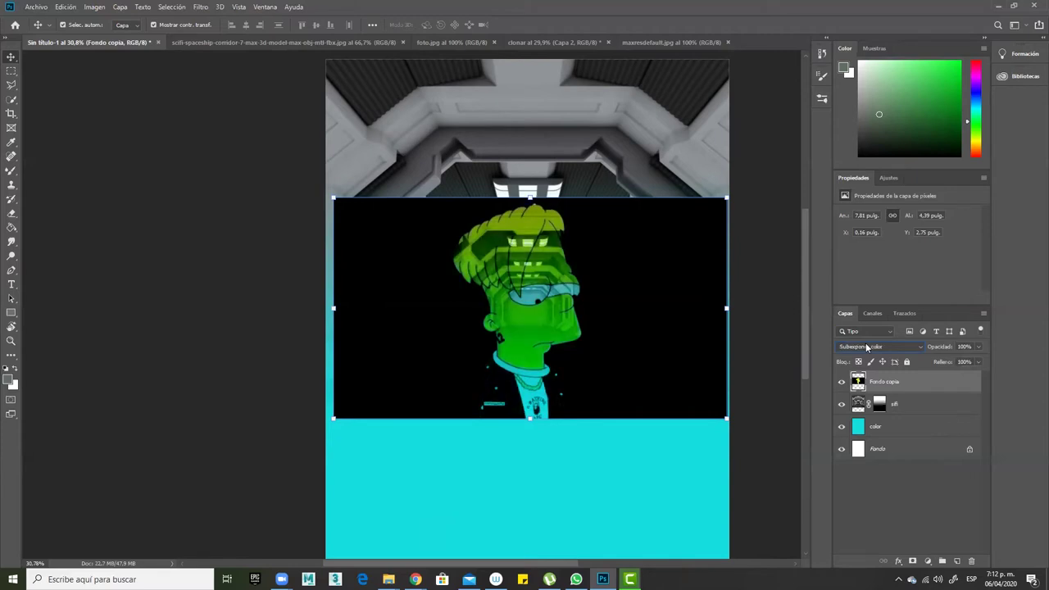
pyautogui.scroll(-1, 866, 343)
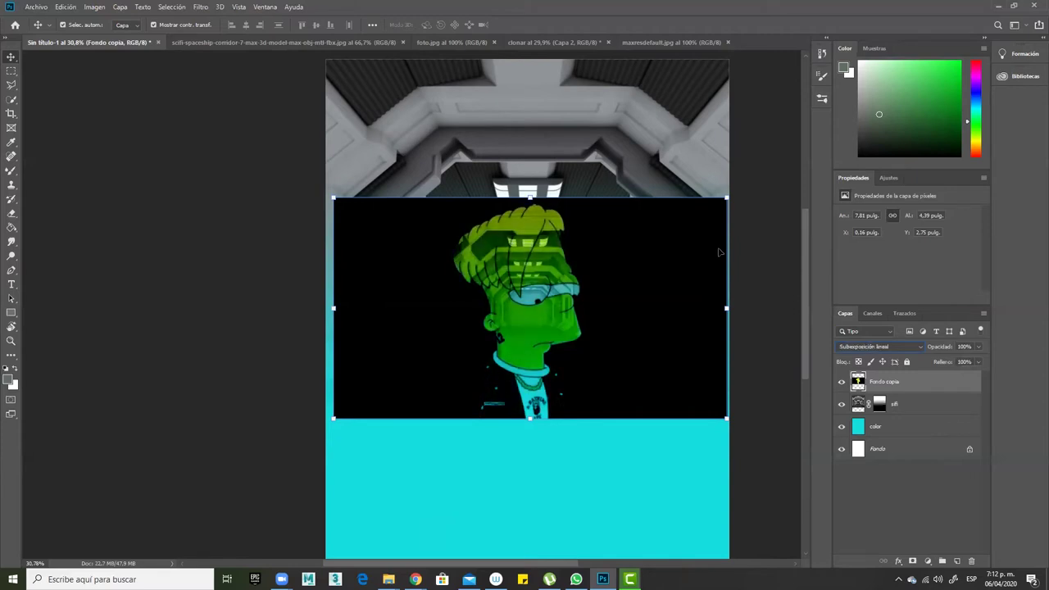
# - Switch the character layer to Subexponer color and scroll to review the result
pyautogui.click(890, 350)
pyautogui.click(889, 348)
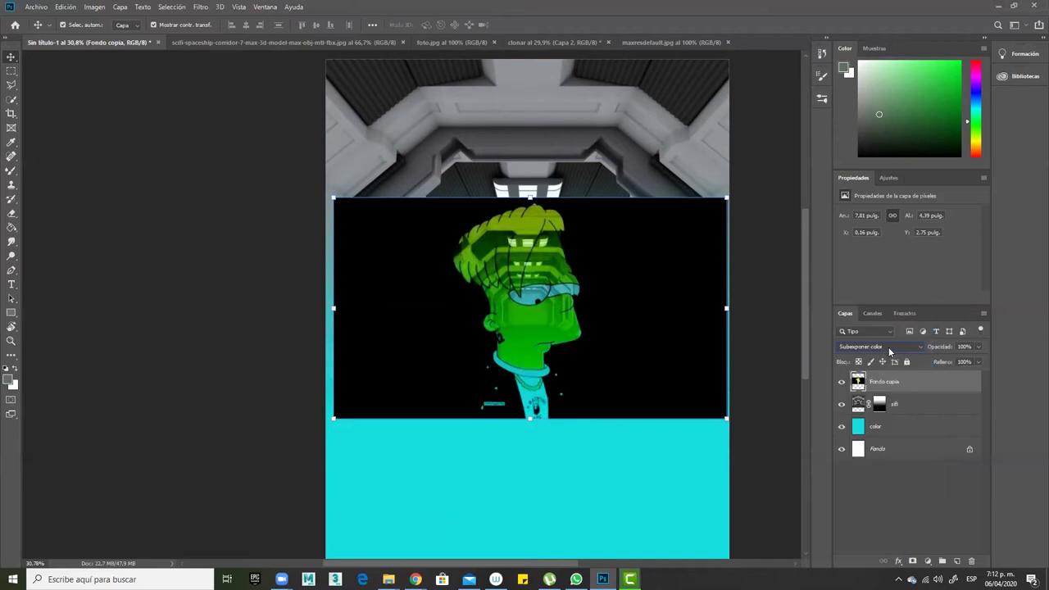
pyautogui.scroll(-1, 890, 349)
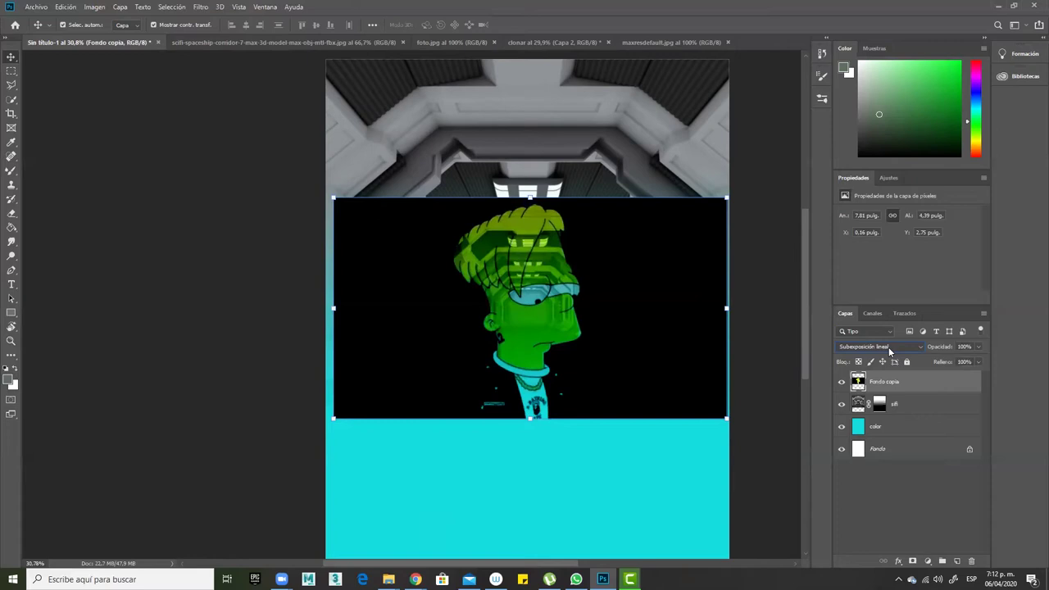
pyautogui.scroll(-1, 889, 347)
pyautogui.scroll(-1, 890, 351)
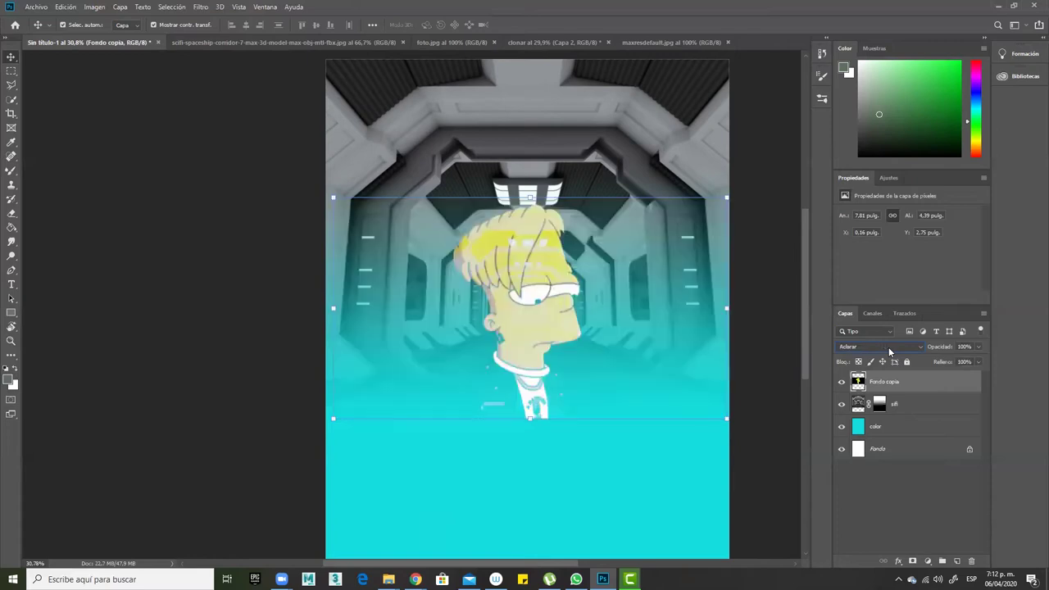
pyautogui.scroll(-1, 890, 351)
pyautogui.scroll(-1, 890, 351)
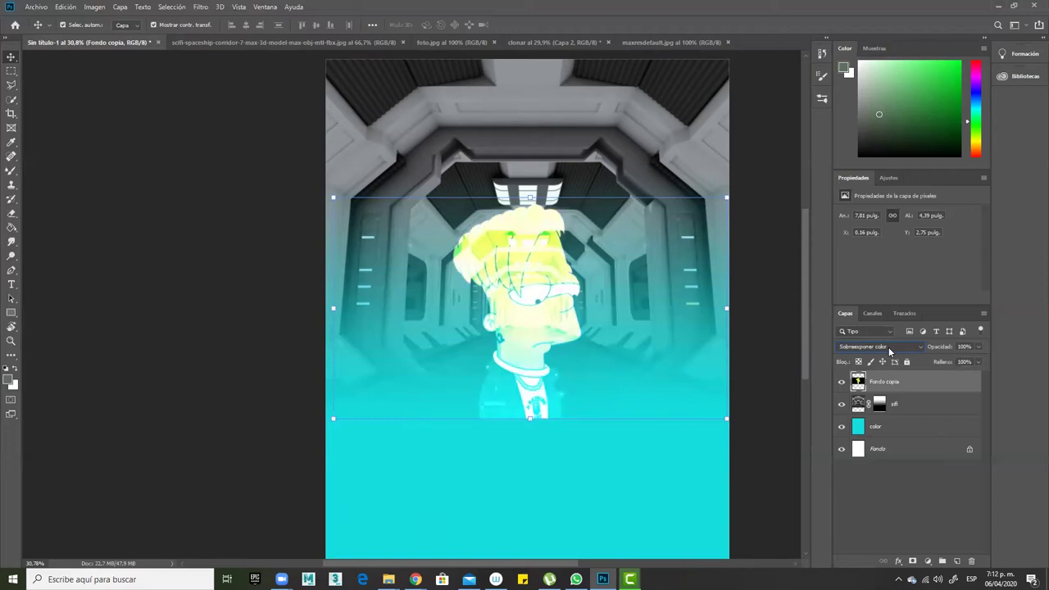
pyautogui.scroll(-1, 889, 351)
pyautogui.scroll(-1, 889, 351)
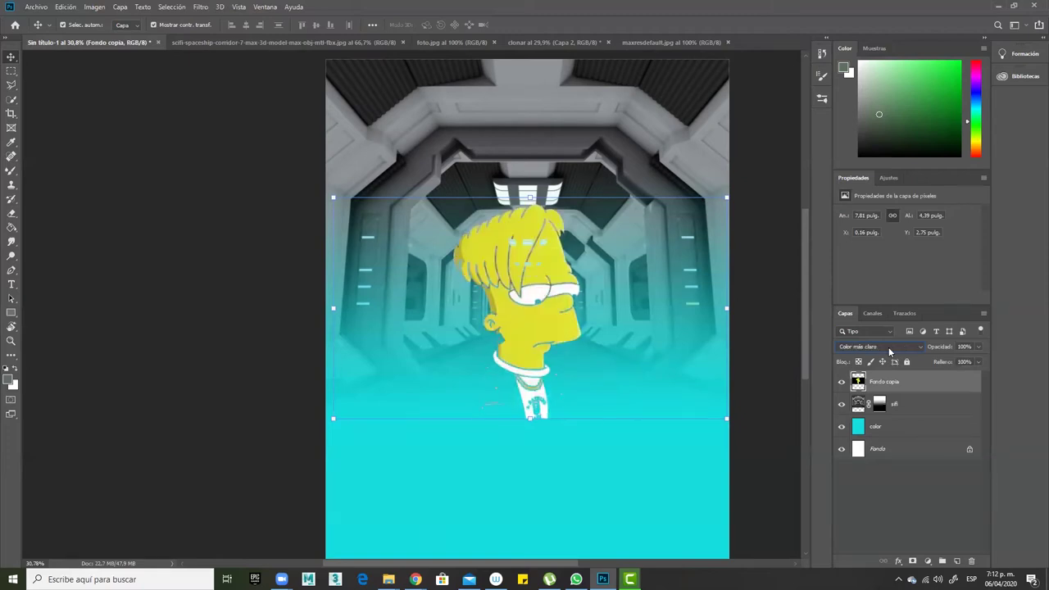
pyautogui.scroll(-1, 889, 351)
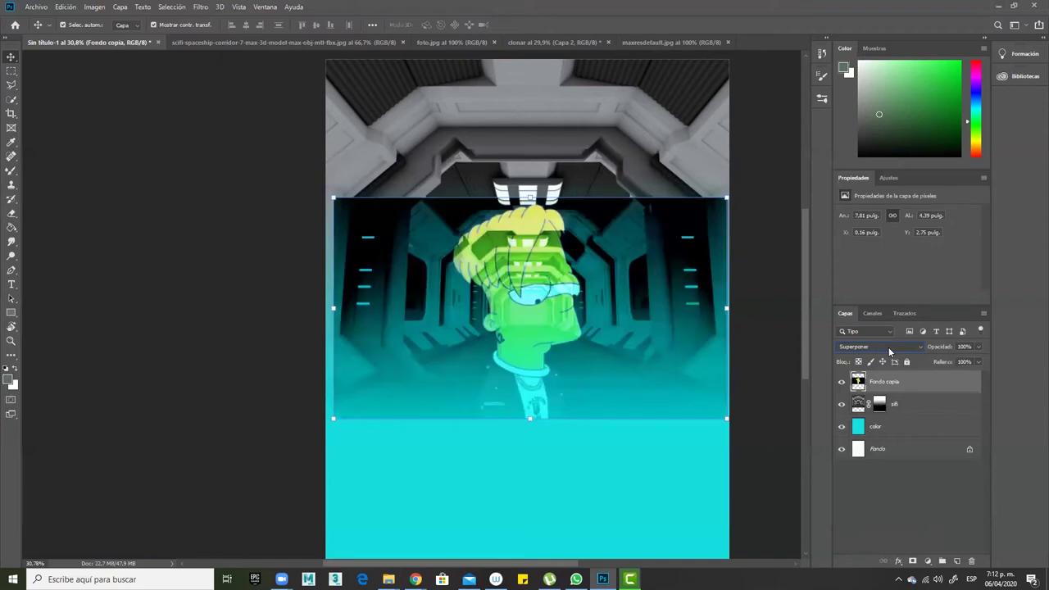
pyautogui.scroll(-1, 890, 351)
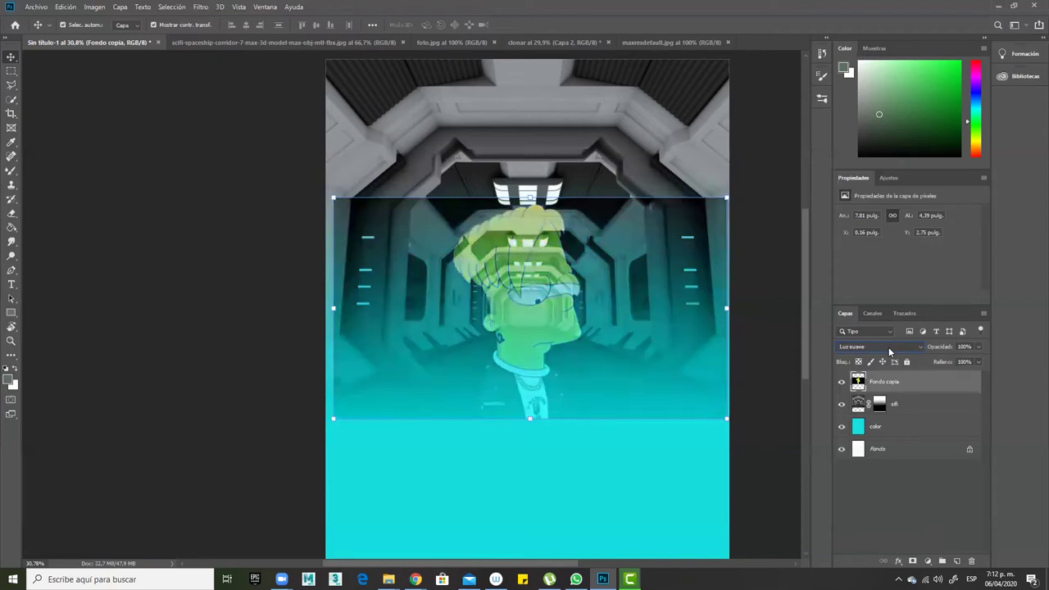
pyautogui.scroll(-1, 889, 351)
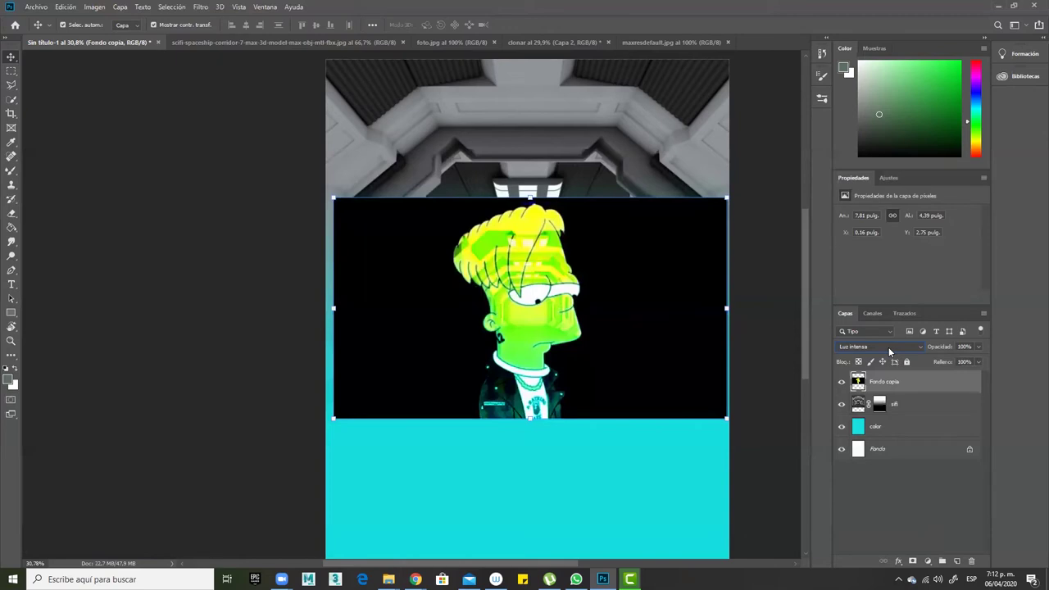
pyautogui.scroll(-3, 889, 351)
pyautogui.scroll(-1, 889, 351)
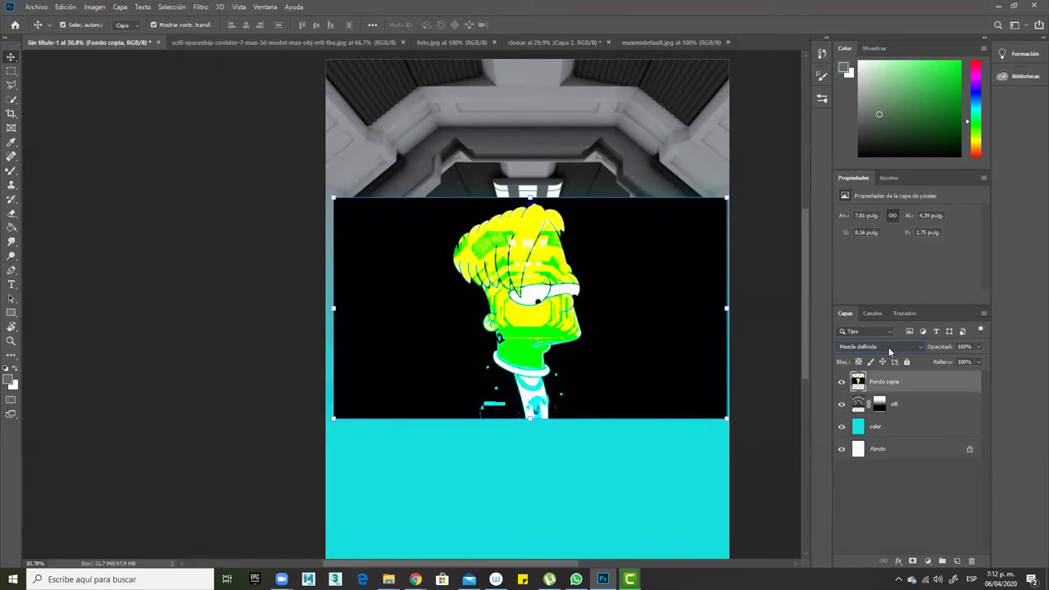
pyautogui.scroll(-1, 889, 351)
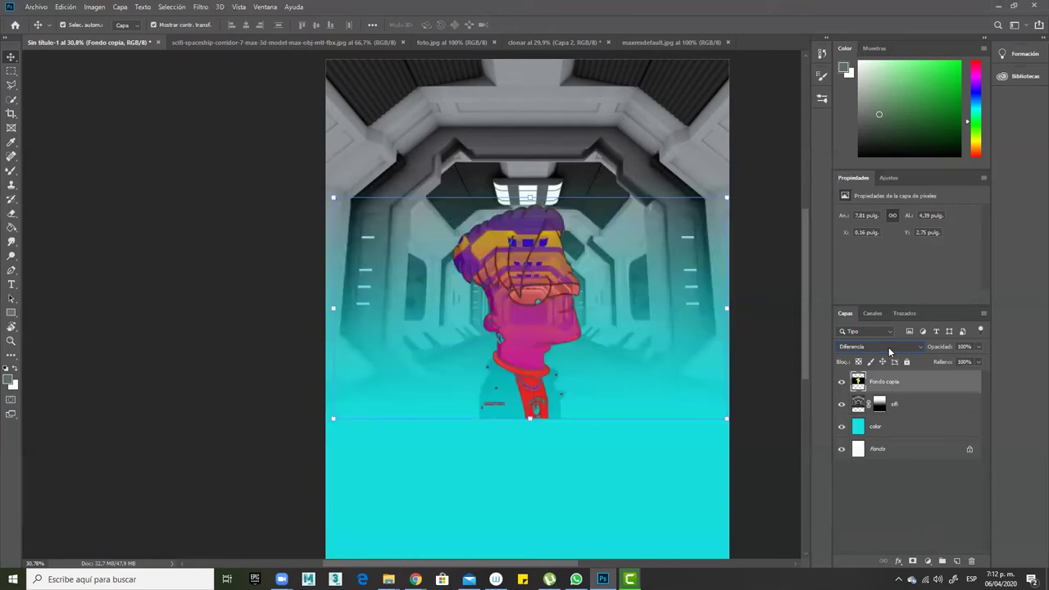
pyautogui.scroll(-1, 889, 351)
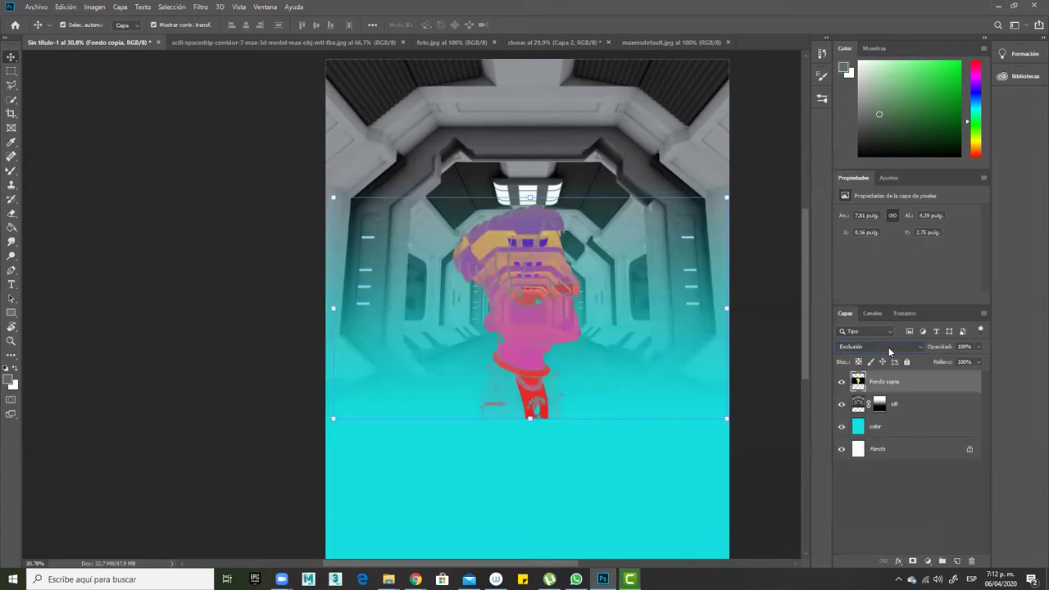
pyautogui.scroll(-1, 889, 351)
pyautogui.scroll(-1, 890, 351)
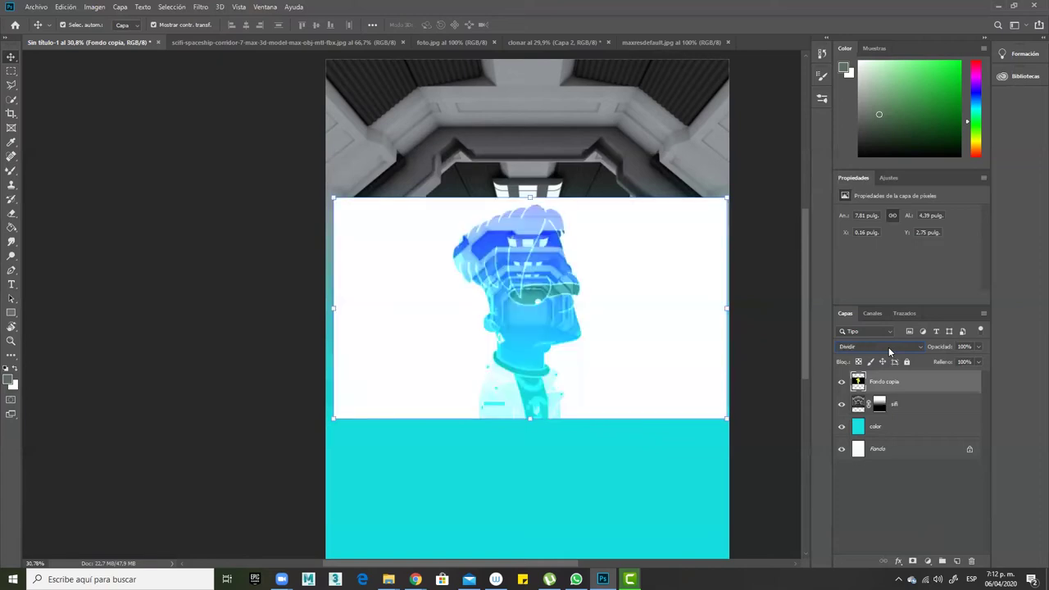
pyautogui.scroll(-1, 889, 351)
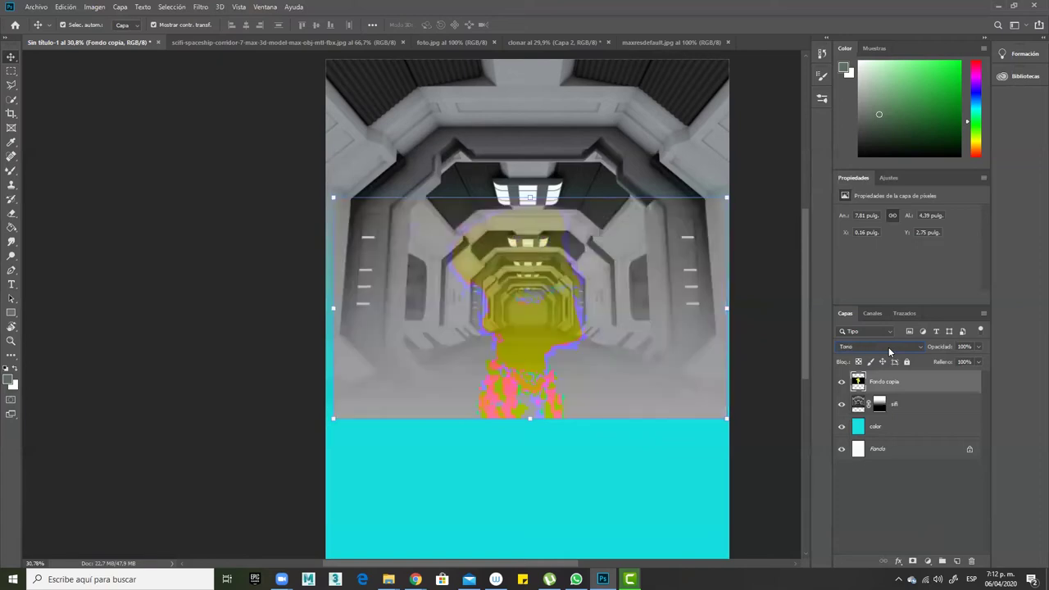
pyautogui.scroll(-1, 890, 351)
pyautogui.scroll(-1, 890, 351)
pyautogui.scroll(-1, 891, 352)
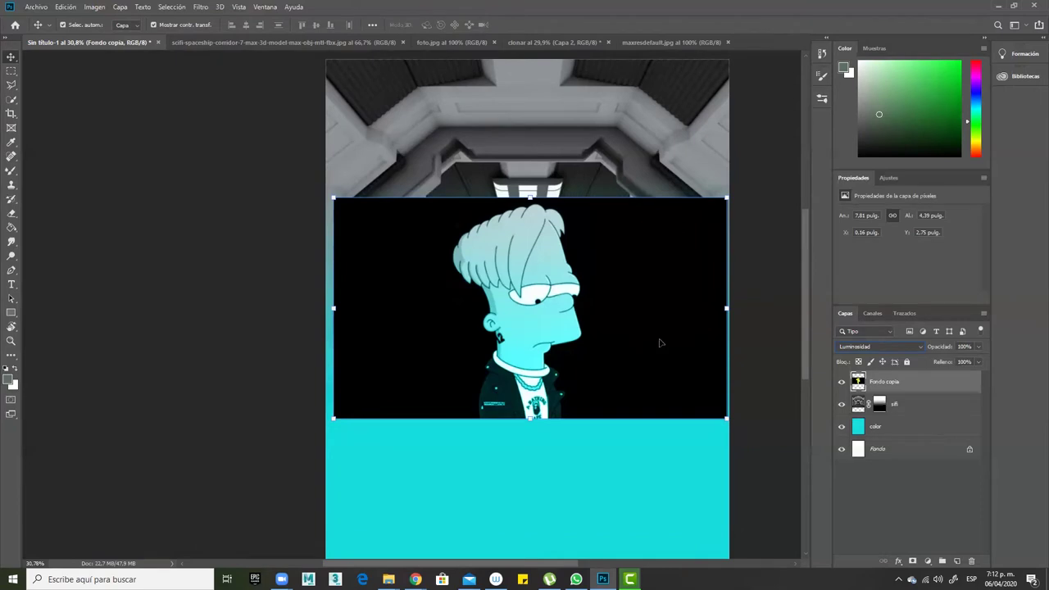
# - Reset the layer to Normal, then step from Multiplicar to the next blend mode
pyautogui.click(884, 350)
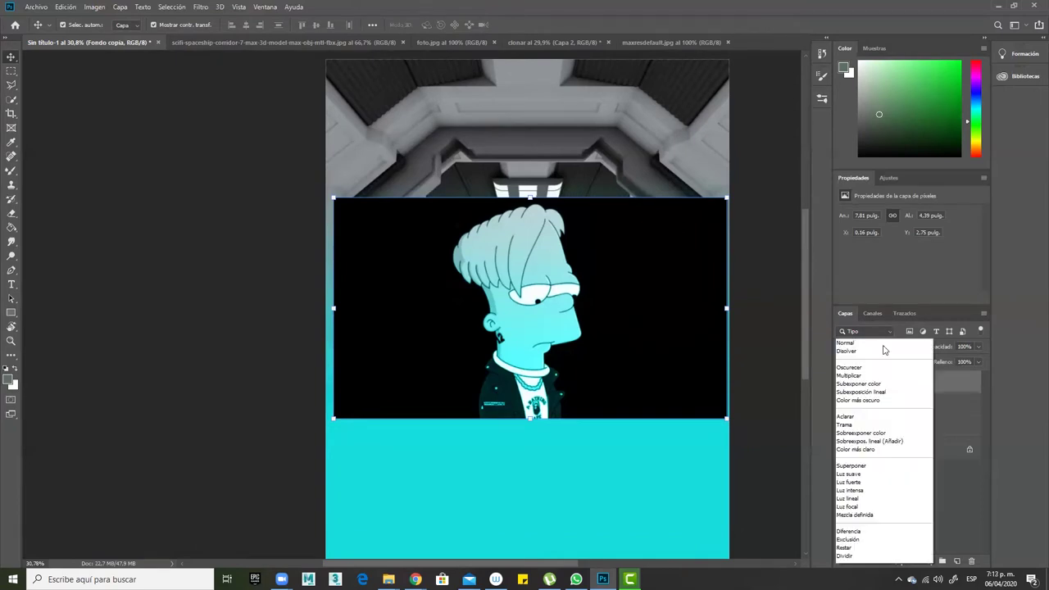
pyautogui.click(867, 305)
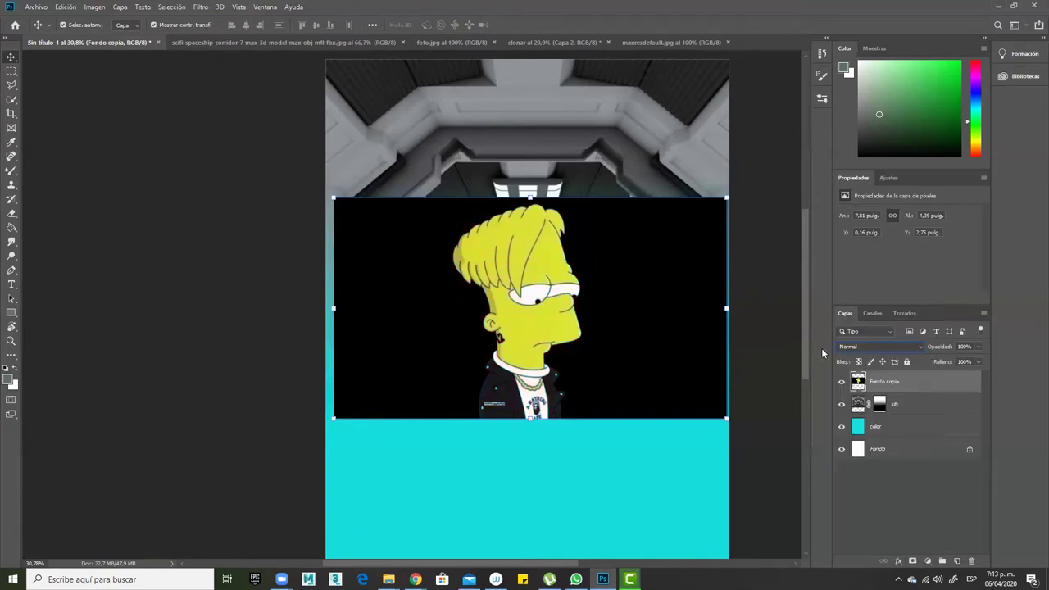
pyautogui.click(870, 344)
pyautogui.press('Down')
pyautogui.press('Down')
pyautogui.press('Down')
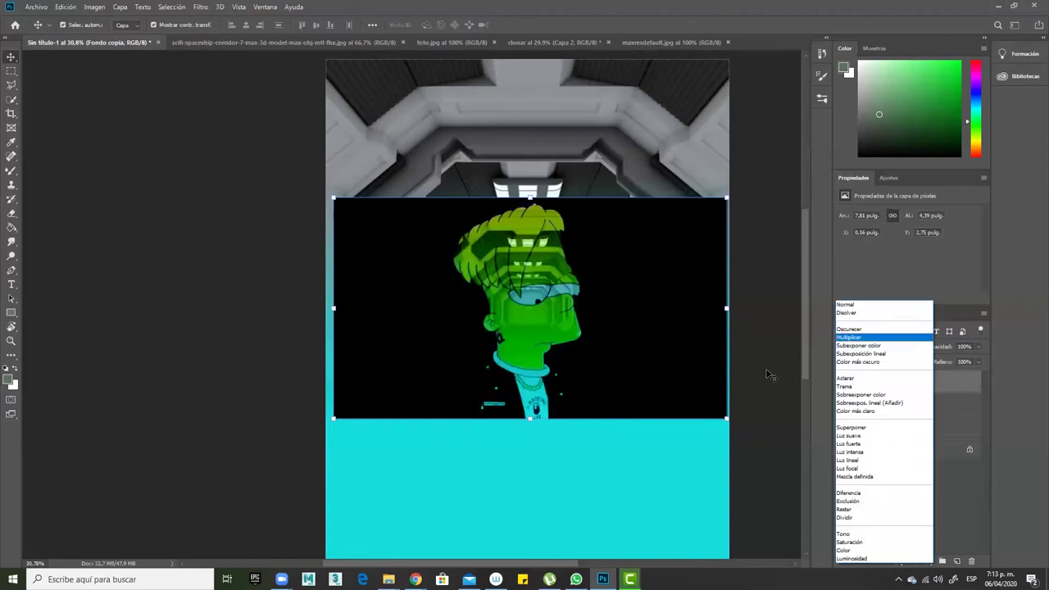
pyautogui.press('Return')
# - Reselect Fondo copia, preview its blend modes, then dismiss the list and deselect
pyautogui.click(379, 493)
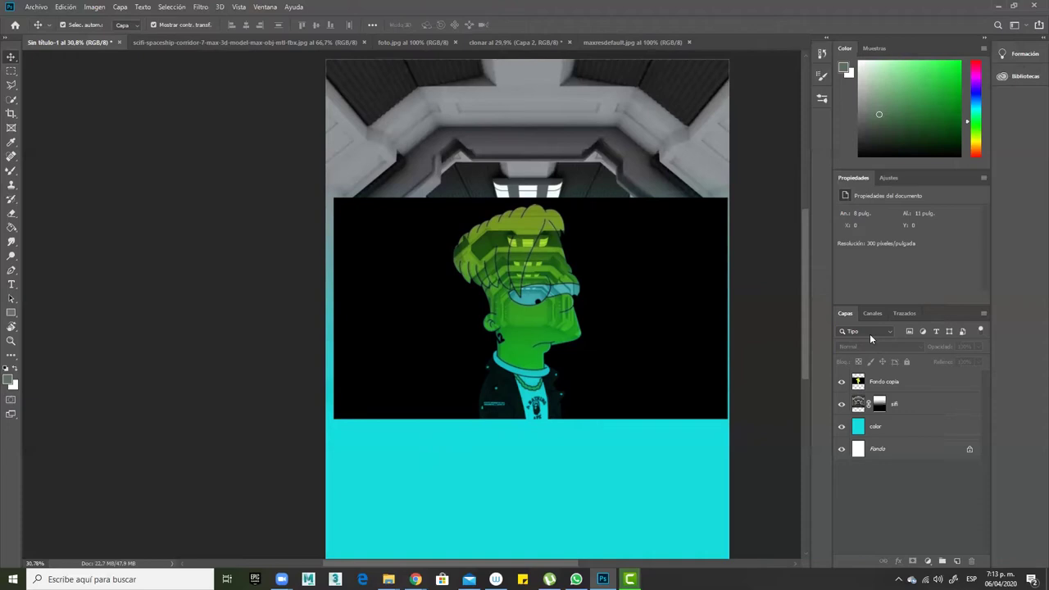
pyautogui.click(866, 385)
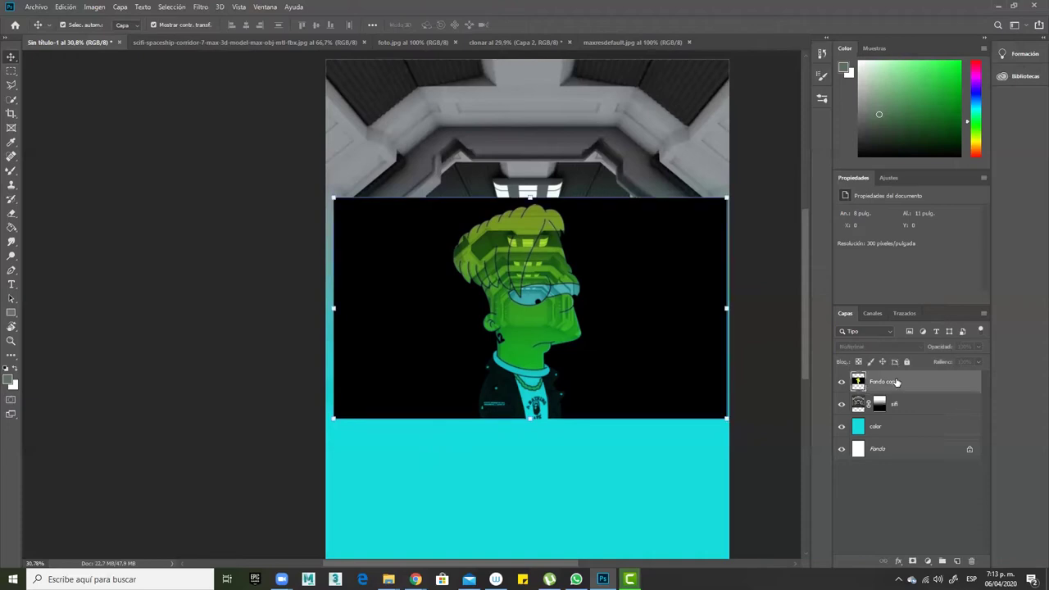
pyautogui.click(869, 346)
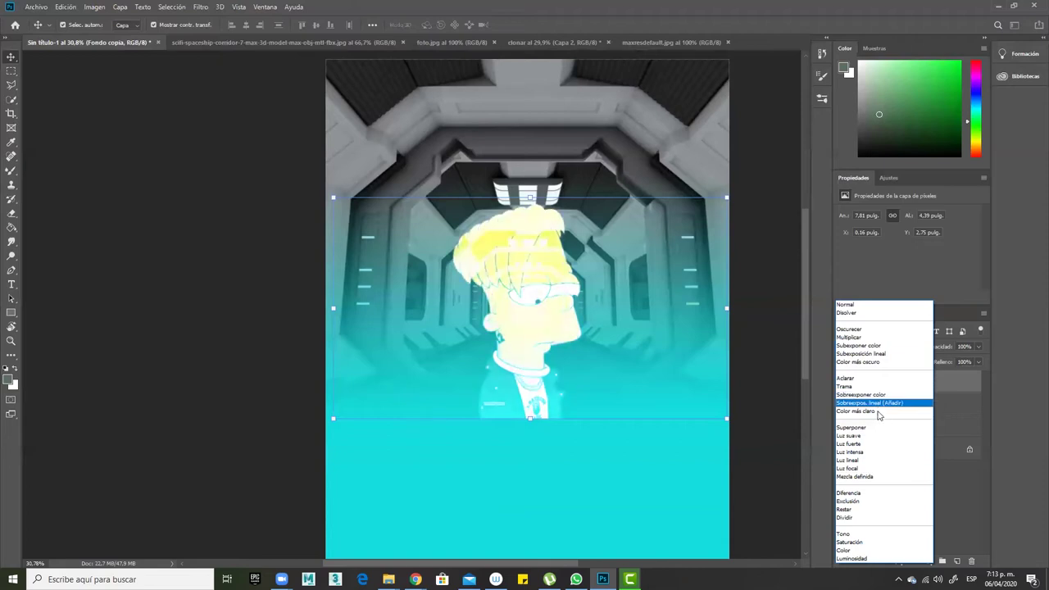
pyautogui.press('Escape')
pyautogui.click(756, 382)
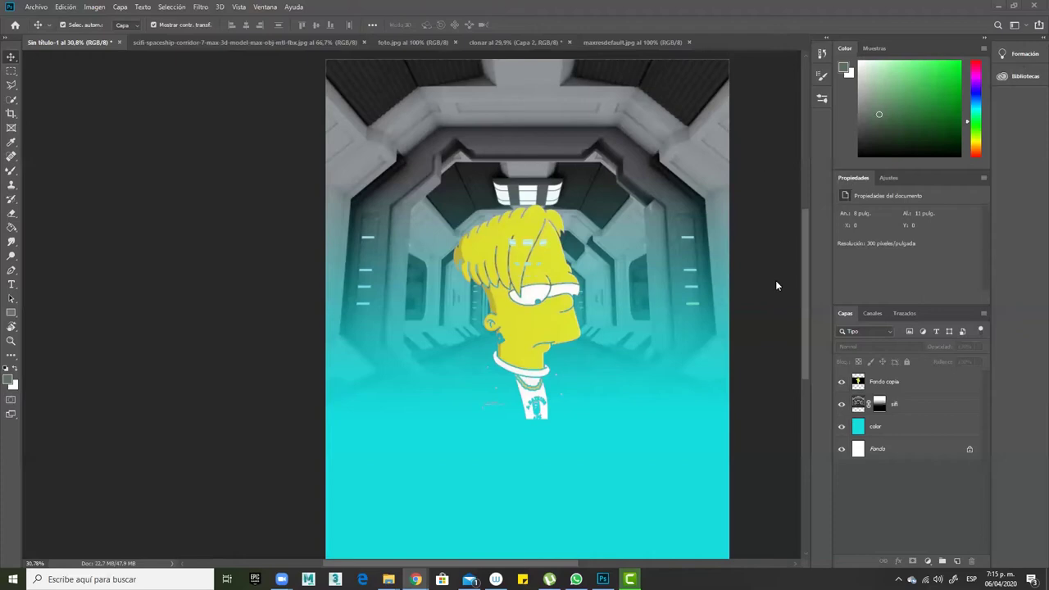
# - Return to the brush-test document and paint a small grey test stroke
pyautogui.click(638, 42)
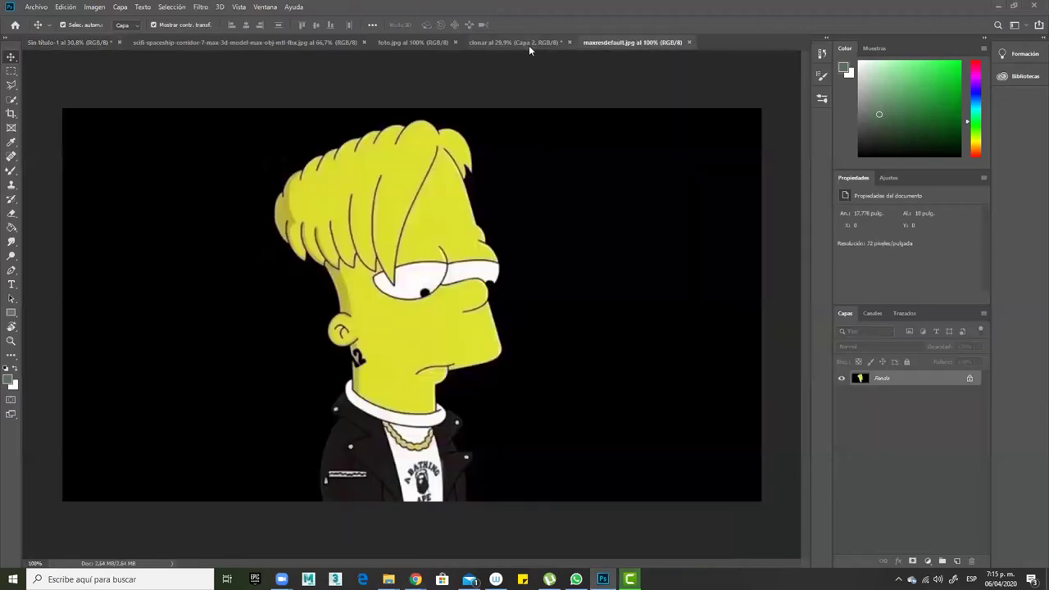
pyautogui.click(529, 43)
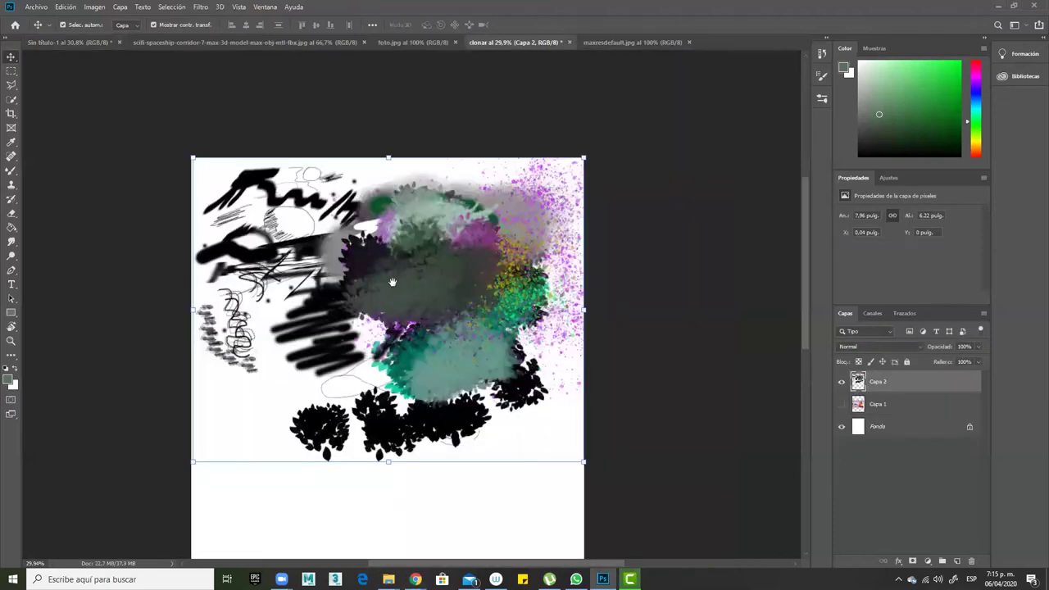
pyautogui.moveTo(393, 283); pyautogui.dragTo(419, 205)
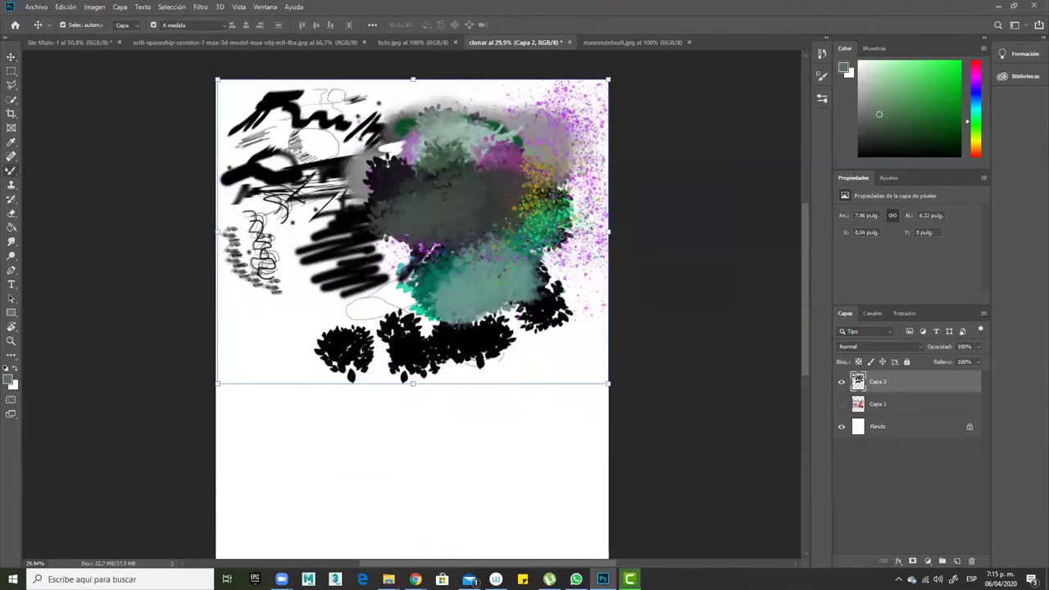
pyautogui.press('b')
pyautogui.moveTo(278, 336); pyautogui.dragTo(305, 349)
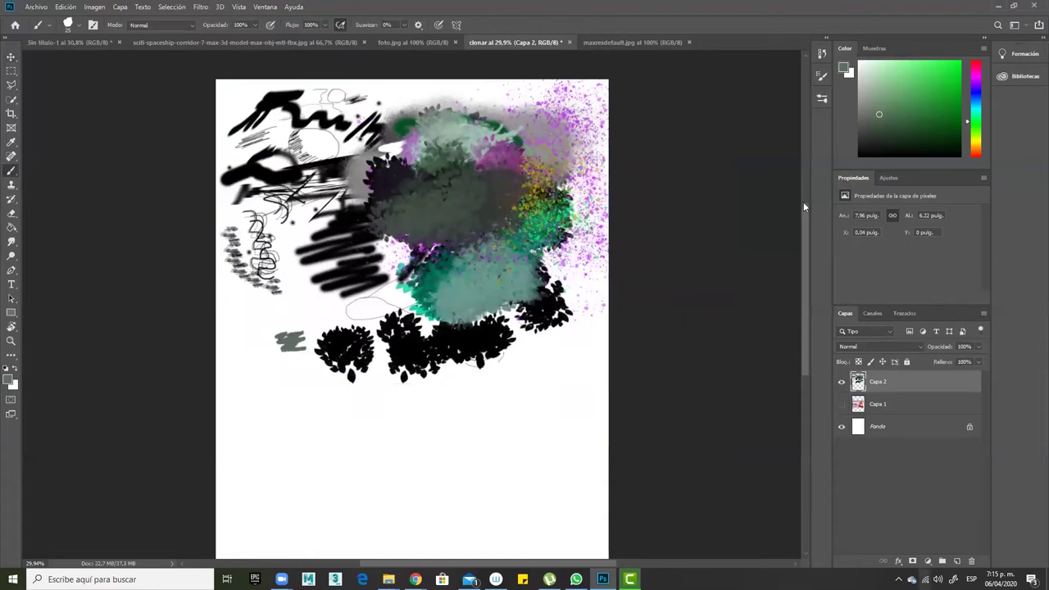
# - Test a special-effects brush, then paint a green stroke with the Entintado grueso wet brush
pyautogui.click(822, 98)
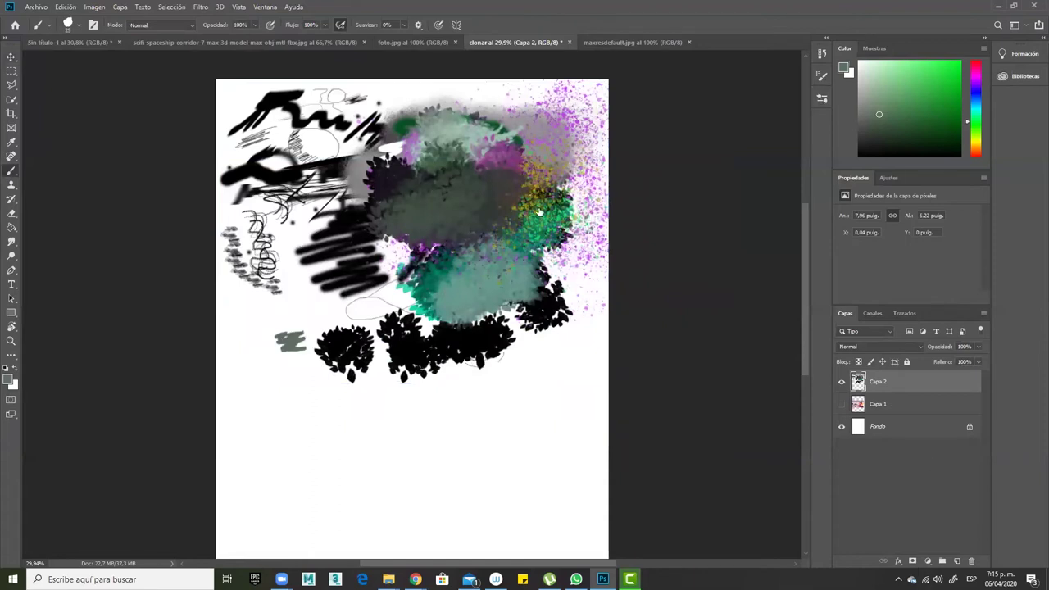
pyautogui.click(556, 251)
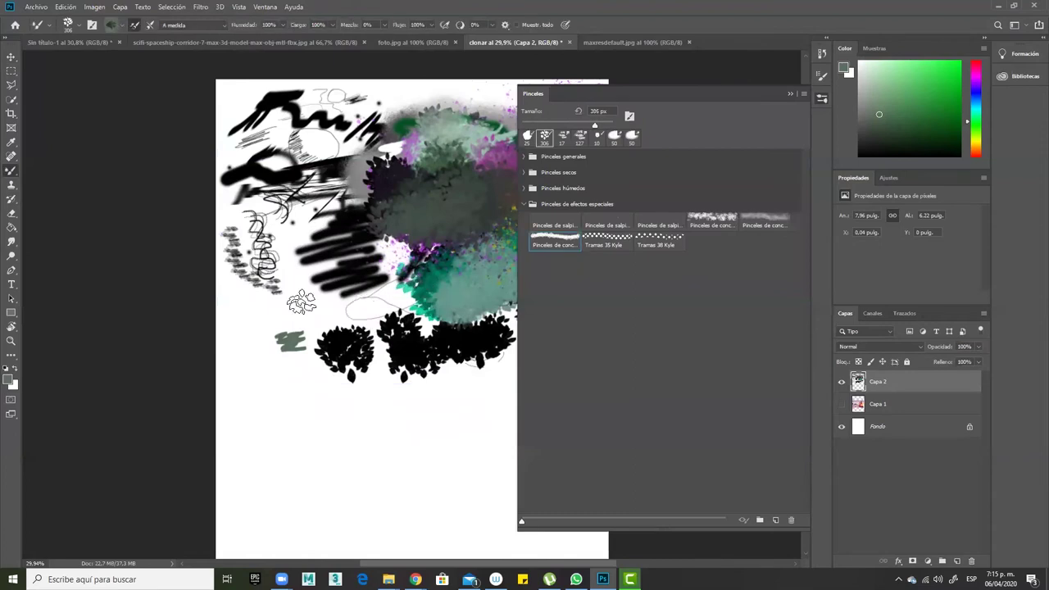
pyautogui.moveTo(304, 303); pyautogui.dragTo(402, 269)
pyautogui.click(524, 204)
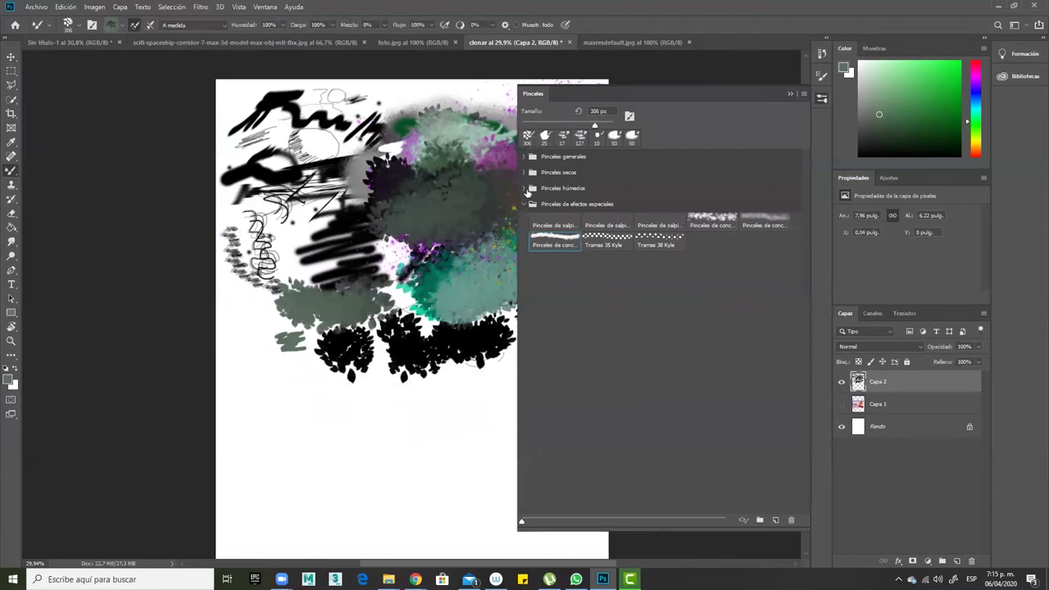
pyautogui.click(525, 188)
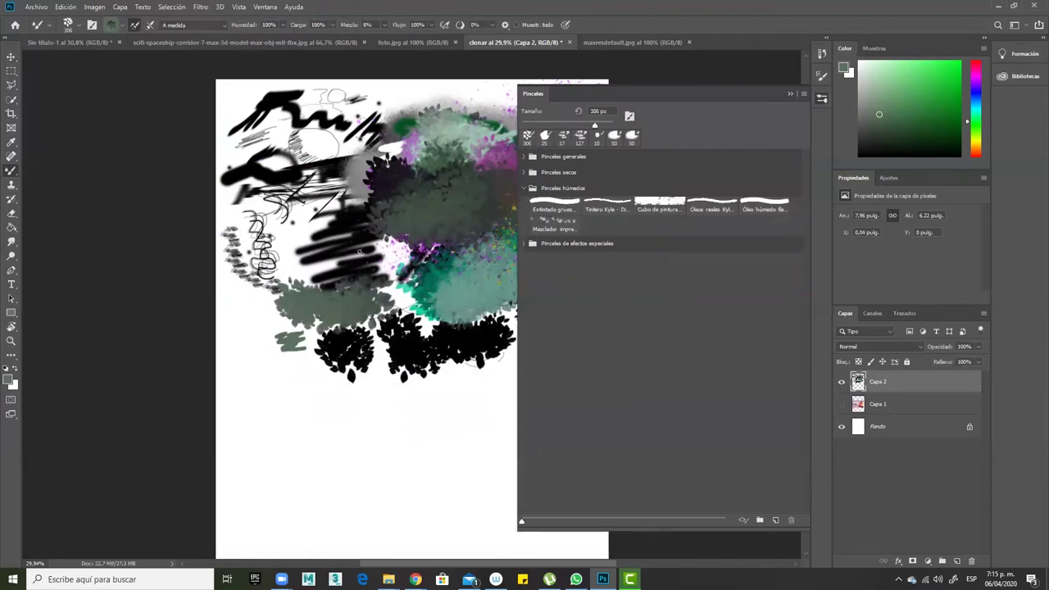
pyautogui.click(555, 205)
pyautogui.moveTo(309, 248); pyautogui.dragTo(372, 260)
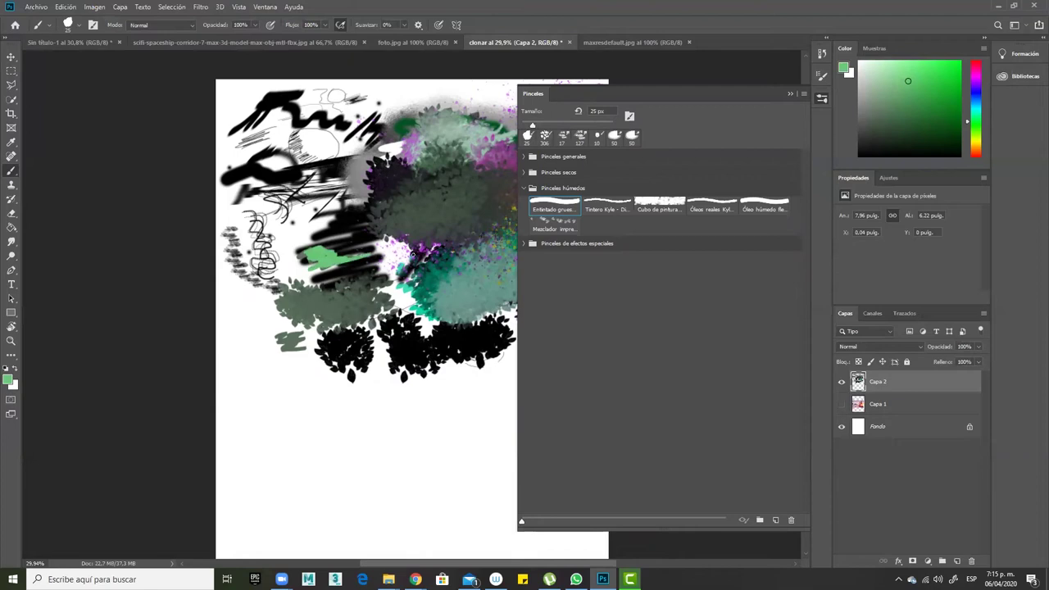
# - Use the Cubo de pintura brush to smudge and dab soft grey over the black foliage and teal patch
pyautogui.click(662, 211)
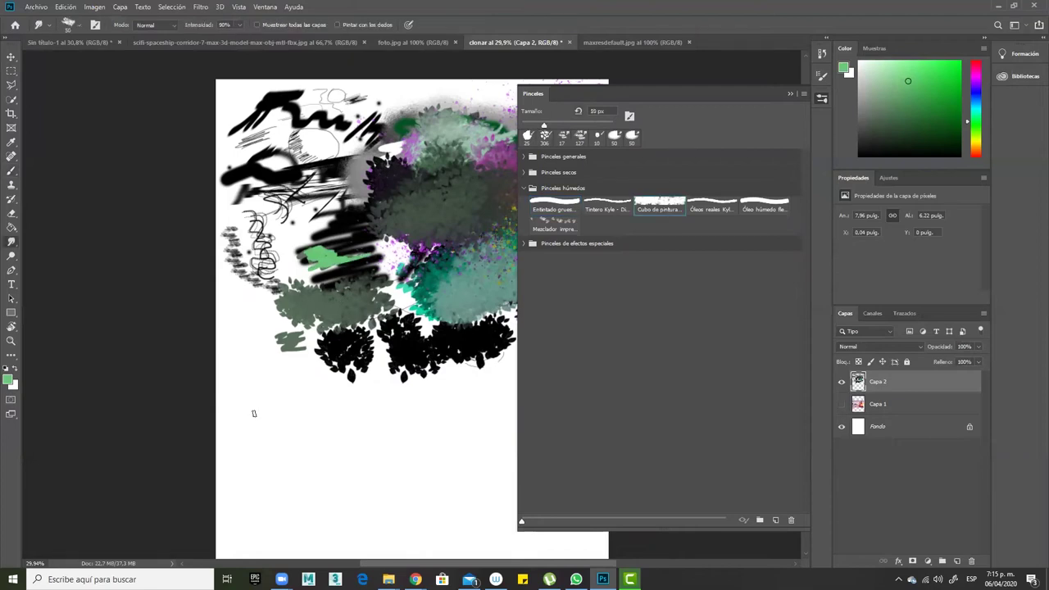
pyautogui.moveTo(301, 398); pyautogui.dragTo(328, 365)
pyautogui.moveTo(302, 423); pyautogui.dragTo(352, 369)
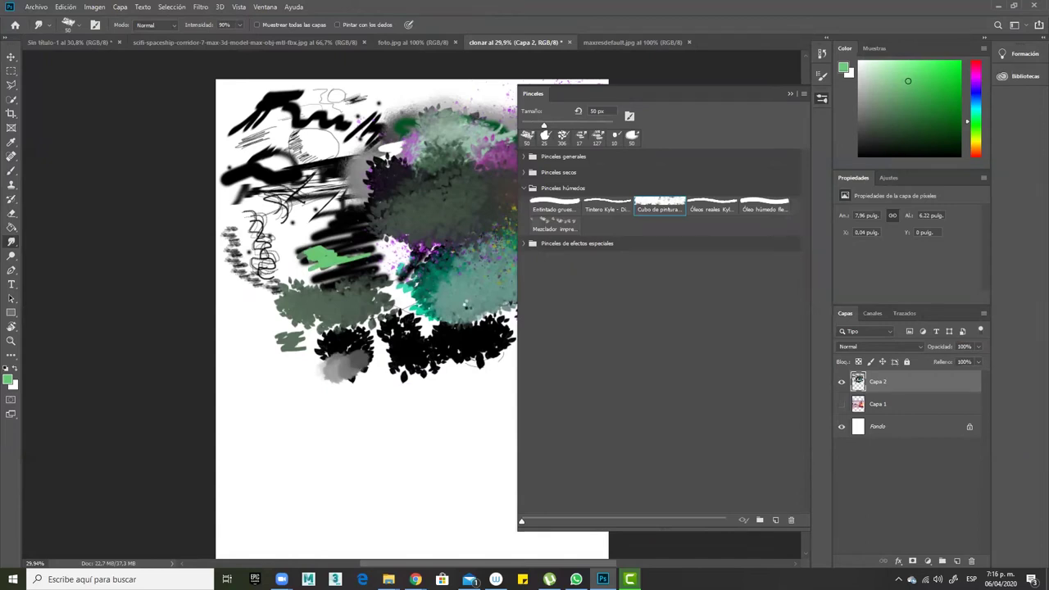
pyautogui.moveTo(443, 307); pyautogui.dragTo(394, 305)
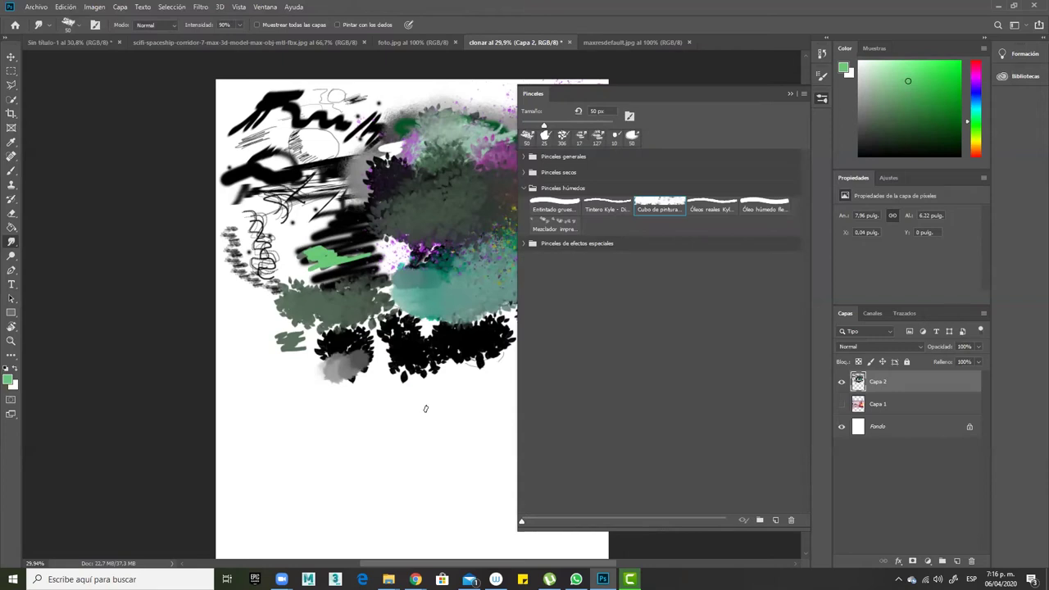
pyautogui.click(476, 362)
pyautogui.click(469, 351)
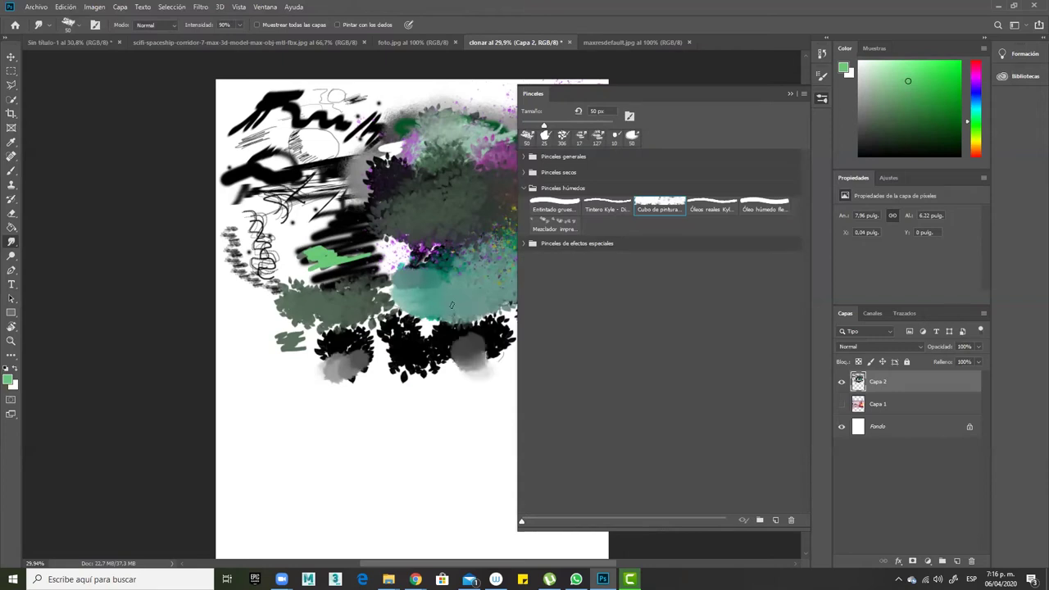
pyautogui.click(460, 318)
pyautogui.click(447, 308)
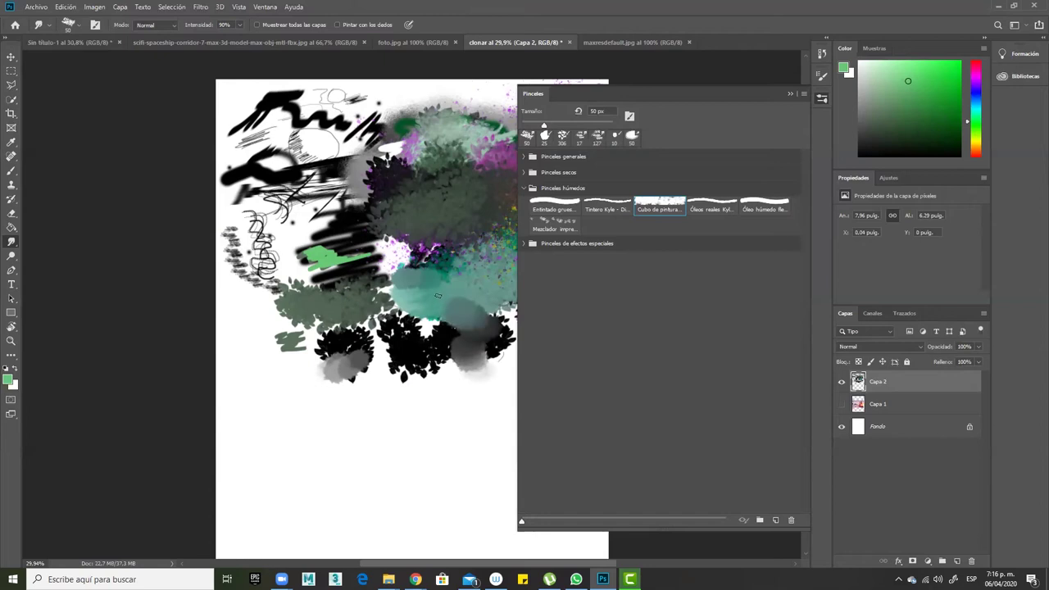
pyautogui.click(410, 278)
# - Cover the green mark and lower-left foliage with grey, then choose the Óleos reales brush
pyautogui.moveTo(314, 340); pyautogui.dragTo(295, 343)
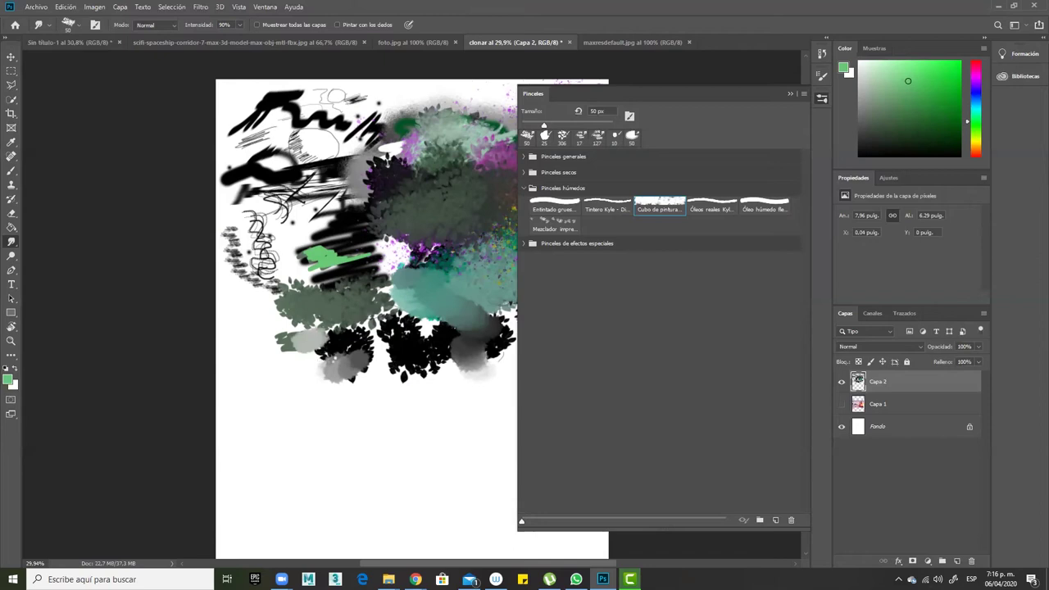
pyautogui.moveTo(316, 343)
pyautogui.mouseDown()
pyautogui.moveTo(315, 324)
pyautogui.moveTo(283, 354)
pyautogui.moveTo(315, 352)
pyautogui.mouseUp()
pyautogui.moveTo(277, 391); pyautogui.dragTo(312, 376)
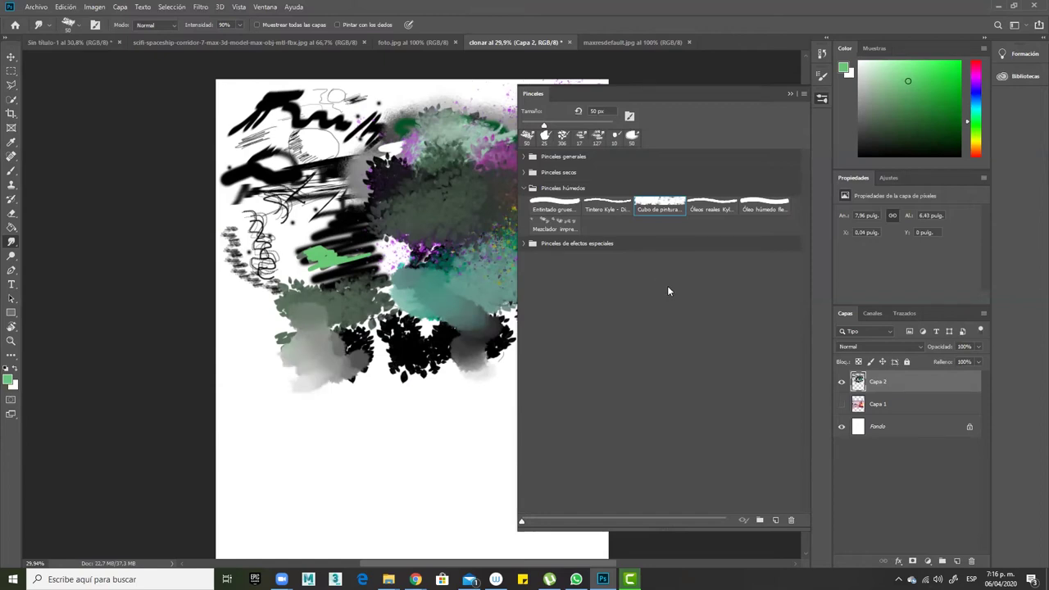
pyautogui.click(698, 217)
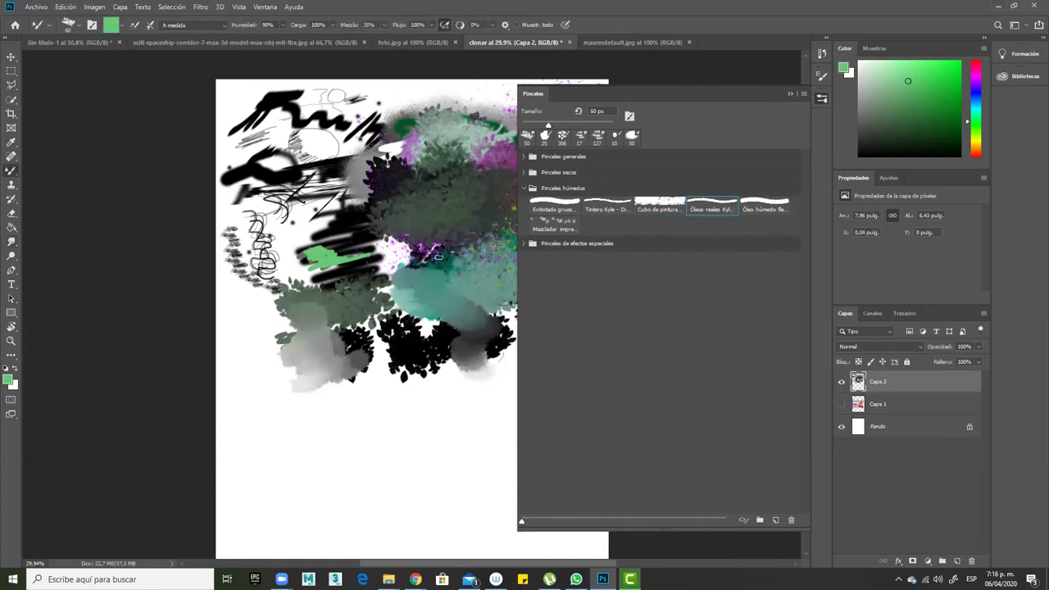
# - Enlarge the Mixer Brush to 60 px and lay oil-green strokes across the teal area
pyautogui.press(']')
pyautogui.moveTo(382, 293)
pyautogui.mouseDown()
pyautogui.moveTo(411, 296)
pyautogui.moveTo(419, 272)
pyautogui.moveTo(436, 271)
pyautogui.mouseUp()
pyautogui.moveTo(395, 303); pyautogui.dragTo(384, 297)
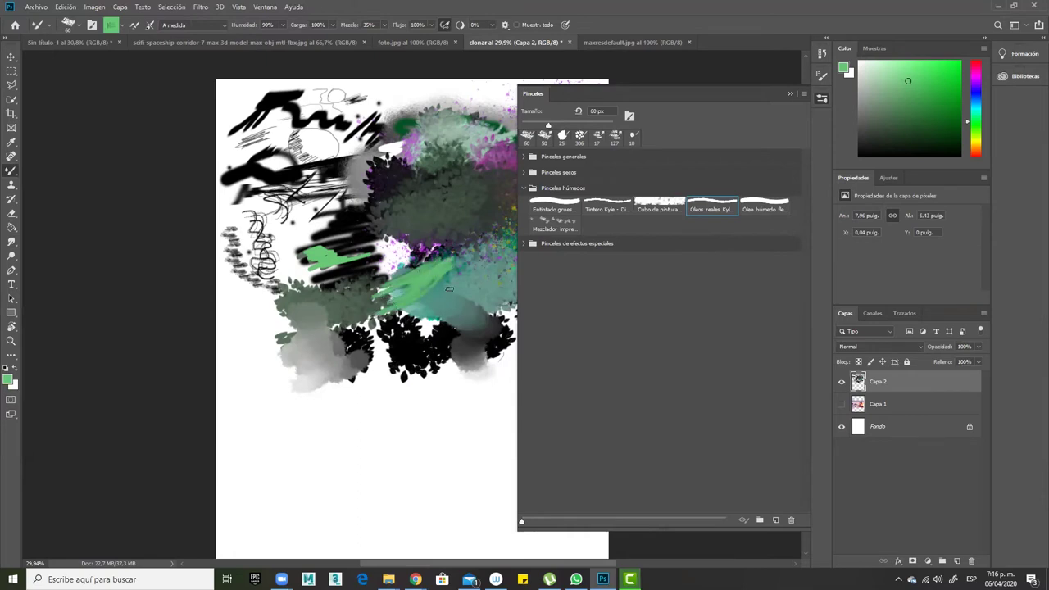
pyautogui.scroll(1, 422, 271)
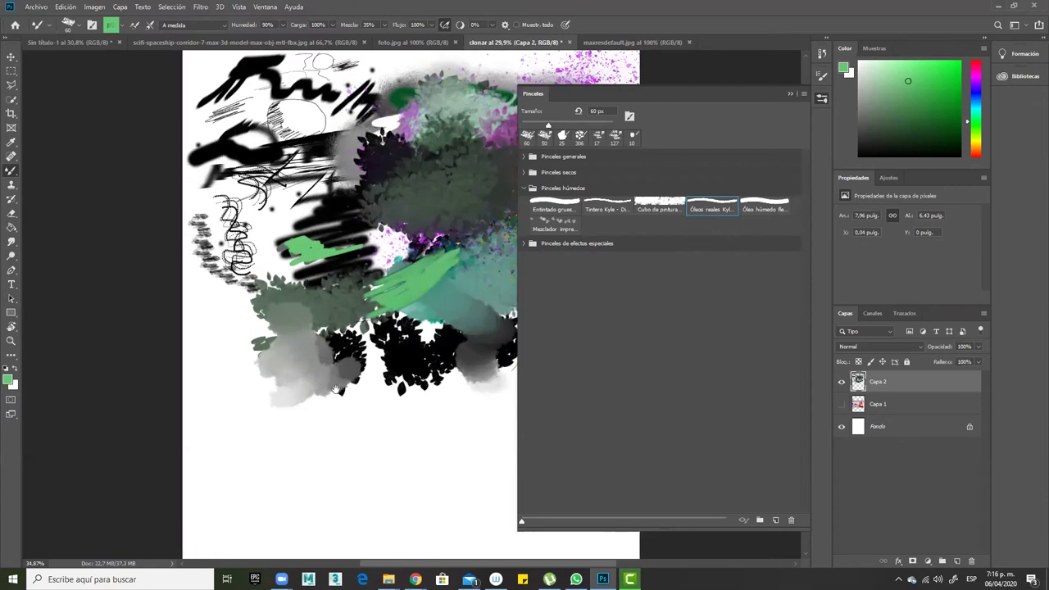
pyautogui.scroll(5, 351, 282)
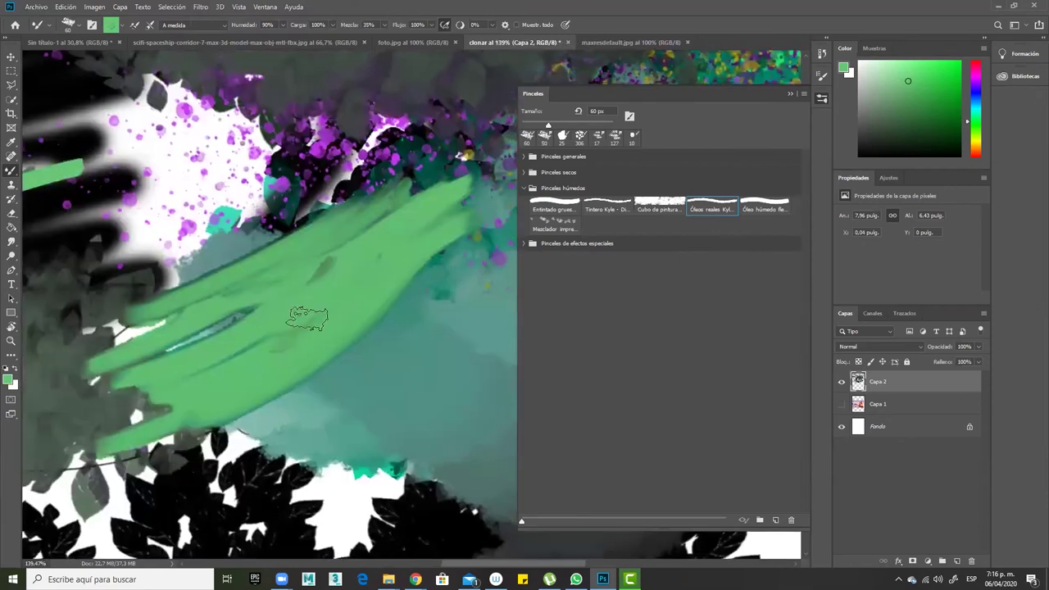
# - Smooth the dark crease and repaint the green stroke's upper edge lighter
pyautogui.moveTo(193, 338)
pyautogui.mouseDown()
pyautogui.moveTo(316, 271)
pyautogui.moveTo(311, 240)
pyautogui.mouseUp()
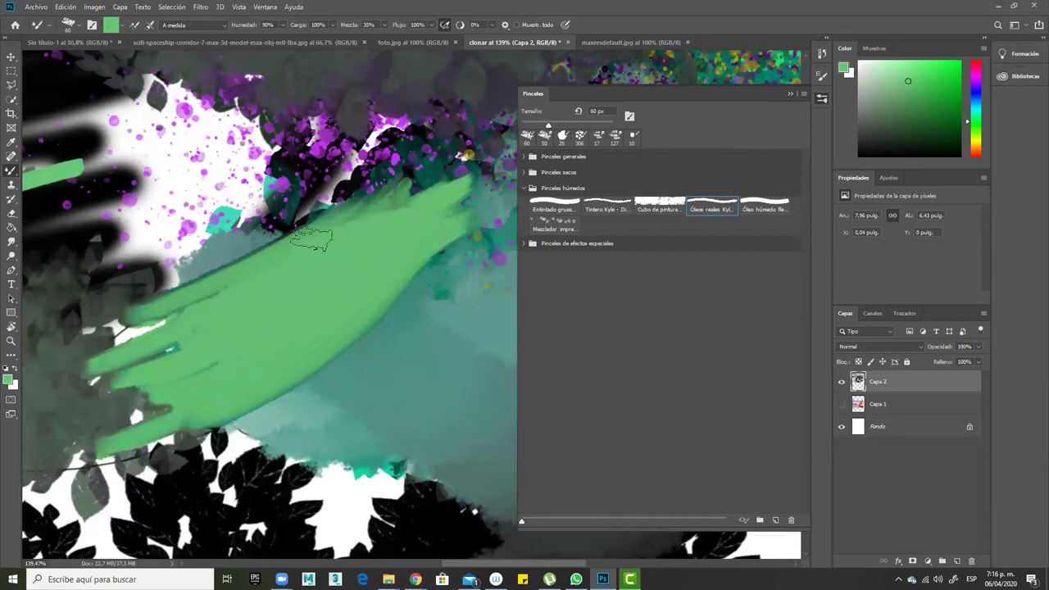
pyautogui.moveTo(246, 266); pyautogui.dragTo(264, 251)
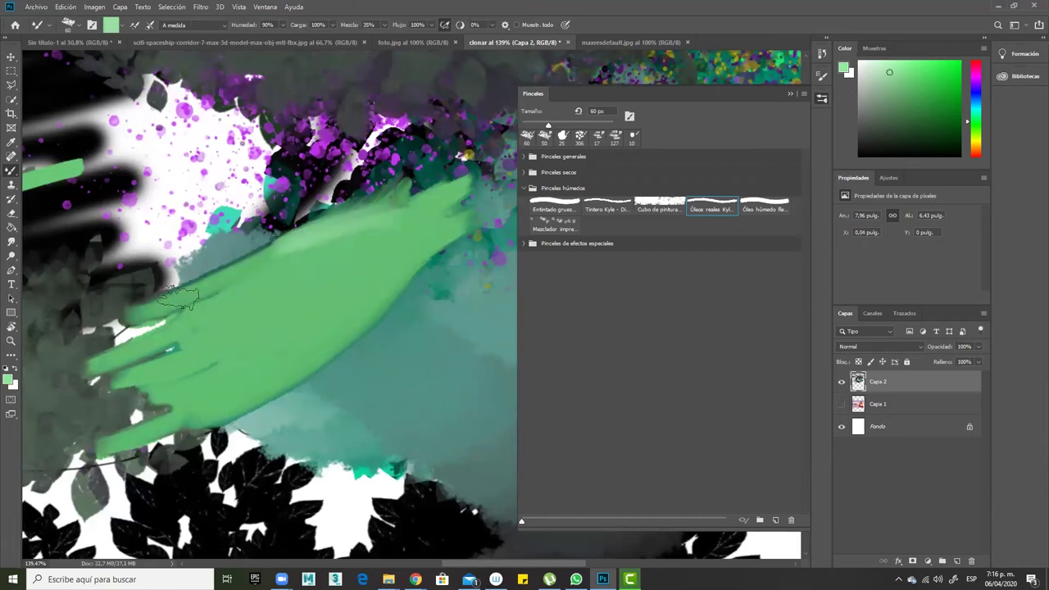
pyautogui.moveTo(176, 299); pyautogui.dragTo(293, 237)
pyautogui.moveTo(201, 283); pyautogui.dragTo(442, 185)
pyautogui.moveTo(132, 328); pyautogui.dragTo(246, 263)
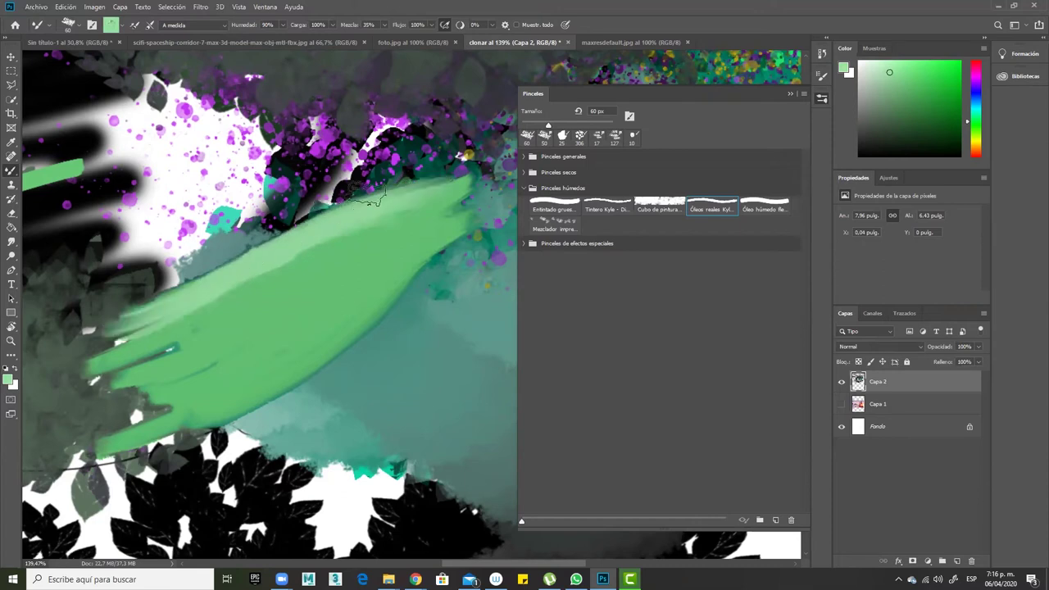
pyautogui.moveTo(140, 324); pyautogui.dragTo(312, 211)
pyautogui.moveTo(262, 234); pyautogui.dragTo(459, 172)
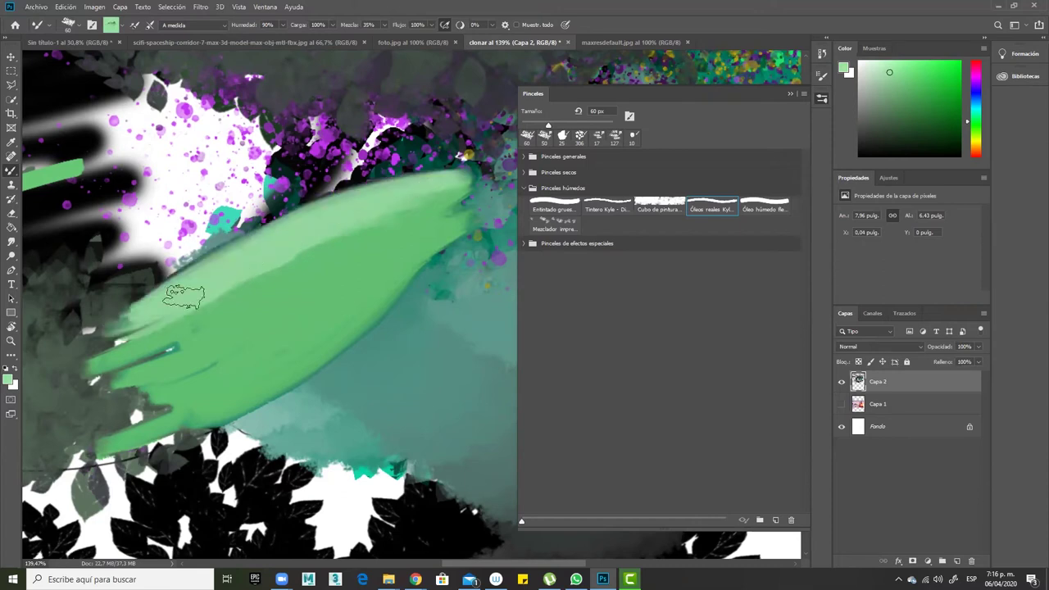
# - Extend the leaf's lower-left fingers, cover the cyan patch, and blend with a slightly different green
pyautogui.moveTo(130, 324); pyautogui.dragTo(430, 188)
pyautogui.moveTo(107, 336)
pyautogui.mouseDown()
pyautogui.moveTo(337, 201)
pyautogui.moveTo(464, 173)
pyautogui.mouseUp()
pyautogui.moveTo(267, 215); pyautogui.dragTo(488, 162)
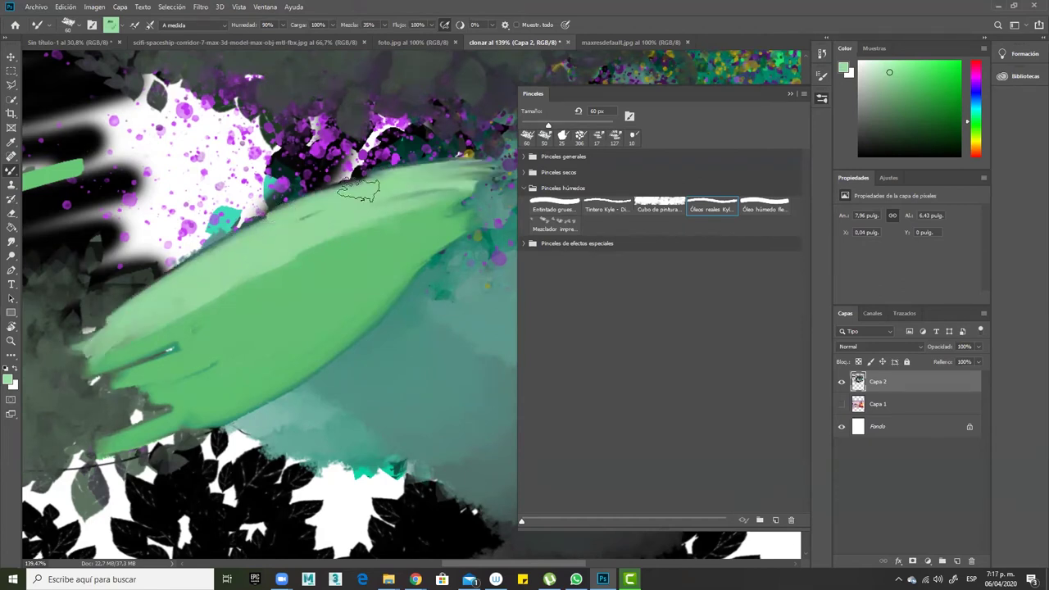
pyautogui.moveTo(152, 287); pyautogui.dragTo(386, 174)
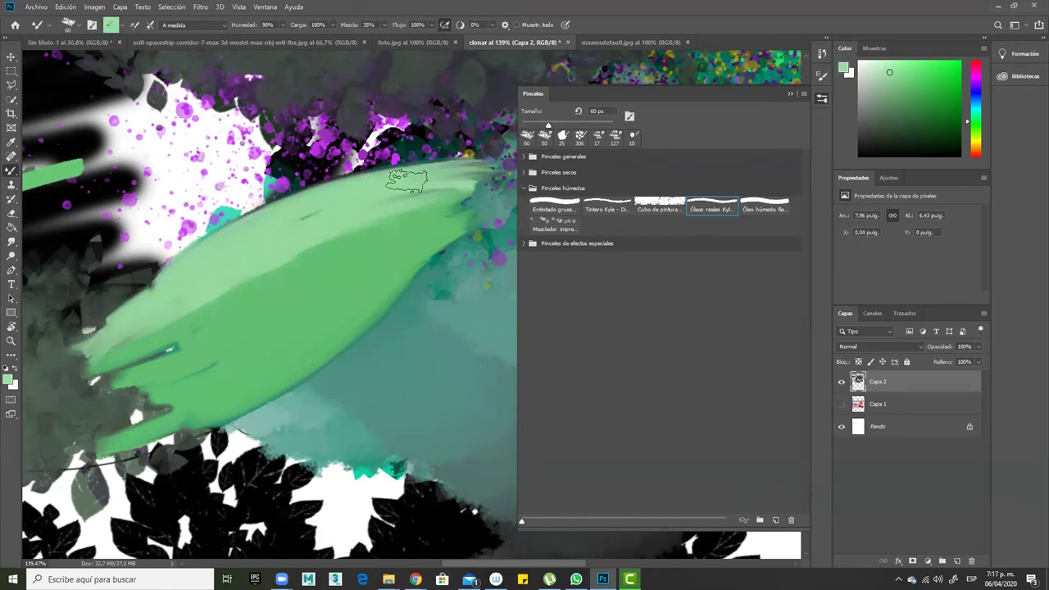
pyautogui.moveTo(279, 190); pyautogui.dragTo(488, 158)
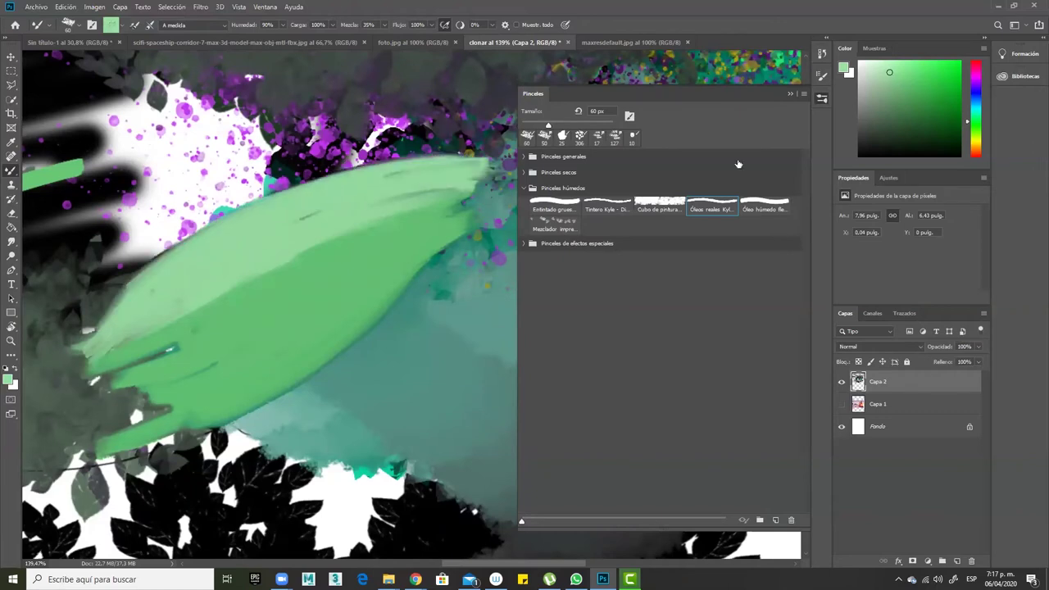
pyautogui.keyDown('alt'); pyautogui.click(217, 297); pyautogui.keyUp('alt')
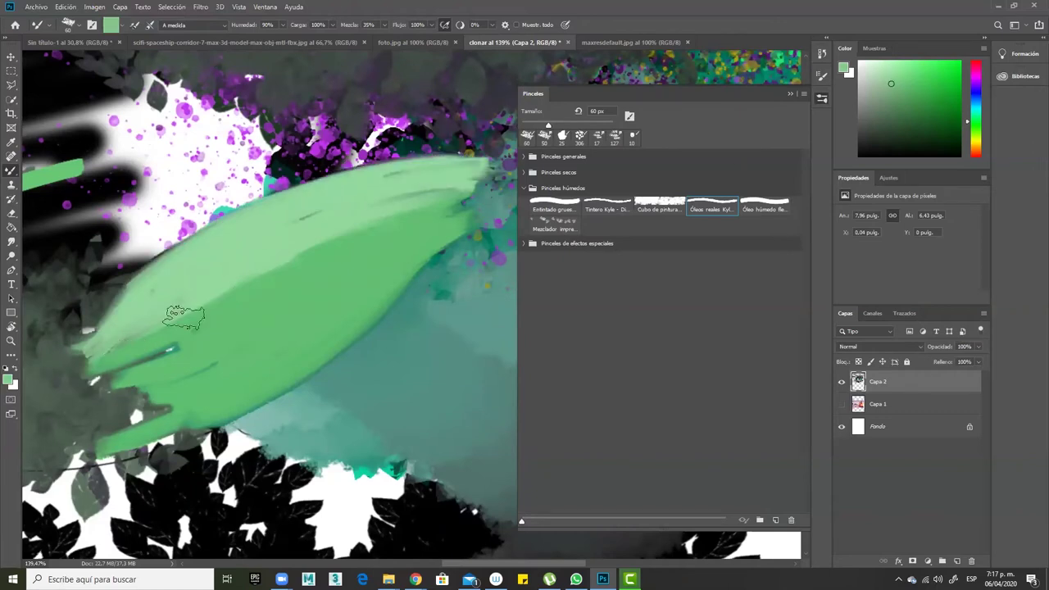
pyautogui.moveTo(184, 317); pyautogui.dragTo(342, 236)
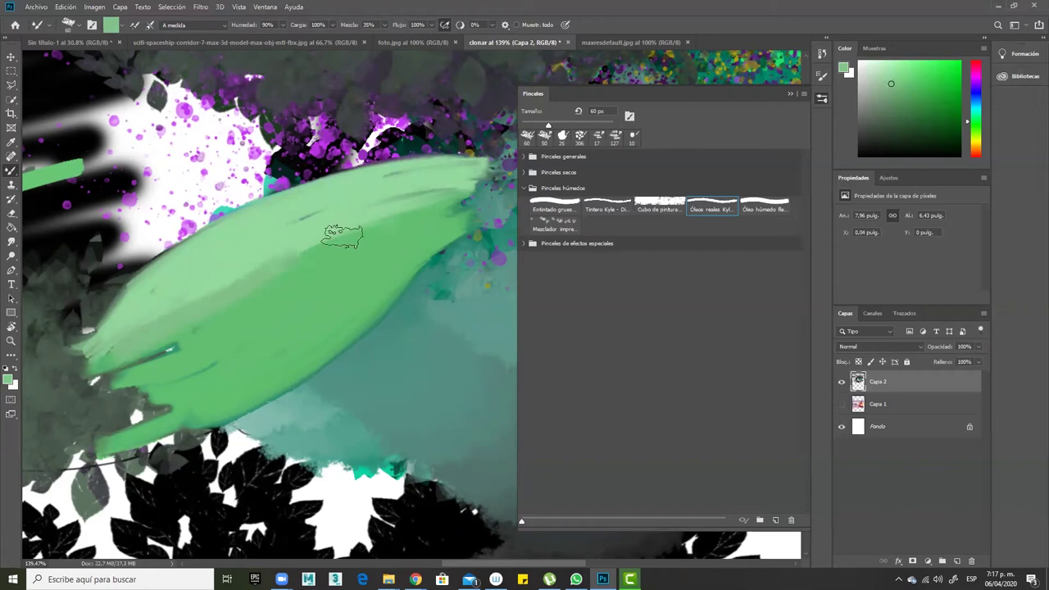
pyautogui.moveTo(152, 335)
pyautogui.mouseDown()
pyautogui.moveTo(412, 210)
pyautogui.moveTo(169, 312)
pyautogui.moveTo(418, 202)
pyautogui.mouseUp()
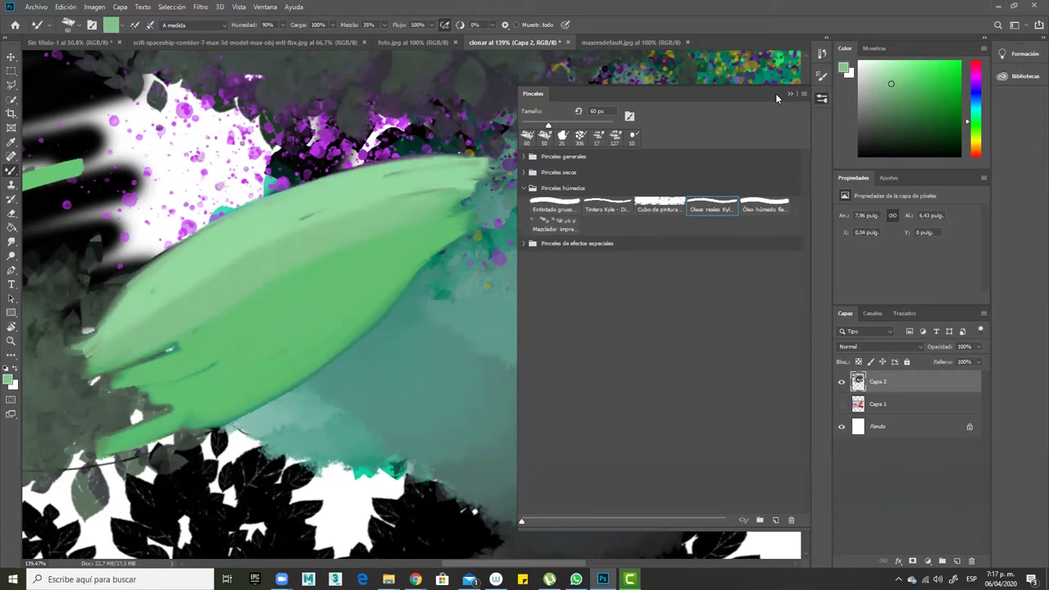
# - Paint alternating darker and lighter green strokes across the leaf
pyautogui.moveTo(891, 83); pyautogui.dragTo(894, 99)
pyautogui.moveTo(416, 222); pyautogui.dragTo(241, 293)
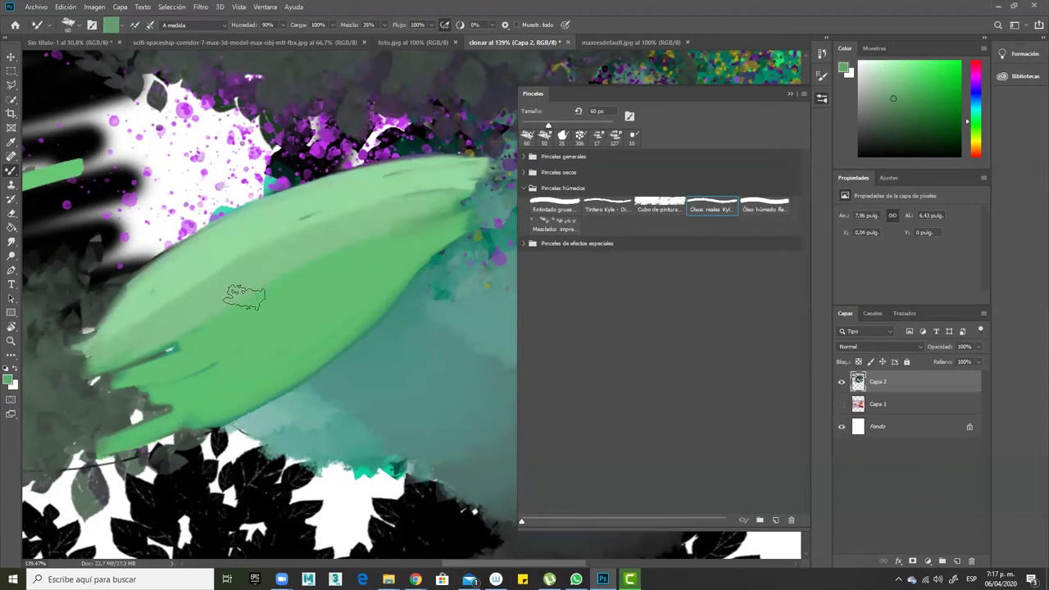
pyautogui.moveTo(123, 374); pyautogui.dragTo(303, 258)
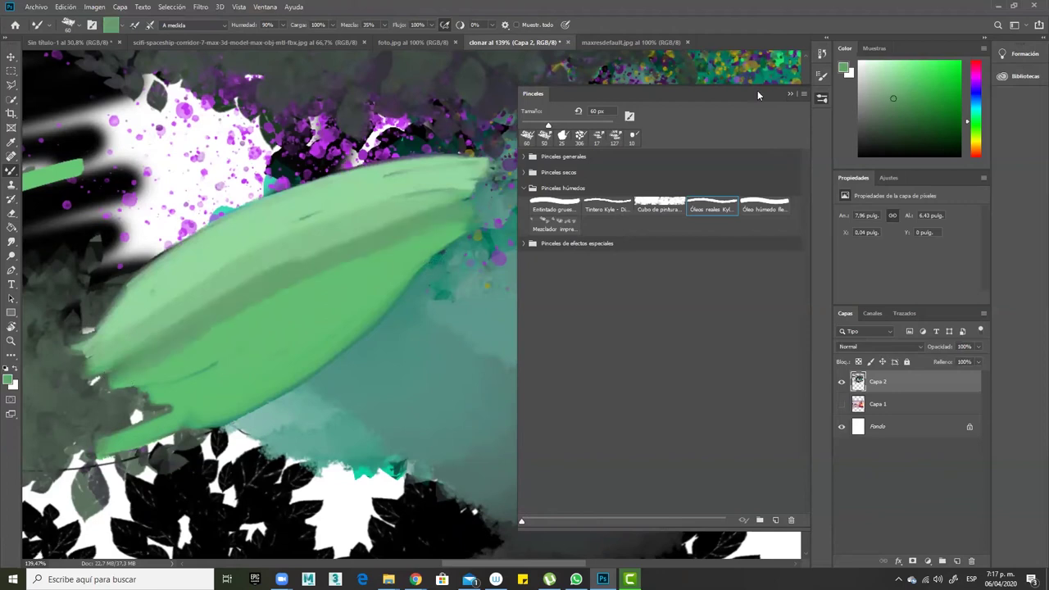
pyautogui.click(892, 86)
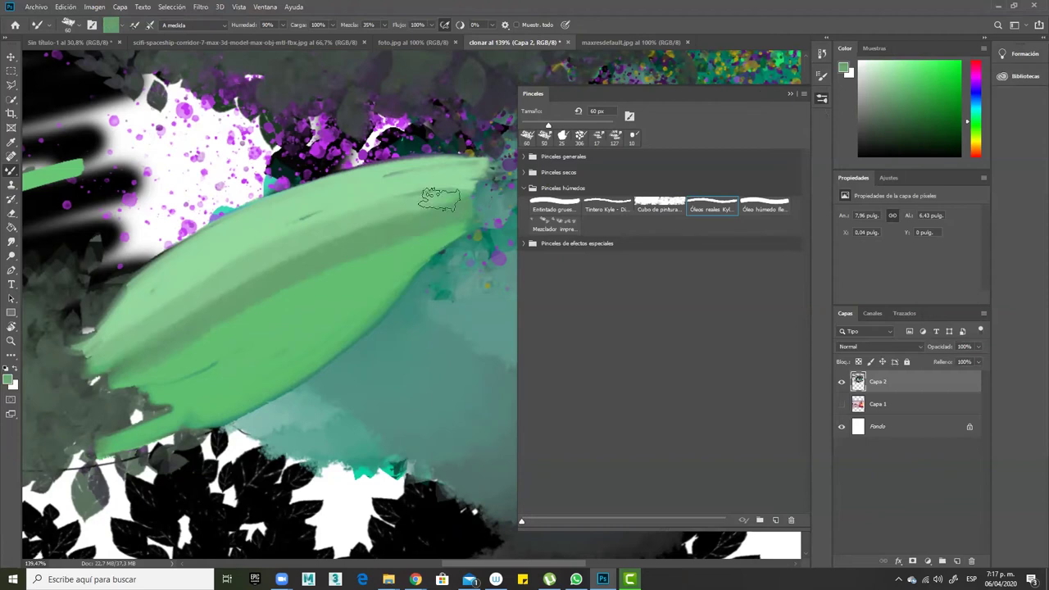
pyautogui.moveTo(300, 246); pyautogui.dragTo(139, 345)
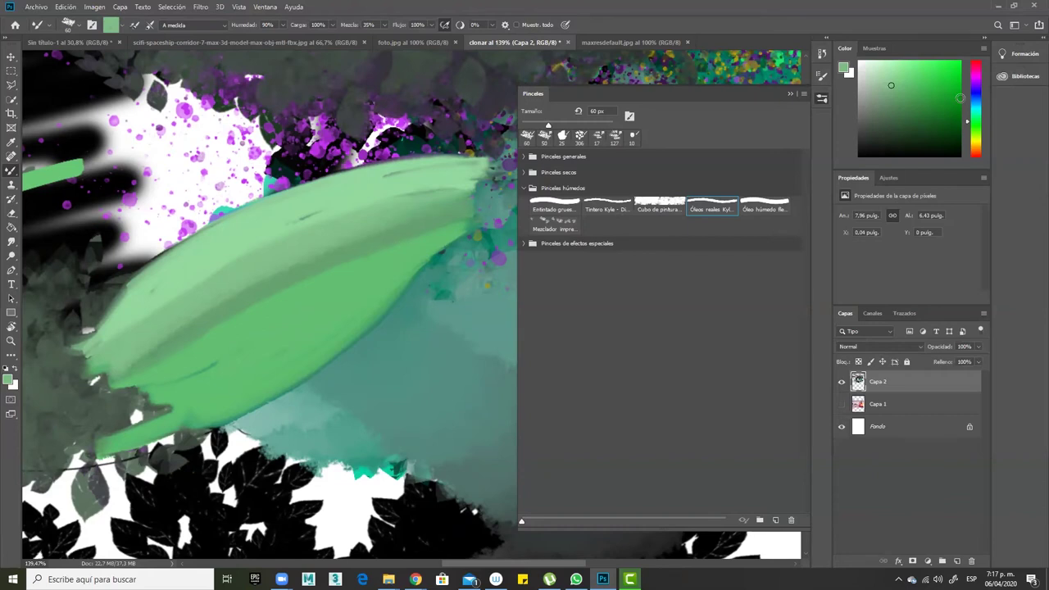
# - With a 29 px brush, paint a darker green line along the leaf's middle
pyautogui.click(891, 104)
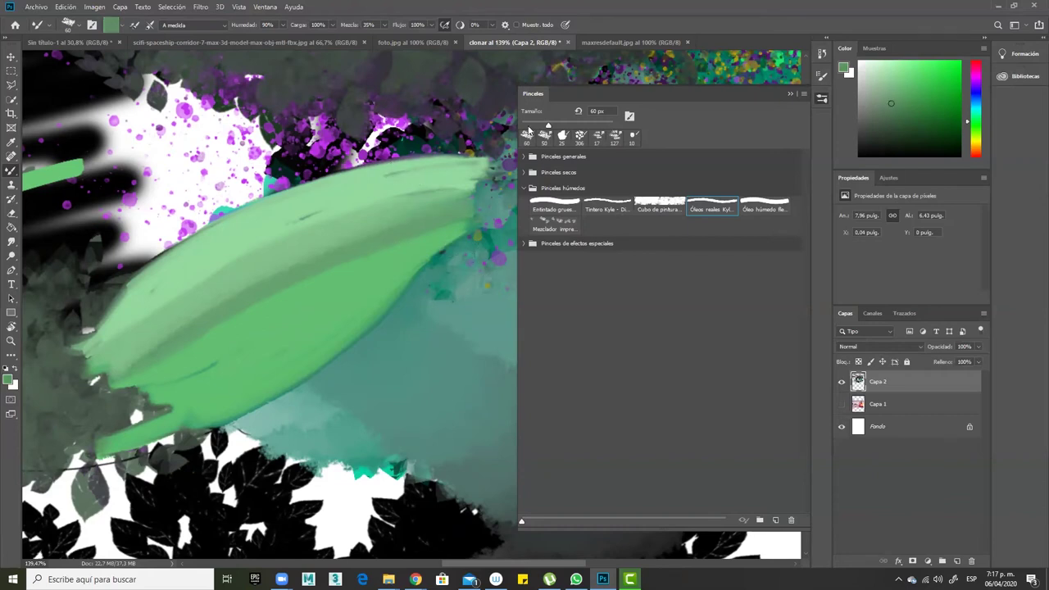
pyautogui.keyDown('alt'); pyautogui.rightClick(199, 334); pyautogui.keyUp('alt')
pyautogui.moveTo(189, 352); pyautogui.dragTo(373, 255)
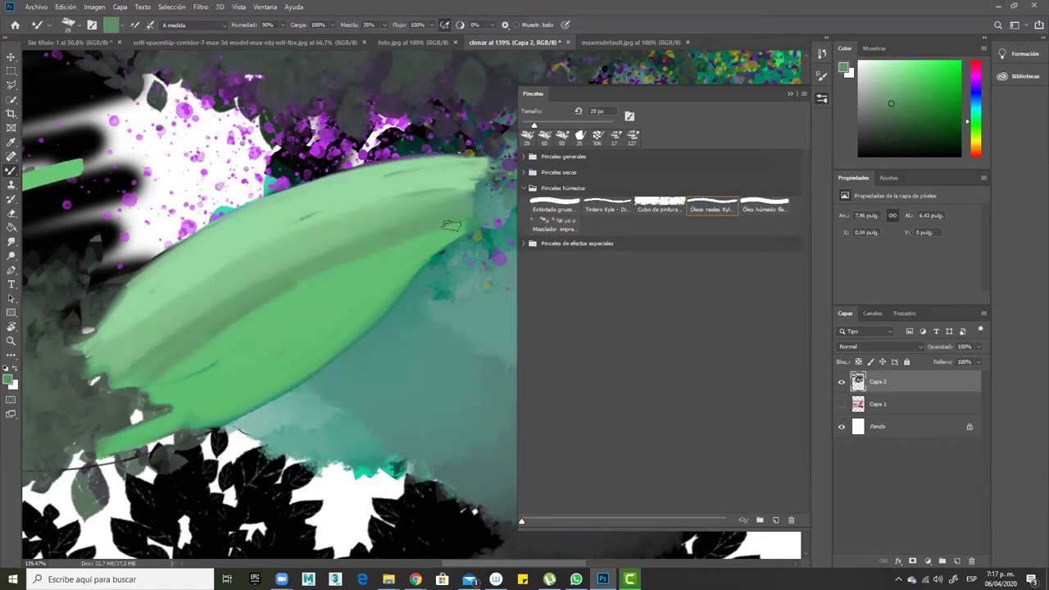
pyautogui.moveTo(451, 226); pyautogui.dragTo(314, 277)
pyautogui.moveTo(205, 341)
pyautogui.mouseDown()
pyautogui.moveTo(451, 233)
pyautogui.moveTo(426, 241)
pyautogui.mouseUp()
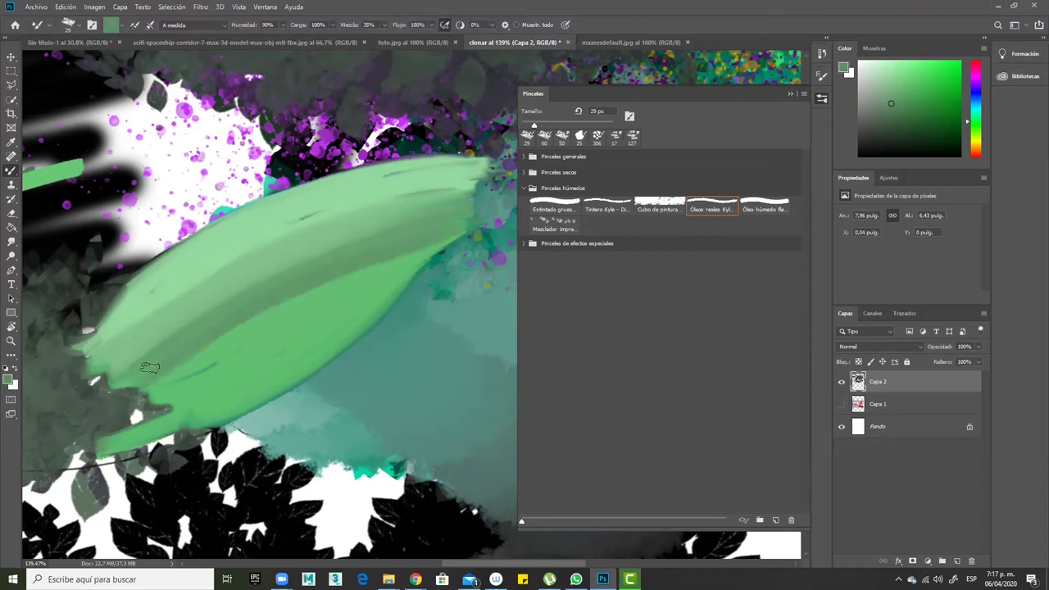
# - Shade and re-blend the leaf's middle band with darker sampled greens
pyautogui.keyDown('alt'); pyautogui.click(277, 313); pyautogui.keyUp('alt')
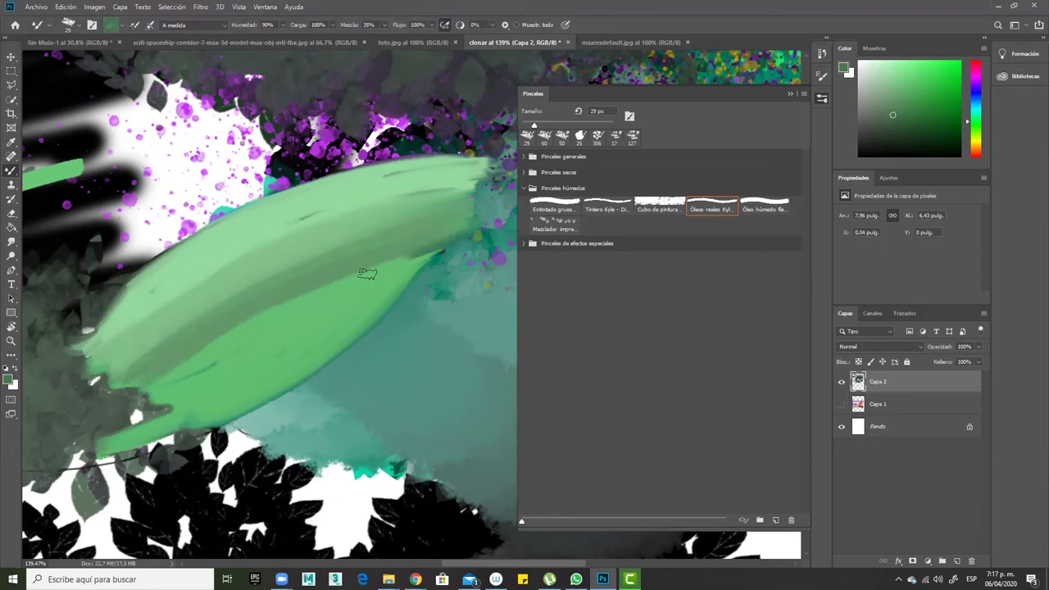
pyautogui.moveTo(447, 249)
pyautogui.mouseDown()
pyautogui.moveTo(283, 305)
pyautogui.moveTo(175, 376)
pyautogui.mouseUp()
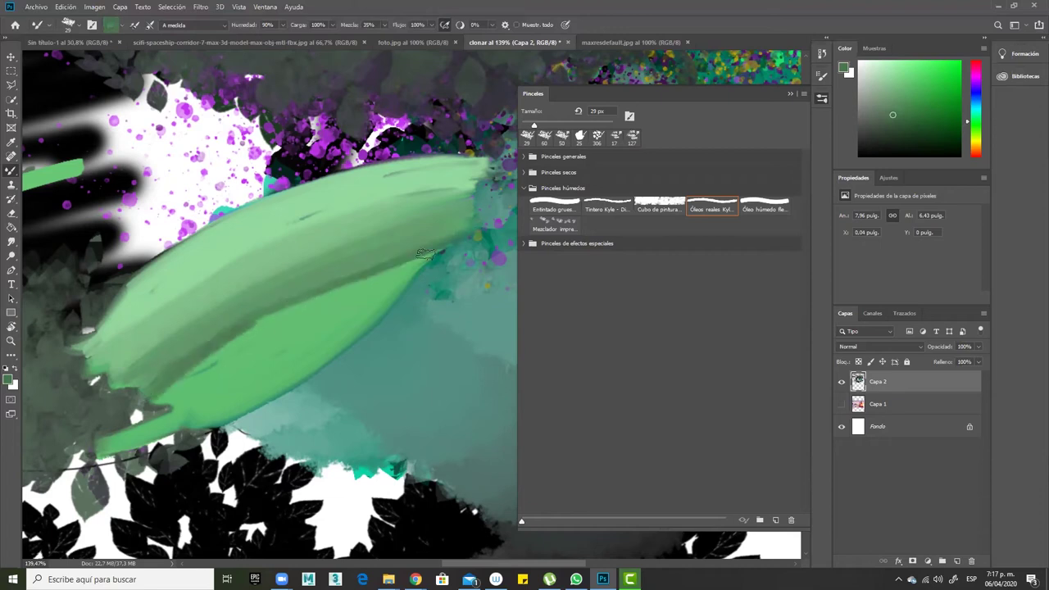
pyautogui.moveTo(426, 252); pyautogui.dragTo(254, 326)
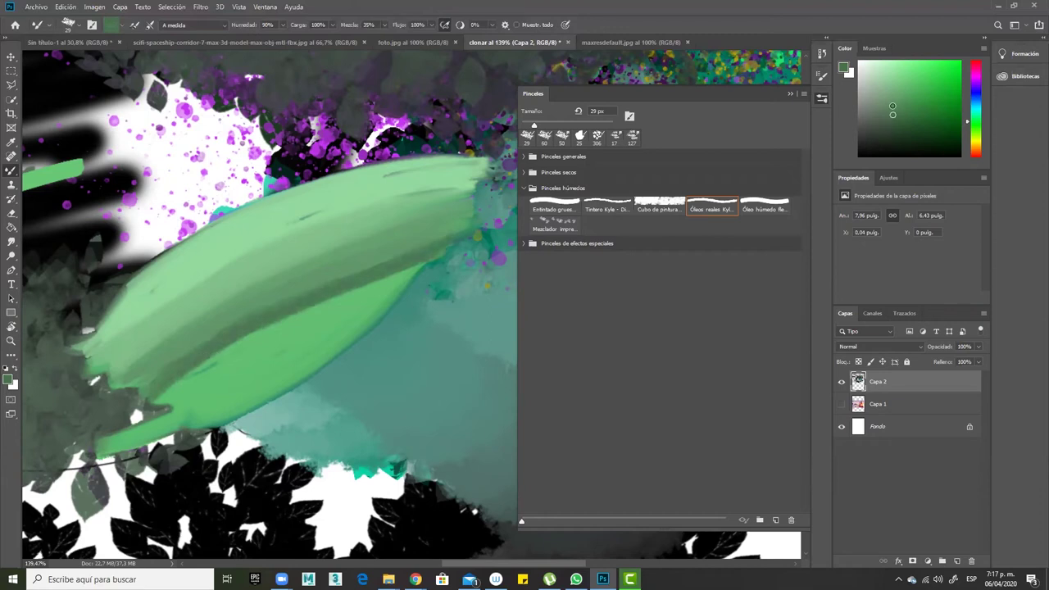
pyautogui.keyDown('alt'); pyautogui.click(150, 382); pyautogui.keyUp('alt')
pyautogui.moveTo(385, 261); pyautogui.dragTo(155, 368)
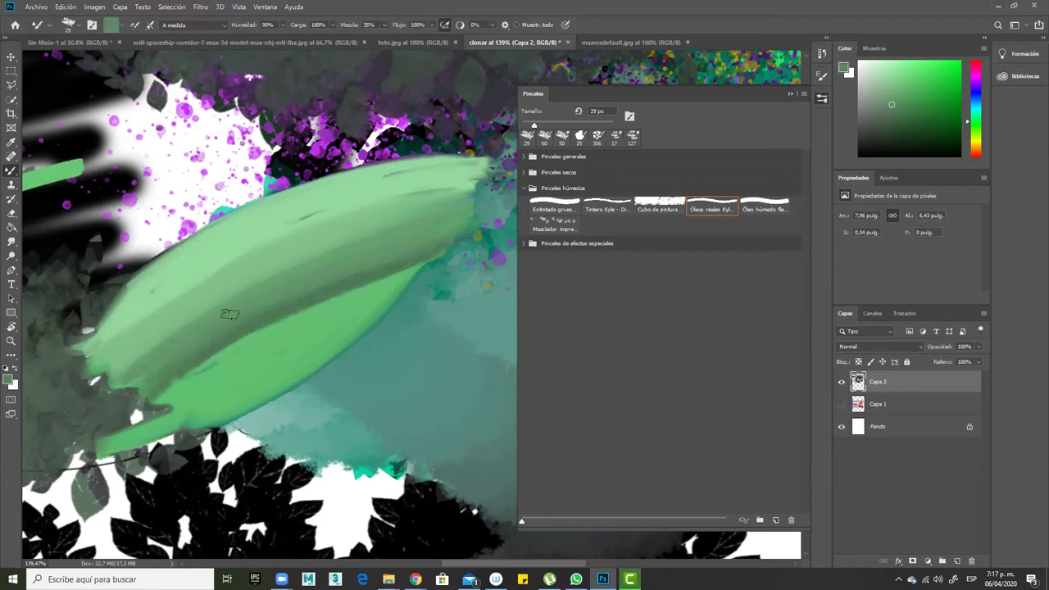
# - Paint long light-green highlight streaks along the leaf and the dark band's lower edge
pyautogui.keyDown('alt'); pyautogui.click(382, 285); pyautogui.keyUp('alt')
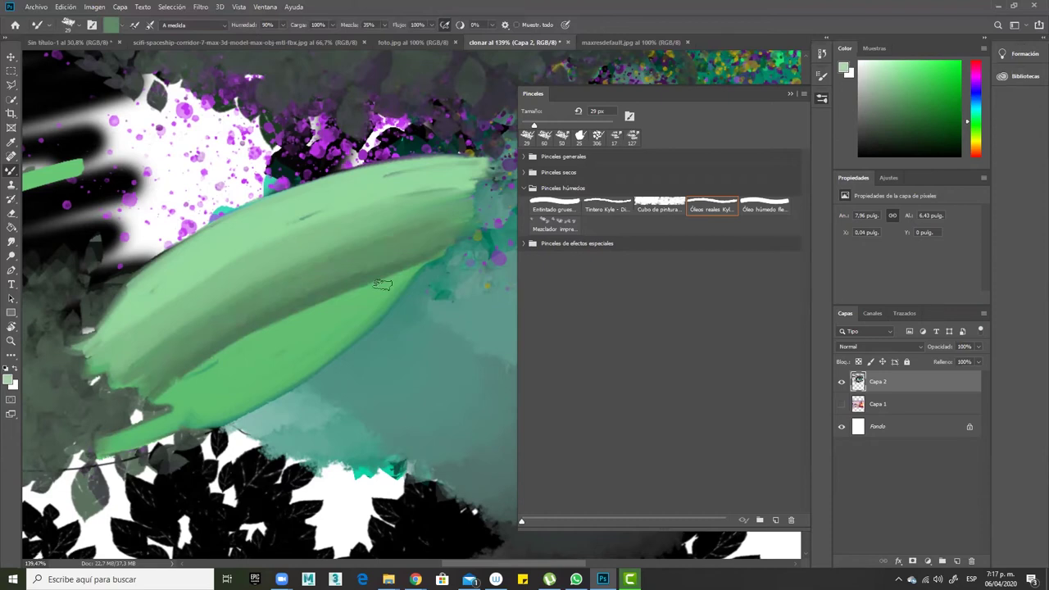
pyautogui.moveTo(430, 231)
pyautogui.mouseDown()
pyautogui.moveTo(270, 287)
pyautogui.moveTo(173, 336)
pyautogui.mouseUp()
pyautogui.keyDown('alt'); pyautogui.click(117, 383); pyautogui.keyUp('alt')
pyautogui.moveTo(113, 387)
pyautogui.mouseDown()
pyautogui.moveTo(324, 267)
pyautogui.moveTo(445, 241)
pyautogui.mouseUp()
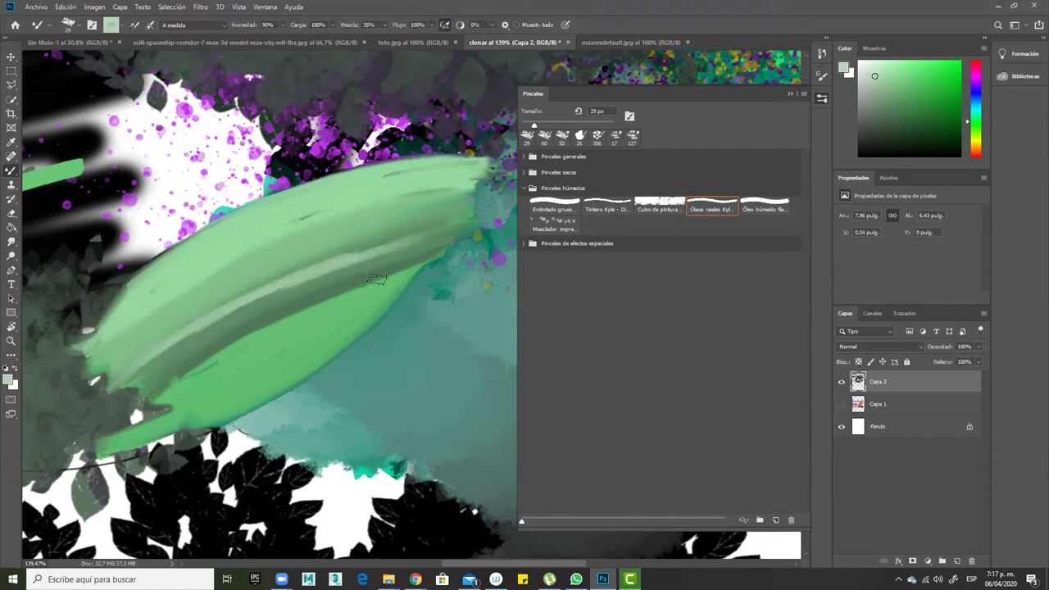
pyautogui.moveTo(303, 375); pyautogui.dragTo(423, 261)
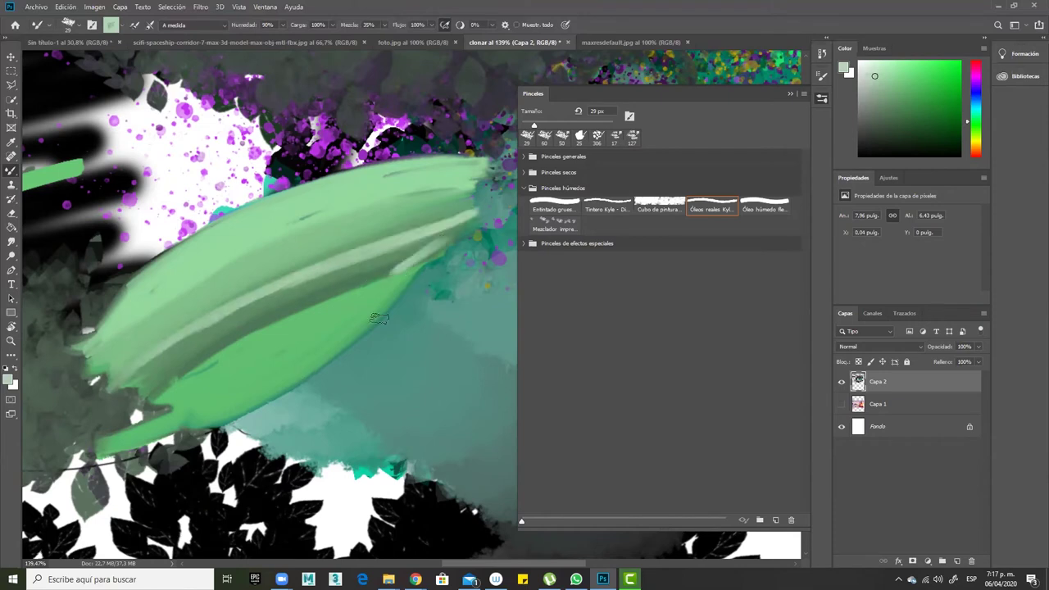
# - Try a mid-green stroke on the leaf's lower edge, undo it, and switch to Smudge
pyautogui.keyDown('alt'); pyautogui.click(360, 332); pyautogui.keyUp('alt')
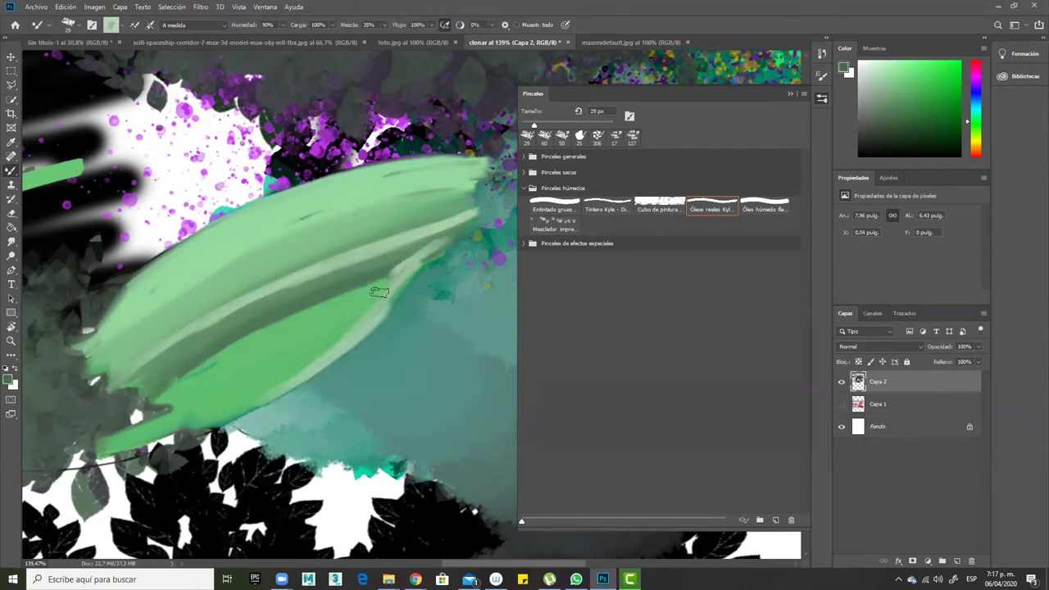
pyautogui.moveTo(267, 393); pyautogui.dragTo(400, 290)
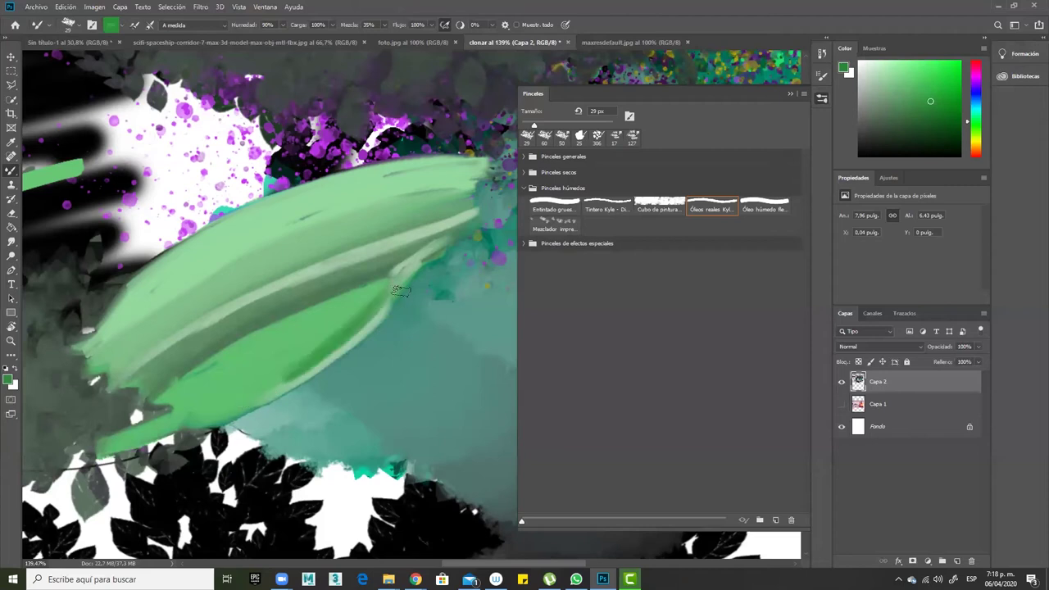
pyautogui.hotkey('ctrl', 'z')
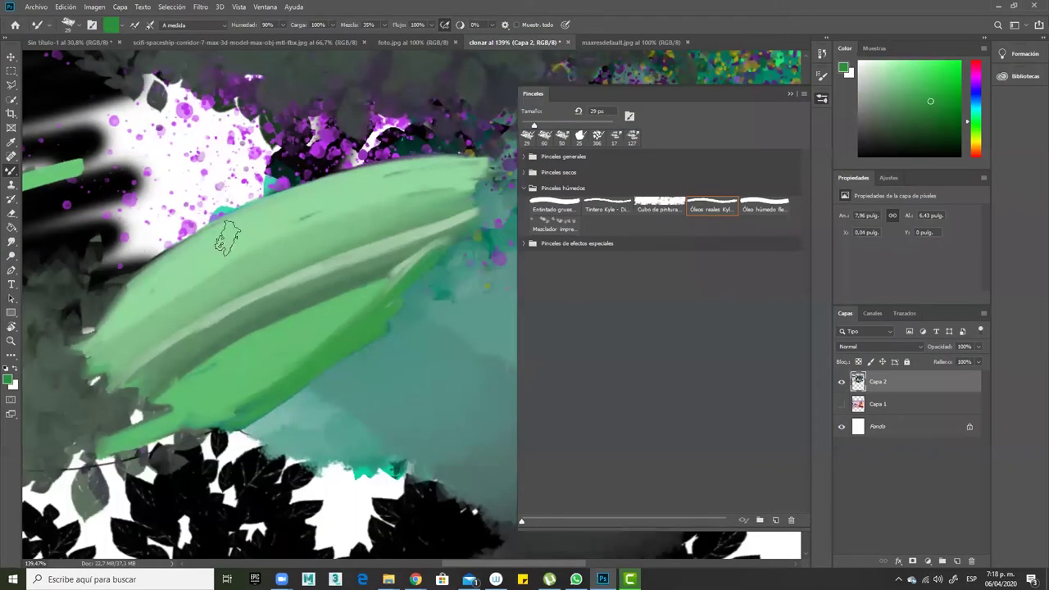
pyautogui.press('r')
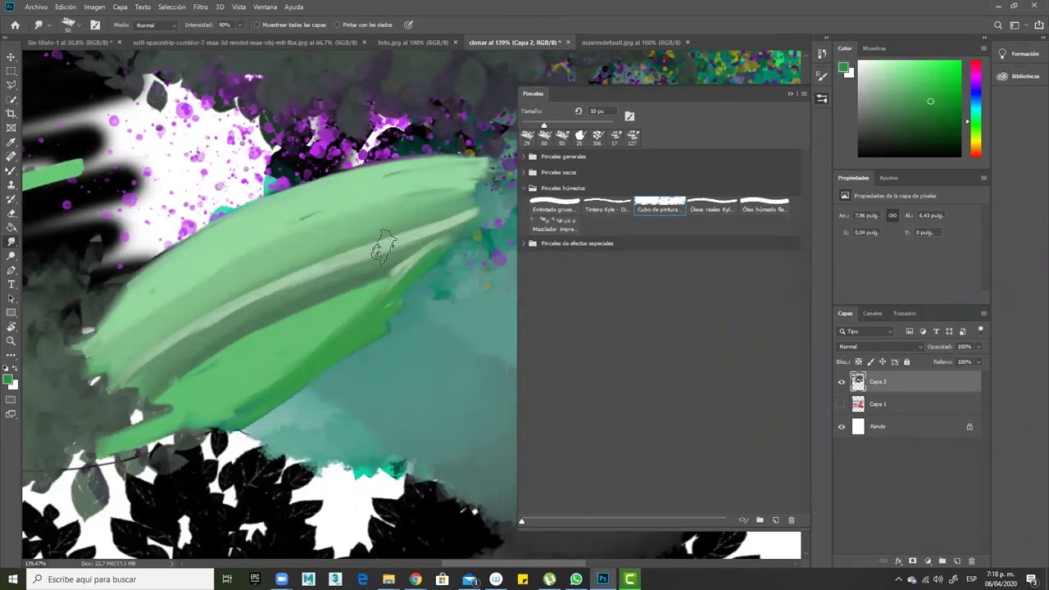
# - Undo the smudge blob and set the Circular difuso brush from Pinceles generales to 12 px
pyautogui.moveTo(375, 241); pyautogui.dragTo(410, 250)
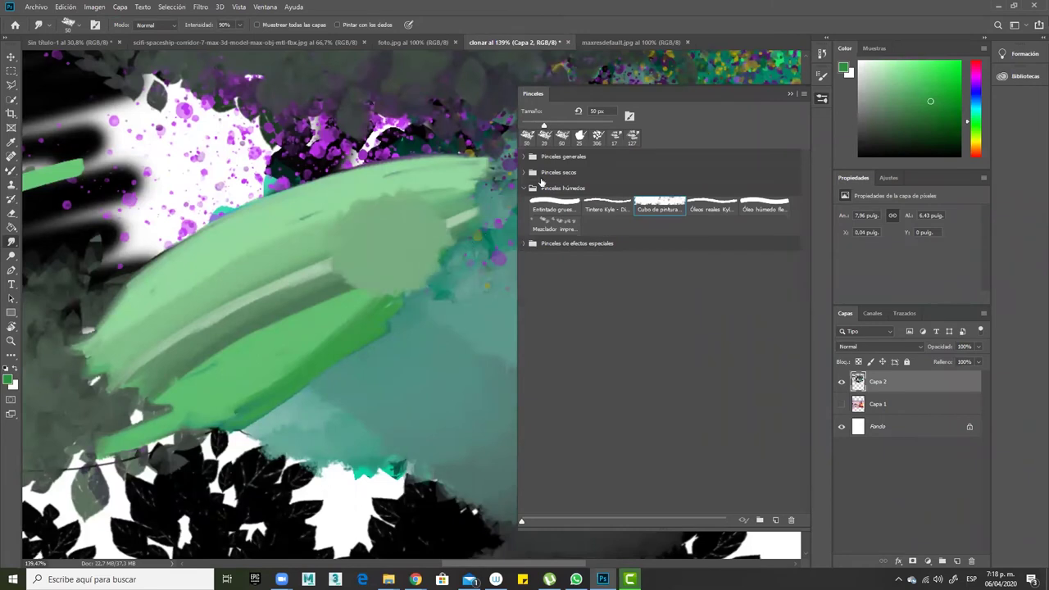
pyautogui.hotkey('ctrl', 'z')
pyautogui.click(525, 188)
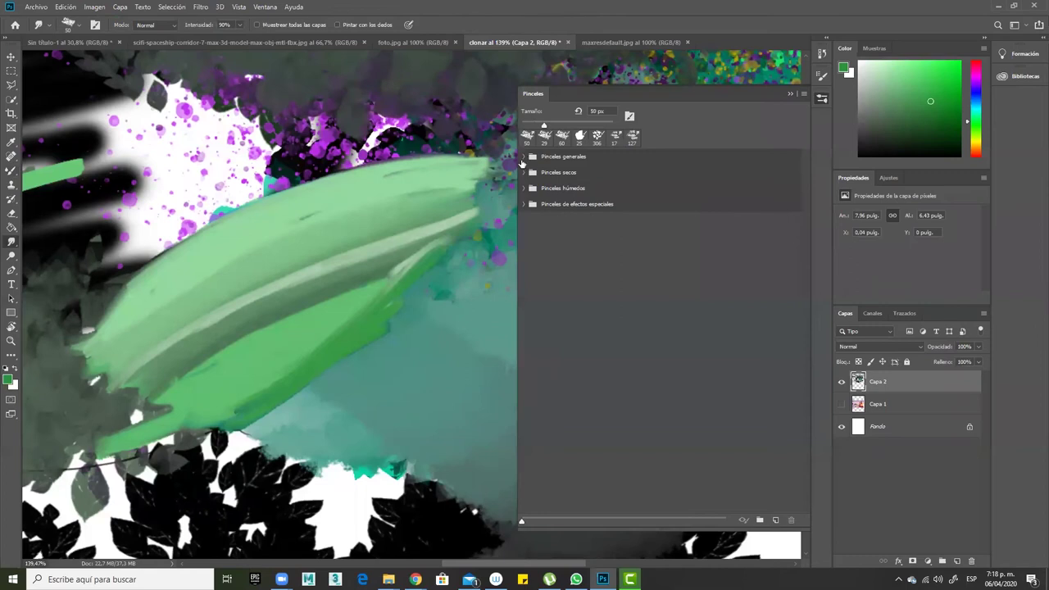
pyautogui.click(529, 156)
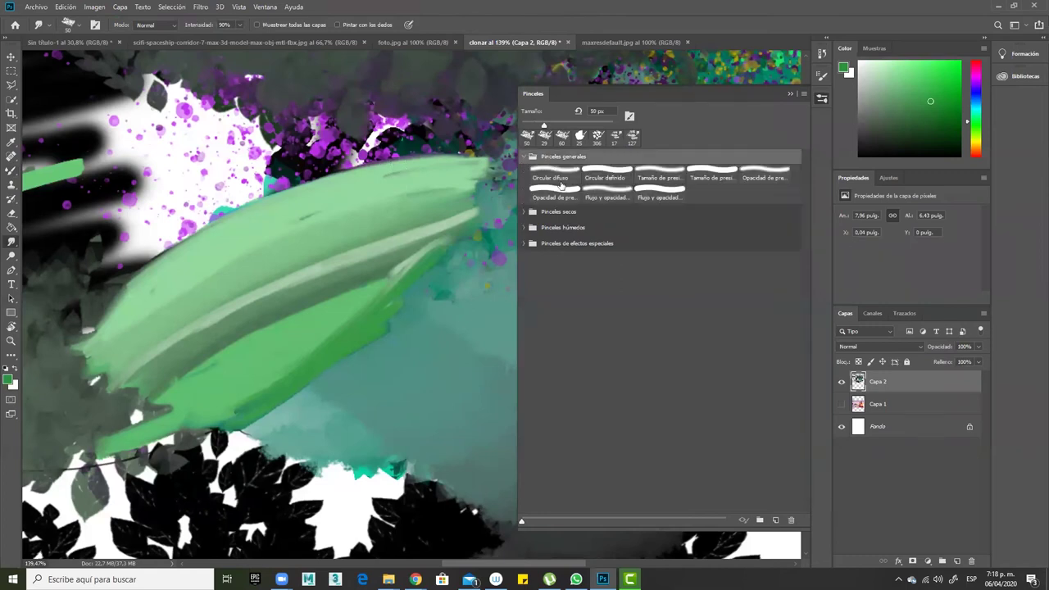
pyautogui.click(560, 175)
pyautogui.moveTo(537, 128); pyautogui.dragTo(528, 125)
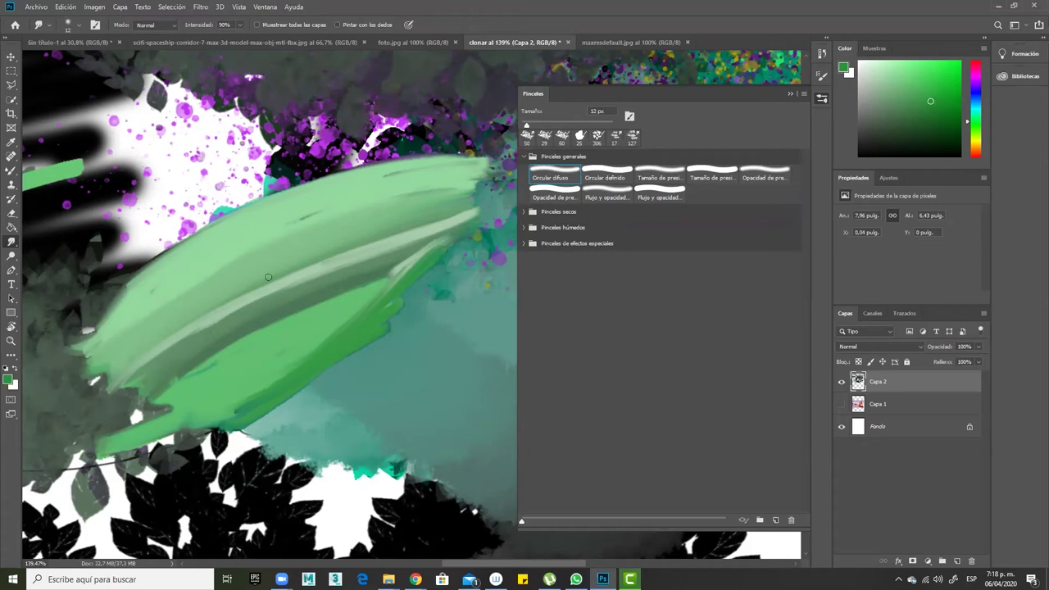
# - Smear the leaf's grey-green, grey-white and dark lower bands, then bring VLC forward
pyautogui.moveTo(255, 271); pyautogui.dragTo(435, 221)
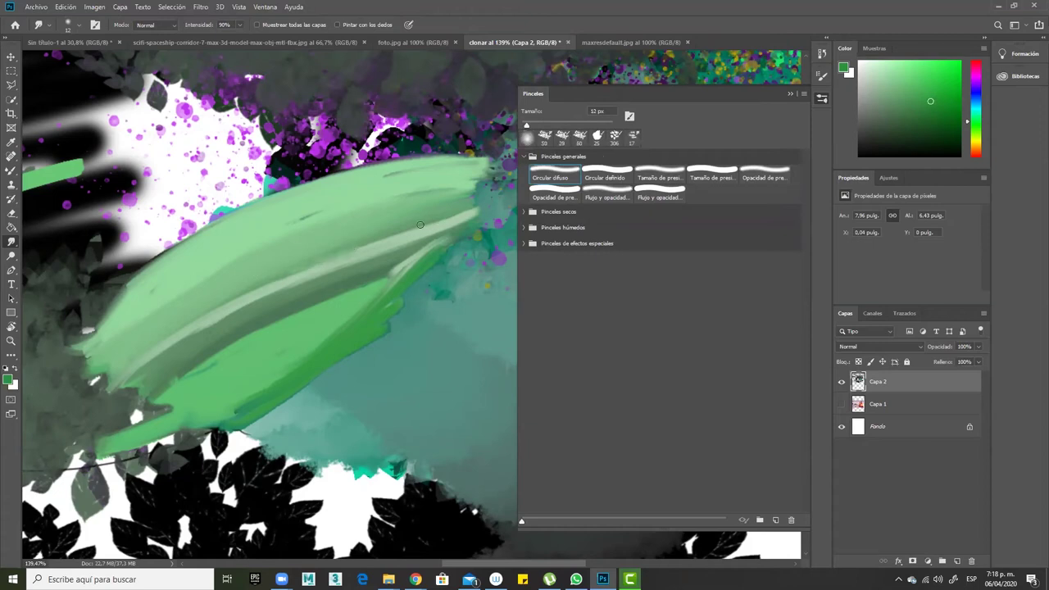
pyautogui.moveTo(269, 283); pyautogui.dragTo(251, 293)
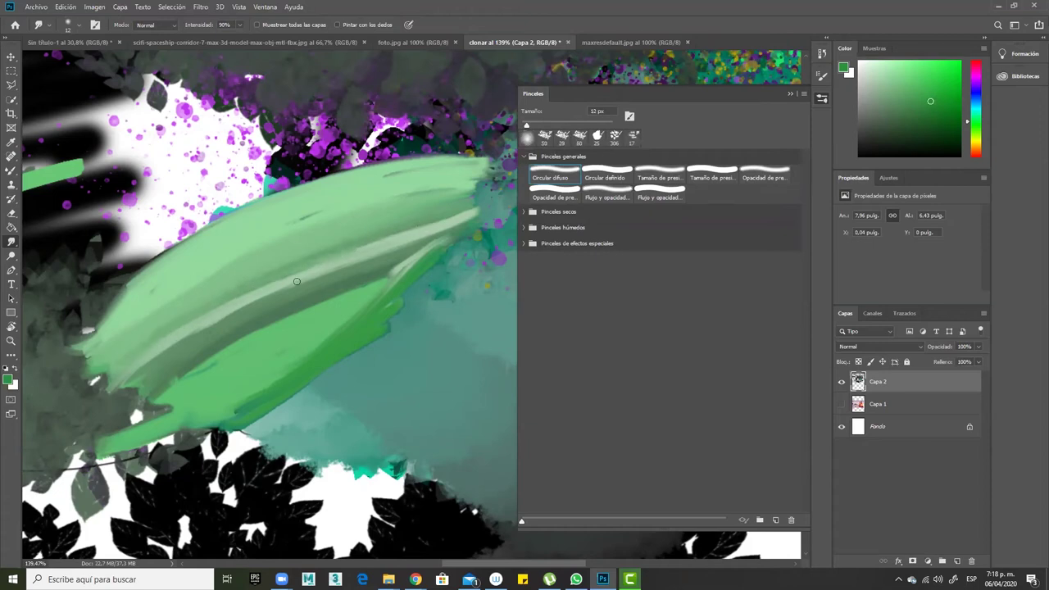
pyautogui.moveTo(324, 264)
pyautogui.mouseDown()
pyautogui.moveTo(448, 225)
pyautogui.moveTo(238, 295)
pyautogui.moveTo(118, 350)
pyautogui.mouseUp()
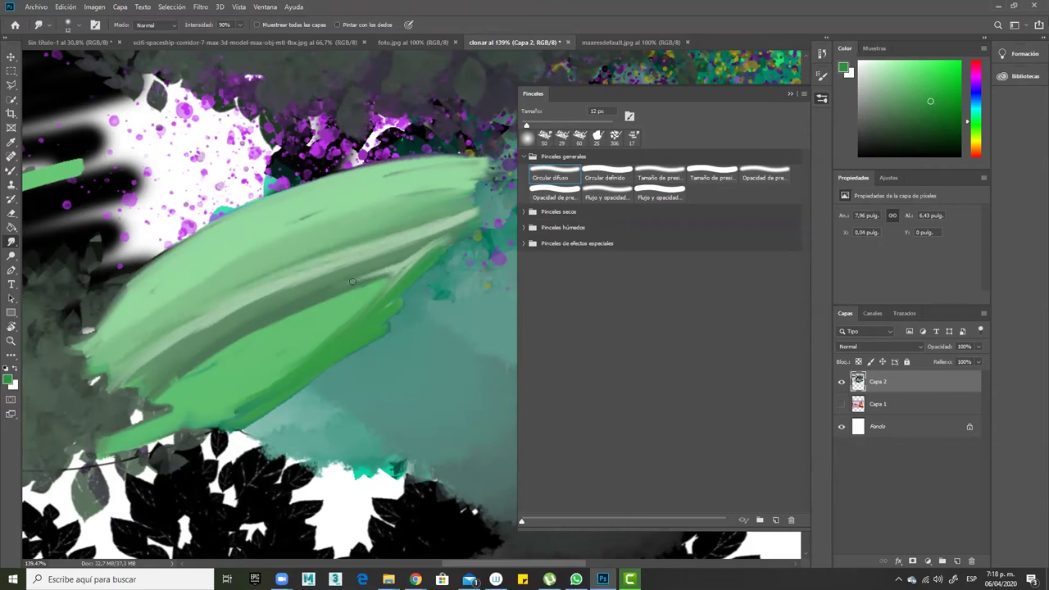
pyautogui.moveTo(409, 251)
pyautogui.mouseDown()
pyautogui.moveTo(358, 279)
pyautogui.moveTo(386, 287)
pyautogui.moveTo(327, 331)
pyautogui.mouseUp()
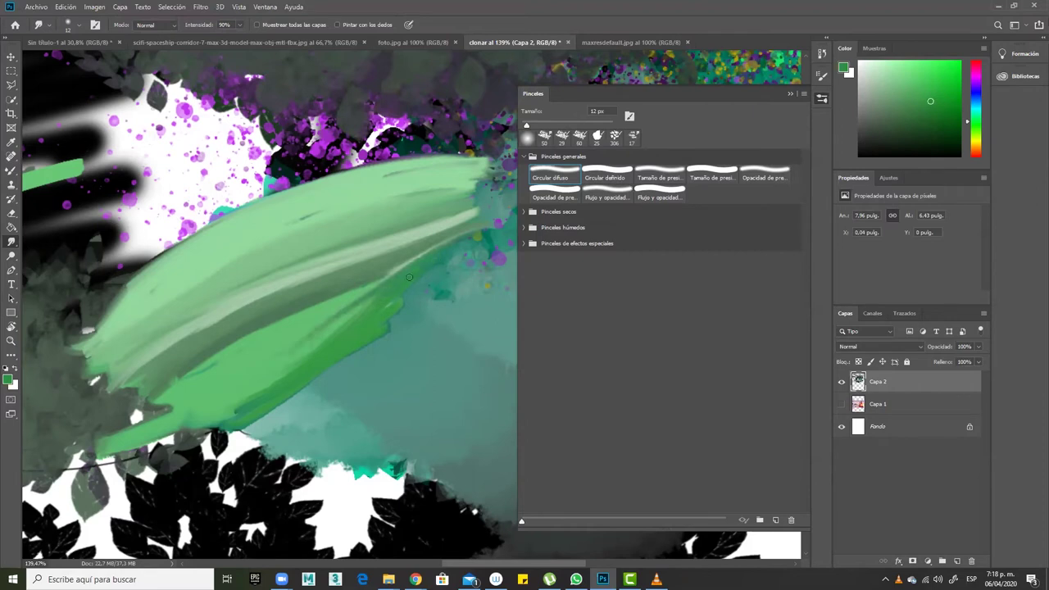
pyautogui.moveTo(377, 302); pyautogui.dragTo(353, 313)
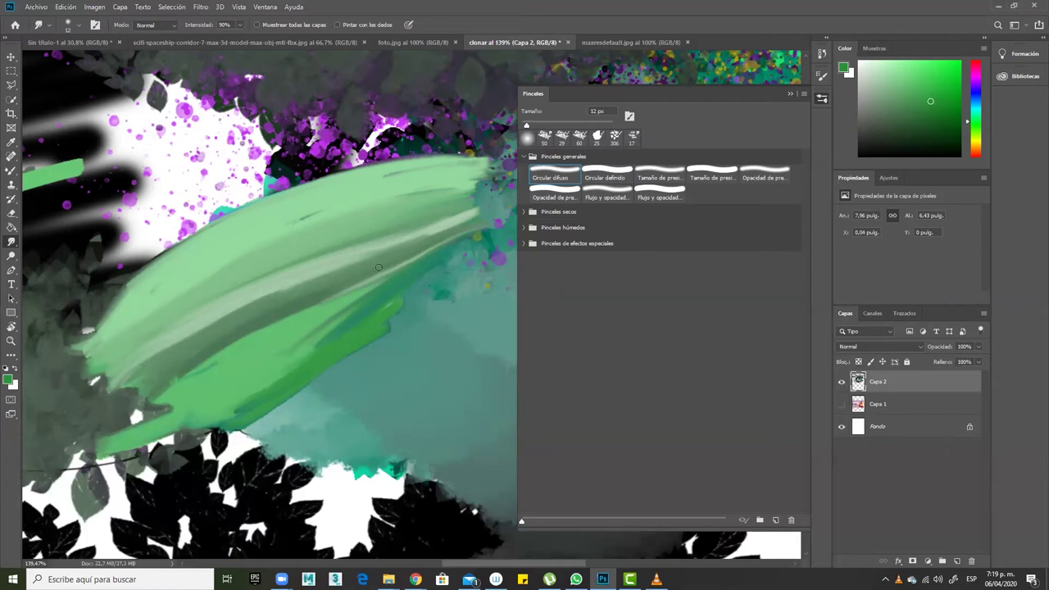
pyautogui.moveTo(343, 292); pyautogui.dragTo(181, 374)
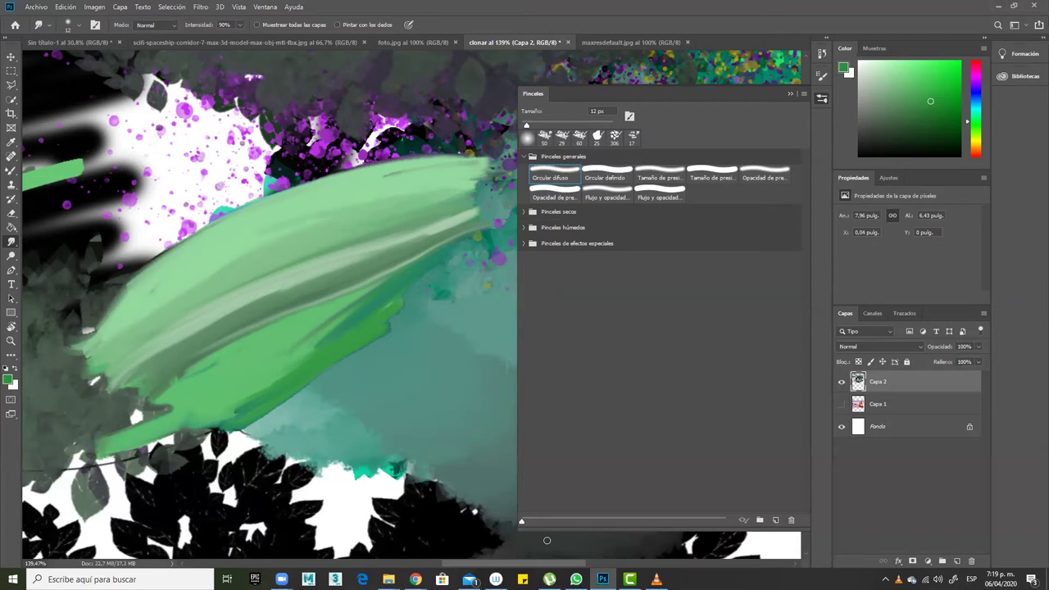
pyautogui.click(1036, 6)
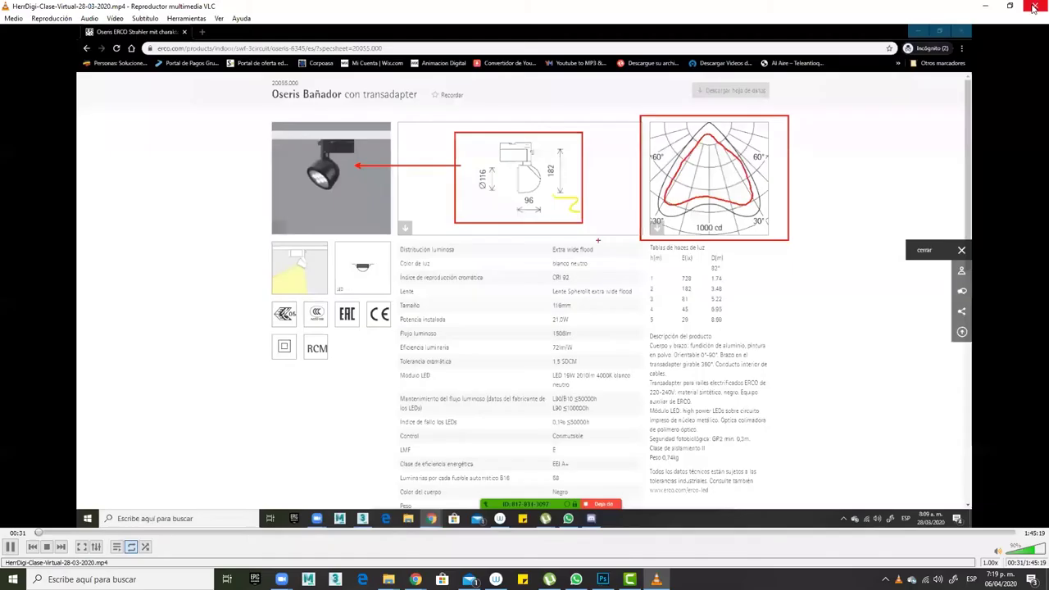
# - Close VLC and smudge the leaf's left tip, left edge and highlight streak down-left
pyautogui.click(1036, 6)
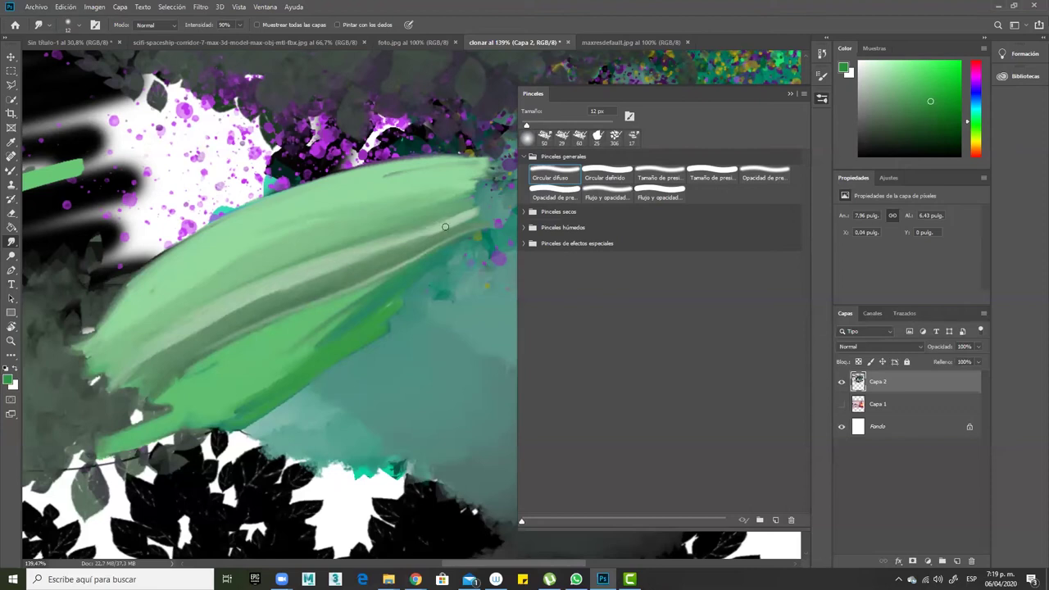
pyautogui.moveTo(472, 219); pyautogui.dragTo(414, 231)
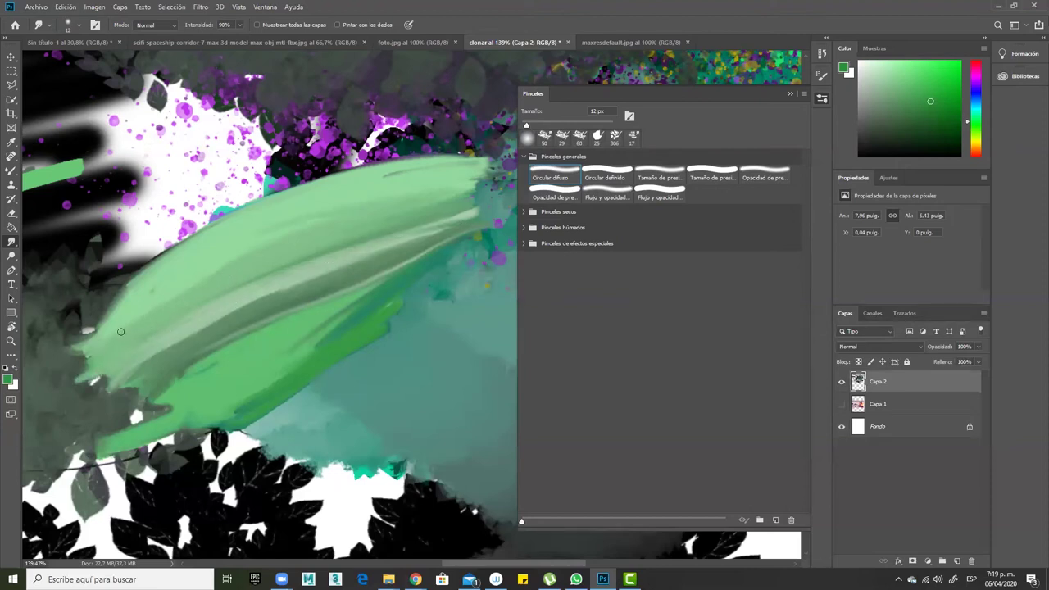
pyautogui.moveTo(98, 359); pyautogui.dragTo(64, 381)
pyautogui.moveTo(149, 336)
pyautogui.mouseDown()
pyautogui.moveTo(90, 366)
pyautogui.moveTo(258, 287)
pyautogui.mouseUp()
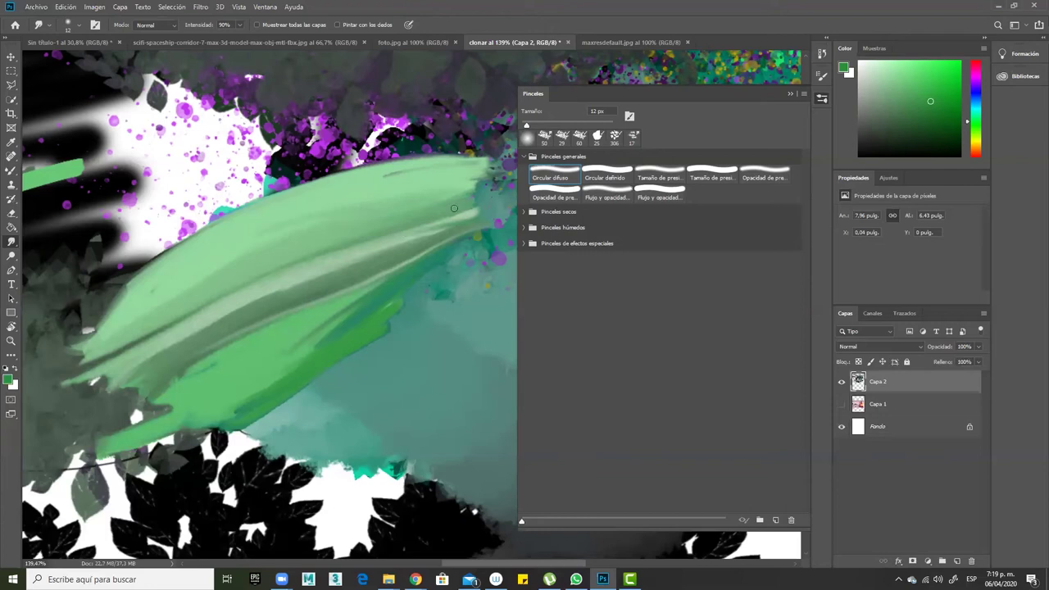
pyautogui.moveTo(393, 231); pyautogui.dragTo(169, 330)
# - Feather the leaf's far-left and lower-left edges into lighter streaks
pyautogui.moveTo(78, 351)
pyautogui.mouseDown()
pyautogui.moveTo(219, 265)
pyautogui.moveTo(24, 397)
pyautogui.mouseUp()
pyautogui.moveTo(127, 360); pyautogui.dragTo(45, 397)
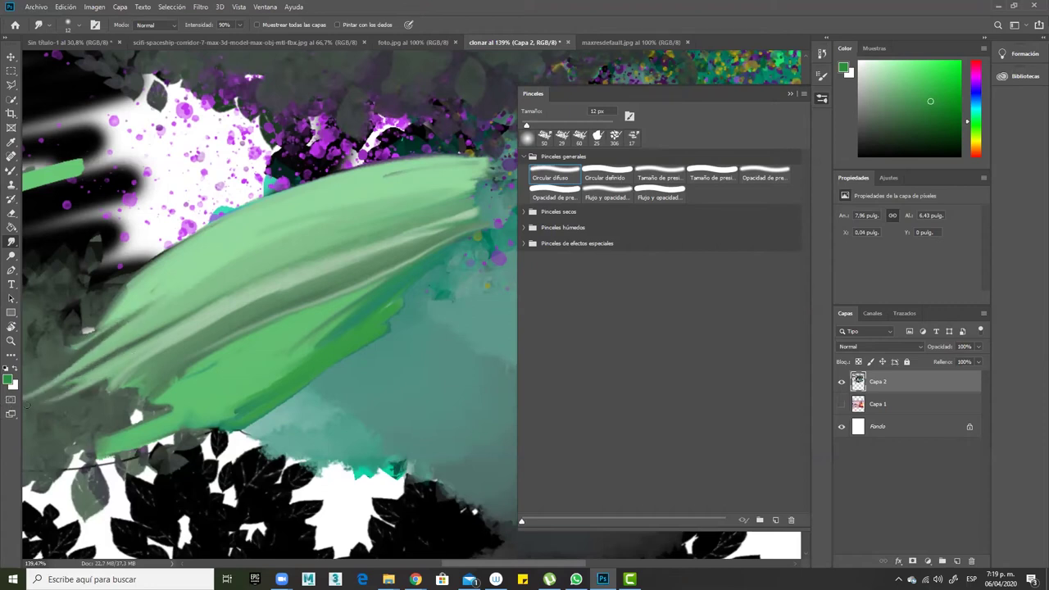
pyautogui.moveTo(108, 387); pyautogui.dragTo(40, 430)
pyautogui.moveTo(114, 395); pyautogui.dragTo(54, 443)
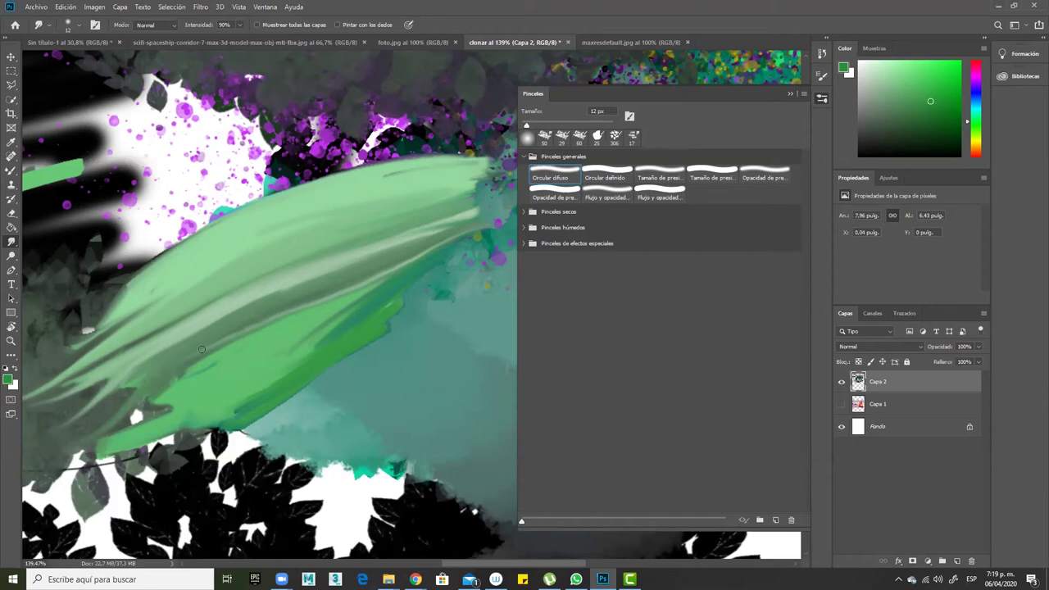
pyautogui.moveTo(144, 405); pyautogui.dragTo(159, 395)
# - Soften the grey streak and blend the grey and green middle streaks toward the tip
pyautogui.moveTo(339, 289); pyautogui.dragTo(410, 268)
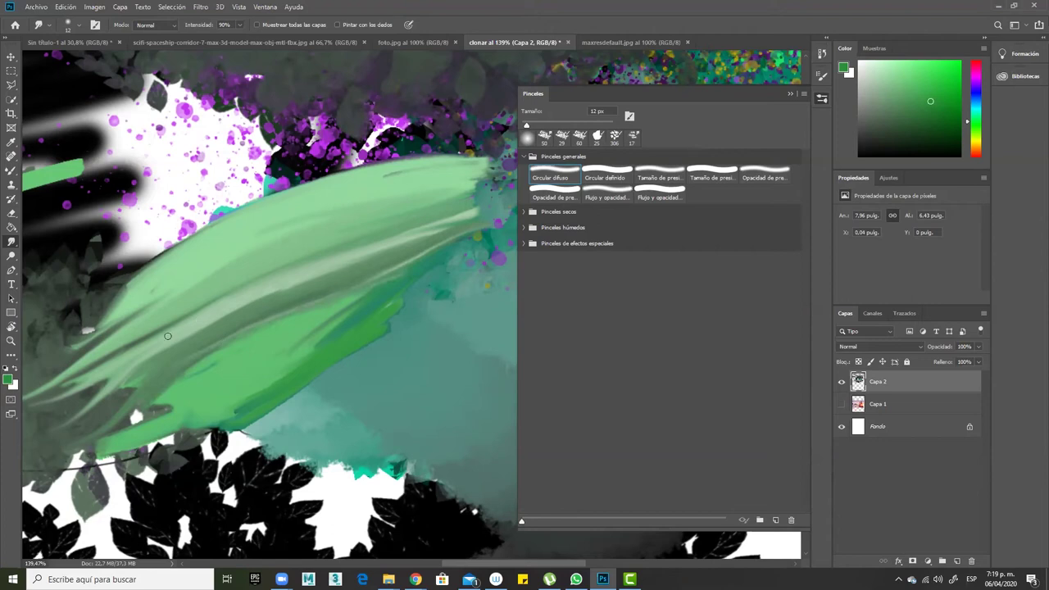
pyautogui.moveTo(105, 379); pyautogui.dragTo(38, 385)
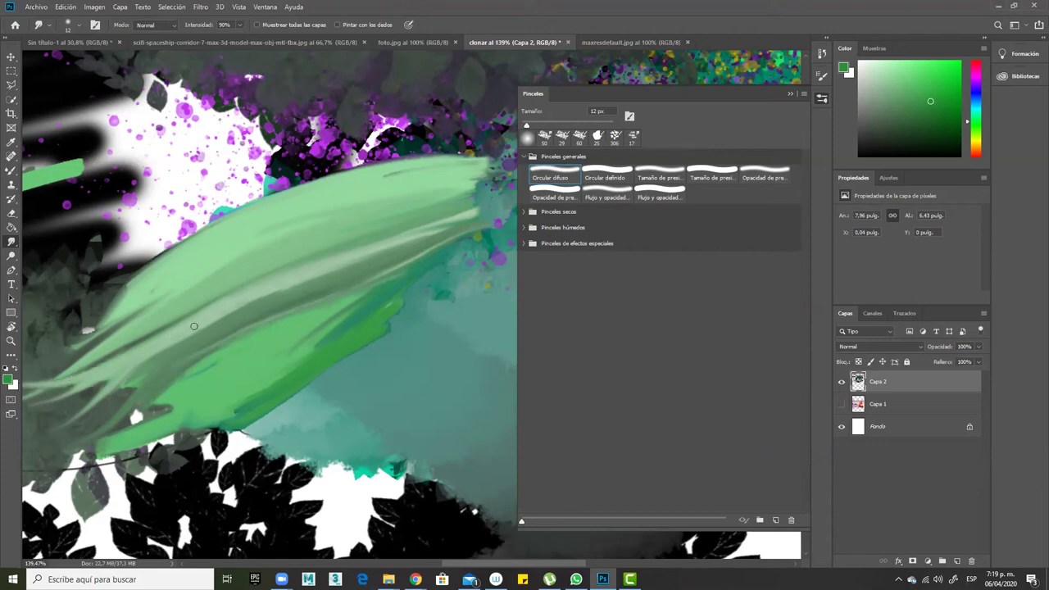
pyautogui.moveTo(486, 210); pyautogui.dragTo(276, 285)
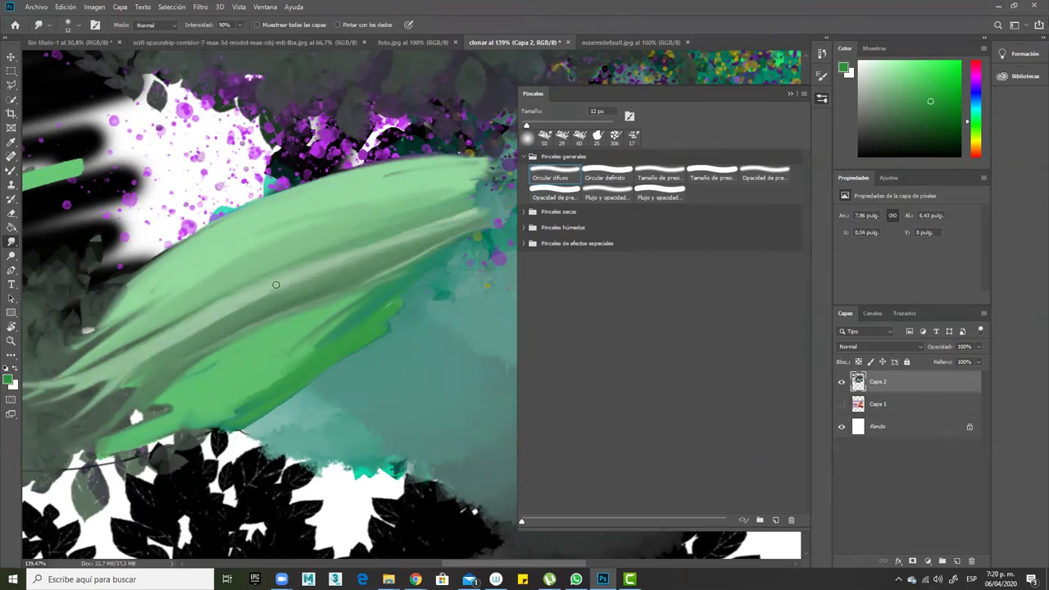
pyautogui.moveTo(186, 337)
pyautogui.mouseDown()
pyautogui.moveTo(360, 265)
pyautogui.moveTo(359, 255)
pyautogui.moveTo(318, 274)
pyautogui.moveTo(429, 242)
pyautogui.mouseUp()
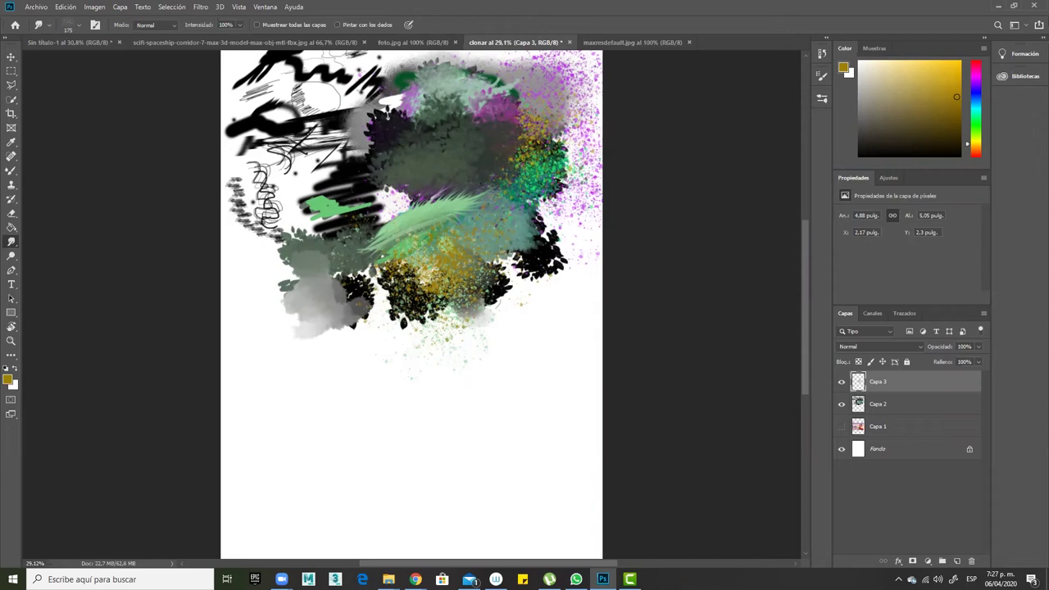
# - Switch from Photoshop to the Chrome window showing artstation.com
pyautogui.hotkey('alt', 'Tab')
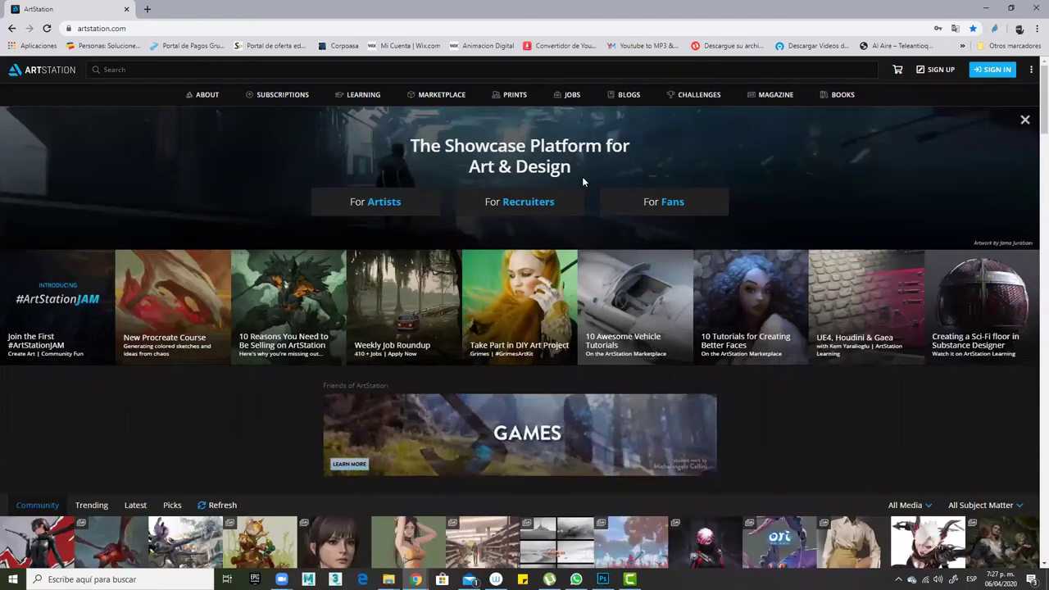
# - Scroll to the Community grid and open the 'Going Alone' forest-ruin artwork
pyautogui.scroll(-1, 596, 346)
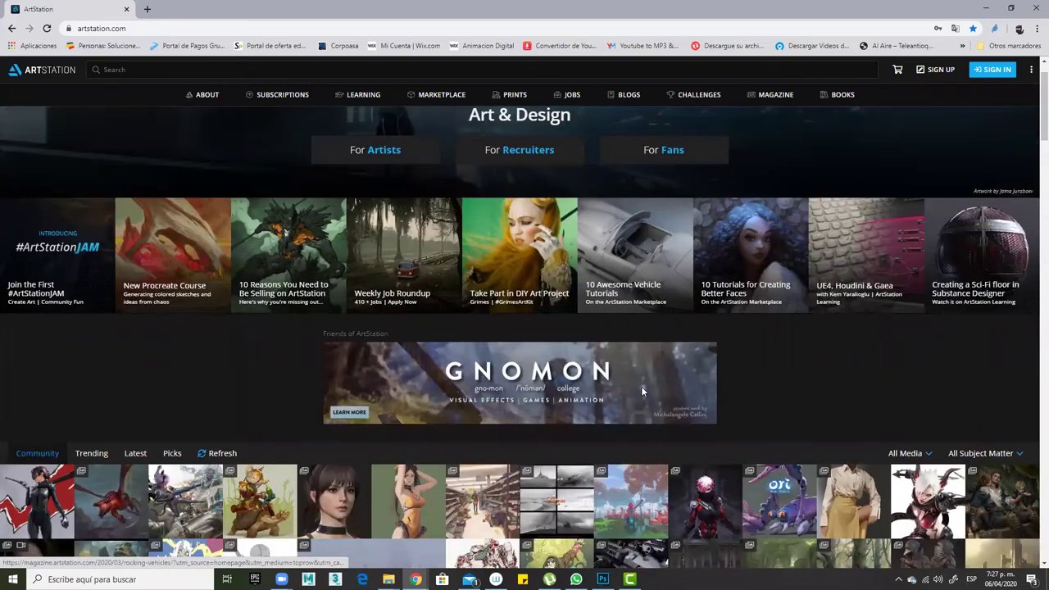
pyautogui.scroll(-1, 641, 386)
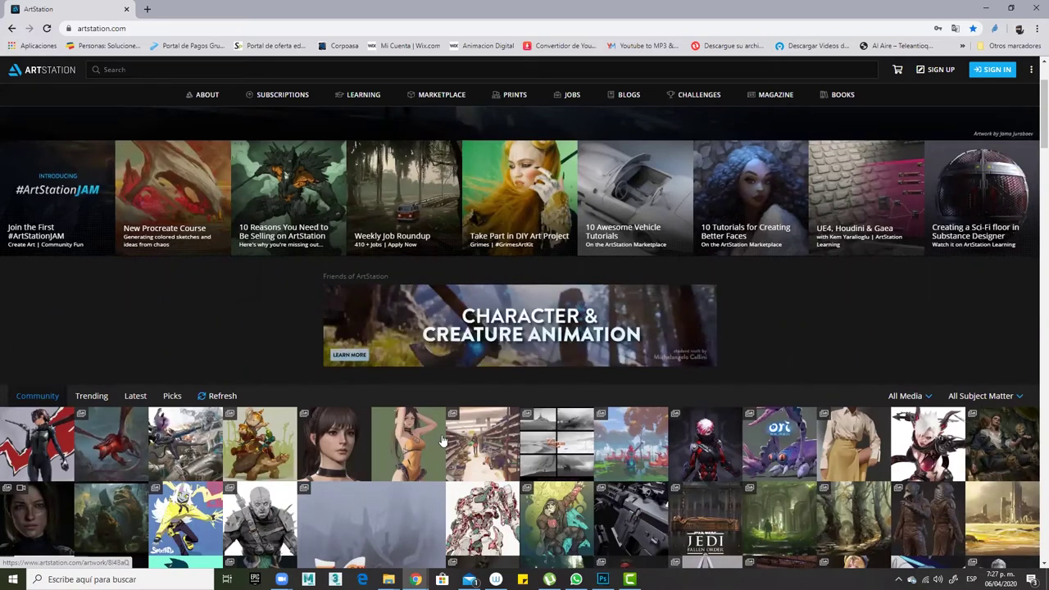
pyautogui.scroll(-3, 443, 441)
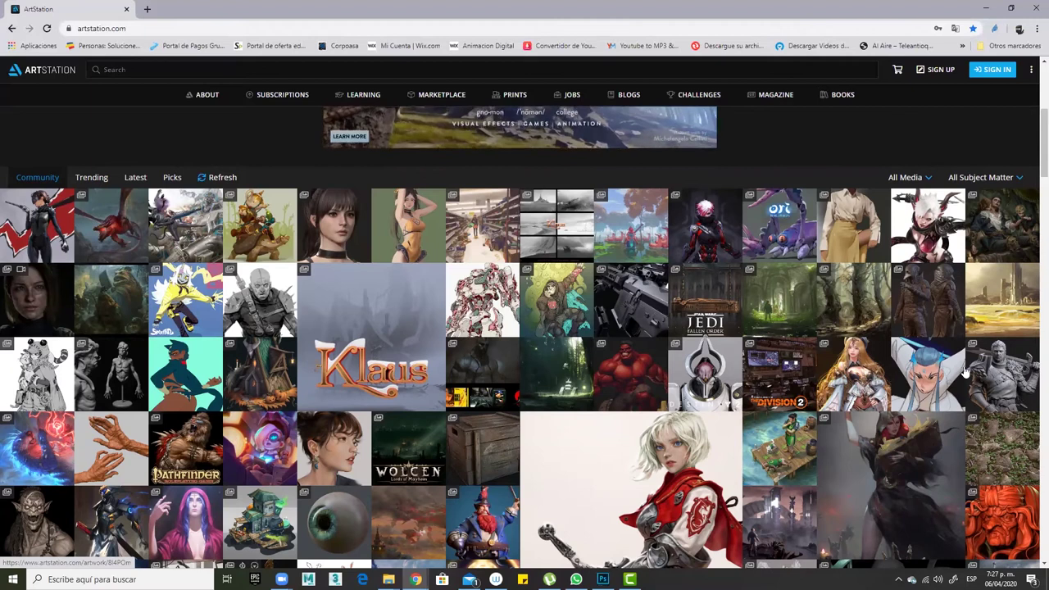
pyautogui.click(780, 302)
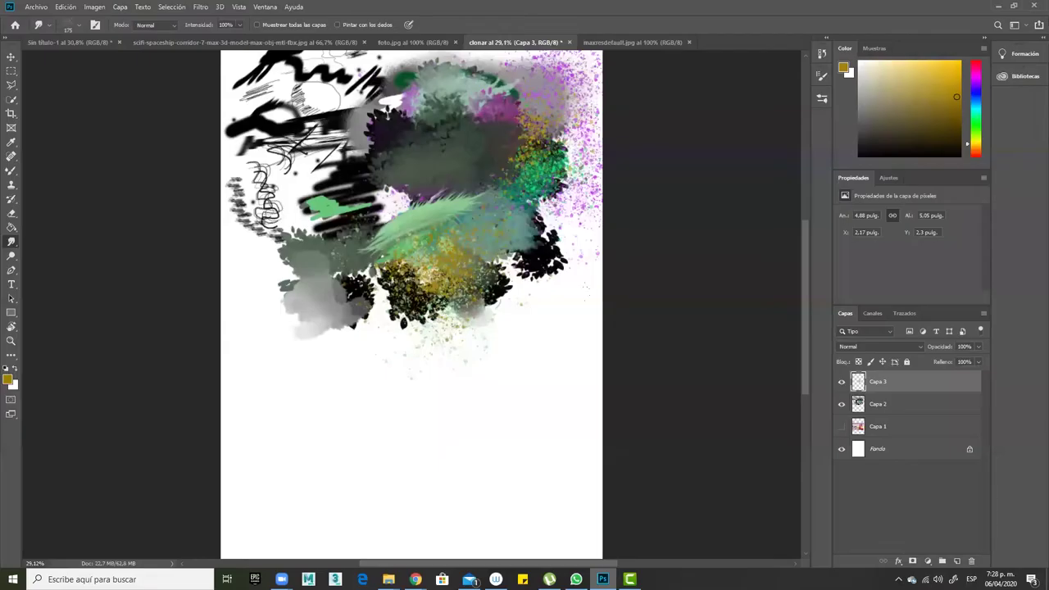
# - Collapse the Pinceles húmedos and effects groups, toggle the desktop with Win+D, then close the brush list
pyautogui.click(819, 98)
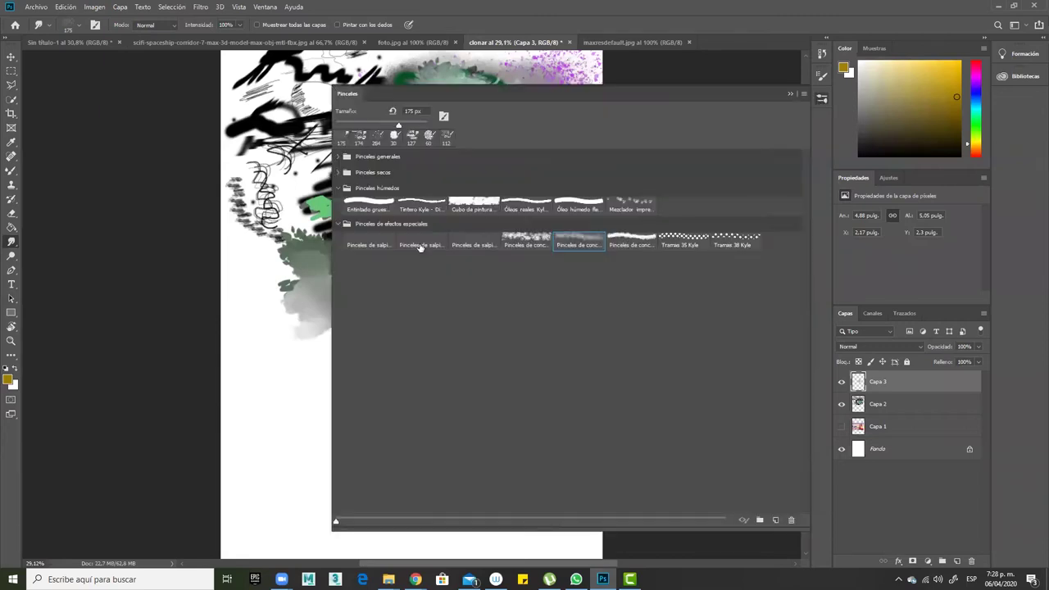
pyautogui.click(340, 205)
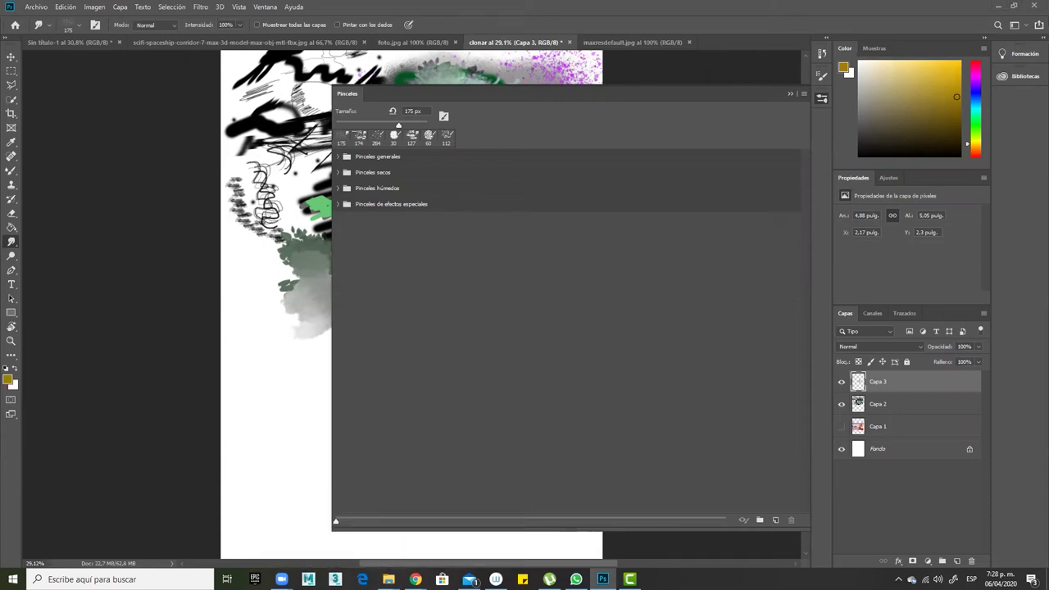
pyautogui.press('super+d')
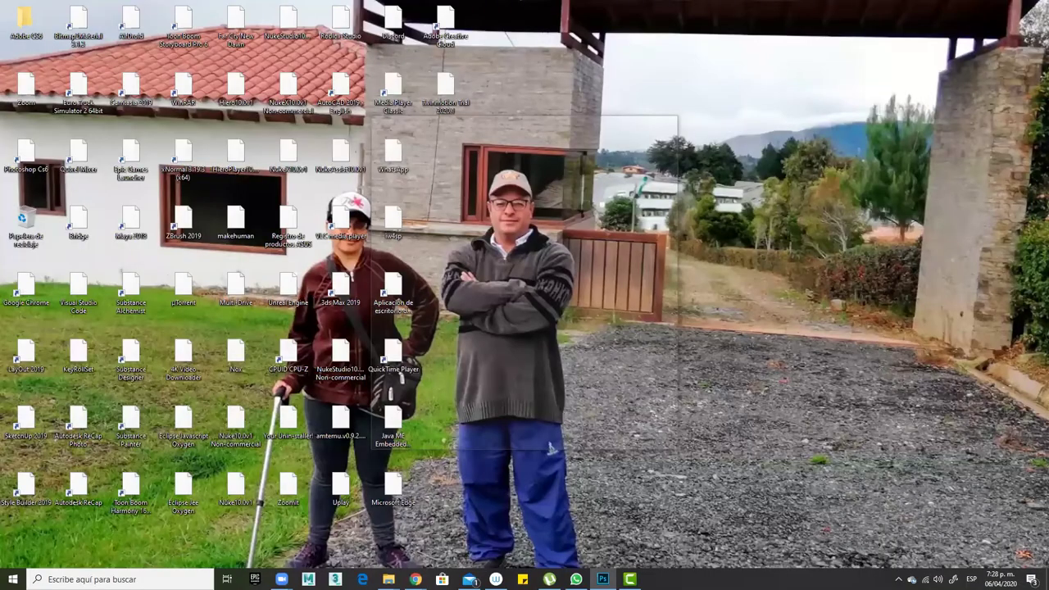
pyautogui.press('super+d')
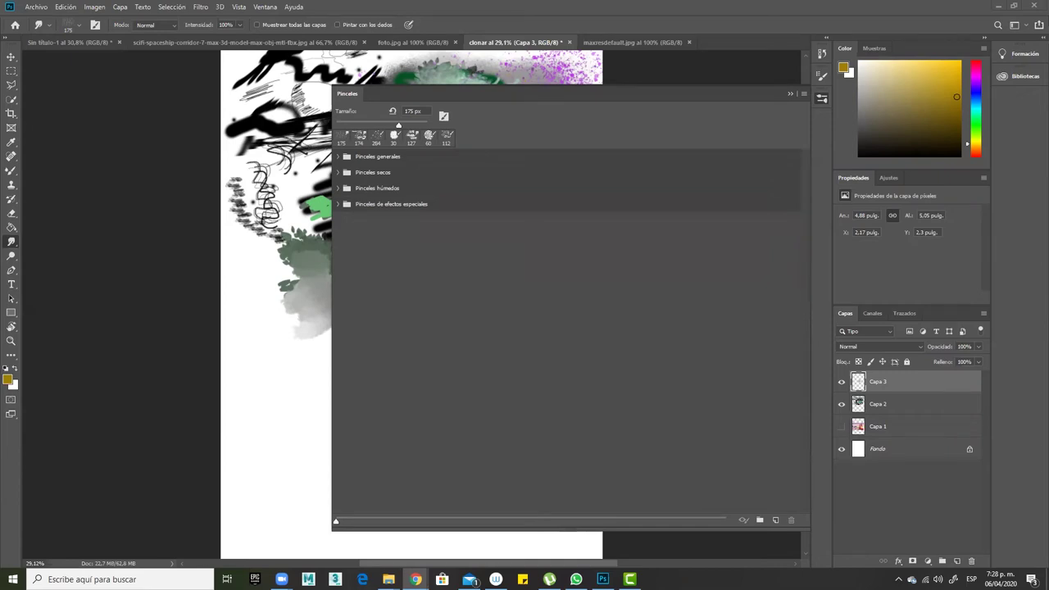
pyautogui.click(790, 94)
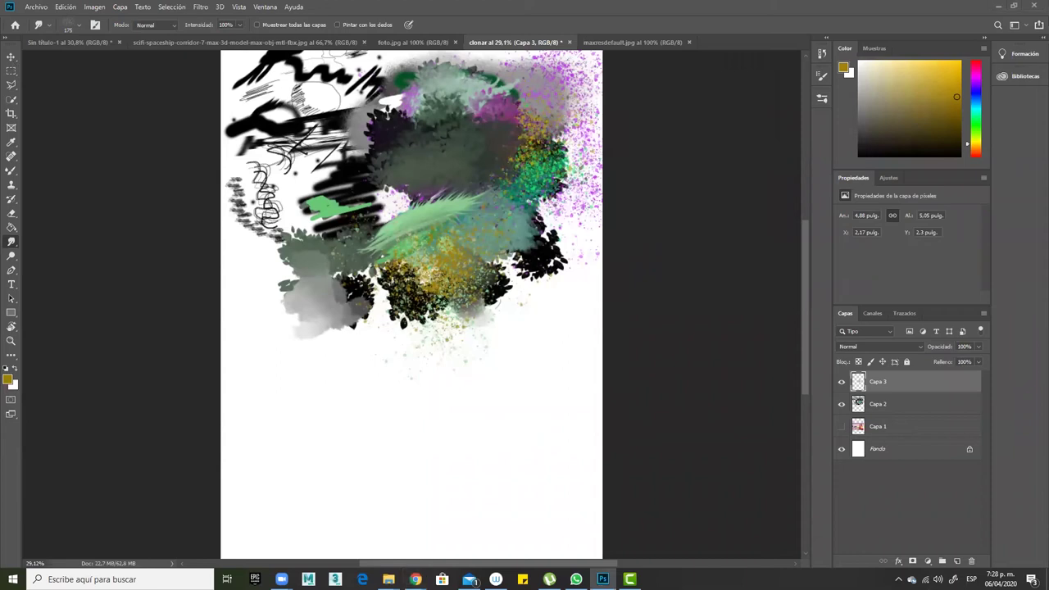
pyautogui.moveTo(389, 579)
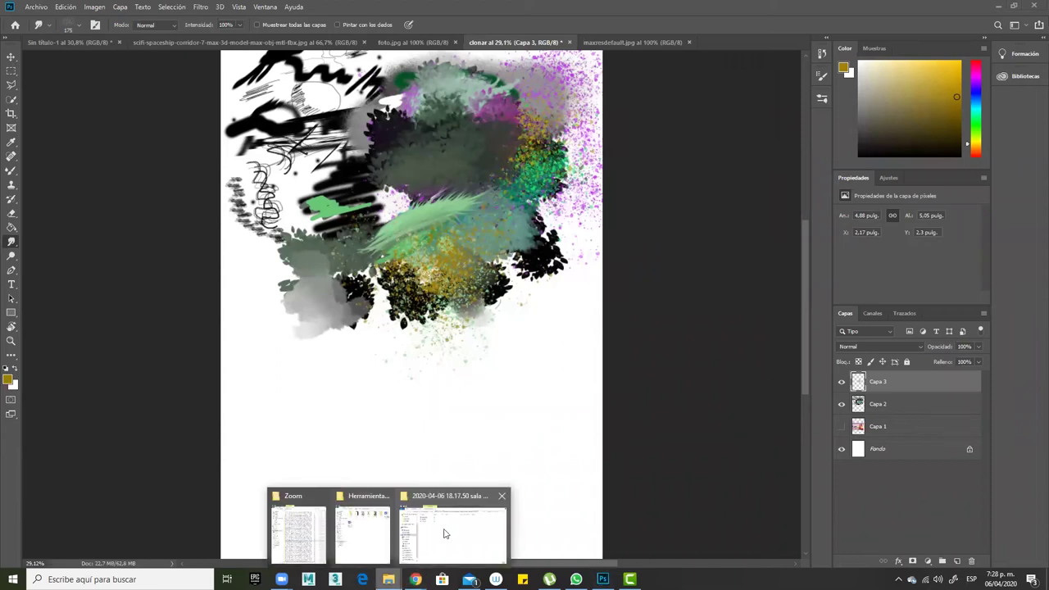
# - In File Explorer, browse DATOS2018 (G:) into SOFTWARE > ADOBE
pyautogui.click(444, 533)
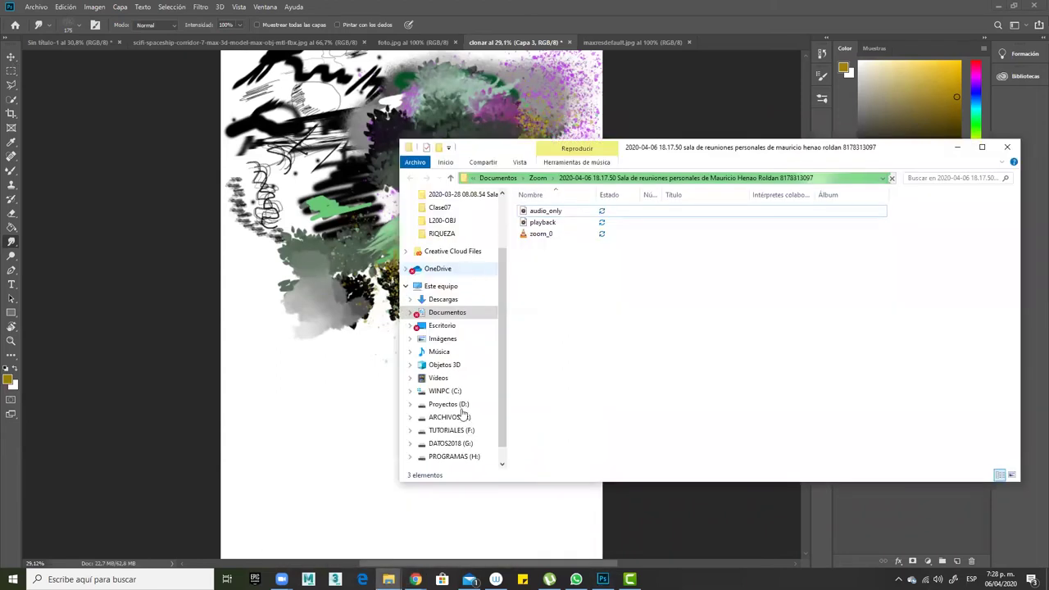
pyautogui.click(456, 419)
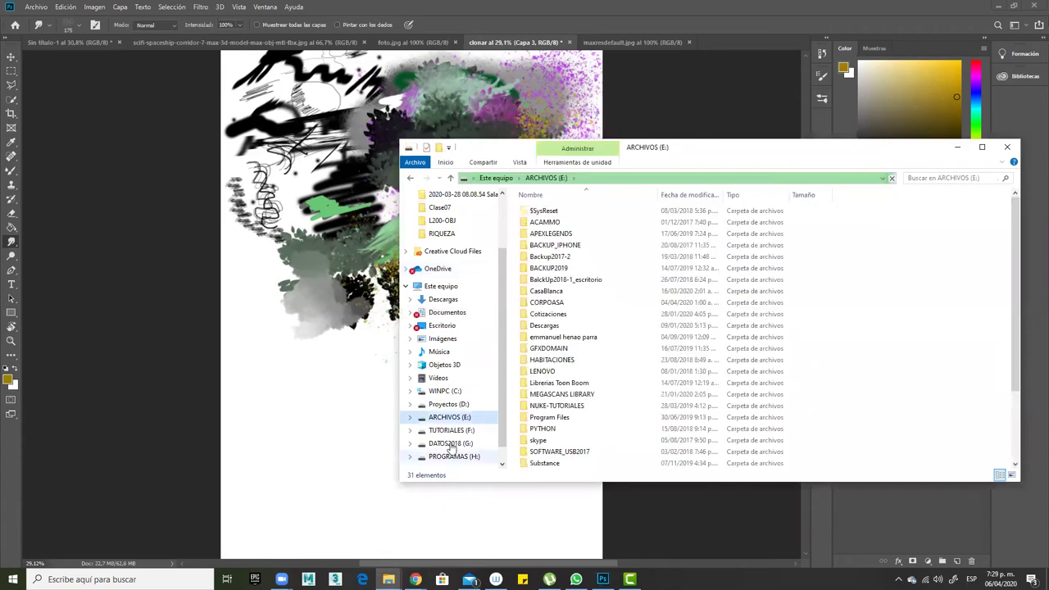
pyautogui.click(450, 445)
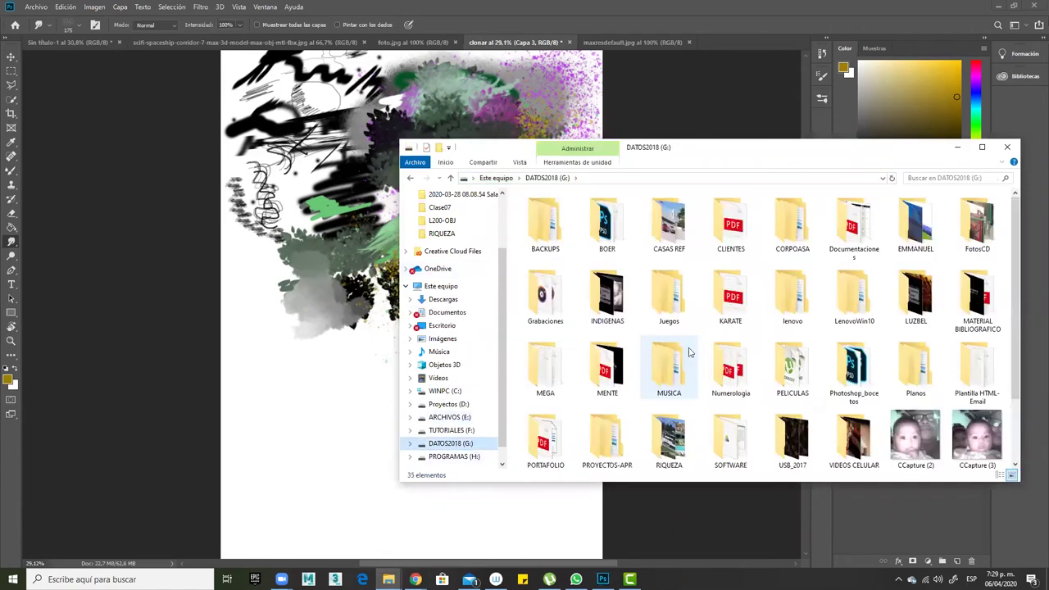
pyautogui.scroll(-1, 721, 374)
pyautogui.click(738, 363)
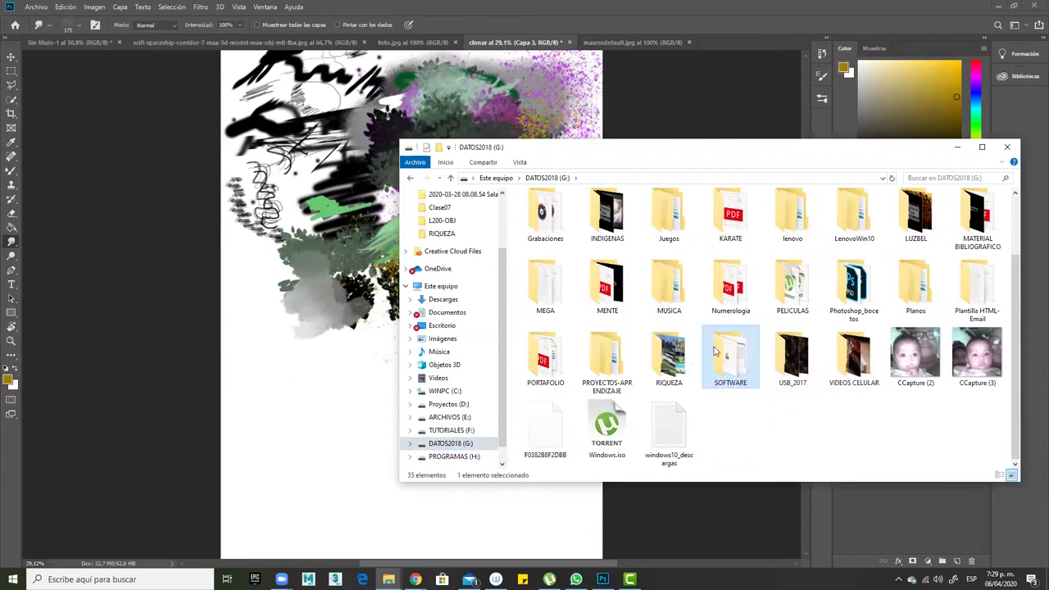
pyautogui.doubleClick(715, 351)
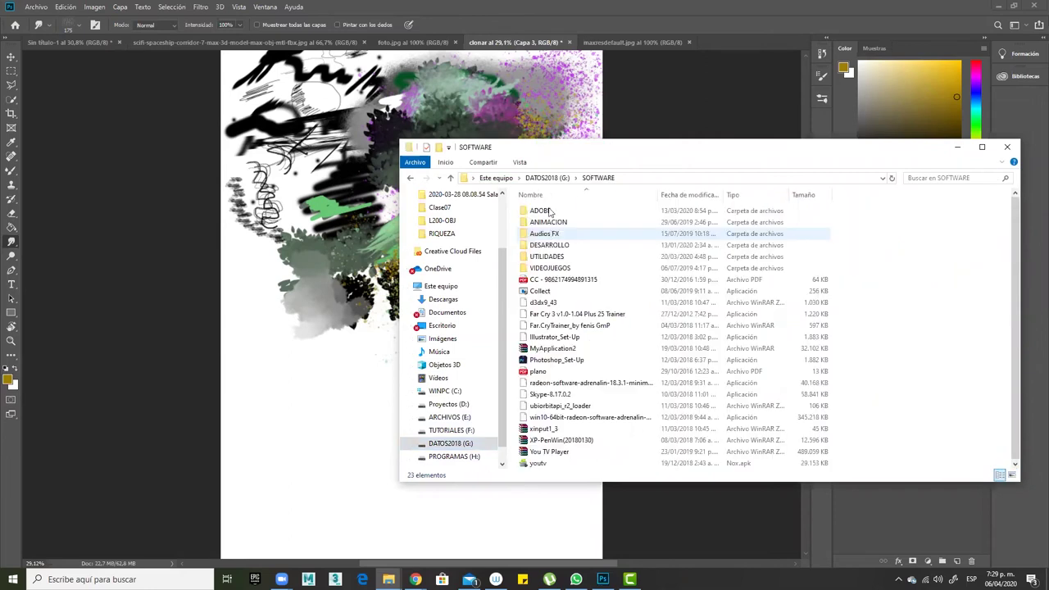
pyautogui.doubleClick(541, 211)
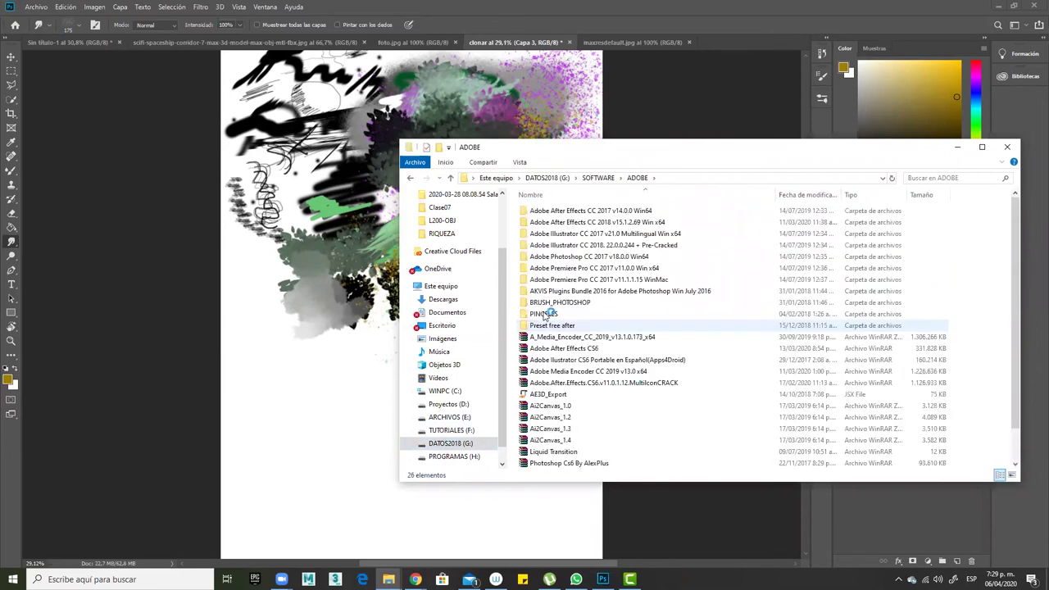
# - Select the essential_illustration_brushes ABR file in BRUSH_PHOTOSHOP, then return to Photoshop's brush list
pyautogui.press('Return')
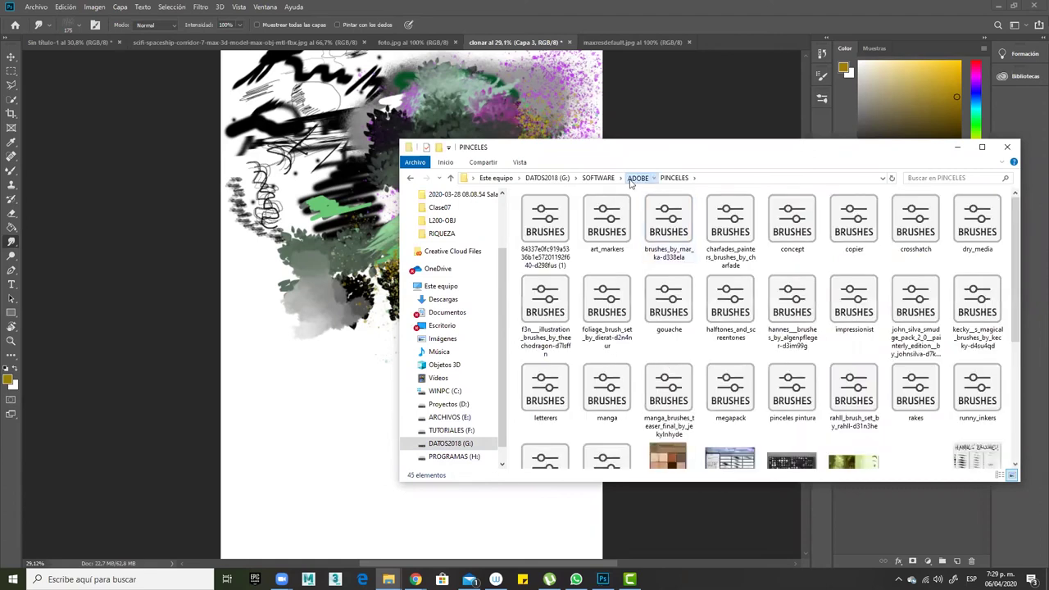
pyautogui.press('BackSpace')
pyautogui.doubleClick(571, 298)
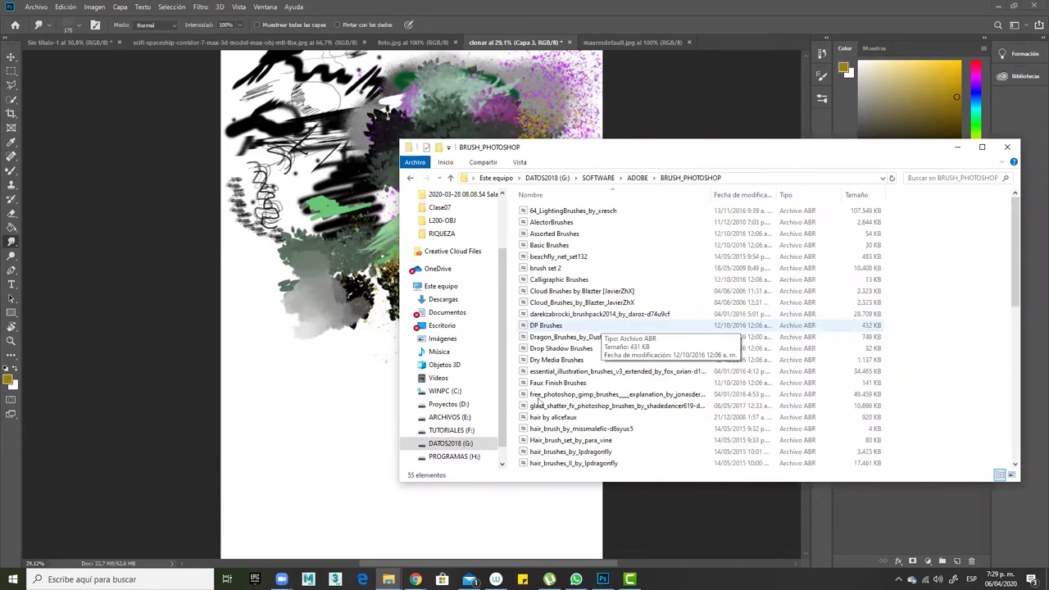
pyautogui.click(574, 376)
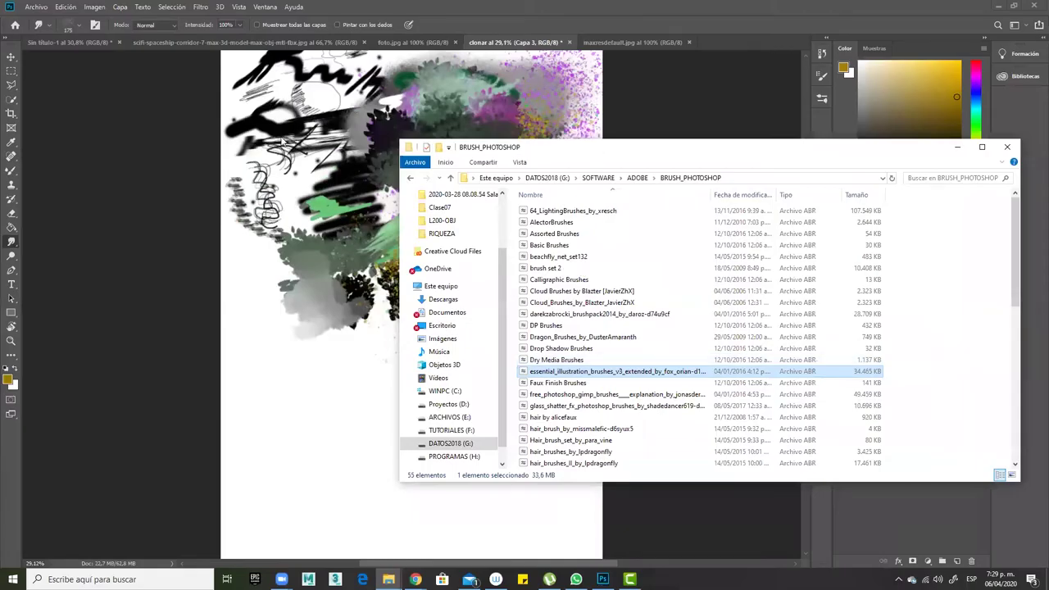
pyautogui.moveTo(596, 153); pyautogui.dragTo(278, 114)
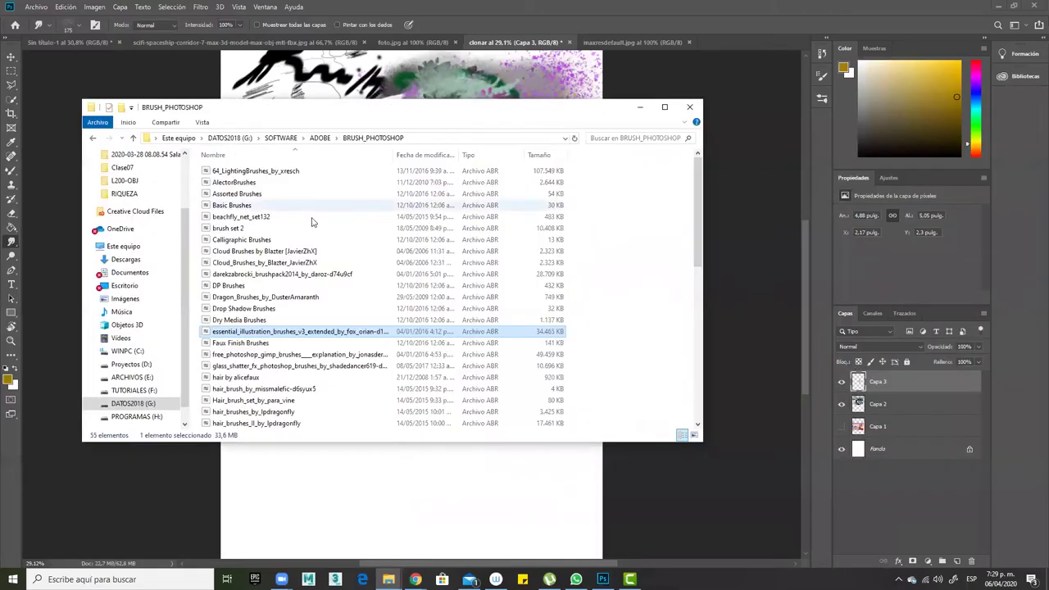
pyautogui.click(822, 99)
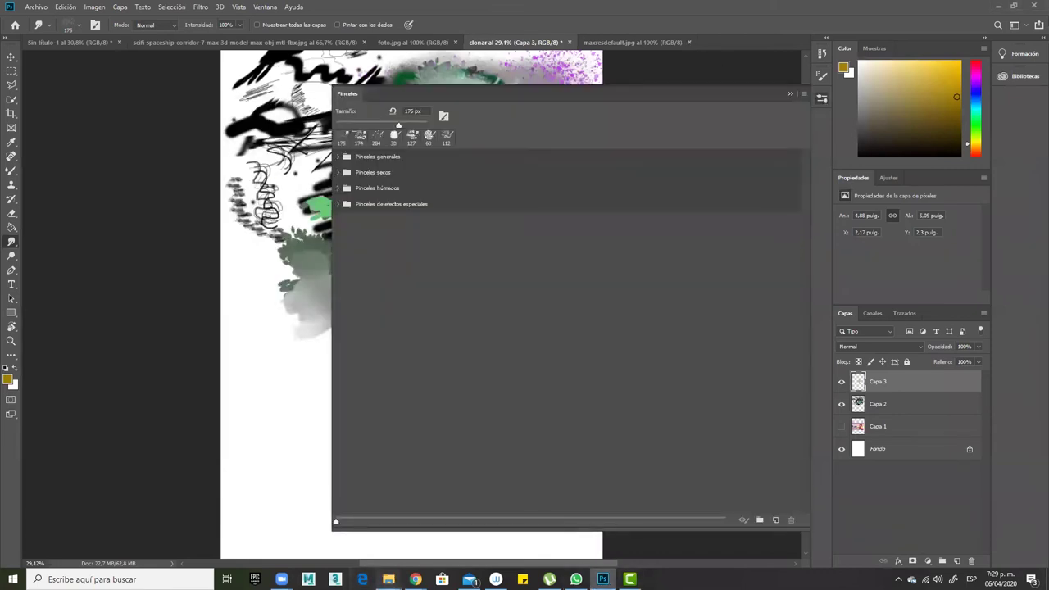
pyautogui.moveTo(389, 579)
pyautogui.click(433, 518)
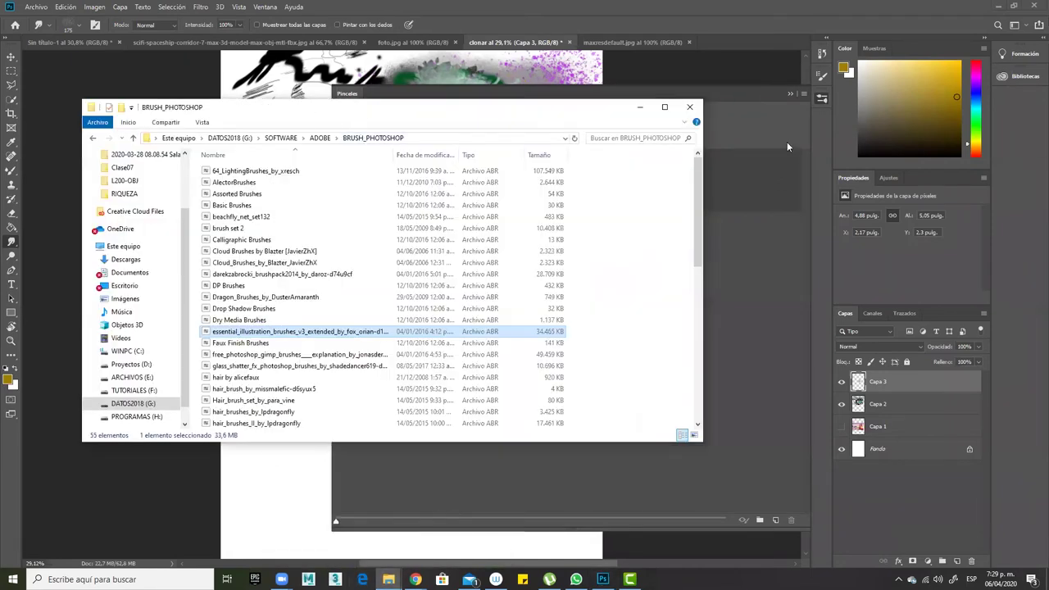
pyautogui.moveTo(367, 116); pyautogui.dragTo(845, 134)
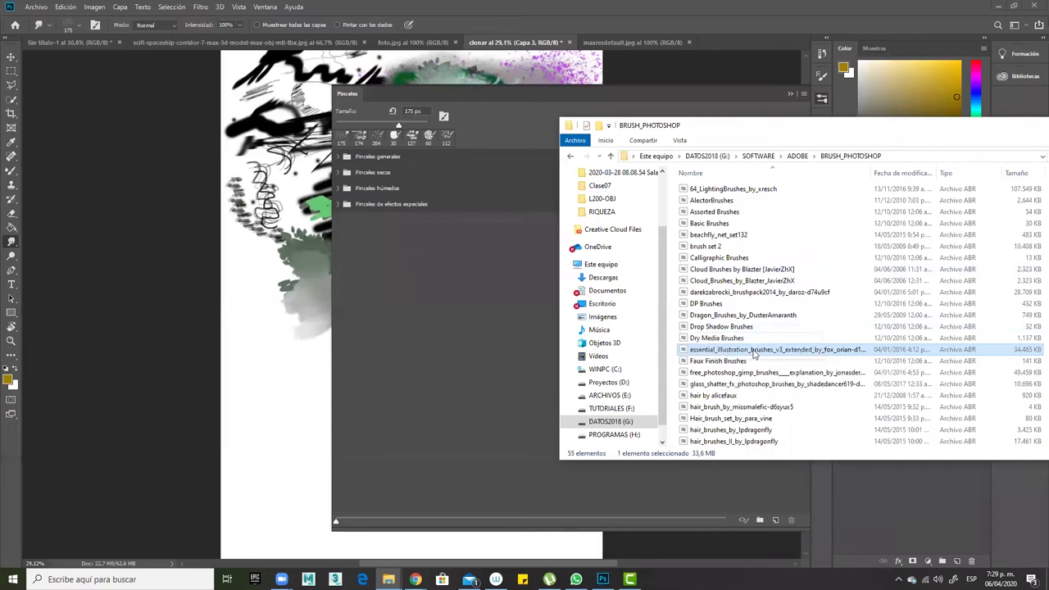
pyautogui.moveTo(750, 352); pyautogui.dragTo(458, 312)
pyautogui.moveTo(450, 305); pyautogui.dragTo(704, 357)
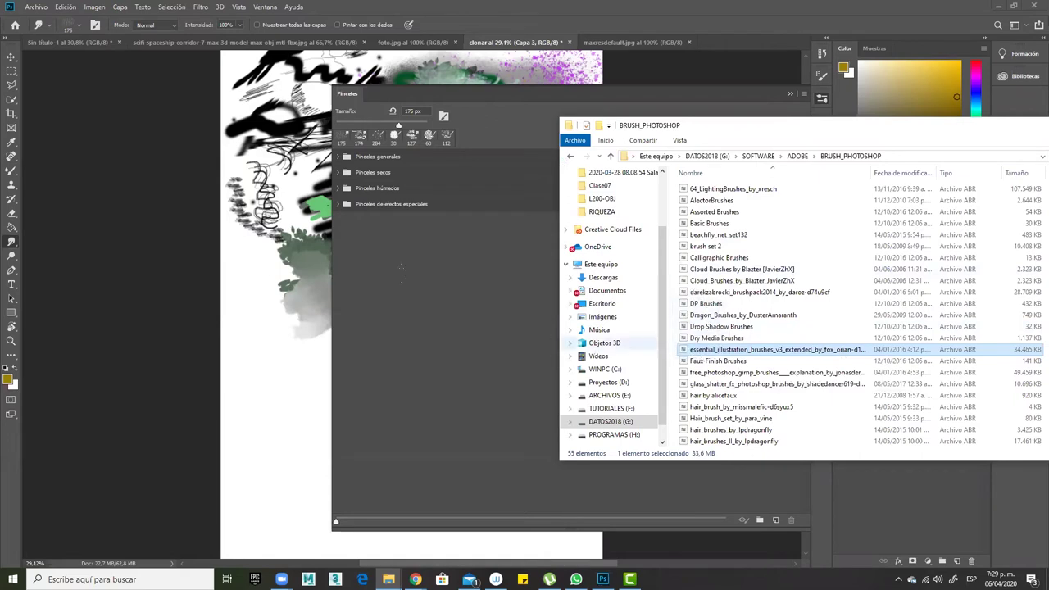
pyautogui.moveTo(742, 118); pyautogui.dragTo(706, 149)
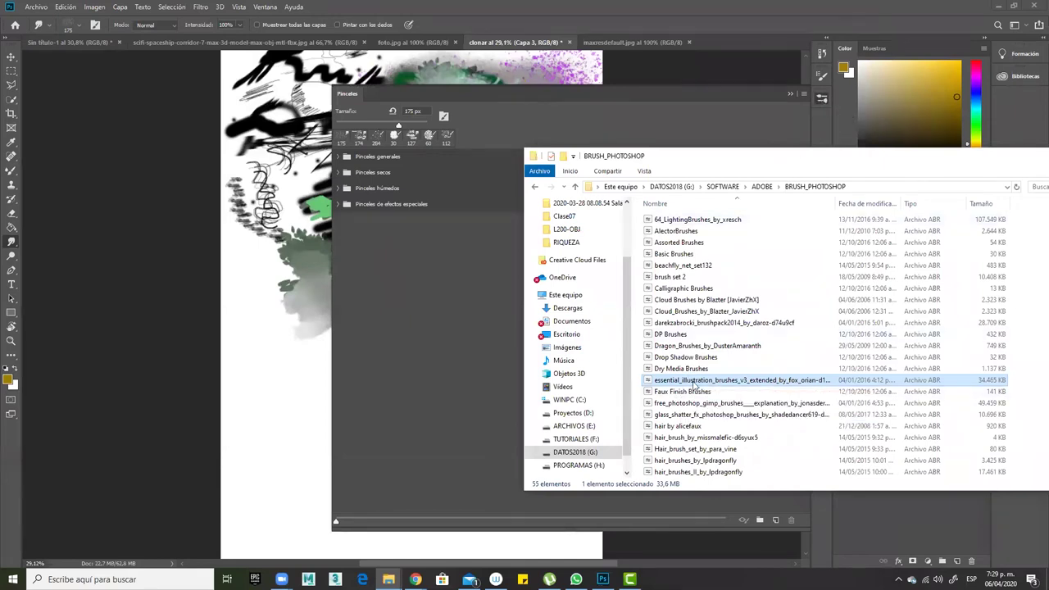
pyautogui.moveTo(691, 385)
pyautogui.mouseDown()
pyautogui.moveTo(426, 311)
pyautogui.moveTo(398, 283)
pyautogui.mouseUp()
pyautogui.moveTo(398, 283); pyautogui.dragTo(767, 384)
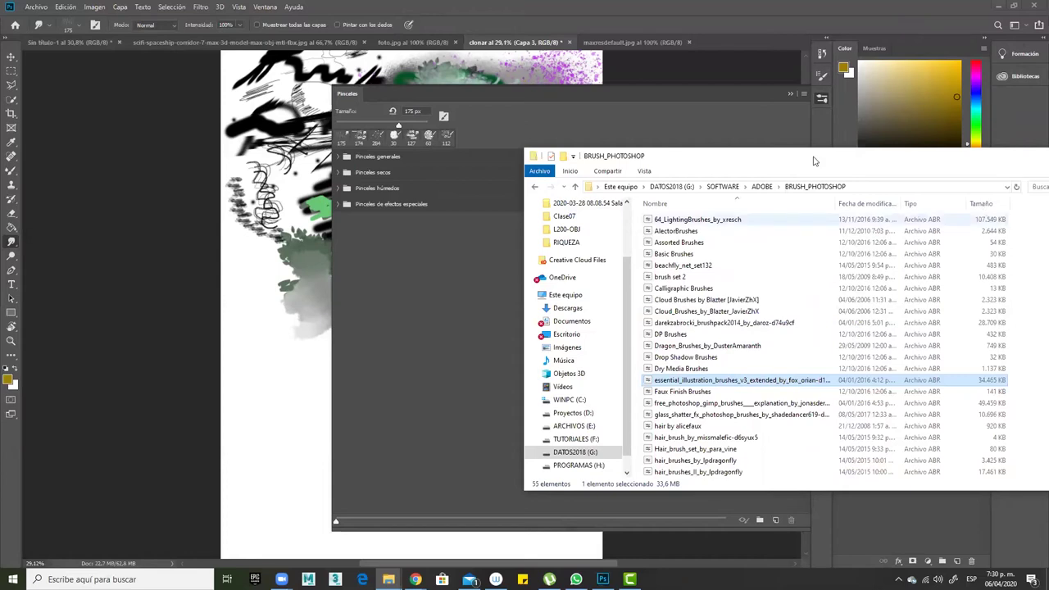
pyautogui.moveTo(1009, 156); pyautogui.dragTo(714, 145)
pyautogui.click(792, 101)
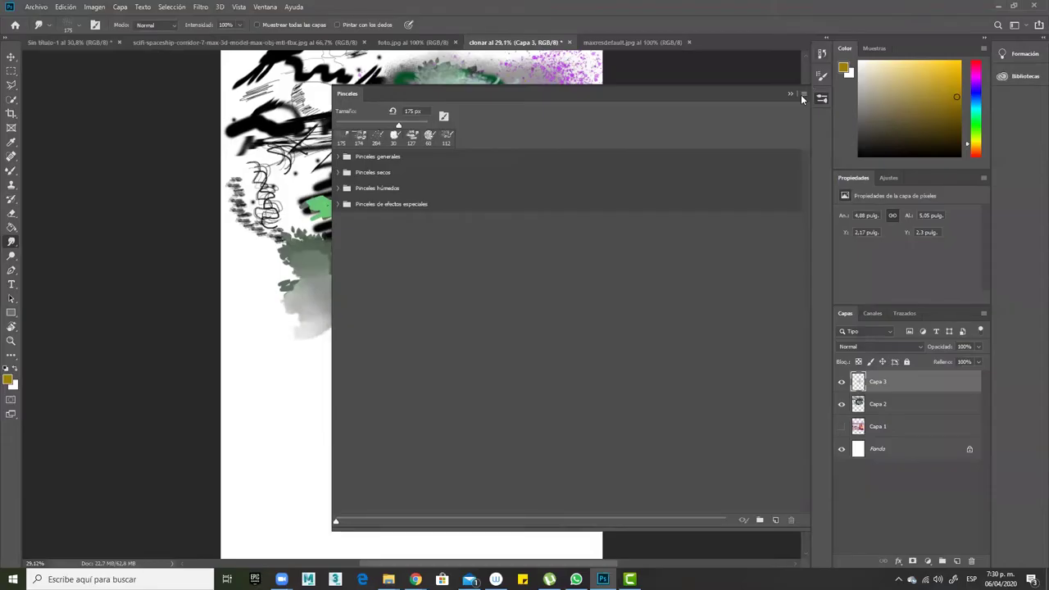
# - Open the Brushes panel's import-brushes file dialog
pyautogui.click(803, 96)
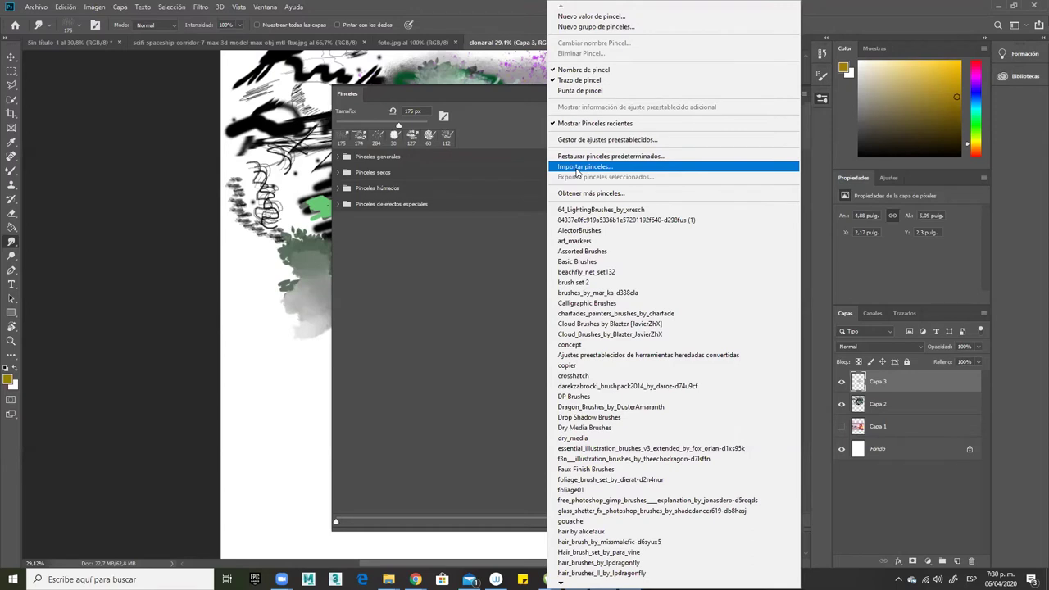
pyautogui.click(576, 168)
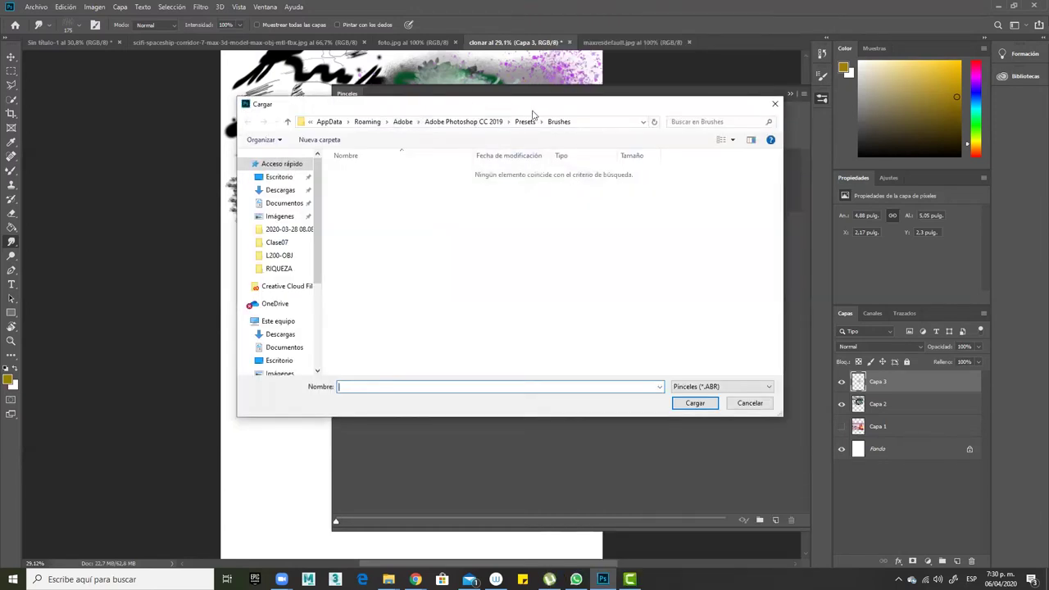
pyautogui.moveTo(533, 104); pyautogui.dragTo(624, 112)
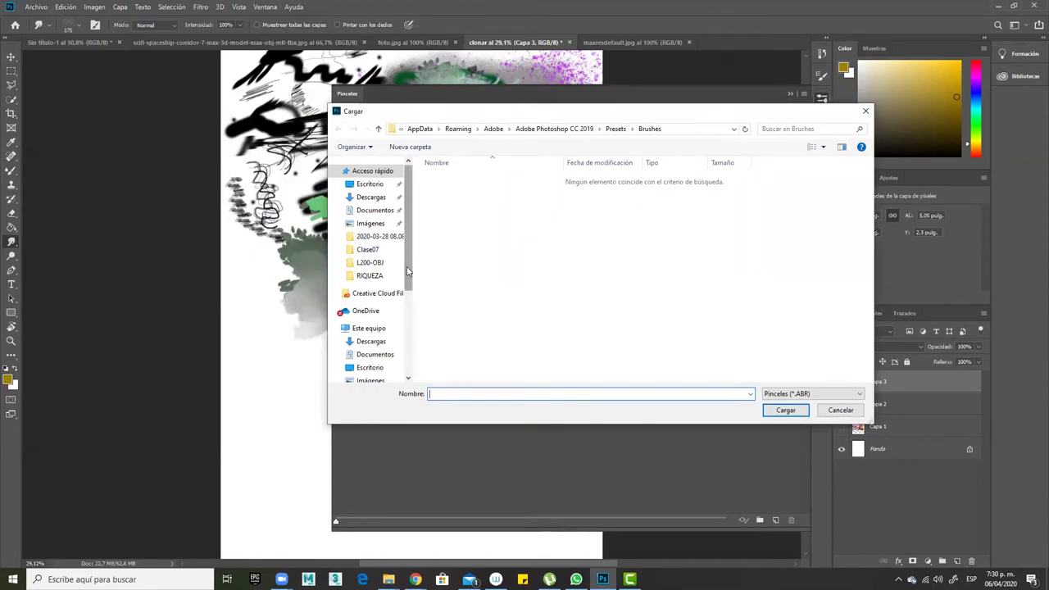
pyautogui.moveTo(408, 271); pyautogui.dragTo(407, 371)
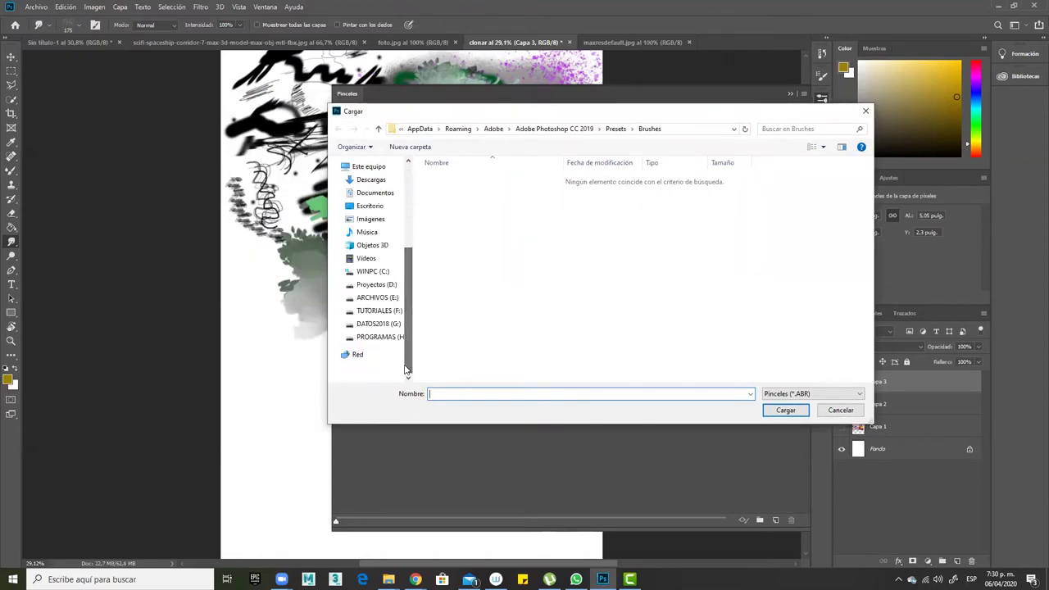
# - View the ABR files in DATOS2018 (G:) > SOFTWARE > ADOBE > PINCELES, then cancel
pyautogui.click(373, 326)
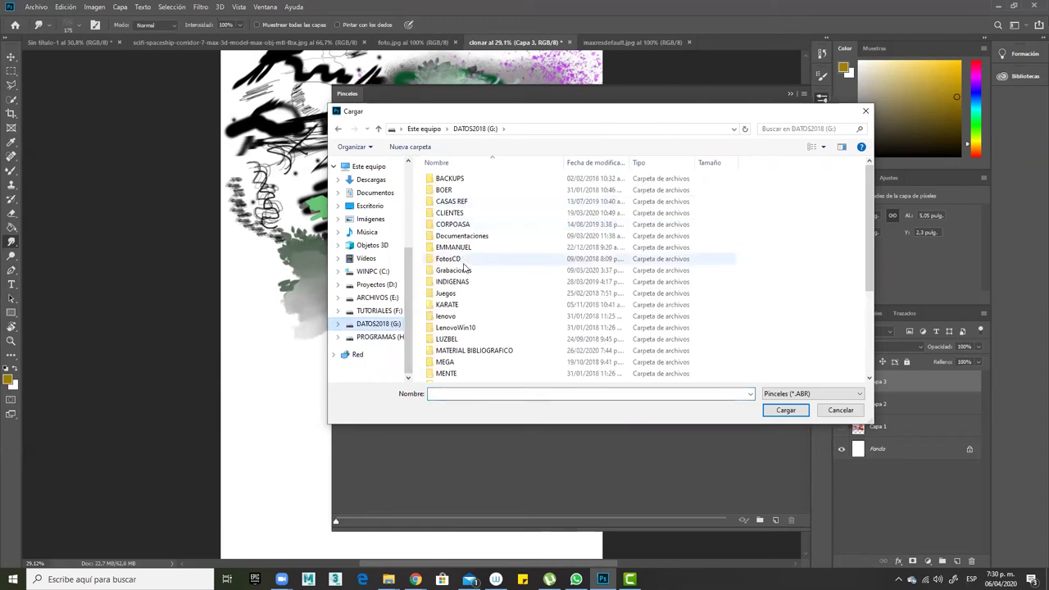
pyautogui.scroll(-4, 472, 352)
pyautogui.doubleClick(456, 357)
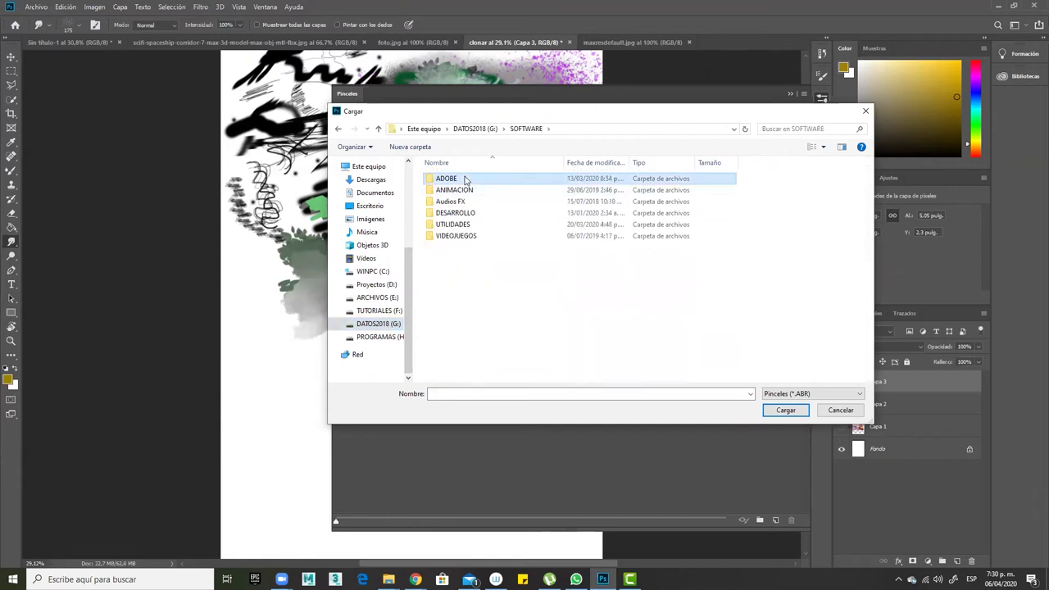
pyautogui.doubleClick(465, 180)
pyautogui.click(467, 283)
pyautogui.doubleClick(468, 282)
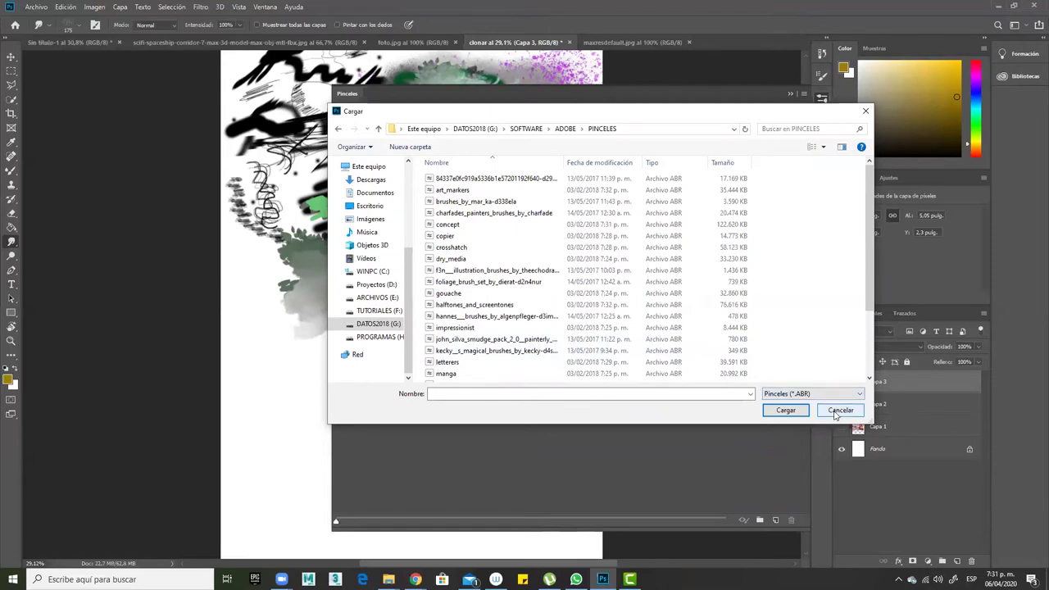
pyautogui.click(838, 413)
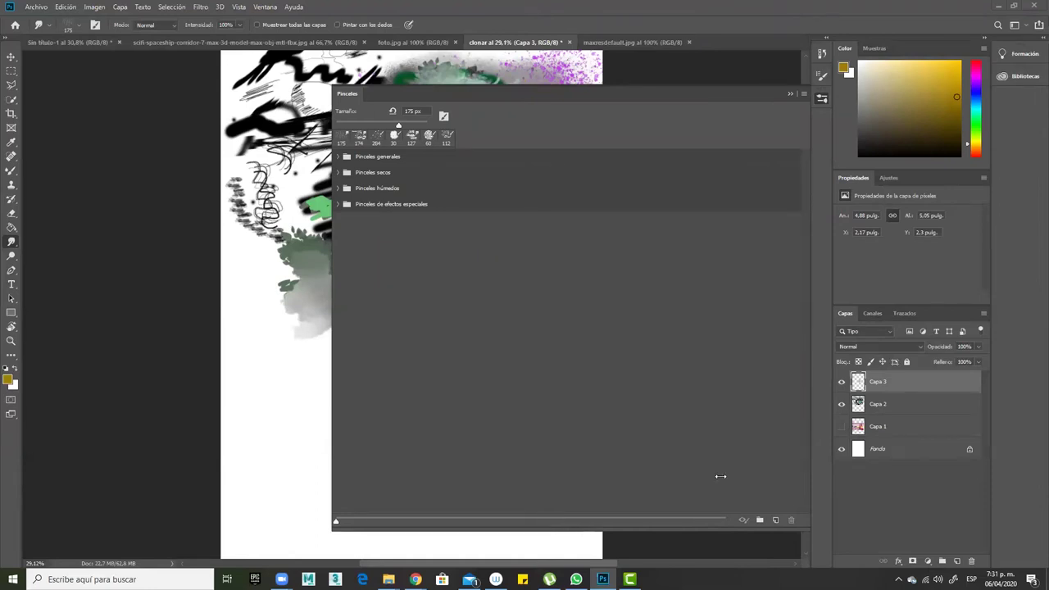
# - Select all 55 ABR files in BRUSH_PHOTOSHOP and drag them over the Photoshop canvas
pyautogui.click(821, 98)
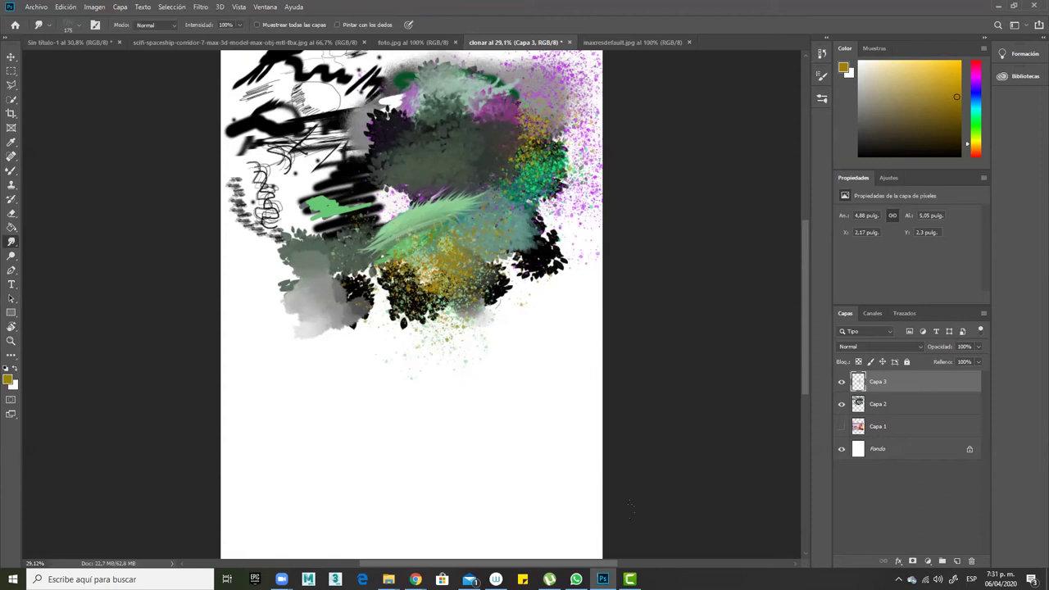
pyautogui.moveTo(389, 580)
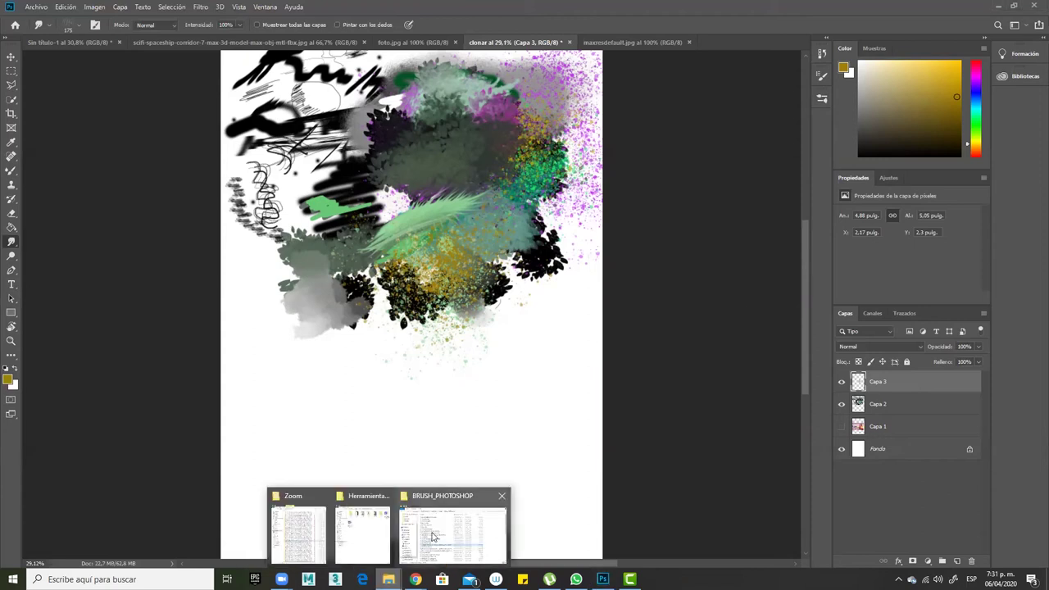
pyautogui.click(435, 535)
pyautogui.click(403, 214)
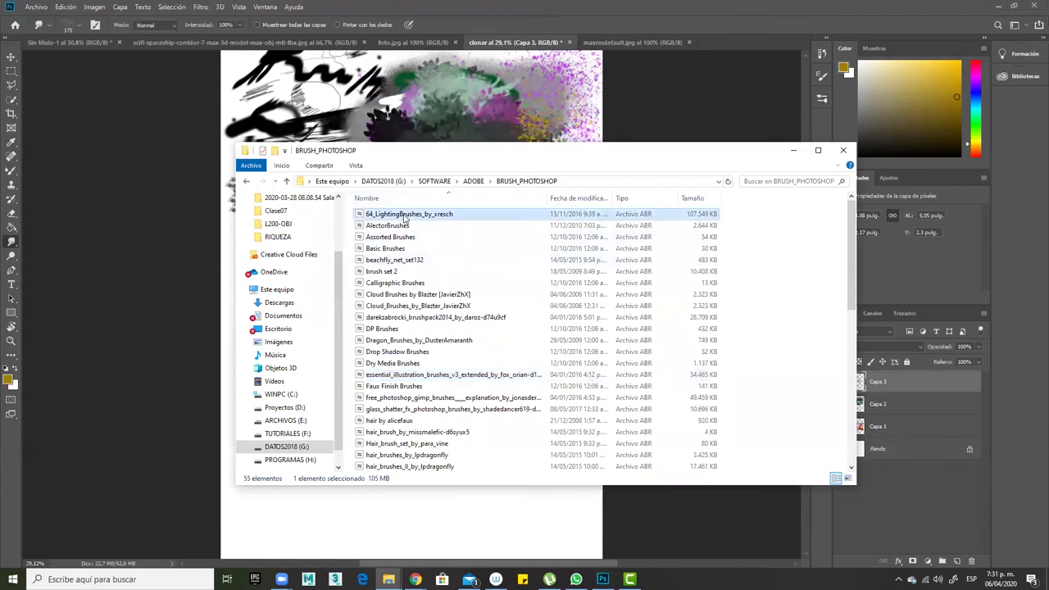
pyautogui.scroll(-10, 414, 287)
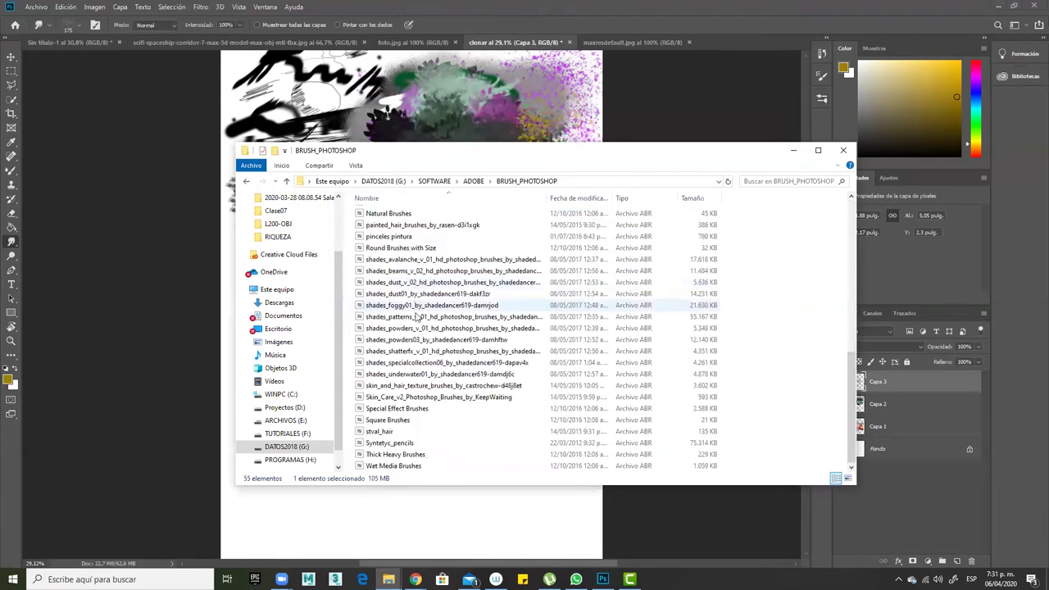
pyautogui.keyDown('shift'); pyautogui.click(410, 466); pyautogui.keyUp('shift')
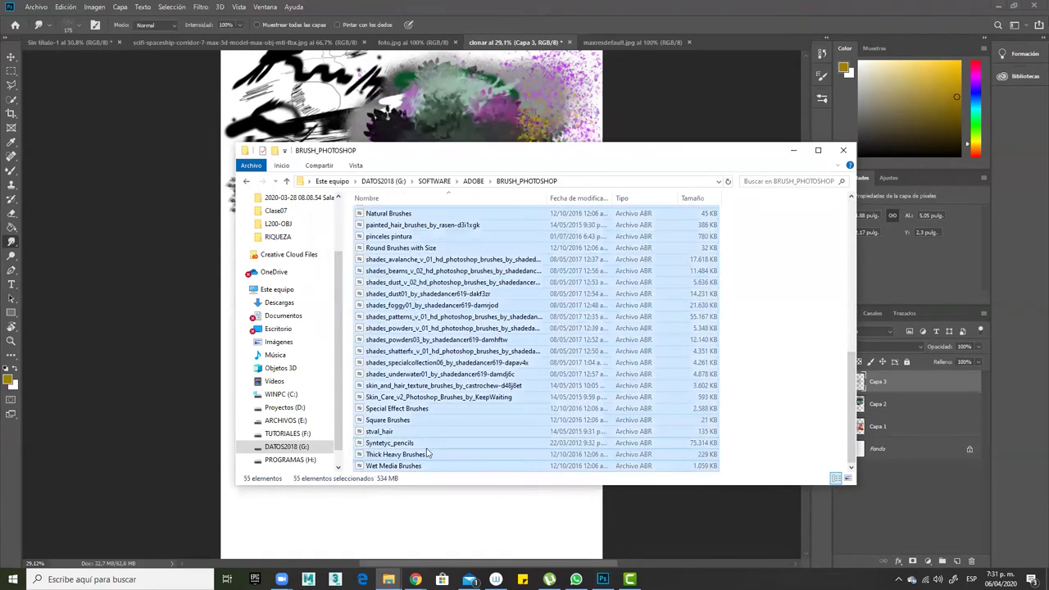
pyautogui.scroll(10, 427, 454)
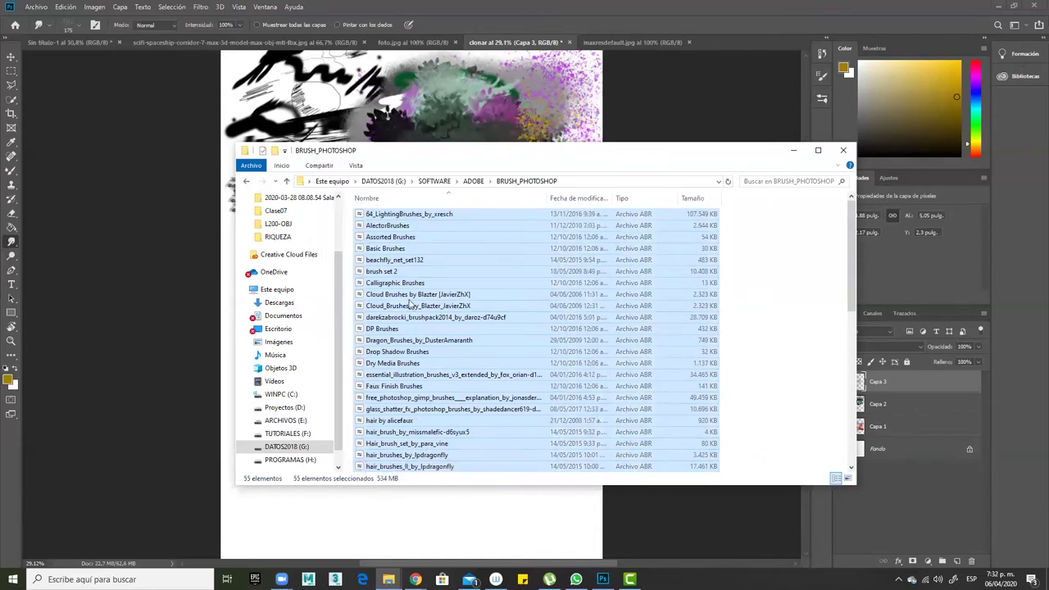
pyautogui.moveTo(411, 305); pyautogui.dragTo(407, 298)
pyautogui.moveTo(408, 298)
pyautogui.mouseDown()
pyautogui.moveTo(537, 513)
pyautogui.moveTo(464, 118)
pyautogui.mouseUp()
# - In a new Explorer window, open WINPC (C:) > Archivos de programa
pyautogui.press('super+e')
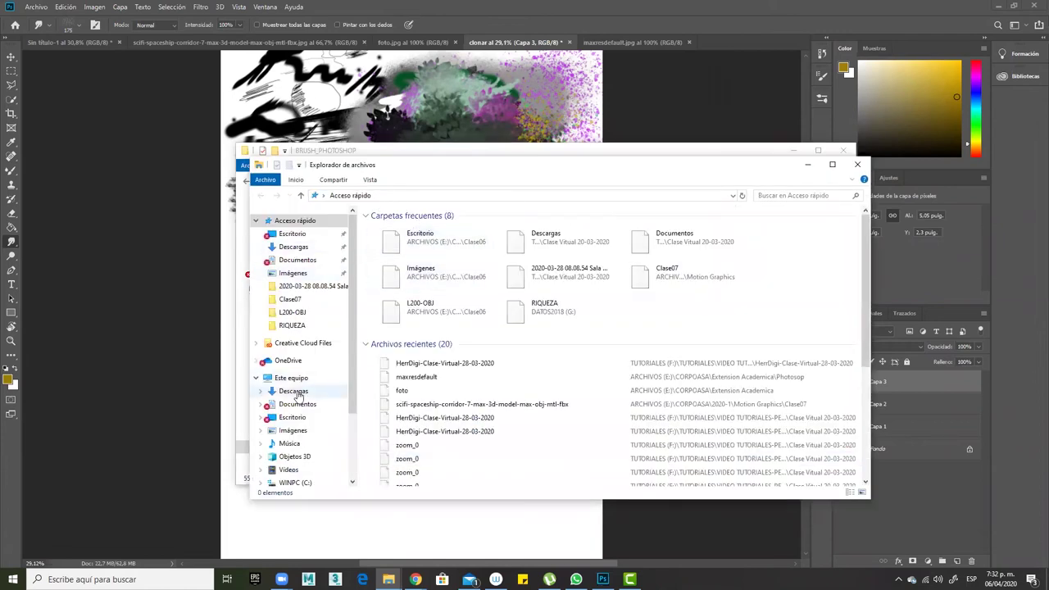
pyautogui.click(292, 378)
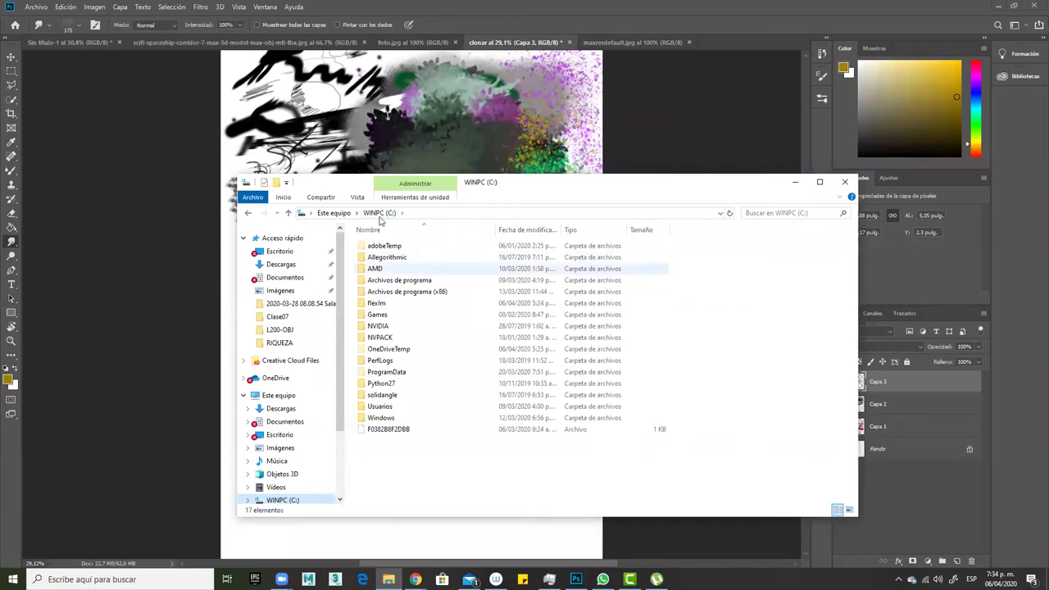
pyautogui.press('super+e')
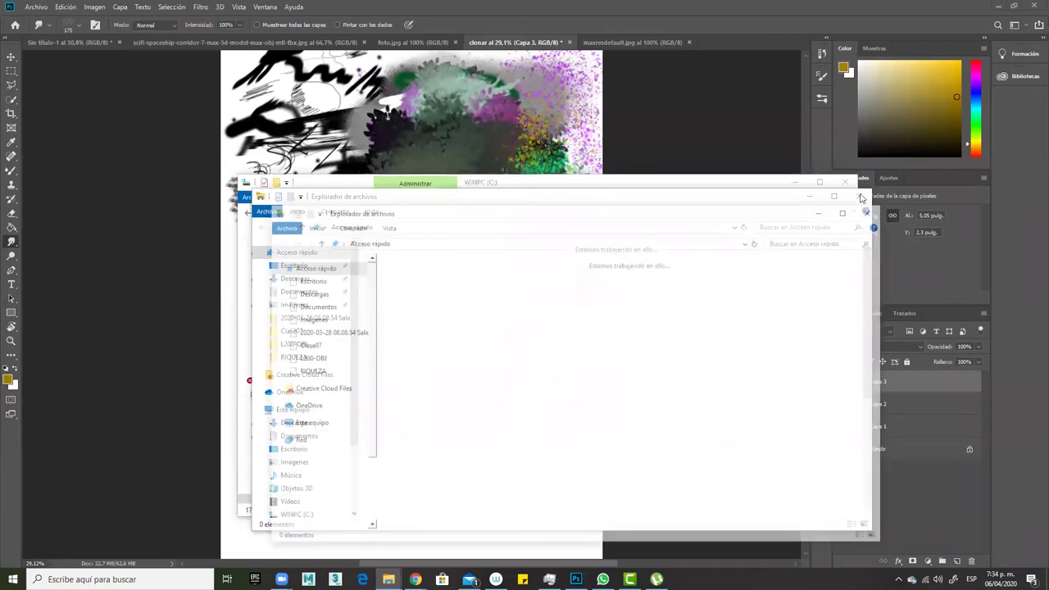
pyautogui.hotkey('alt', 'F4')
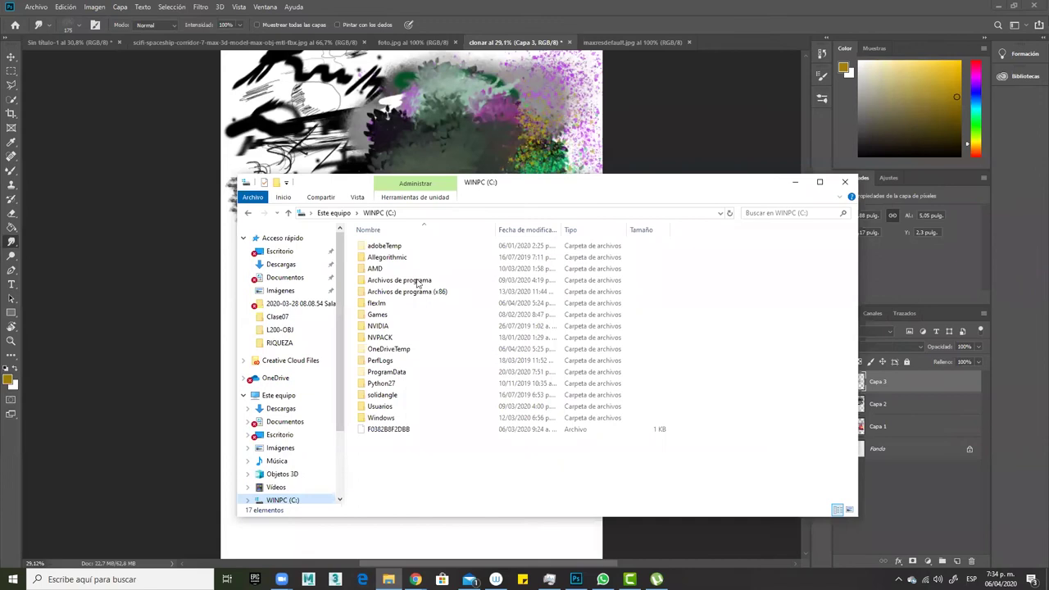
pyautogui.click(419, 284)
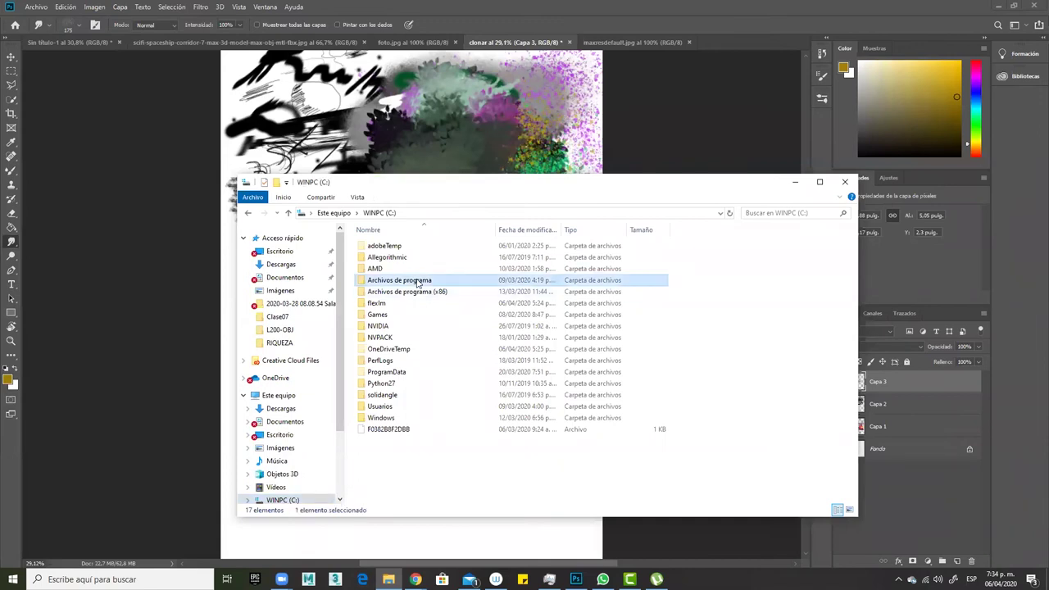
pyautogui.doubleClick(418, 282)
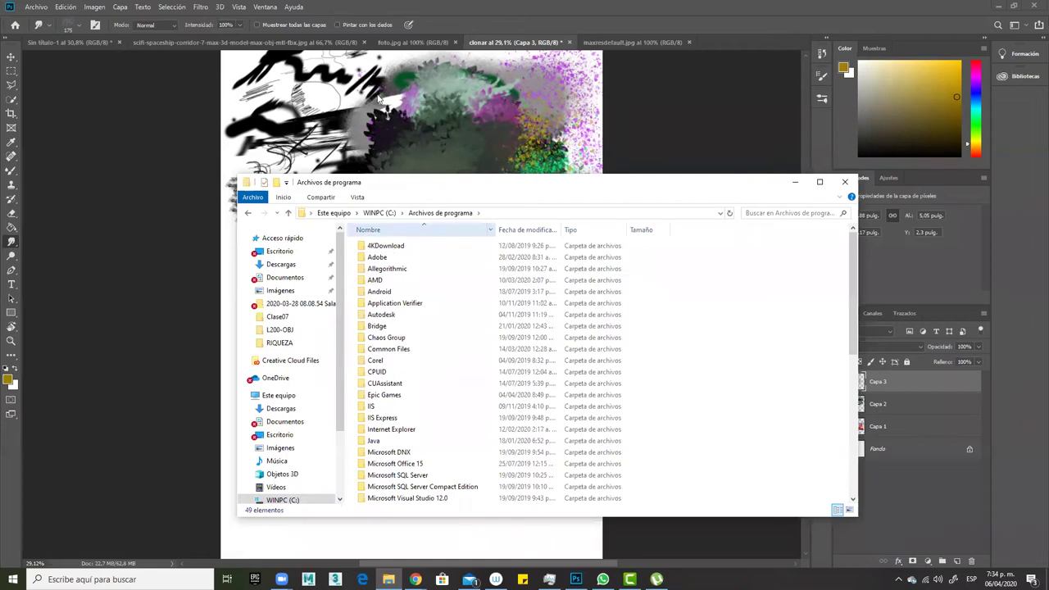
# - Navigate into Adobe > Adobe Photoshop CC 2019 > Presets and select the Brushes folder
pyautogui.moveTo(448, 190); pyautogui.dragTo(369, 90)
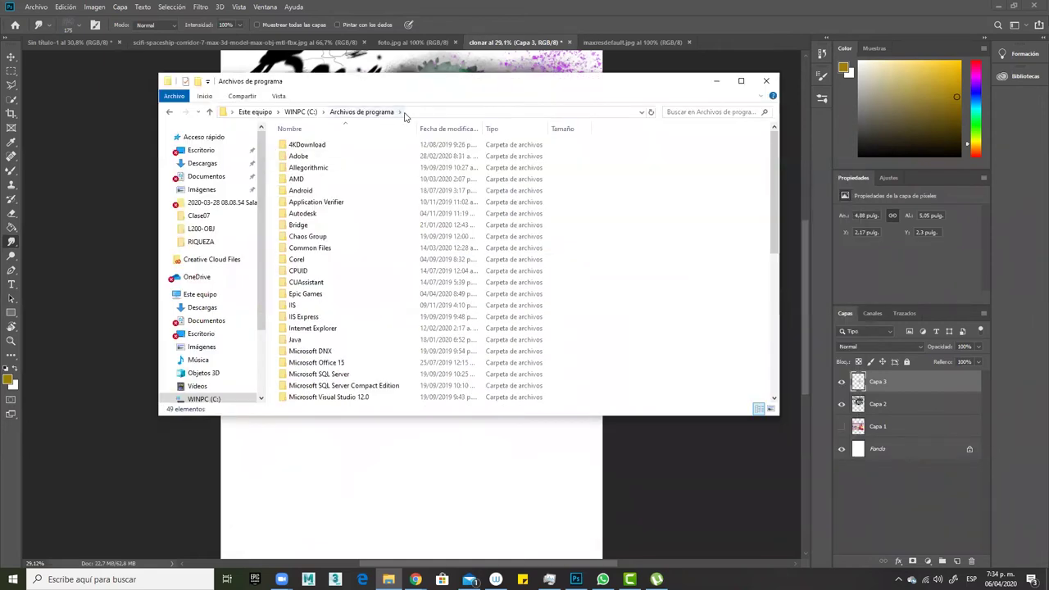
pyautogui.doubleClick(299, 157)
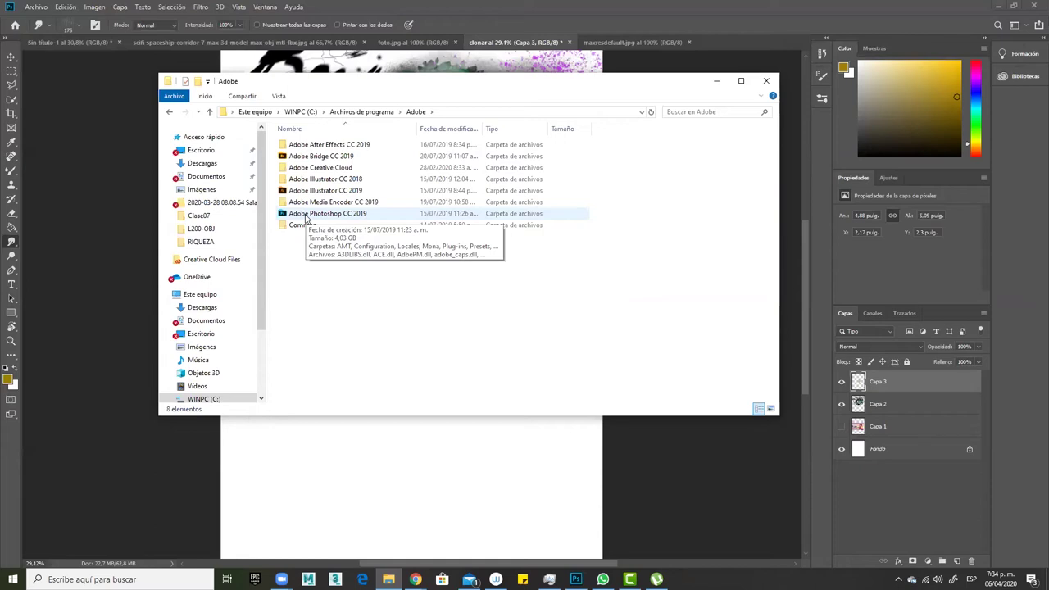
pyautogui.doubleClick(305, 214)
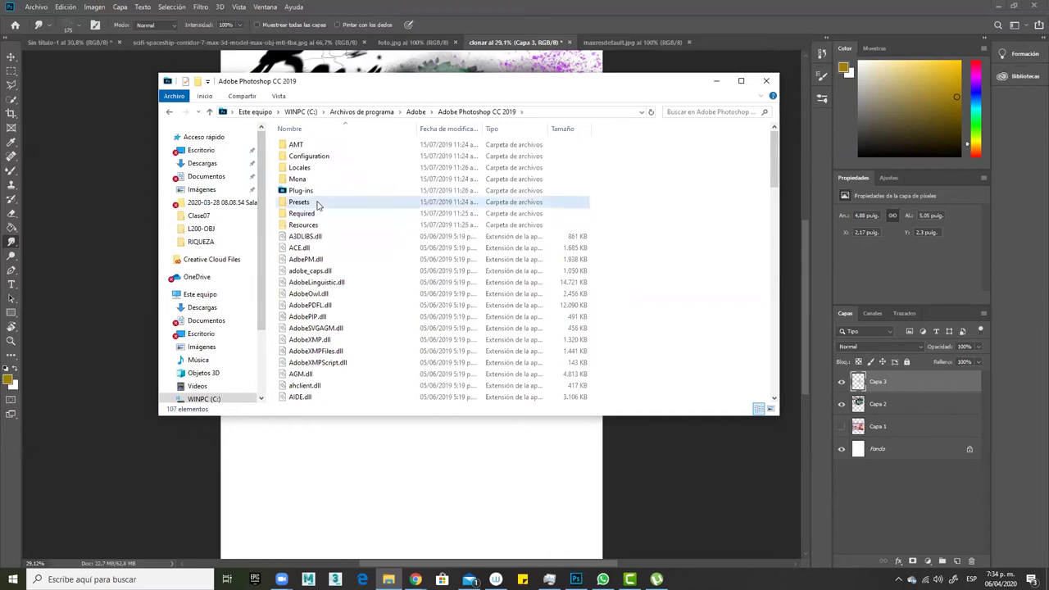
pyautogui.doubleClick(318, 203)
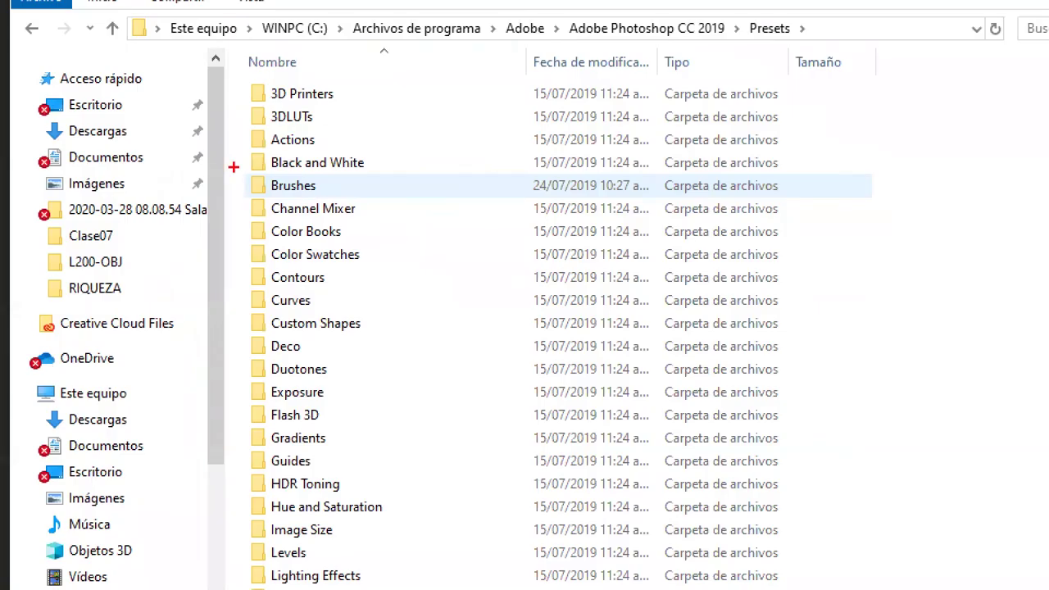
pyautogui.moveTo(234, 168)
pyautogui.mouseDown()
pyautogui.moveTo(427, 198)
pyautogui.moveTo(490, 101)
pyautogui.mouseUp()
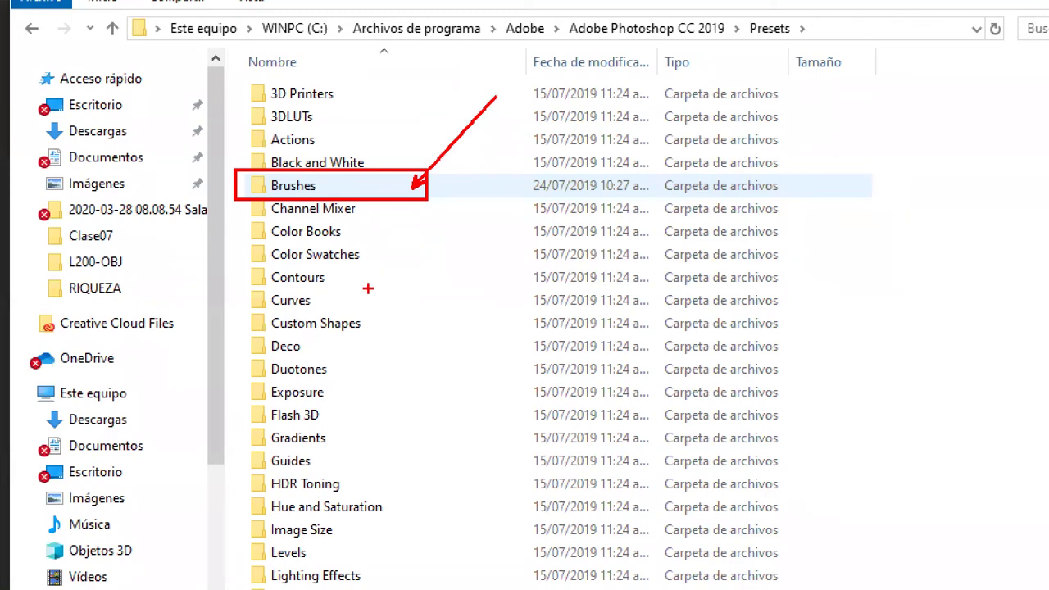
pyautogui.press('Escape')
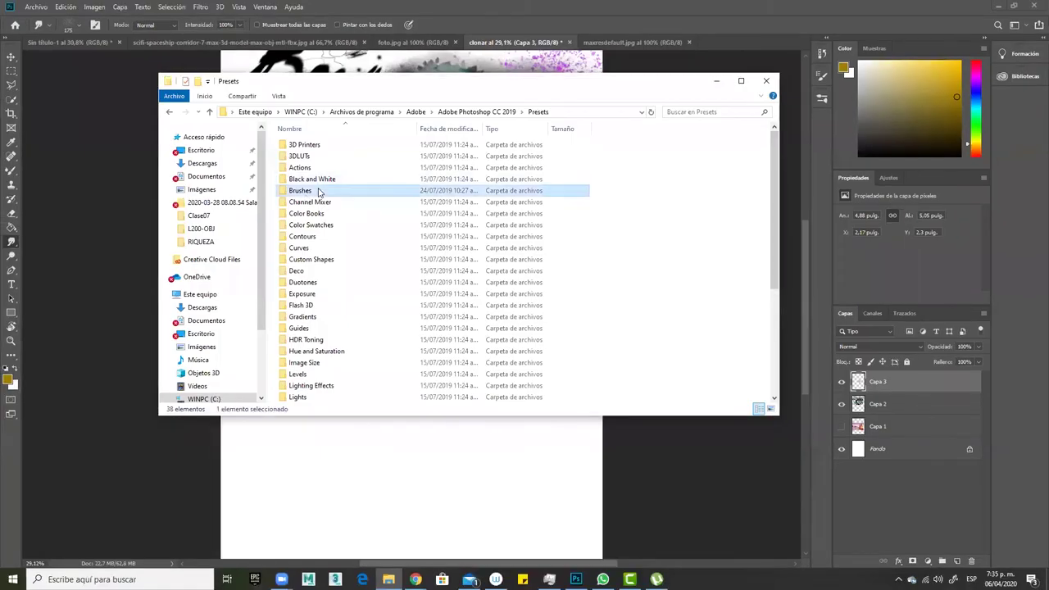
# - Open Photoshop's Brushes presets folder and close the stray extra Explorer window
pyautogui.doubleClick(318, 191)
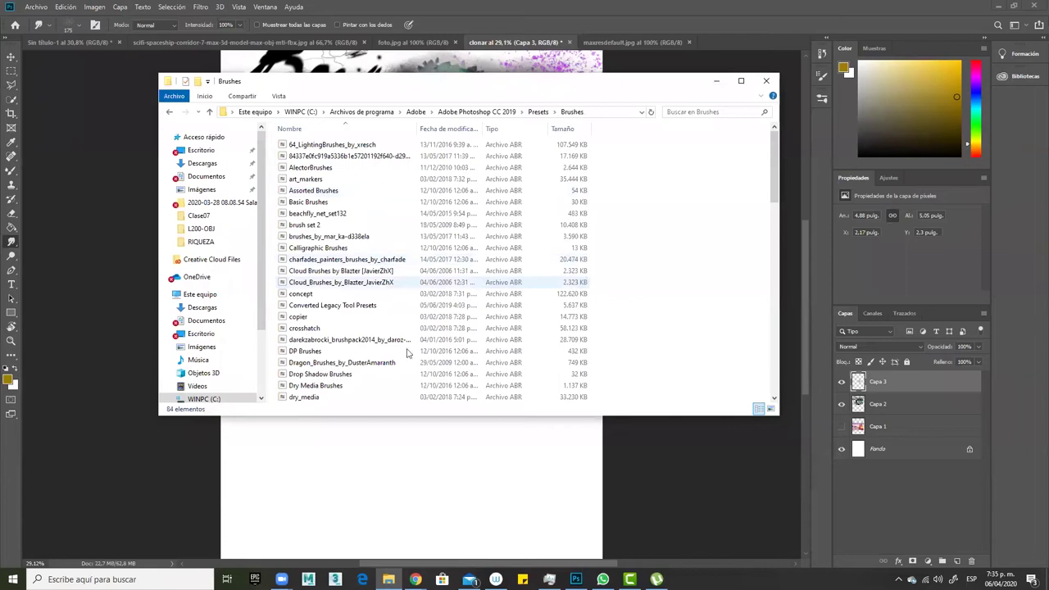
pyautogui.middleClick(389, 579)
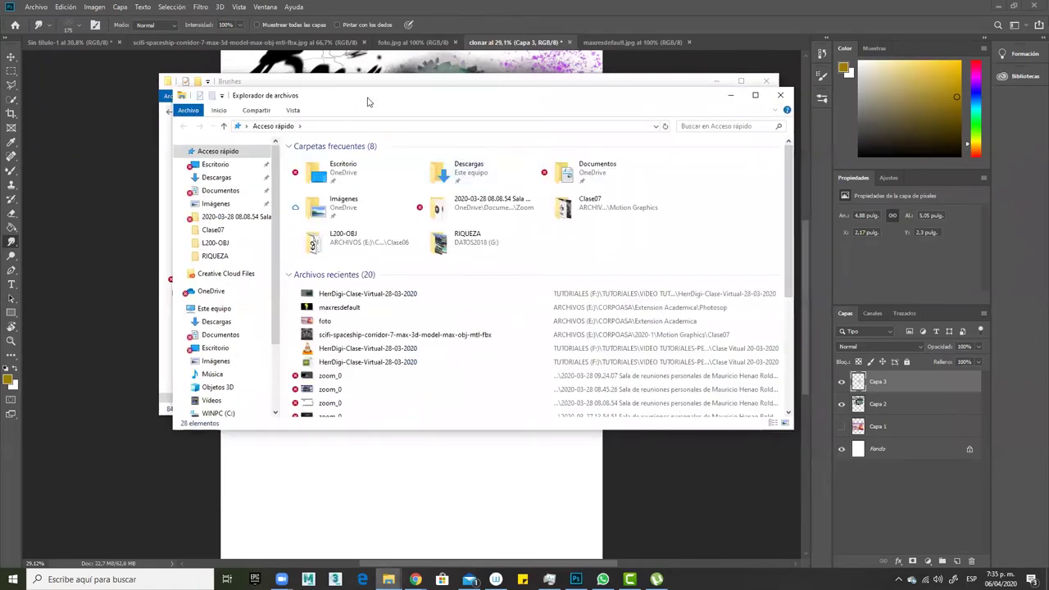
pyautogui.moveTo(368, 102); pyautogui.dragTo(959, 96)
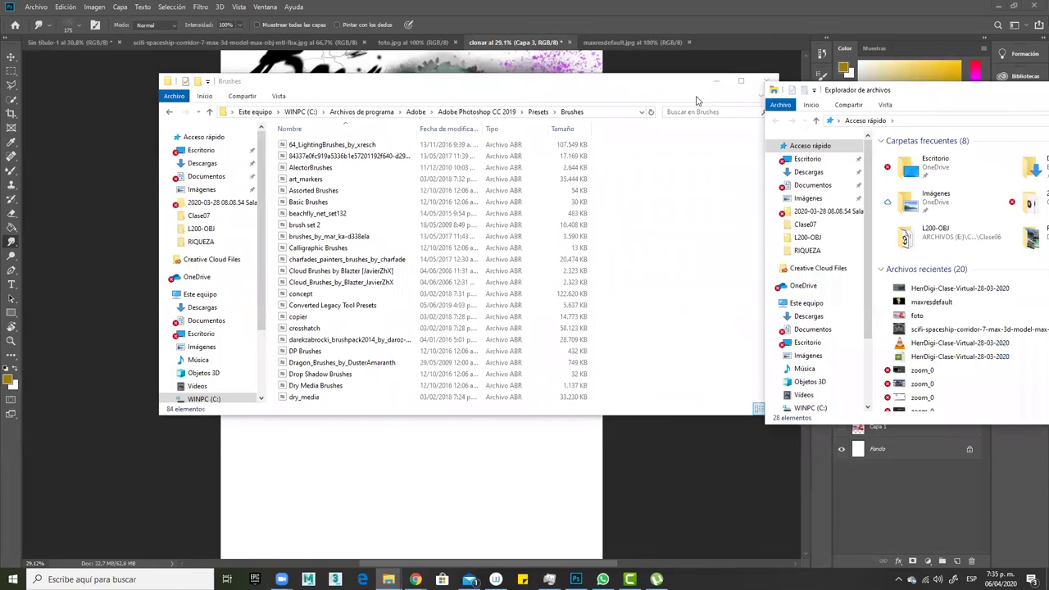
pyautogui.hotkey('alt', 'F4')
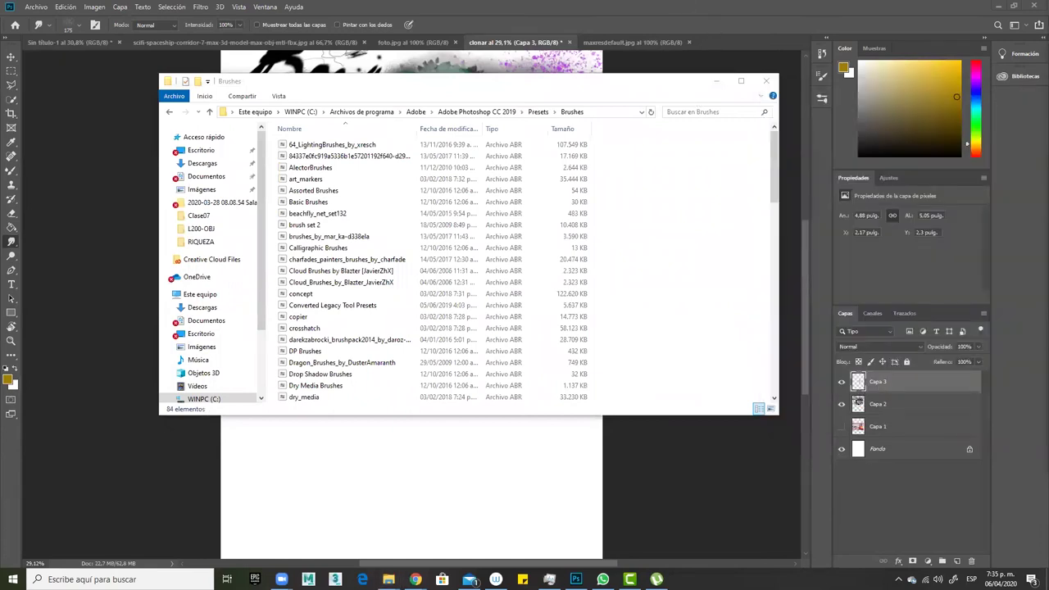
# - Snap a new Explorer window beside the Brushes folder and browse to DATOS2018 (G:)
pyautogui.press('super+e')
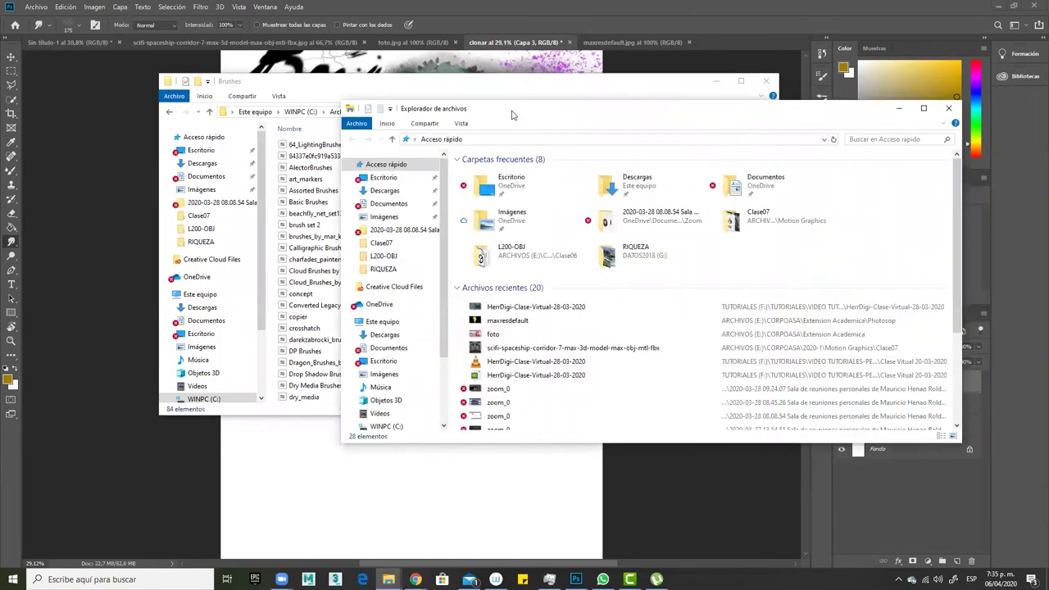
pyautogui.press('super+Right')
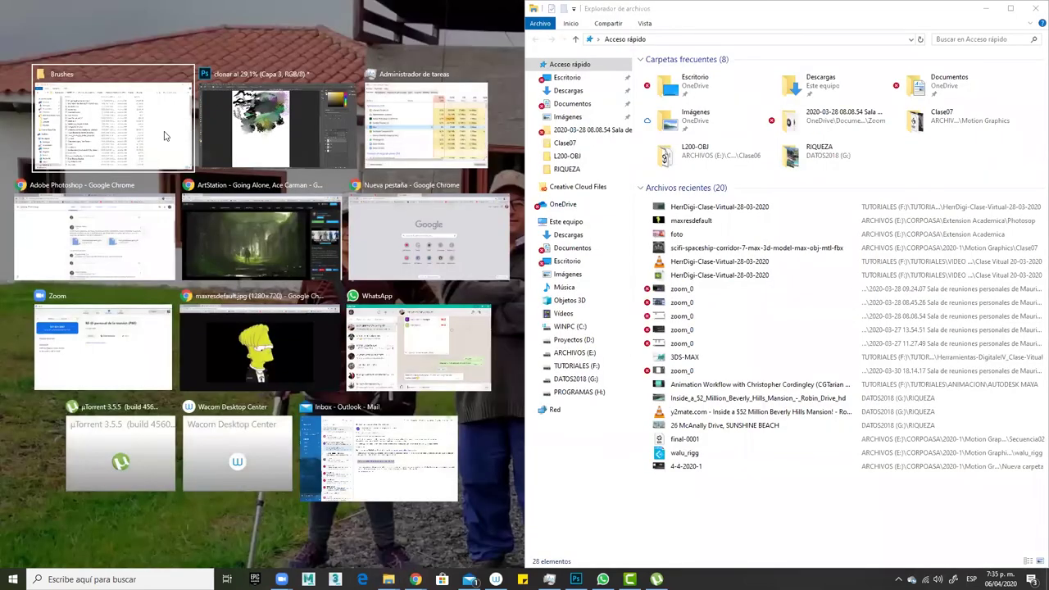
pyautogui.click(164, 136)
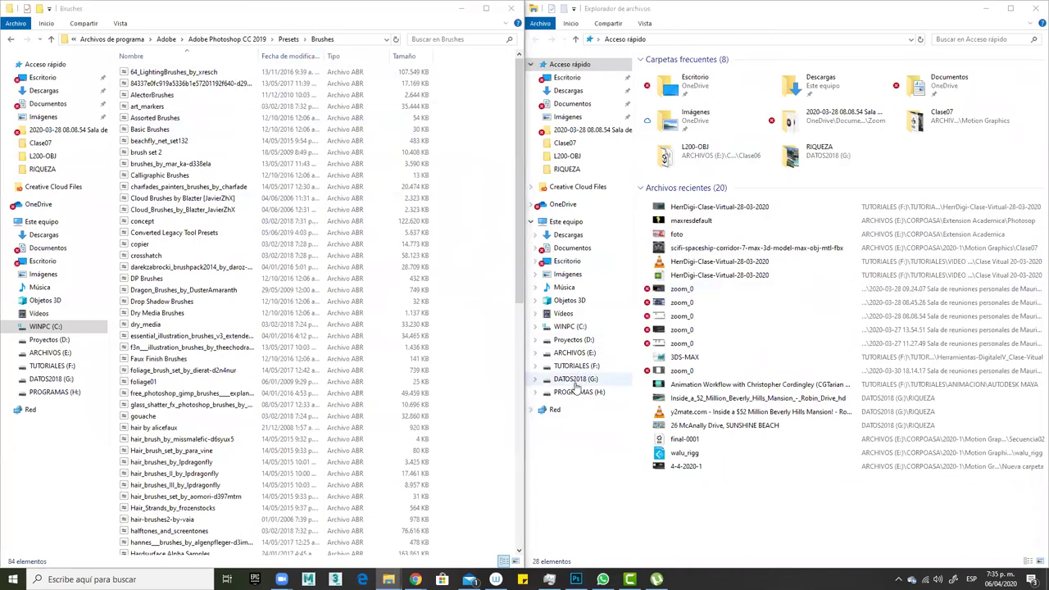
pyautogui.click(576, 379)
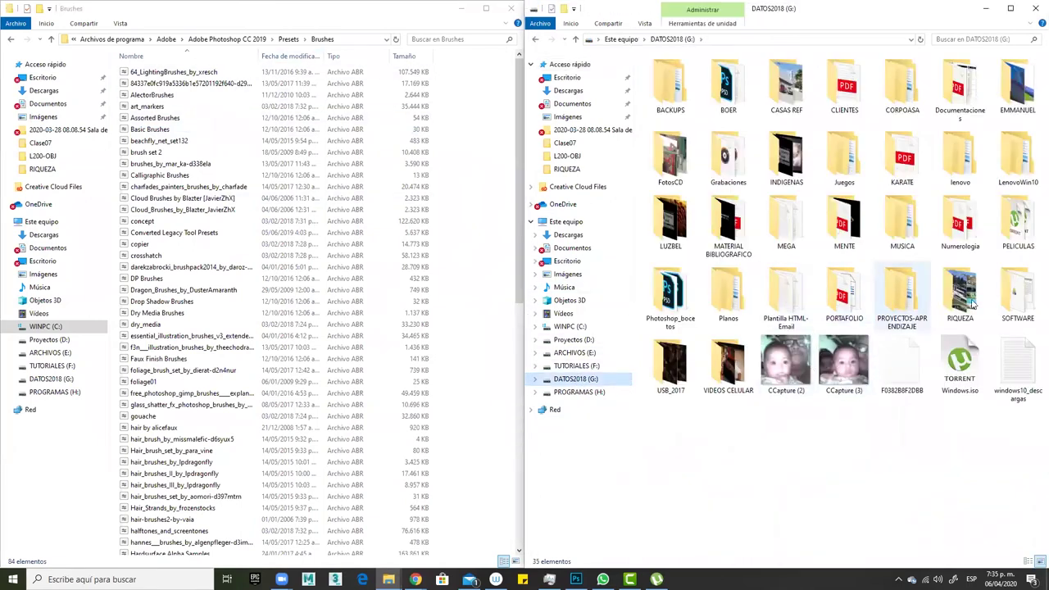
# - Browse to SOFTWARE > ADOBE > BRUSH_PHOTOSHOP on the G: drive
pyautogui.doubleClick(1017, 291)
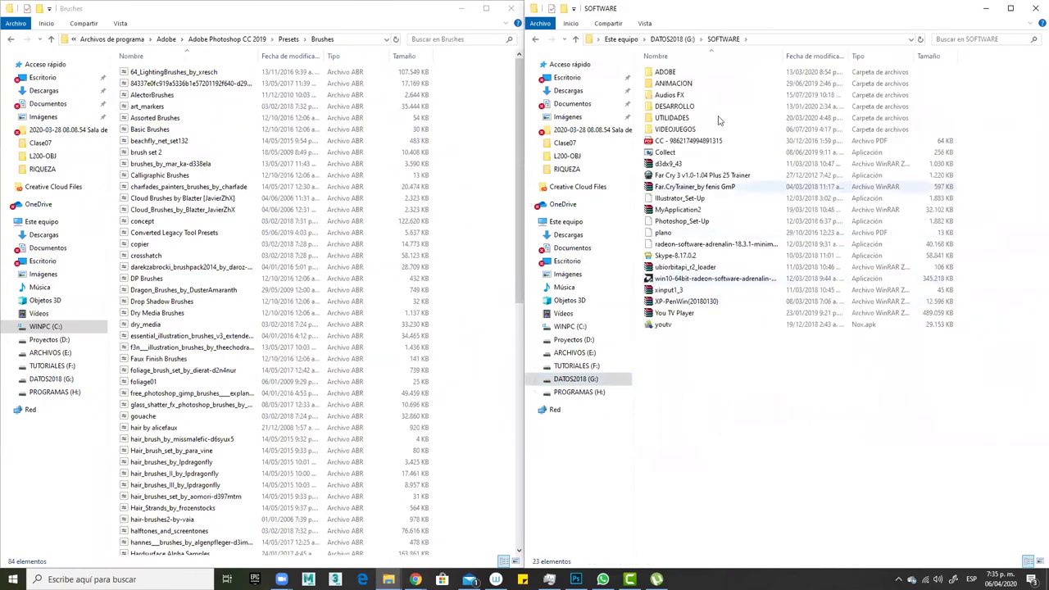
pyautogui.doubleClick(668, 72)
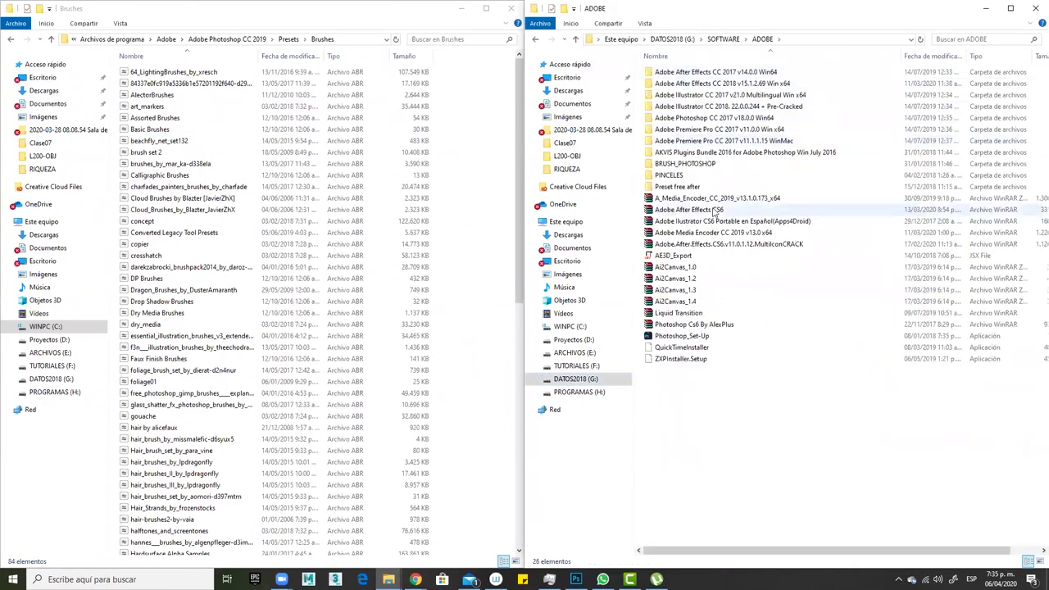
pyautogui.doubleClick(710, 164)
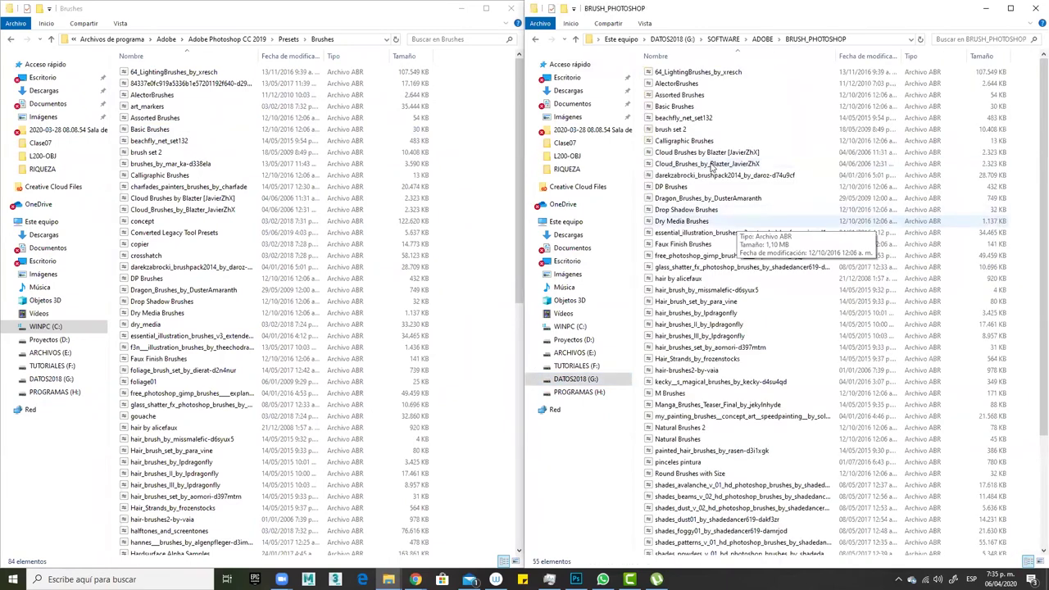
# - Select all 55 brush files and copy them to Photoshop's Brushes folder
pyautogui.click(693, 73)
pyautogui.scroll(-4, 693, 377)
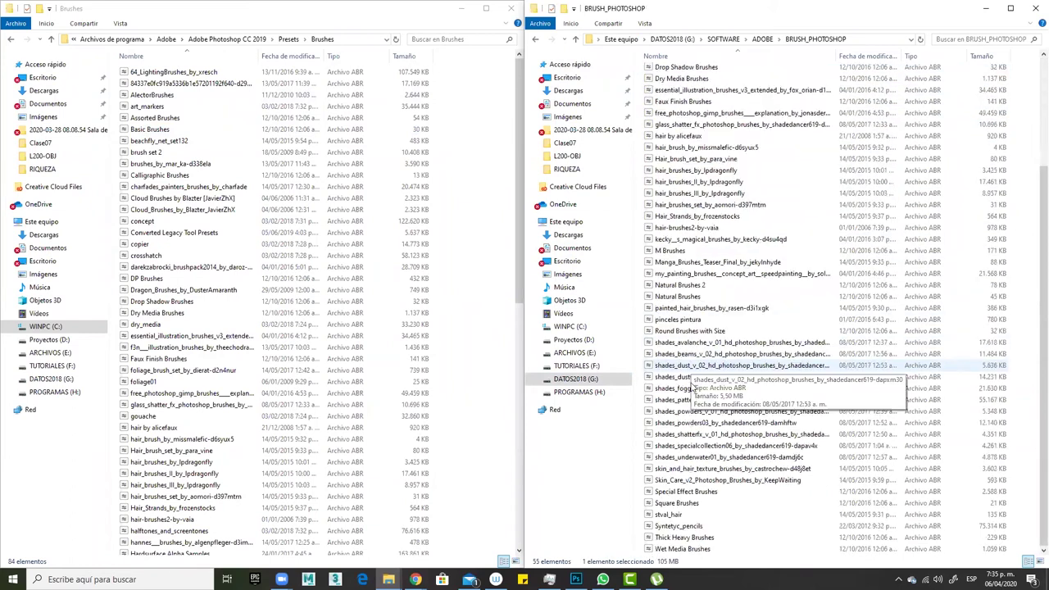
pyautogui.keyDown('shift'); pyautogui.click(685, 546); pyautogui.keyUp('shift')
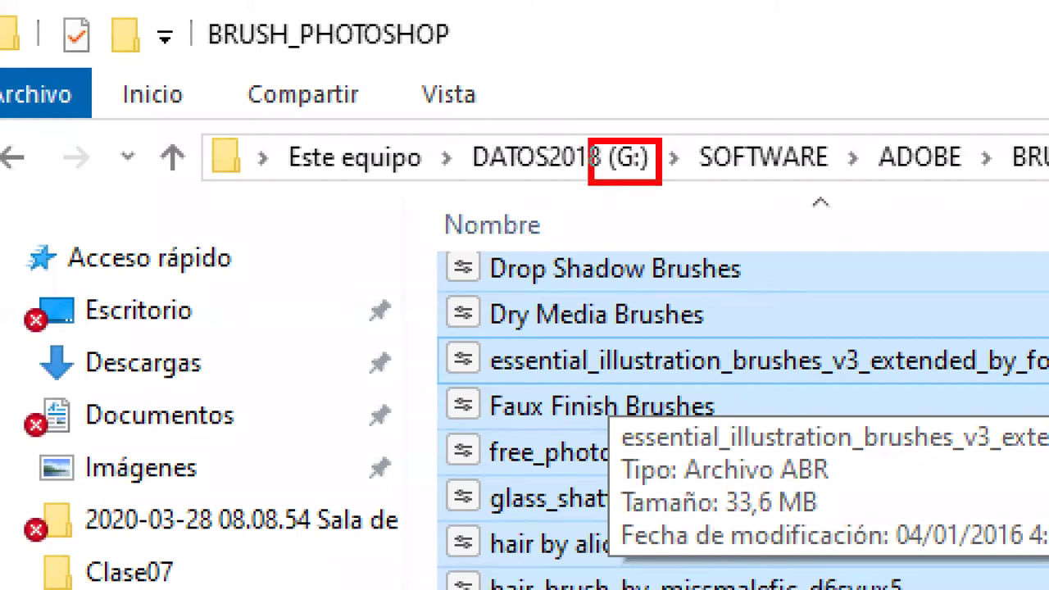
pyautogui.moveTo(697, 137); pyautogui.dragTo(1005, 182)
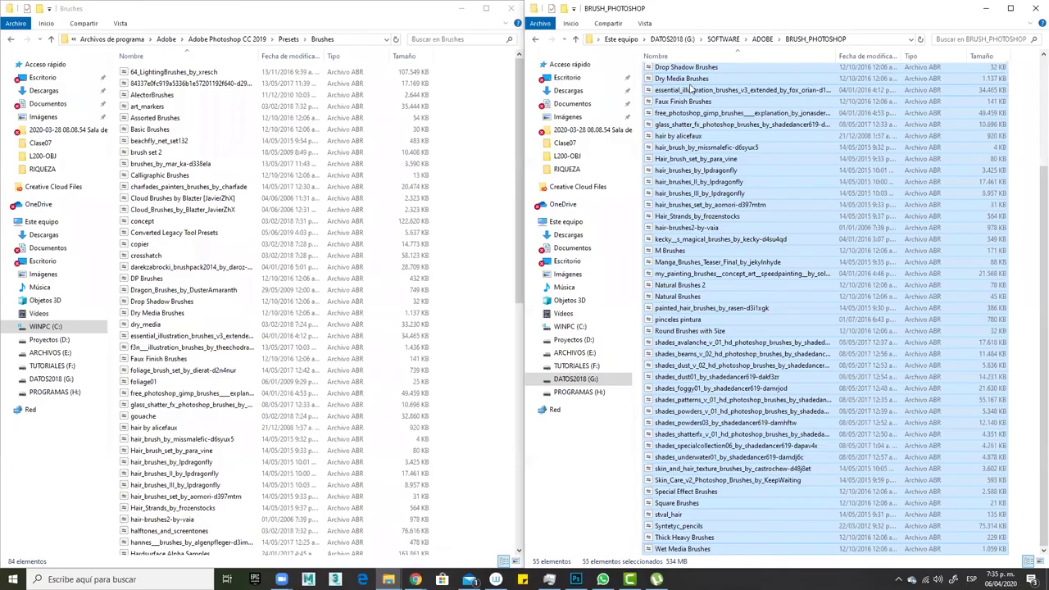
pyautogui.rightClick(691, 87)
pyautogui.click(613, 188)
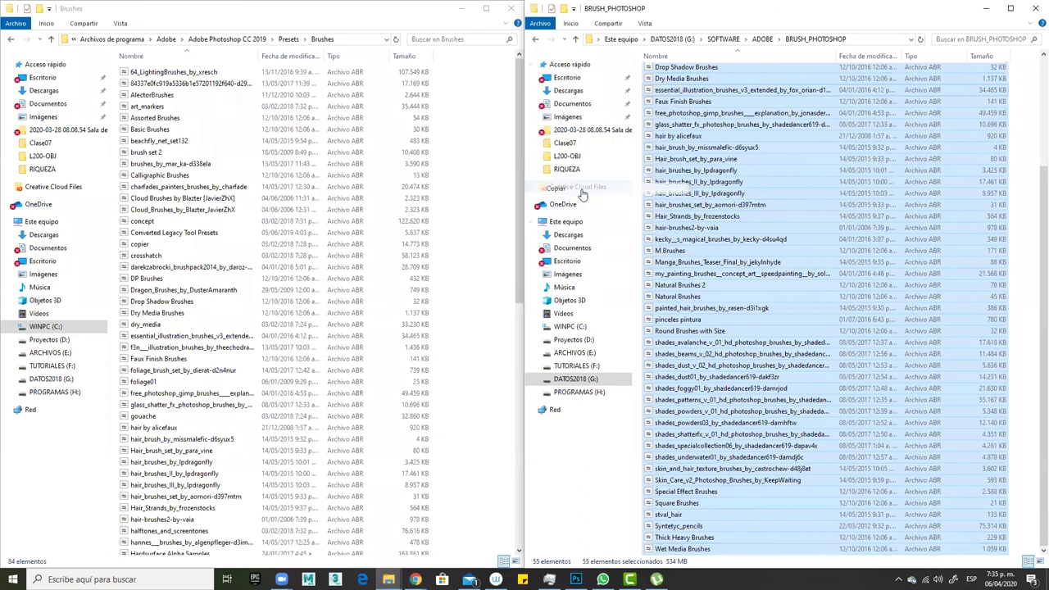
pyautogui.click(365, 20)
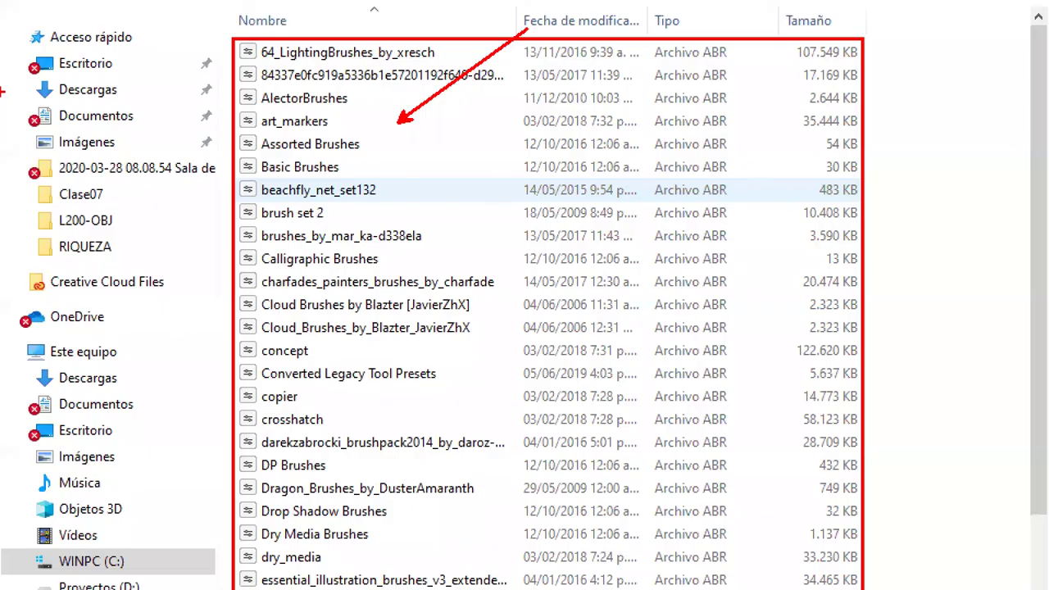
pyautogui.moveTo(400, 96)
pyautogui.mouseDown()
pyautogui.moveTo(347, 95)
pyautogui.moveTo(399, 119)
pyautogui.mouseUp()
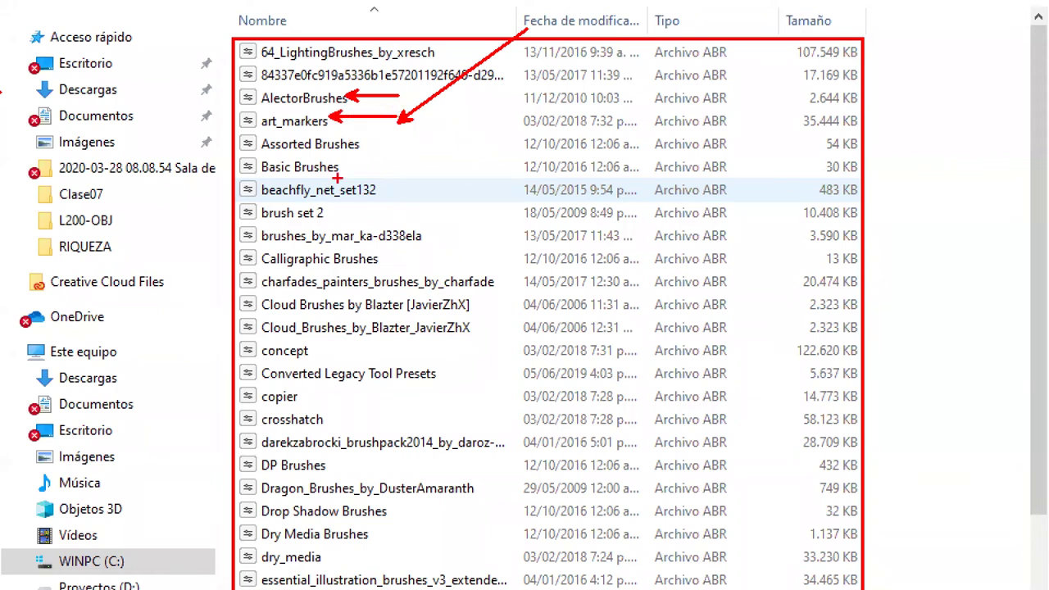
pyautogui.moveTo(348, 166); pyautogui.dragTo(447, 164)
pyautogui.moveTo(231, 293); pyautogui.dragTo(519, 333)
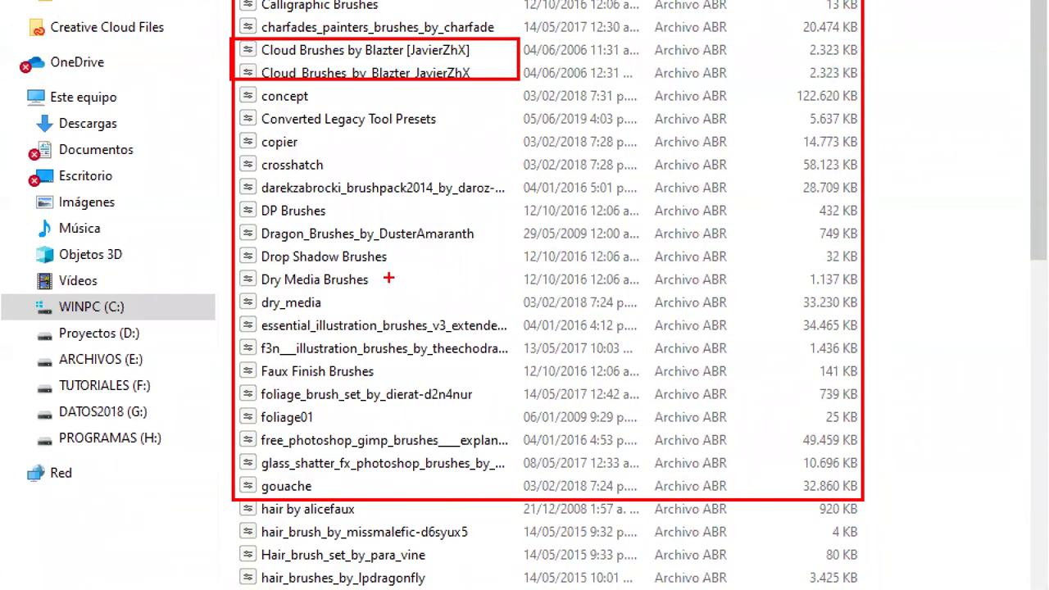
pyautogui.moveTo(383, 275); pyautogui.dragTo(514, 254)
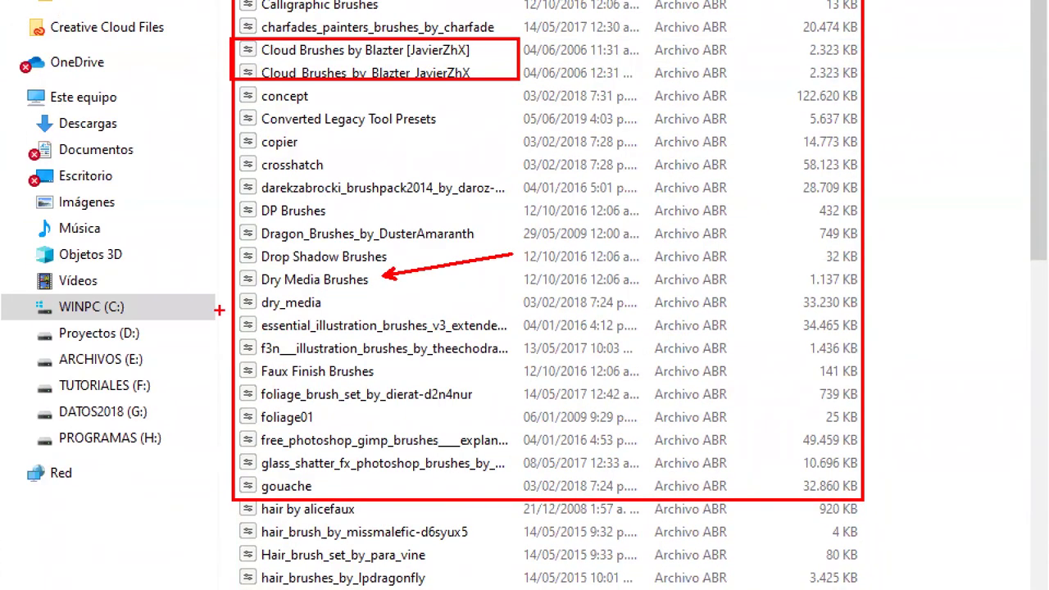
pyautogui.moveTo(232, 312); pyautogui.dragTo(519, 339)
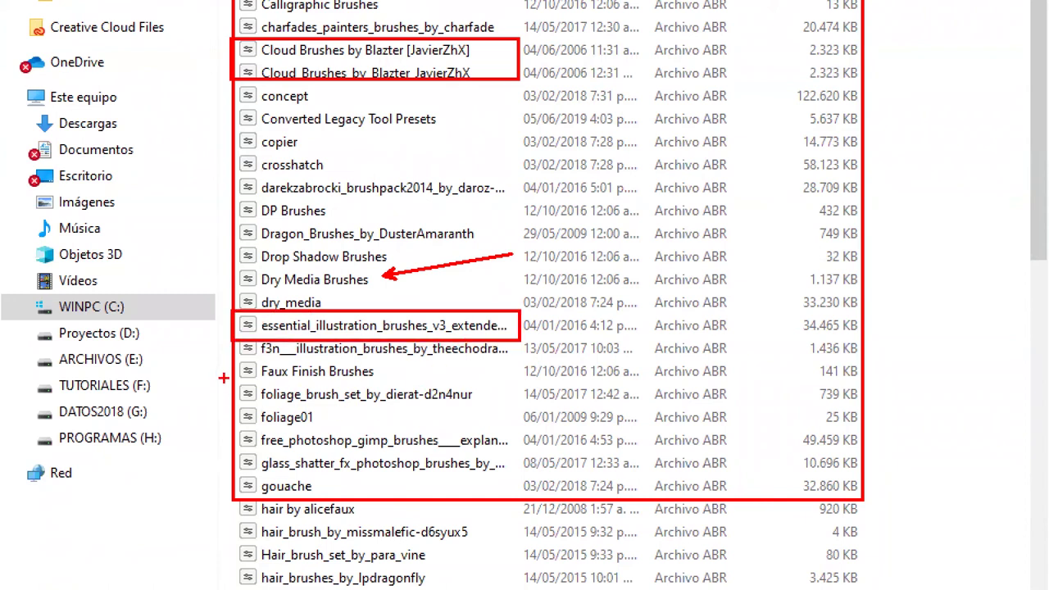
pyautogui.moveTo(225, 381); pyautogui.dragTo(538, 410)
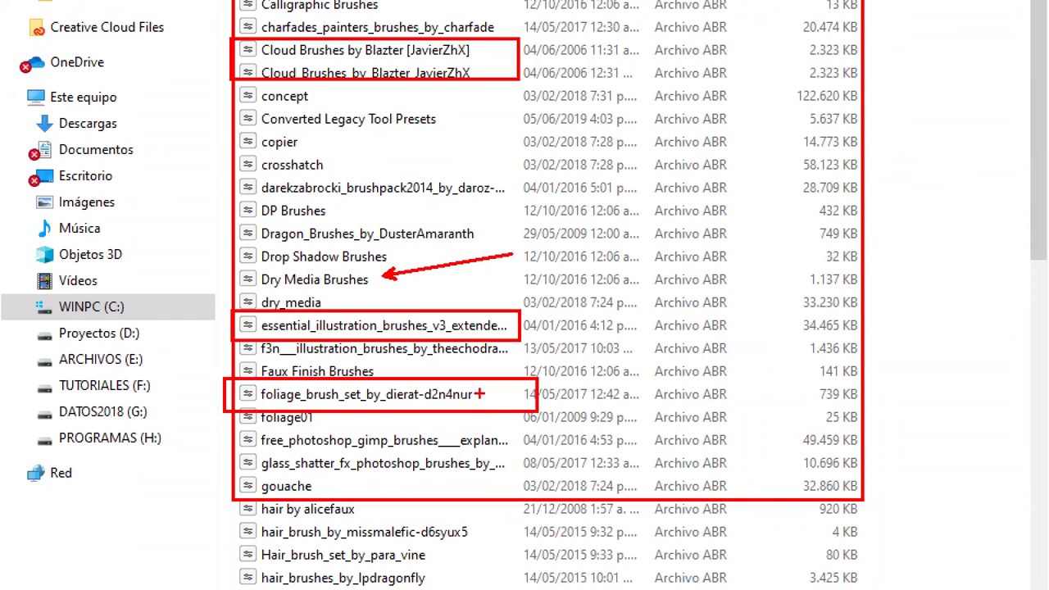
pyautogui.moveTo(480, 392); pyautogui.dragTo(761, 188)
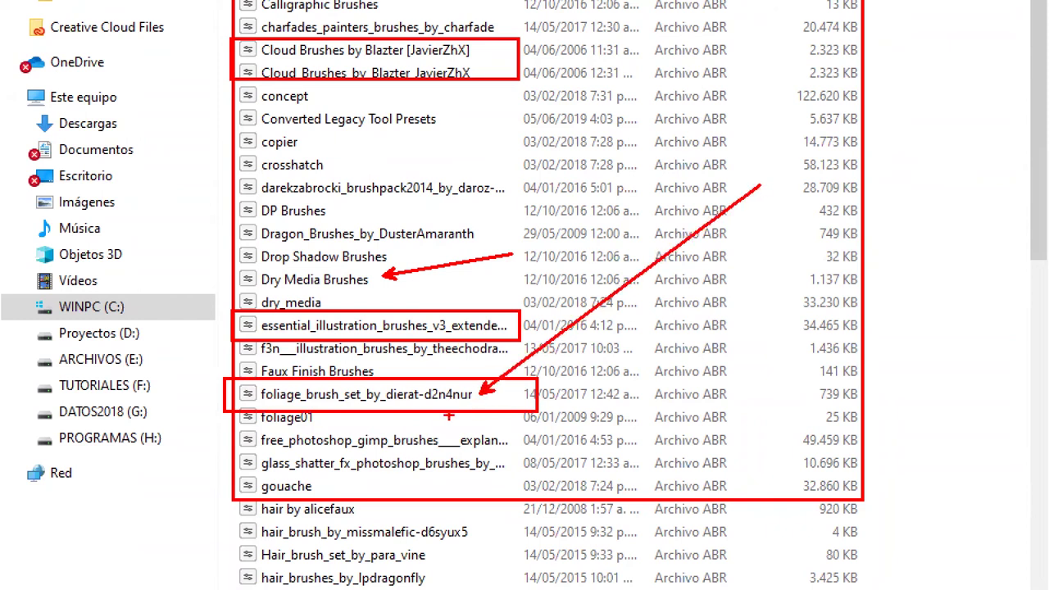
pyautogui.moveTo(515, 444); pyautogui.dragTo(587, 410)
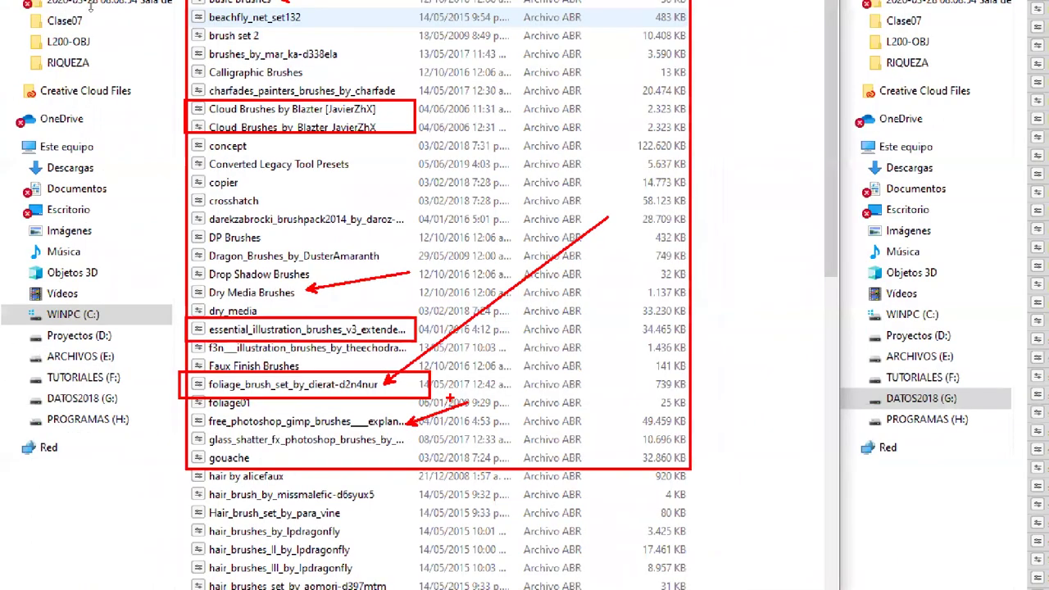
pyautogui.press('Escape')
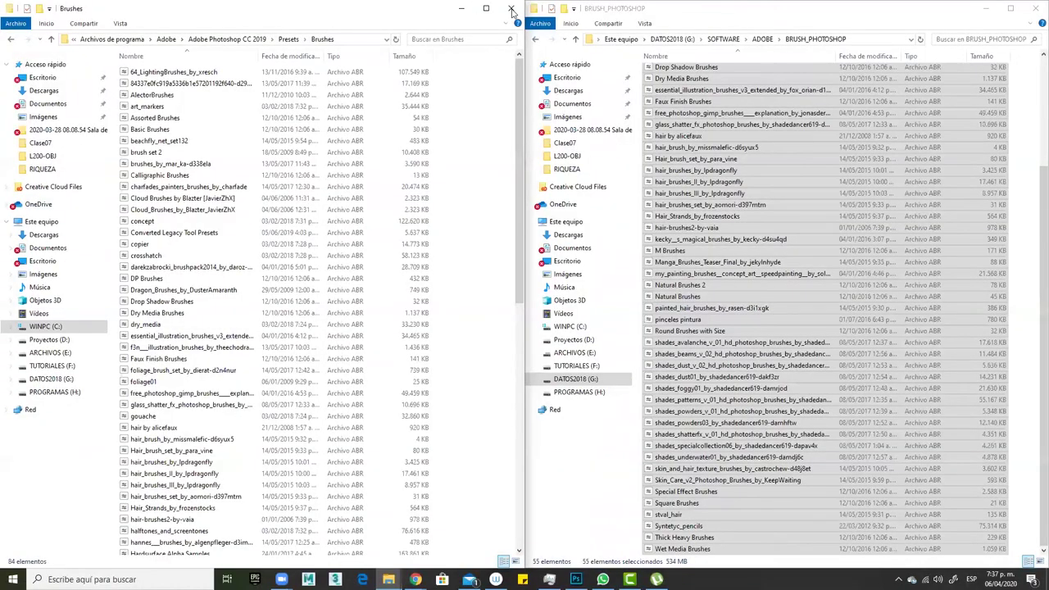
# - Close the Brushes folder, minimize the source folder, and select the Pincel brush tool
pyautogui.click(511, 9)
pyautogui.click(995, 18)
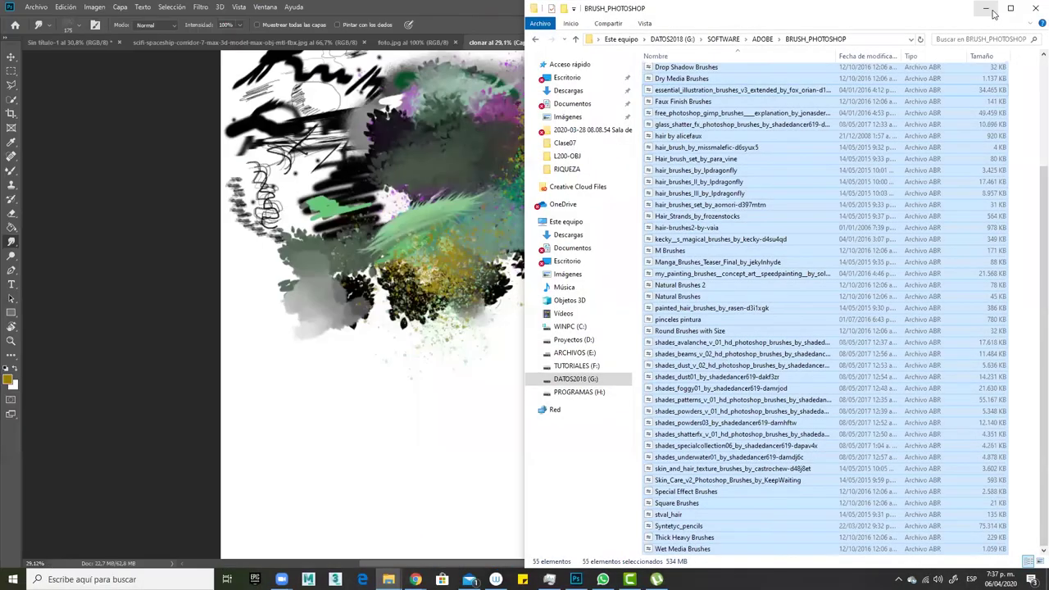
pyautogui.click(986, 9)
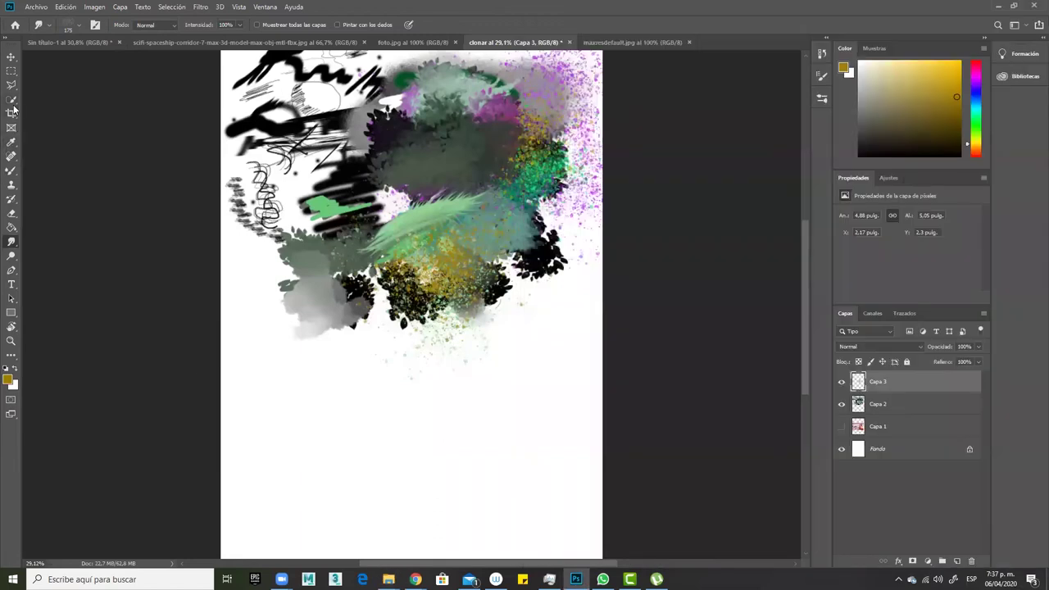
pyautogui.click(11, 174)
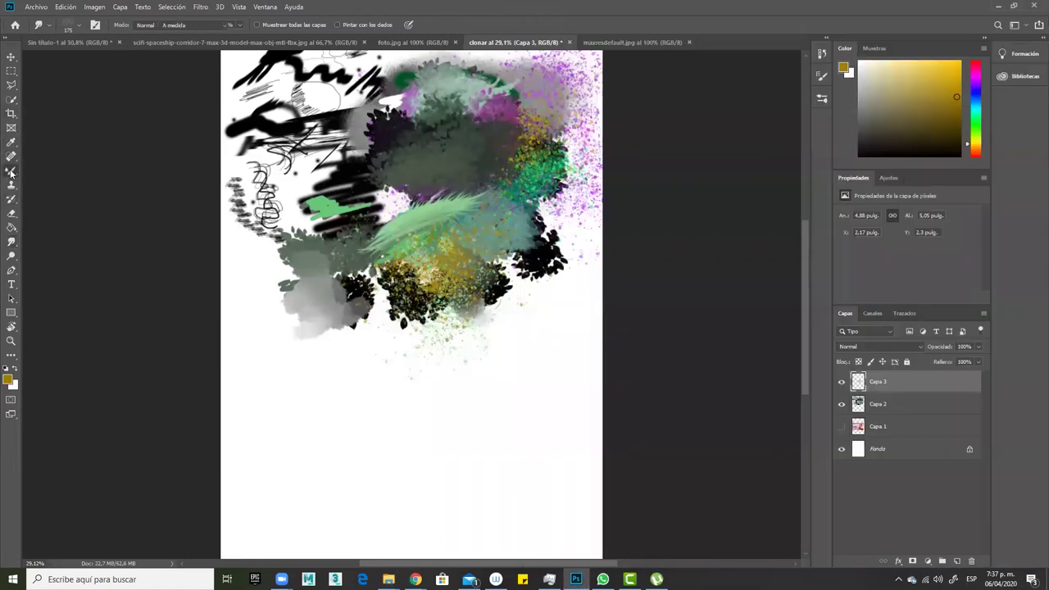
pyautogui.click(45, 170)
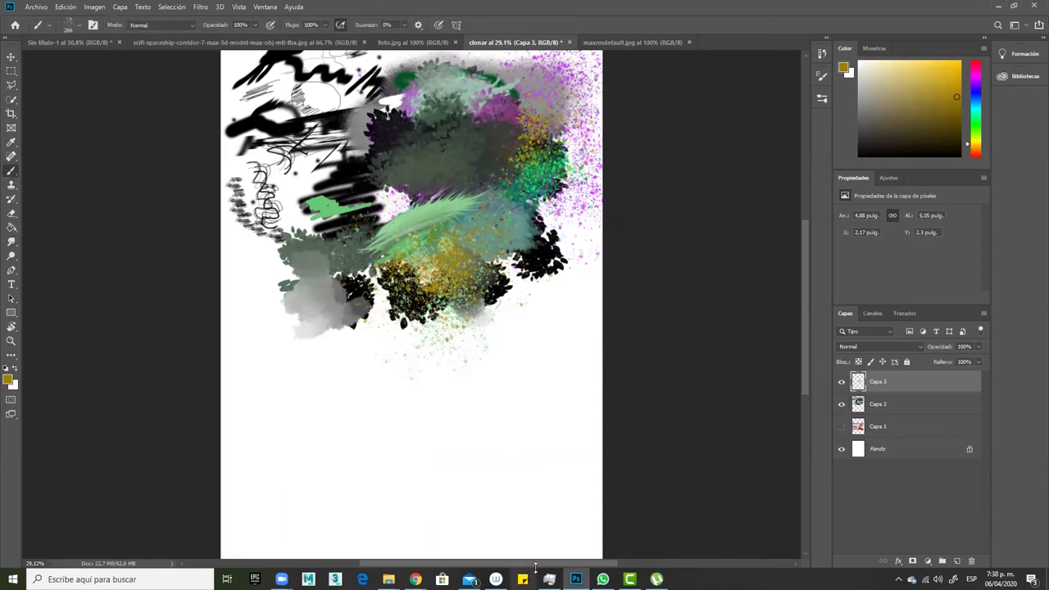
pyautogui.moveTo(415, 579)
pyautogui.moveTo(474, 533)
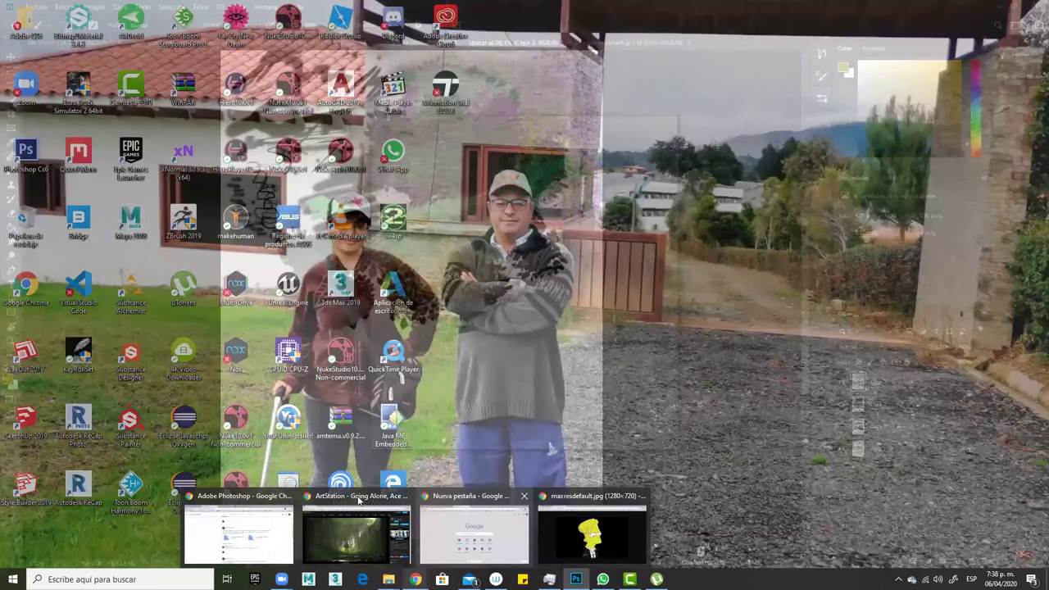
# - Google 'pinceles gratis photoshop' in a new Chrome tab and browse the results
pyautogui.click(322, 509)
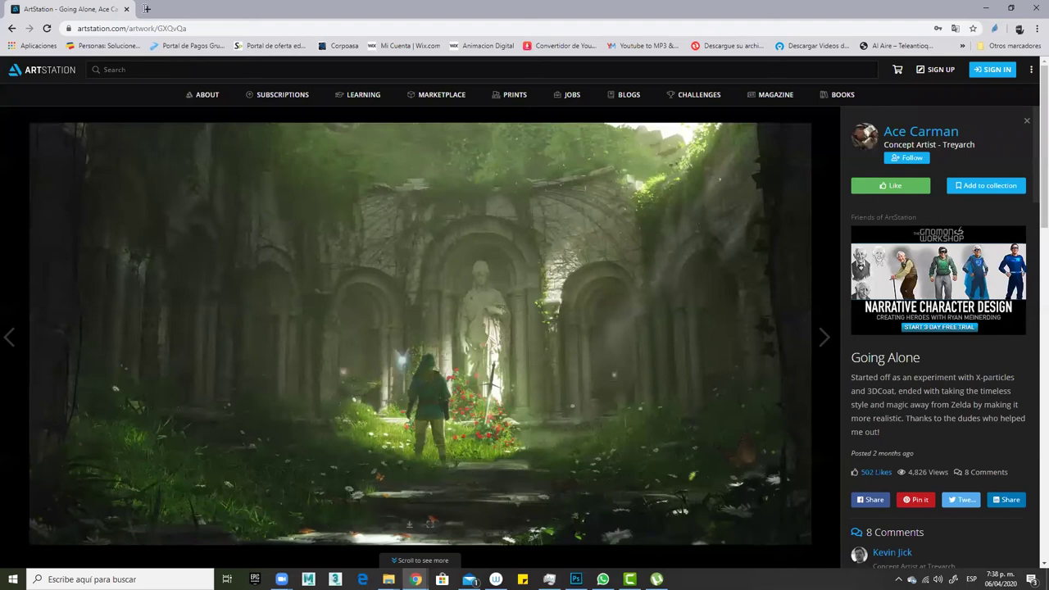
pyautogui.click(147, 9)
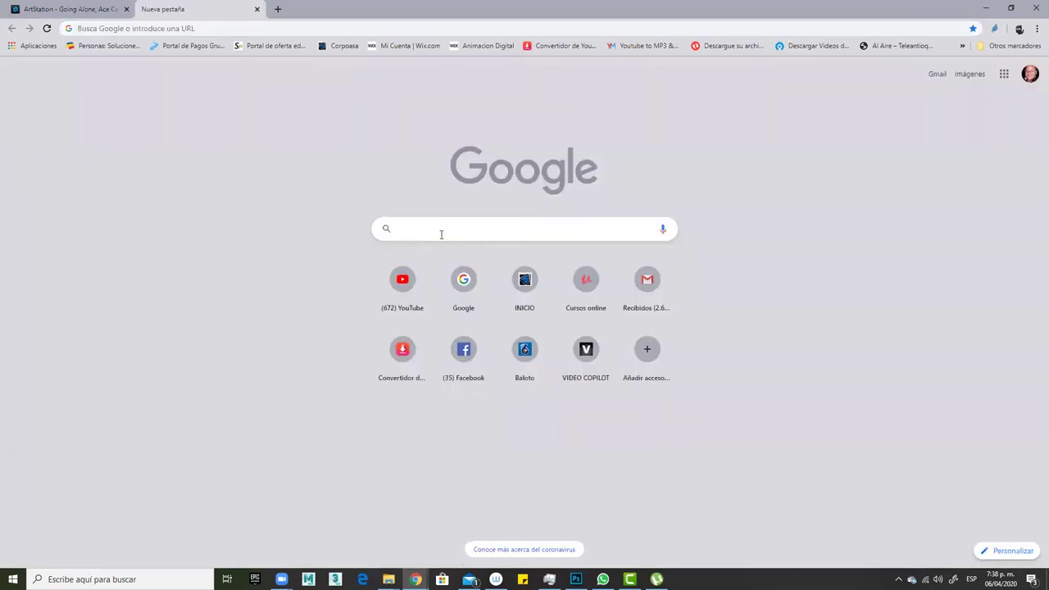
pyautogui.write('pince')
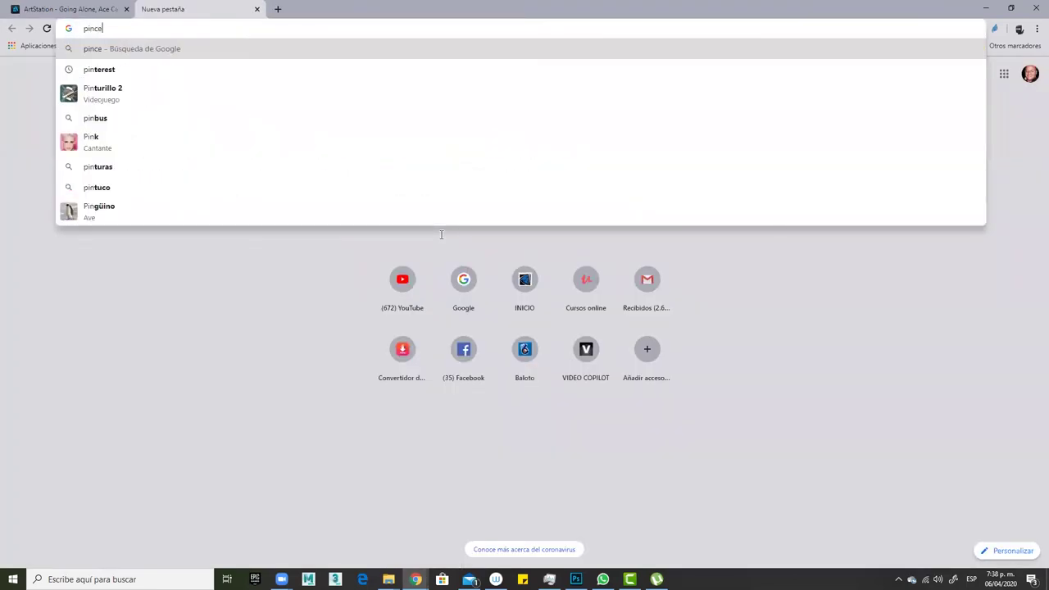
pyautogui.write('les g')
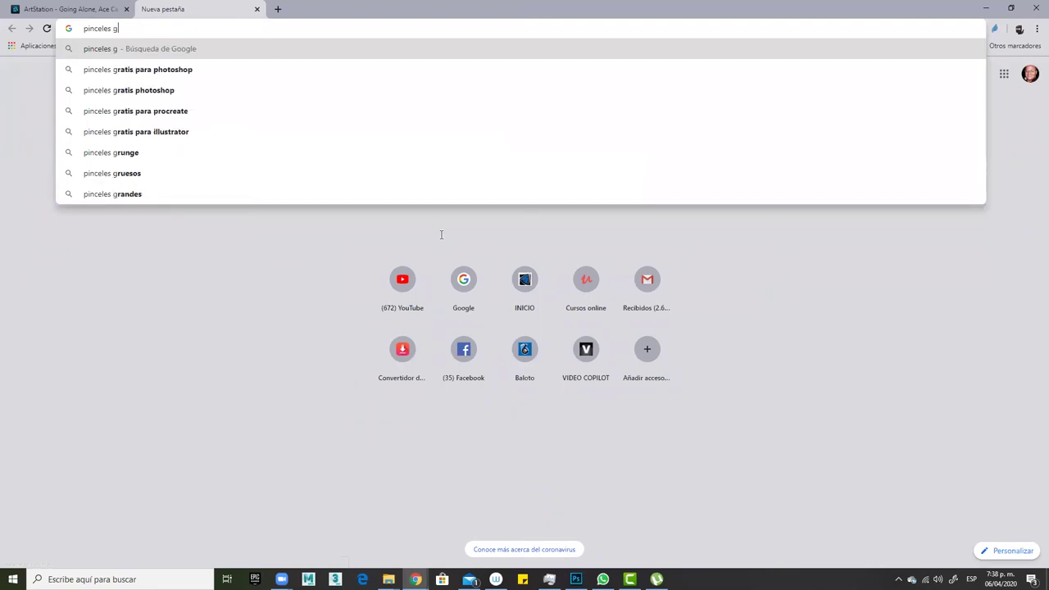
pyautogui.write('ratis p')
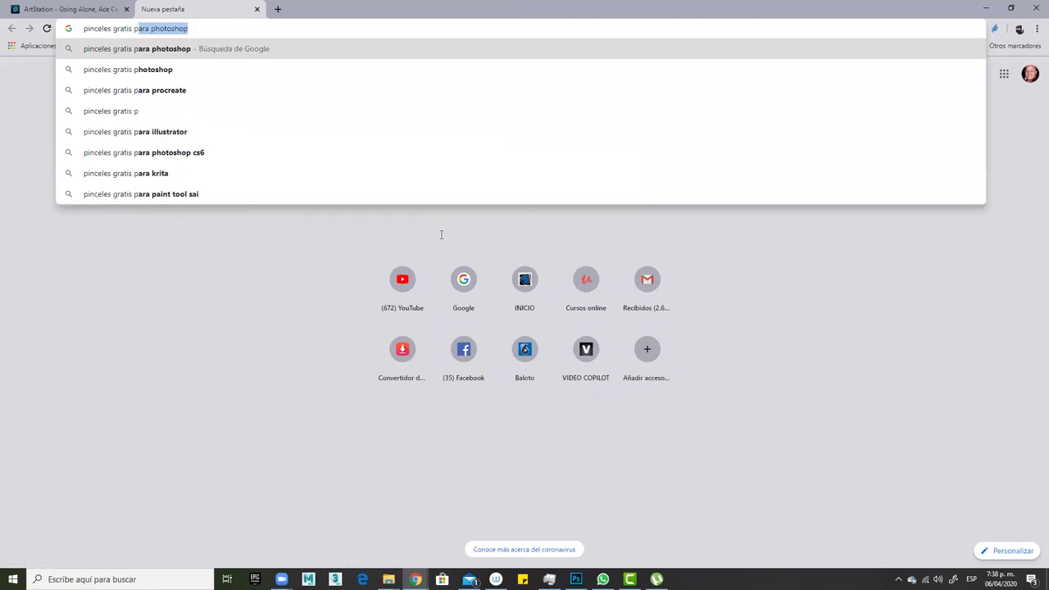
pyautogui.write('hotos')
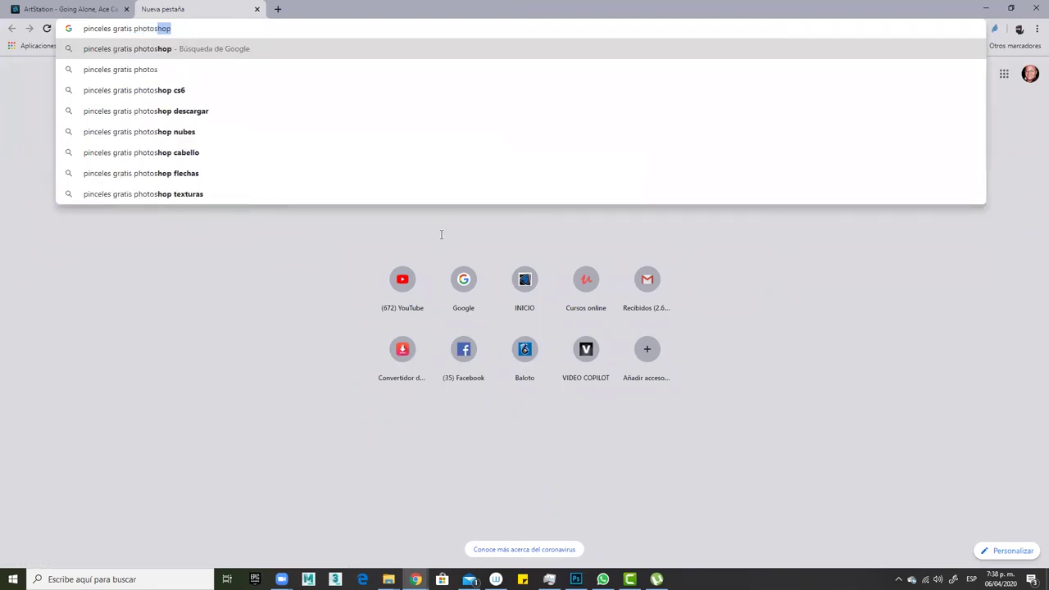
pyautogui.write('hop')
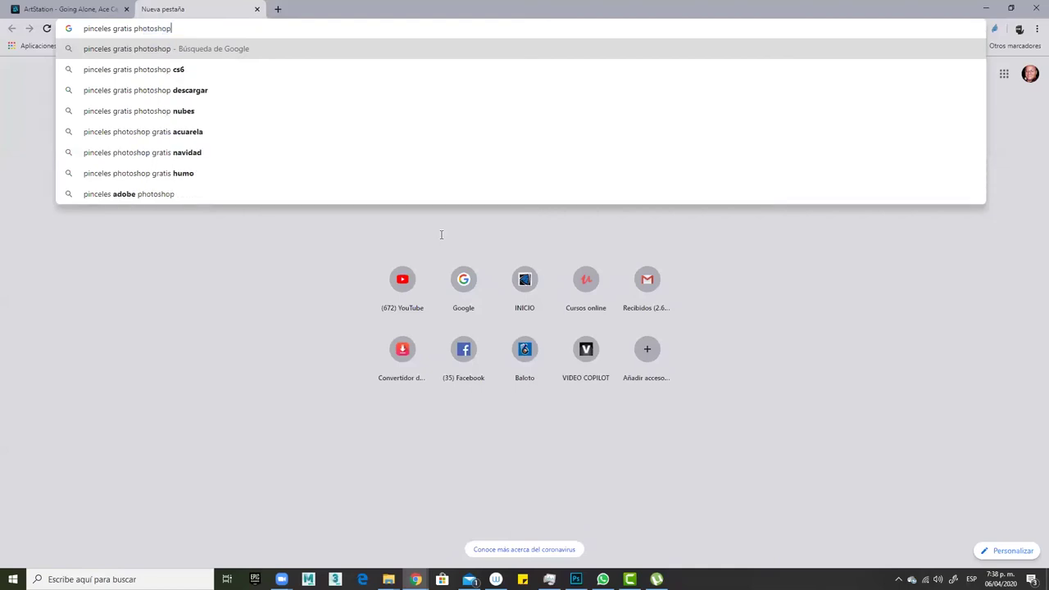
pyautogui.press('Return')
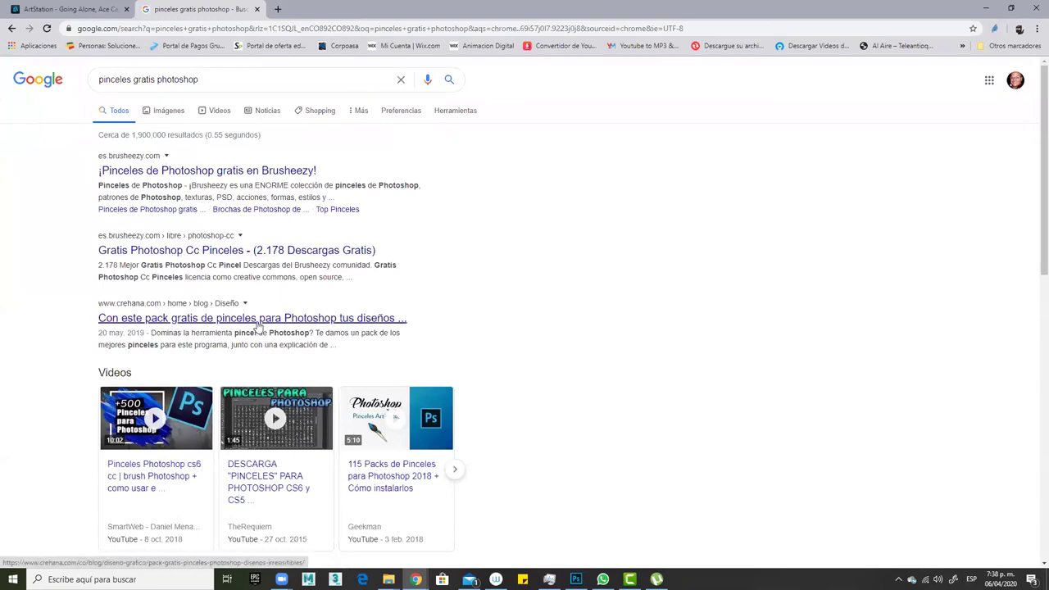
pyautogui.scroll(-3, 284, 304)
pyautogui.scroll(-1, 286, 304)
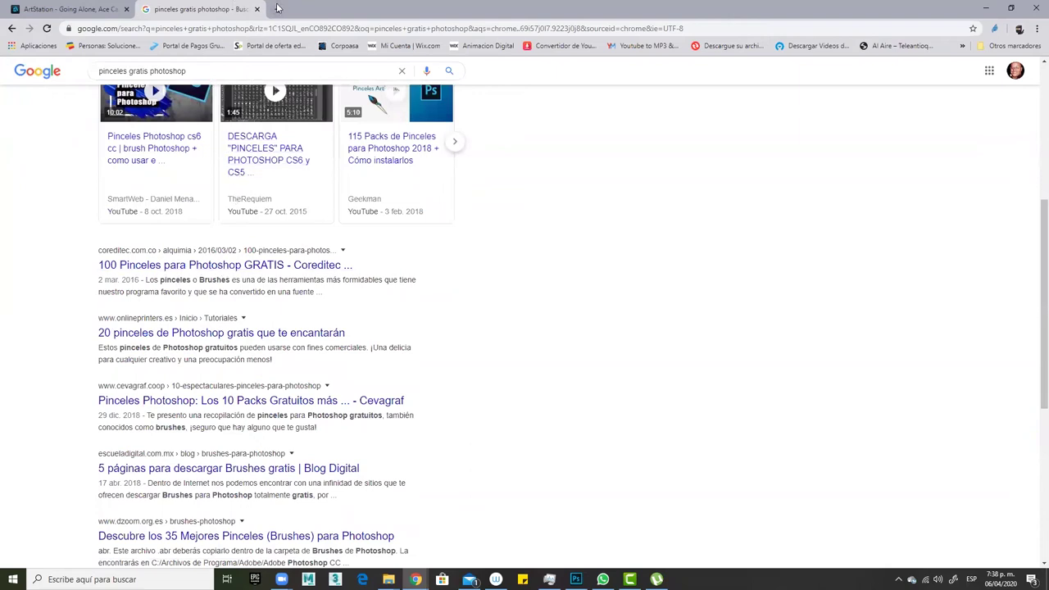
# - Google 'devianart' in another new tab
pyautogui.click(278, 9)
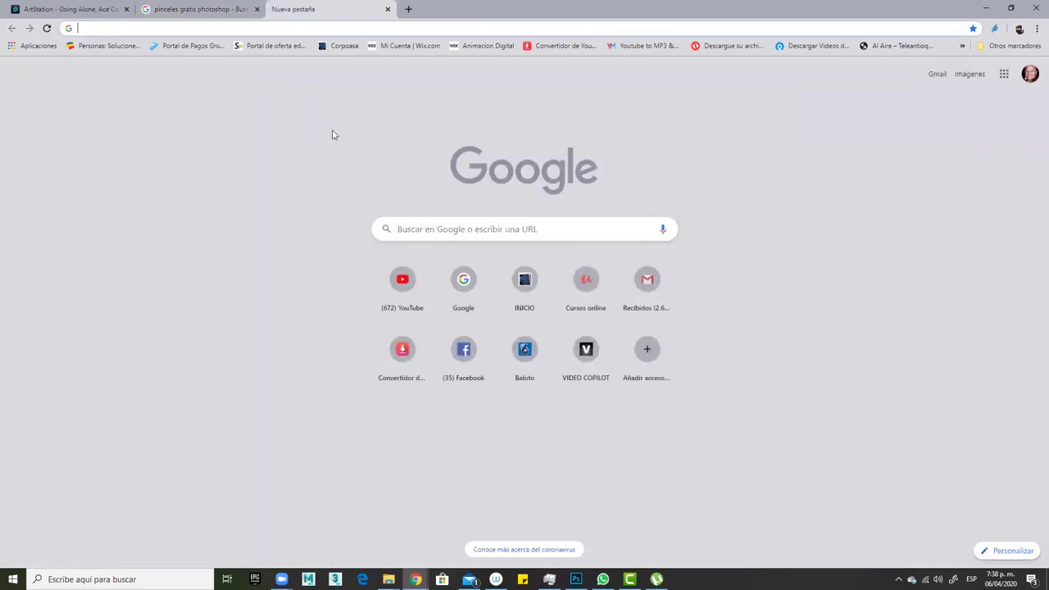
pyautogui.write('devia')
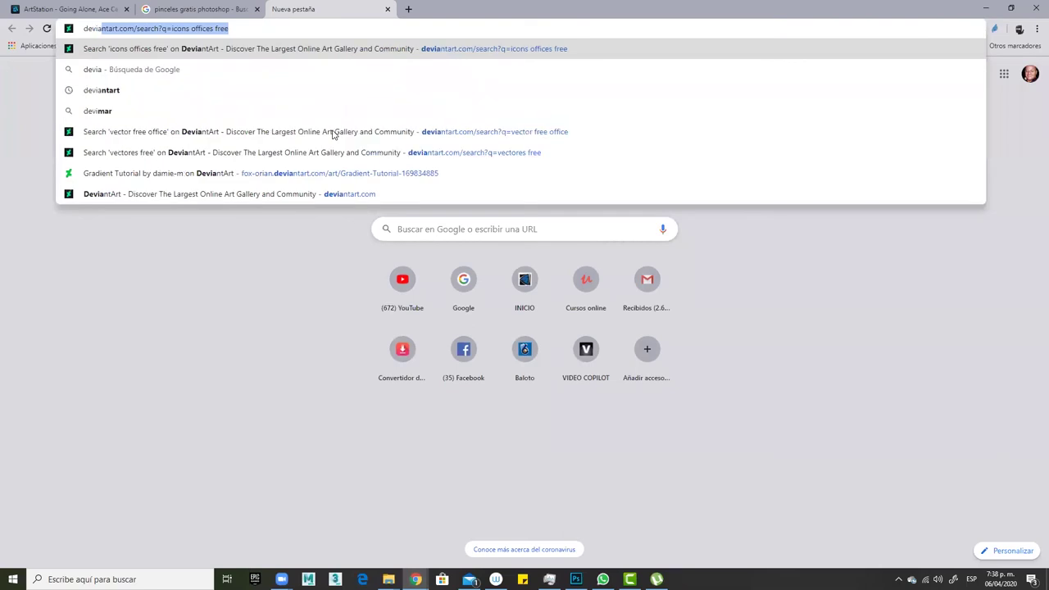
pyautogui.write('nart')
pyautogui.press('Return')
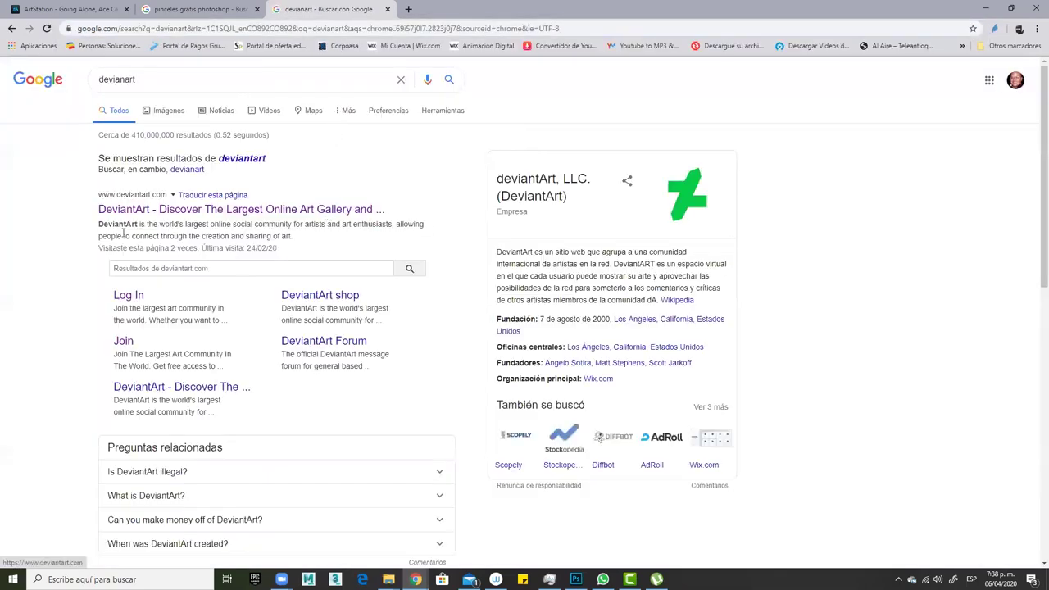
# - Go to DeviantArt and search for 'brush photoshop free'
pyautogui.click(196, 209)
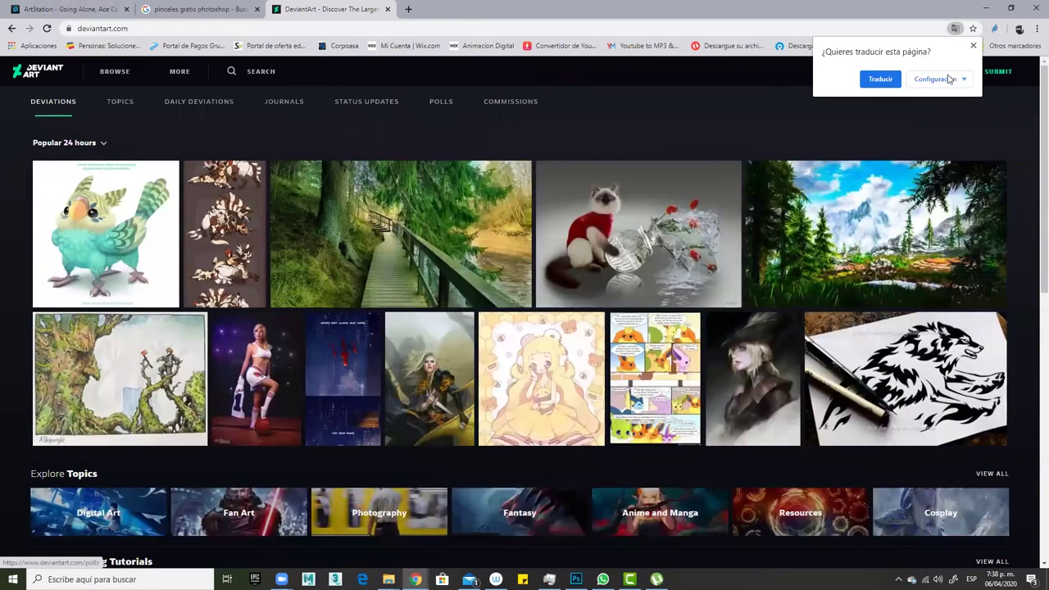
pyautogui.click(972, 48)
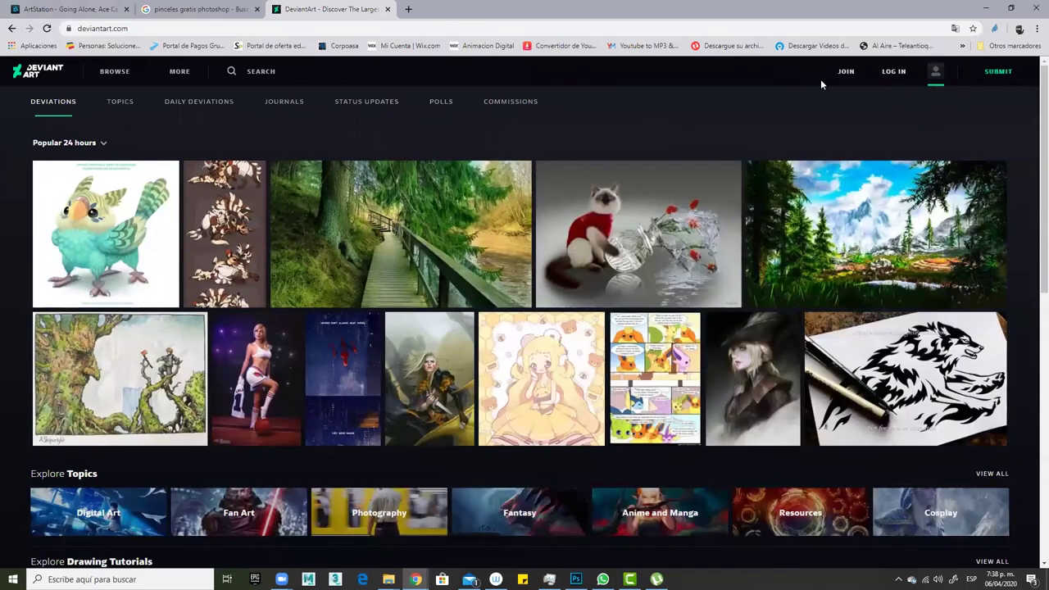
pyautogui.click(267, 72)
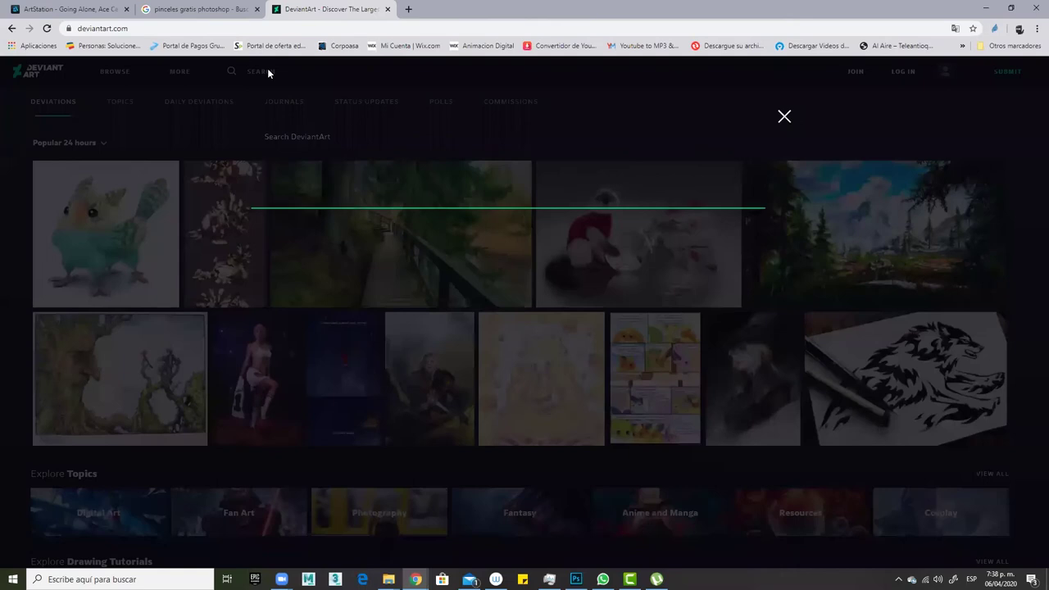
pyautogui.write('br')
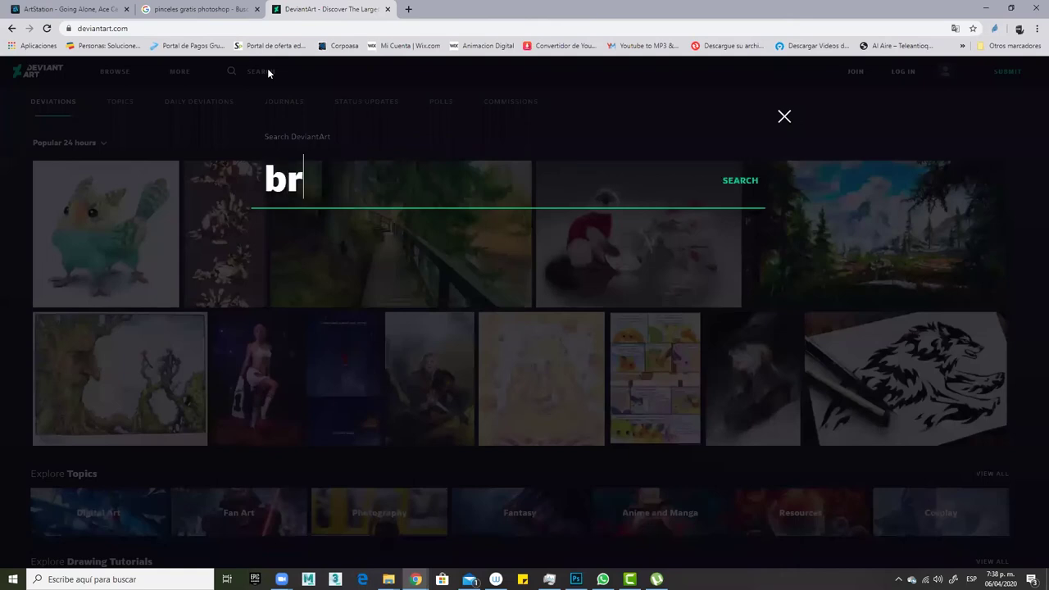
pyautogui.write('ush')
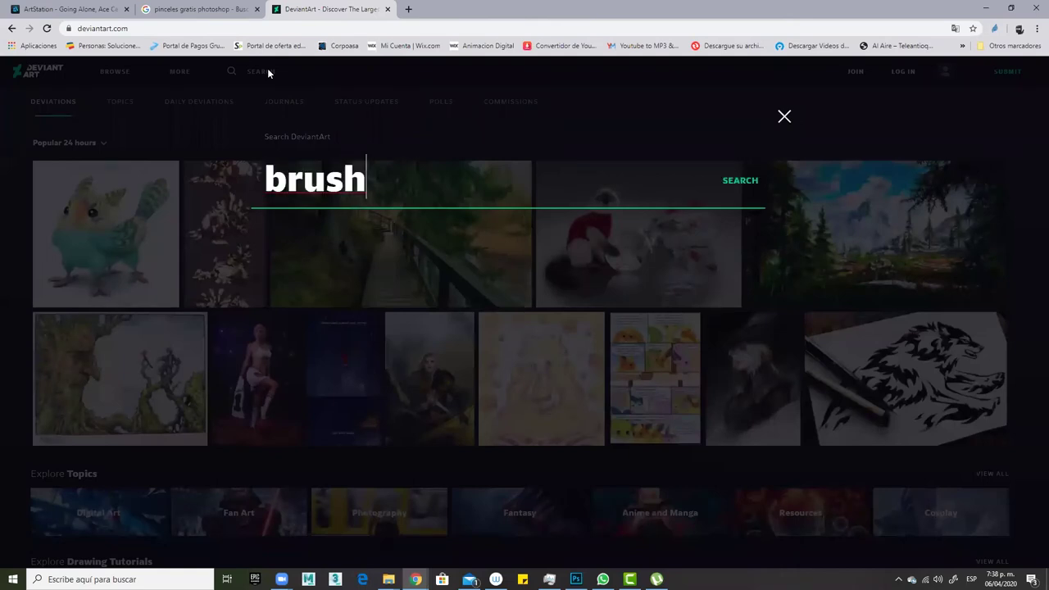
pyautogui.write(' photo')
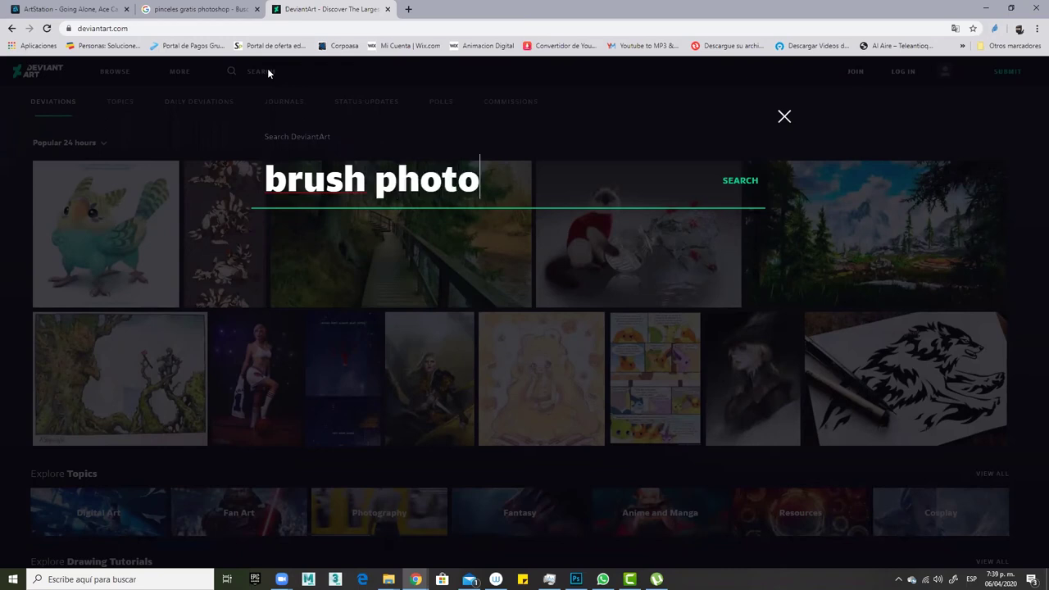
pyautogui.write('shop free')
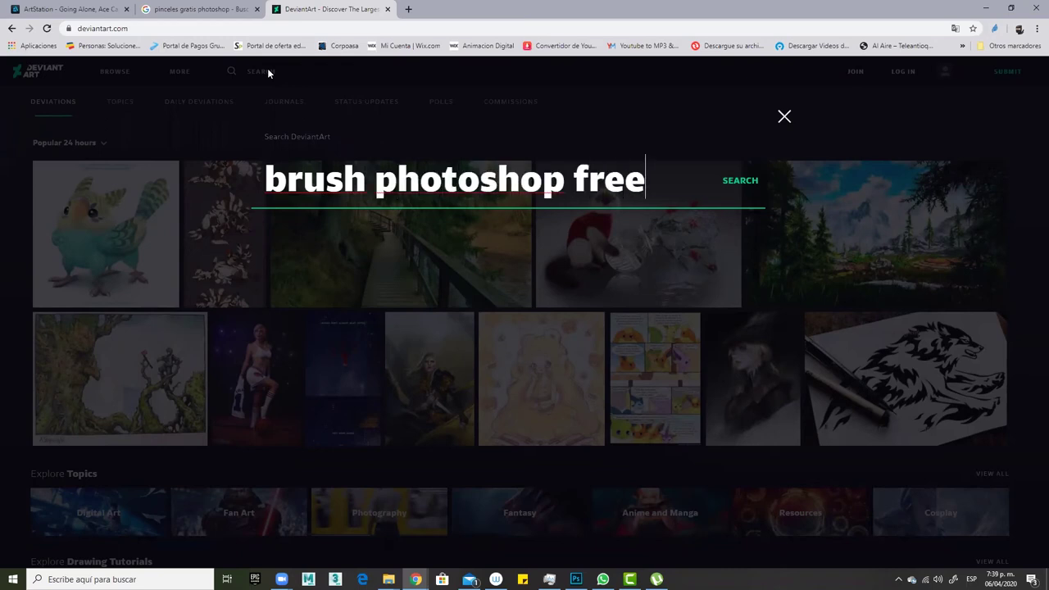
pyautogui.press('Return')
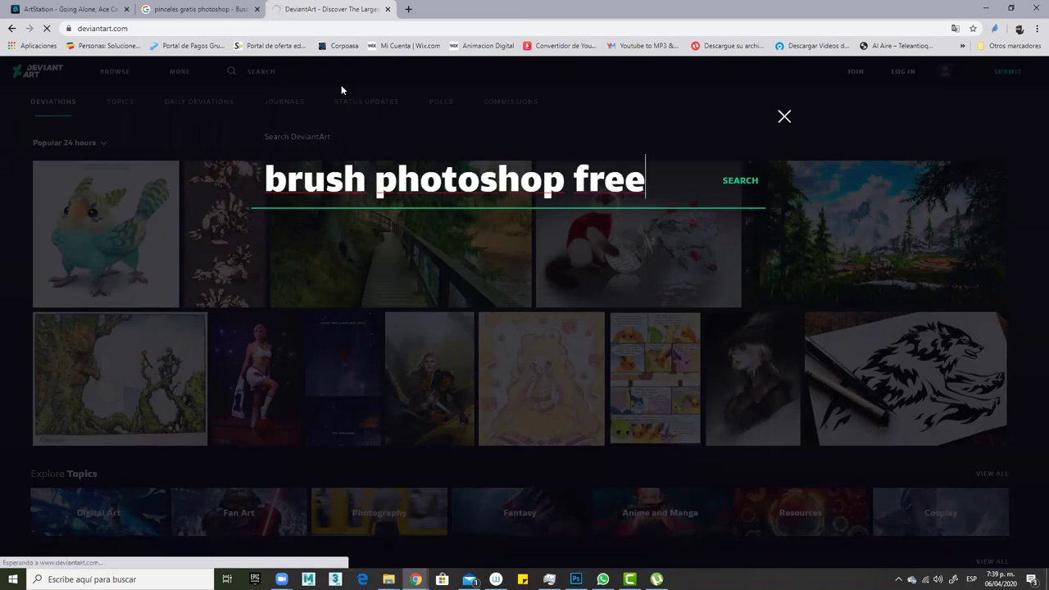
pyautogui.click(742, 187)
pyautogui.click(455, 194)
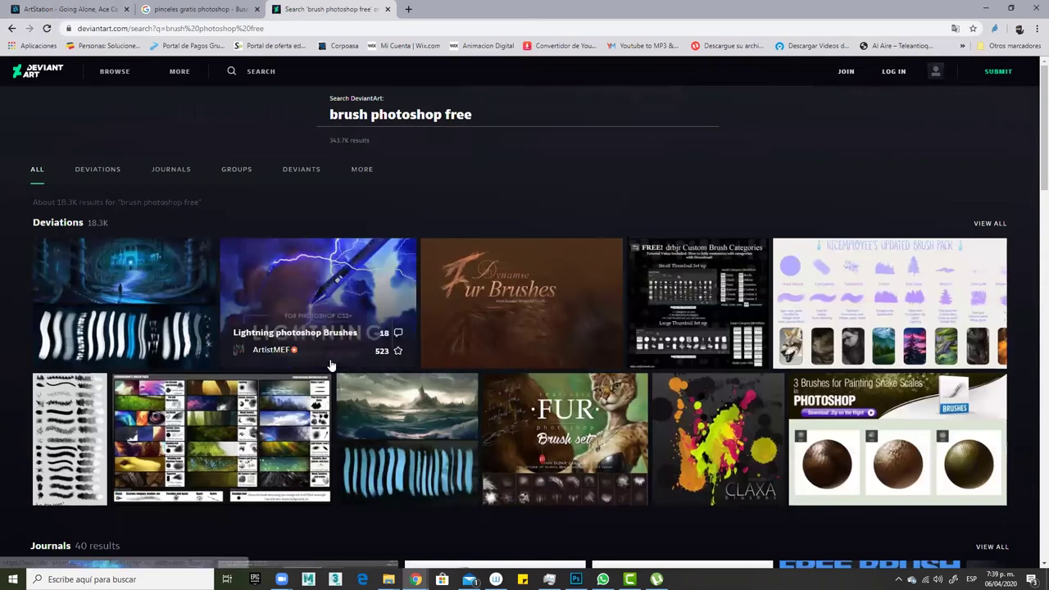
# - Scroll the results and open My Brush Pack in a new tab
pyautogui.scroll(-1, 368, 365)
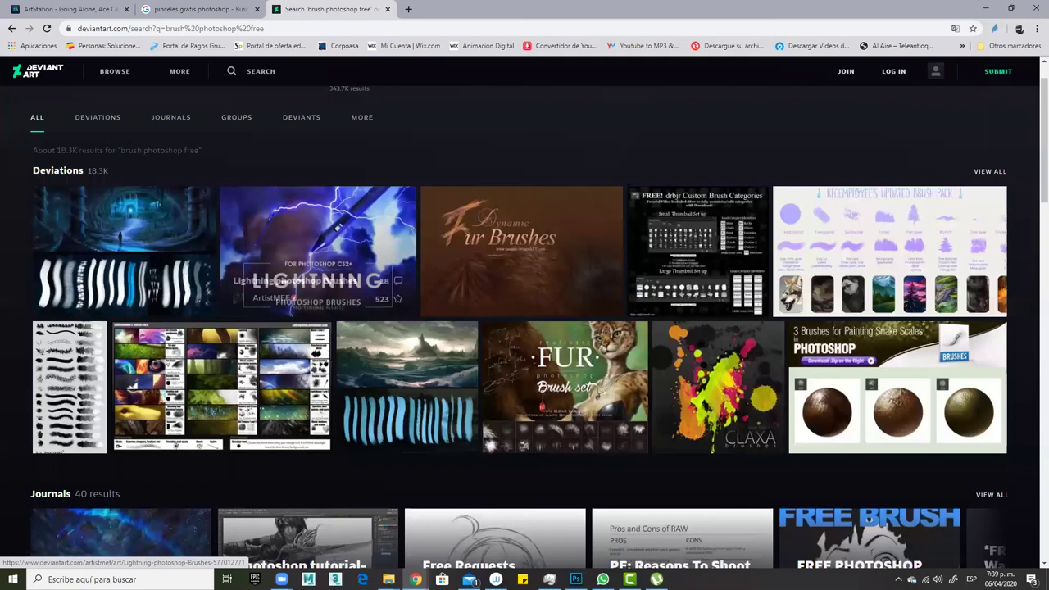
pyautogui.scroll(-1, 320, 263)
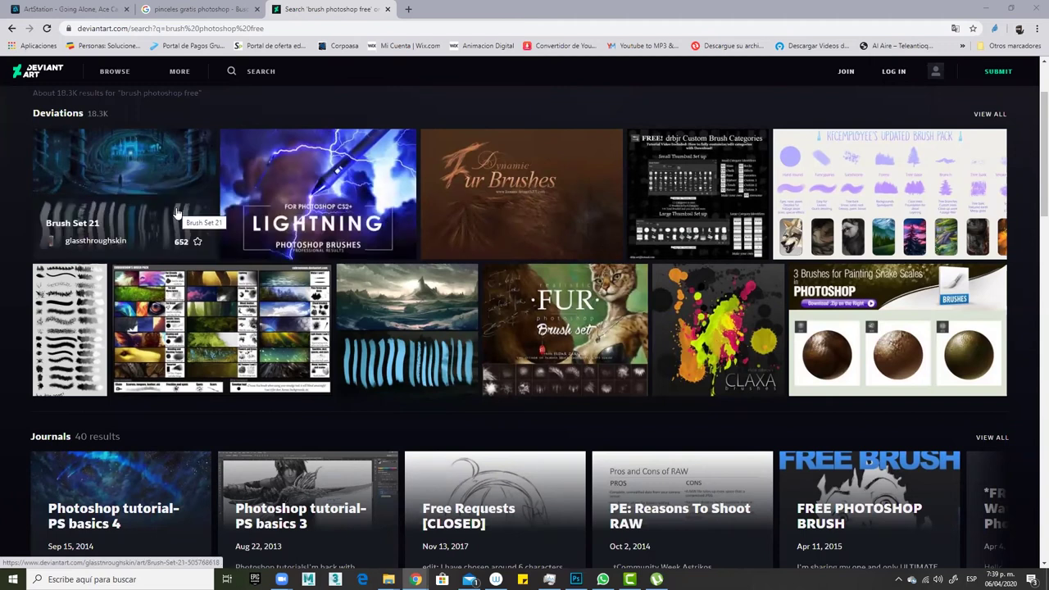
pyautogui.scroll(-1, 456, 277)
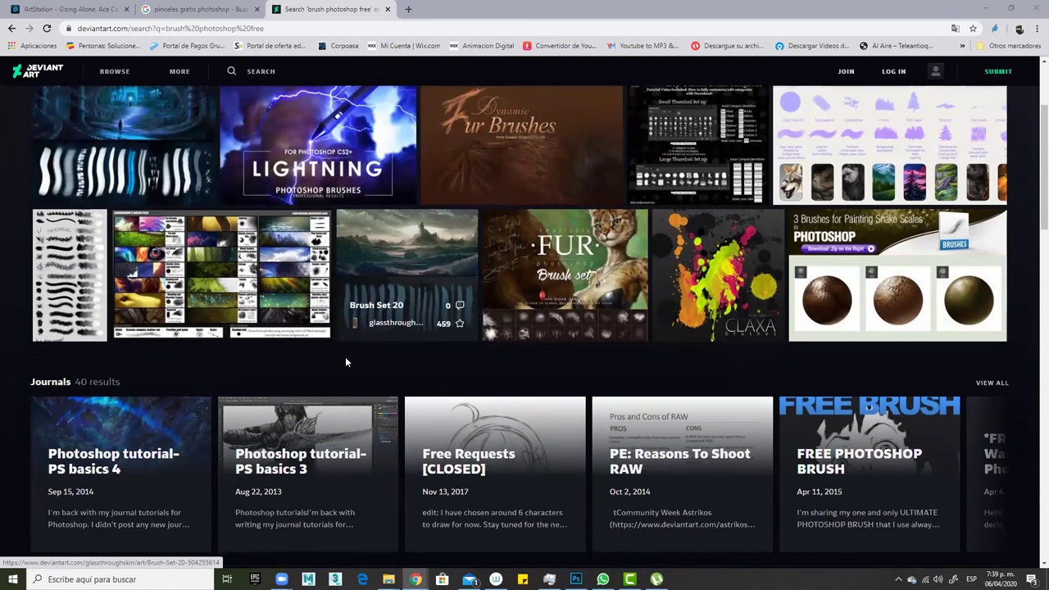
pyautogui.scroll(-2, 345, 356)
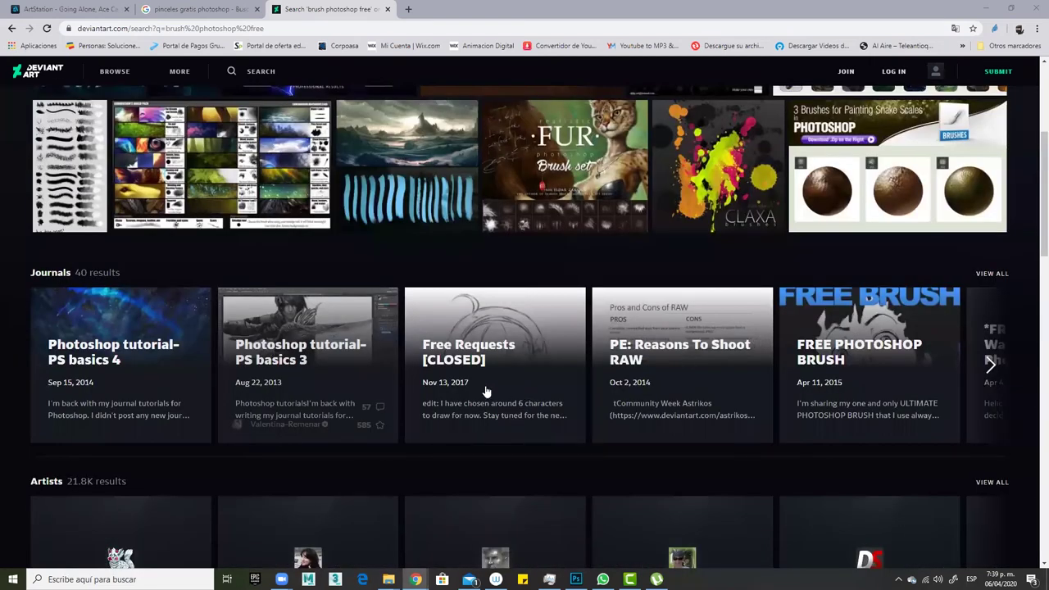
pyautogui.scroll(-4, 485, 390)
pyautogui.scroll(-4, 377, 390)
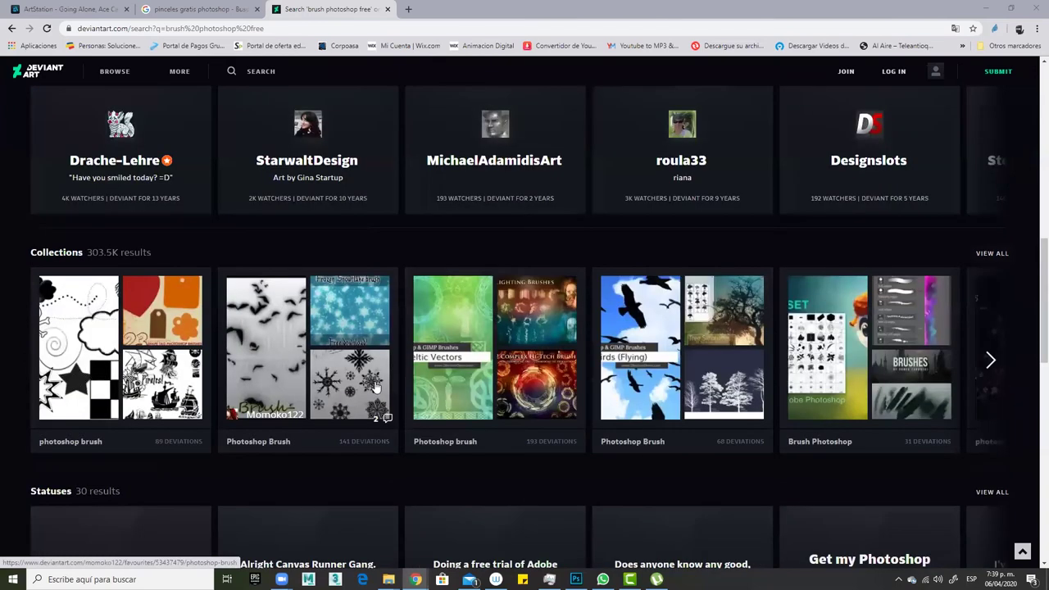
pyautogui.scroll(10, 374, 387)
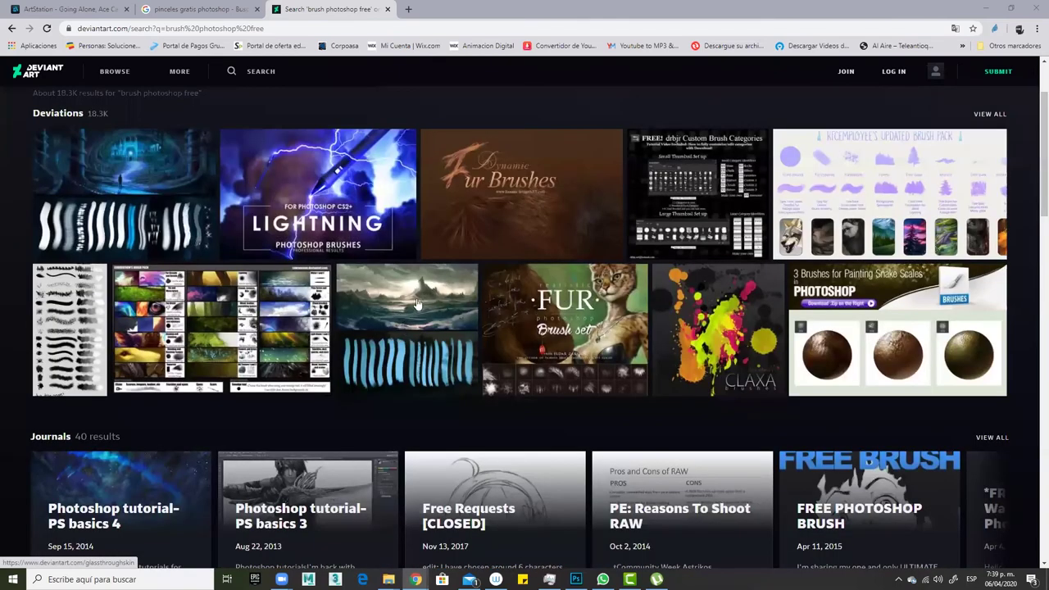
pyautogui.rightClick(212, 304)
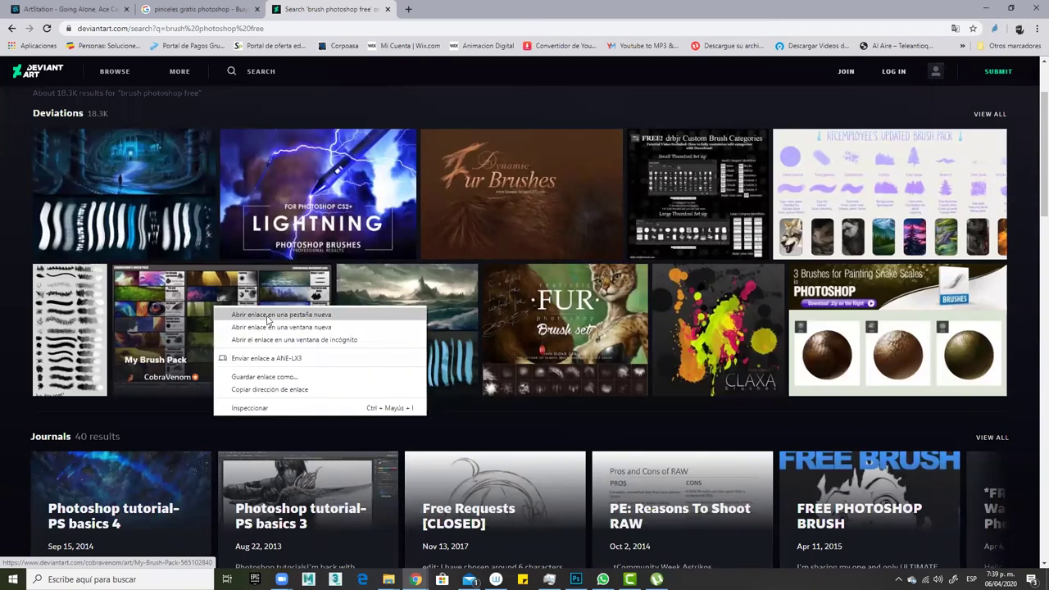
pyautogui.click(268, 314)
# - Browse My Brush Pack's preview sheet, description and Download button
pyautogui.click(440, 10)
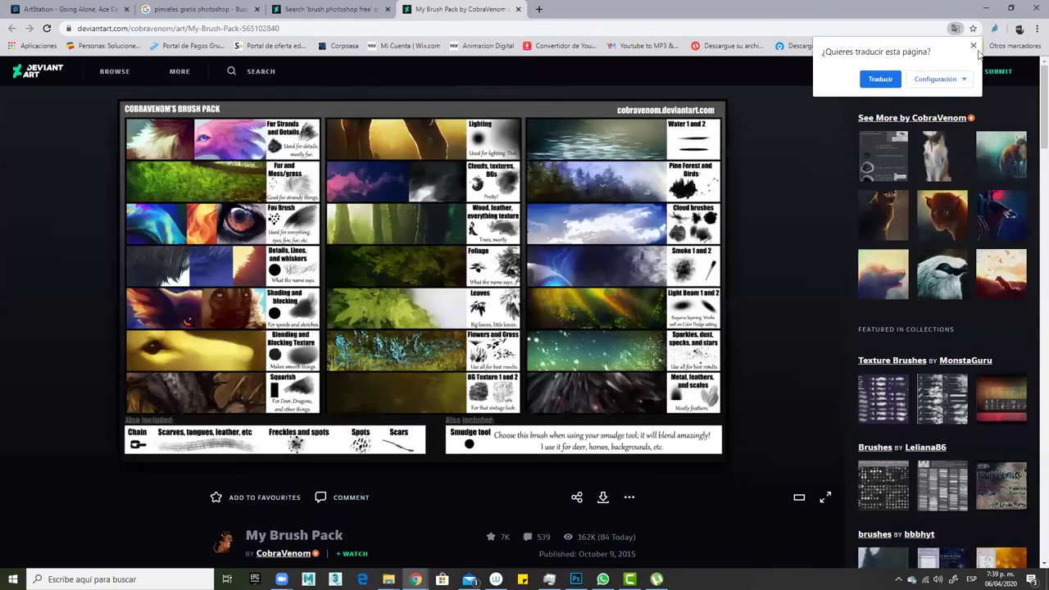
pyautogui.click(973, 47)
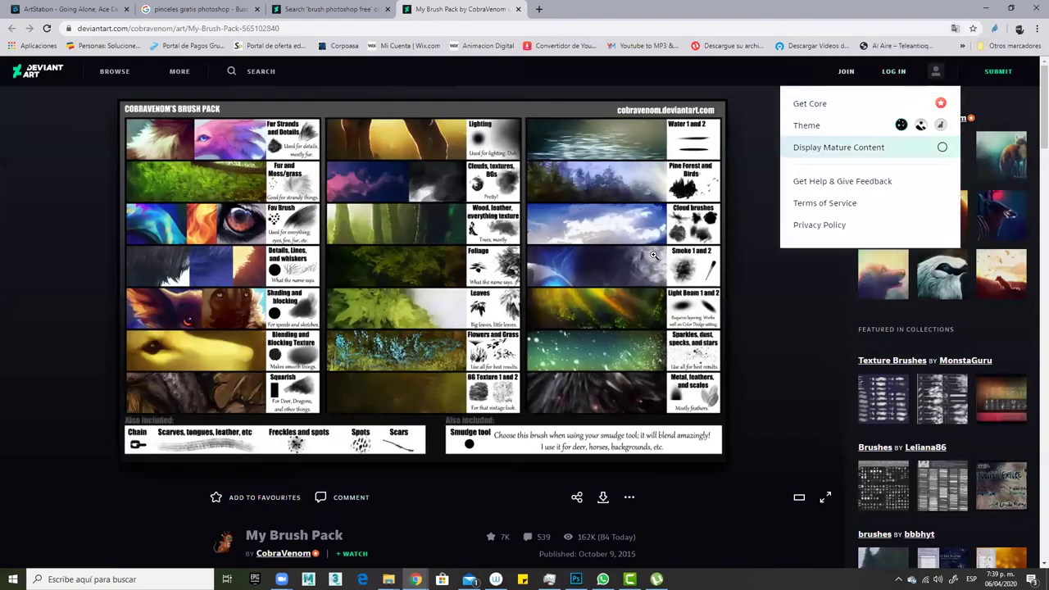
pyautogui.scroll(-1, 446, 364)
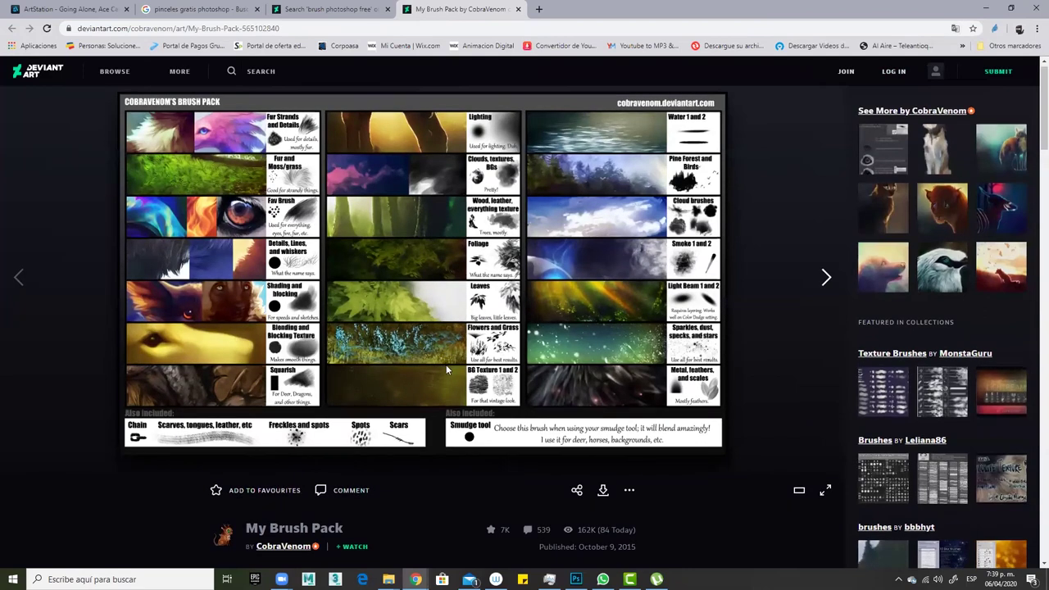
pyautogui.scroll(-1, 447, 369)
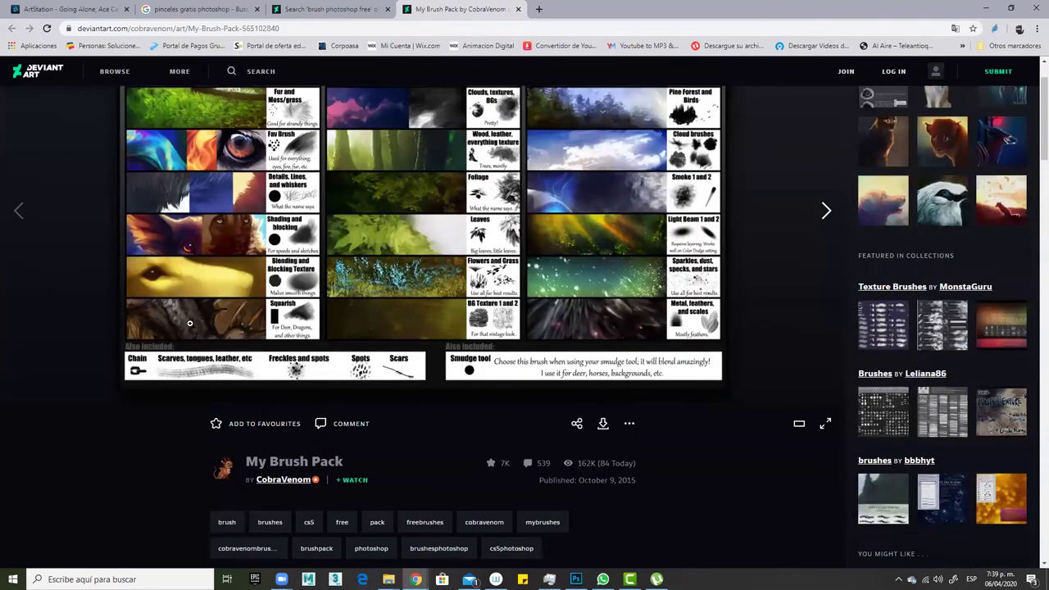
pyautogui.scroll(1, 301, 312)
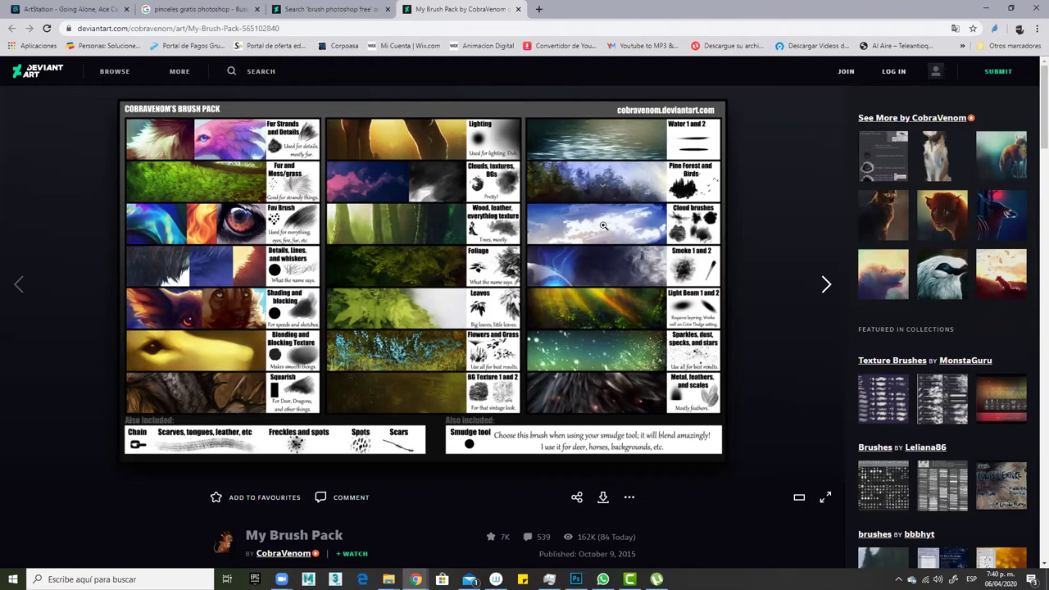
pyautogui.scroll(-1, 573, 251)
pyautogui.scroll(-1, 572, 252)
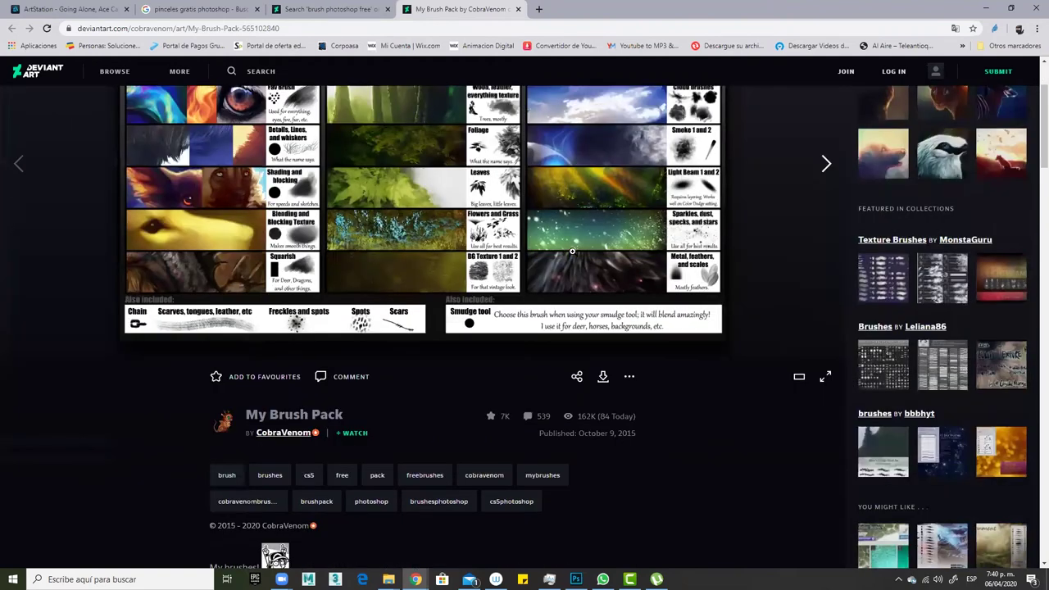
pyautogui.scroll(-2, 574, 257)
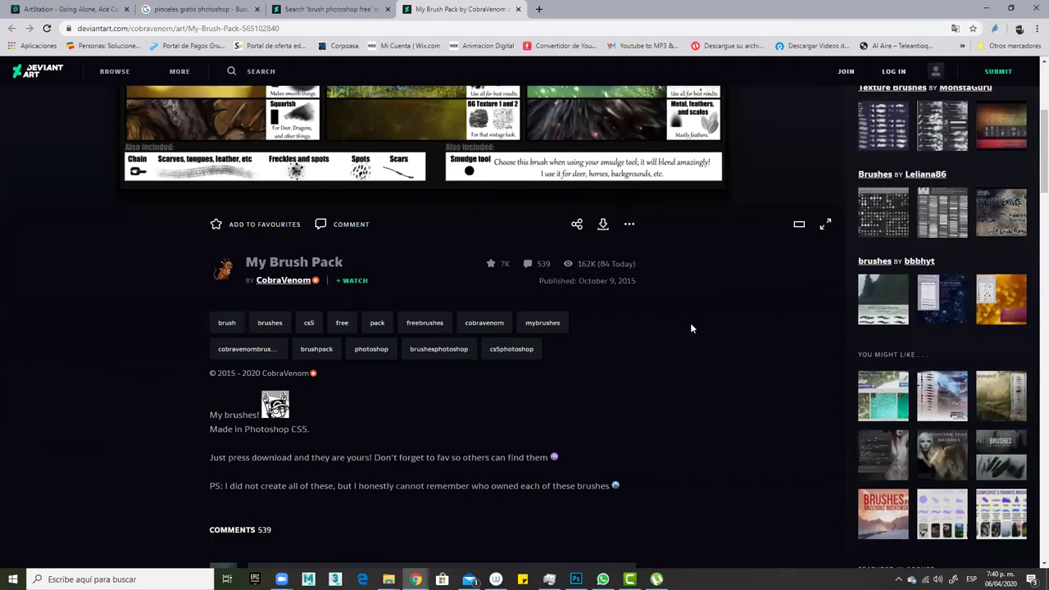
pyautogui.scroll(2, 691, 325)
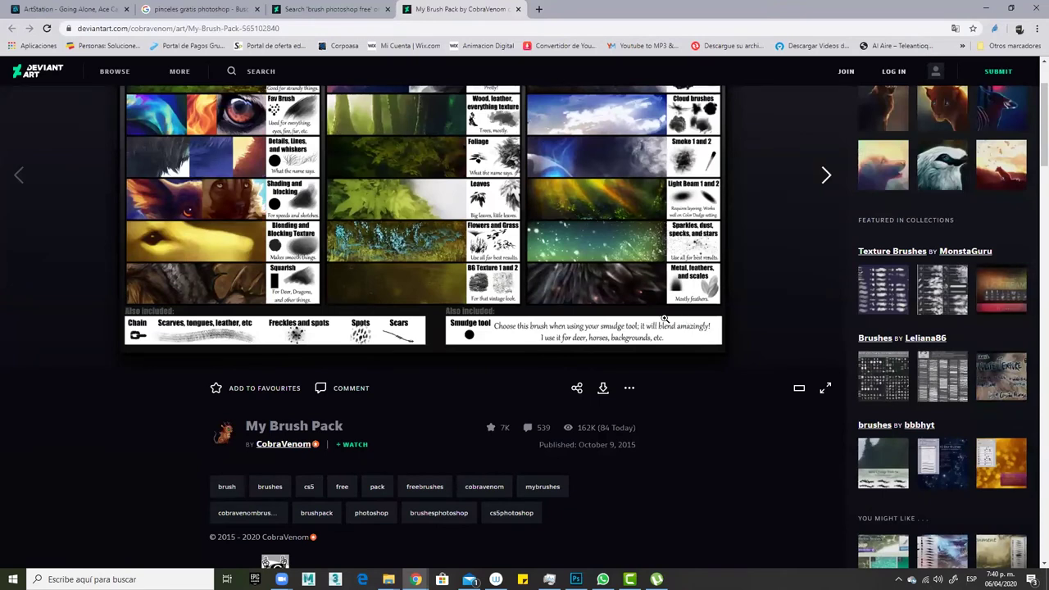
pyautogui.scroll(1, 590, 339)
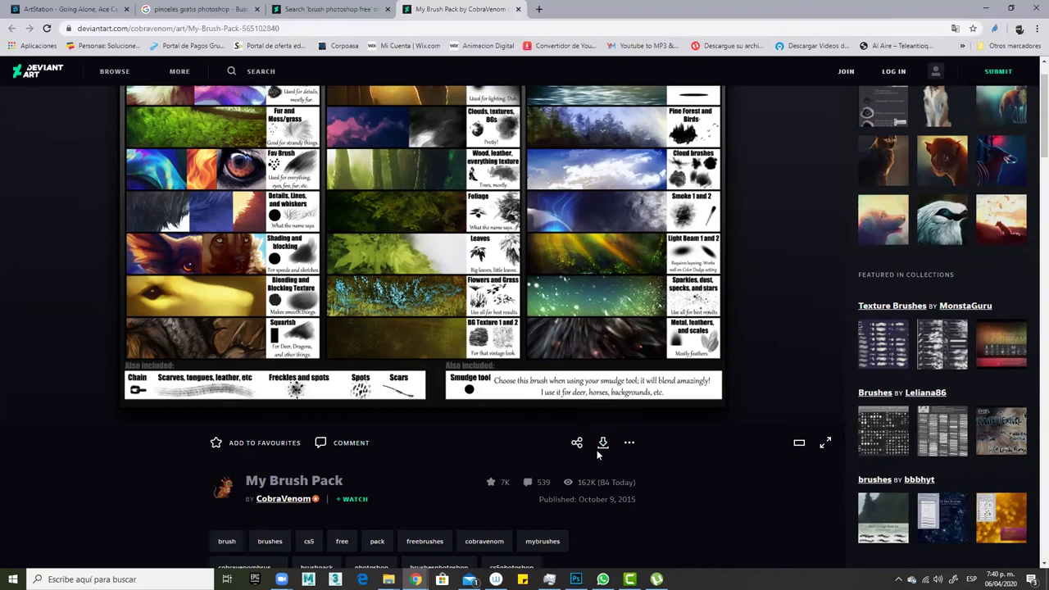
pyautogui.scroll(-1, 674, 482)
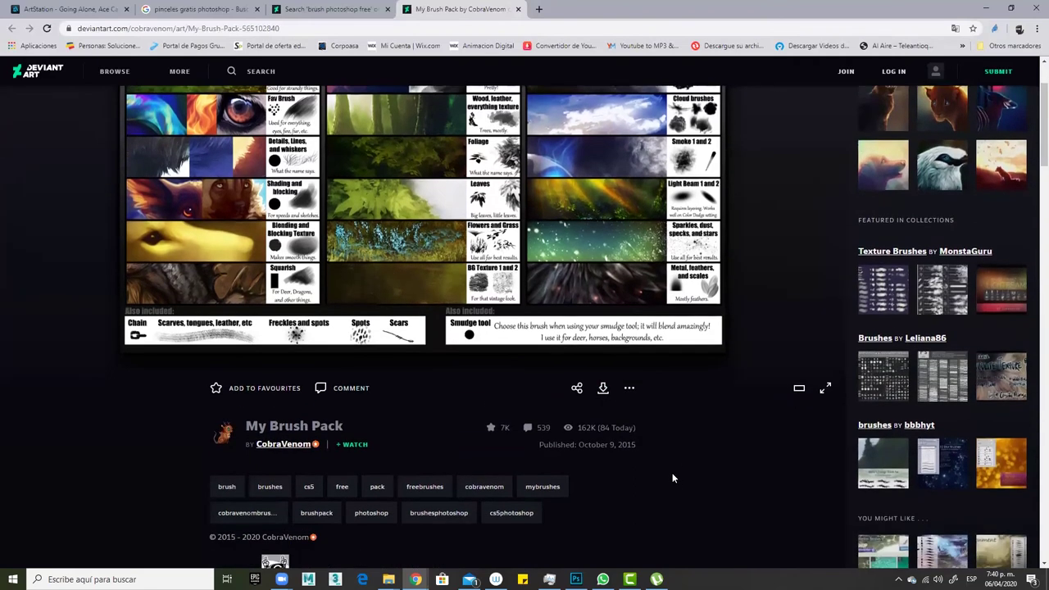
# - Try downloading My Brush Pack, dismiss the DeviantArt join form, and open a new tab
pyautogui.click(604, 390)
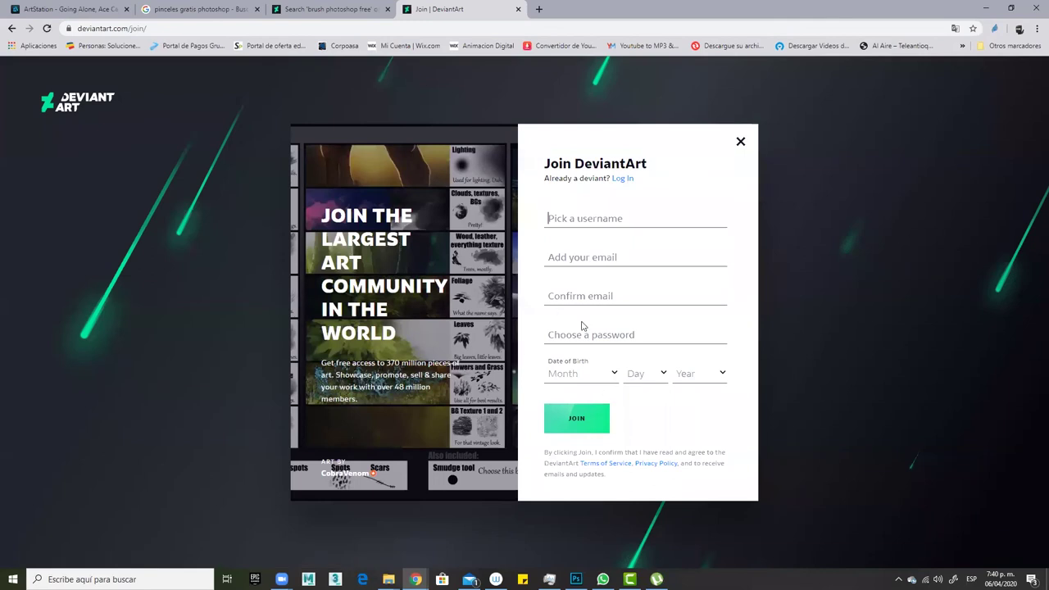
pyautogui.click(565, 257)
pyautogui.click(557, 308)
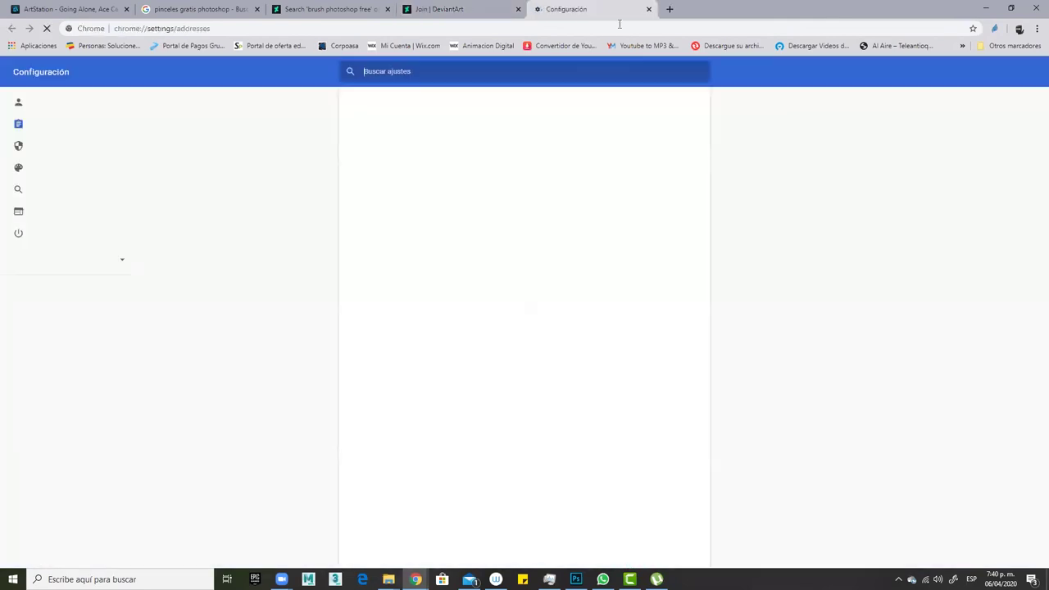
pyautogui.click(649, 9)
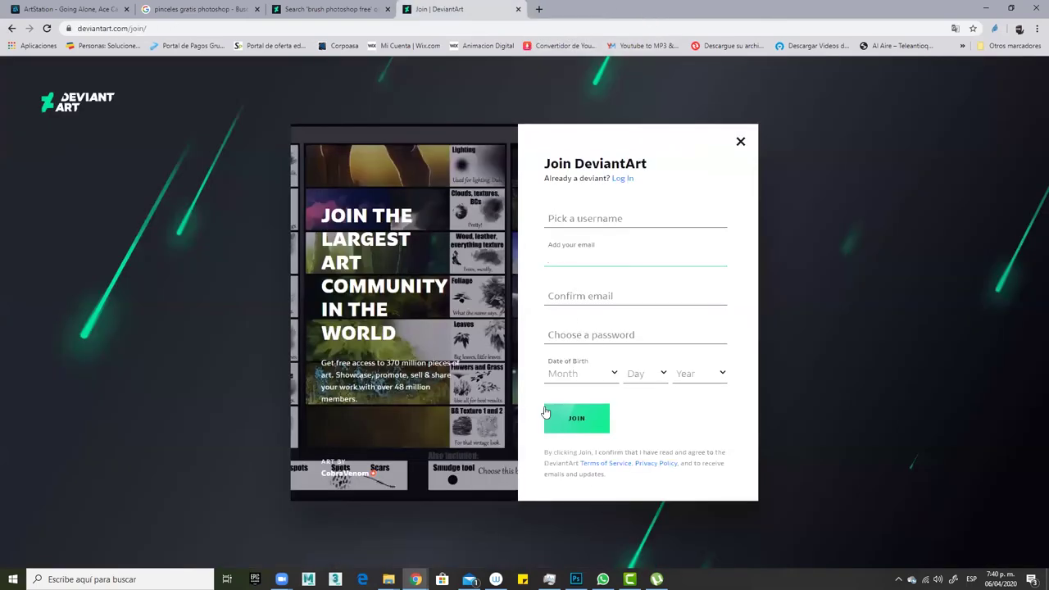
pyautogui.click(739, 141)
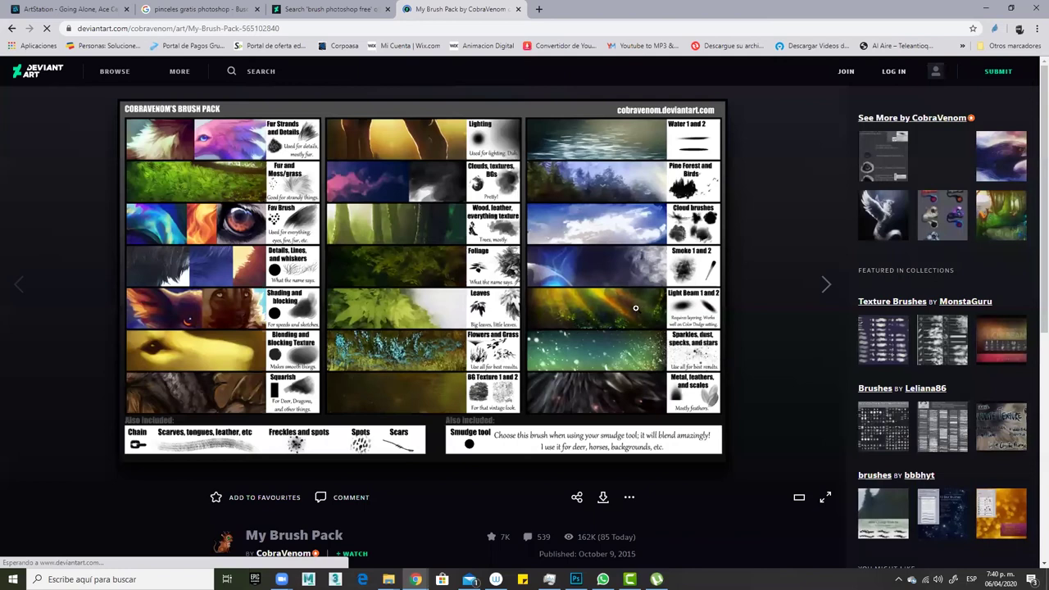
pyautogui.click(540, 9)
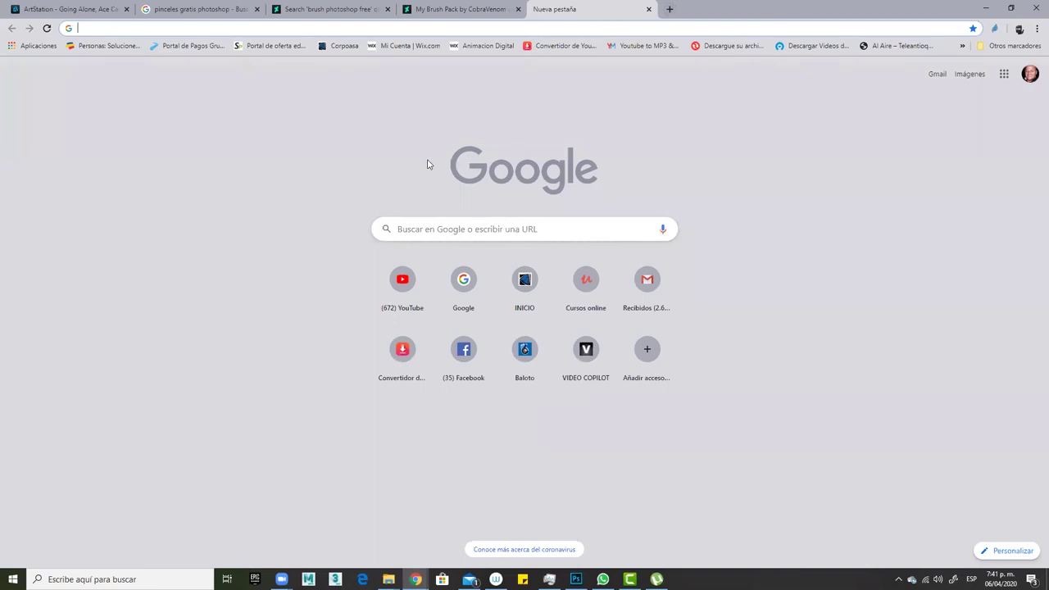
# - Search 'email temporales' and copy a disposable address from temp-mail.org
pyautogui.click(406, 230)
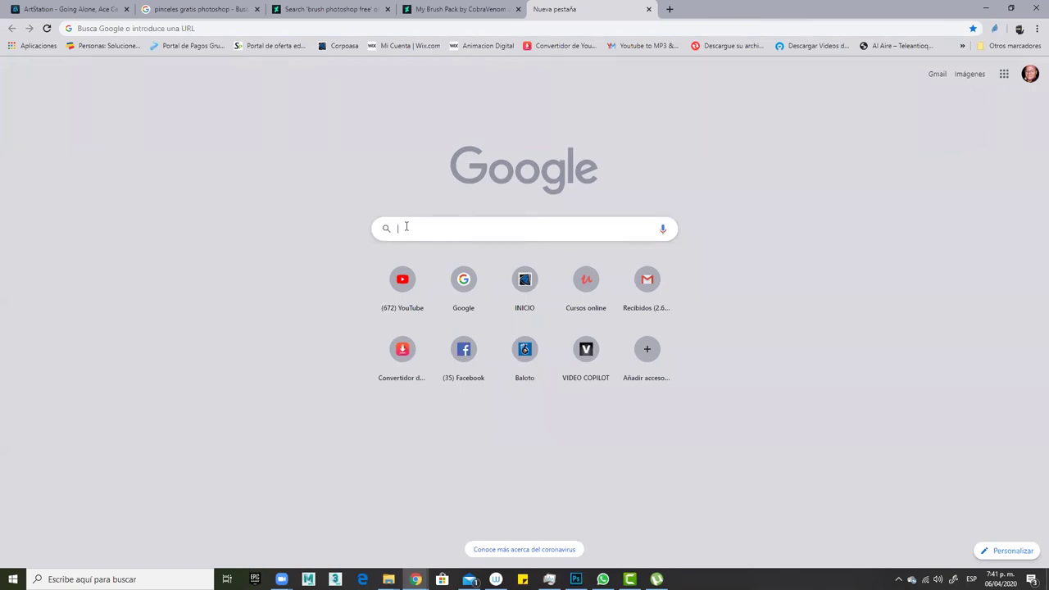
pyautogui.write('em')
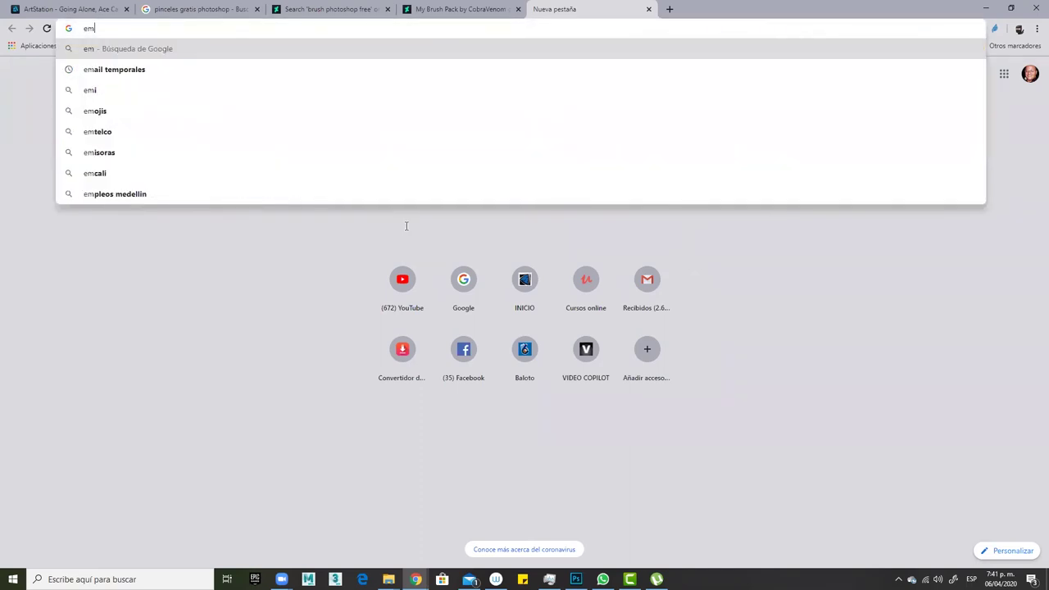
pyautogui.write('ail')
pyautogui.press('Down')
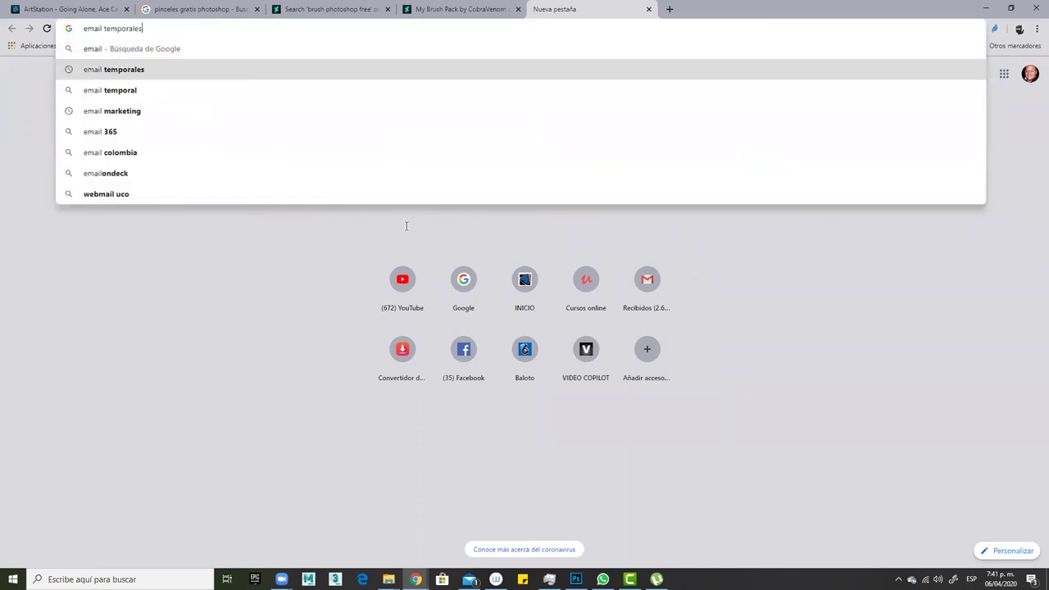
pyautogui.press('Return')
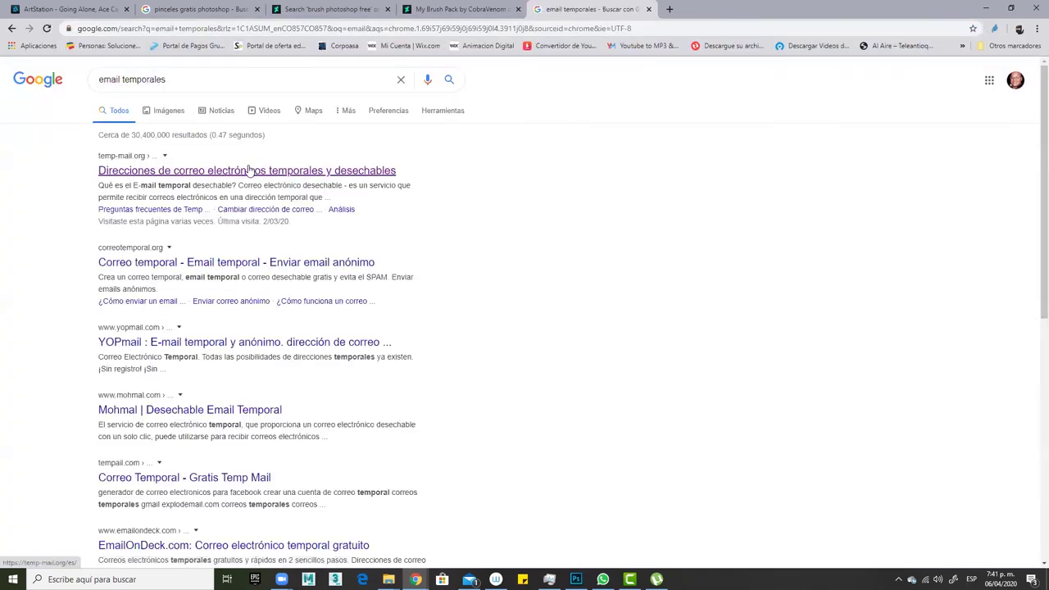
pyautogui.rightClick(248, 170)
pyautogui.click(304, 176)
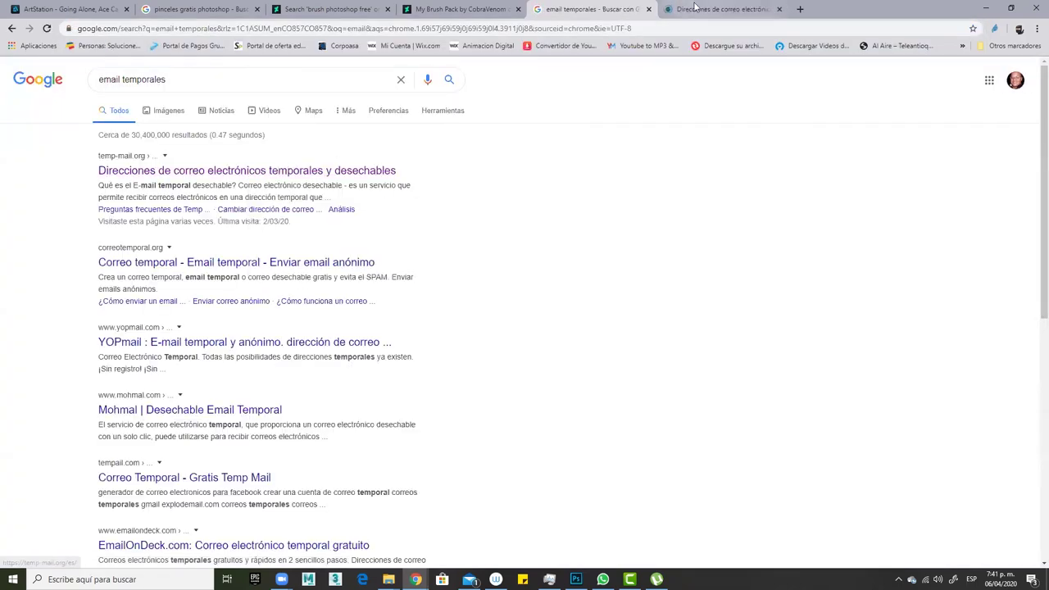
pyautogui.moveTo(697, 9); pyautogui.dragTo(572, 17)
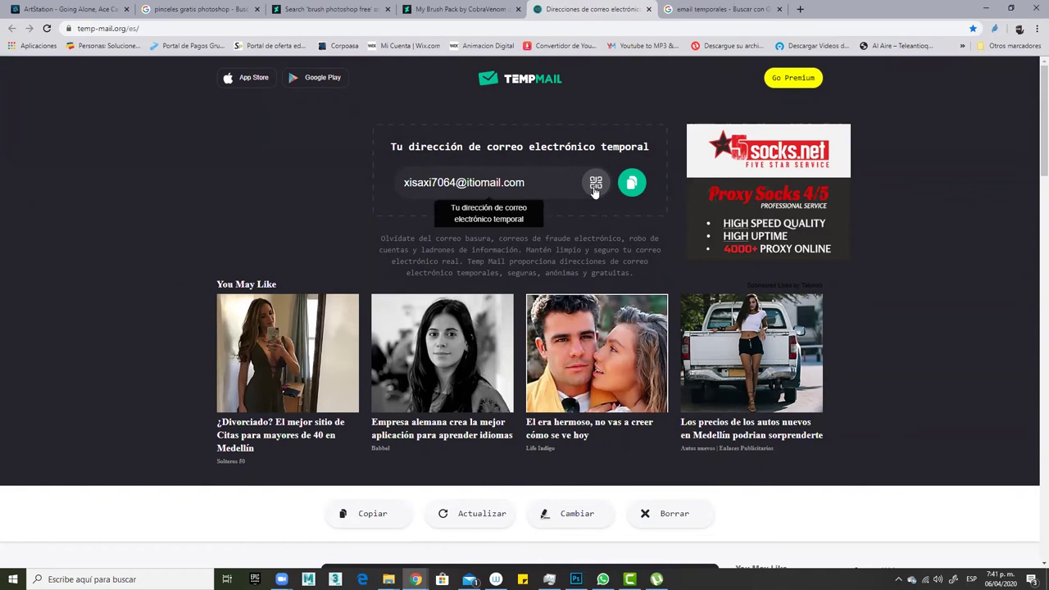
pyautogui.click(632, 182)
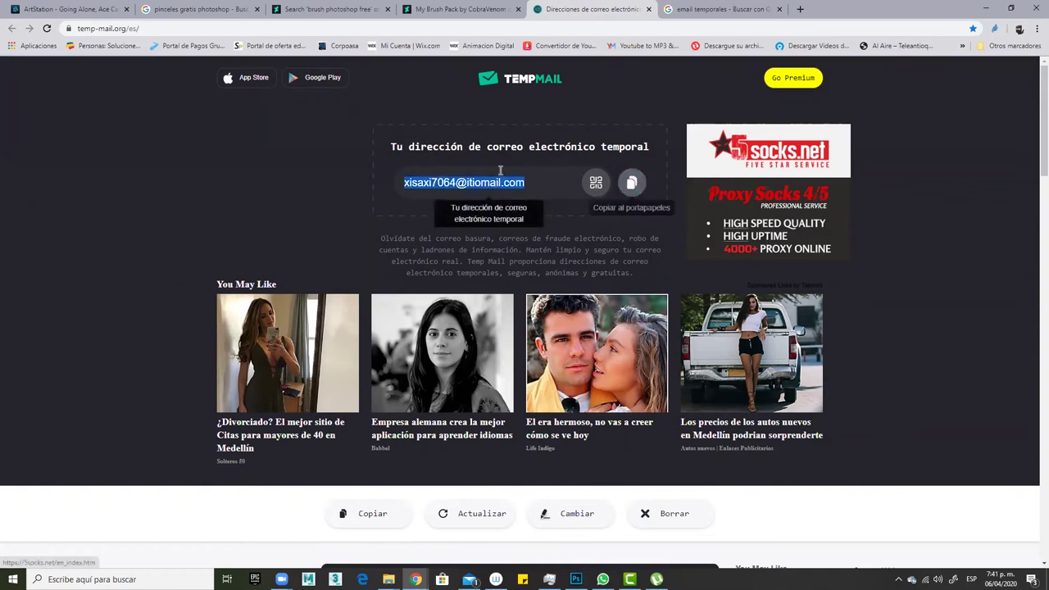
# - Reopen the download signup and enter the temporary e-mail twice, a username and password
pyautogui.click(484, 10)
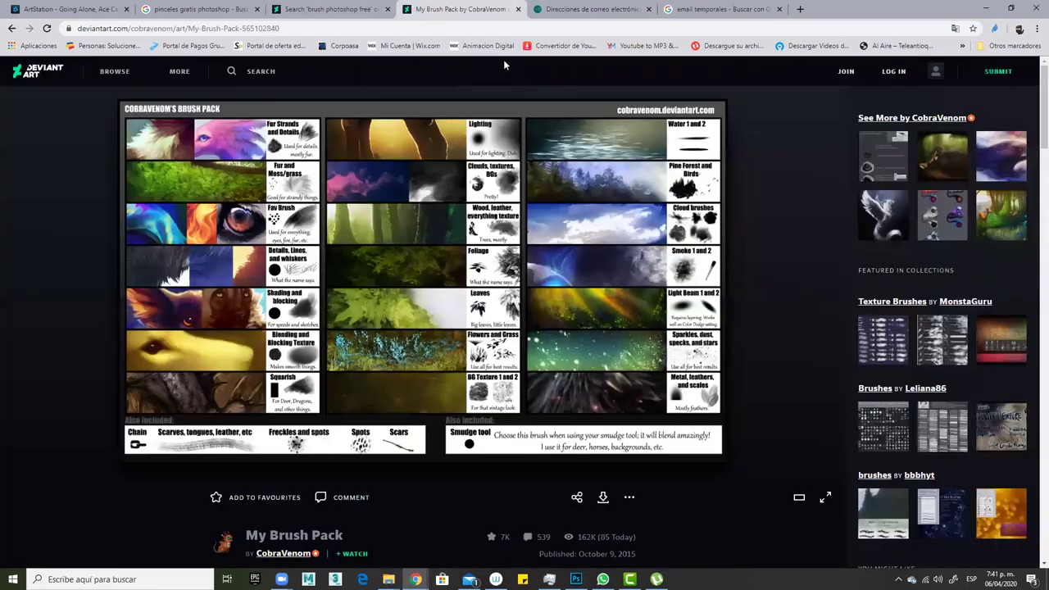
pyautogui.click(604, 499)
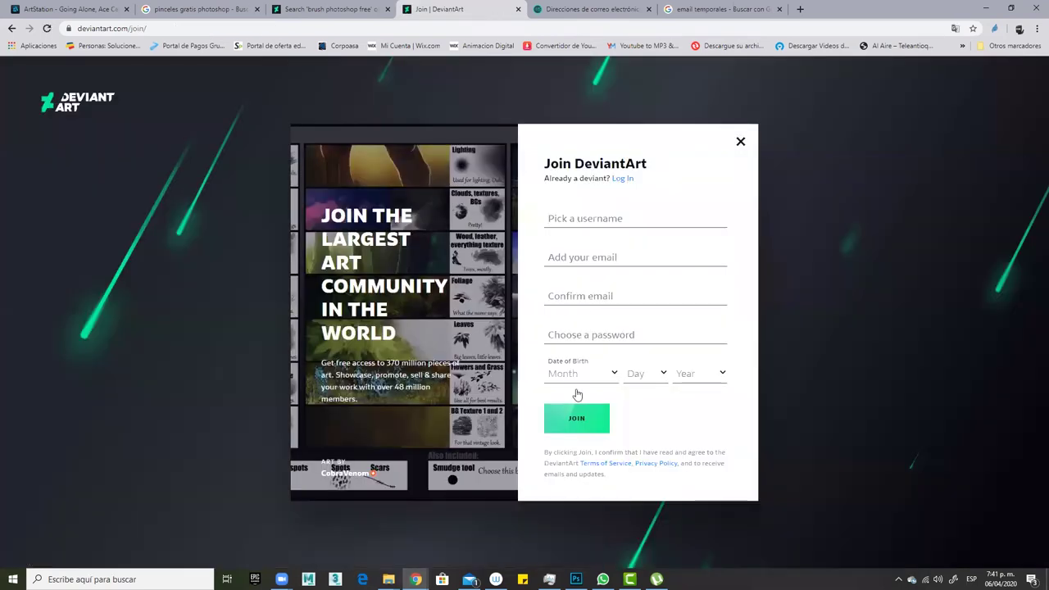
pyautogui.click(587, 257)
pyautogui.hotkey('ctrl', 'v')
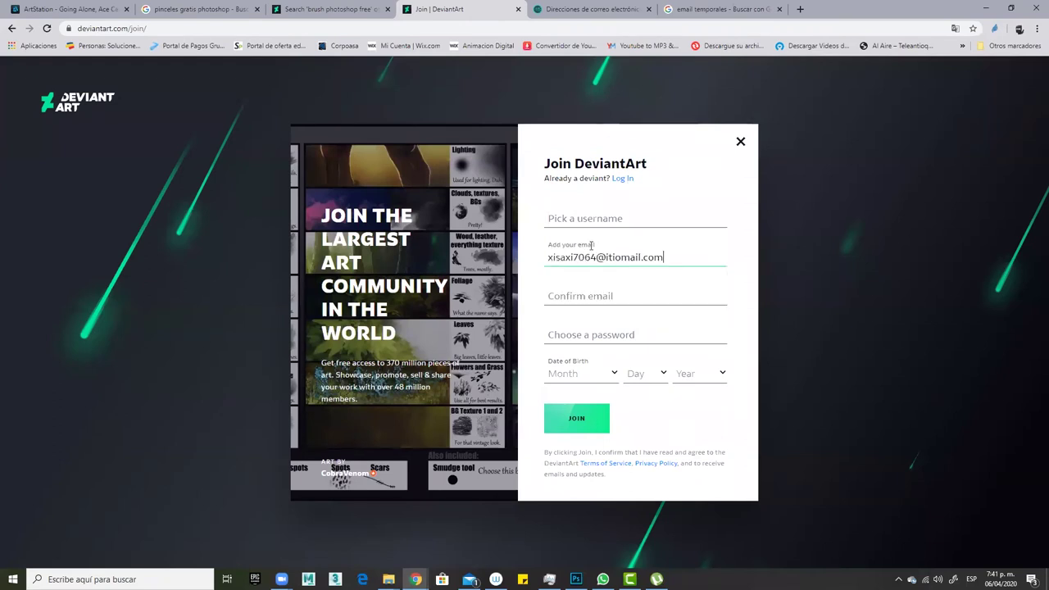
pyautogui.click(582, 219)
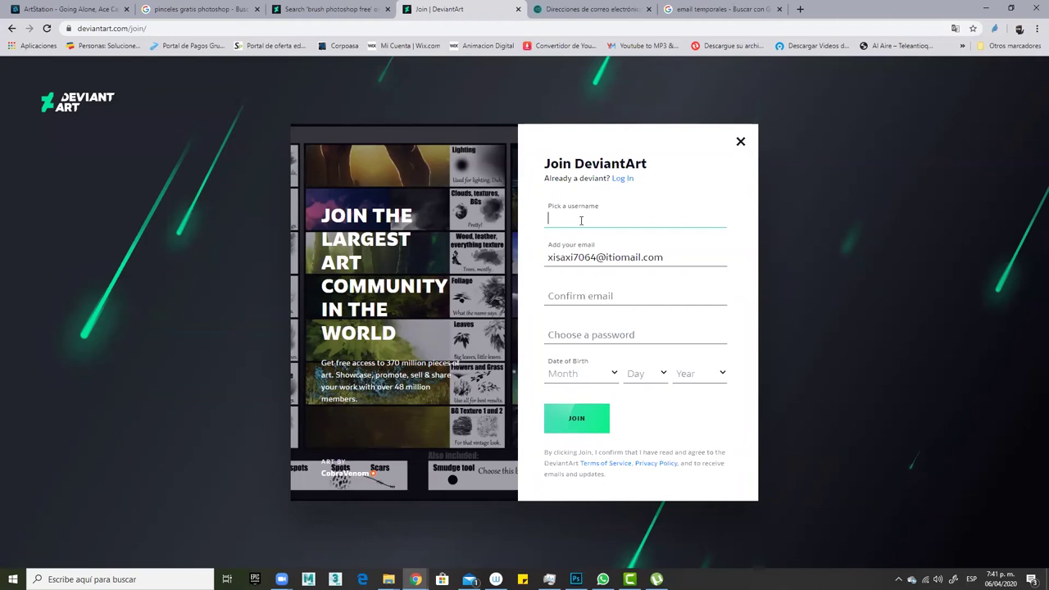
pyautogui.write('soft')
pyautogui.click(598, 296)
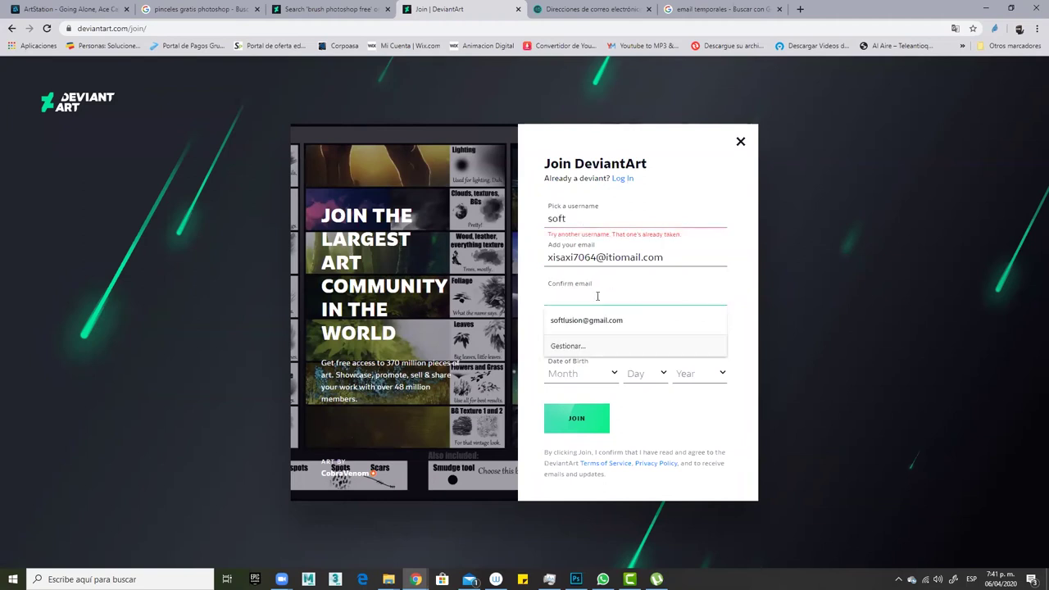
pyautogui.hotkey('ctrl', 'v')
pyautogui.click(587, 334)
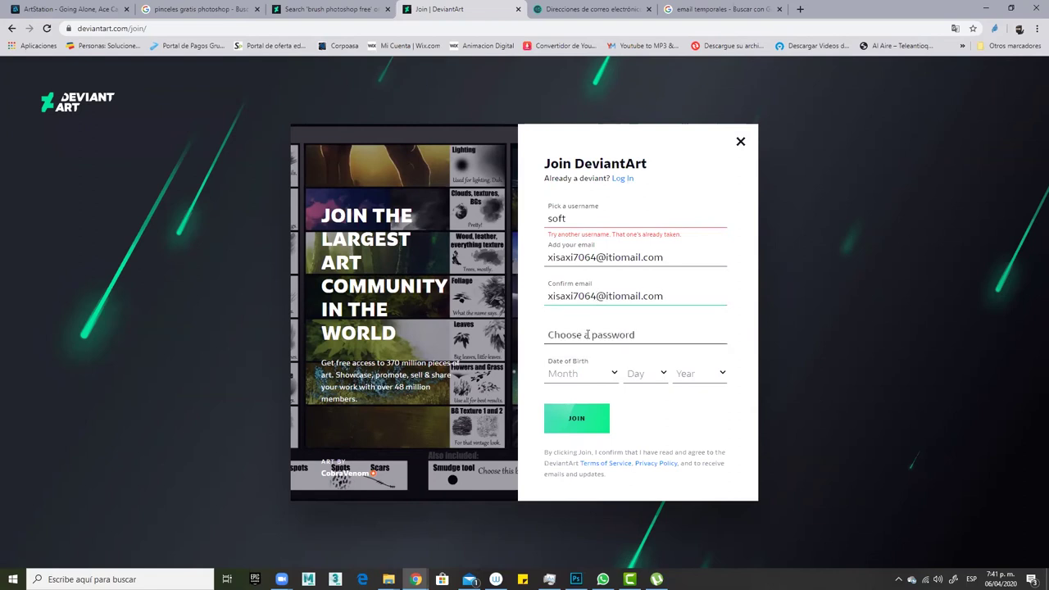
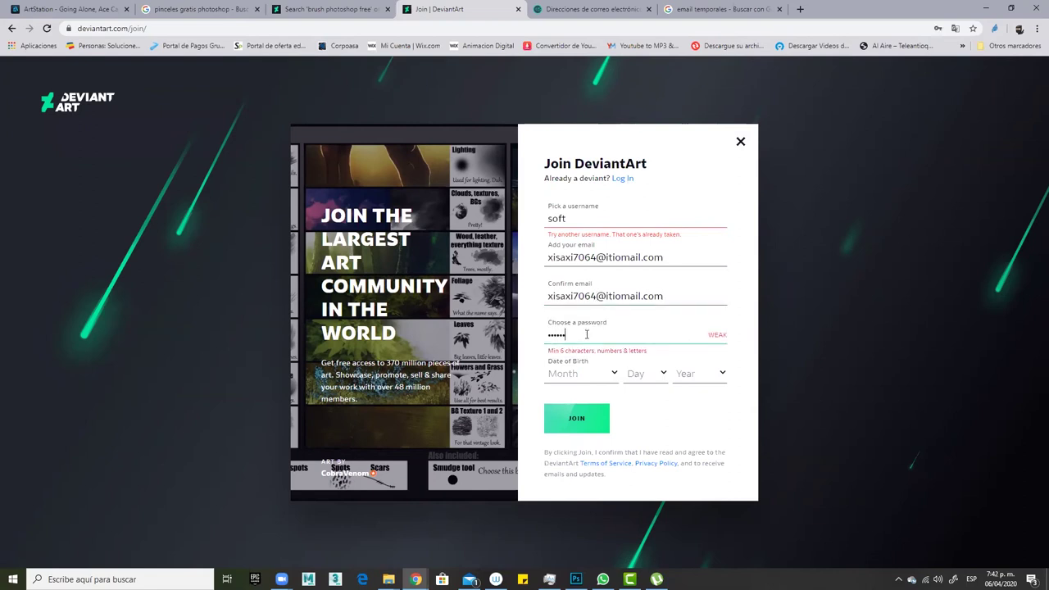
# - Set the birth date to January 1, 1990
pyautogui.click(580, 376)
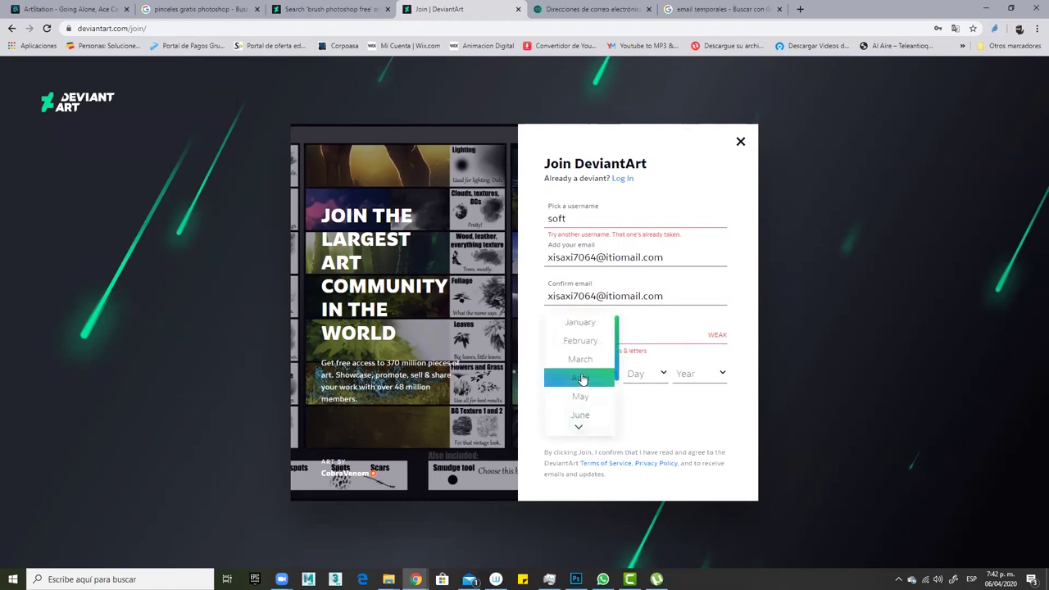
pyautogui.click(587, 322)
pyautogui.click(646, 376)
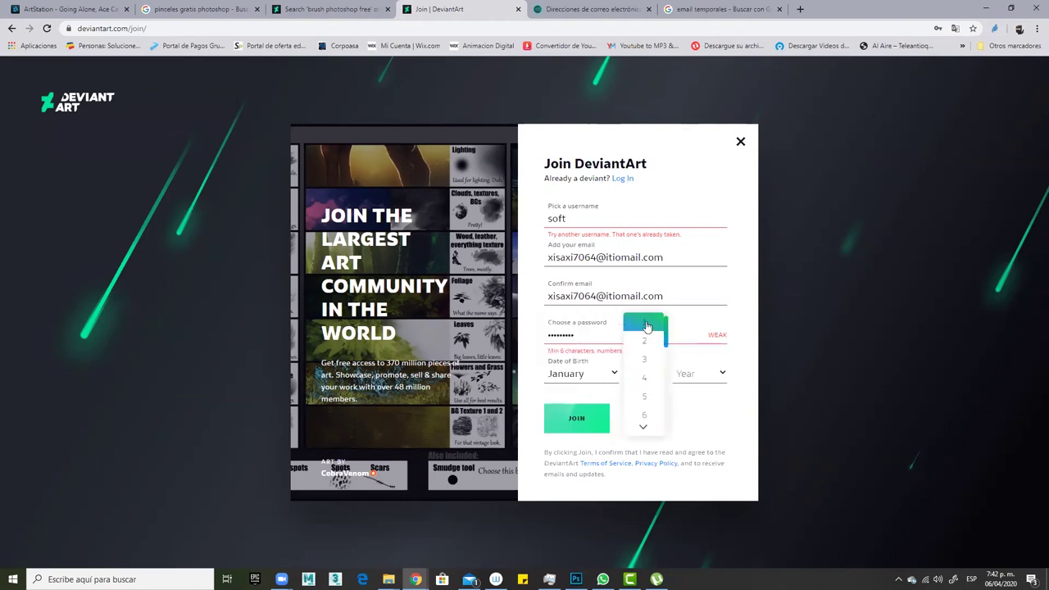
pyautogui.click(645, 322)
pyautogui.click(698, 374)
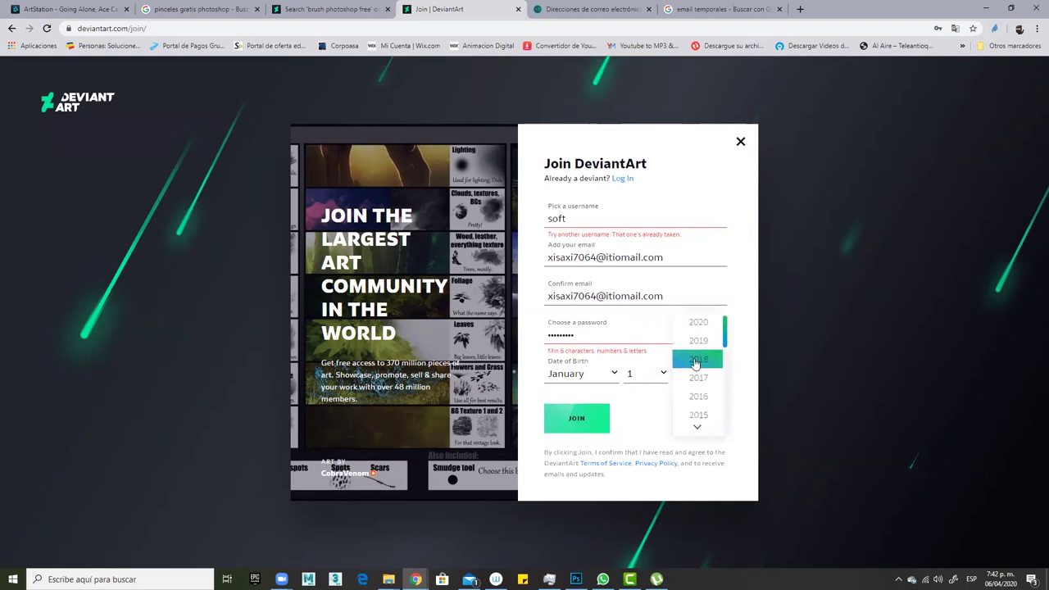
pyautogui.scroll(-3, 701, 375)
pyautogui.scroll(-3, 708, 368)
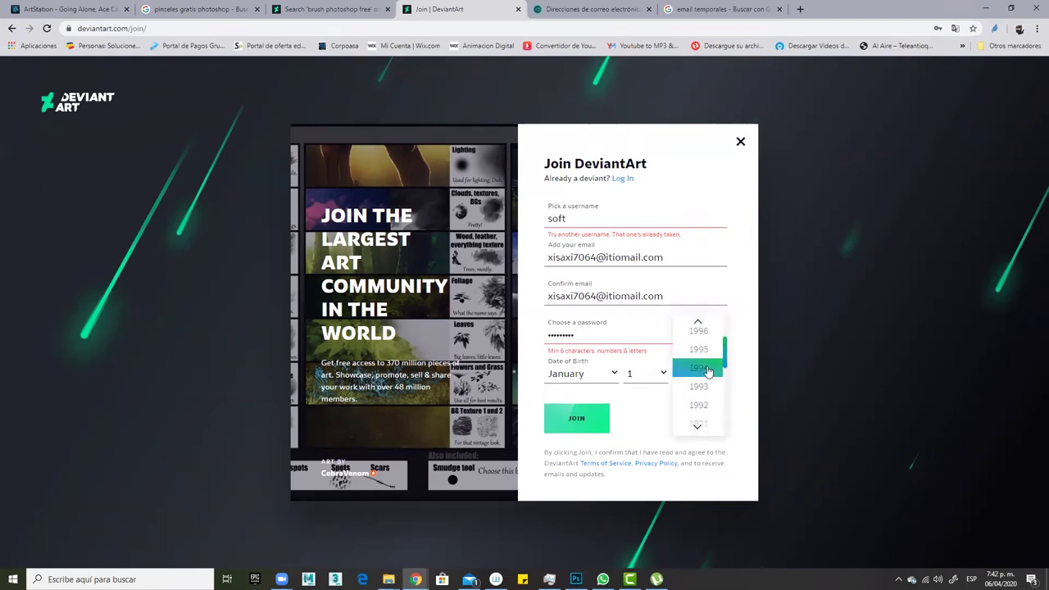
pyautogui.scroll(-1, 706, 394)
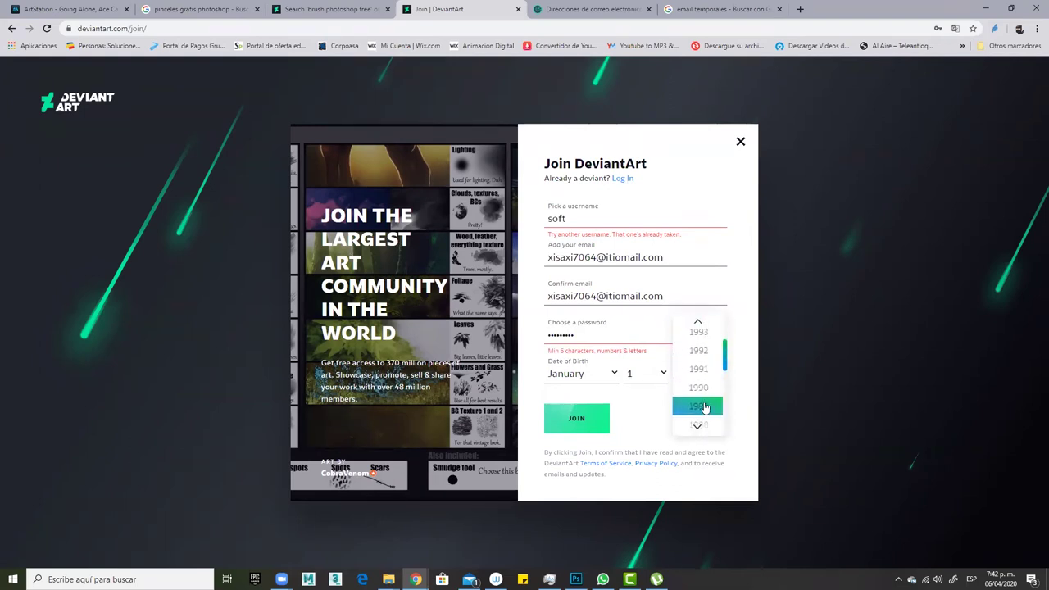
pyautogui.click(703, 397)
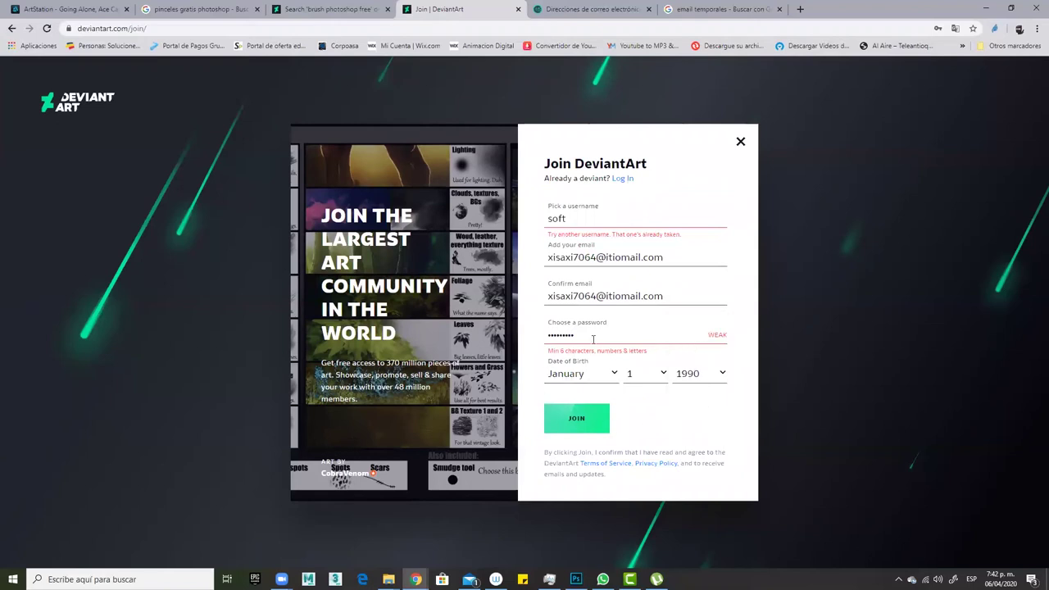
# - Replace the weak password with a stronger one and submit the Join form
pyautogui.moveTo(593, 340); pyautogui.dragTo(535, 344)
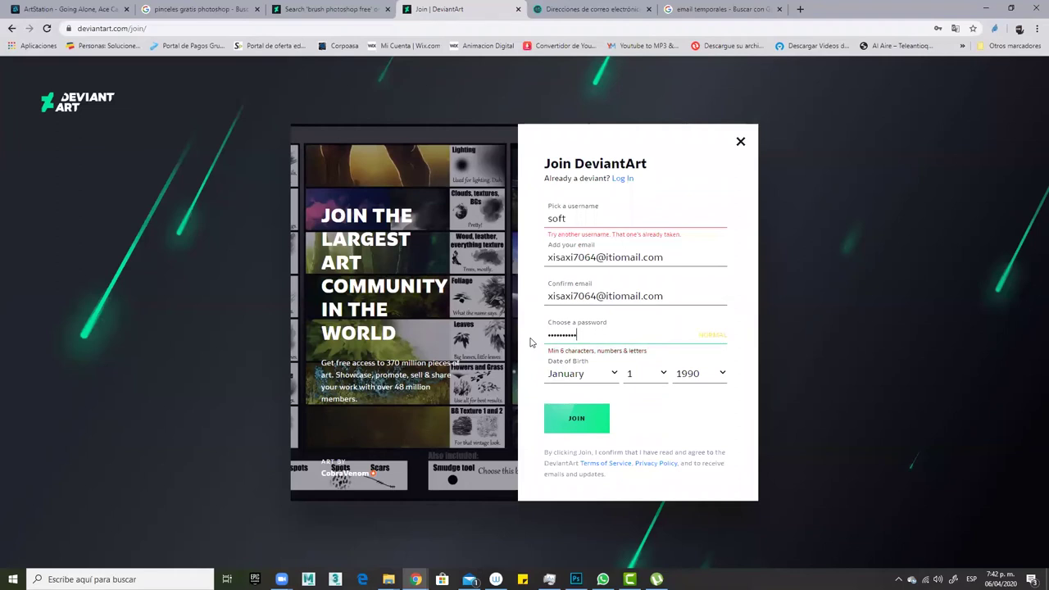
pyautogui.click(582, 416)
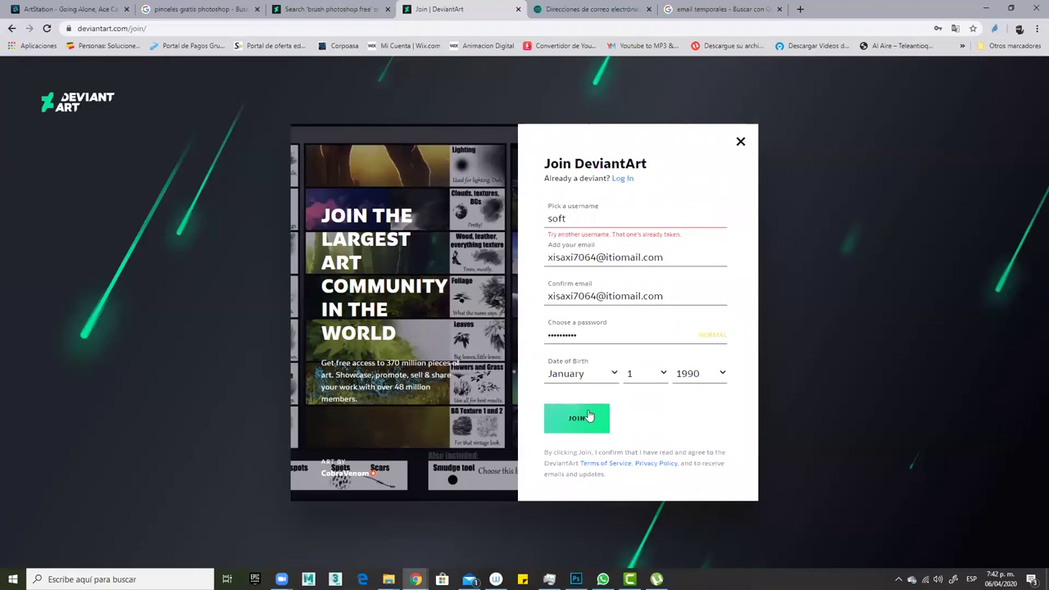
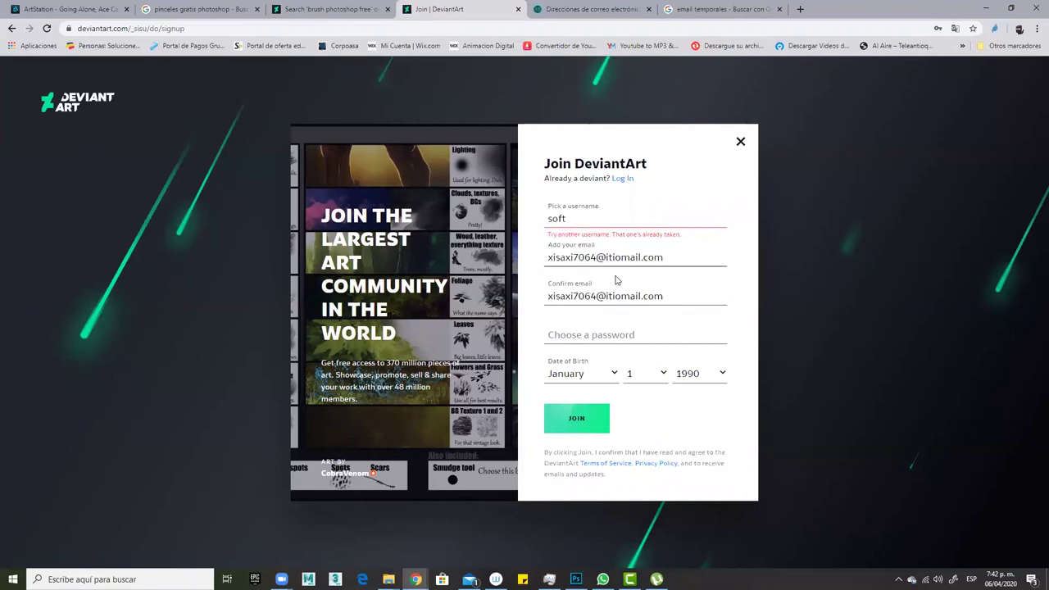
# - Replace the taken username with a new one and enter the account password
pyautogui.doubleClick(568, 218)
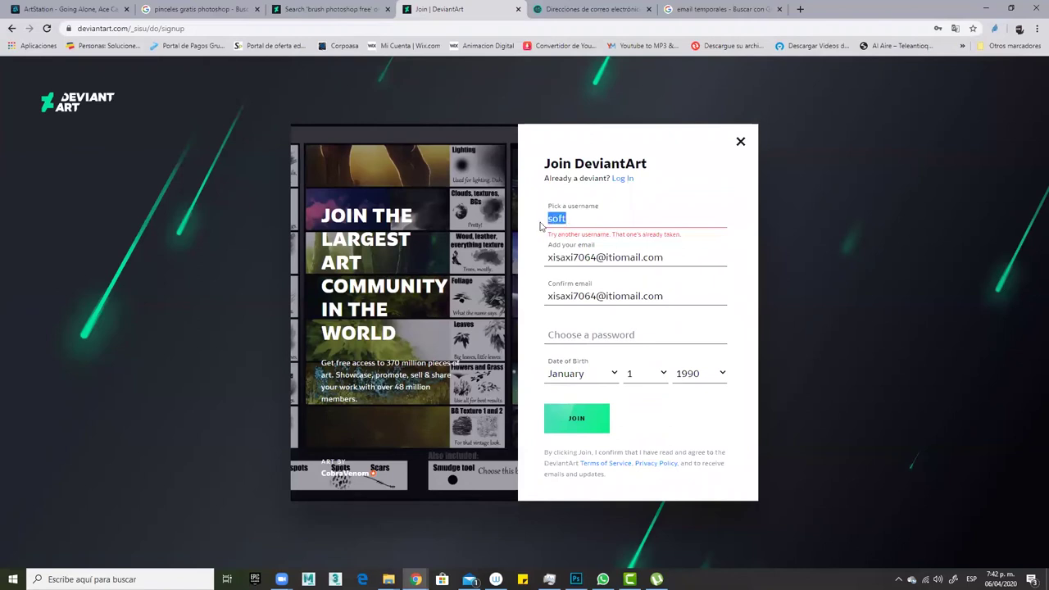
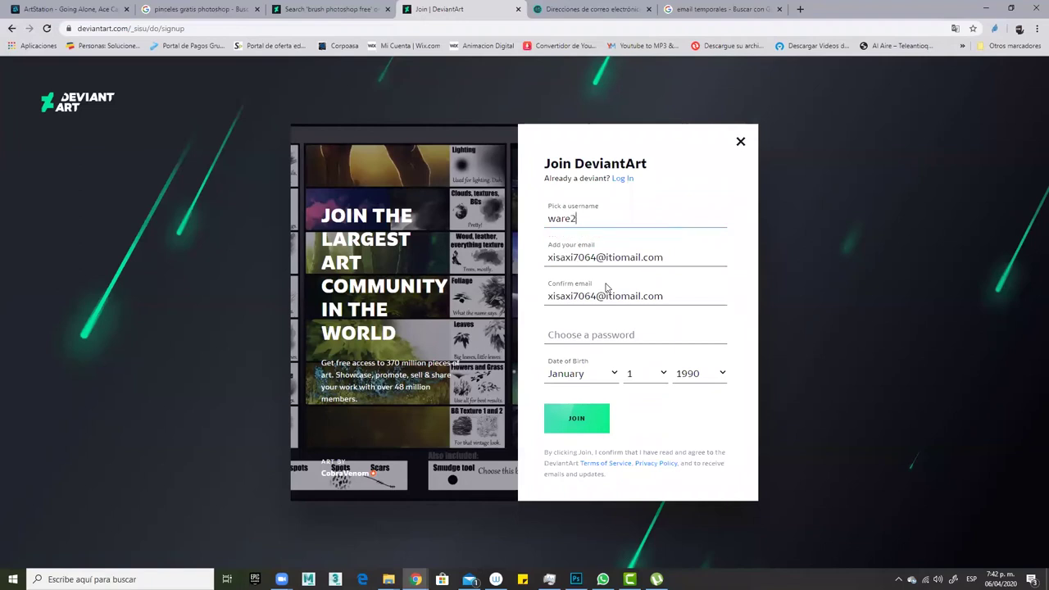
pyautogui.click(584, 337)
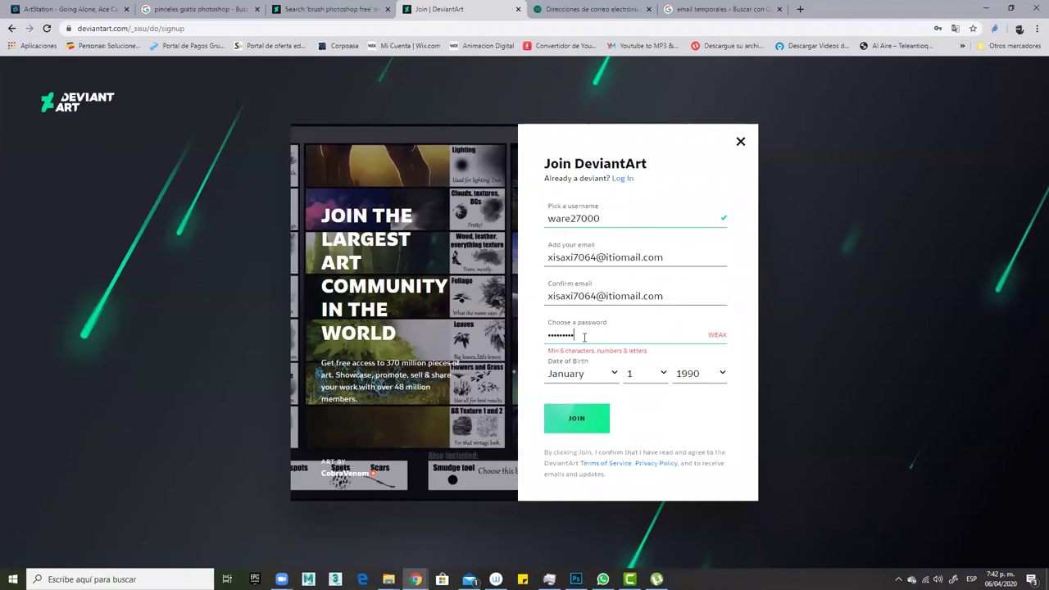
# - Submit the sign-up form, decline saving the password, and skip the interests questionnaire
pyautogui.click(580, 421)
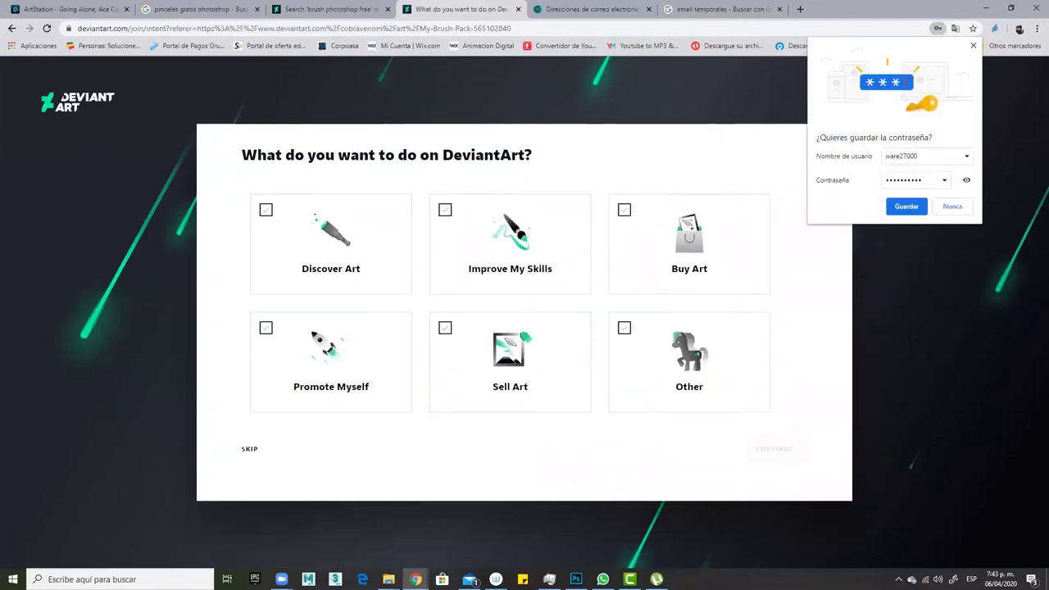
pyautogui.click(973, 46)
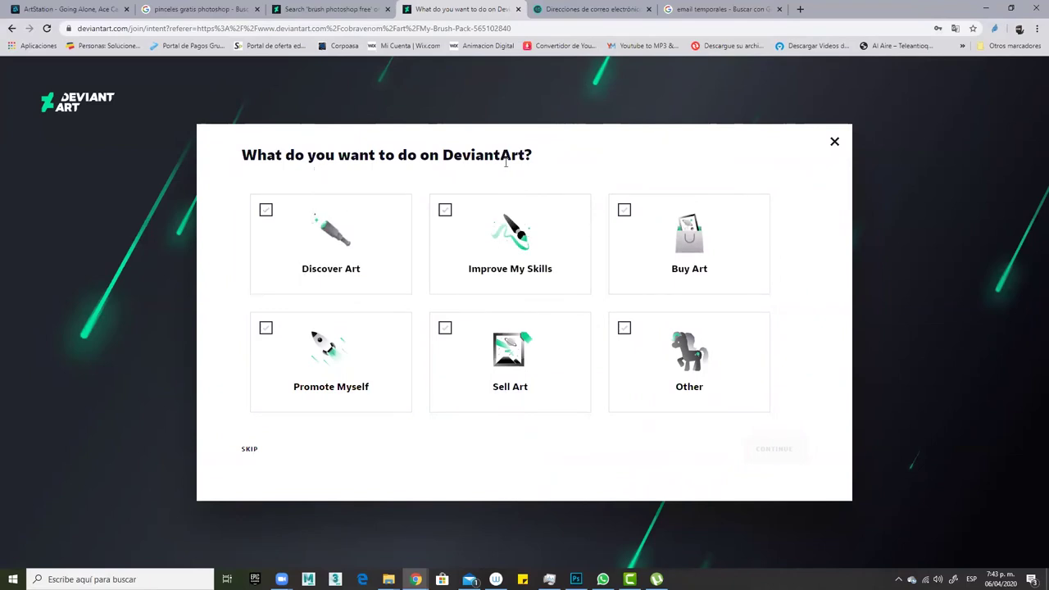
pyautogui.click(835, 142)
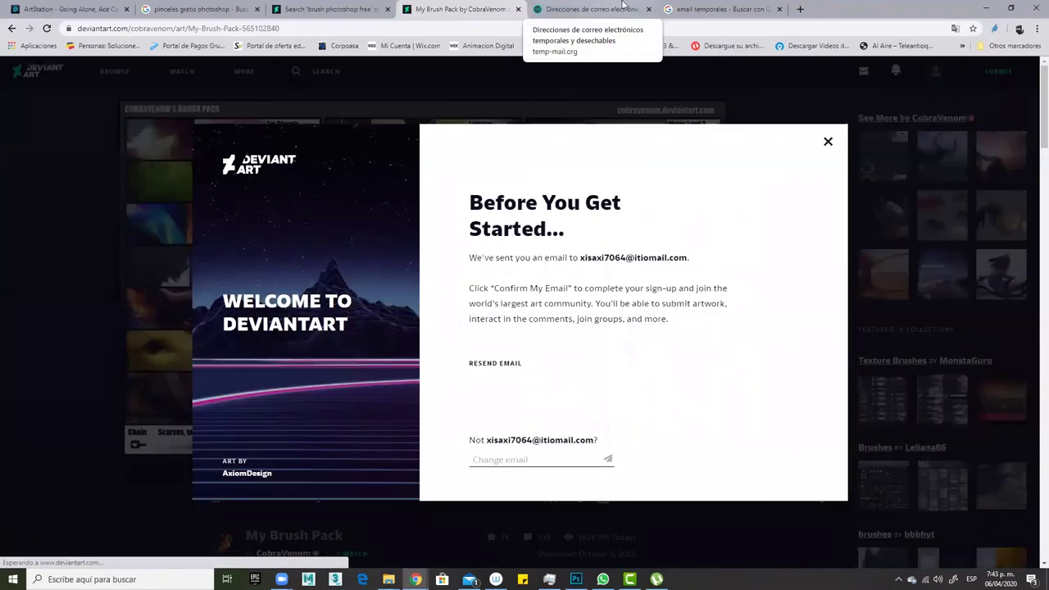
# - Open DeviantArt's verification message in the temp-mail inbox and confirm the email address
pyautogui.click(608, 8)
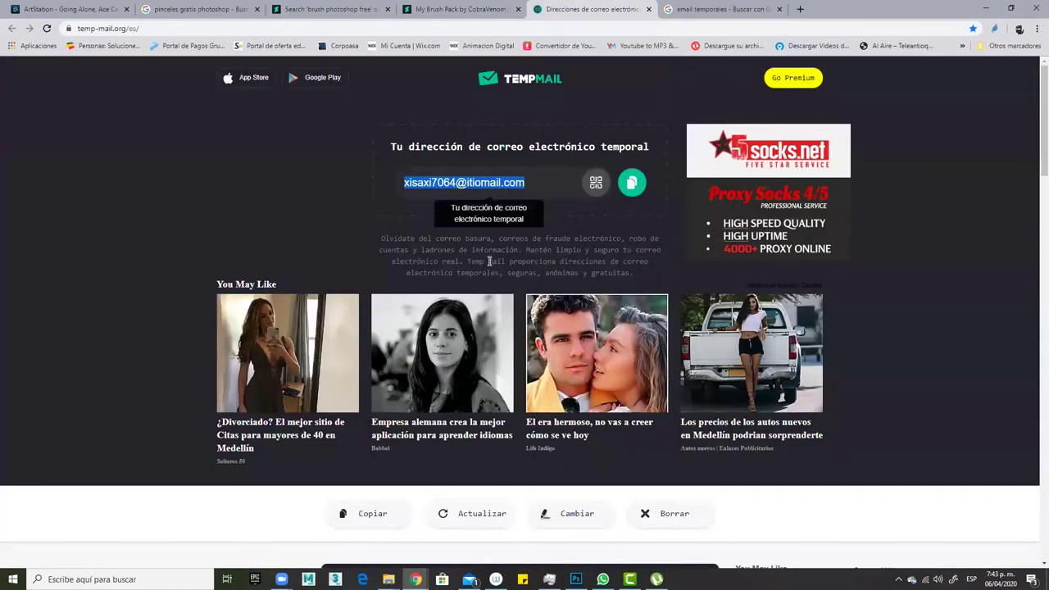
pyautogui.scroll(-1, 490, 262)
pyautogui.scroll(-2, 358, 415)
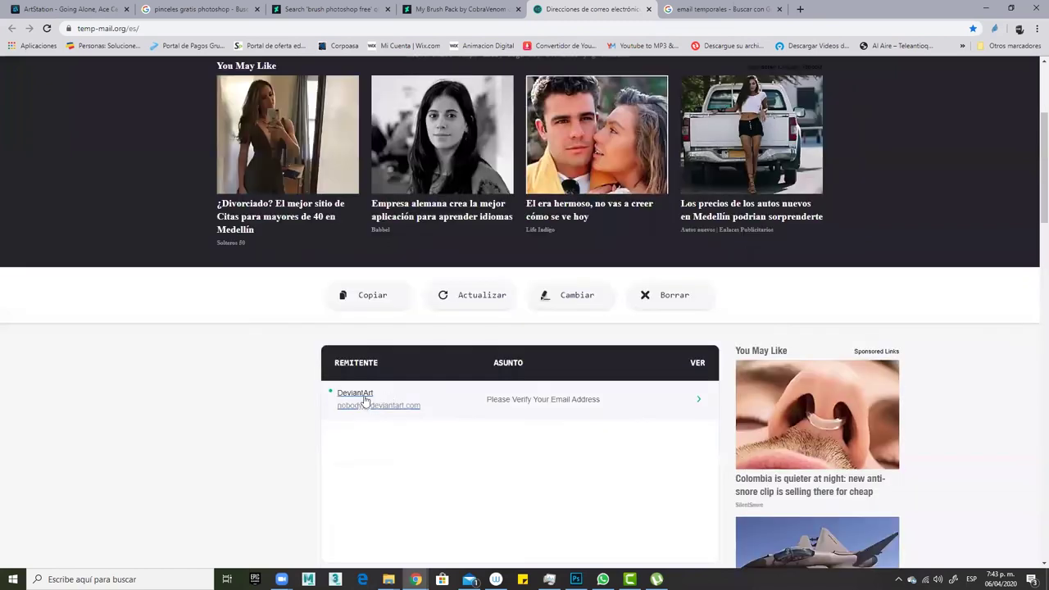
pyautogui.click(357, 398)
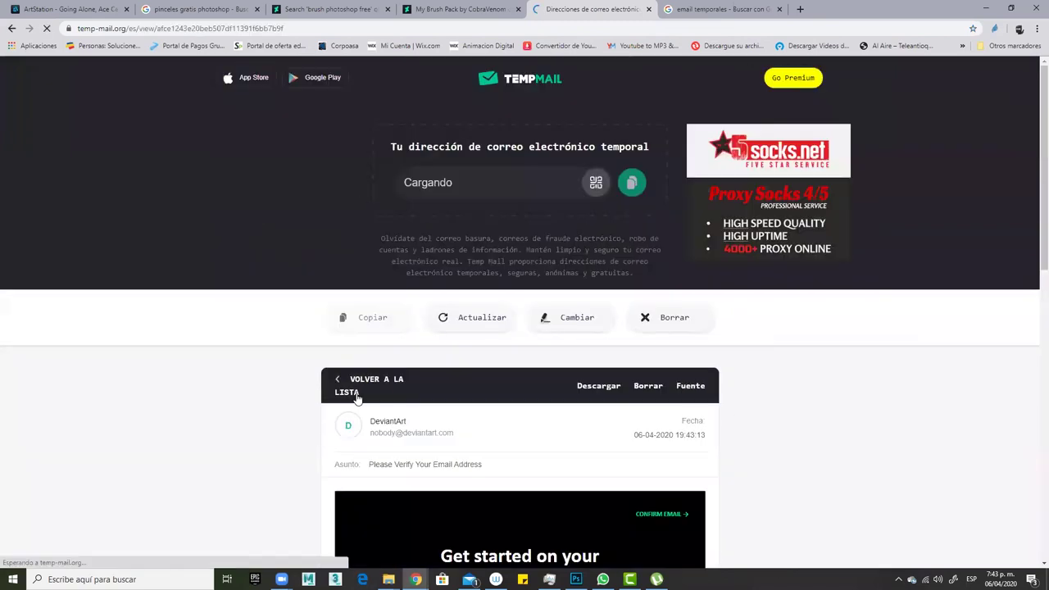
pyautogui.scroll(-3, 568, 435)
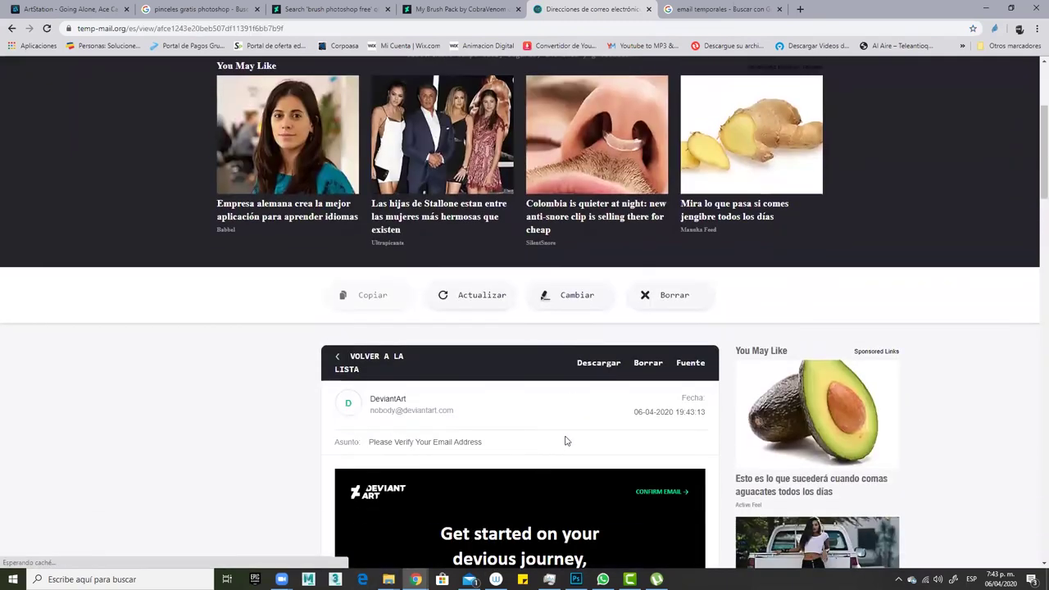
pyautogui.scroll(-1, 472, 448)
pyautogui.scroll(-2, 472, 447)
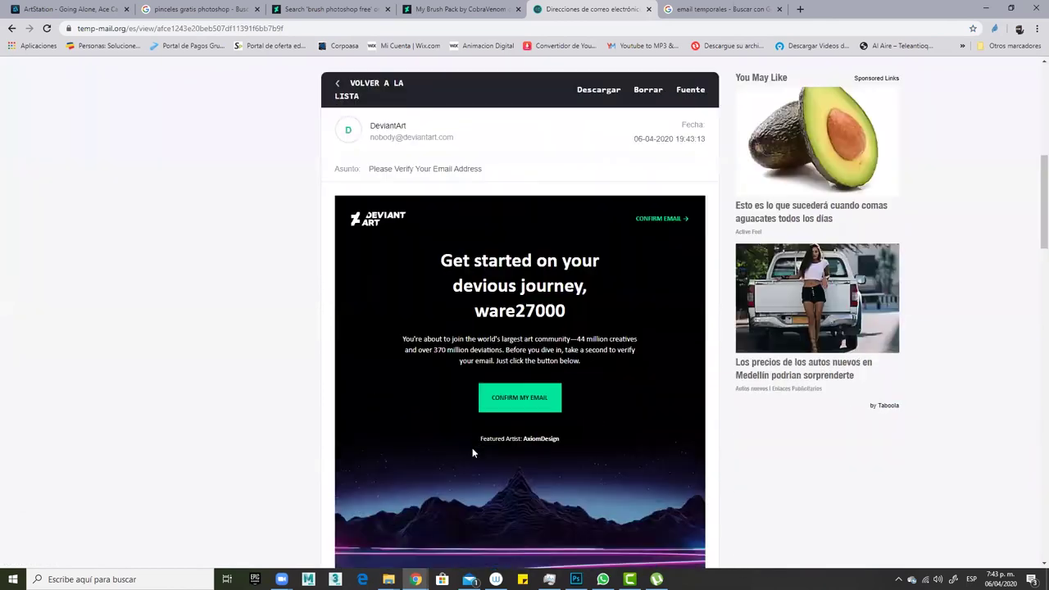
pyautogui.click(519, 408)
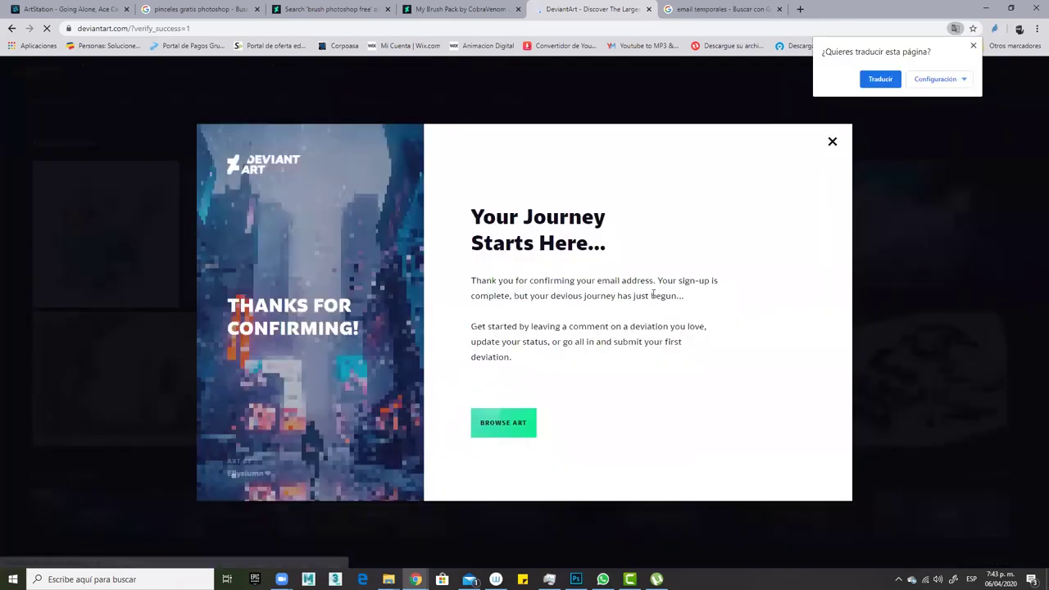
# - Dismiss the translation offer, sign-up confirmation and new-DeviantArt welcome messages
pyautogui.click(833, 142)
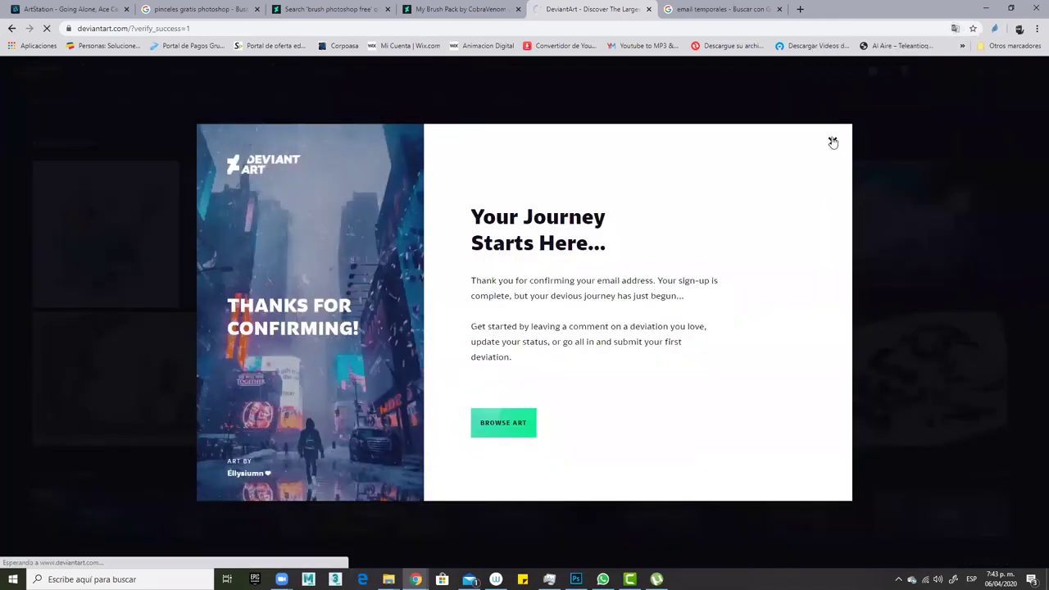
pyautogui.click(833, 143)
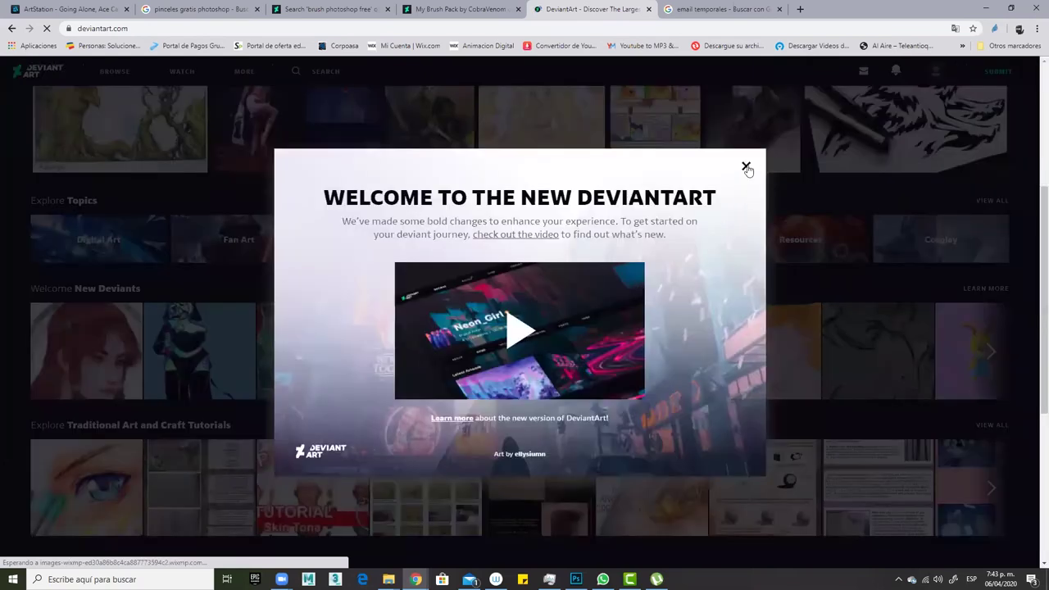
pyautogui.click(747, 168)
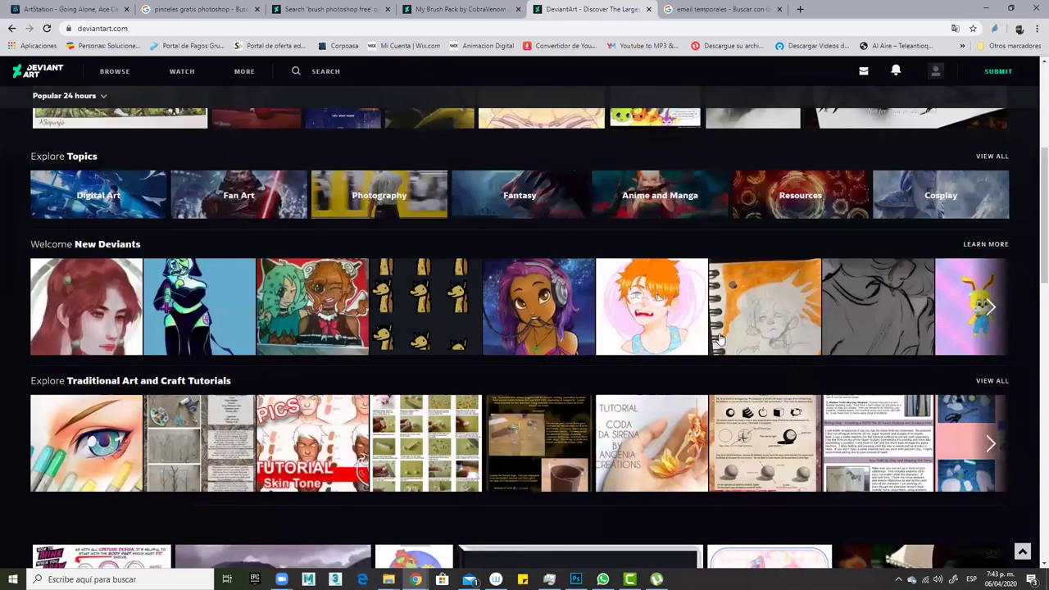
pyautogui.scroll(-3, 720, 338)
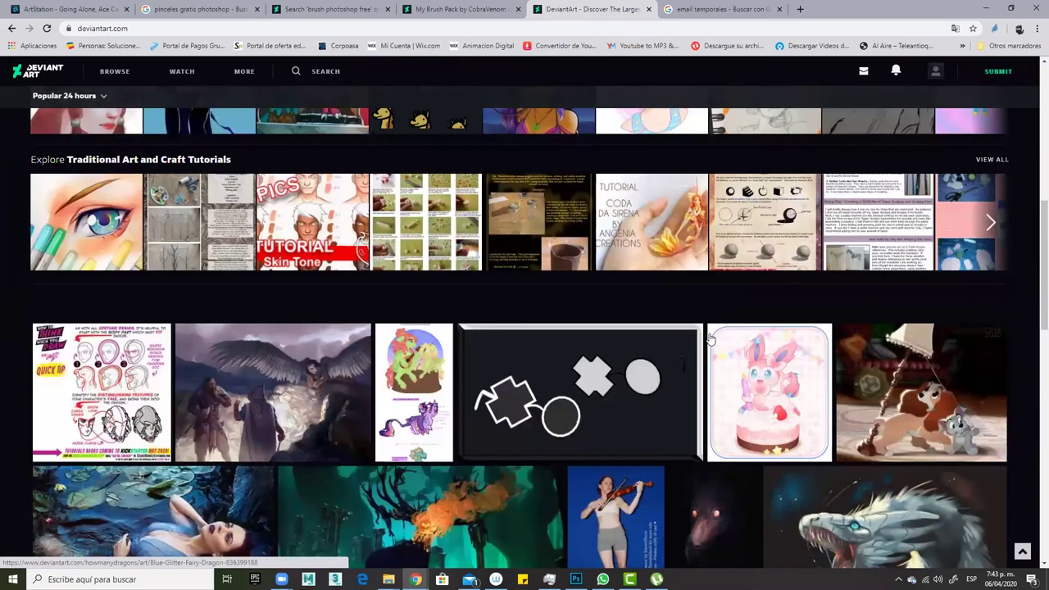
# - Search DeviantArt for 'brush photoshop free', then return to the My Brush Pack page
pyautogui.click(326, 72)
pyautogui.write('brus')
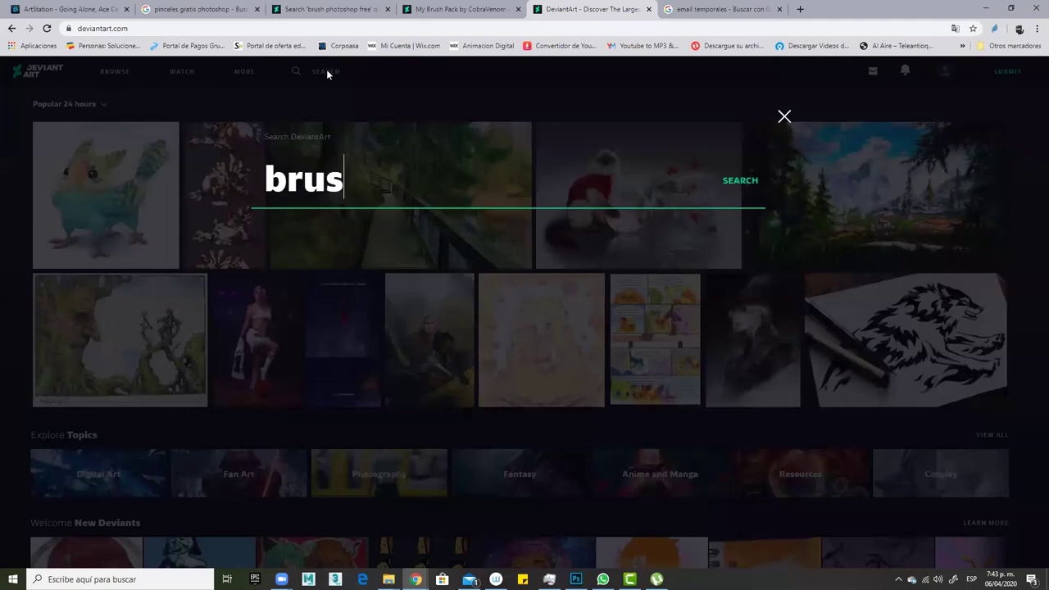
pyautogui.write('h photos')
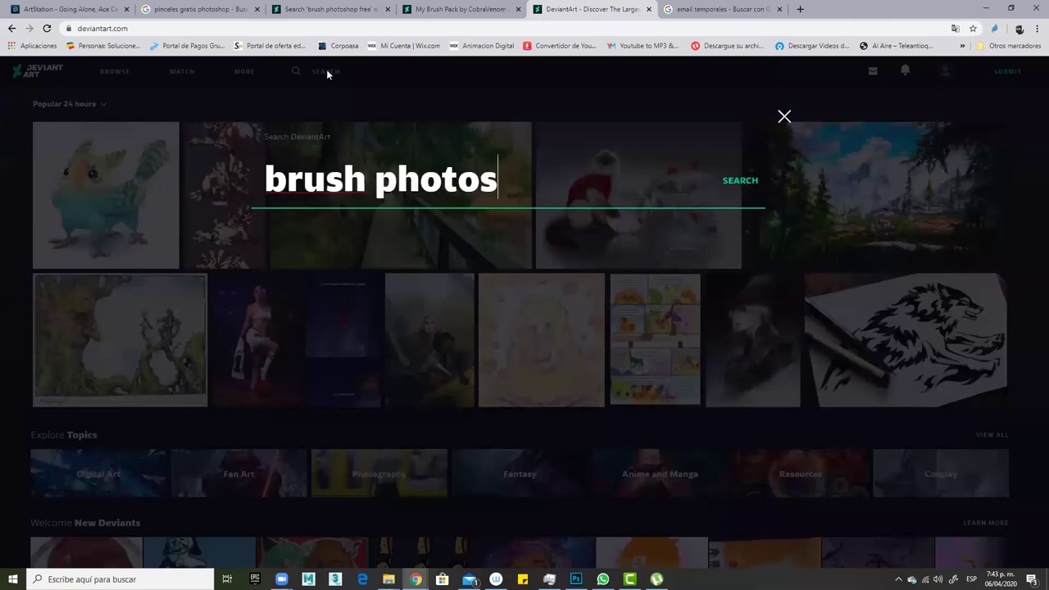
pyautogui.write('hop free')
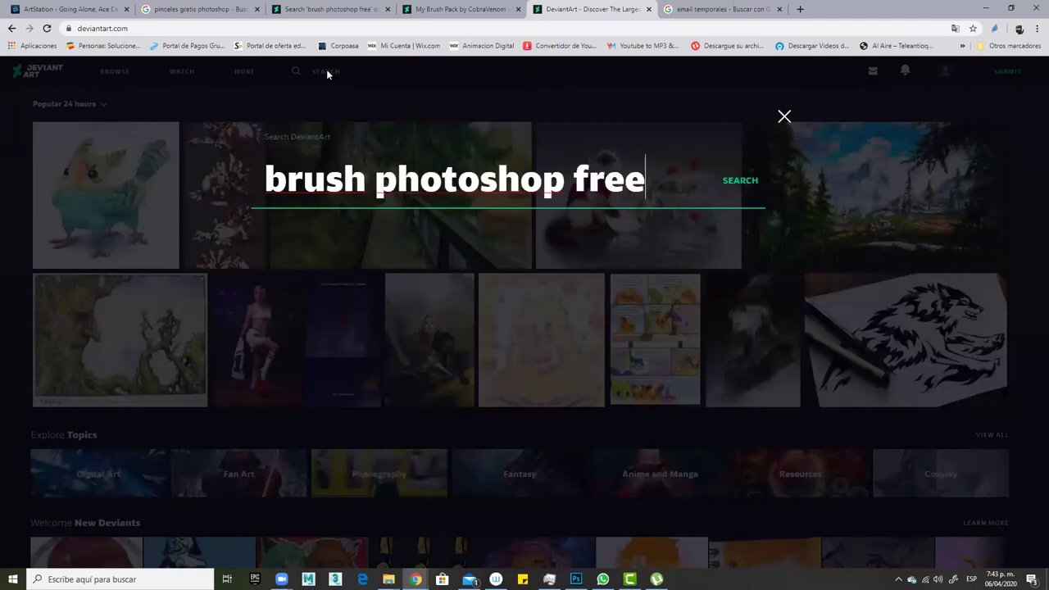
pyautogui.click(746, 185)
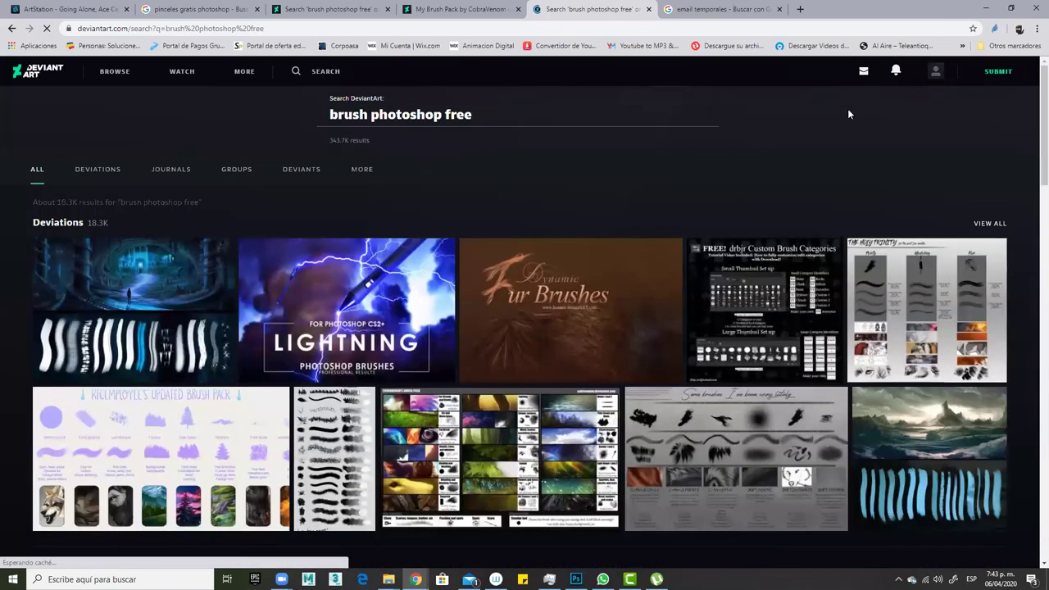
pyautogui.scroll(-3, 532, 279)
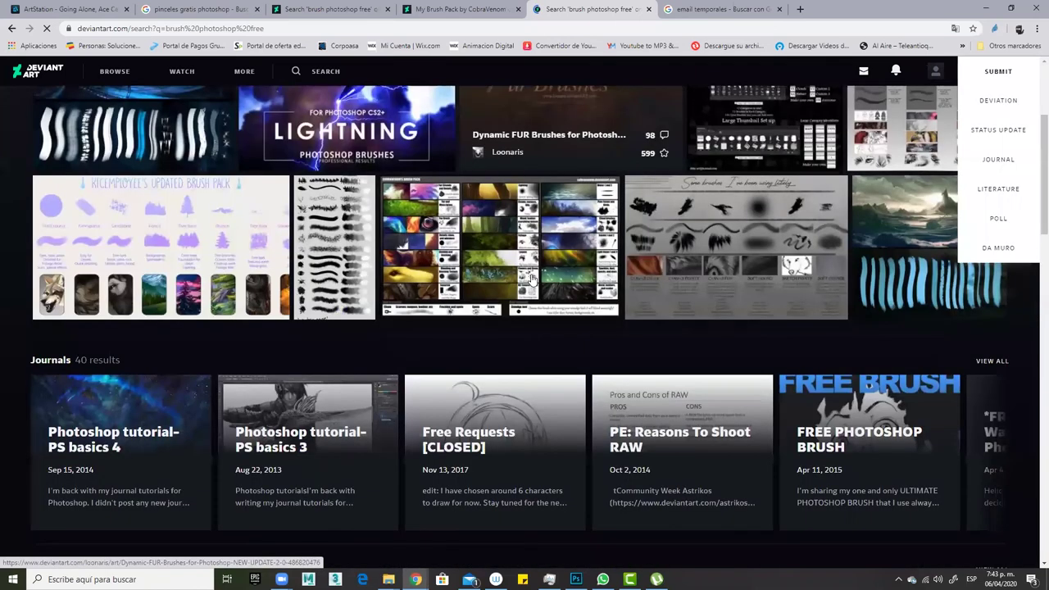
pyautogui.scroll(2, 531, 279)
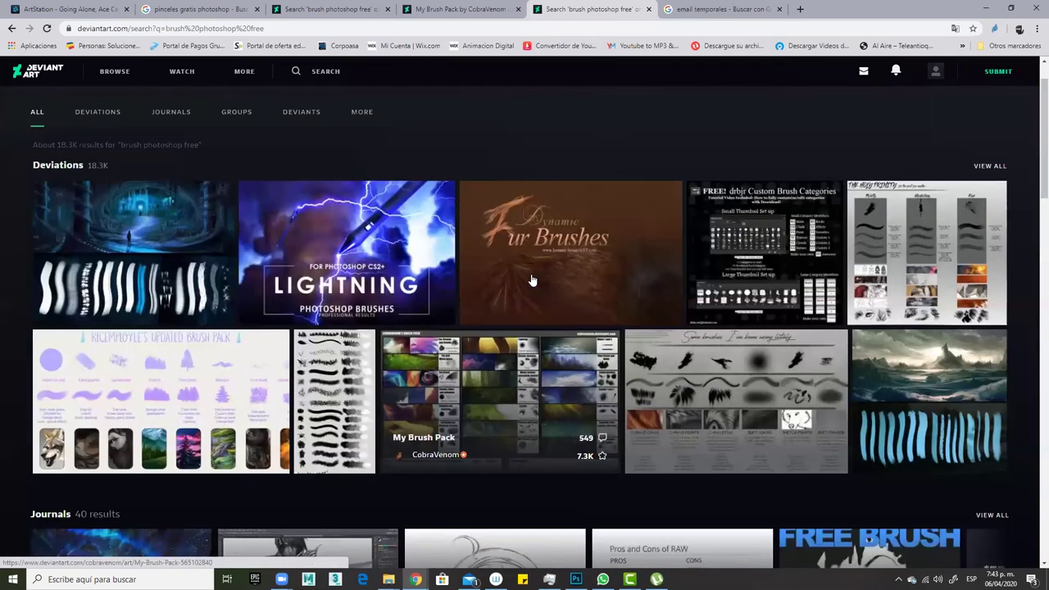
pyautogui.scroll(-3, 529, 281)
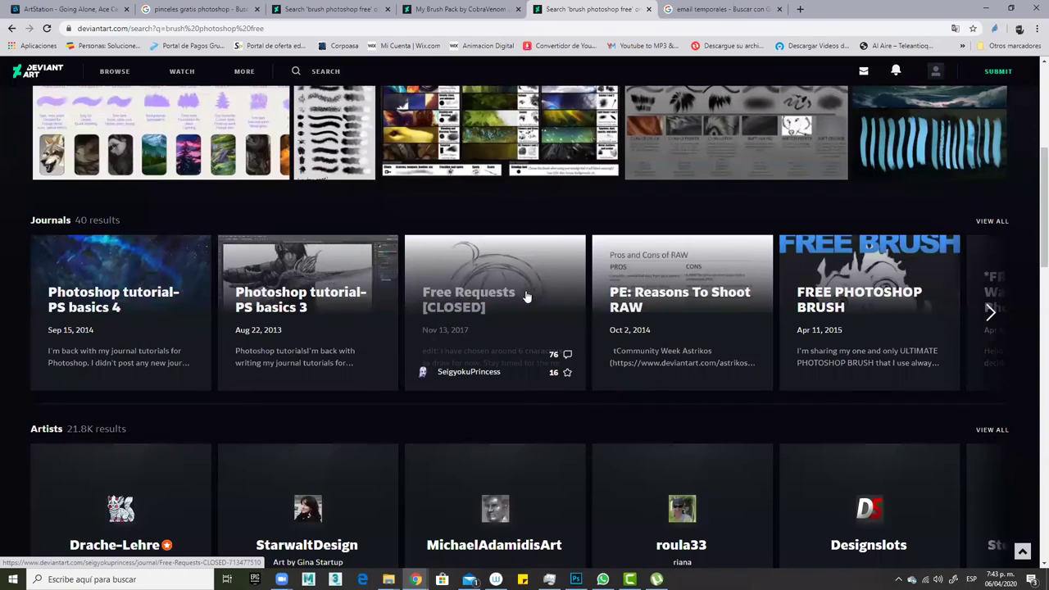
pyautogui.hotkey('alt', 'Left')
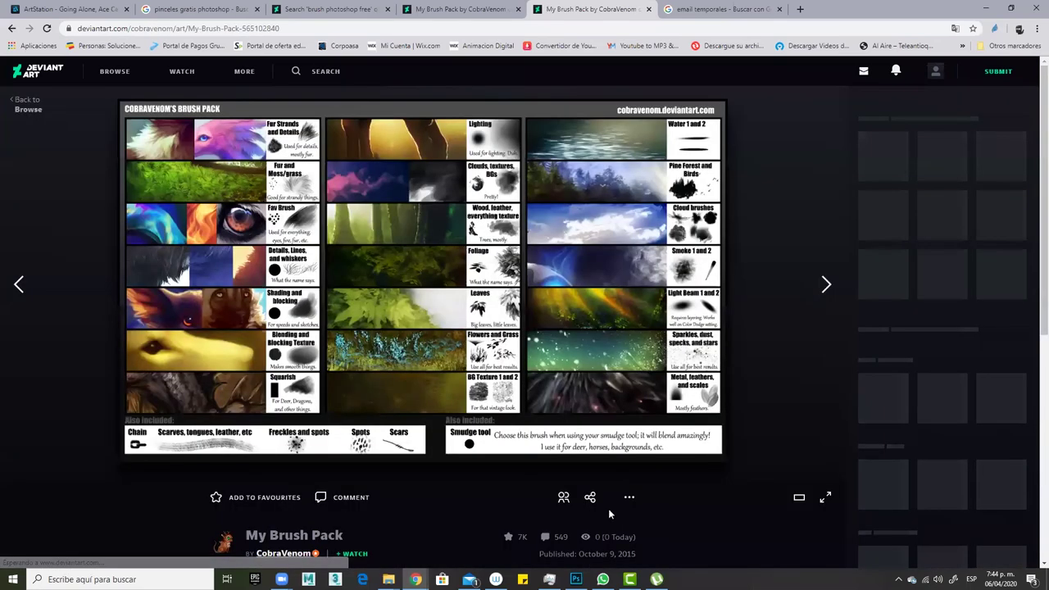
# - Download My Brush Pack until the save dialog offers my_brush_pack_by_cobravenom_d9cg454
pyautogui.scroll(-2, 658, 506)
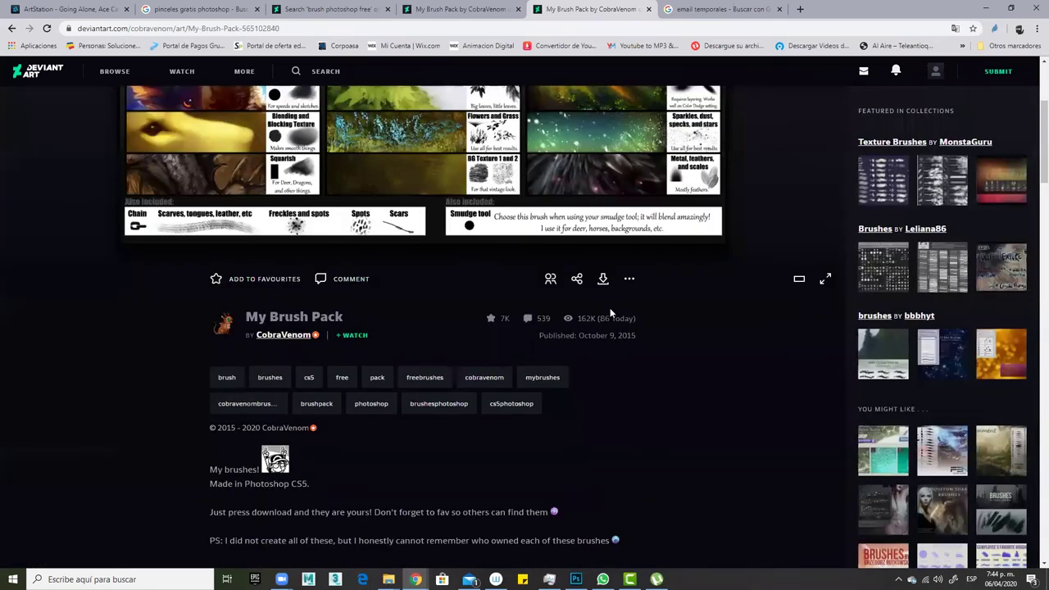
pyautogui.click(603, 281)
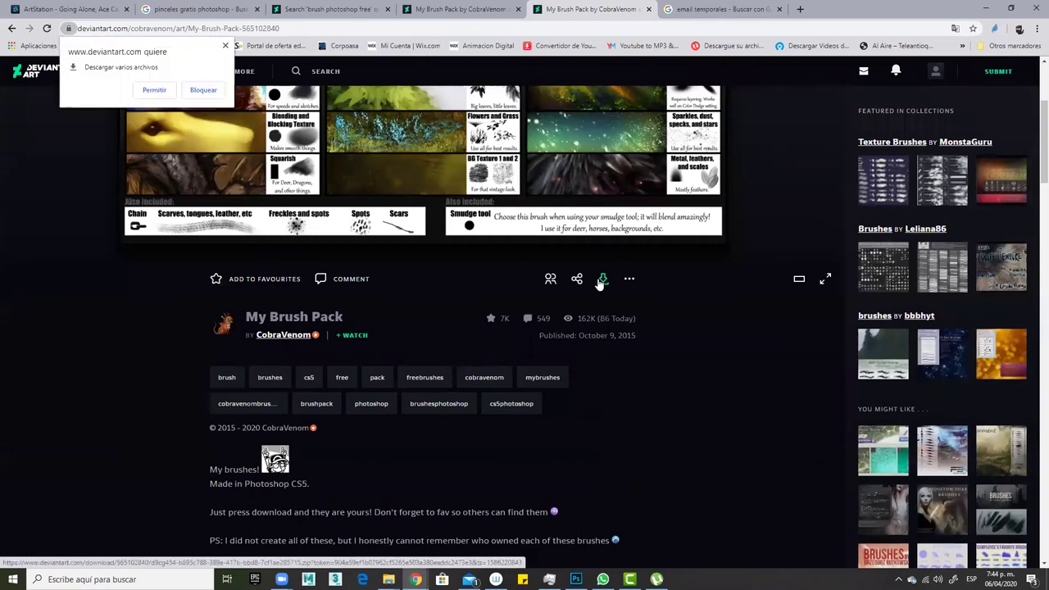
pyautogui.click(225, 46)
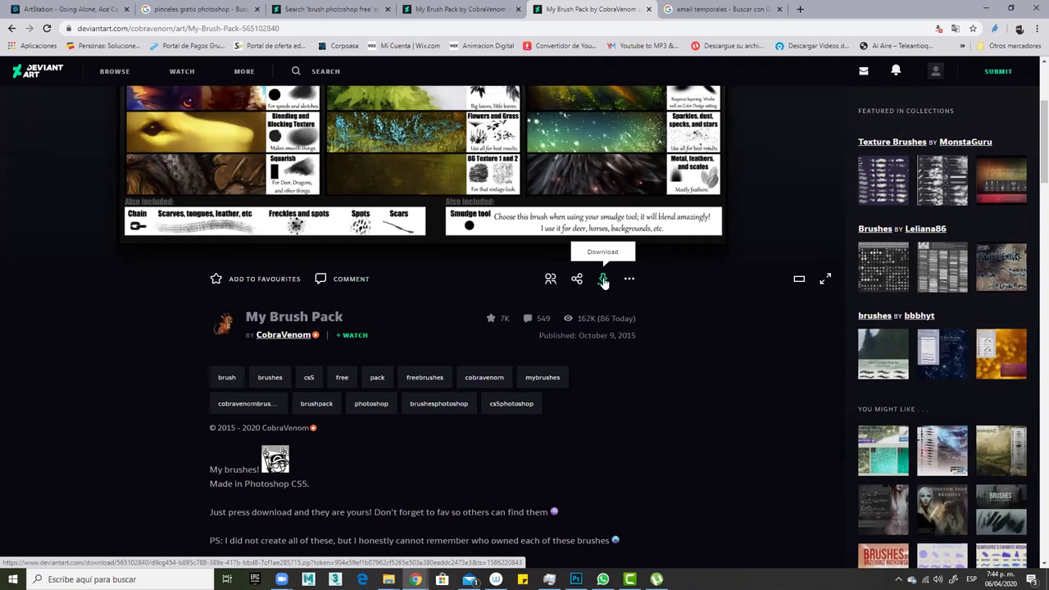
pyautogui.click(603, 281)
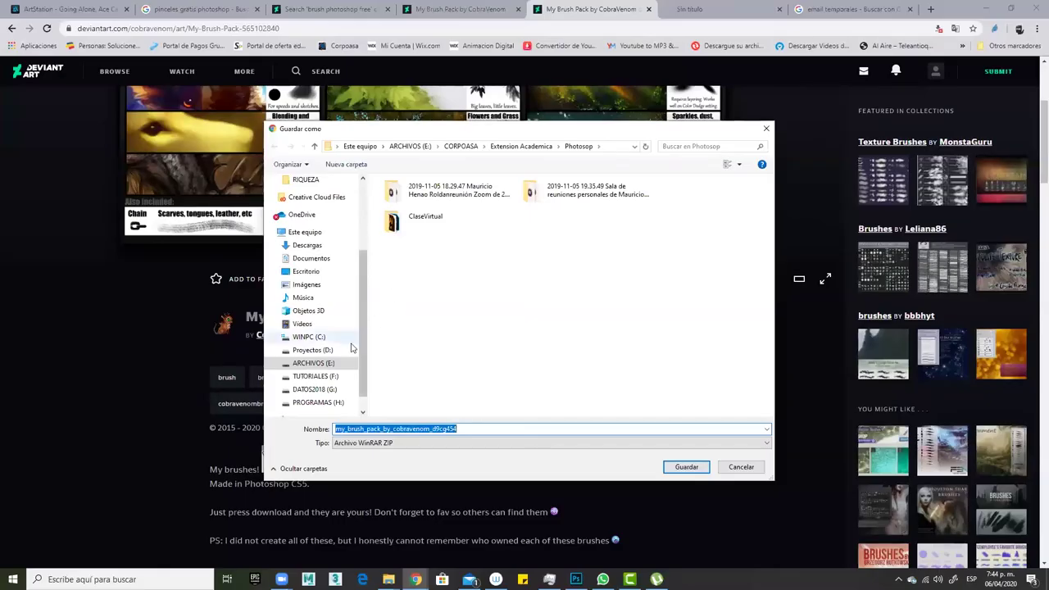
# - Save my_brush_pack_by_cobravenom_d9cg454 into DATOS2018 (G:) > SOFTWARE > ADOBE
pyautogui.click(316, 389)
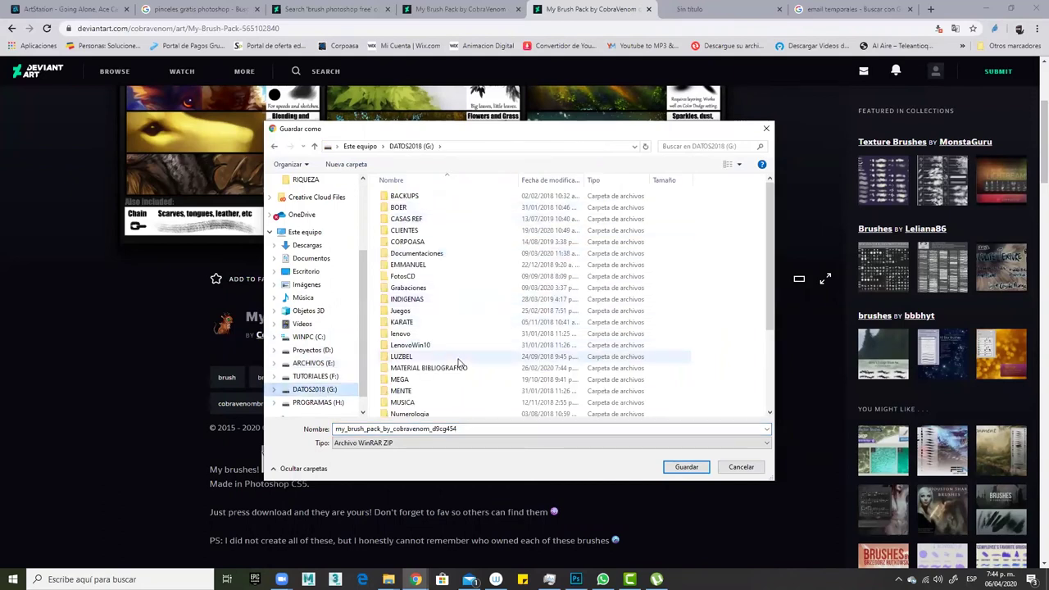
pyautogui.scroll(-3, 459, 365)
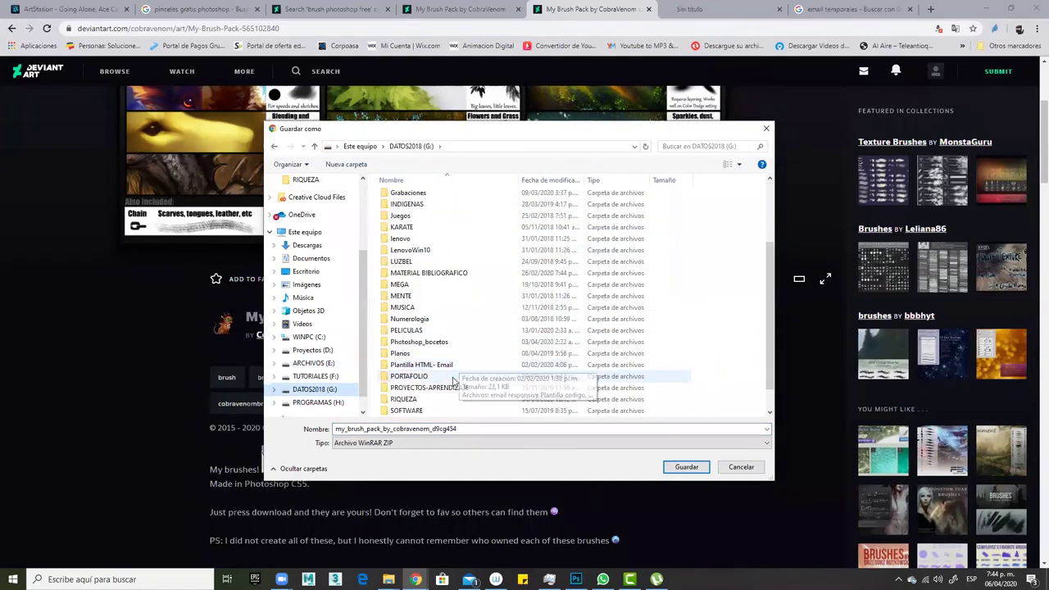
pyautogui.scroll(-1, 451, 382)
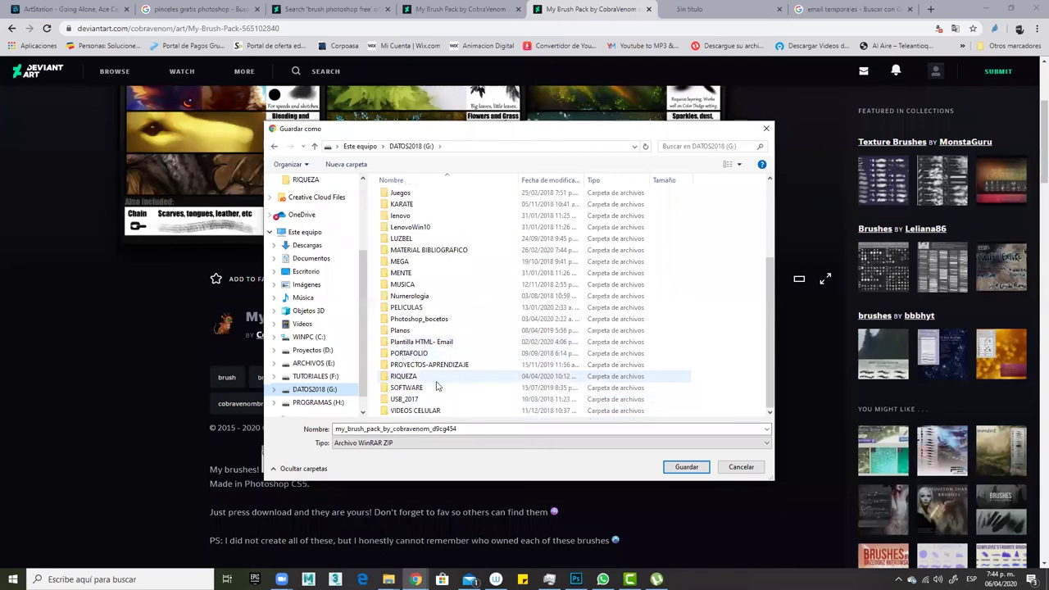
pyautogui.doubleClick(431, 387)
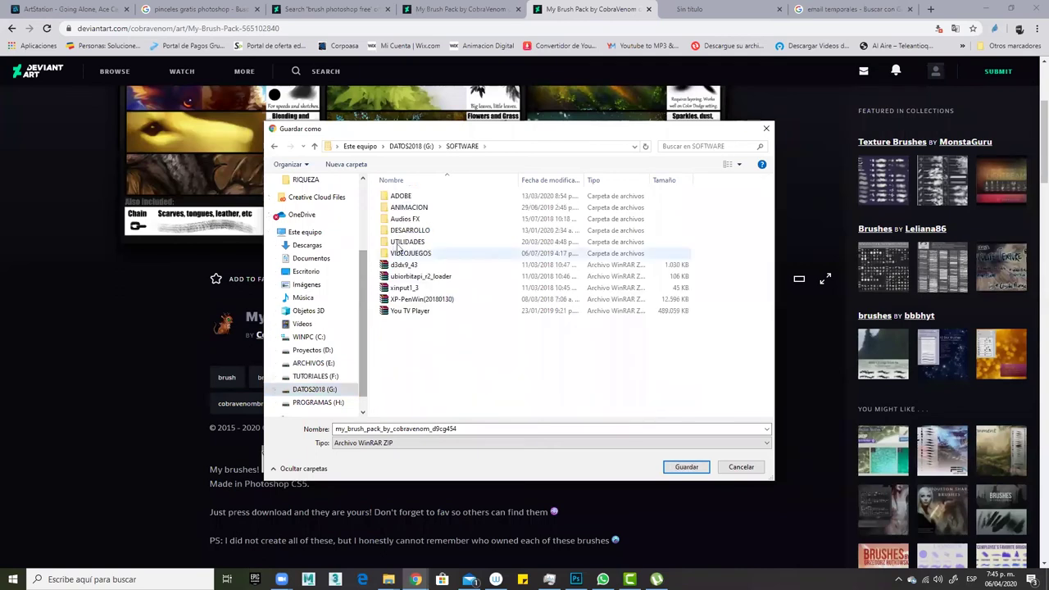
pyautogui.click(410, 199)
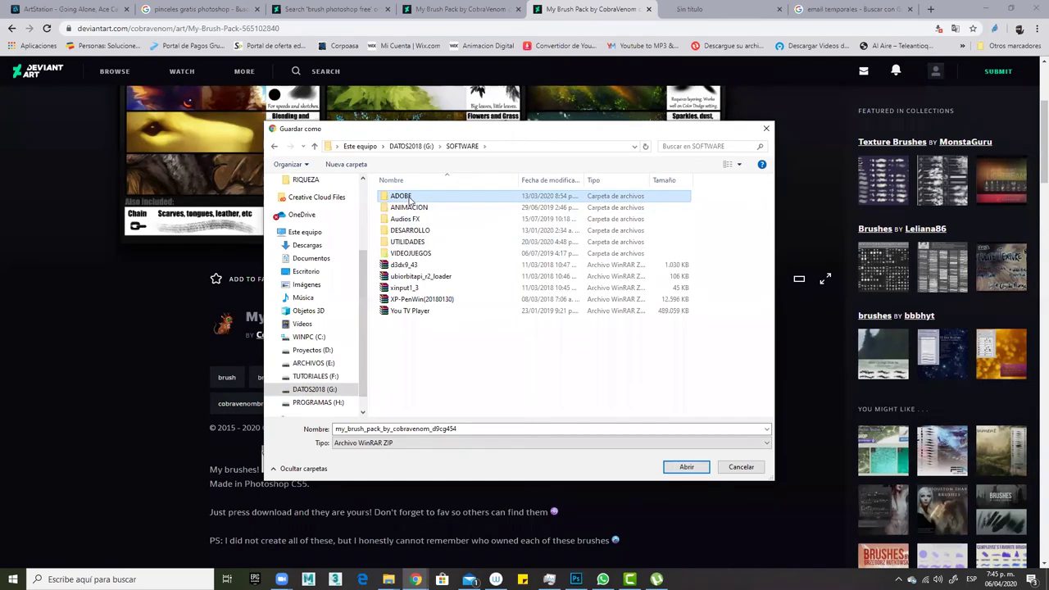
pyautogui.press('Return')
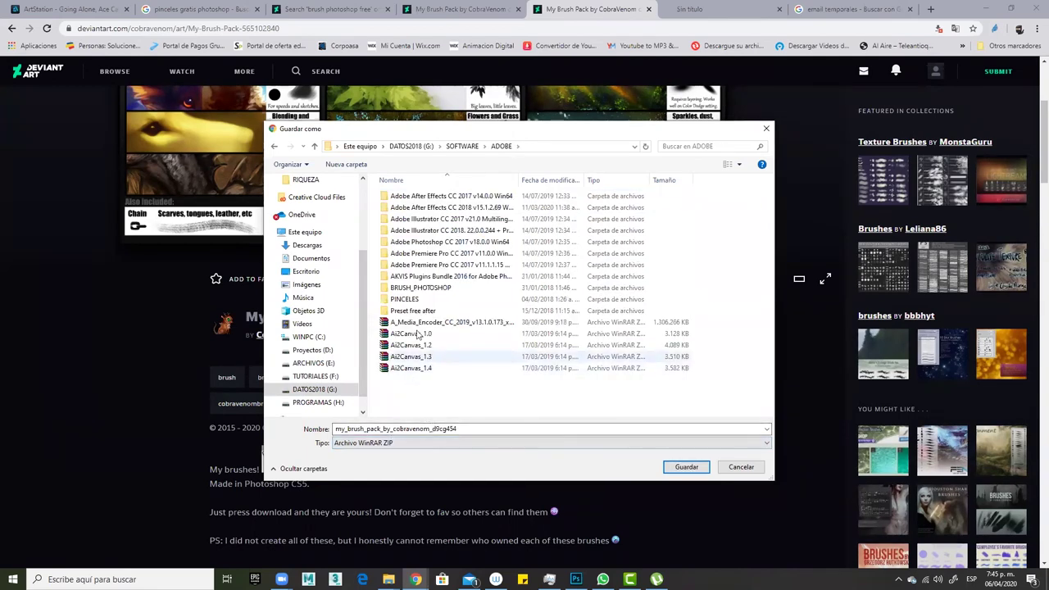
pyautogui.click(672, 466)
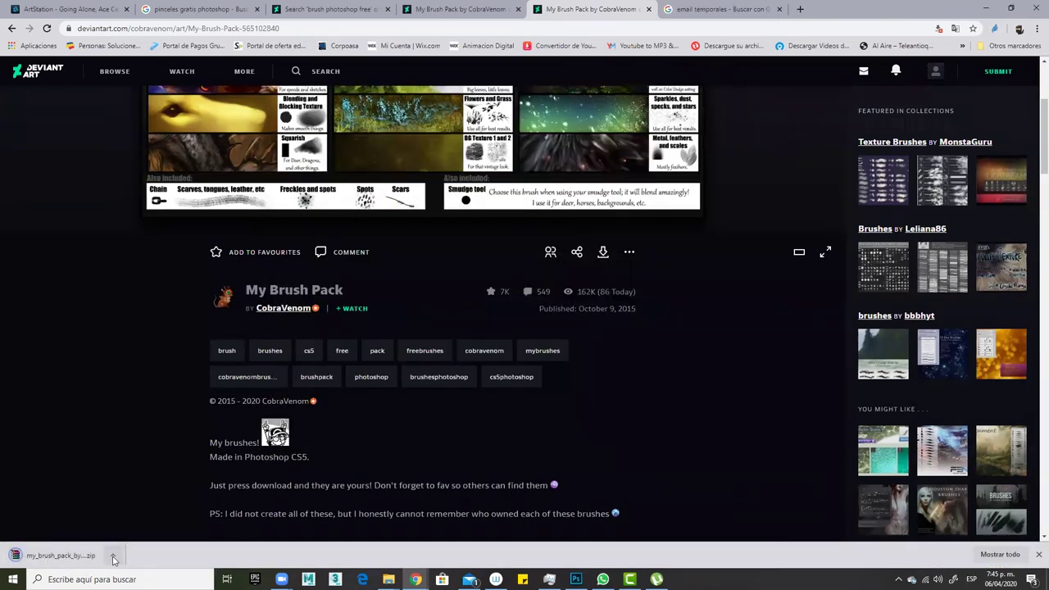
# - Show the finished download in its folder and open the zip in WinRAR
pyautogui.click(114, 558)
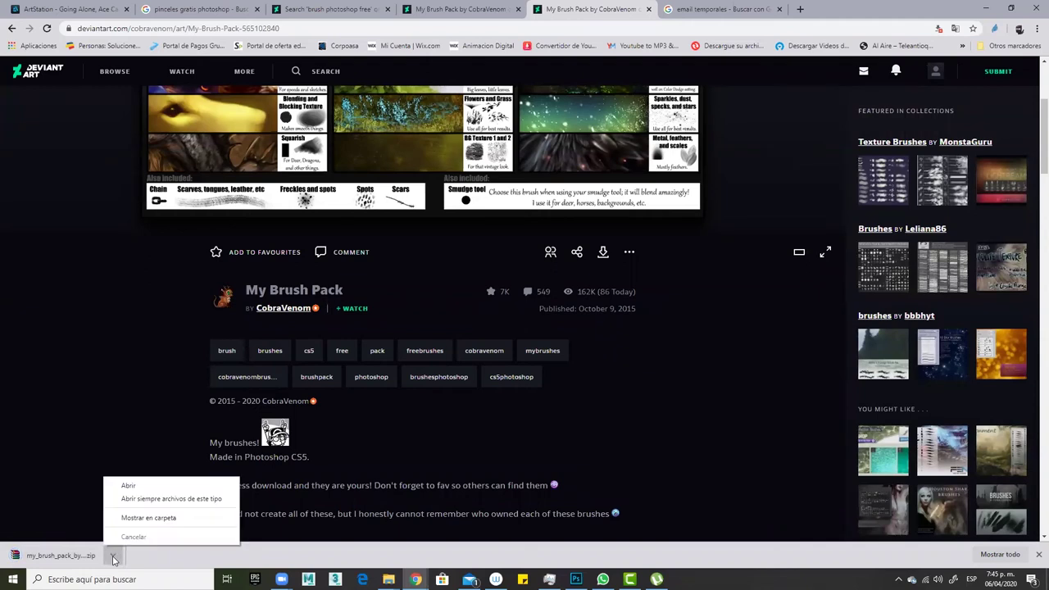
pyautogui.click(163, 520)
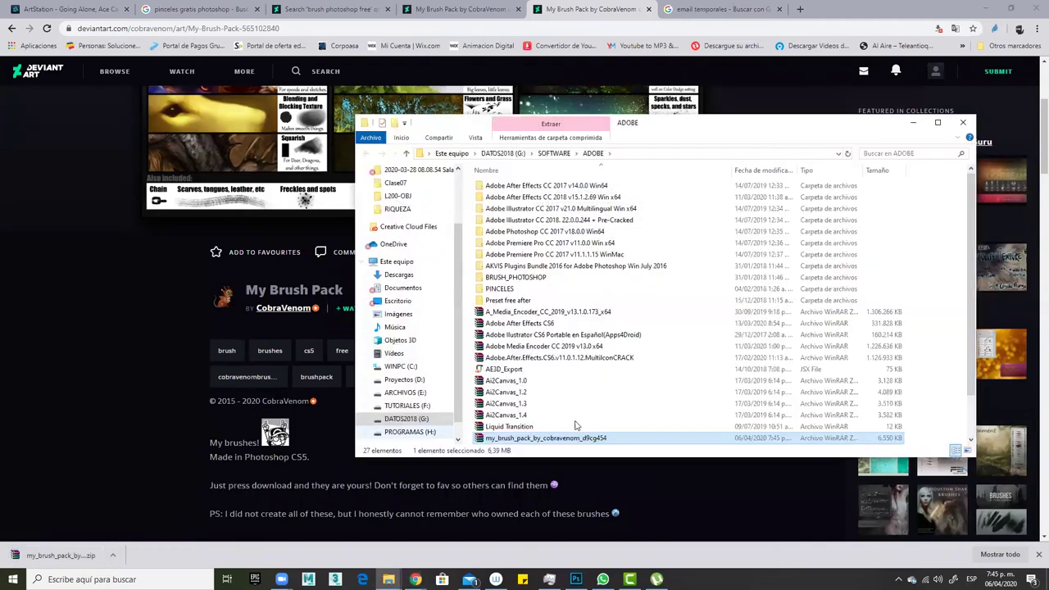
pyautogui.scroll(-2, 575, 426)
pyautogui.doubleClick(554, 393)
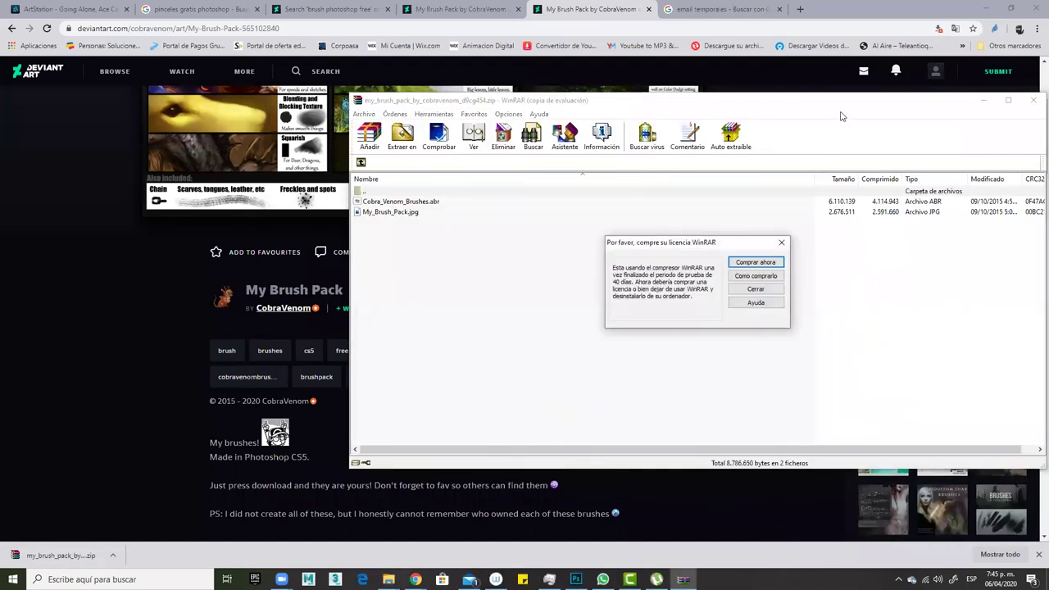
# - Dismiss the WinRAR licence reminder and open the My_Brush_Pack.jpg preview
pyautogui.click(757, 282)
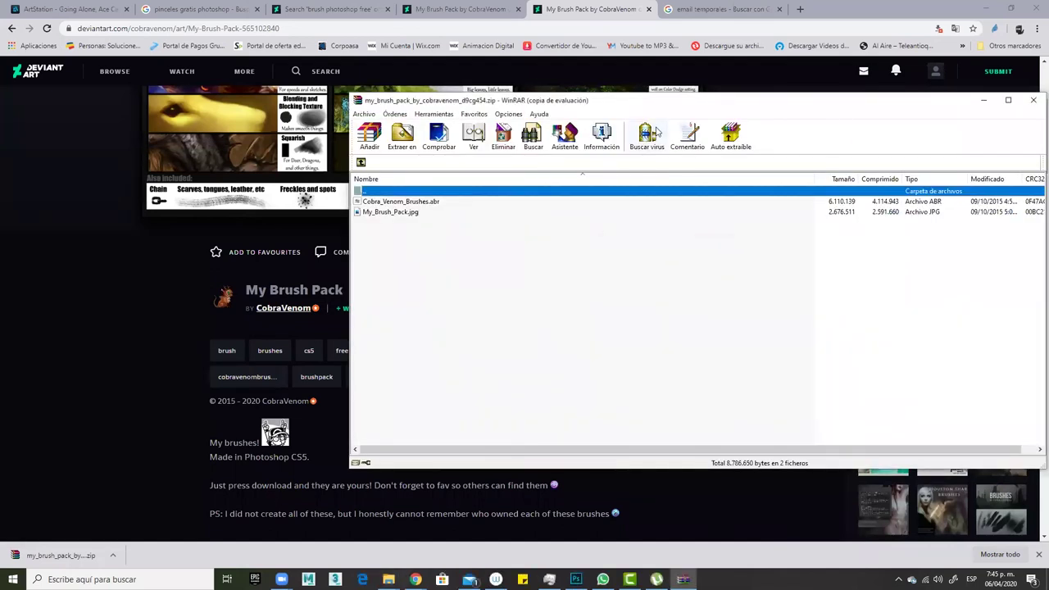
pyautogui.moveTo(649, 109); pyautogui.dragTo(538, 113)
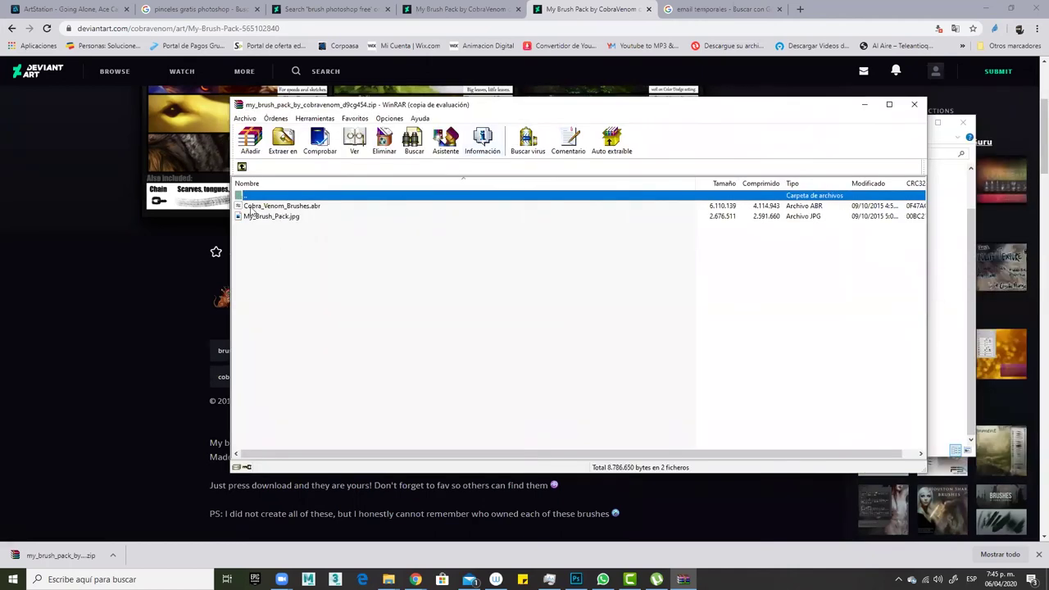
pyautogui.click(249, 207)
pyautogui.doubleClick(283, 218)
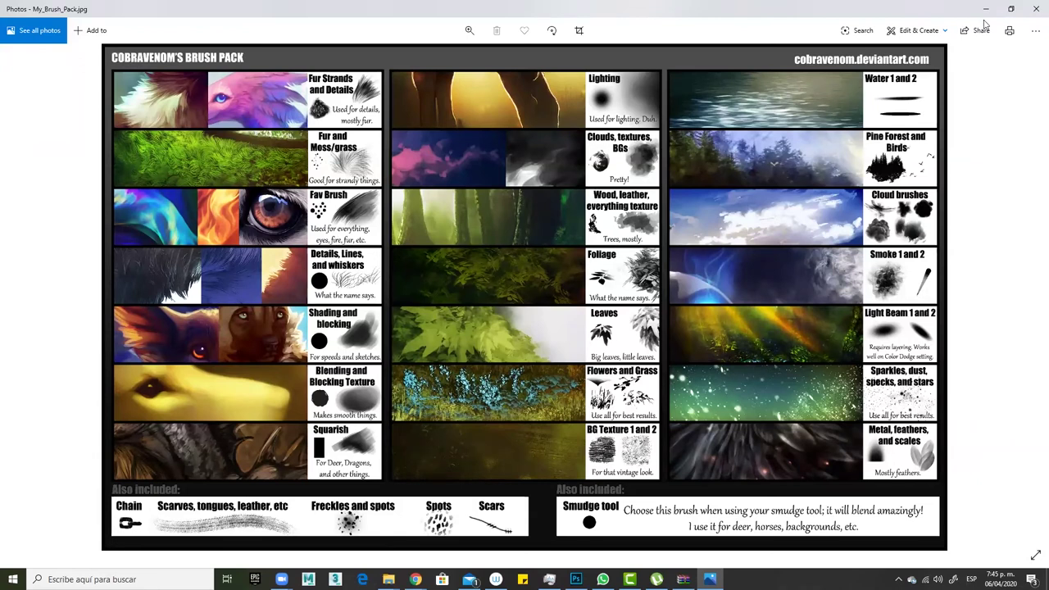
# - Close the preview, select Cobra_Venom_Brushes.abr, and place the archive beside the ADOBE folder window
pyautogui.click(1035, 12)
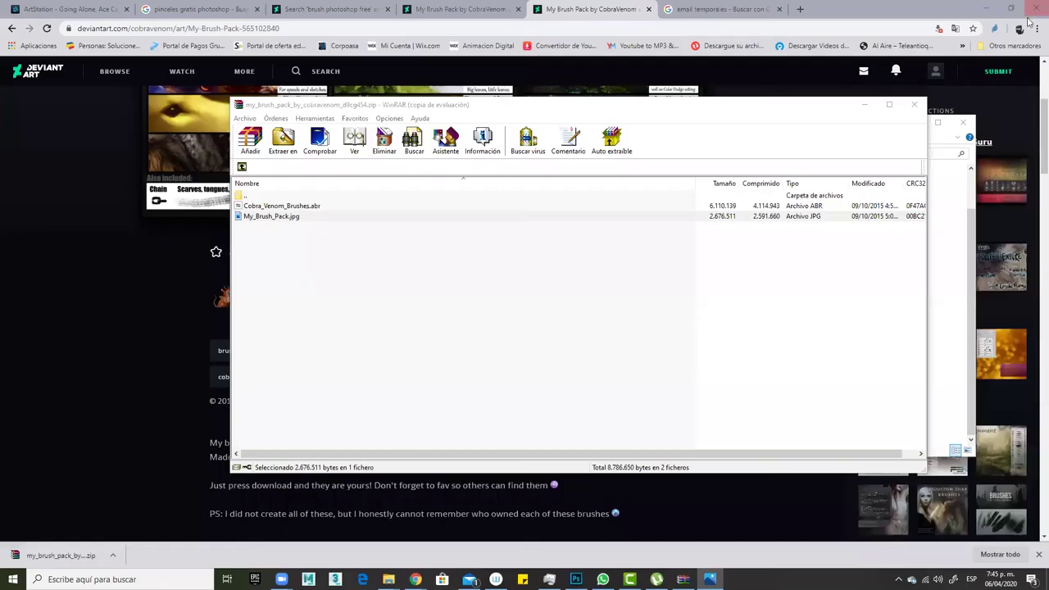
pyautogui.click(291, 206)
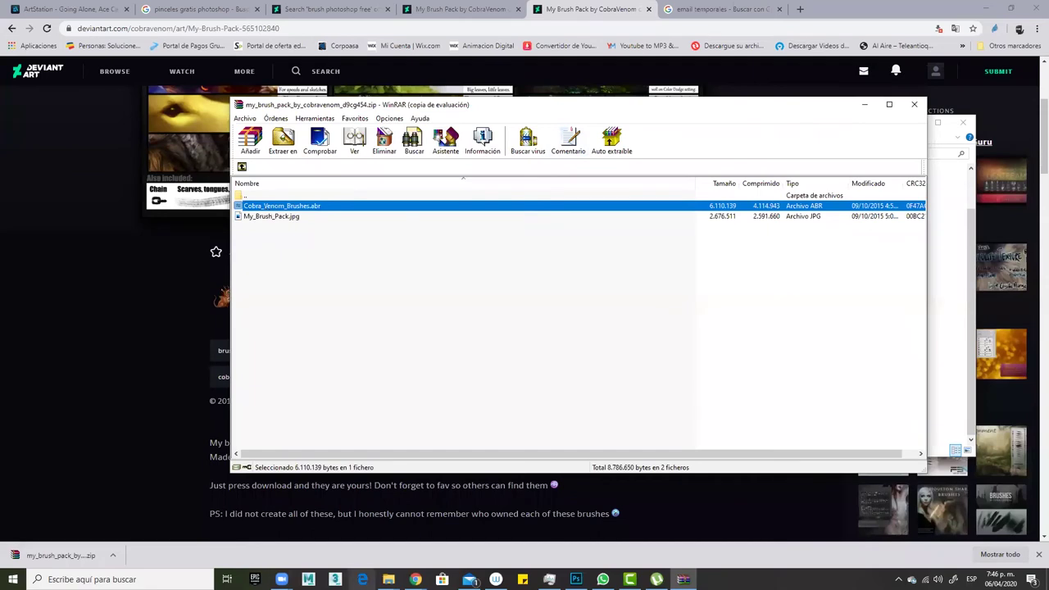
pyautogui.click(389, 580)
pyautogui.click(451, 534)
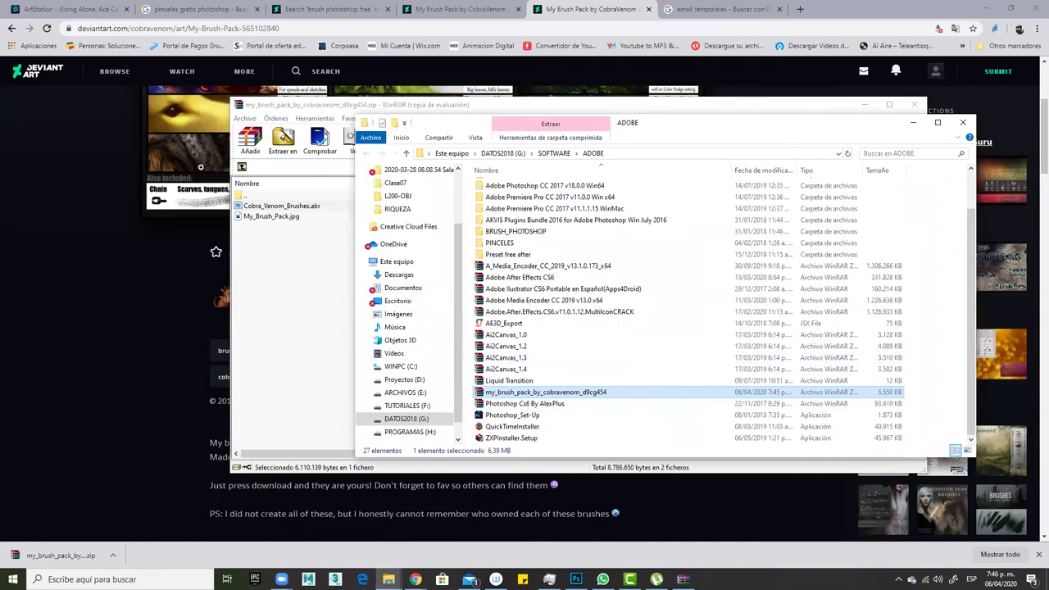
pyautogui.click(320, 113)
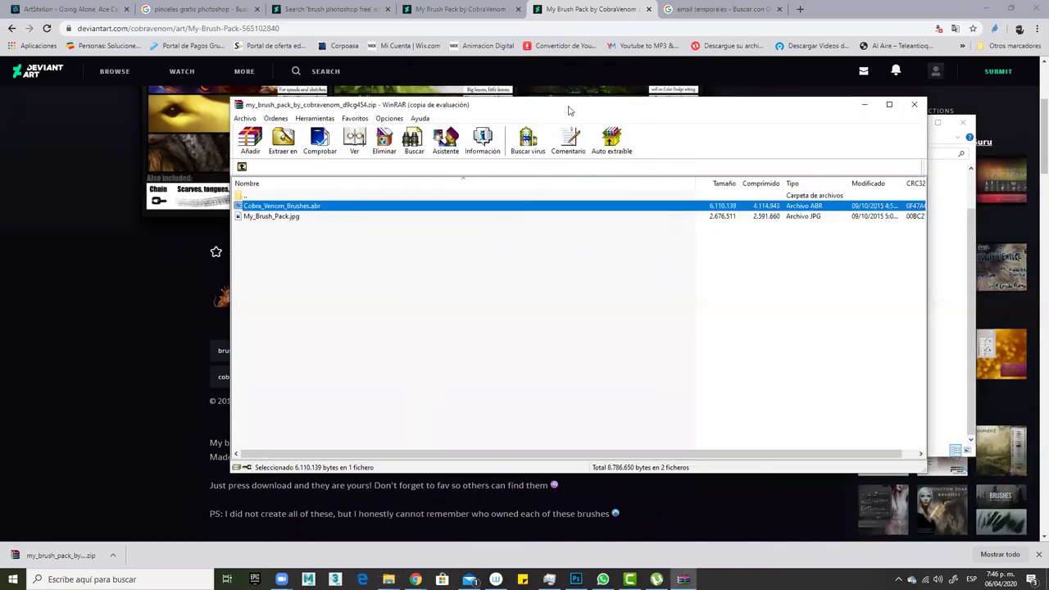
pyautogui.moveTo(571, 109); pyautogui.dragTo(163, 151)
pyautogui.click(637, 164)
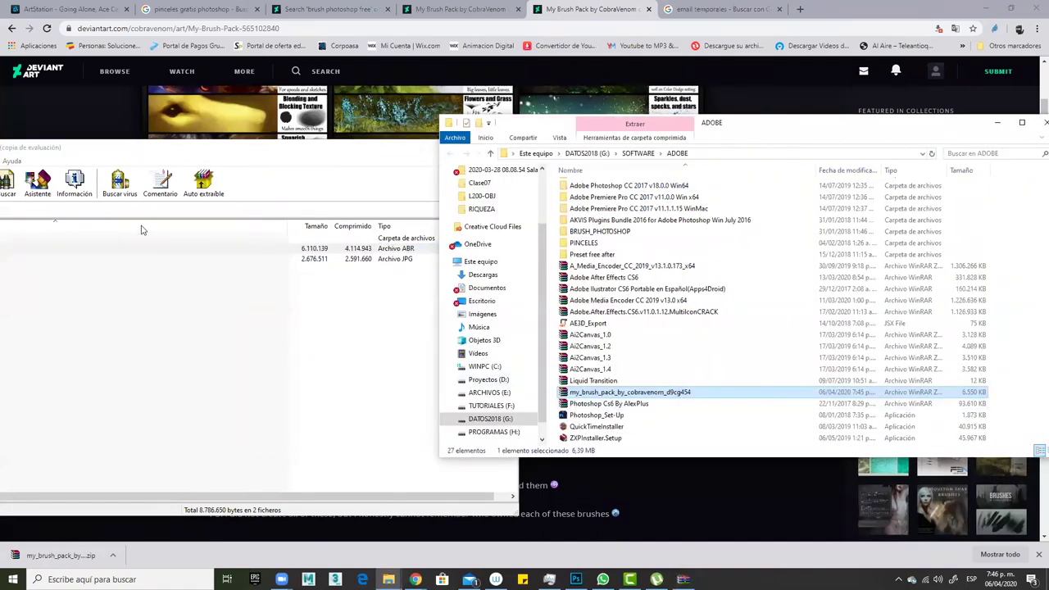
pyautogui.click(182, 156)
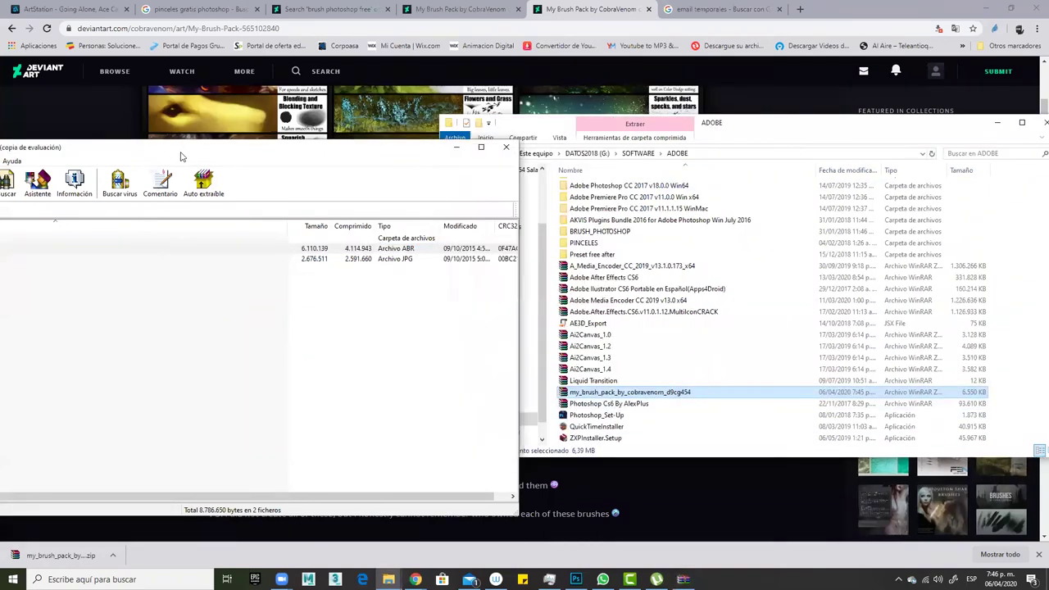
pyautogui.moveTo(182, 156); pyautogui.dragTo(1005, 261)
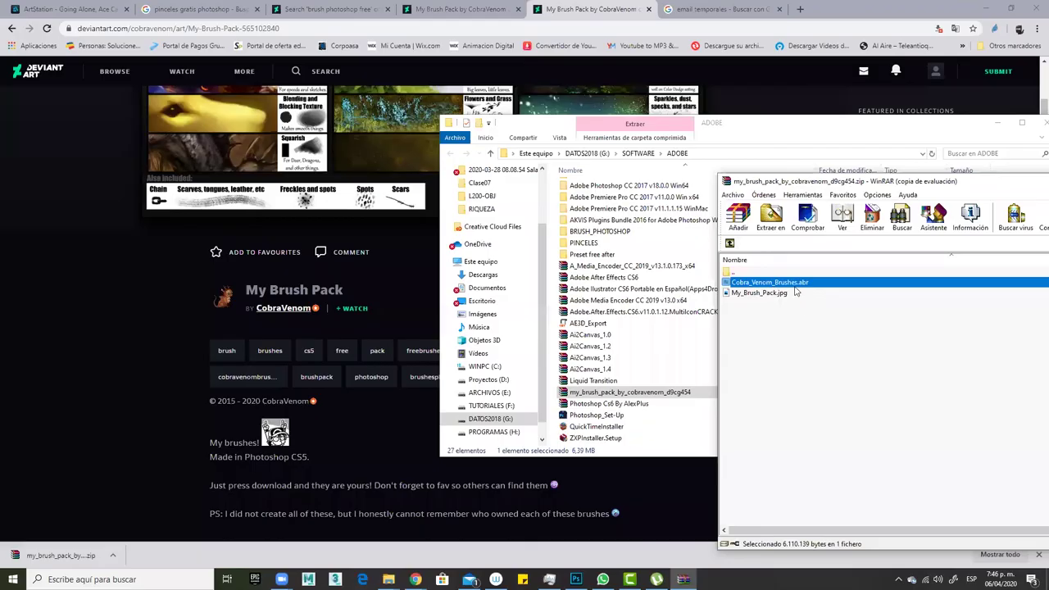
# - Drag Cobra_Venom_Brushes.abr toward the ADOBE folder, cancel the ZXPInstaller setup, and close WinRAR
pyautogui.moveTo(792, 284)
pyautogui.mouseDown()
pyautogui.moveTo(690, 444)
pyautogui.moveTo(634, 402)
pyautogui.moveTo(622, 369)
pyautogui.mouseUp()
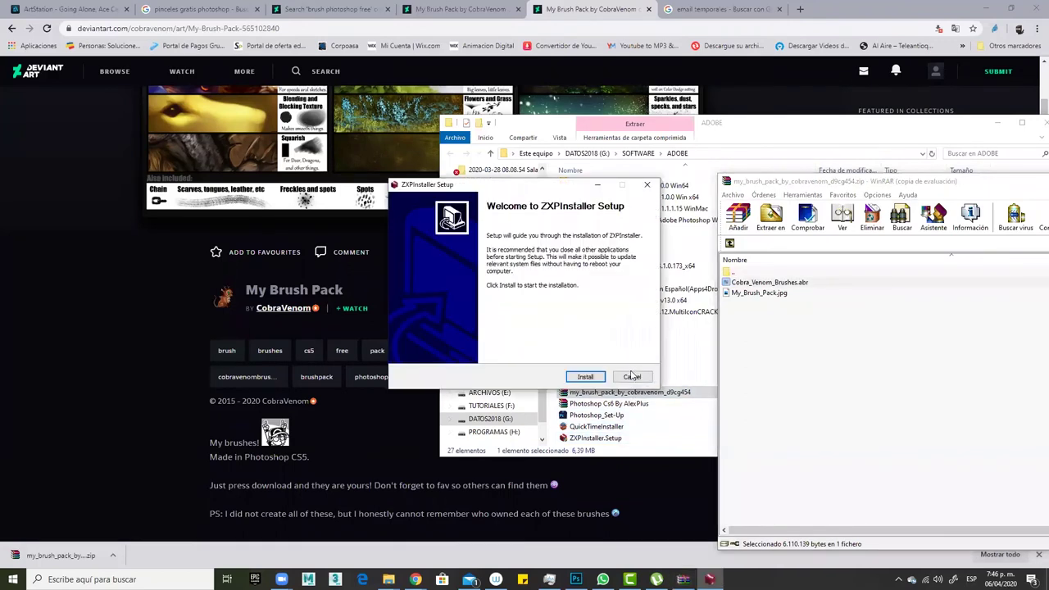
pyautogui.click(631, 378)
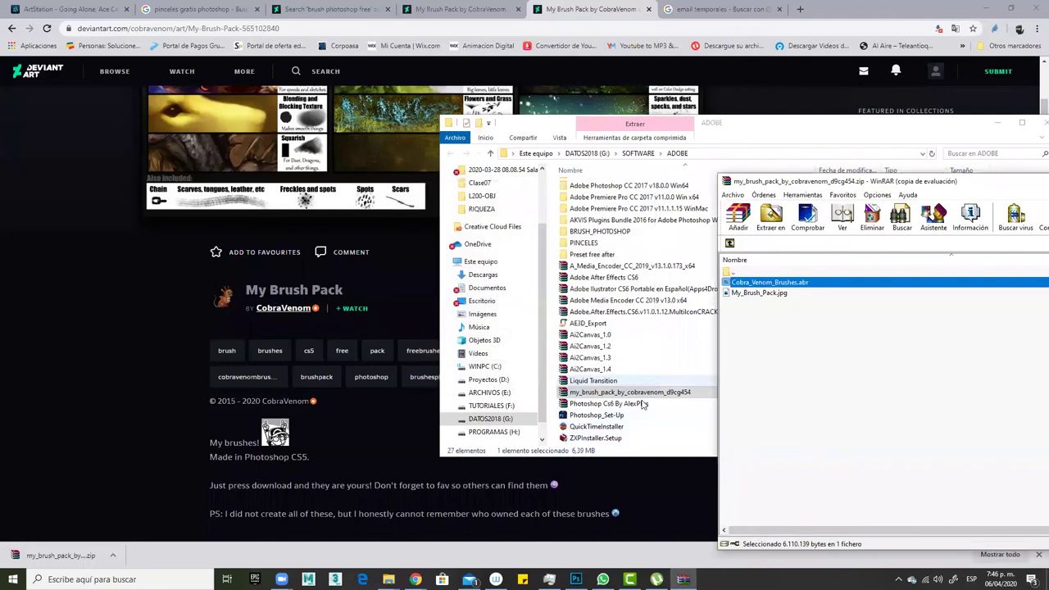
pyautogui.click(759, 129)
pyautogui.moveTo(758, 129); pyautogui.dragTo(401, 103)
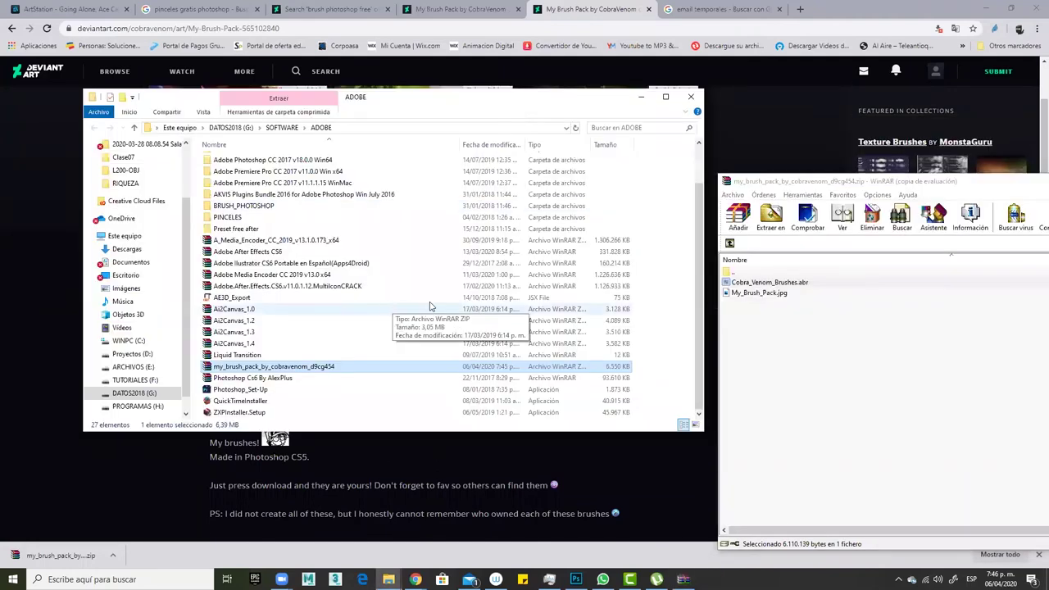
pyautogui.click(808, 283)
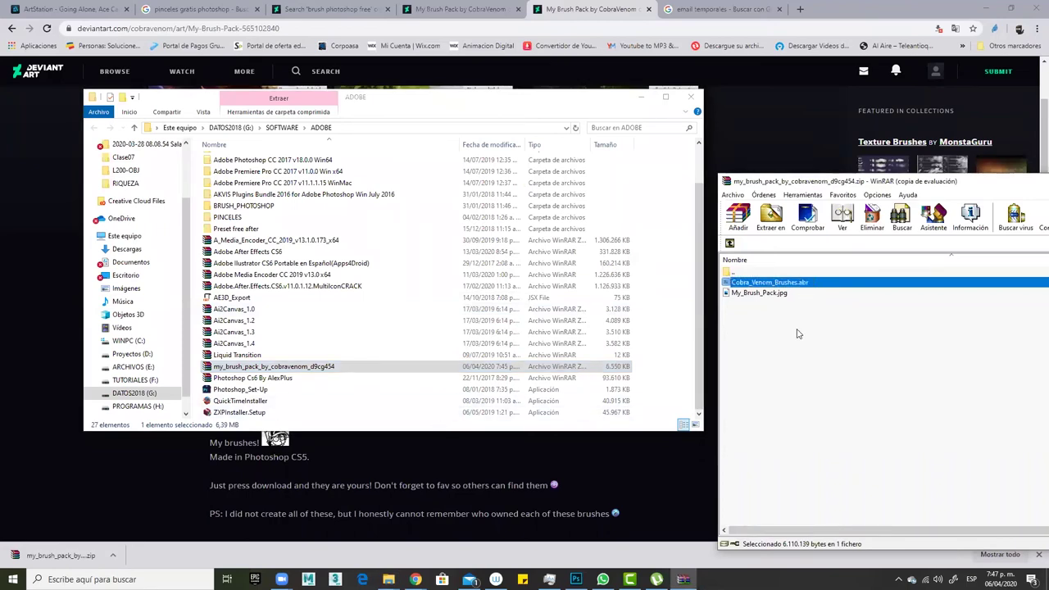
pyautogui.click(799, 283)
pyautogui.moveTo(800, 283)
pyautogui.mouseDown()
pyautogui.moveTo(771, 282)
pyautogui.moveTo(420, 415)
pyautogui.mouseUp()
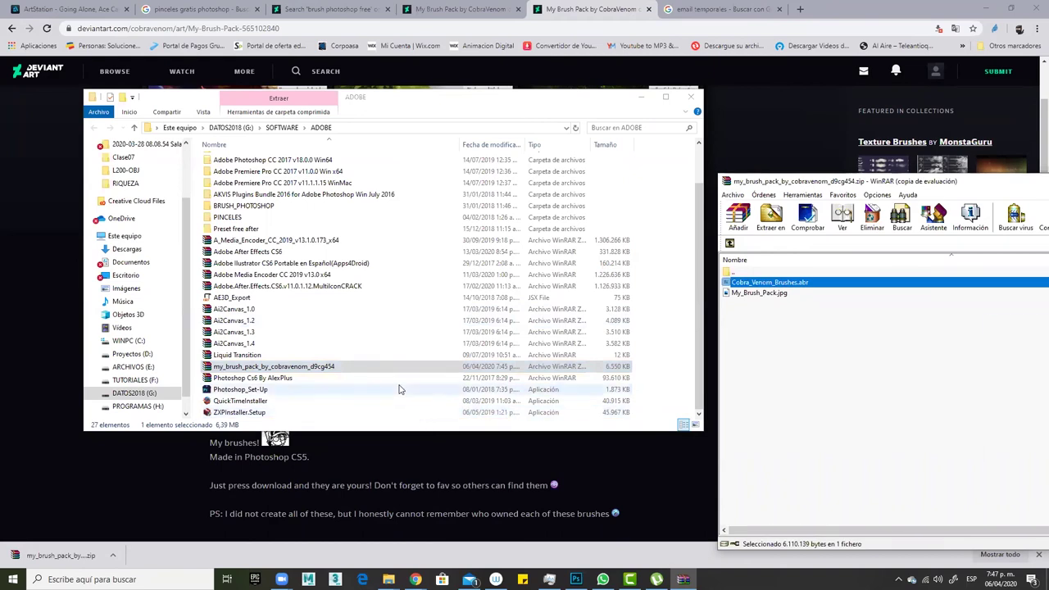
pyautogui.moveTo(932, 186); pyautogui.dragTo(496, 146)
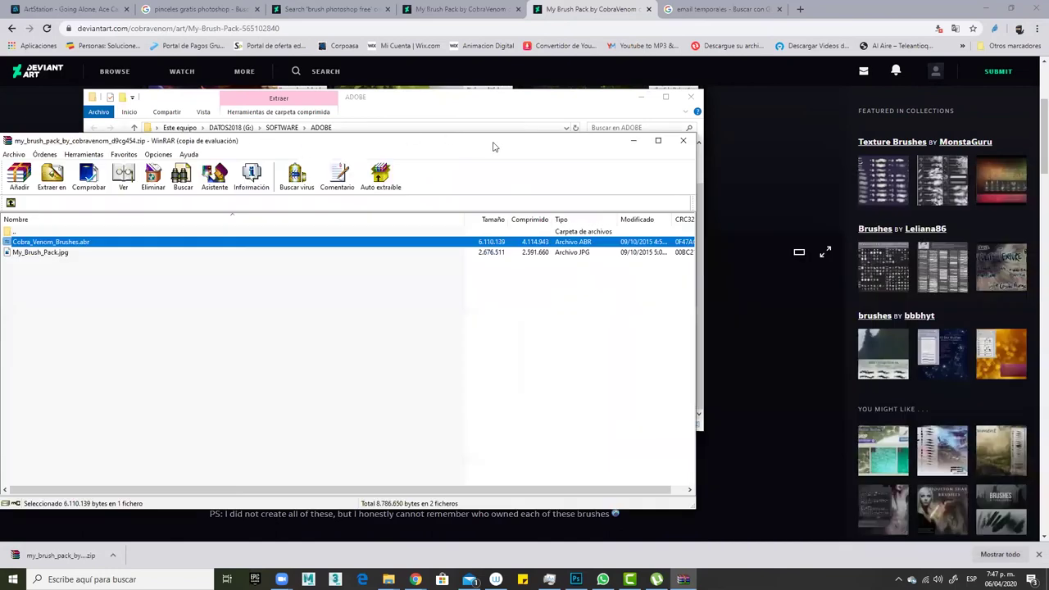
pyautogui.click(690, 141)
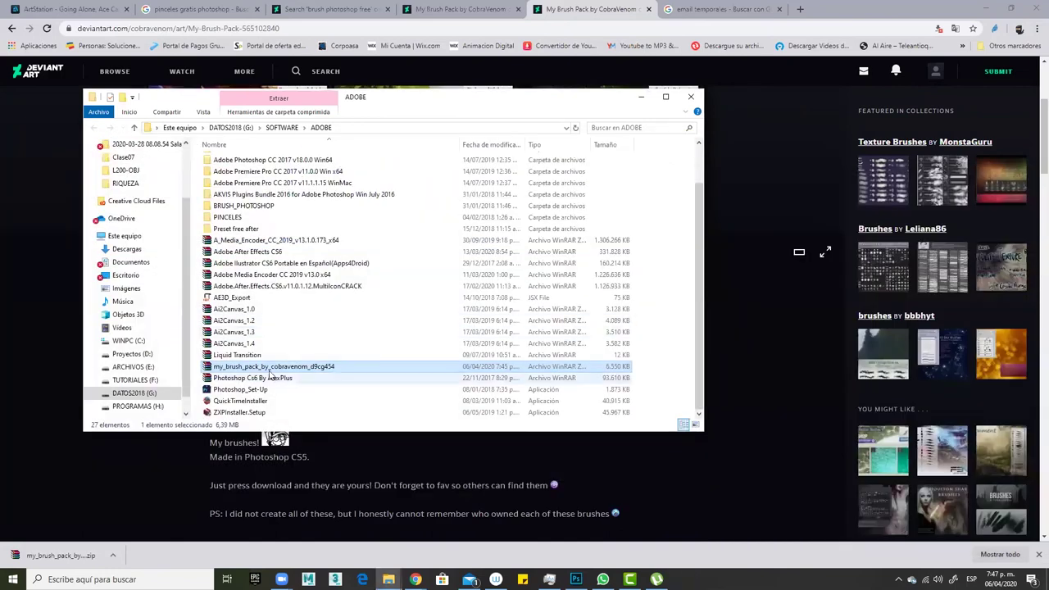
# - Extract the zip into my_brush_pack_by_cobravenom_d9cg454\ and open that folder
pyautogui.rightClick(271, 367)
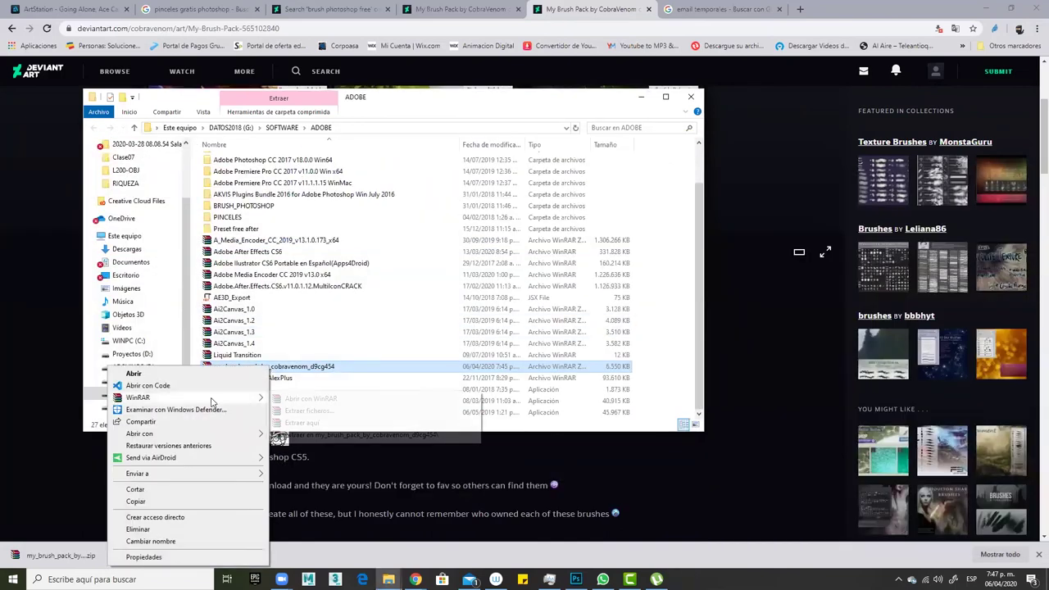
pyautogui.moveTo(138, 398)
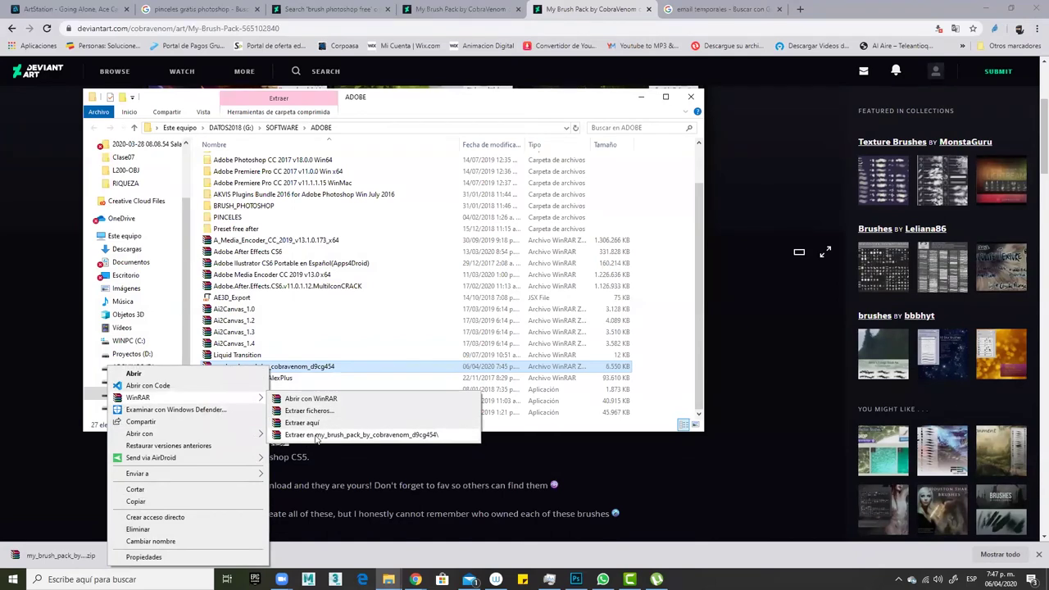
pyautogui.click(352, 435)
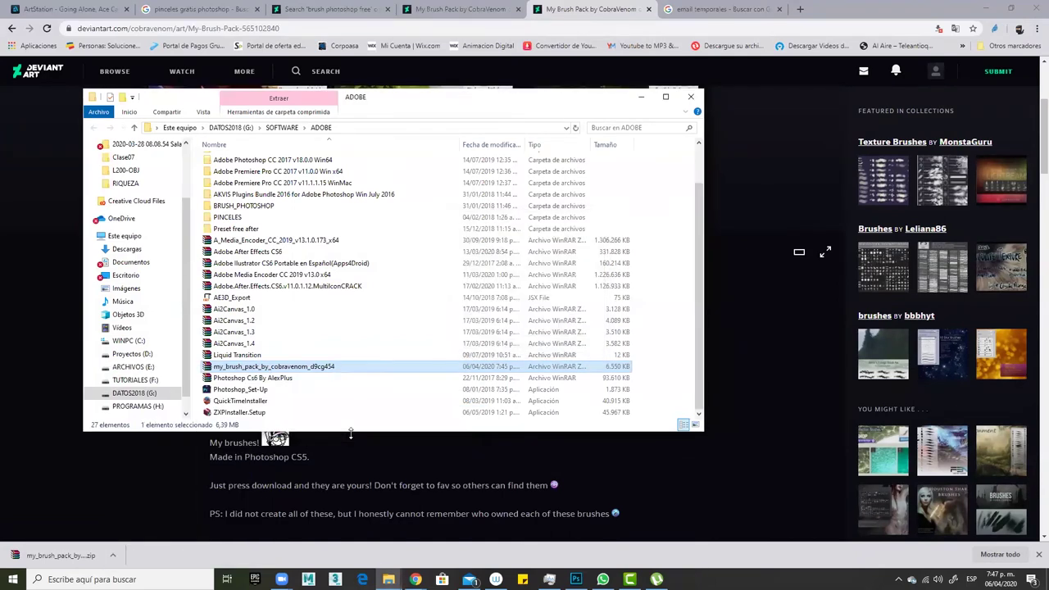
pyautogui.doubleClick(305, 218)
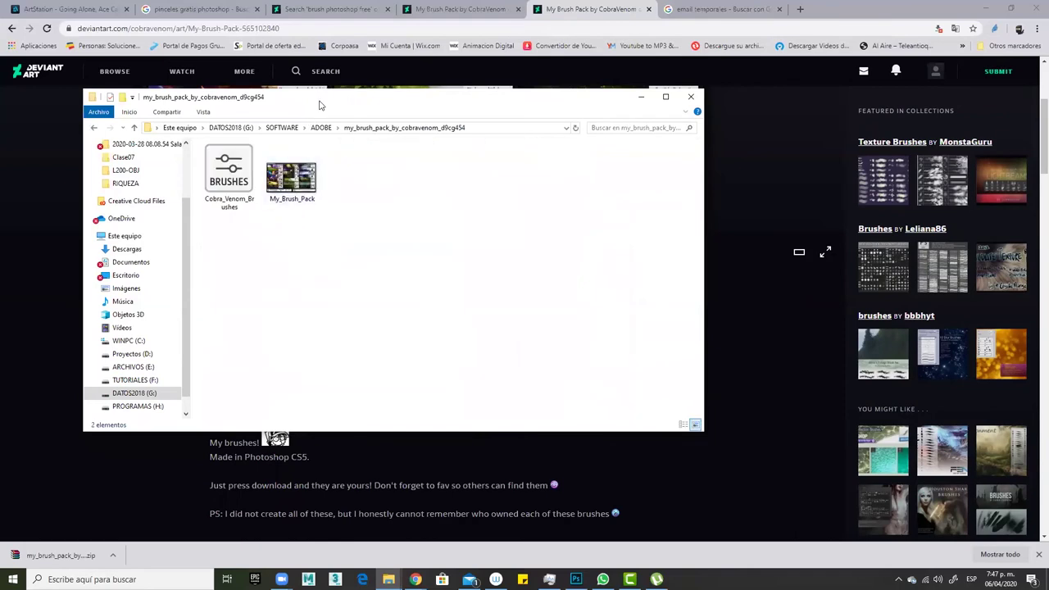
pyautogui.moveTo(410, 97); pyautogui.dragTo(814, 134)
pyautogui.click(627, 221)
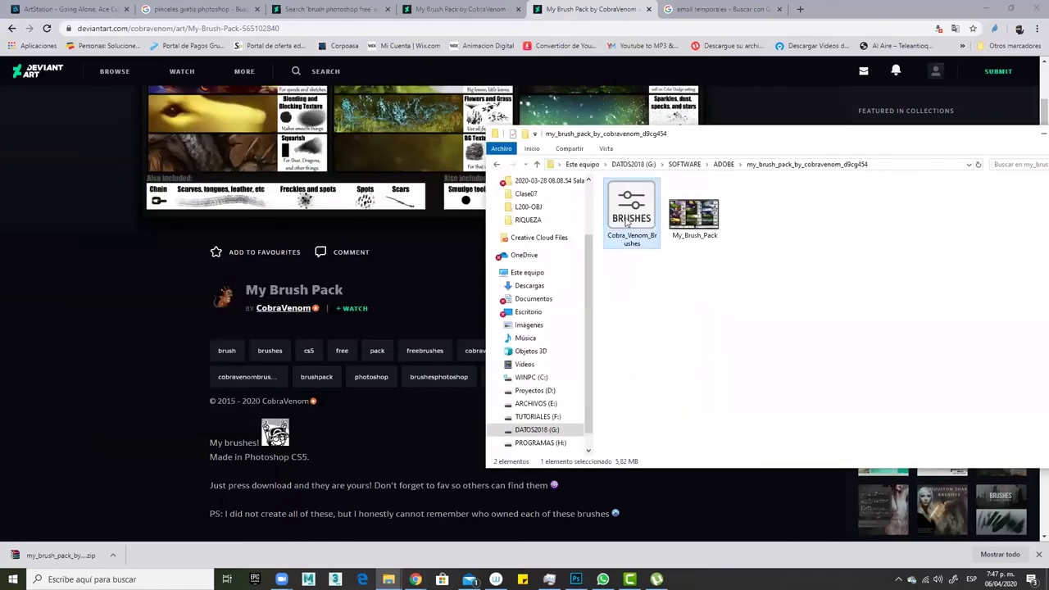
# - Narrow the extracted folder window, move it right, and select Cobra_Venom_Brushes
pyautogui.click(389, 580)
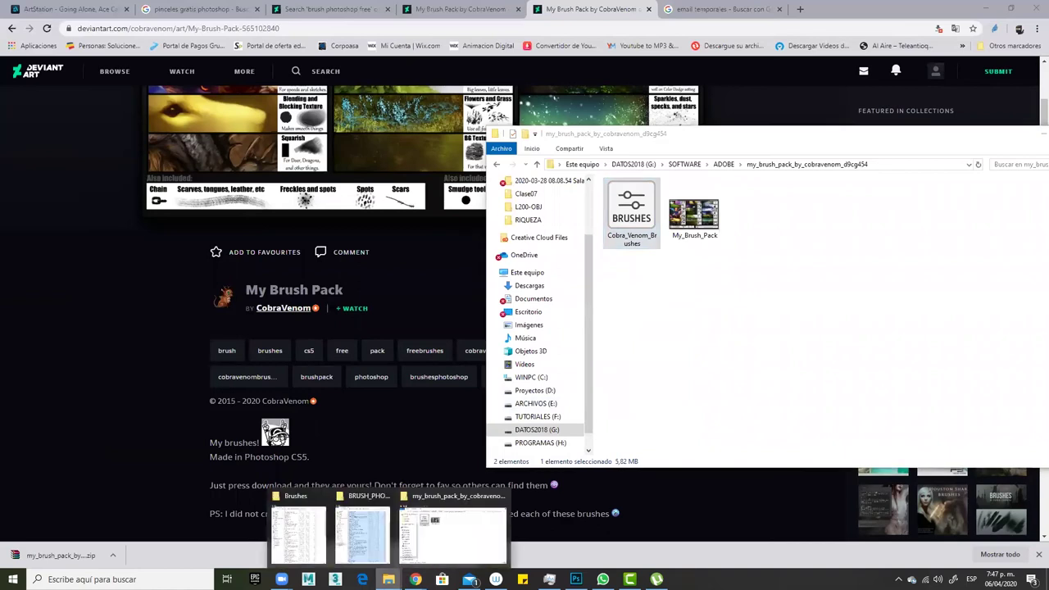
pyautogui.moveTo(362, 529)
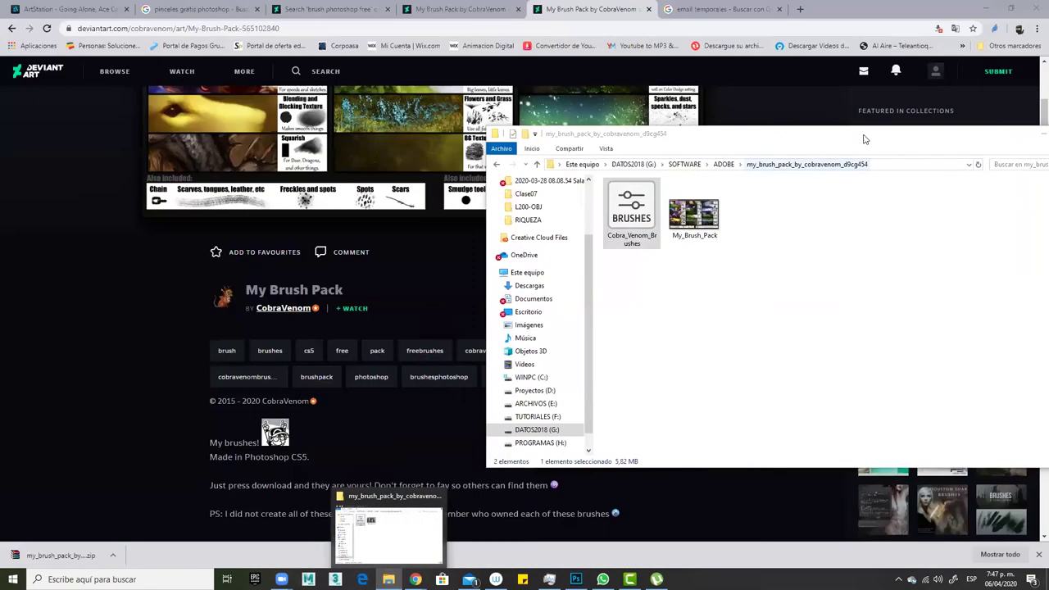
pyautogui.moveTo(863, 140); pyautogui.dragTo(702, 137)
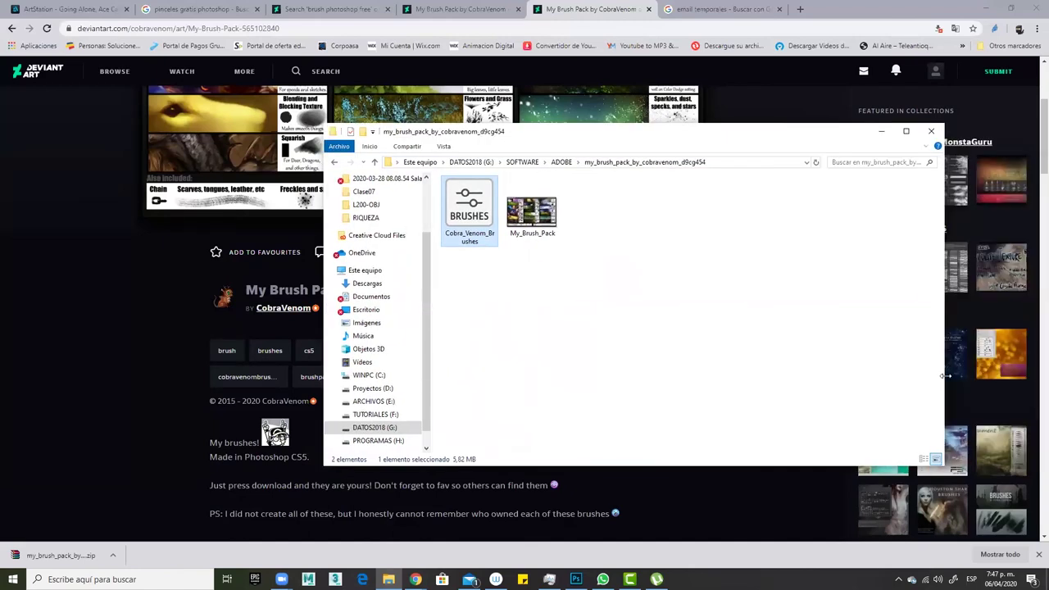
pyautogui.moveTo(944, 375); pyautogui.dragTo(702, 328)
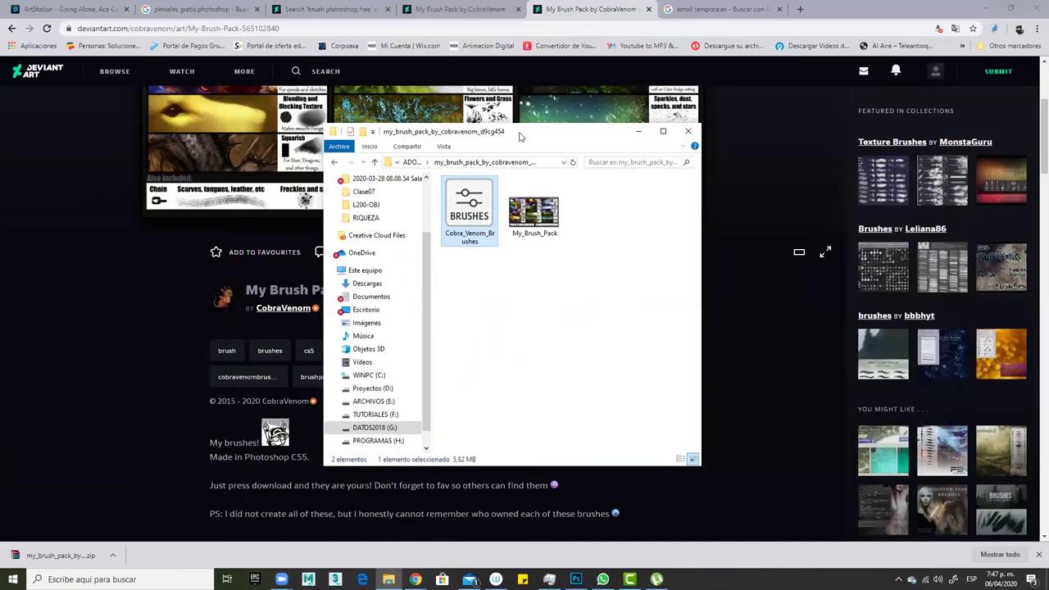
pyautogui.moveTo(519, 137); pyautogui.dragTo(848, 176)
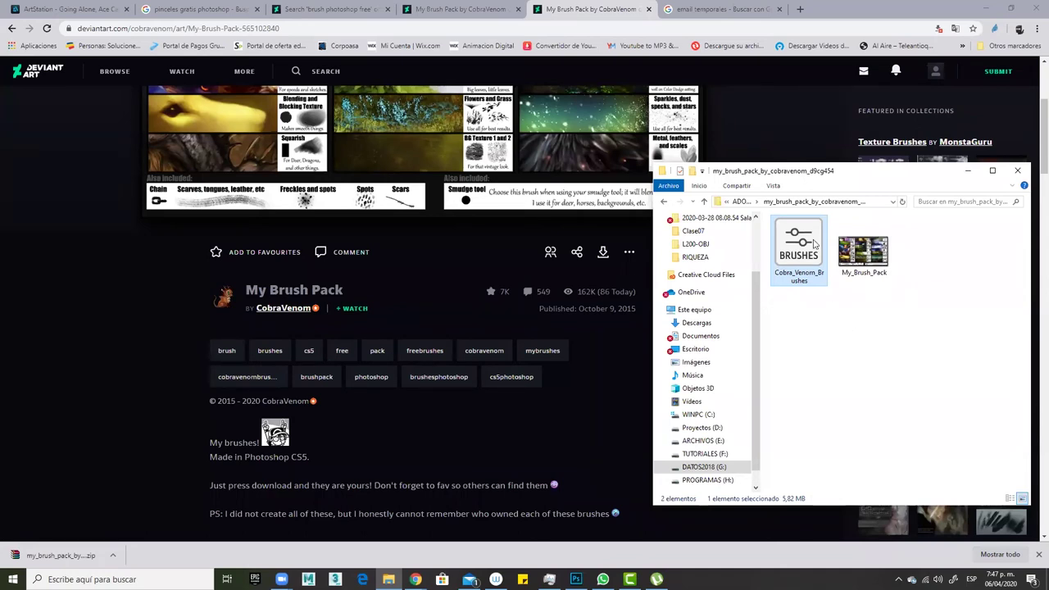
pyautogui.click(810, 314)
pyautogui.click(805, 261)
# - Copy Cobra_Venom_Brushes and open a second, enlarged File Explorer window on the left
pyautogui.rightClick(804, 259)
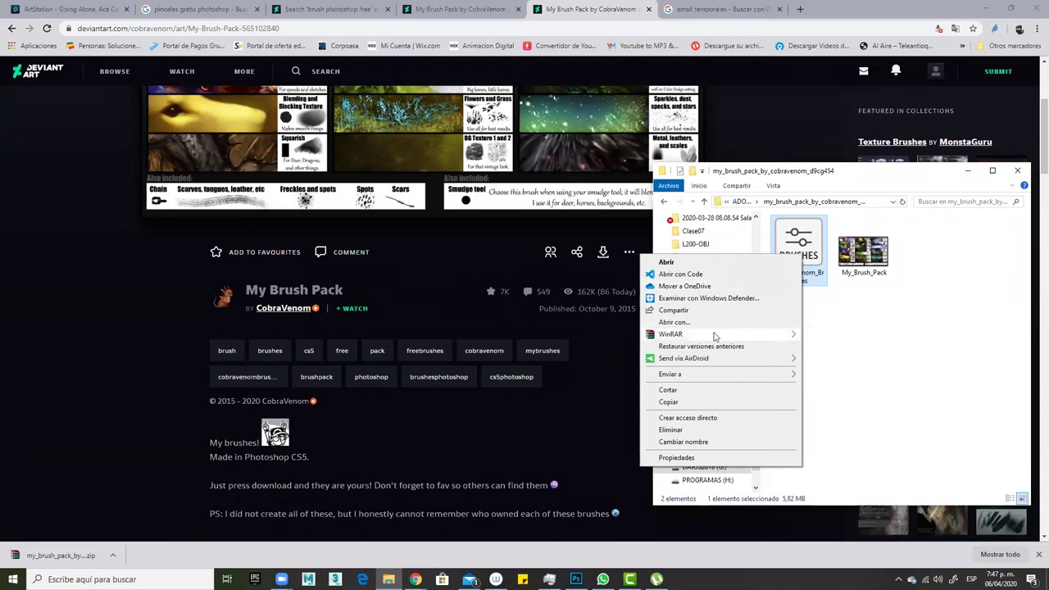
pyautogui.click(687, 402)
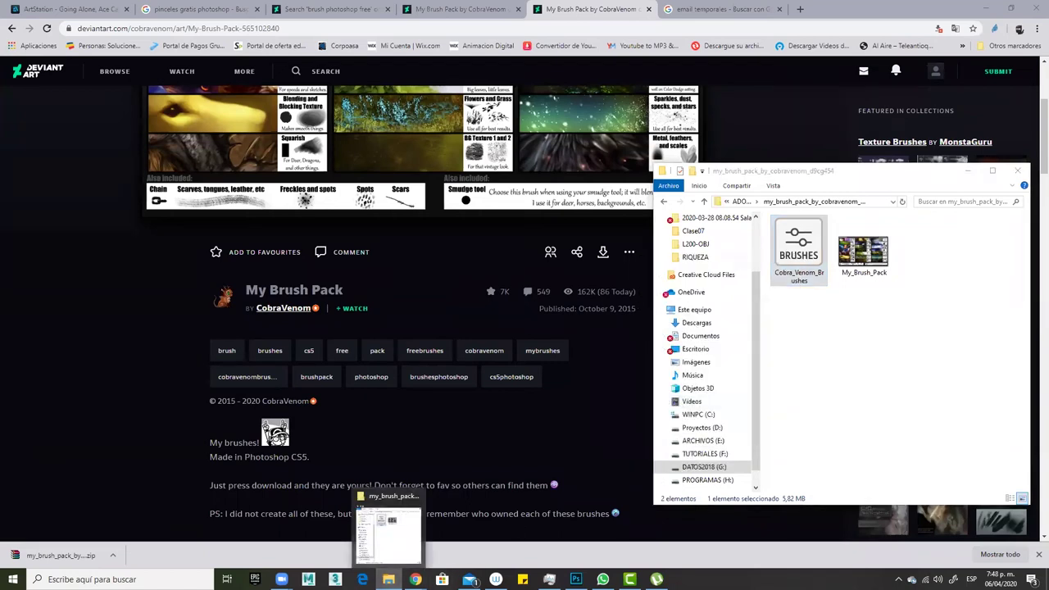
pyautogui.middleClick(389, 579)
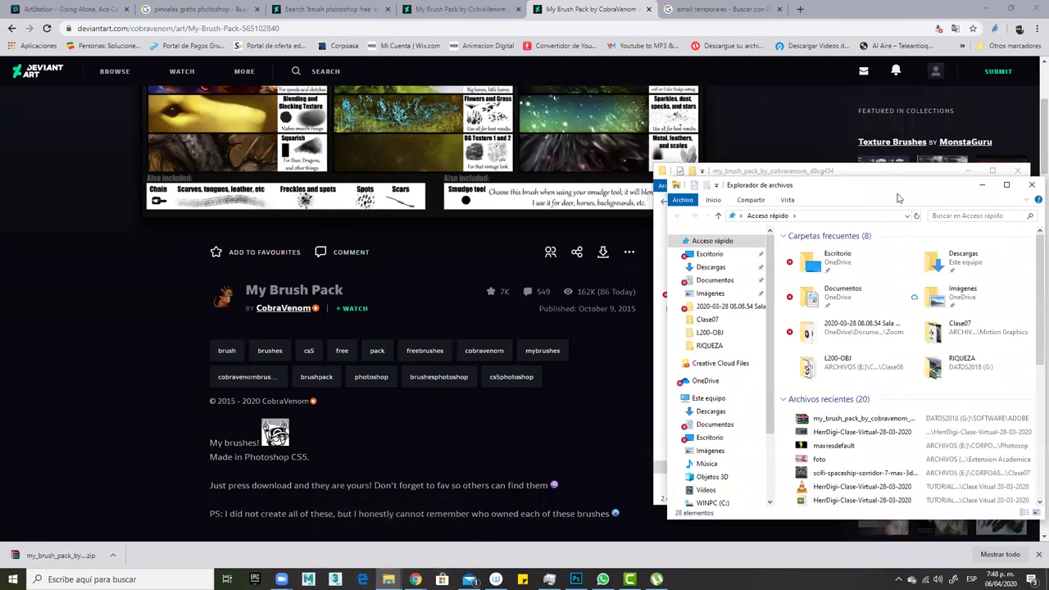
pyautogui.moveTo(886, 194); pyautogui.dragTo(324, 150)
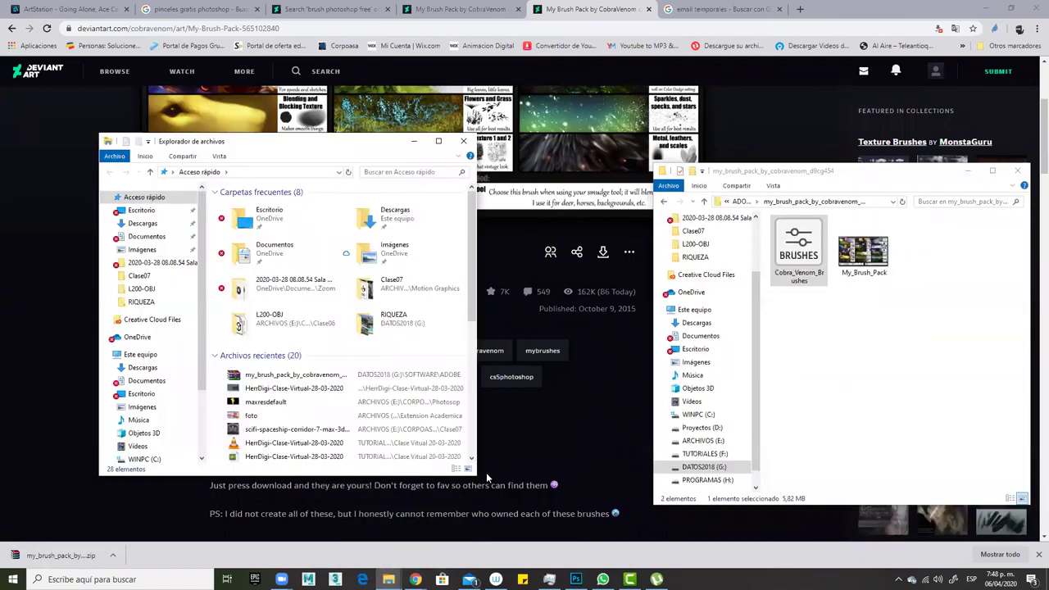
pyautogui.moveTo(474, 476); pyautogui.dragTo(487, 486)
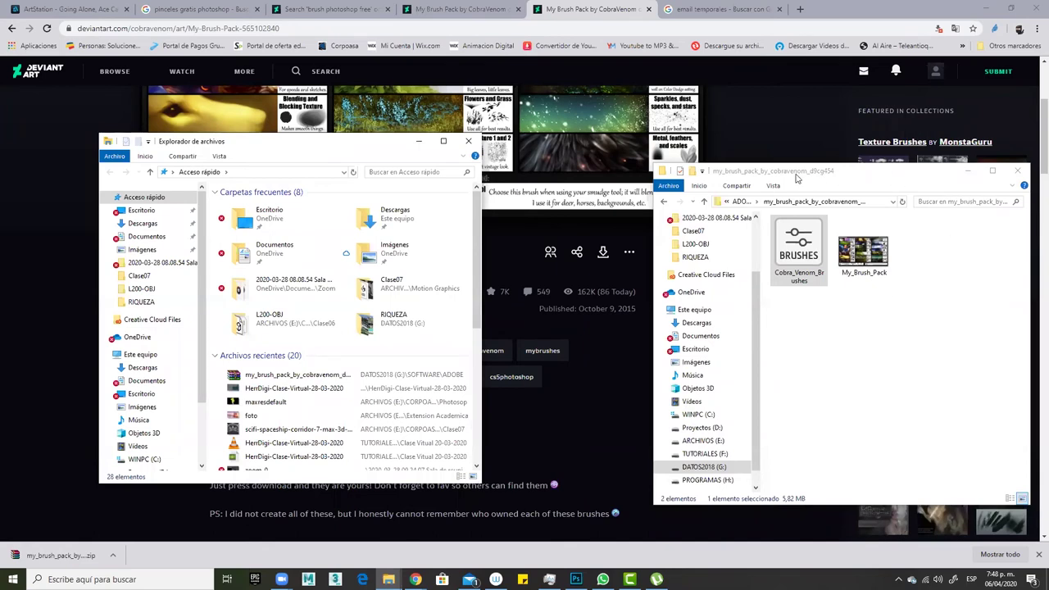
# - Snap the Quick access window to the left half and the brush pack window to the right
pyautogui.moveTo(797, 178); pyautogui.dragTo(667, 143)
pyautogui.moveTo(347, 146); pyautogui.dragTo(366, 146)
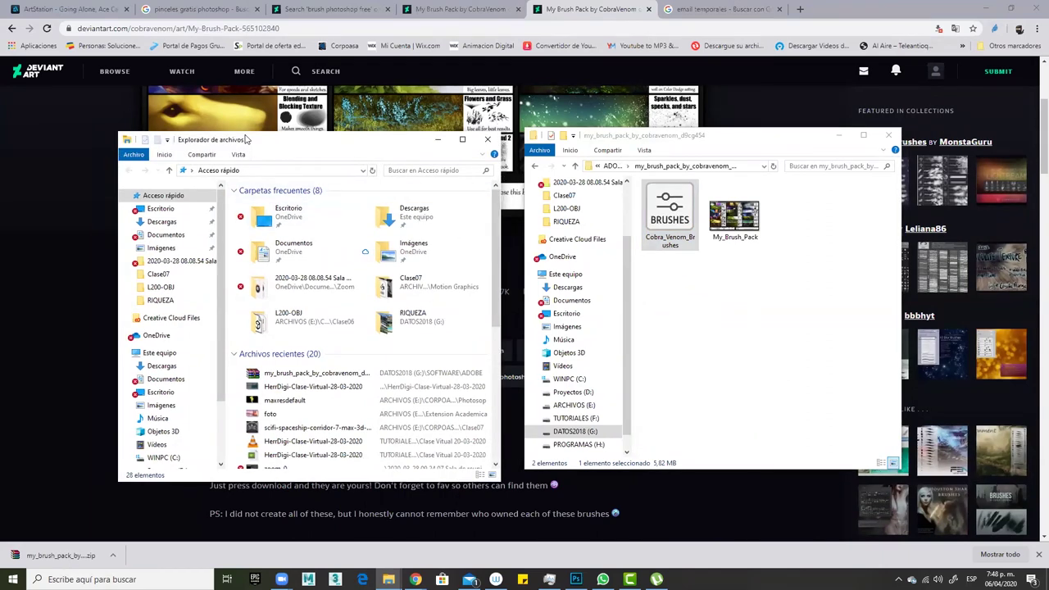
pyautogui.moveTo(246, 140); pyautogui.dragTo(202, 129)
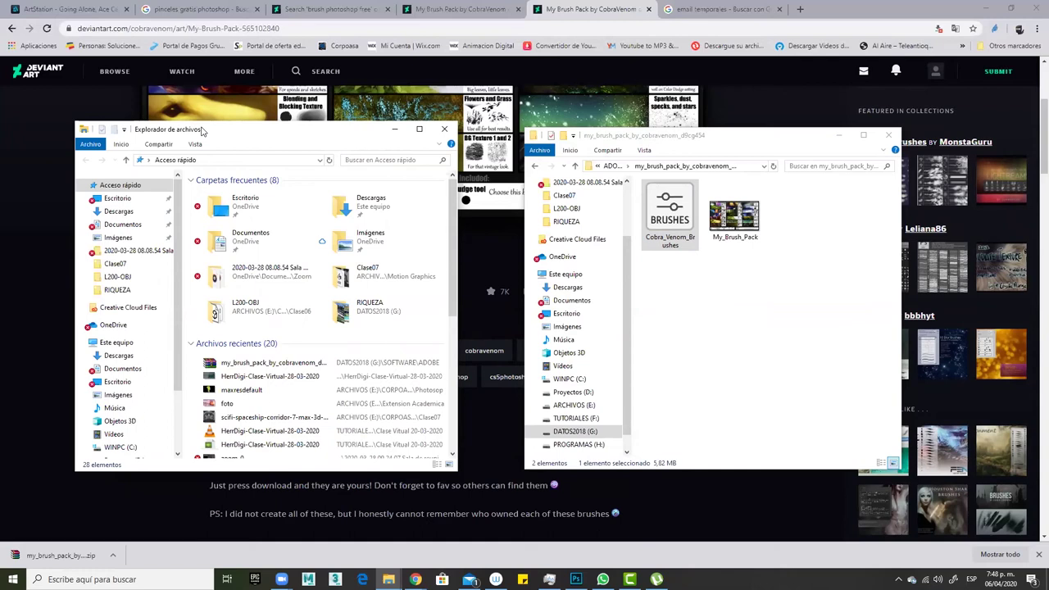
pyautogui.press('super+Left')
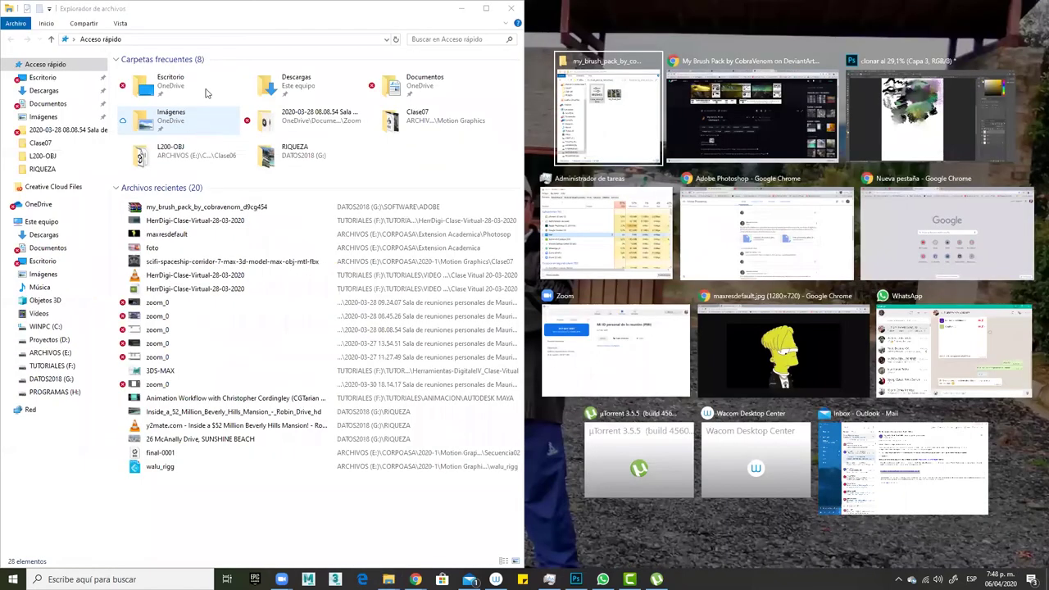
pyautogui.moveTo(608, 108)
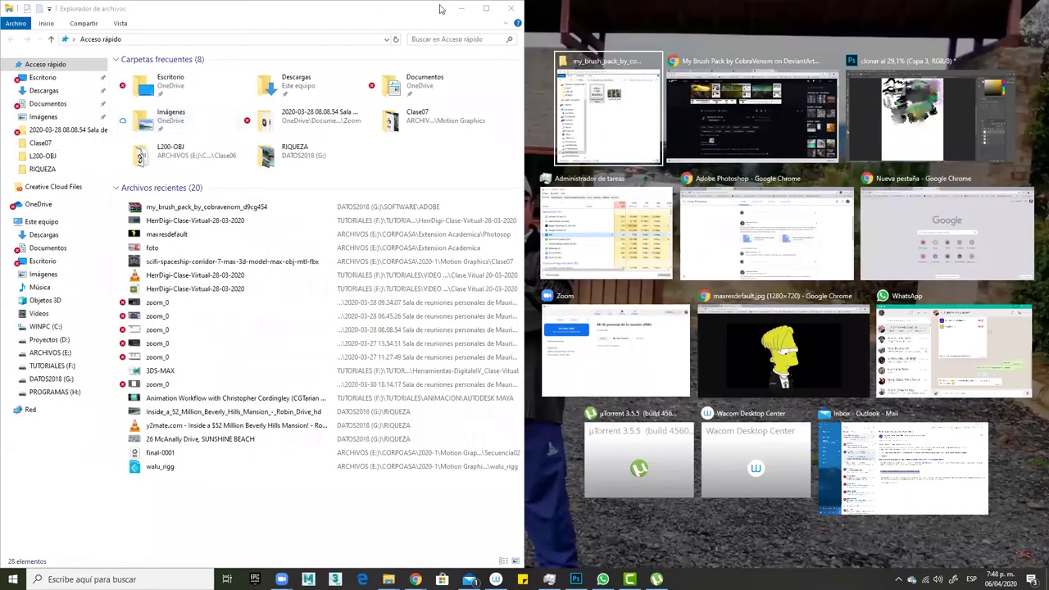
pyautogui.click(620, 123)
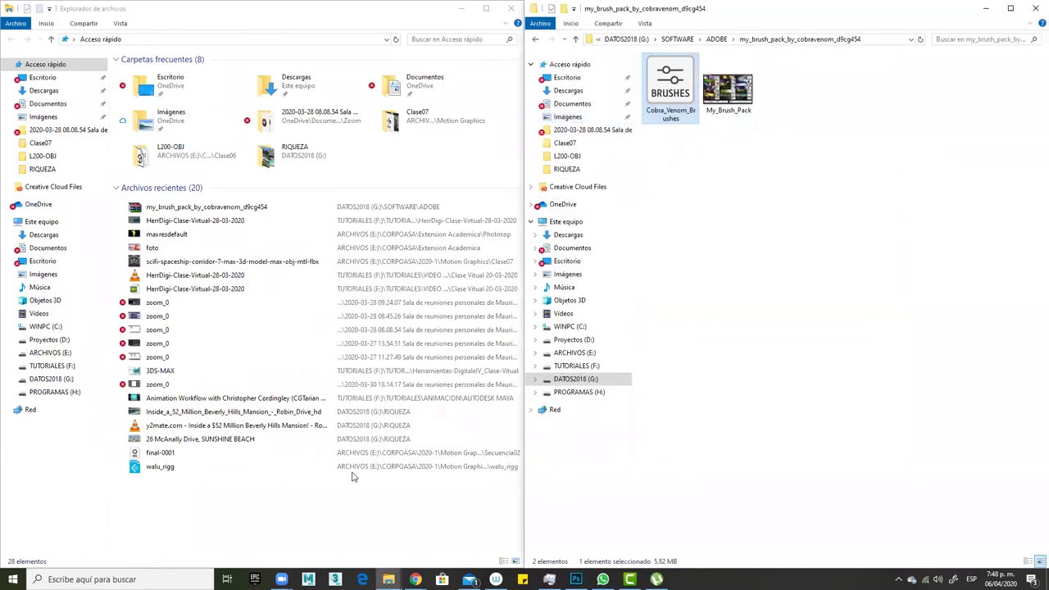
pyautogui.click(266, 536)
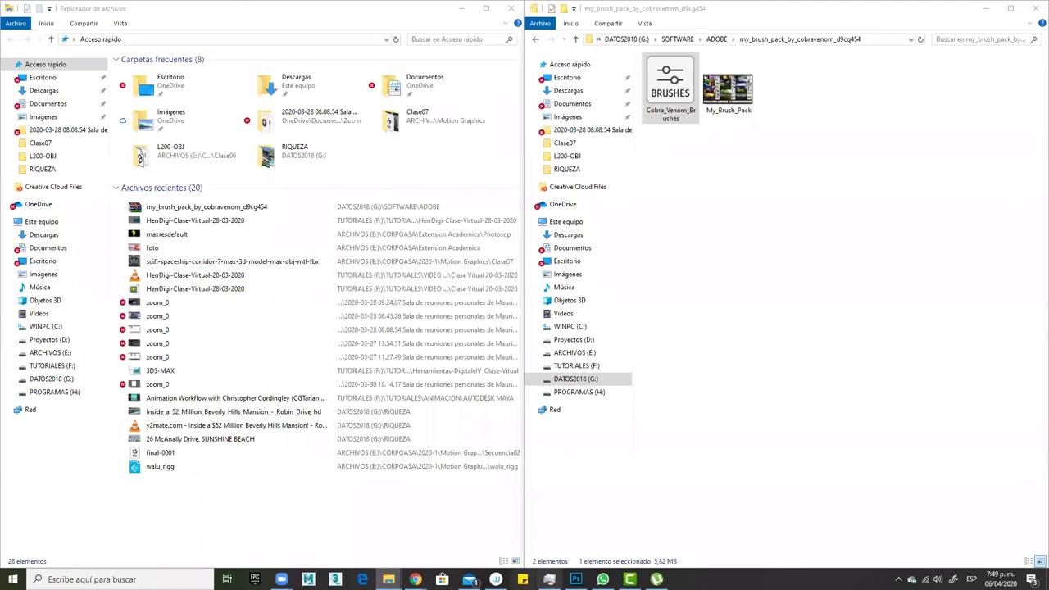
# - Browse C: to Archivos de programa > Adobe > Adobe Photoshop CC 2019 > Presets > Brushes
pyautogui.click(44, 328)
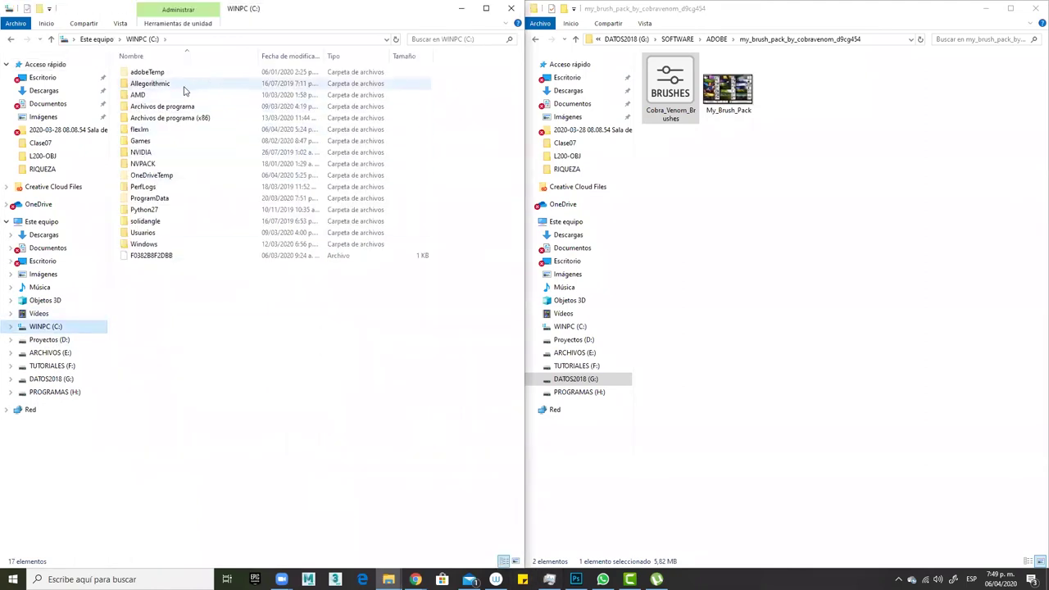
pyautogui.doubleClick(156, 109)
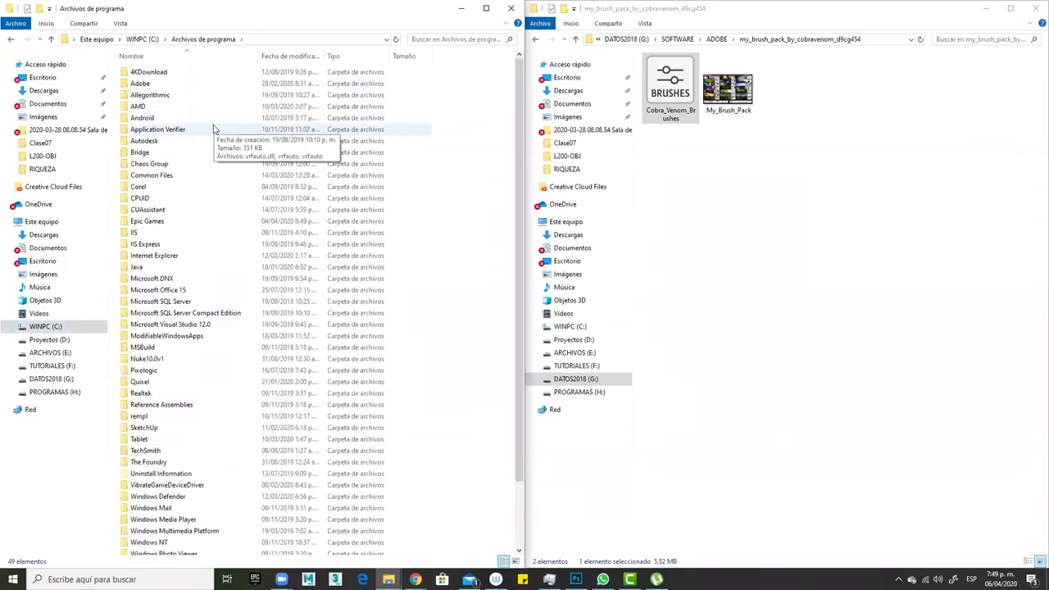
pyautogui.doubleClick(141, 84)
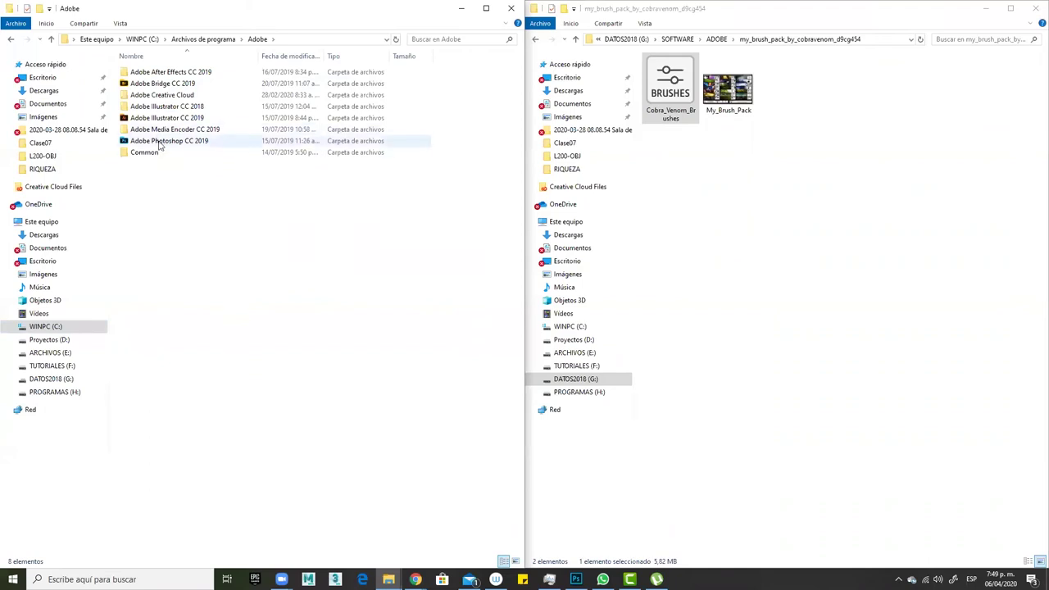
pyautogui.doubleClick(162, 143)
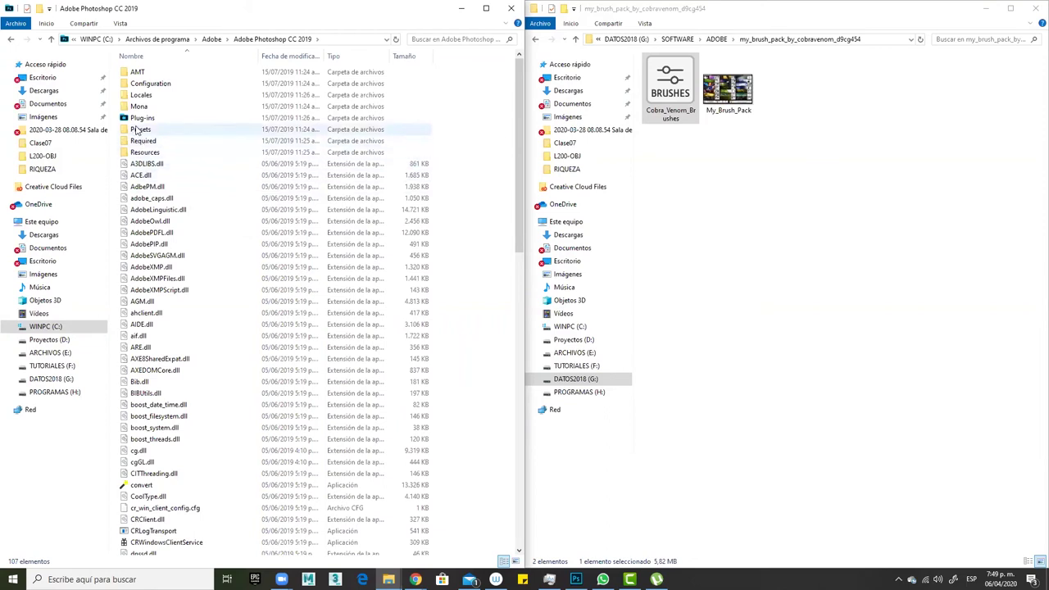
pyautogui.doubleClick(141, 131)
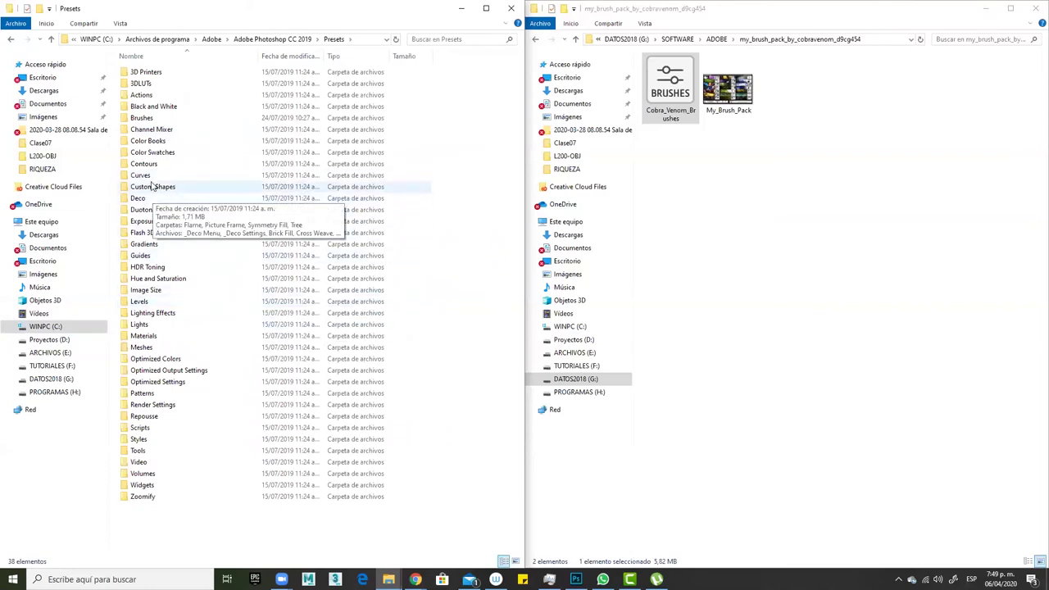
pyautogui.click(156, 119)
pyautogui.doubleClick(155, 119)
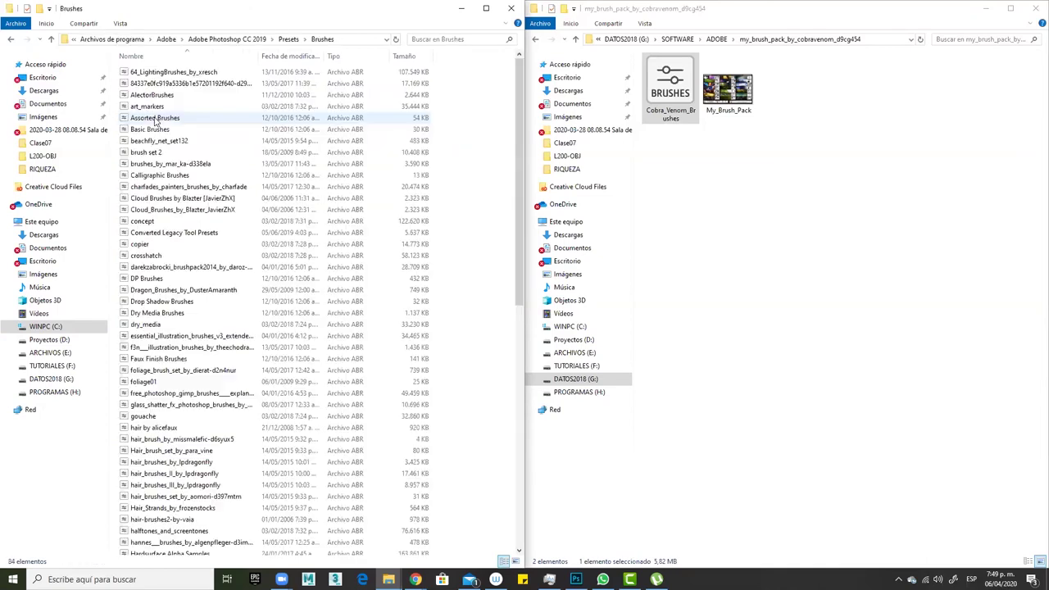
# - Copy the Cobra_Venom_Brushes file from the brush pack window
pyautogui.click(652, 103)
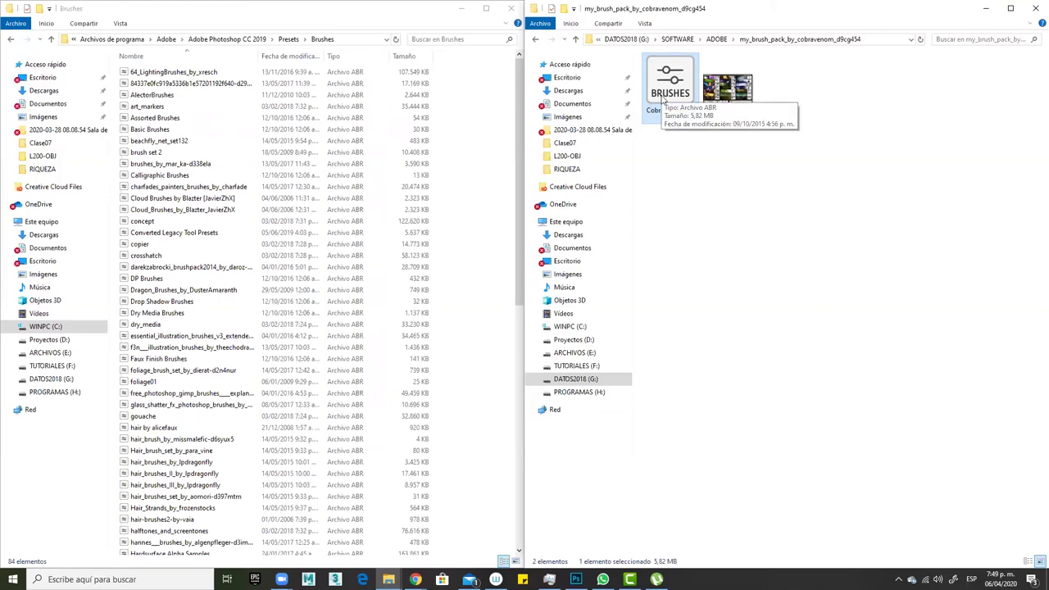
pyautogui.rightClick(664, 98)
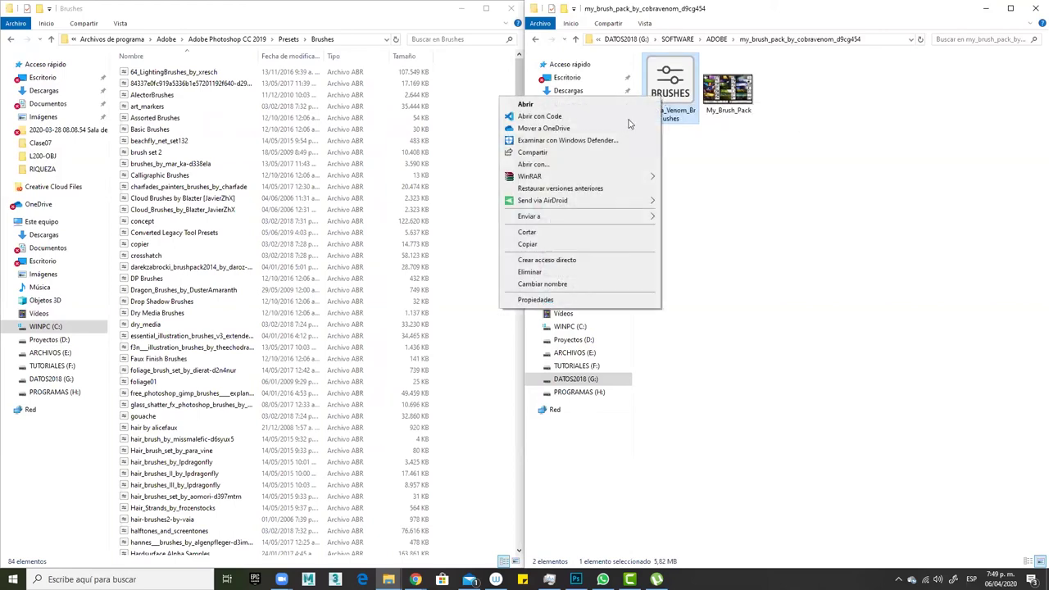
pyautogui.click(550, 244)
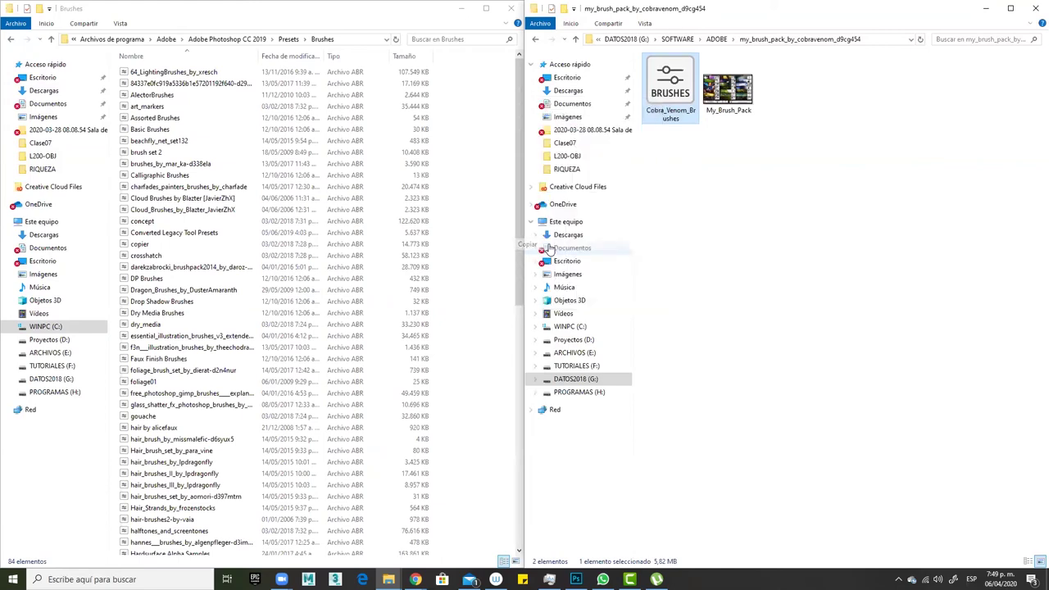
# - Paste it into the Brushes presets folder via Inicio > Pegar, granting administrator permission
pyautogui.click(203, 212)
pyautogui.rightClick(203, 214)
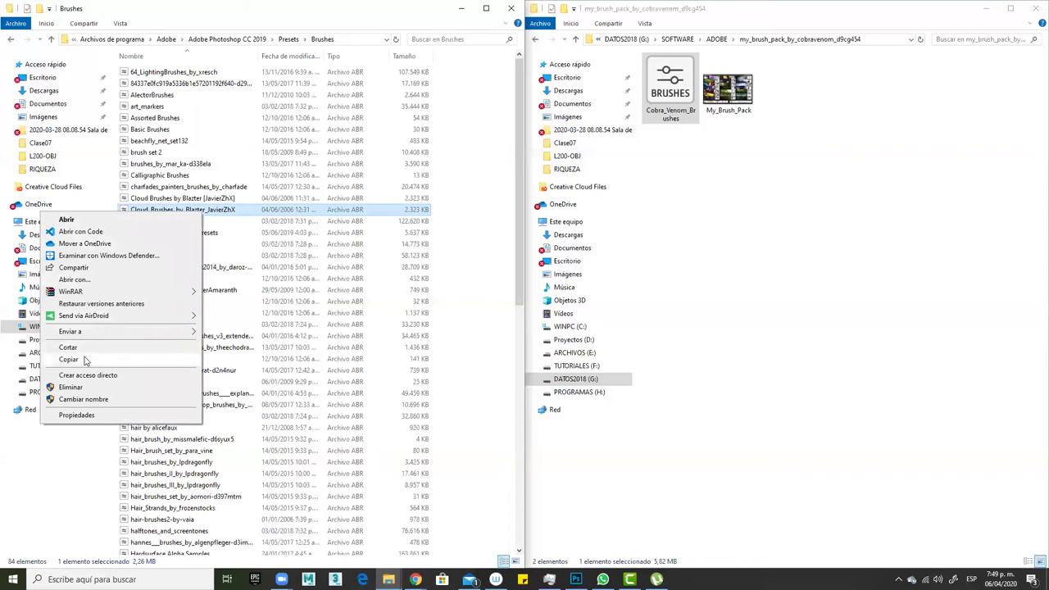
pyautogui.click(469, 254)
pyautogui.rightClick(455, 236)
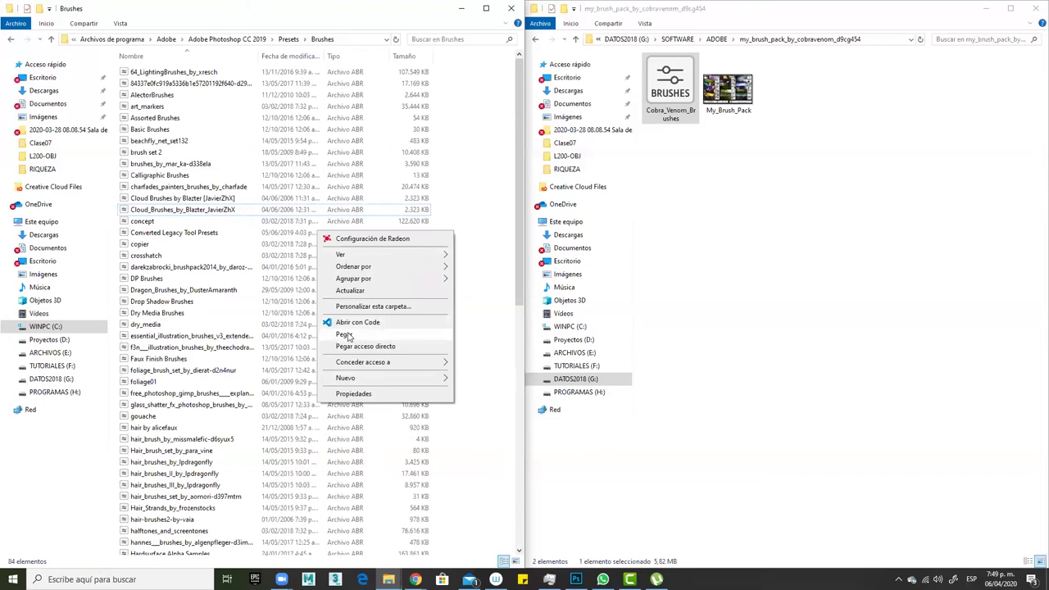
pyautogui.click(47, 24)
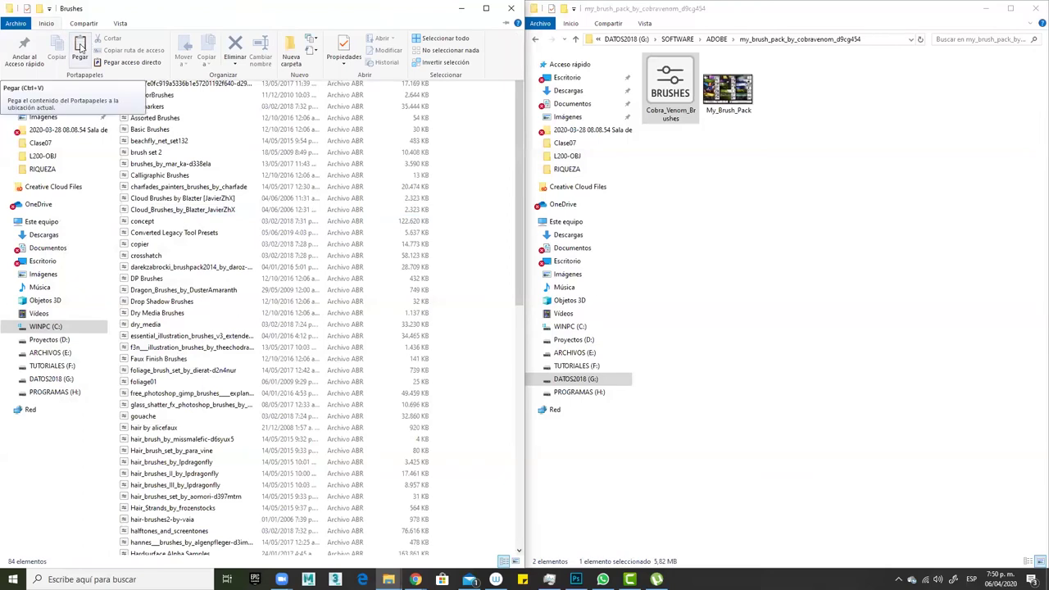
pyautogui.click(80, 47)
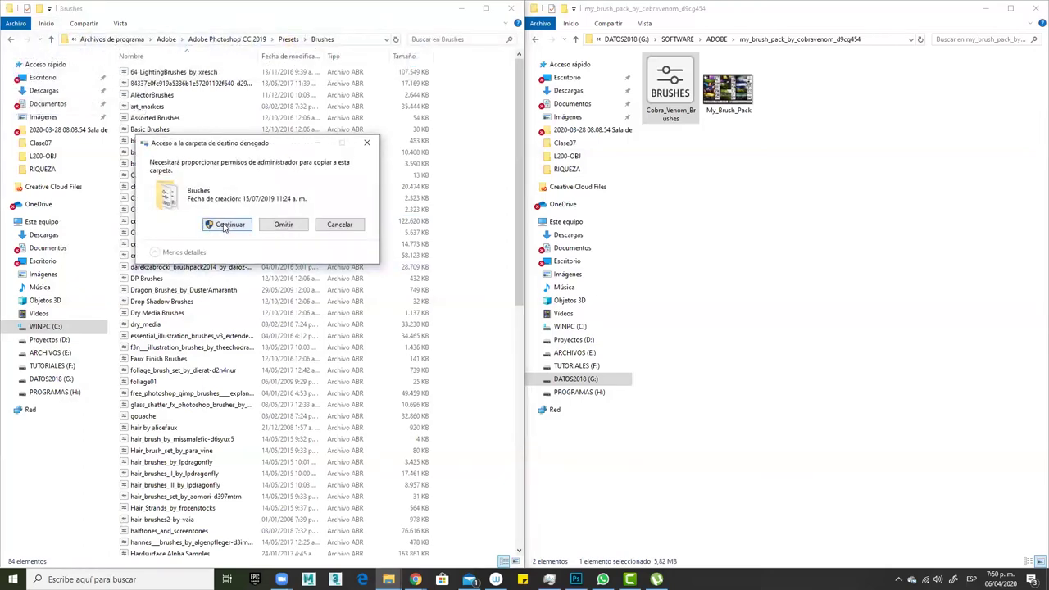
pyautogui.click(225, 226)
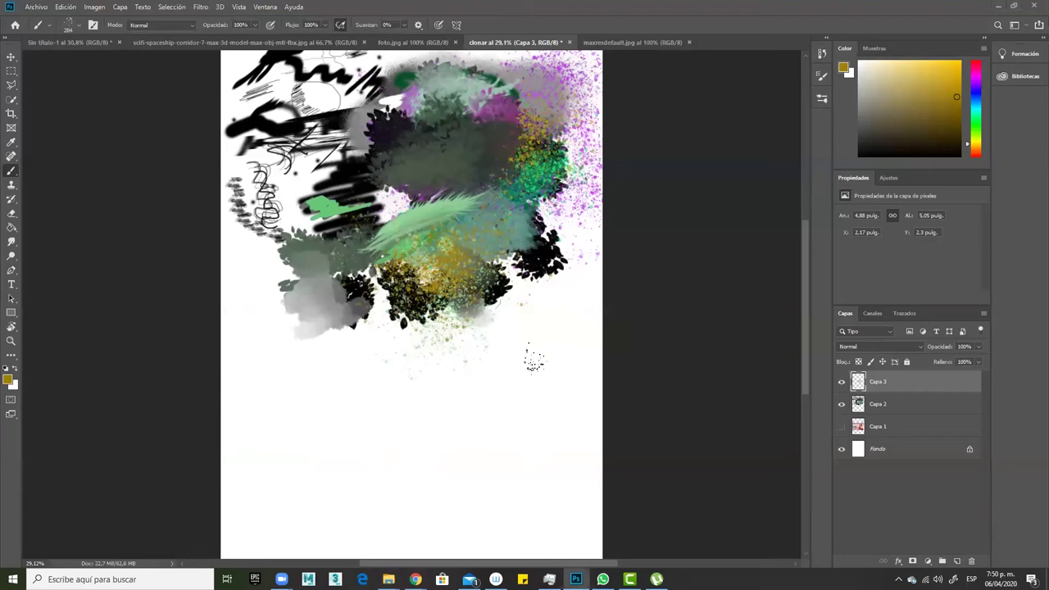
# - Open the Pinceles (Brushes) panel from the right-hand dock
pyautogui.click(822, 99)
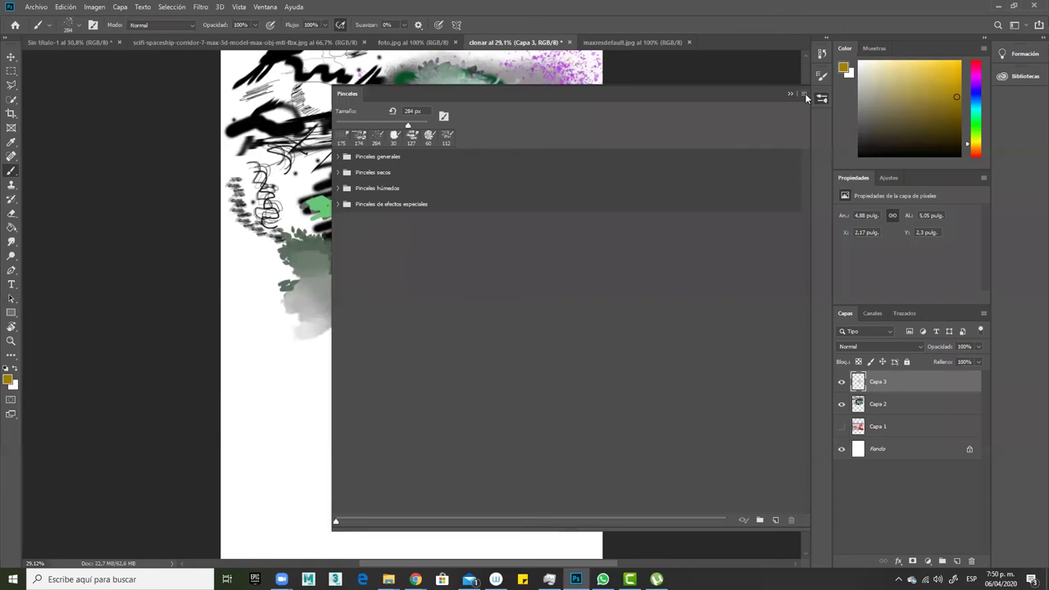
pyautogui.click(804, 94)
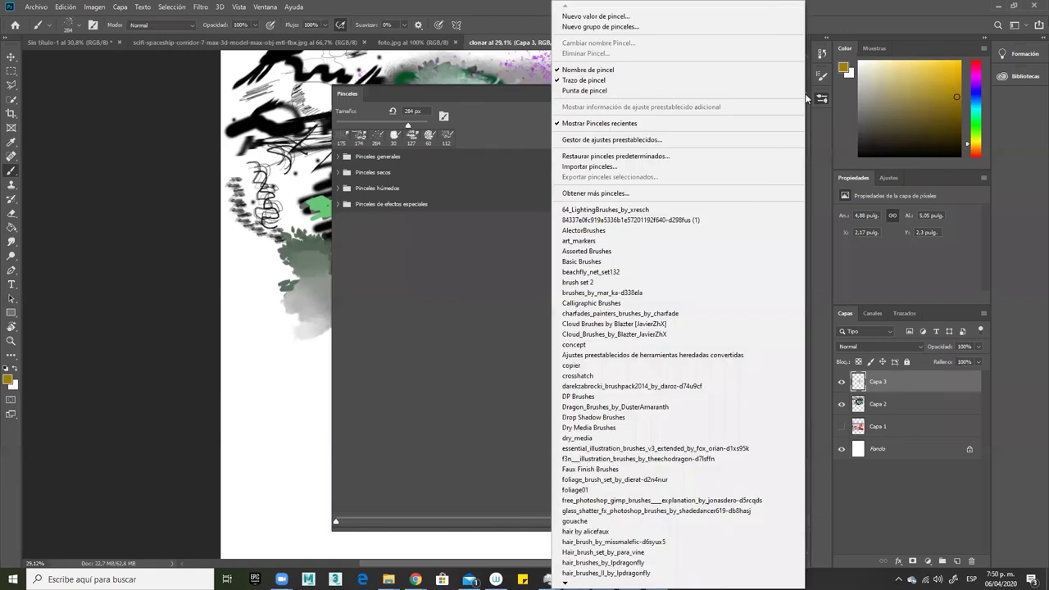
pyautogui.click(581, 517)
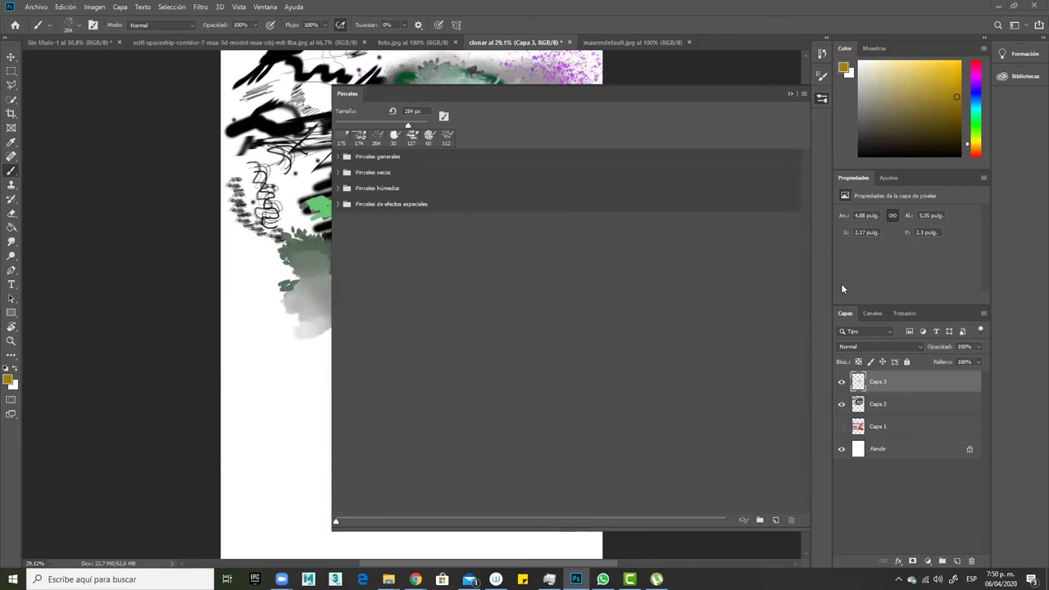
pyautogui.click(805, 95)
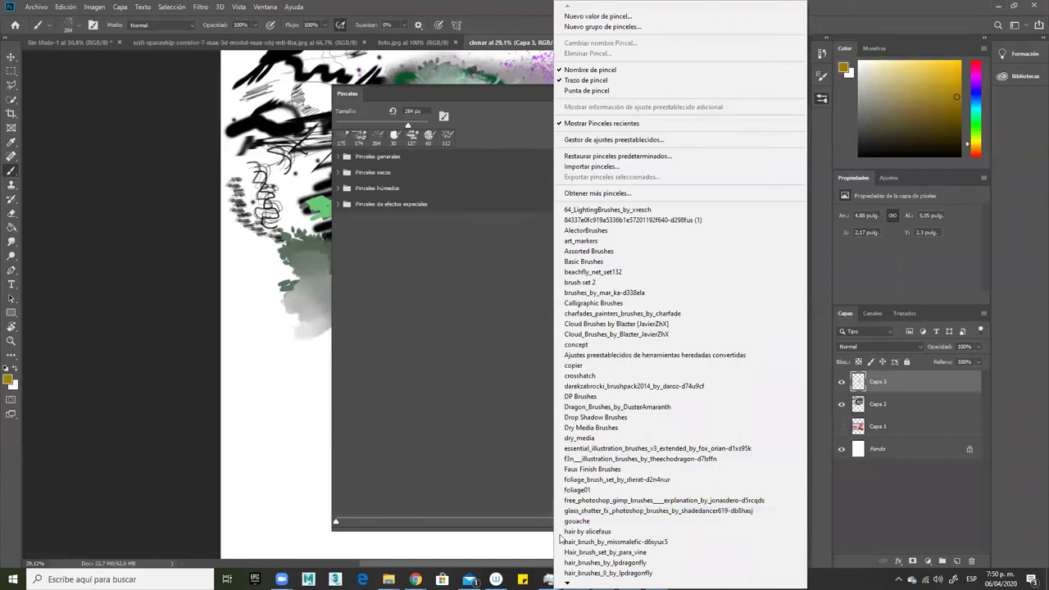
pyautogui.click(388, 580)
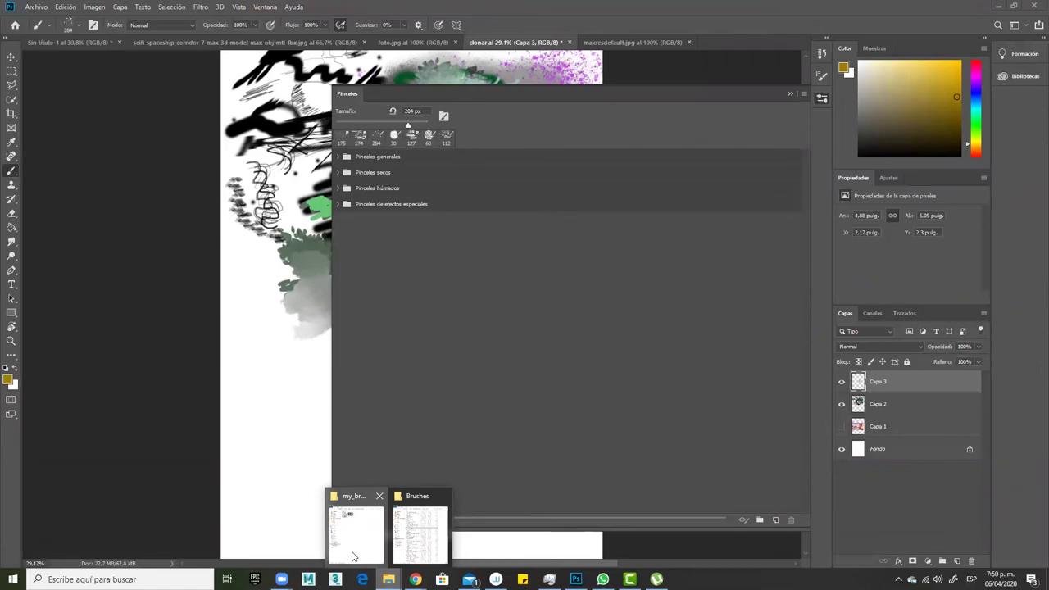
# - Back in Photoshop, browse the brush set list again, then collapse the Pinceles panel
pyautogui.click(353, 556)
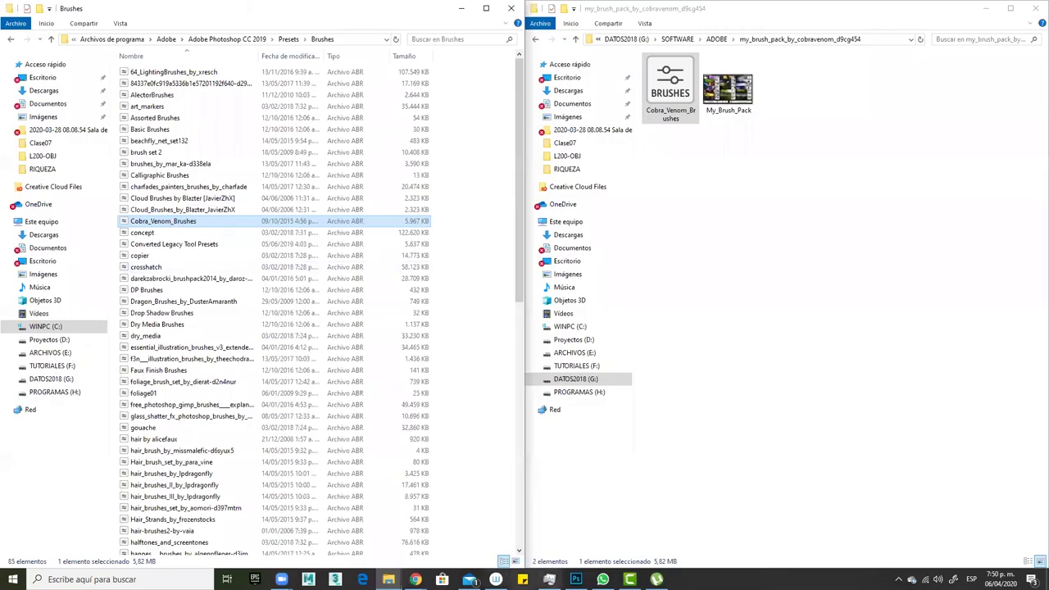
pyautogui.hotkey('alt', 'Tab')
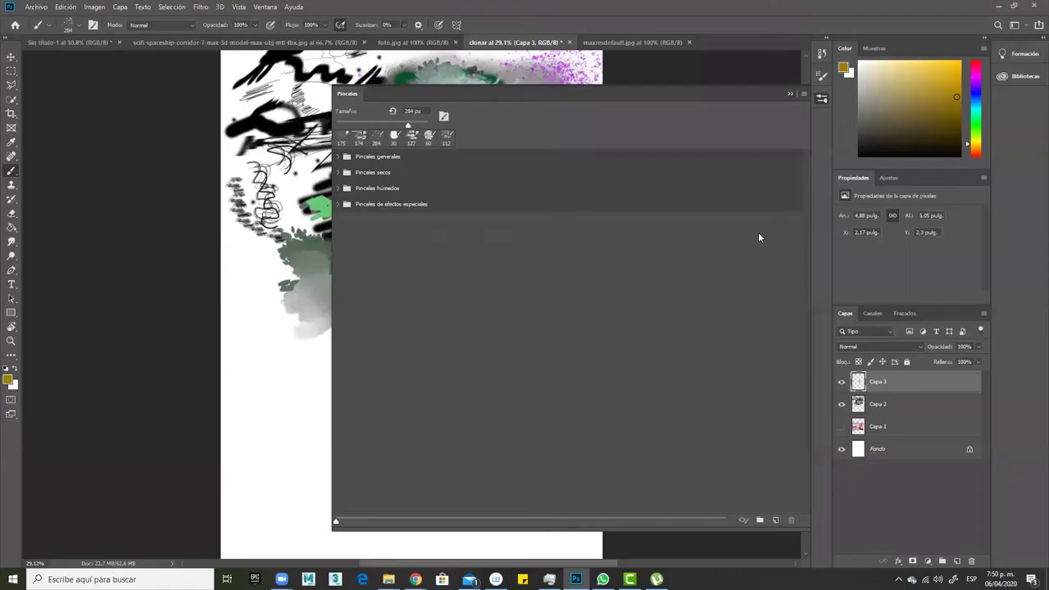
pyautogui.click(803, 93)
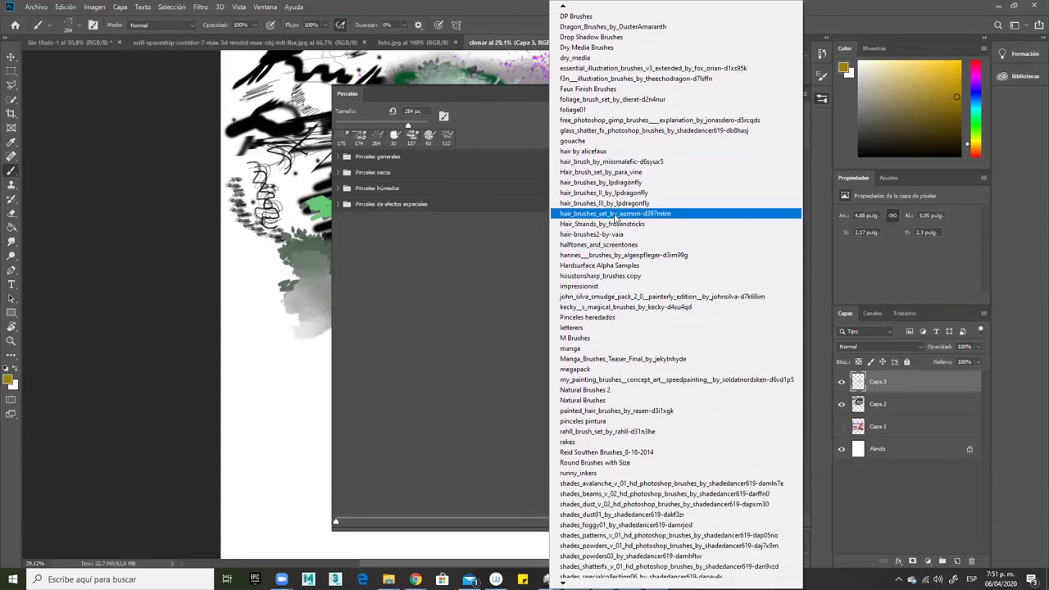
pyautogui.click(493, 261)
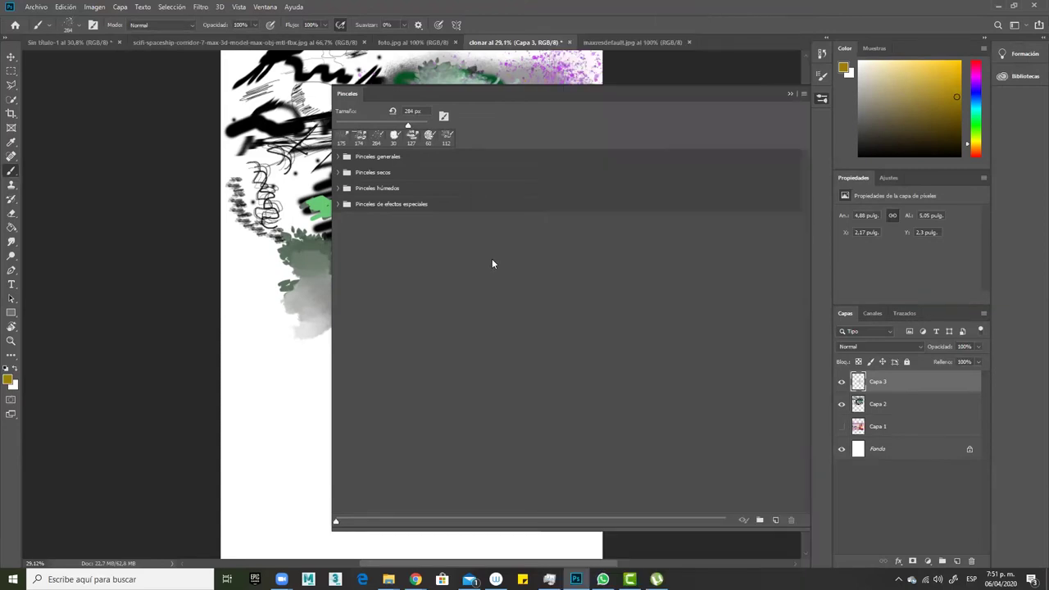
pyautogui.click(791, 94)
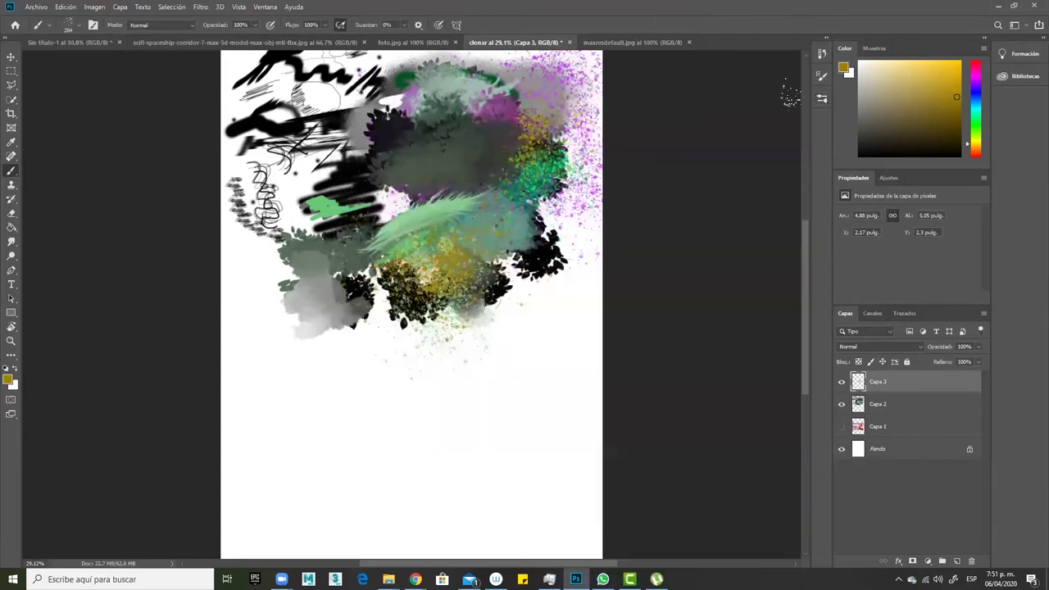
# - Quit without saving the clonar and untitled documents, then relaunch Photoshop CC 2019
pyautogui.click(1035, 7)
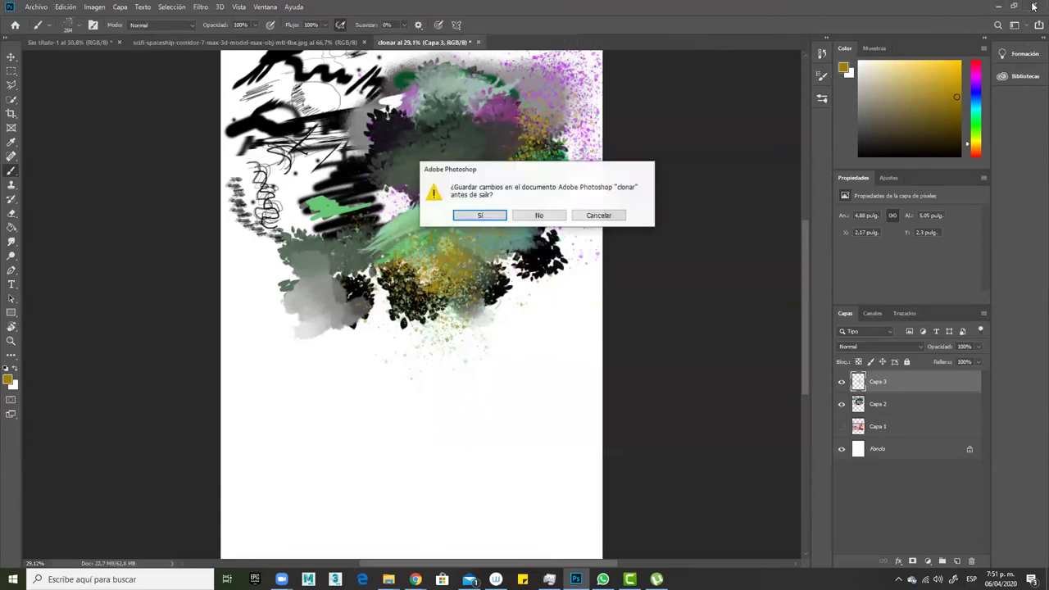
pyautogui.click(549, 215)
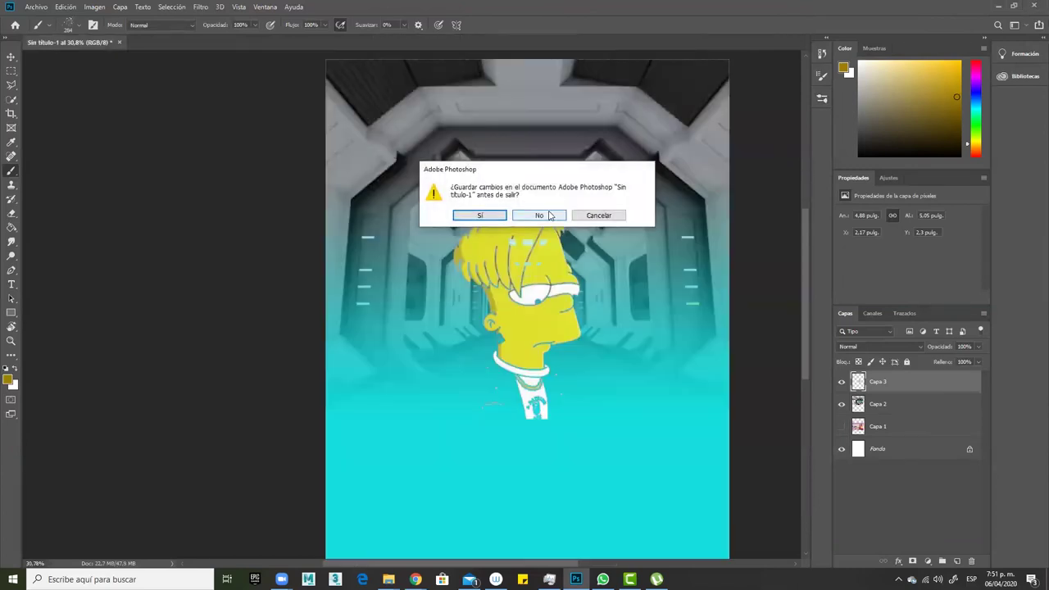
pyautogui.click(548, 215)
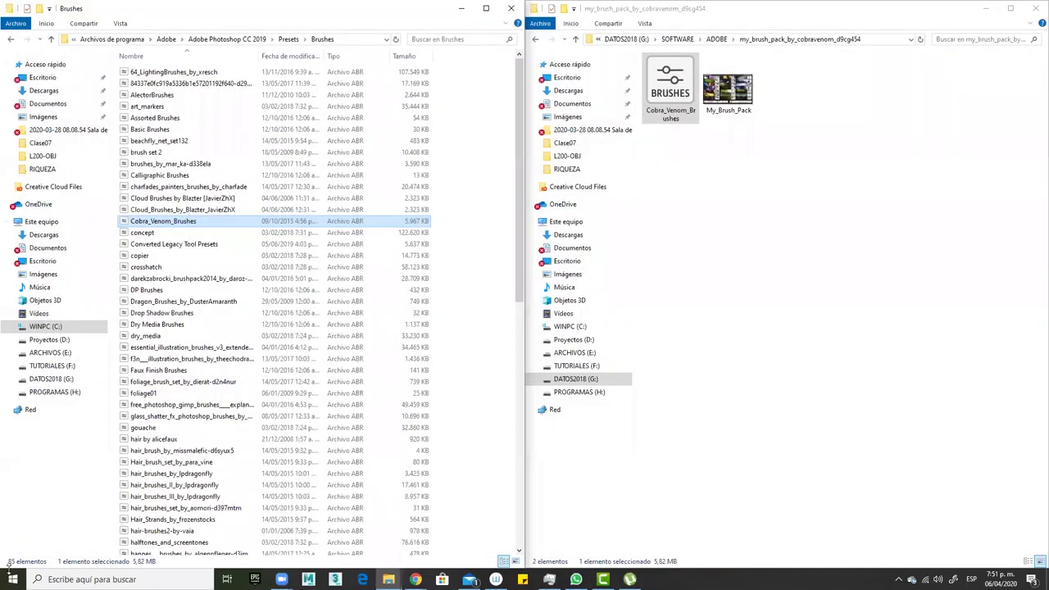
pyautogui.click(13, 580)
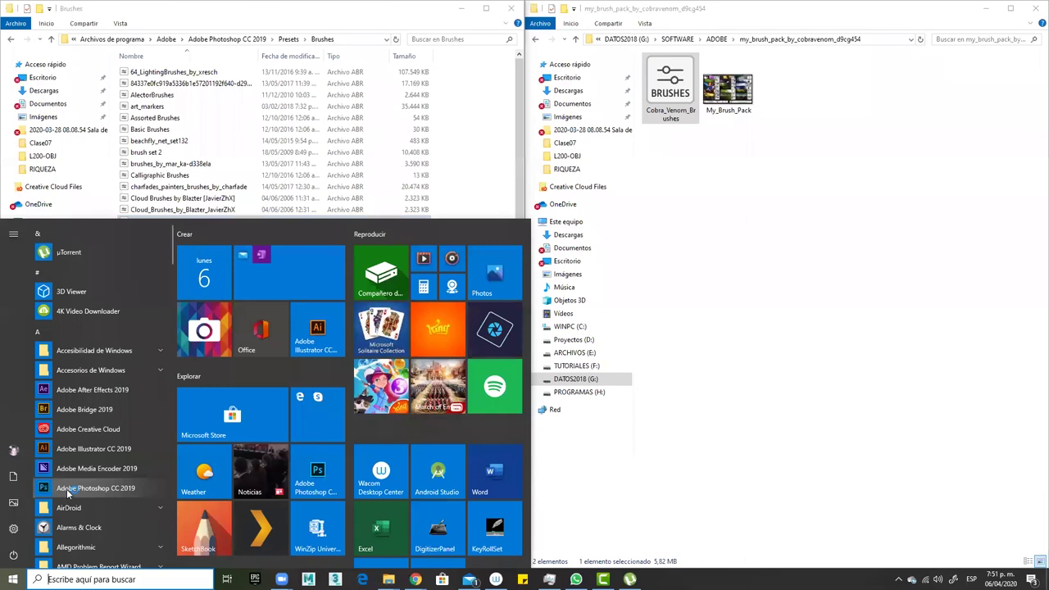
pyautogui.click(68, 490)
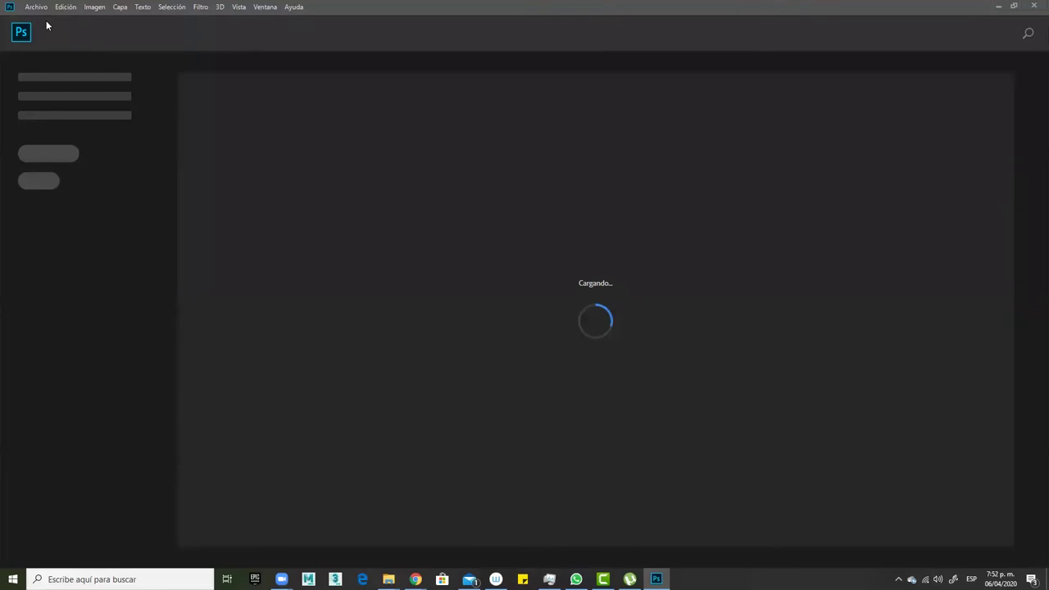
# - Create a landscape Carta print document in centimetres, 27,94 × 20,32 cm at 300 ppi
pyautogui.hotkey('ctrl', 'n')
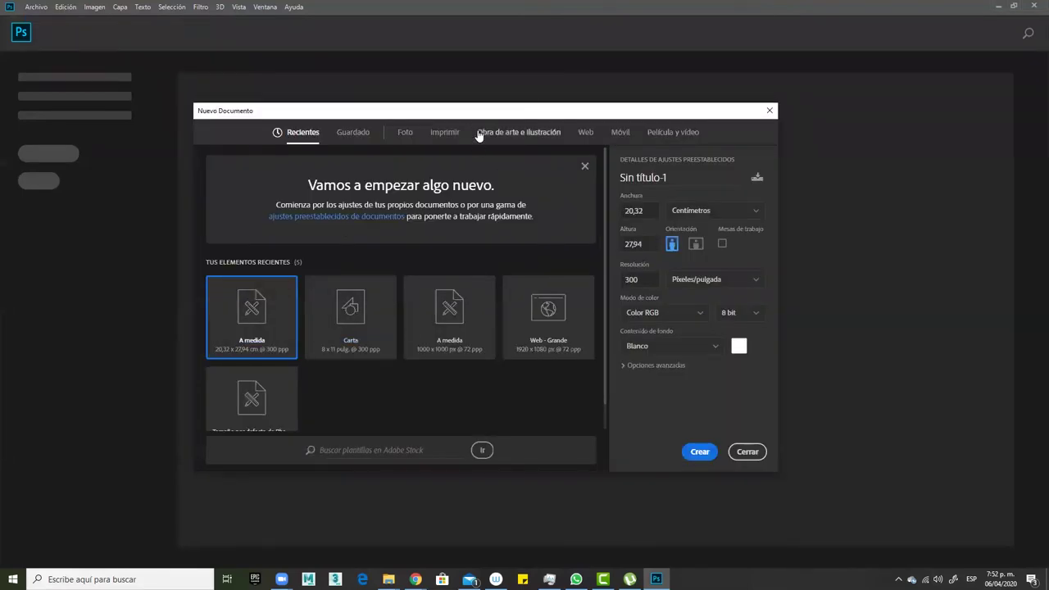
pyautogui.click(441, 136)
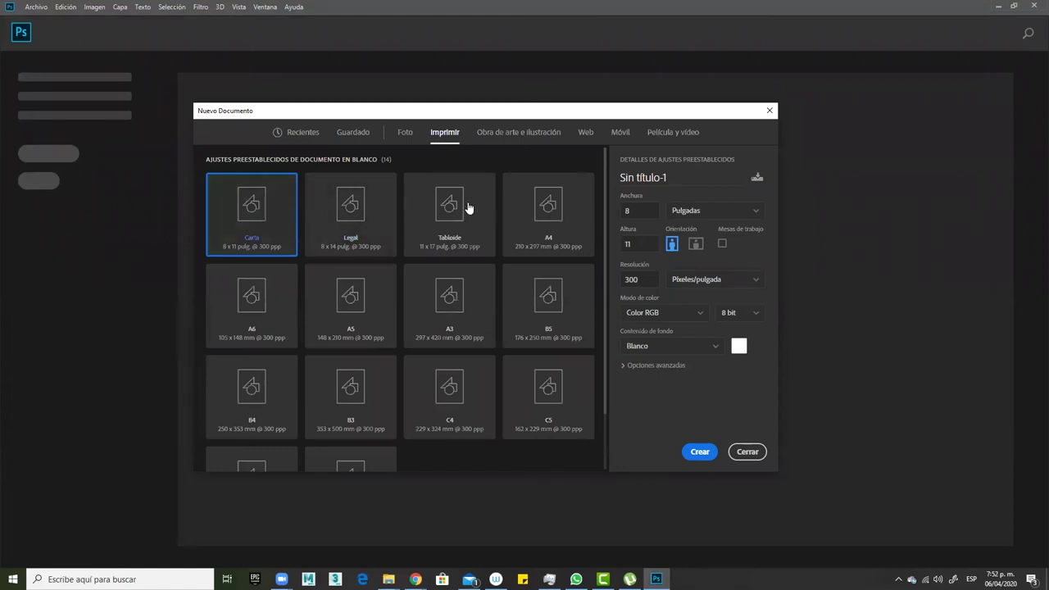
pyautogui.click(747, 216)
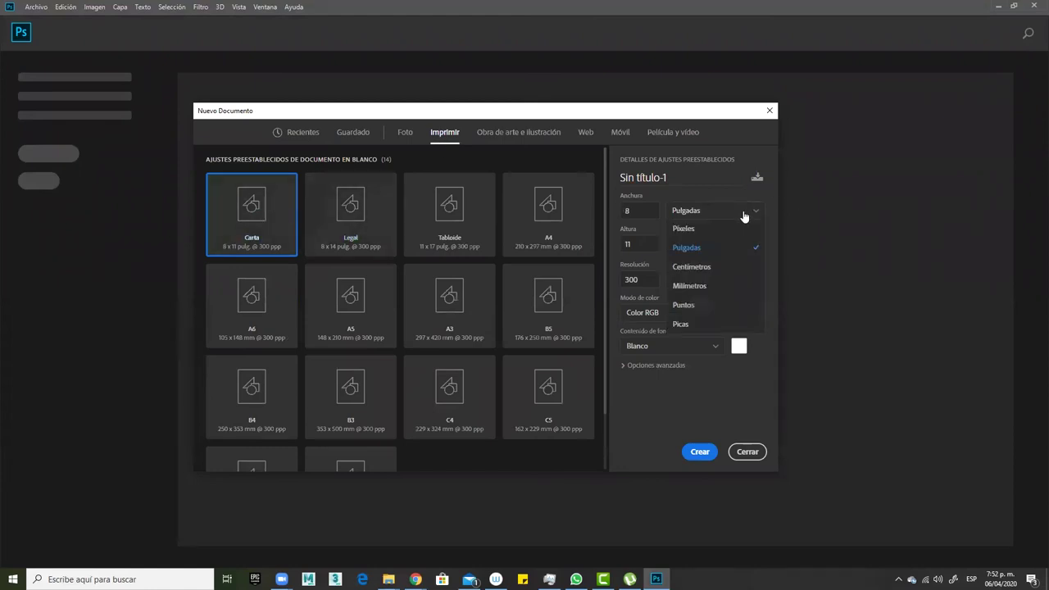
pyautogui.click(709, 266)
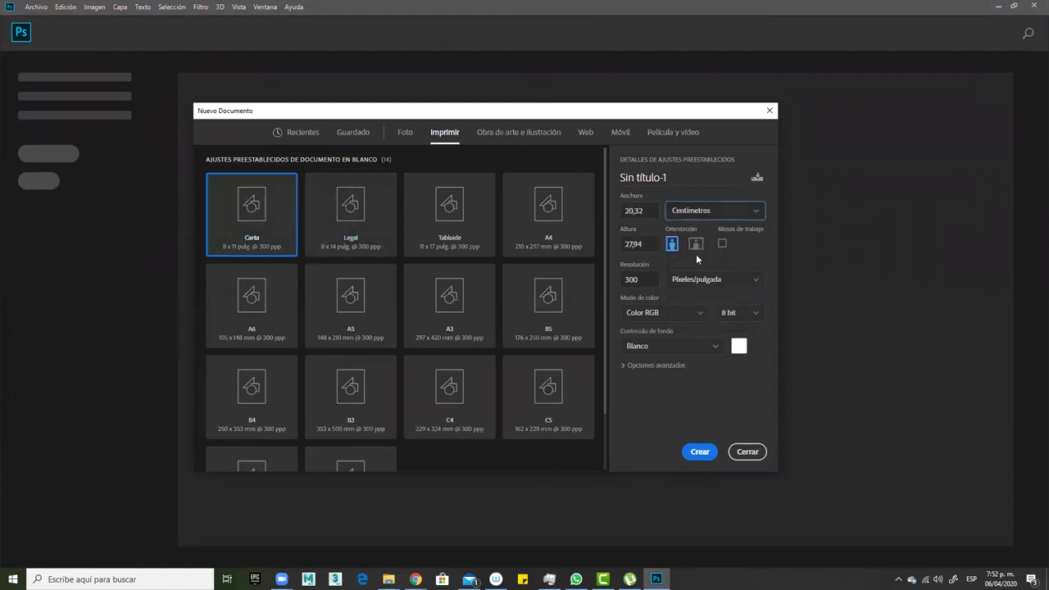
pyautogui.click(695, 243)
pyautogui.click(624, 279)
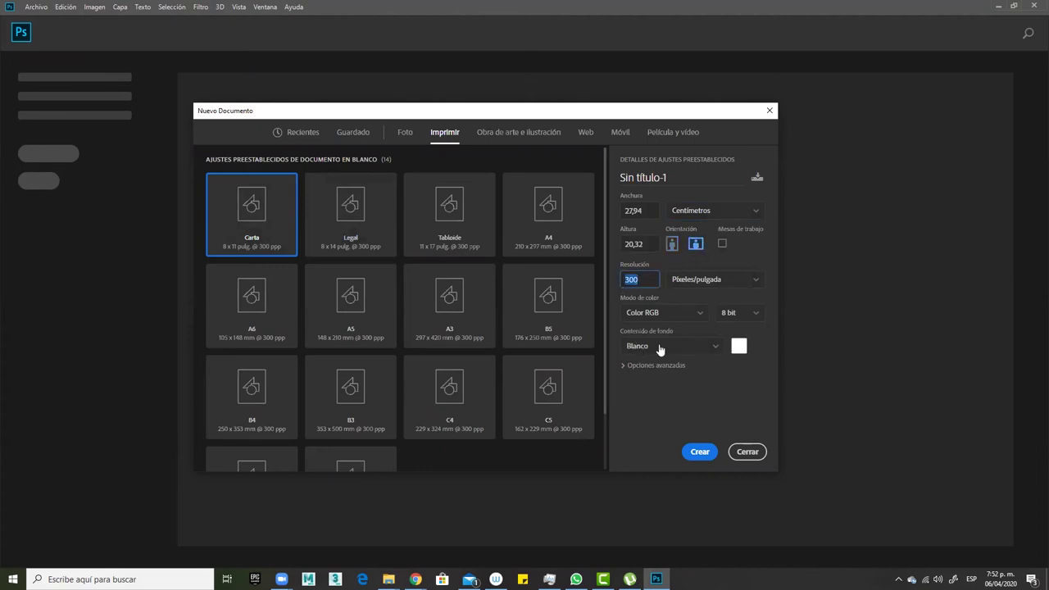
pyautogui.click(705, 456)
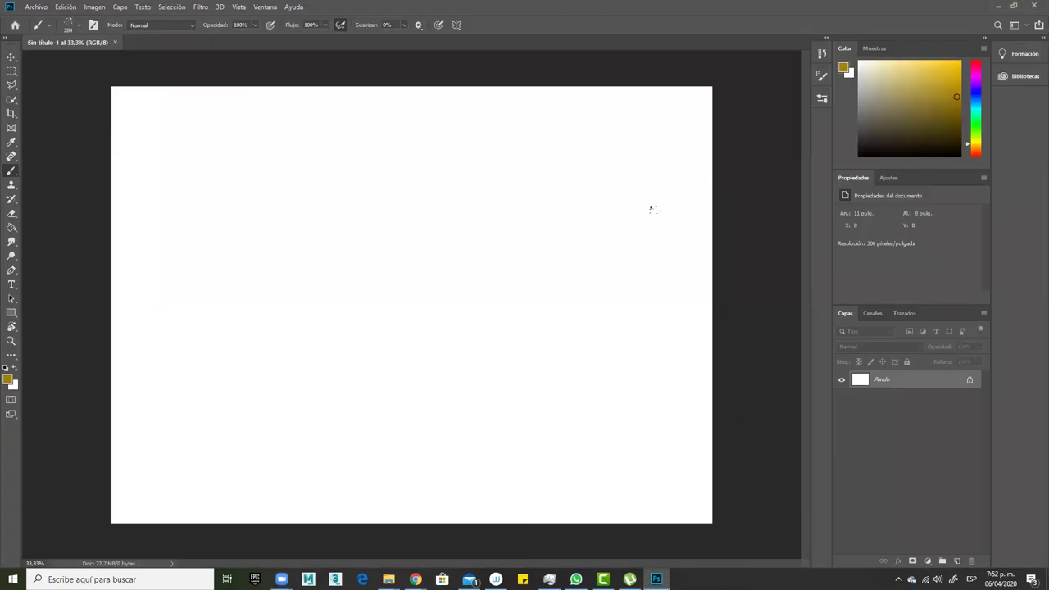
# - Reset colours to black and white and load Cobra_Venom_Brushes via the Brushes panel flyout
pyautogui.click(7, 370)
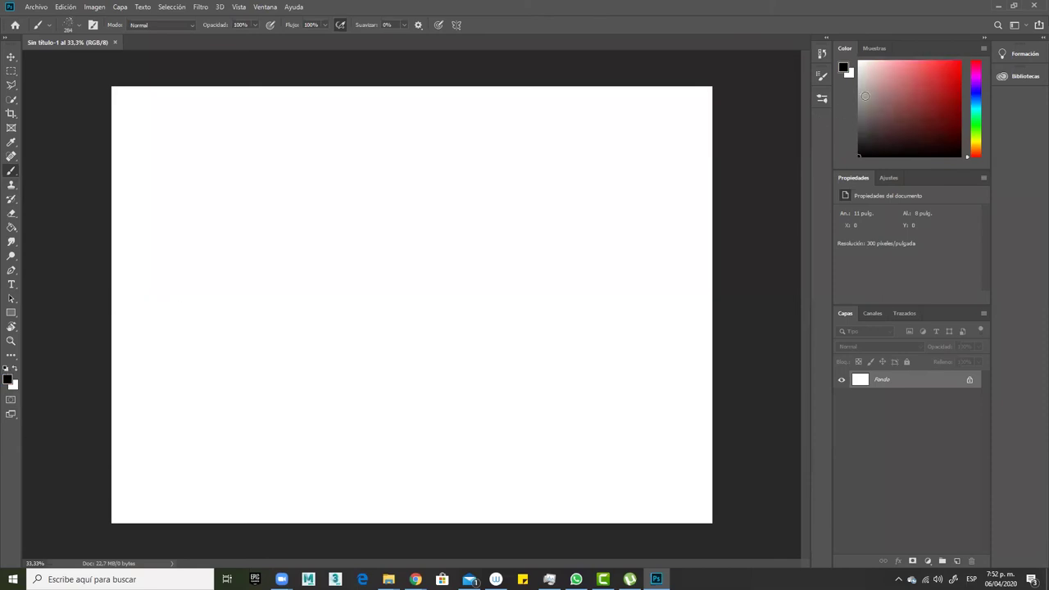
pyautogui.click(822, 99)
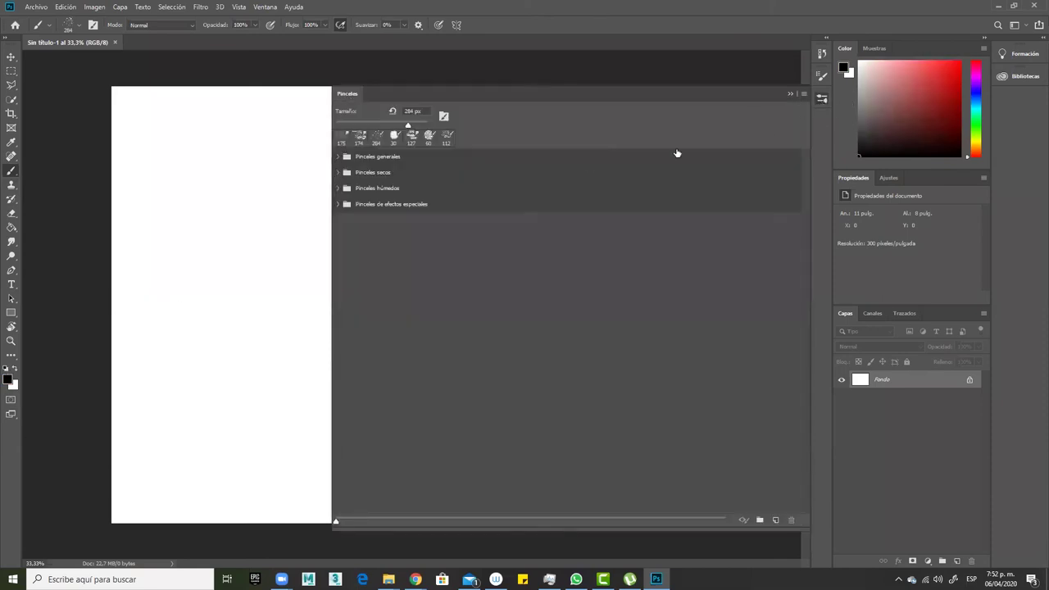
pyautogui.click(804, 95)
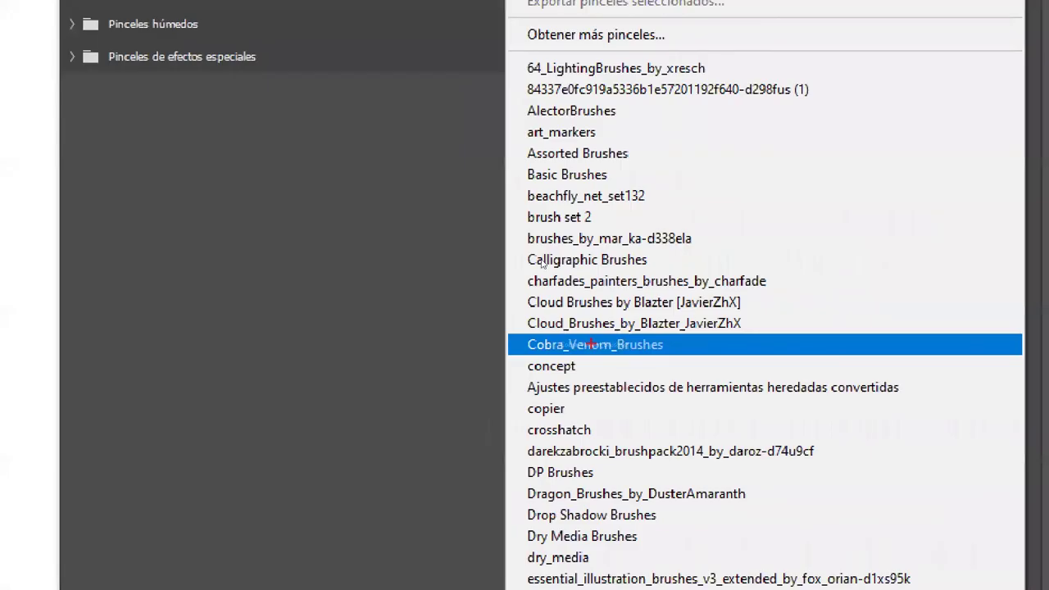
pyautogui.click(590, 344)
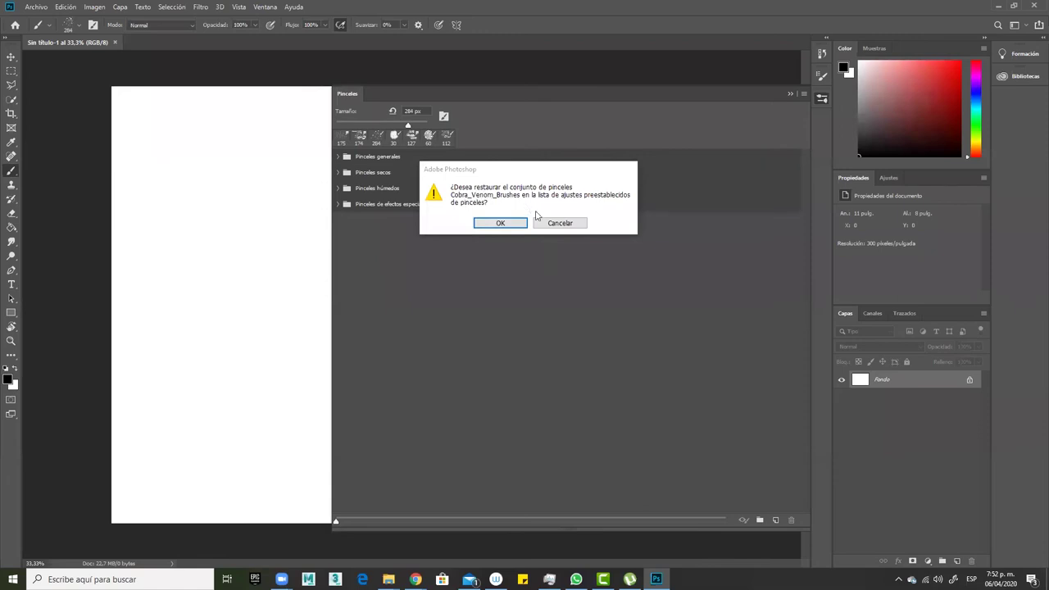
pyautogui.click(558, 223)
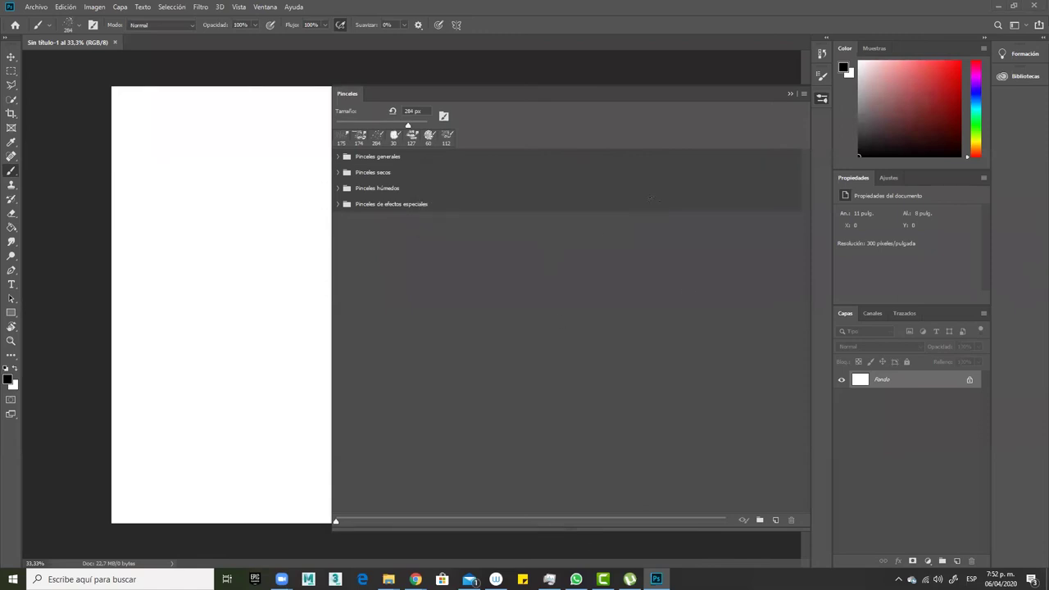
pyautogui.click(805, 95)
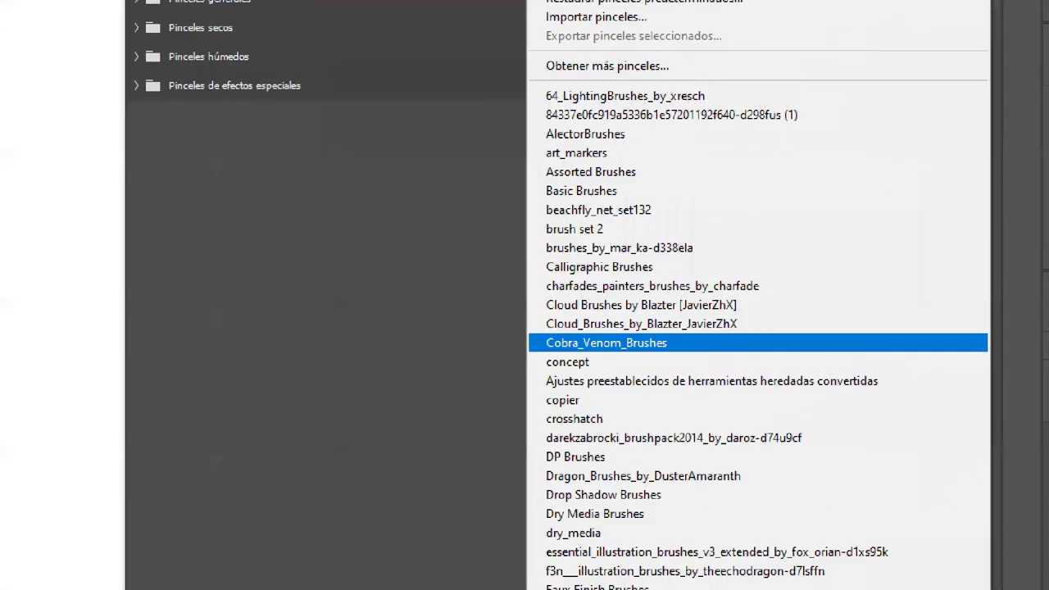
pyautogui.click(574, 343)
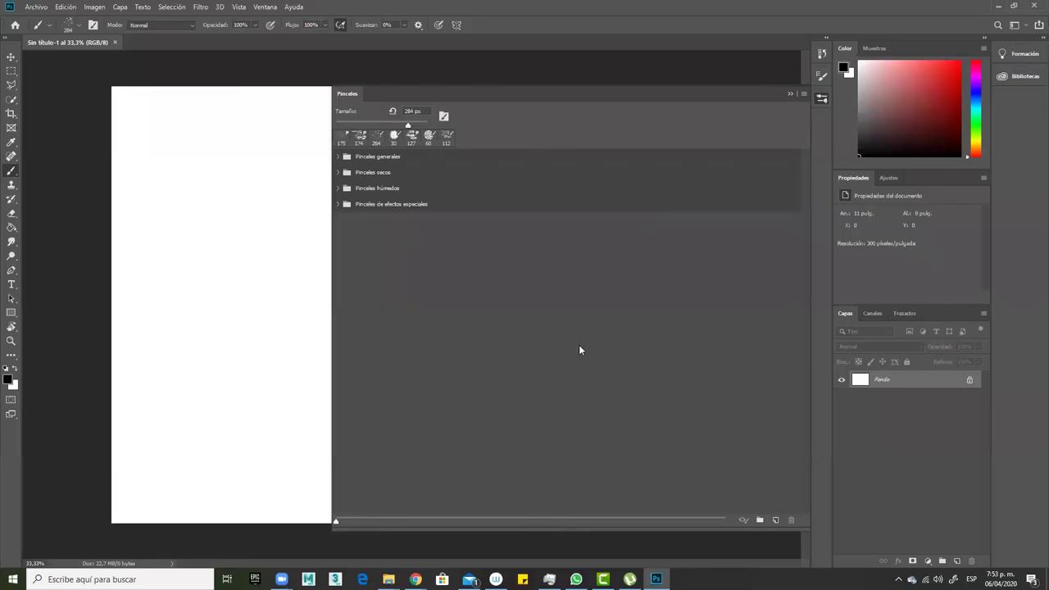
pyautogui.click(804, 95)
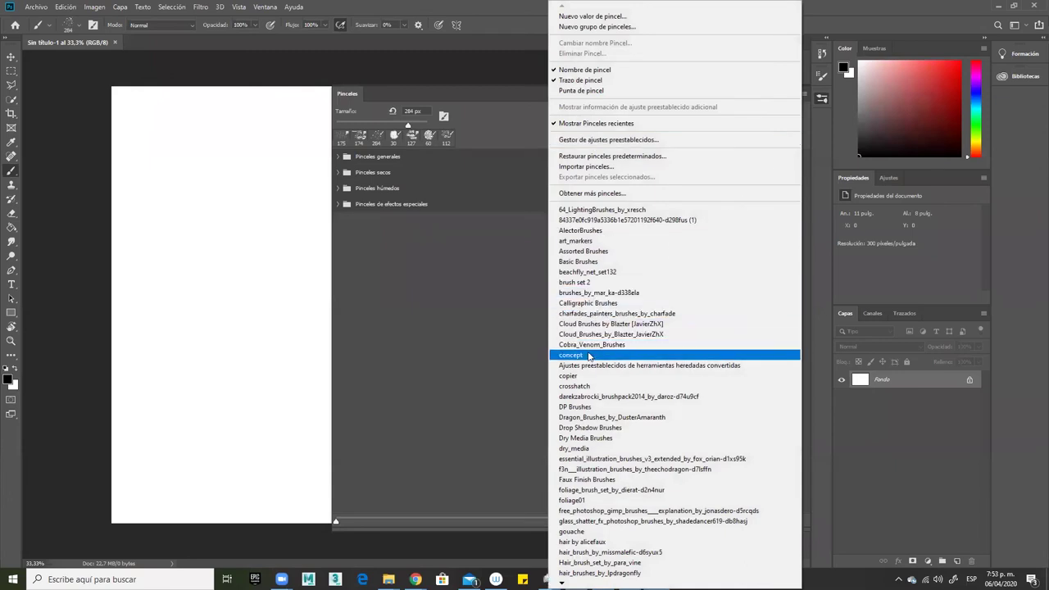
pyautogui.click(596, 345)
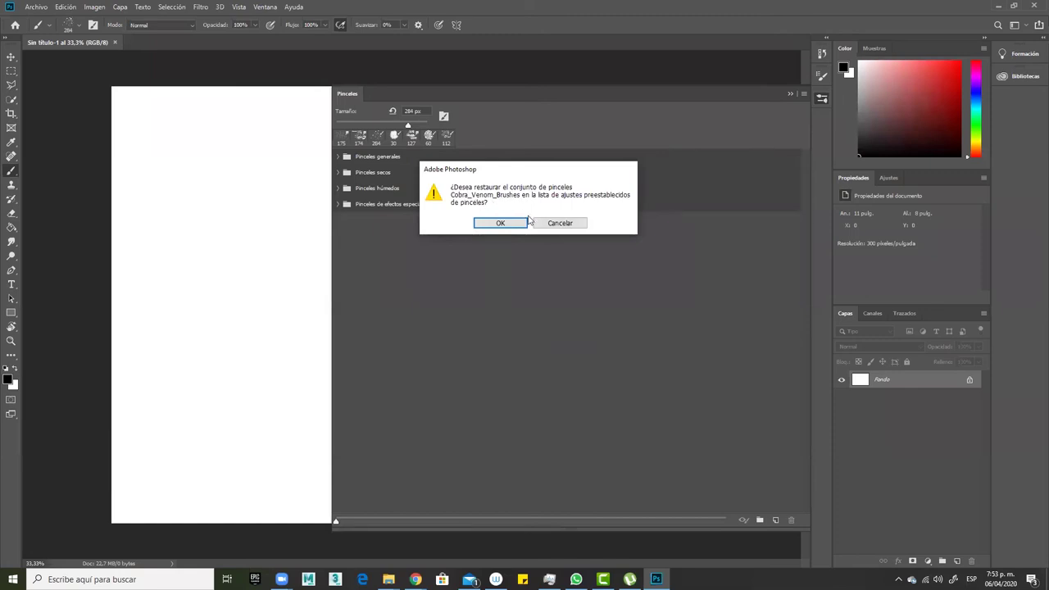
pyautogui.click(498, 224)
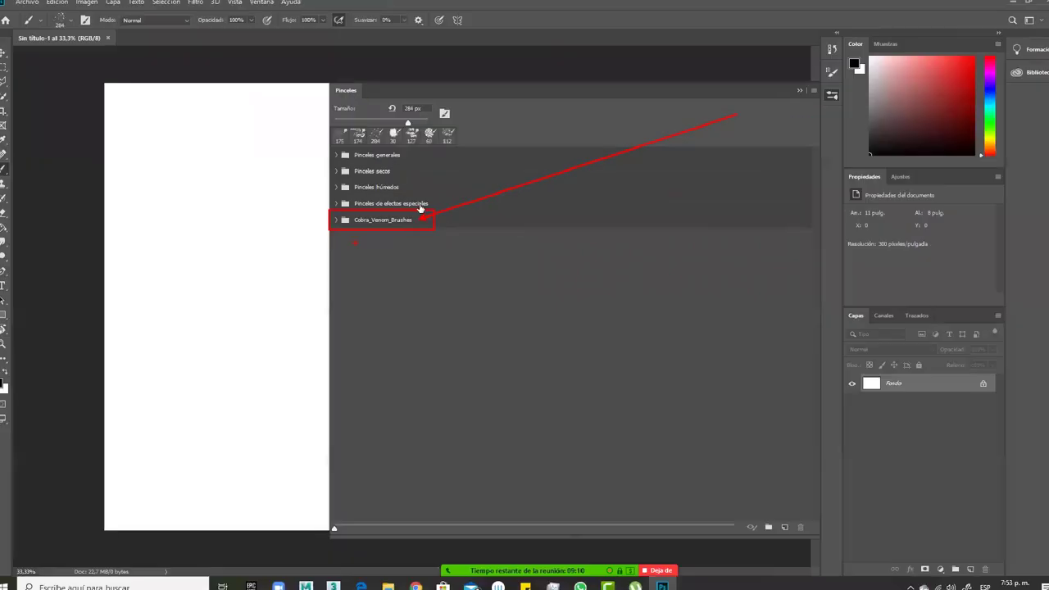
# - Expand the Cobra_Venom_Brushes folder and select its Paint preset at 518 px
pyautogui.click(337, 221)
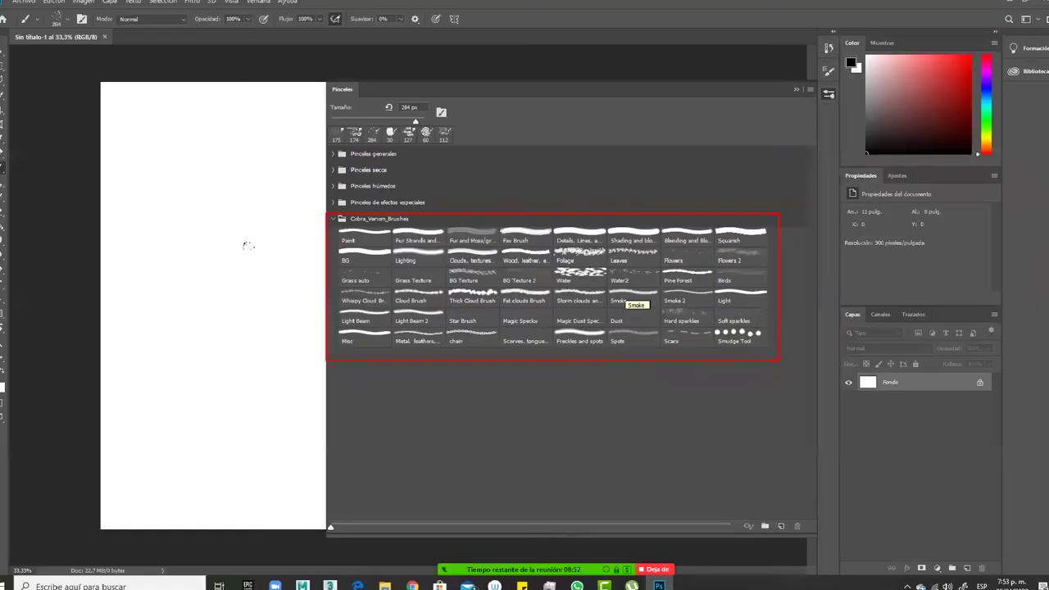
pyautogui.click(361, 240)
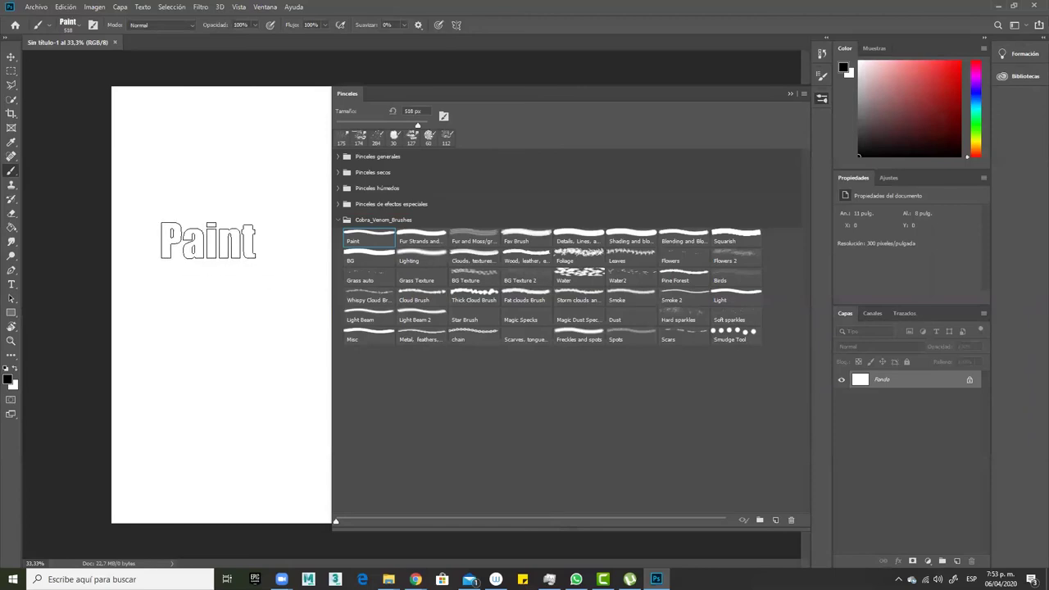
# - Stamp two Paint test marks, then paint a black Fur Strands blob overlaid with dark red
pyautogui.click(194, 185)
pyautogui.click(198, 238)
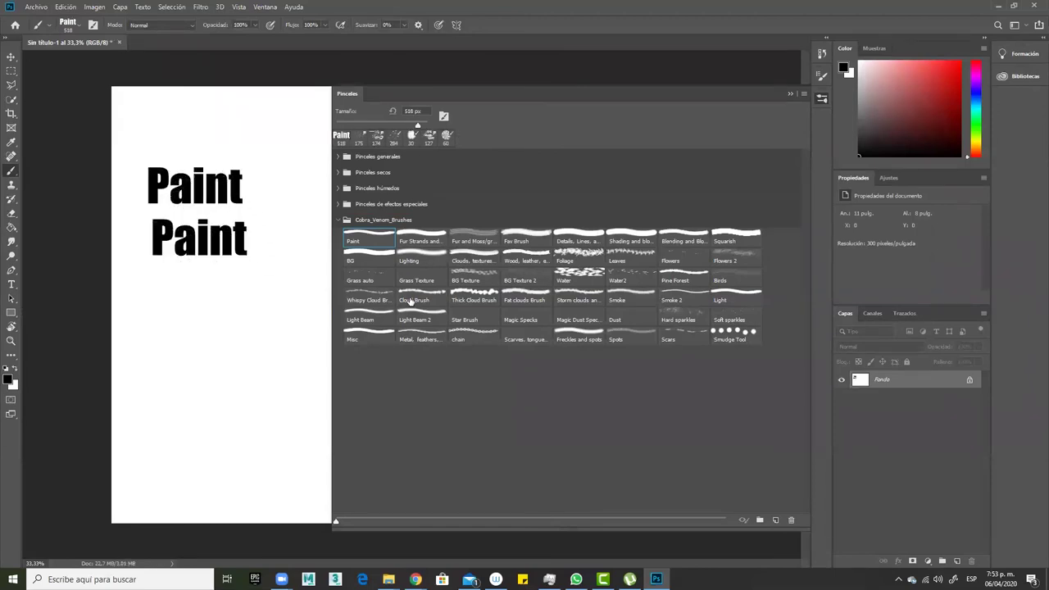
pyautogui.click(428, 241)
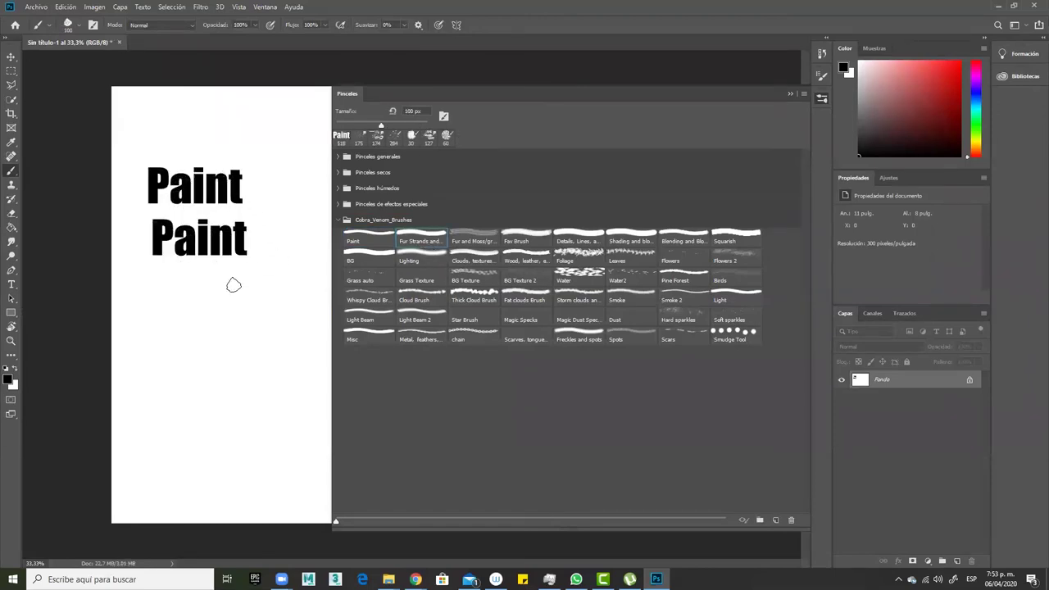
pyautogui.moveTo(214, 285)
pyautogui.mouseDown()
pyautogui.moveTo(244, 305)
pyautogui.moveTo(238, 288)
pyautogui.mouseUp()
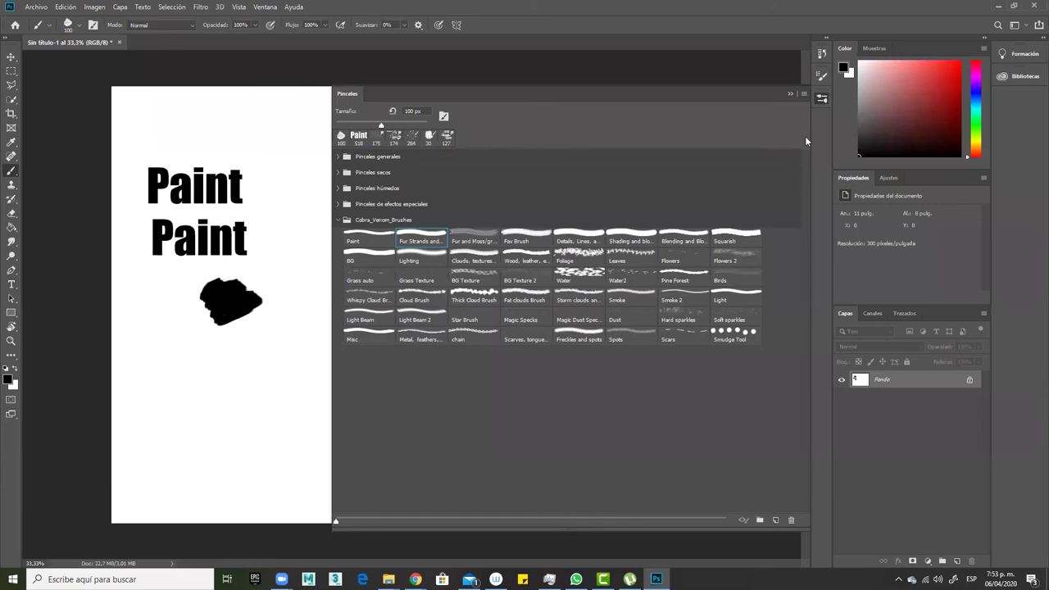
pyautogui.click(931, 95)
pyautogui.moveTo(334, 322)
pyautogui.mouseDown()
pyautogui.moveTo(263, 297)
pyautogui.moveTo(239, 295)
pyautogui.moveTo(234, 305)
pyautogui.moveTo(316, 287)
pyautogui.mouseUp()
# - Scribble pink and darker red strokes with the fur and moss brush
pyautogui.click(476, 234)
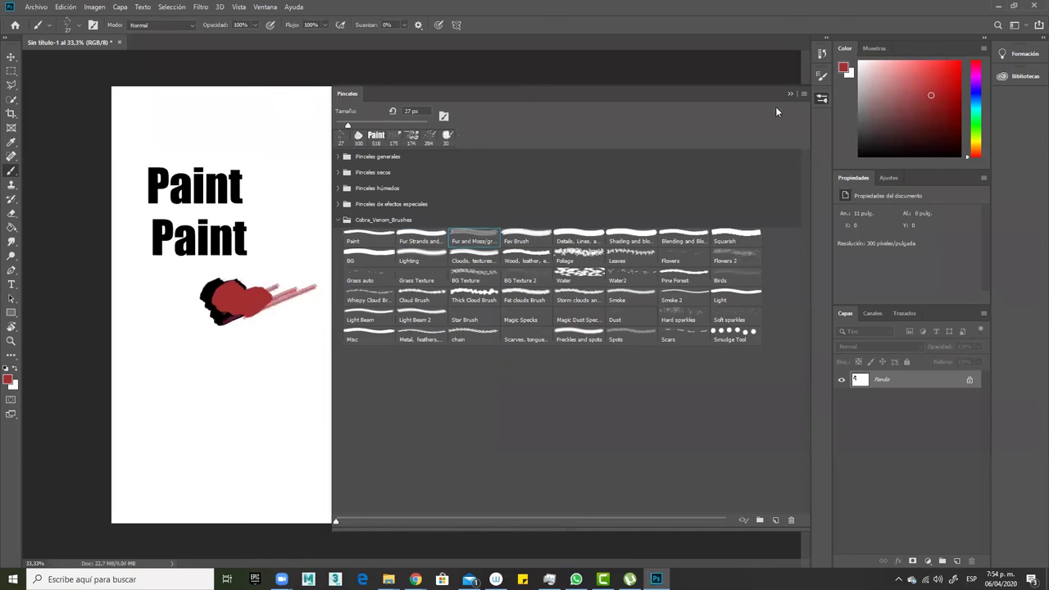
pyautogui.click(905, 80)
pyautogui.scroll(2, 260, 275)
pyautogui.scroll(2, 254, 282)
pyautogui.scroll(1, 246, 291)
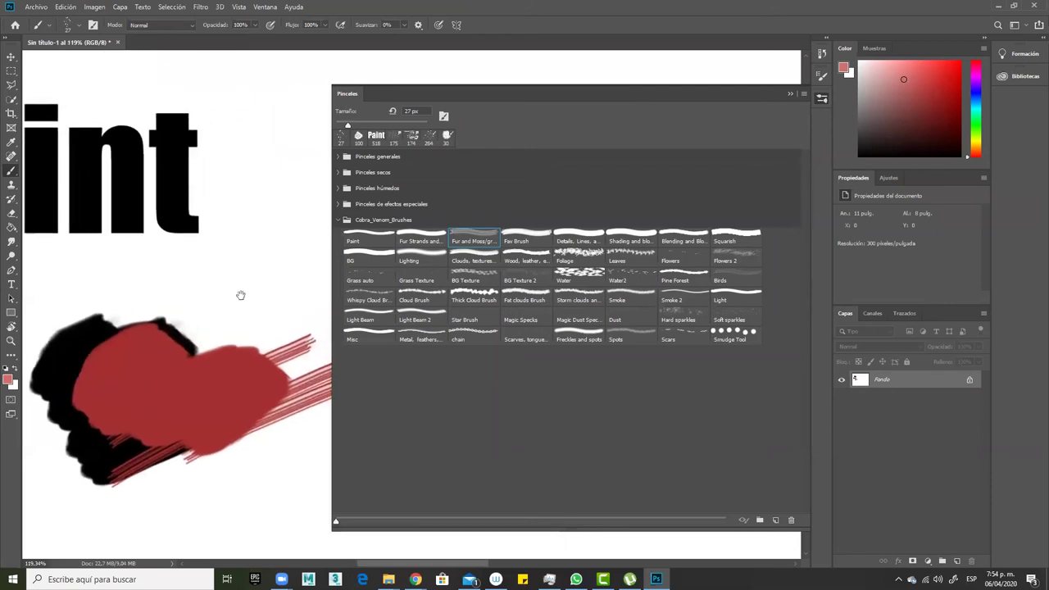
pyautogui.moveTo(240, 295); pyautogui.dragTo(222, 308)
pyautogui.moveTo(226, 283); pyautogui.dragTo(287, 320)
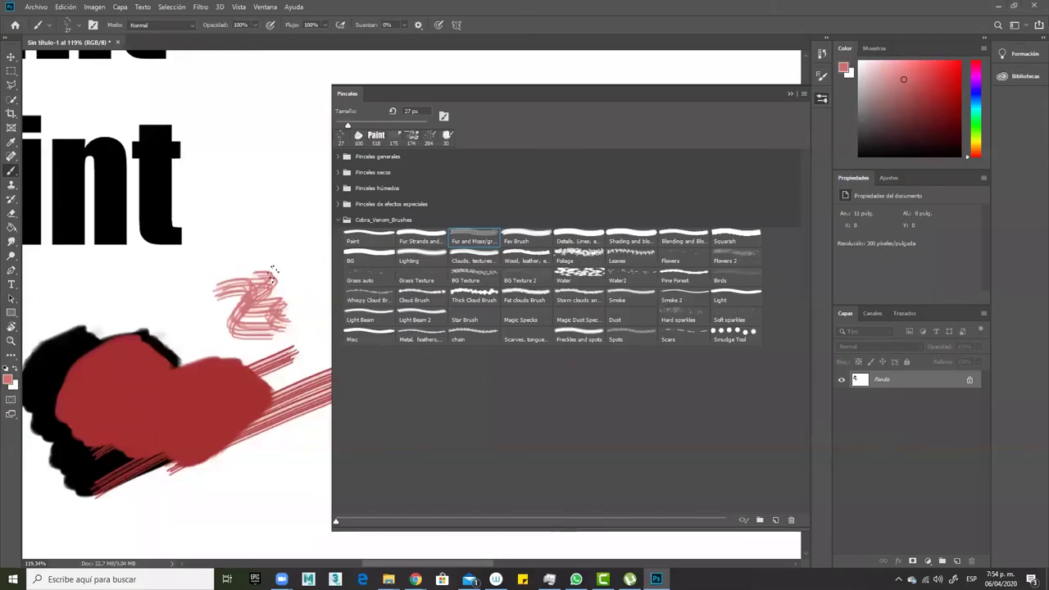
pyautogui.moveTo(271, 254); pyautogui.dragTo(283, 279)
pyautogui.click(919, 101)
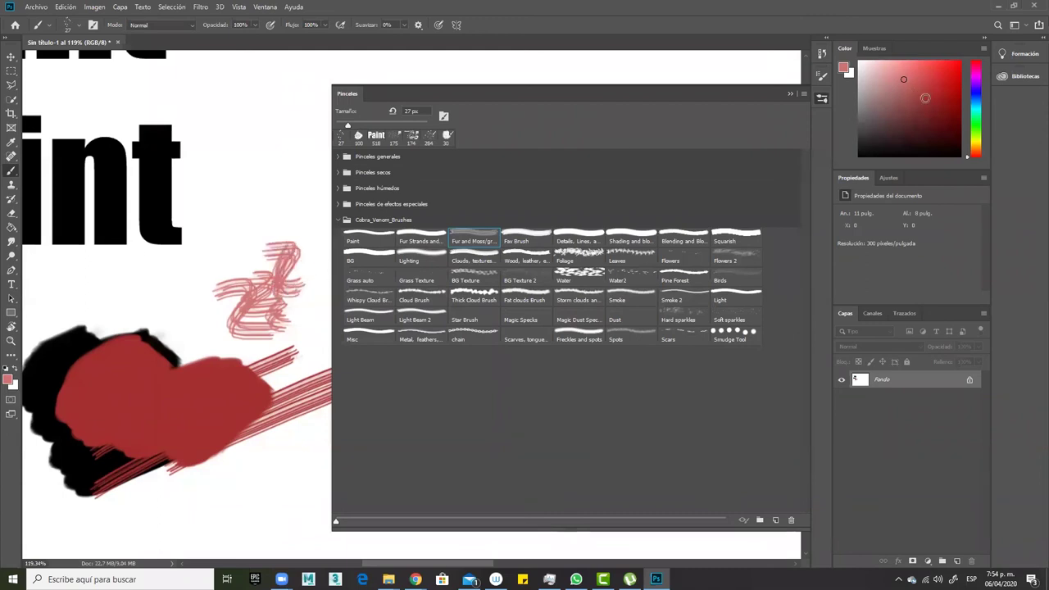
pyautogui.moveTo(273, 251)
pyautogui.mouseDown()
pyautogui.moveTo(283, 304)
pyautogui.moveTo(294, 253)
pyautogui.moveTo(300, 283)
pyautogui.mouseUp()
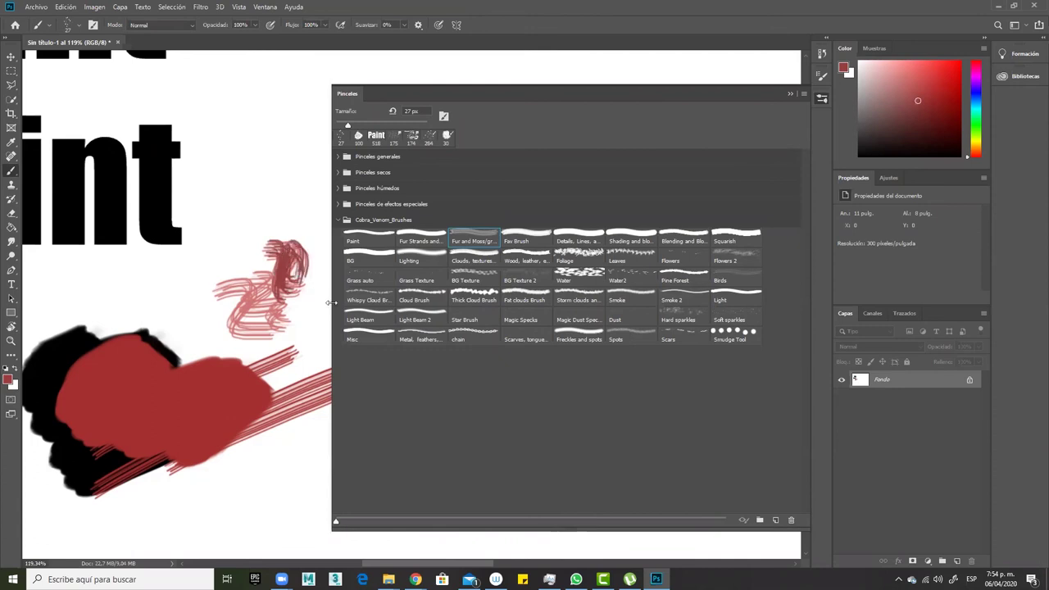
# - Paint a green bush over the red shape with the Foliage brush, layering darker green
pyautogui.click(576, 256)
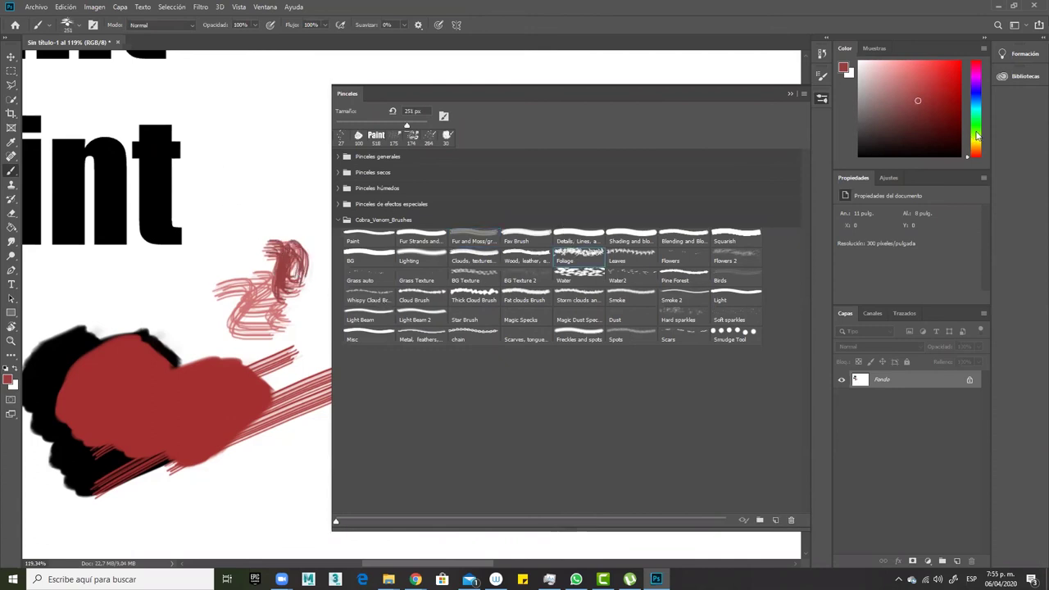
pyautogui.click(975, 129)
pyautogui.click(953, 118)
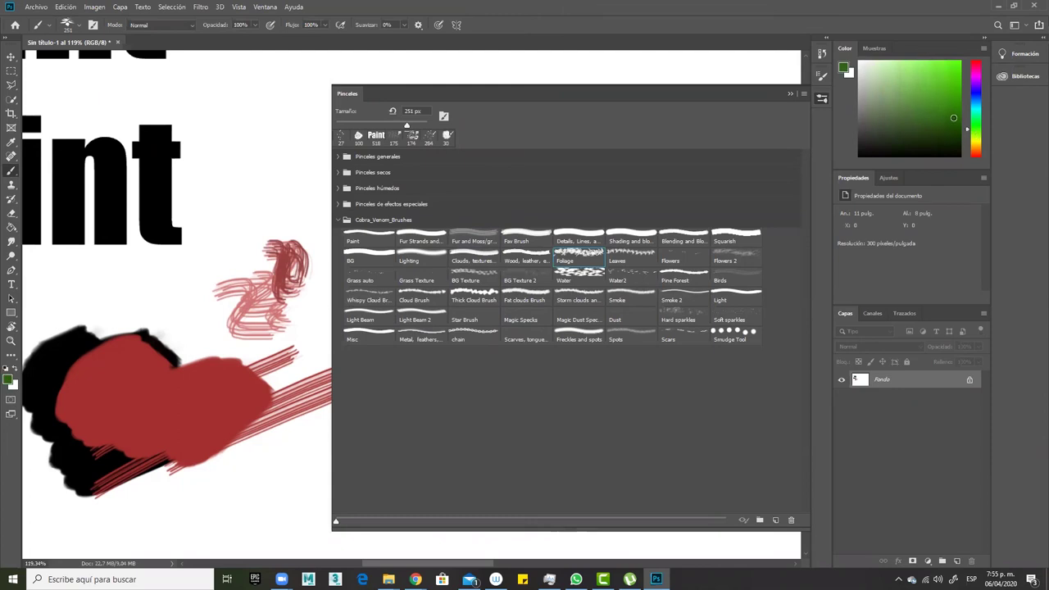
pyautogui.moveTo(221, 397); pyautogui.dragTo(119, 315)
pyautogui.moveTo(253, 352); pyautogui.dragTo(299, 399)
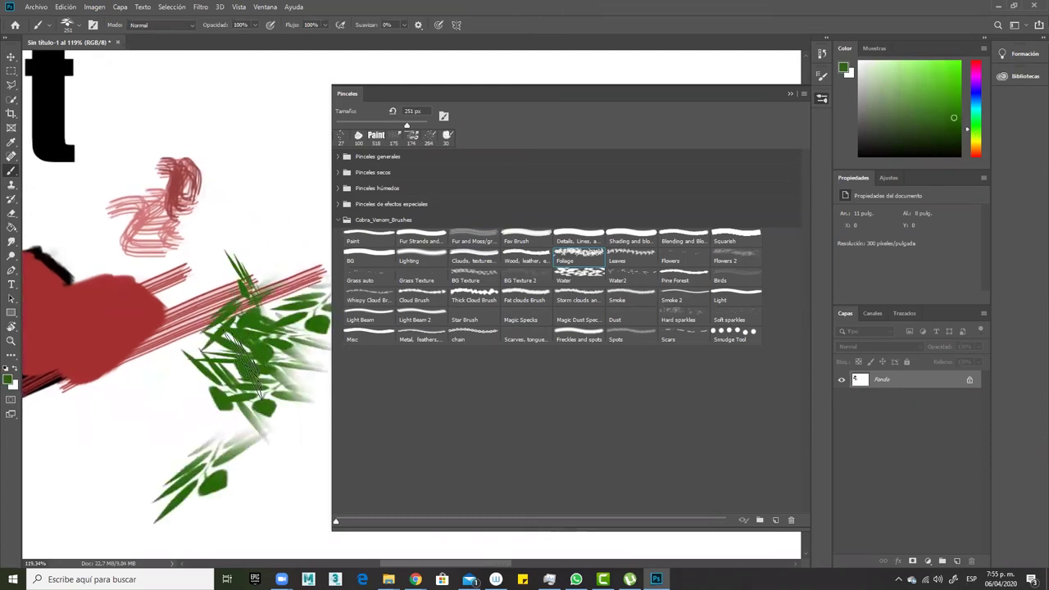
pyautogui.scroll(-2, 303, 406)
pyautogui.scroll(-2, 279, 401)
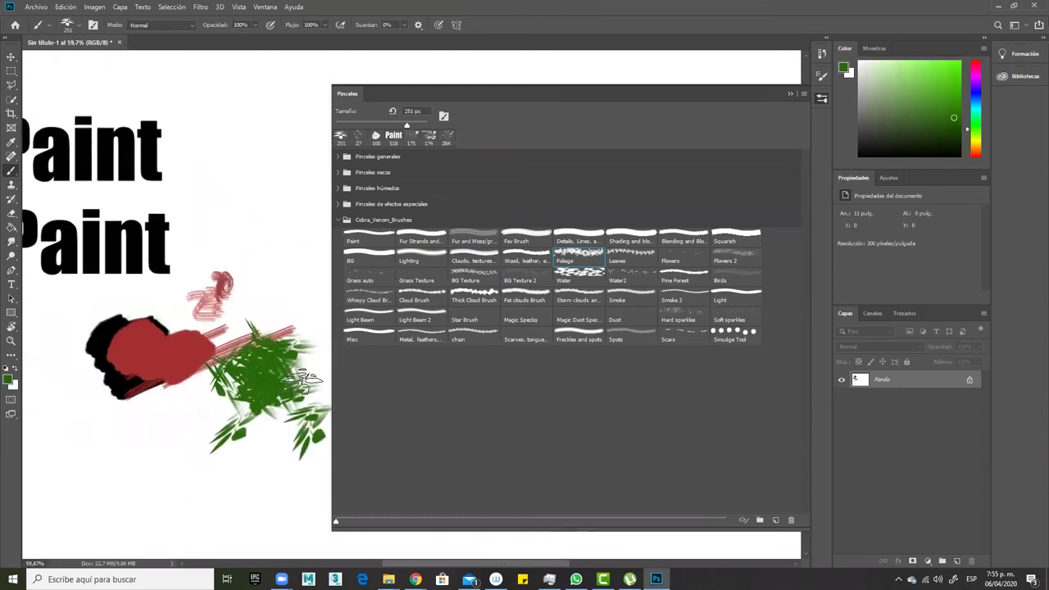
pyautogui.moveTo(246, 394); pyautogui.dragTo(239, 400)
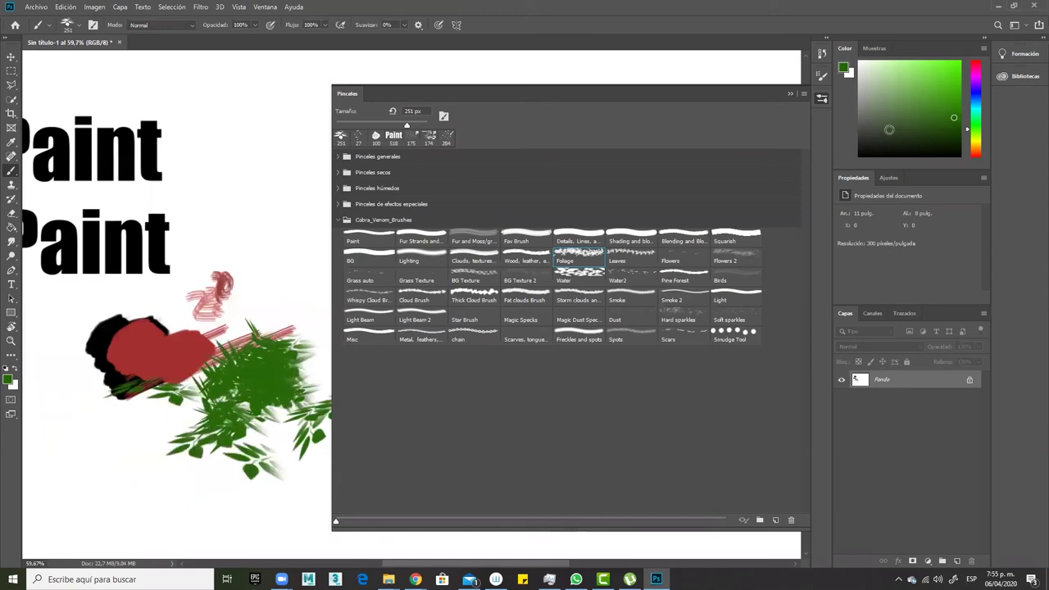
pyautogui.moveTo(953, 117); pyautogui.dragTo(923, 132)
pyautogui.moveTo(246, 385)
pyautogui.mouseDown()
pyautogui.moveTo(250, 396)
pyautogui.moveTo(115, 373)
pyautogui.mouseUp()
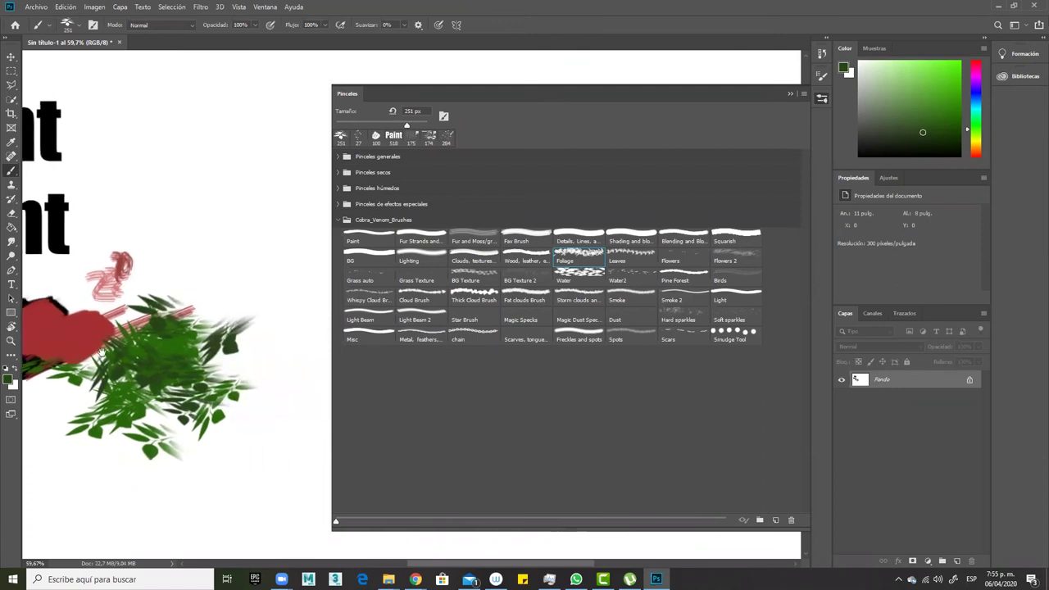
# - Paint a dark-green tree canopy with the Leaves brush, adding lighter green highlights on top
pyautogui.click(633, 262)
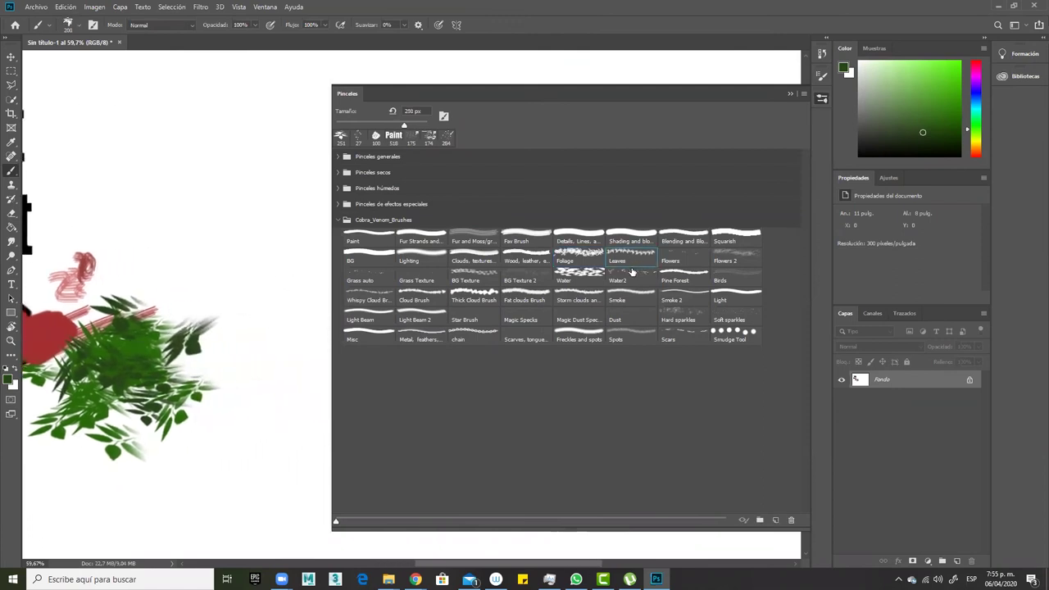
pyautogui.moveTo(259, 282)
pyautogui.mouseDown()
pyautogui.moveTo(214, 284)
pyautogui.moveTo(200, 231)
pyautogui.moveTo(141, 210)
pyautogui.moveTo(255, 215)
pyautogui.mouseUp()
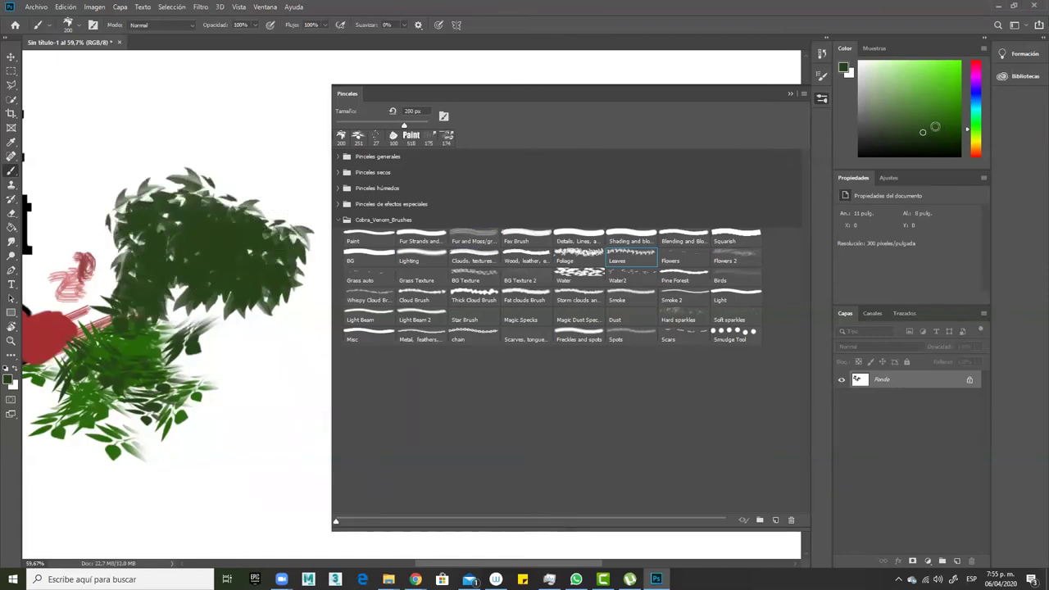
pyautogui.click(935, 120)
pyautogui.moveTo(179, 259); pyautogui.dragTo(271, 266)
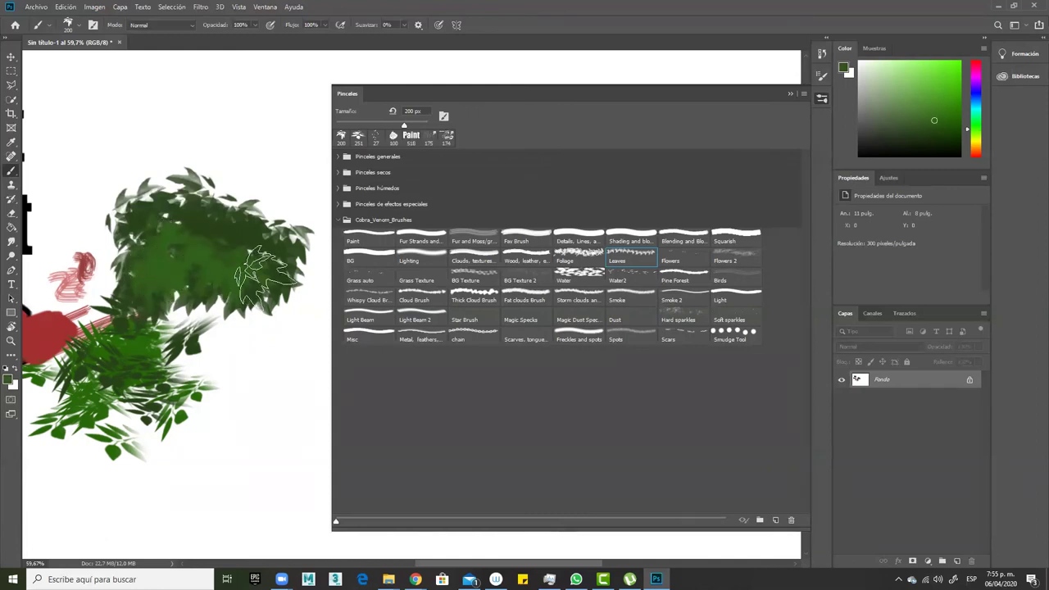
pyautogui.click(898, 91)
pyautogui.click(254, 242)
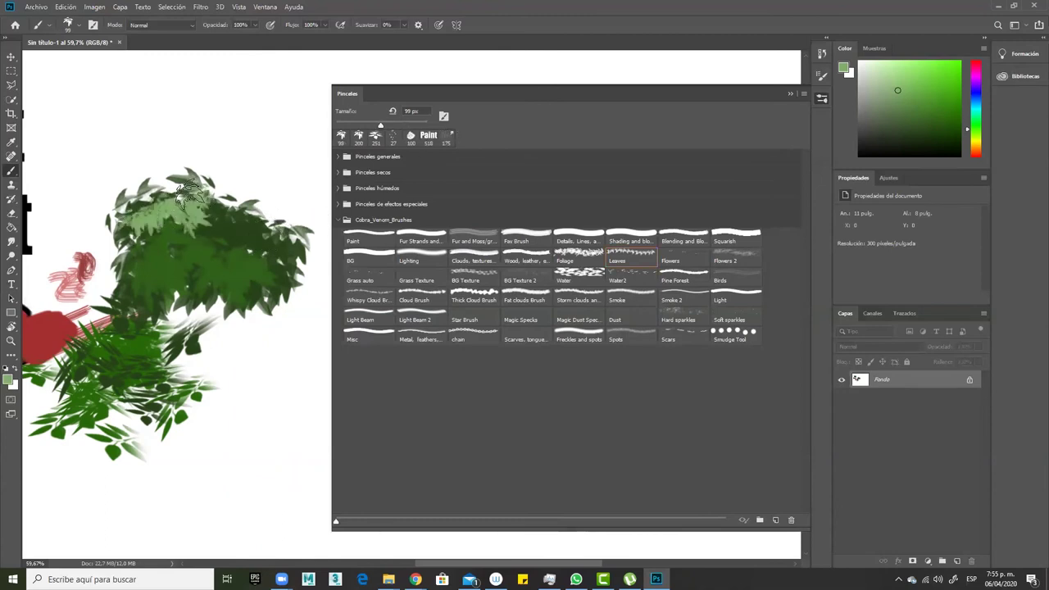
pyautogui.moveTo(148, 209); pyautogui.dragTo(176, 140)
pyautogui.click(900, 71)
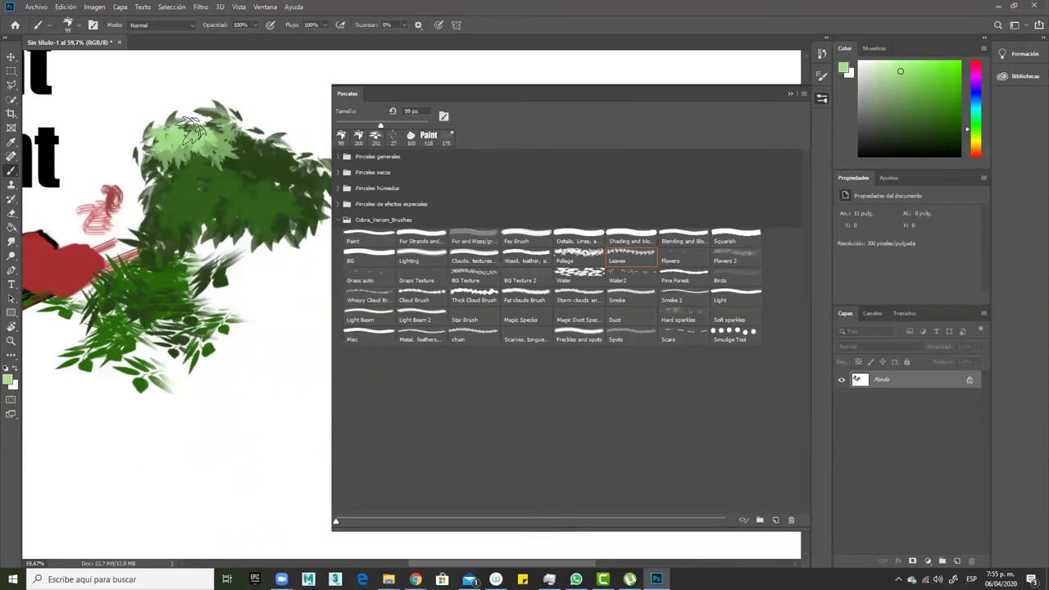
pyautogui.scroll(-5, 277, 238)
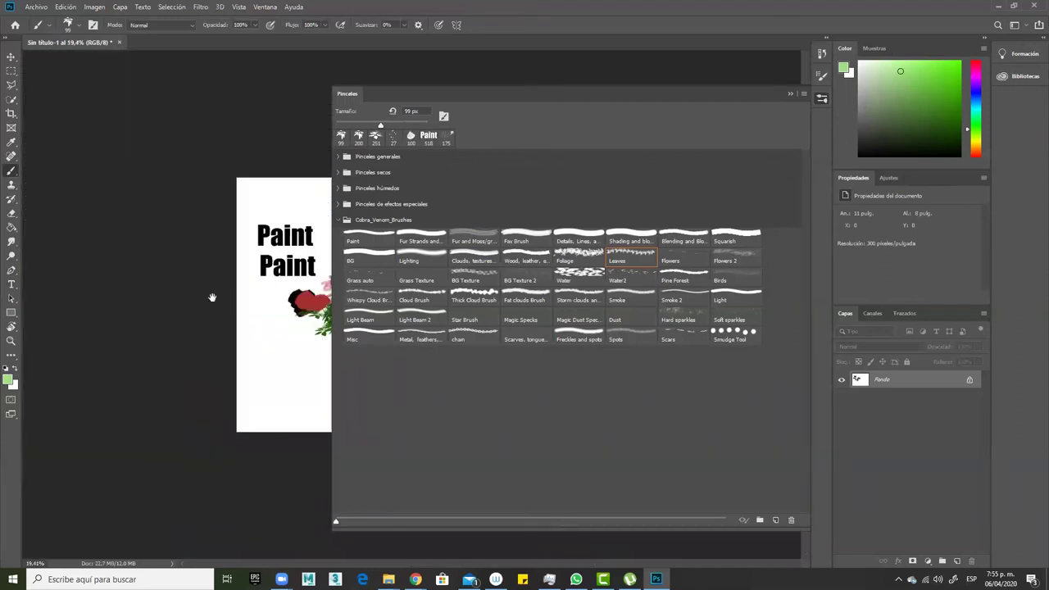
# - Darken the upper-right part of the canopy with a dark green colour
pyautogui.click(790, 96)
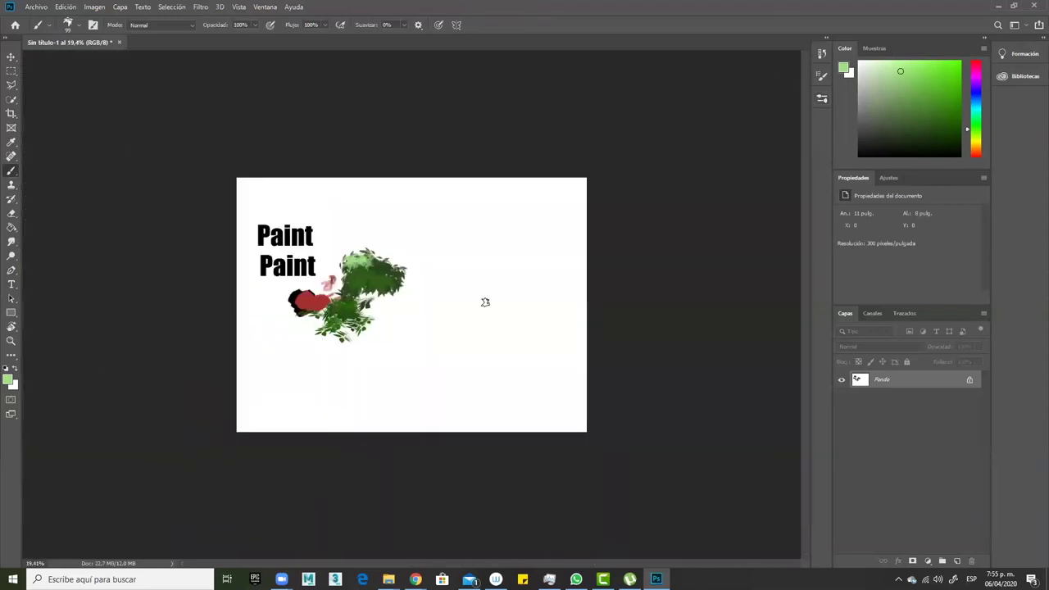
pyautogui.scroll(2, 443, 287)
pyautogui.scroll(1, 443, 283)
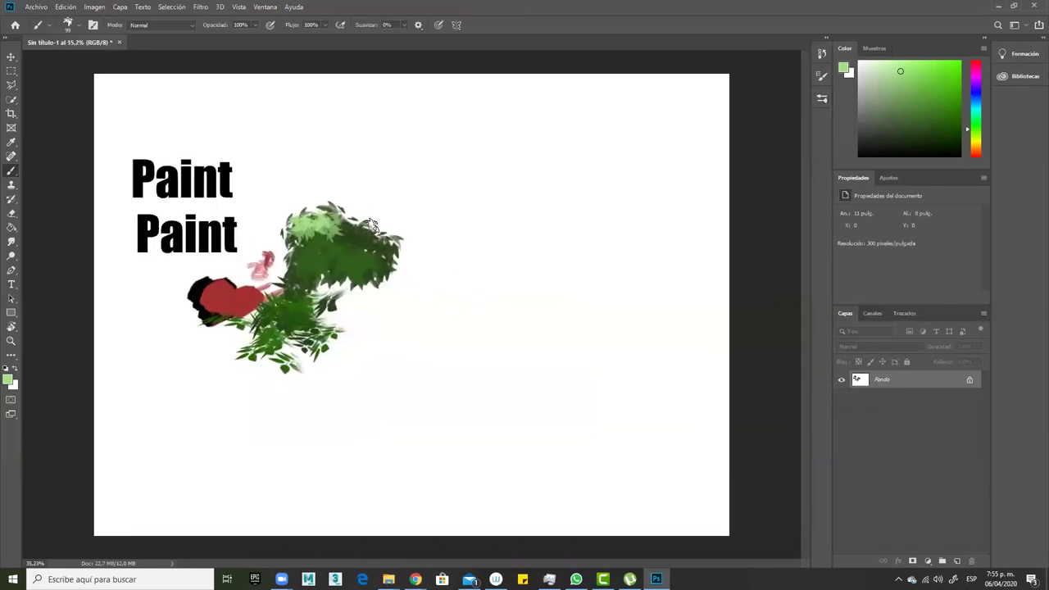
pyautogui.click(950, 129)
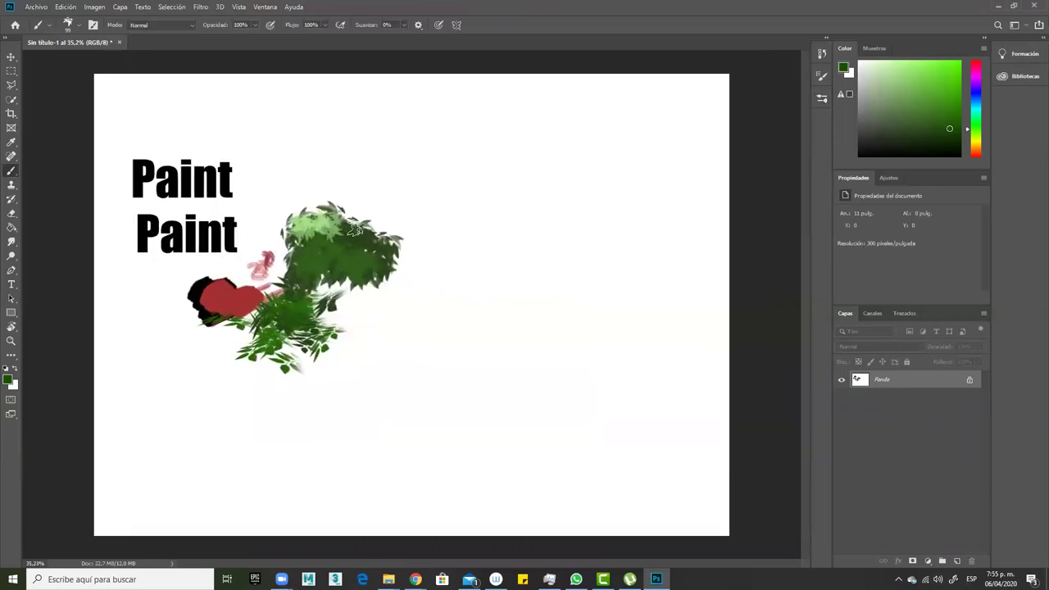
pyautogui.moveTo(380, 250)
pyautogui.mouseDown()
pyautogui.moveTo(382, 232)
pyautogui.moveTo(380, 246)
pyautogui.mouseUp()
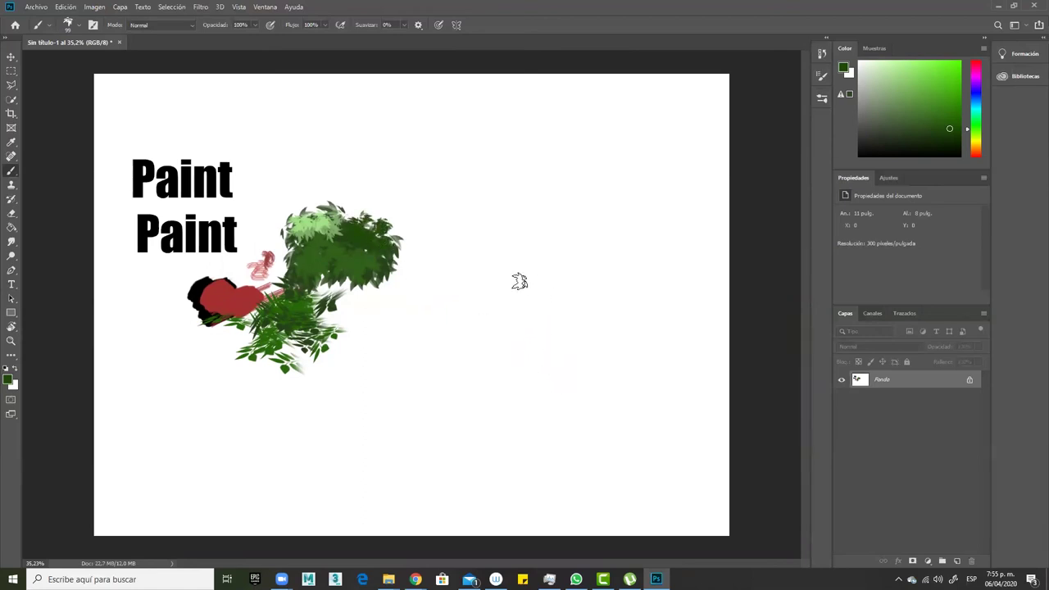
# - Paint a faint light water texture near the bottom-left using the Water2 brush
pyautogui.click(824, 98)
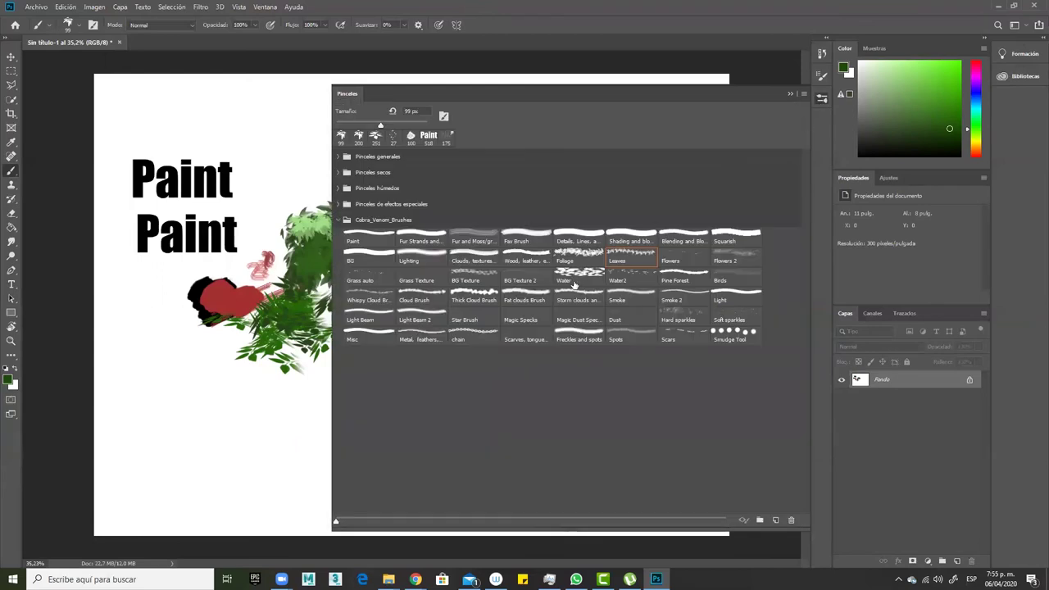
pyautogui.click(612, 280)
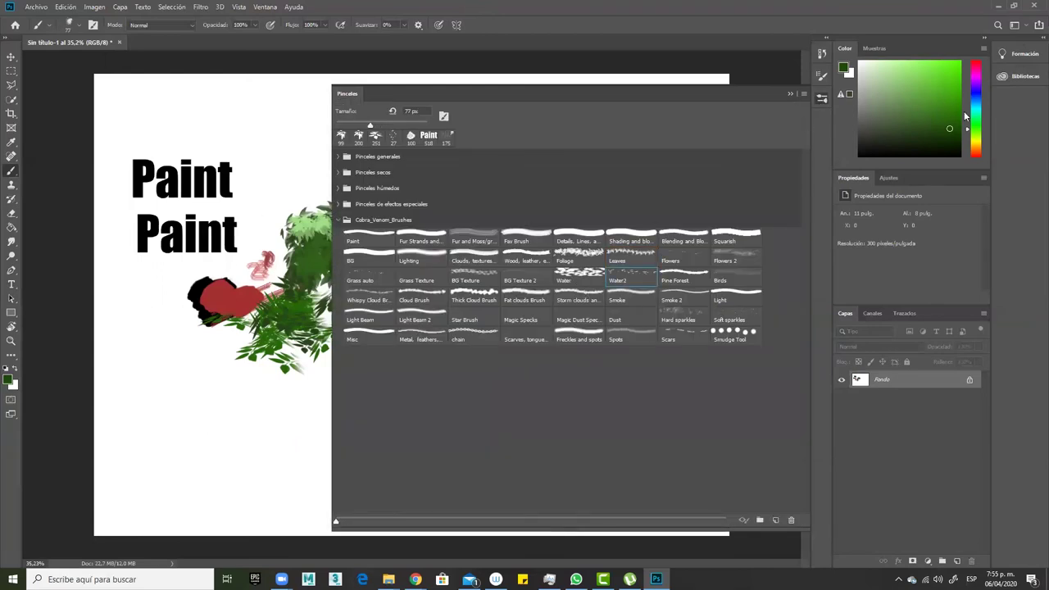
pyautogui.click(906, 102)
pyautogui.moveTo(159, 420)
pyautogui.mouseDown()
pyautogui.moveTo(228, 416)
pyautogui.moveTo(140, 435)
pyautogui.moveTo(287, 447)
pyautogui.moveTo(123, 454)
pyautogui.moveTo(261, 456)
pyautogui.moveTo(189, 476)
pyautogui.moveTo(241, 481)
pyautogui.moveTo(216, 470)
pyautogui.moveTo(303, 447)
pyautogui.moveTo(262, 428)
pyautogui.moveTo(143, 427)
pyautogui.moveTo(296, 410)
pyautogui.moveTo(164, 447)
pyautogui.moveTo(250, 464)
pyautogui.mouseUp()
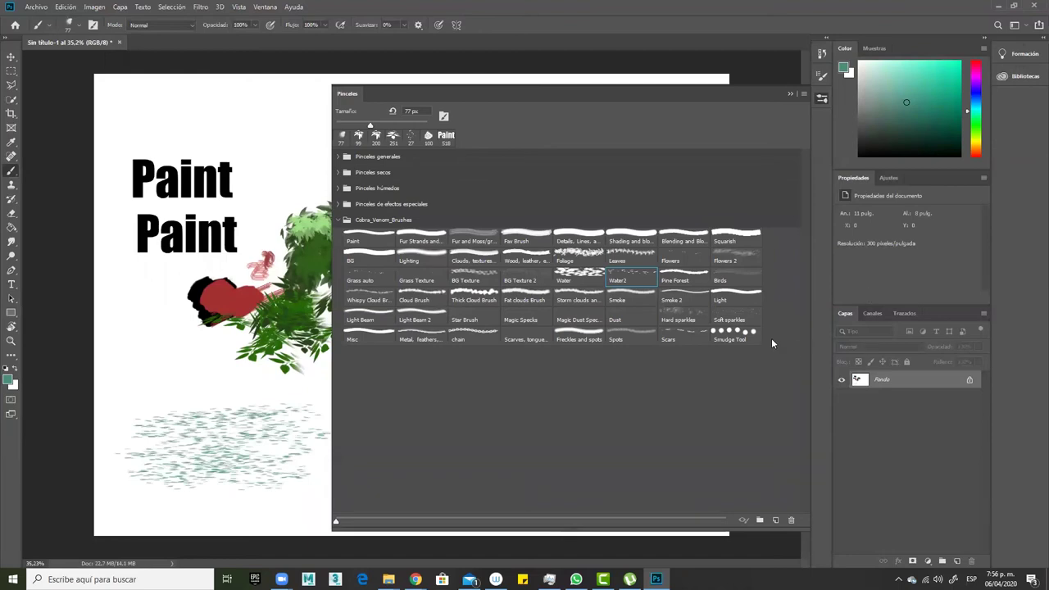
pyautogui.click(790, 95)
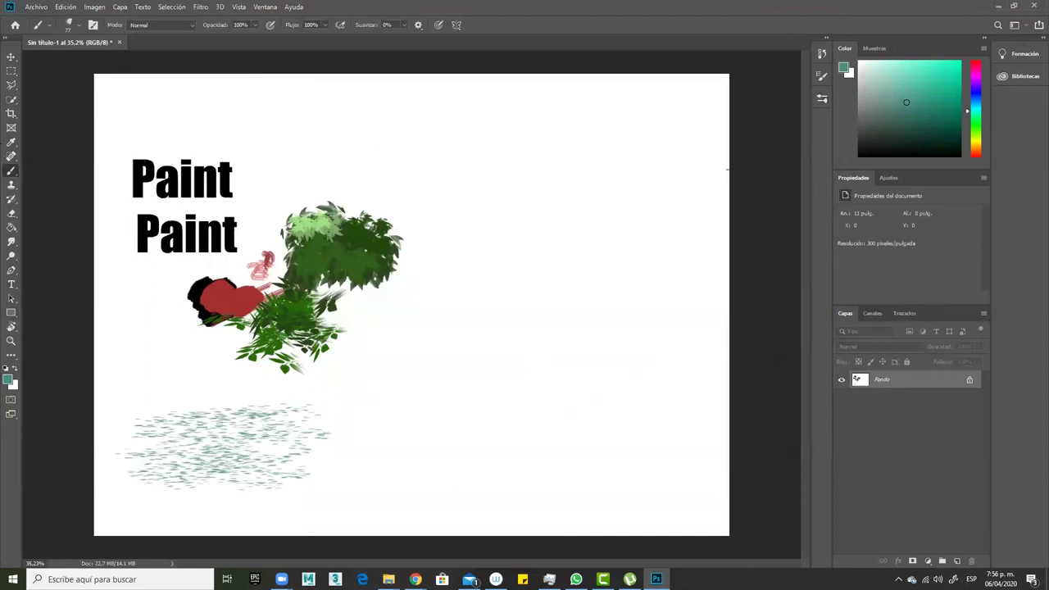
pyautogui.rightClick(593, 208)
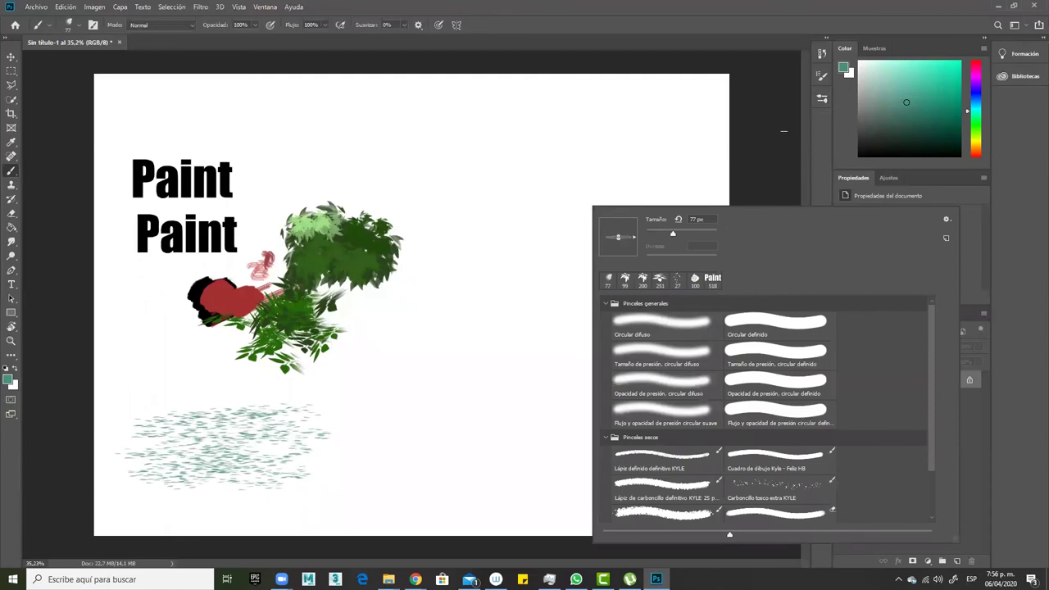
pyautogui.click(821, 99)
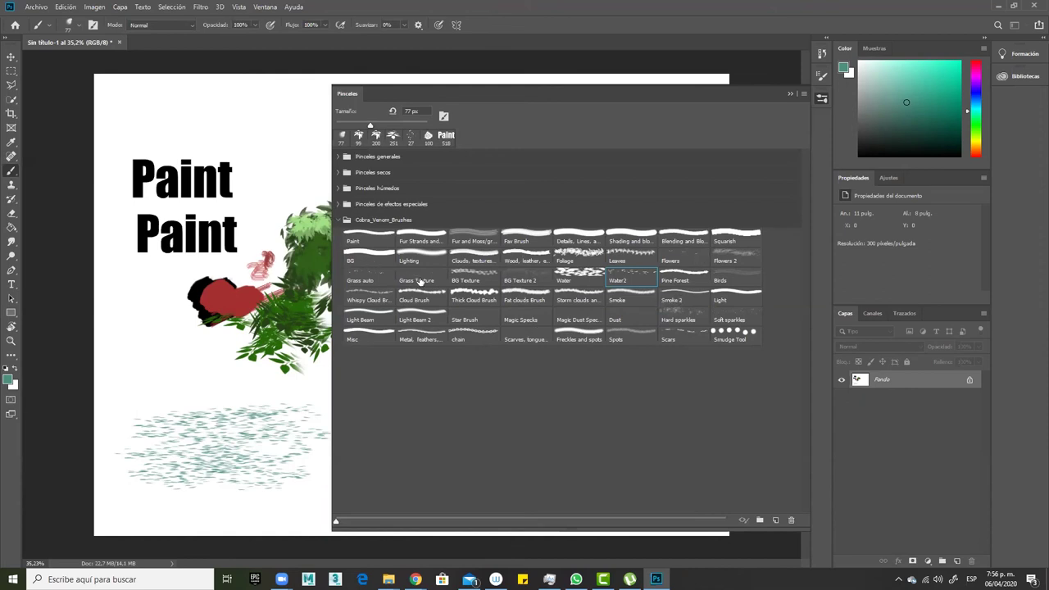
# - Paint a brown branching trunk above the foliage with Fav Brush in olive-brown
pyautogui.click(366, 243)
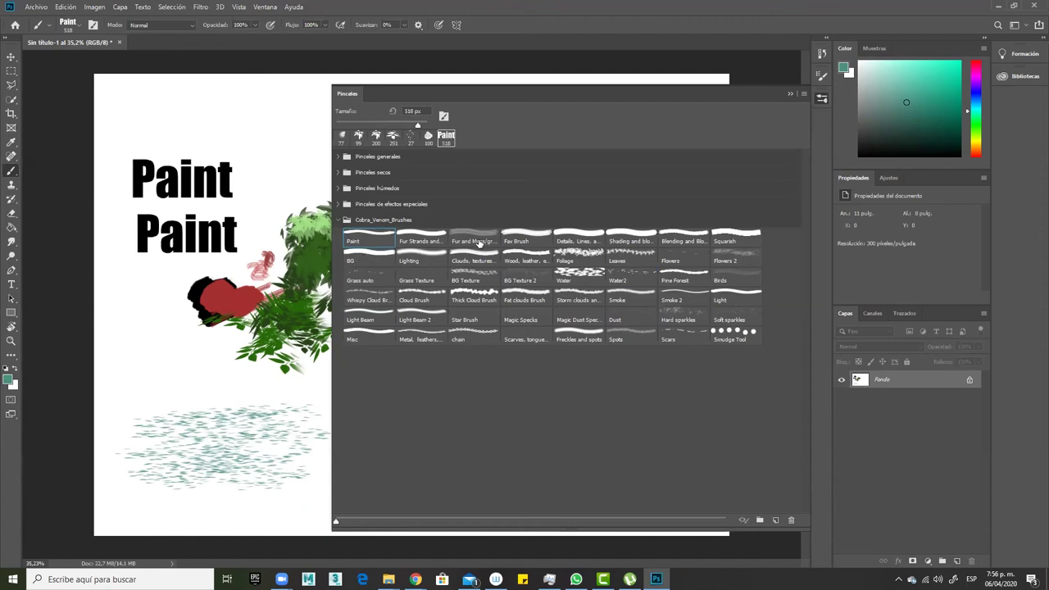
pyautogui.click(526, 240)
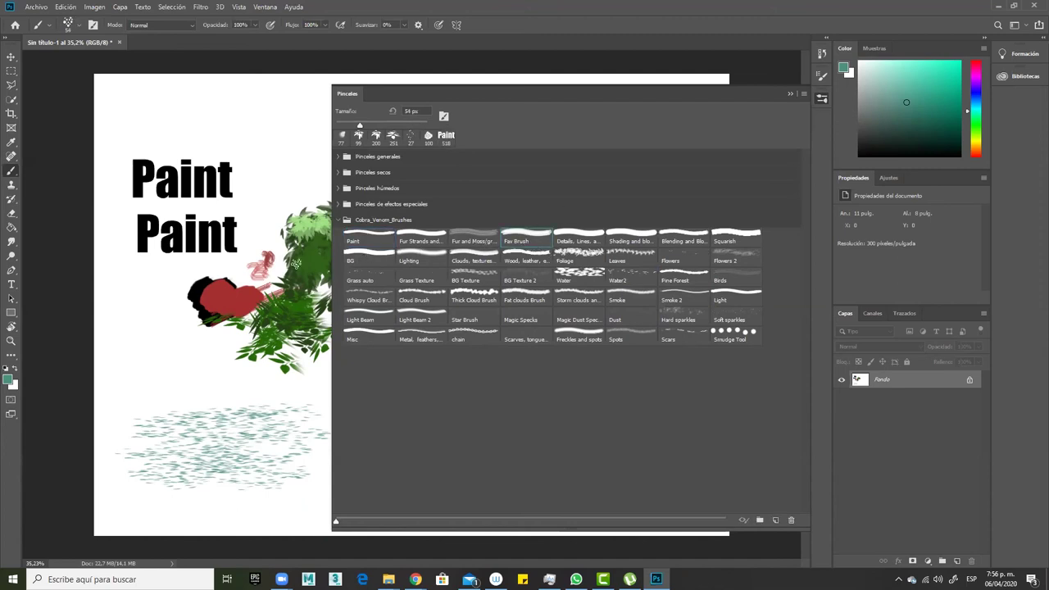
pyautogui.click(297, 177)
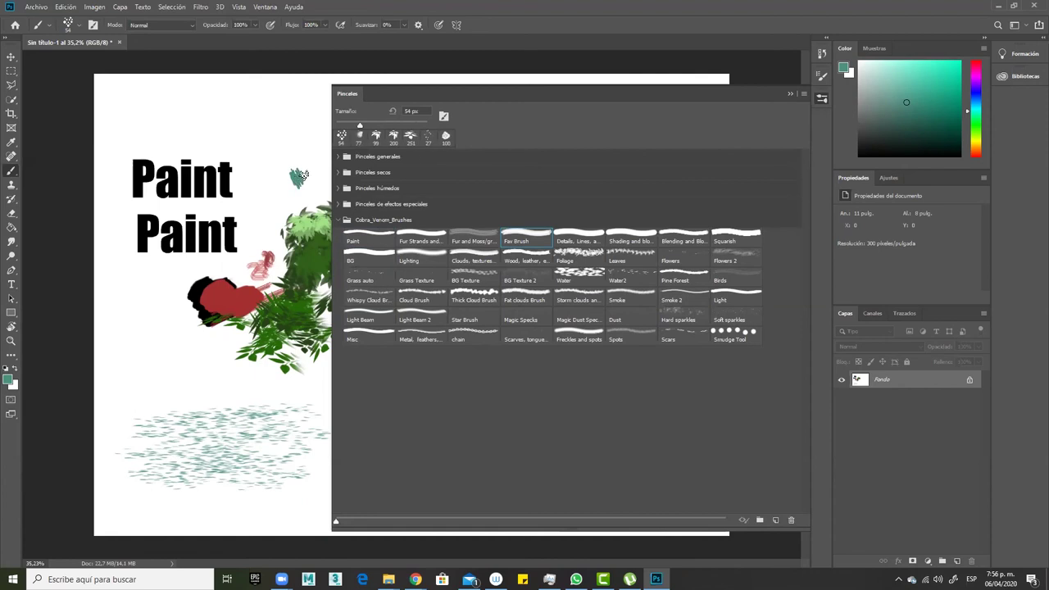
pyautogui.click(976, 145)
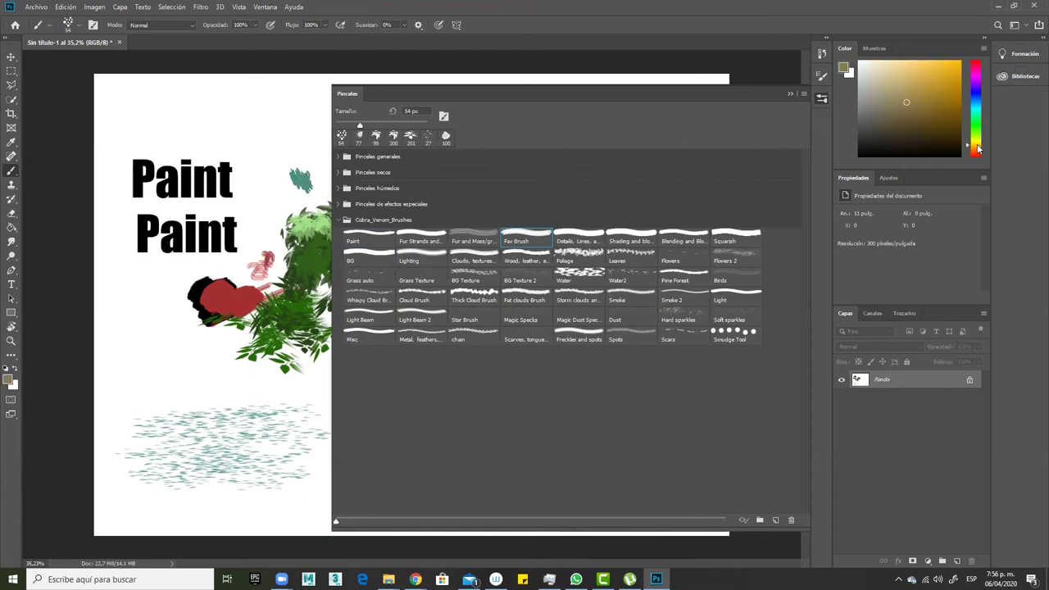
pyautogui.click(921, 119)
pyautogui.click(309, 174)
pyautogui.moveTo(304, 175)
pyautogui.mouseDown()
pyautogui.moveTo(304, 201)
pyautogui.moveTo(283, 164)
pyautogui.moveTo(314, 161)
pyautogui.moveTo(310, 136)
pyautogui.moveTo(308, 205)
pyautogui.moveTo(287, 192)
pyautogui.moveTo(250, 131)
pyautogui.moveTo(272, 141)
pyautogui.moveTo(278, 160)
pyautogui.moveTo(284, 98)
pyautogui.moveTo(263, 146)
pyautogui.moveTo(238, 141)
pyautogui.moveTo(300, 210)
pyautogui.mouseUp()
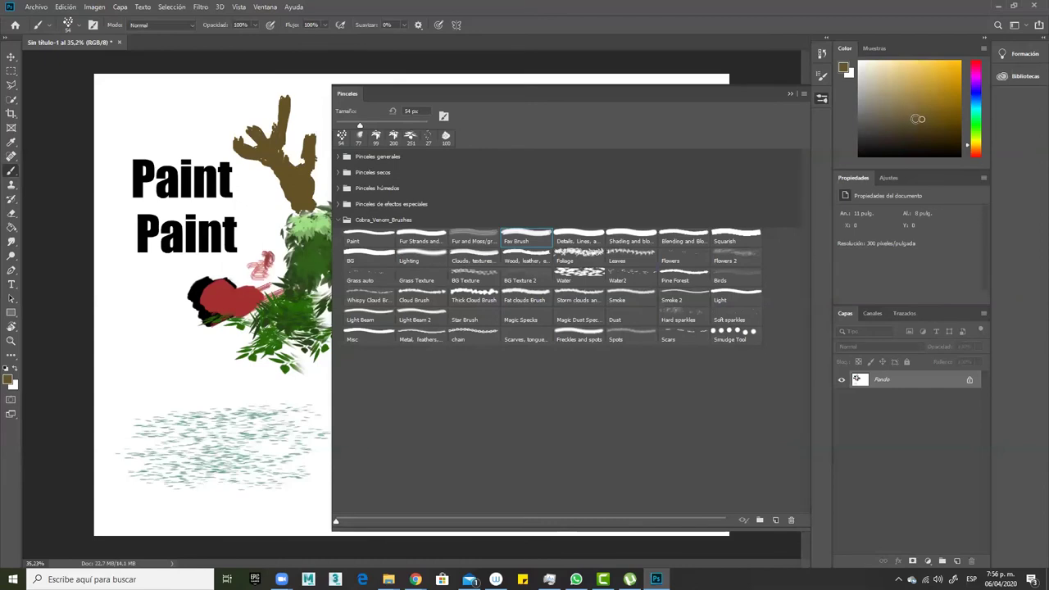
# - Darken the brown slightly and resize the brush from 1 px to about 53 px
pyautogui.click(923, 125)
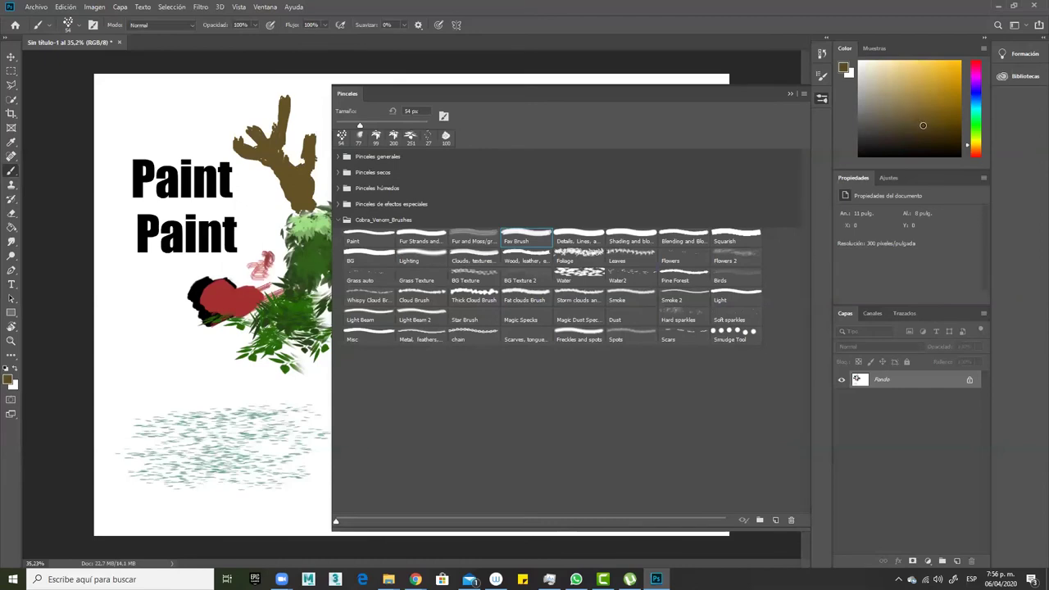
pyautogui.keyDown('alt'); pyautogui.rightClick(292, 182); pyautogui.keyUp('alt')
pyautogui.keyDown('alt'); pyautogui.rightClick(293, 193); pyautogui.keyUp('alt')
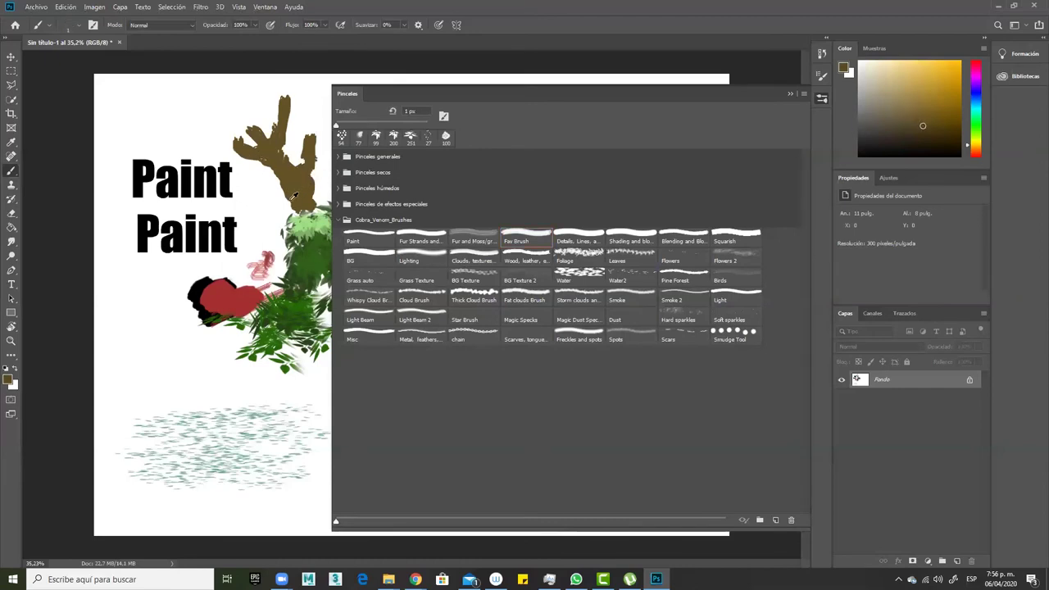
pyautogui.keyDown('alt'); pyautogui.rightClick(275, 213); pyautogui.keyUp('alt')
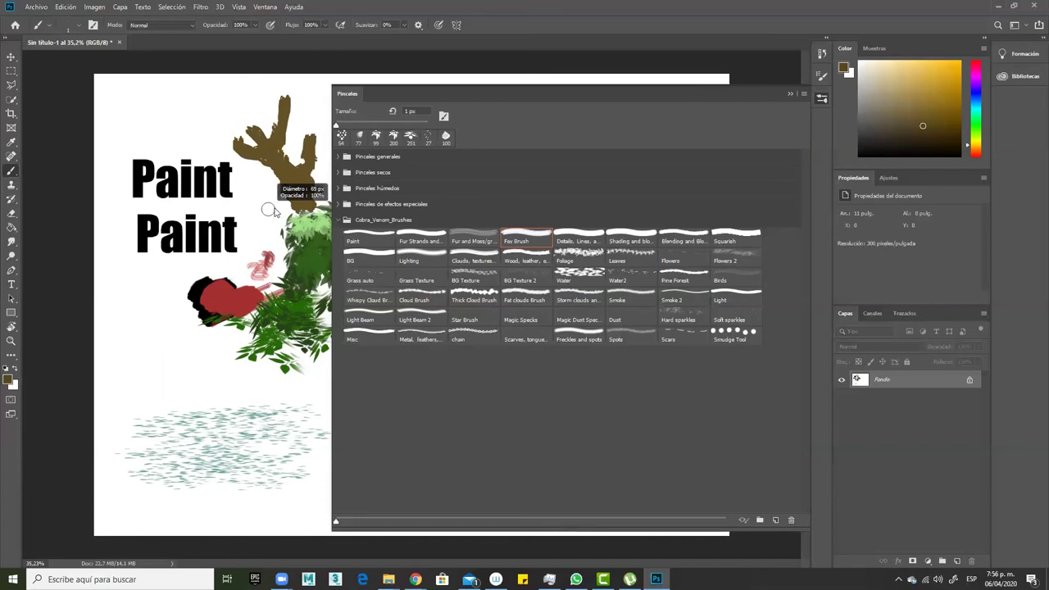
pyautogui.scroll(1, 283, 198)
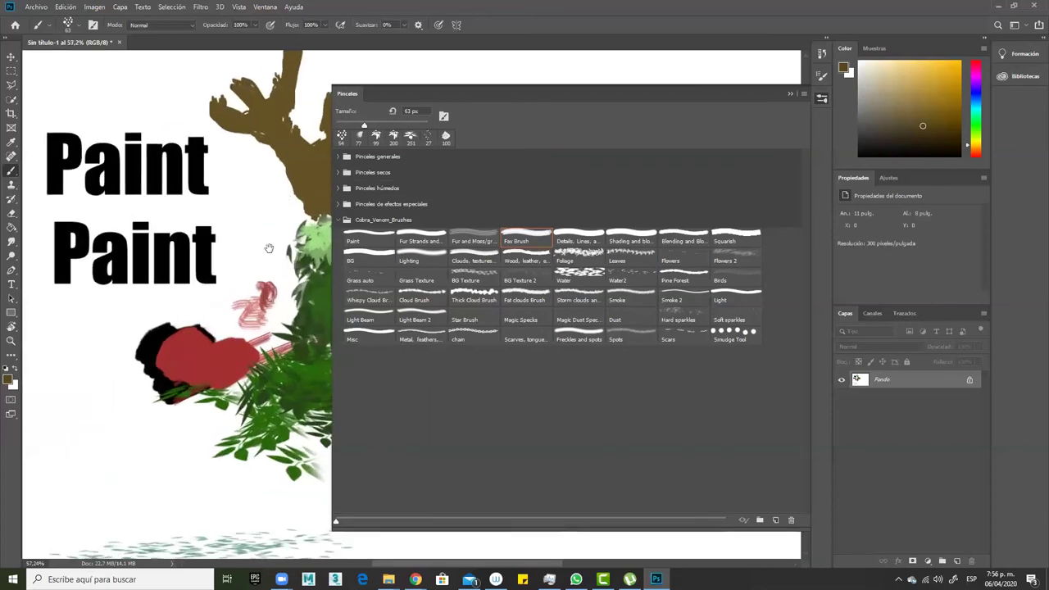
# - Fill the remaining gaps in the tree trunk with brown paint
pyautogui.scroll(1, 275, 268)
pyautogui.moveTo(275, 268); pyautogui.dragTo(261, 245)
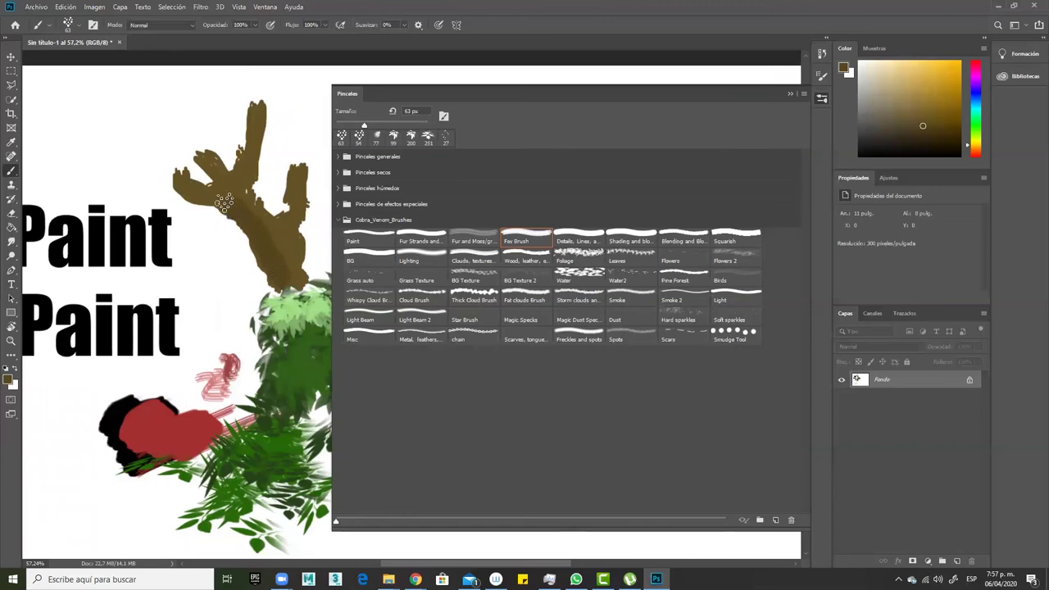
pyautogui.moveTo(268, 253)
pyautogui.mouseDown()
pyautogui.moveTo(244, 191)
pyautogui.moveTo(264, 124)
pyautogui.mouseUp()
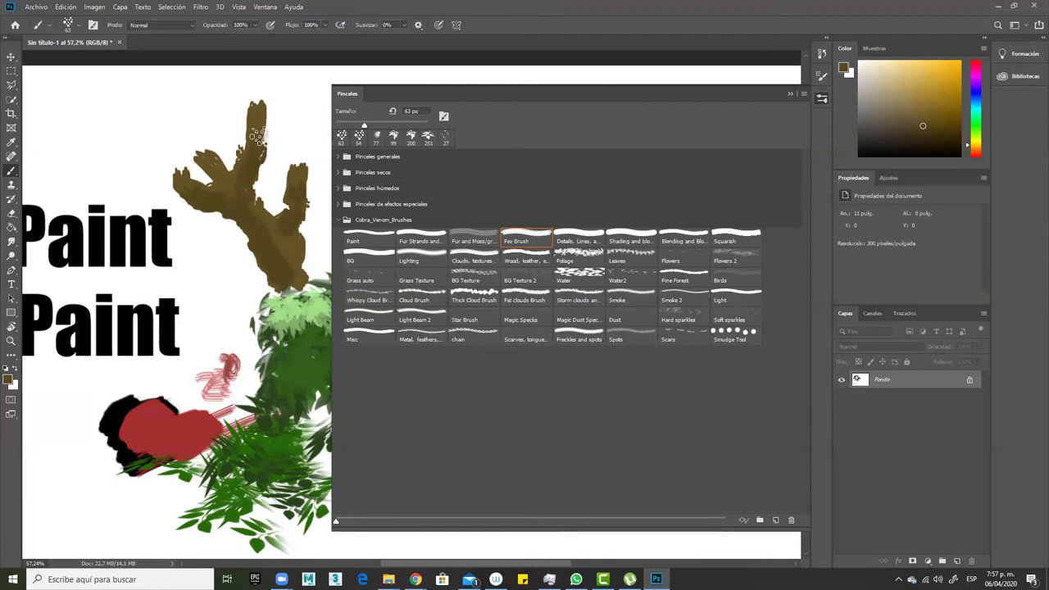
# - Paint lighter tan highlights along the trunk and both branches with a smaller brush
pyautogui.moveTo(935, 115); pyautogui.dragTo(910, 94)
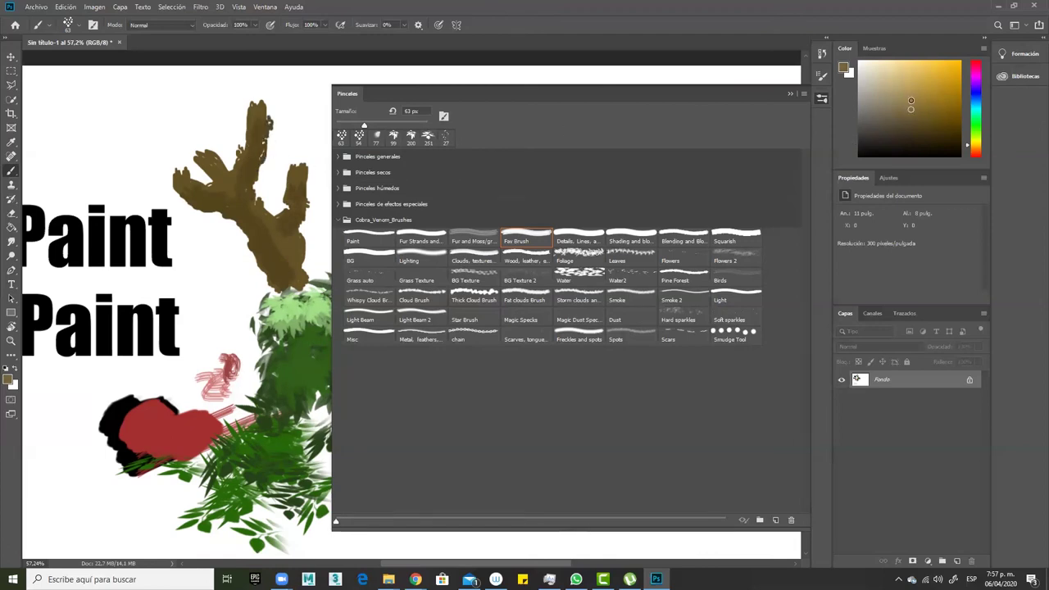
pyautogui.press('[')
pyautogui.press('[')
pyautogui.press('[')
pyautogui.moveTo(283, 221)
pyautogui.mouseDown()
pyautogui.moveTo(289, 193)
pyautogui.moveTo(245, 134)
pyautogui.mouseUp()
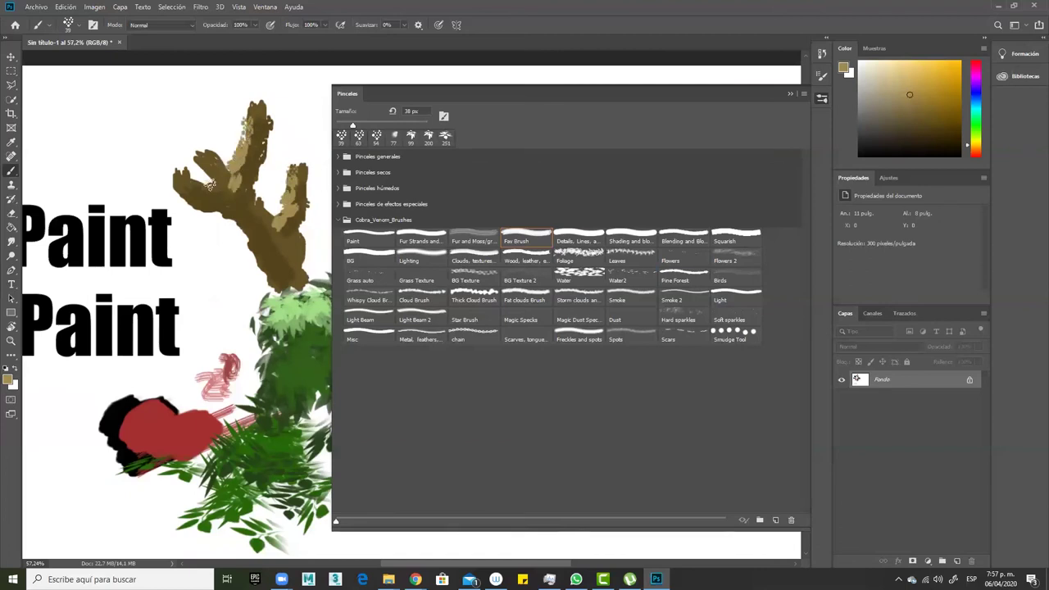
pyautogui.moveTo(215, 184); pyautogui.dragTo(177, 174)
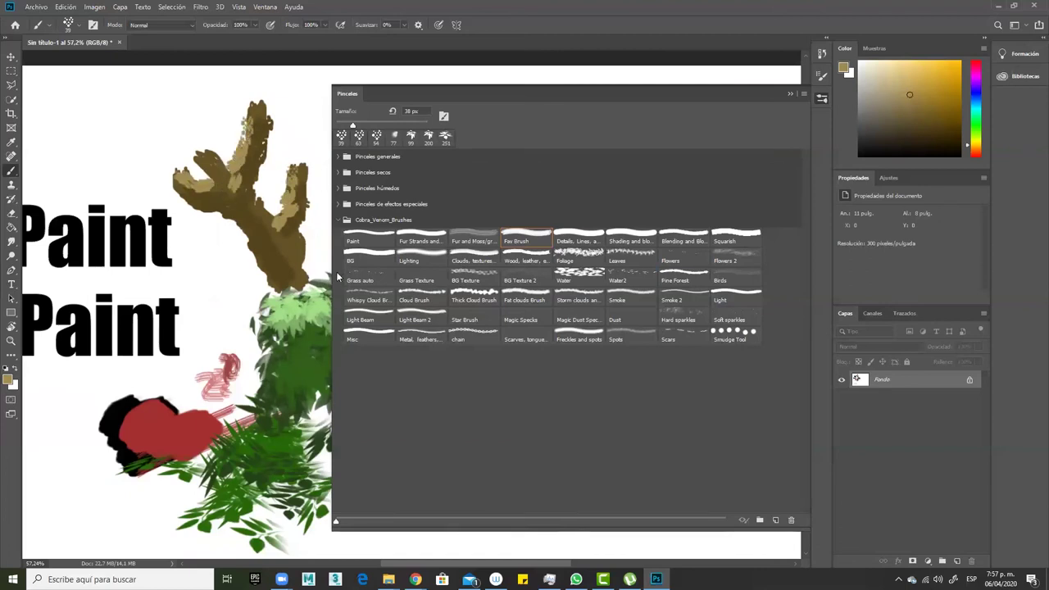
pyautogui.moveTo(256, 231); pyautogui.dragTo(247, 123)
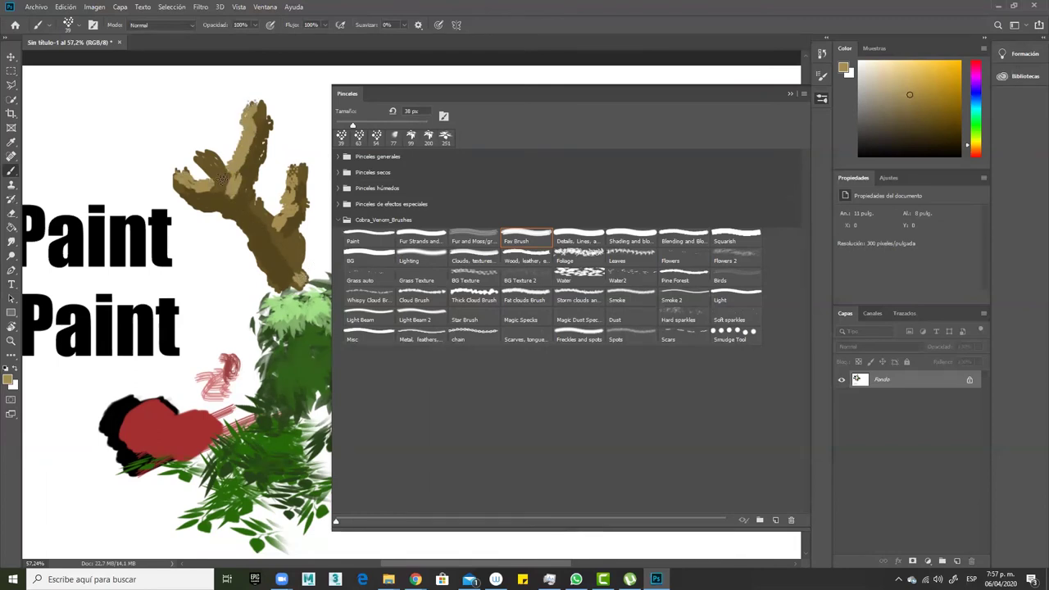
pyautogui.moveTo(222, 176); pyautogui.dragTo(190, 152)
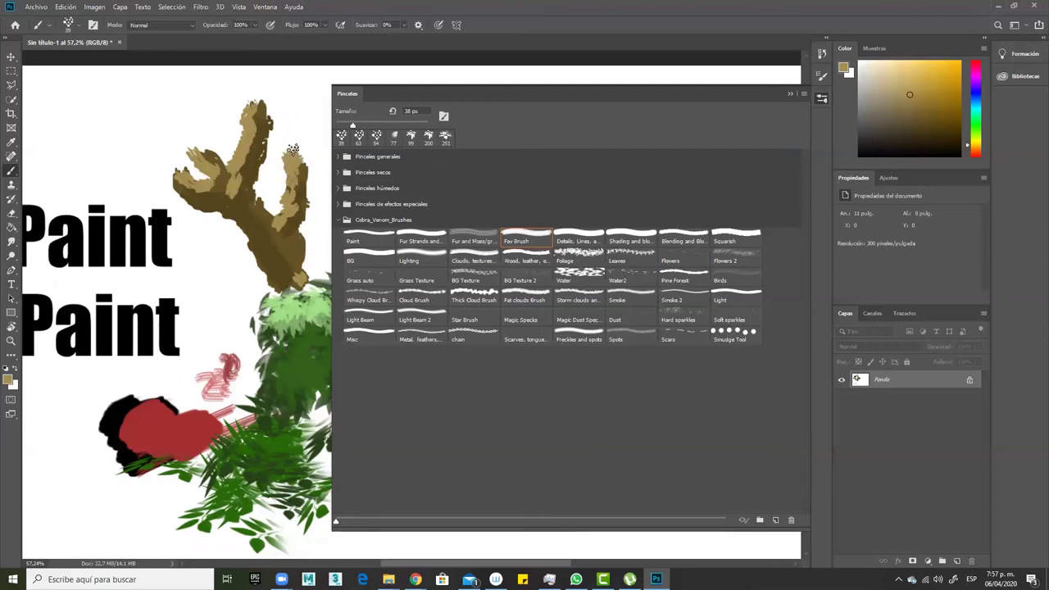
pyautogui.moveTo(292, 150); pyautogui.dragTo(300, 181)
# - Shade the trunk base, lower trunk and upper-left branch with darker brown tones
pyautogui.click(909, 121)
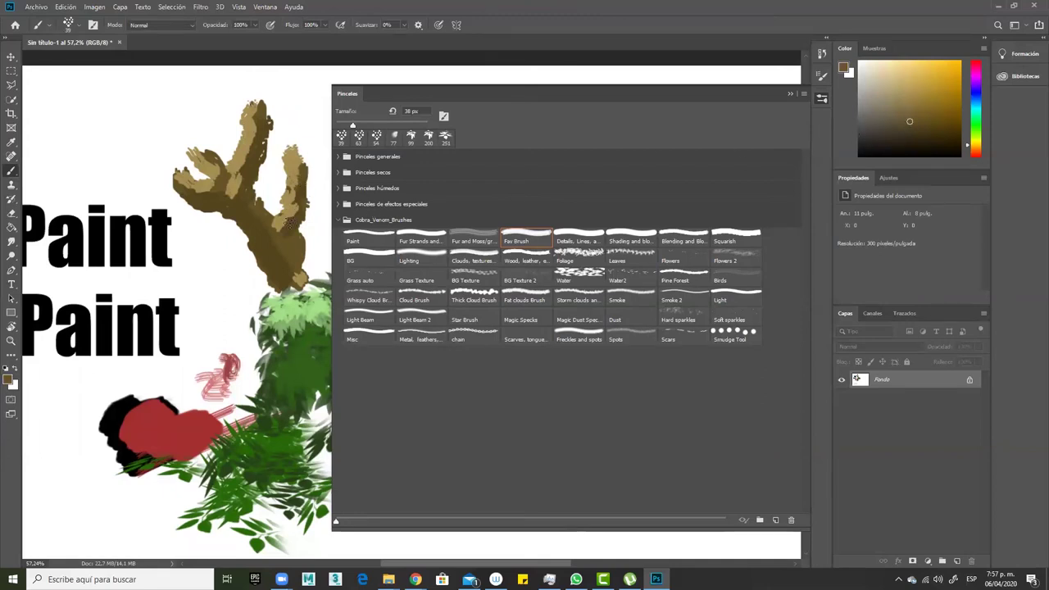
pyautogui.moveTo(269, 281); pyautogui.dragTo(291, 288)
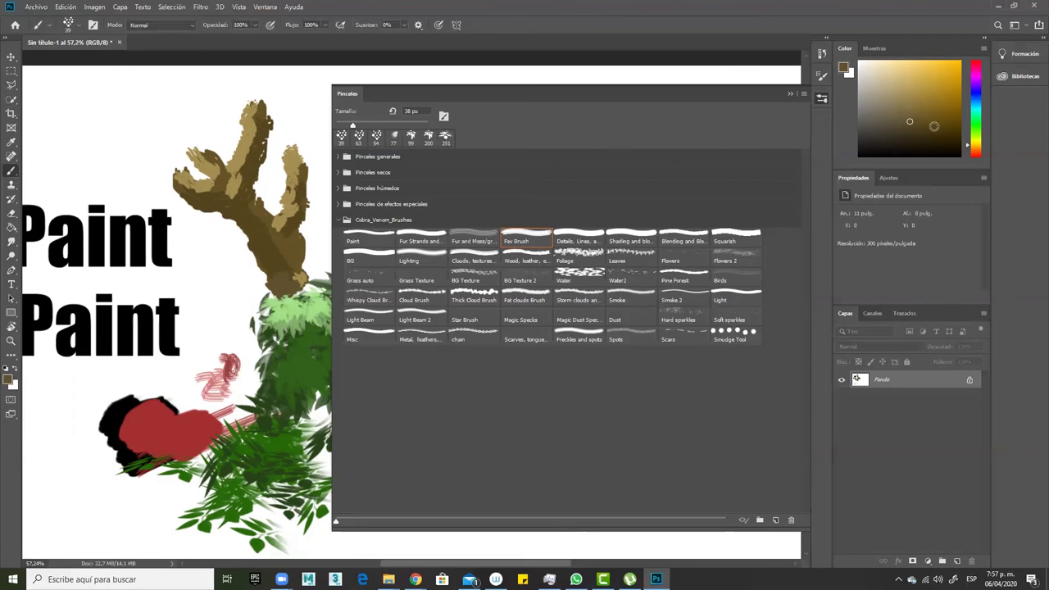
pyautogui.click(940, 121)
pyautogui.moveTo(277, 261); pyautogui.dragTo(282, 296)
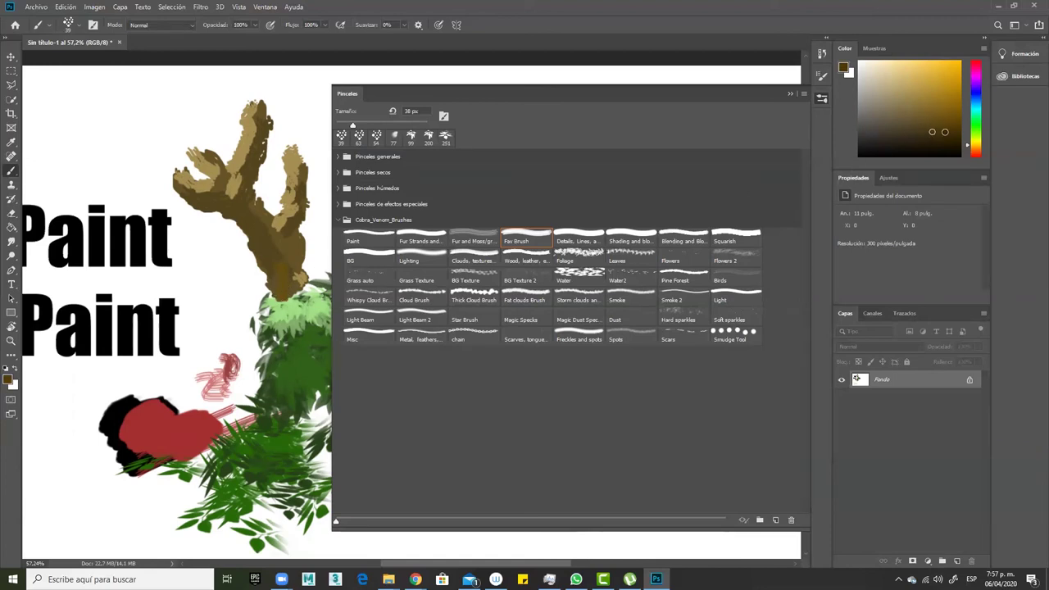
pyautogui.click(952, 135)
pyautogui.moveTo(284, 292); pyautogui.dragTo(224, 209)
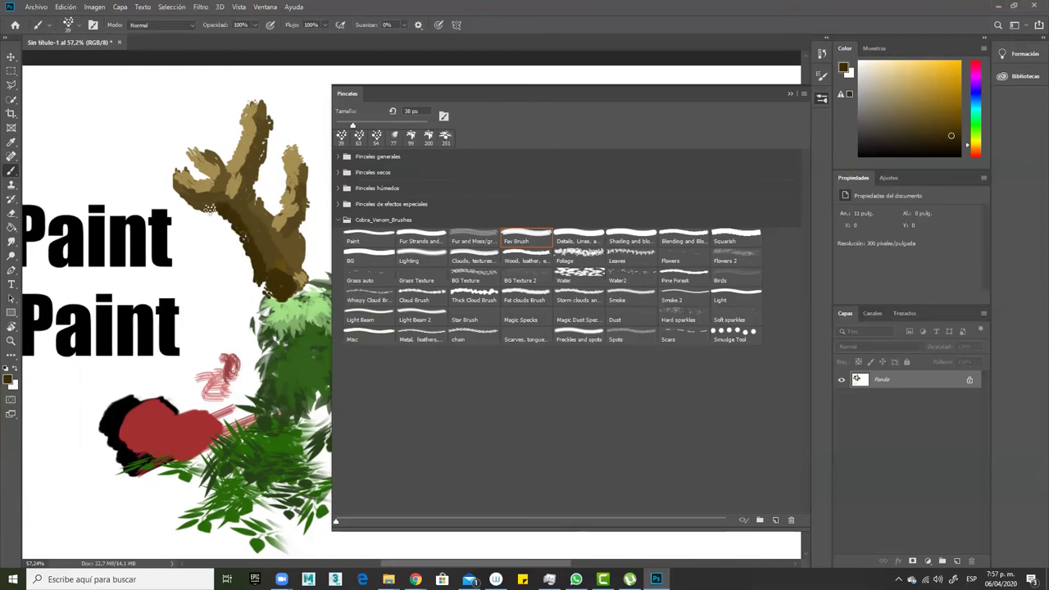
pyautogui.moveTo(223, 210); pyautogui.dragTo(185, 202)
pyautogui.scroll(-1, 297, 274)
pyautogui.scroll(-3, 270, 287)
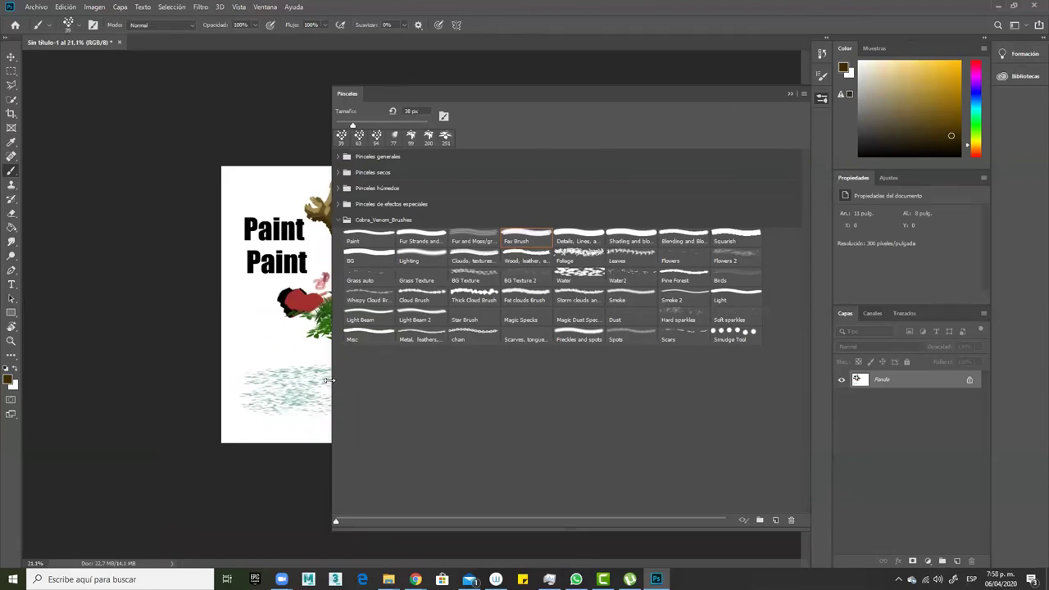
# - Narrow the Brushes panel and paint a test patch with the 64 px Birds brush
pyautogui.moveTo(333, 380); pyautogui.dragTo(555, 367)
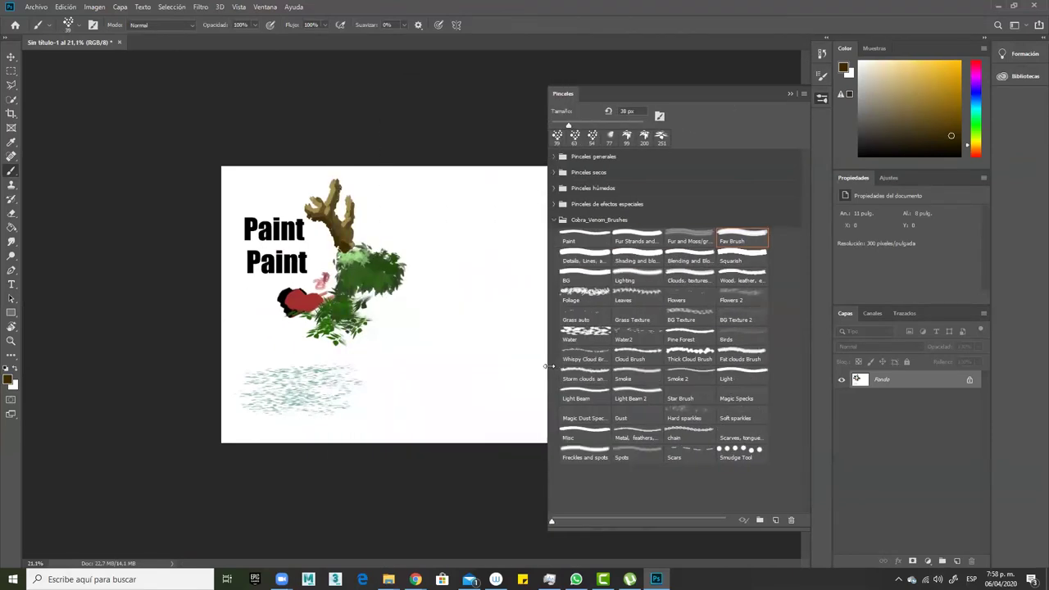
pyautogui.scroll(5, 400, 209)
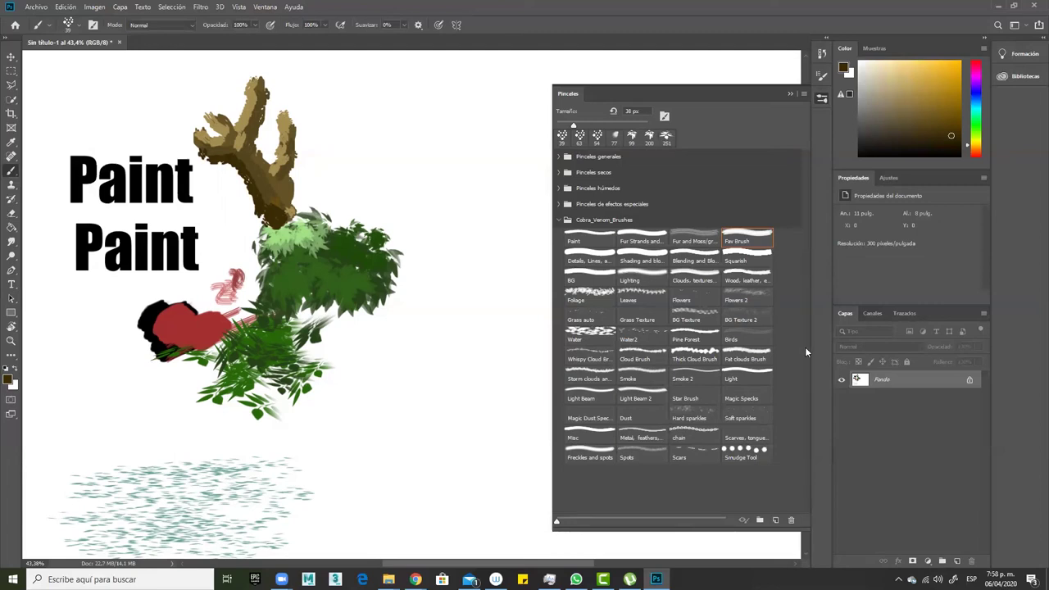
pyautogui.click(742, 339)
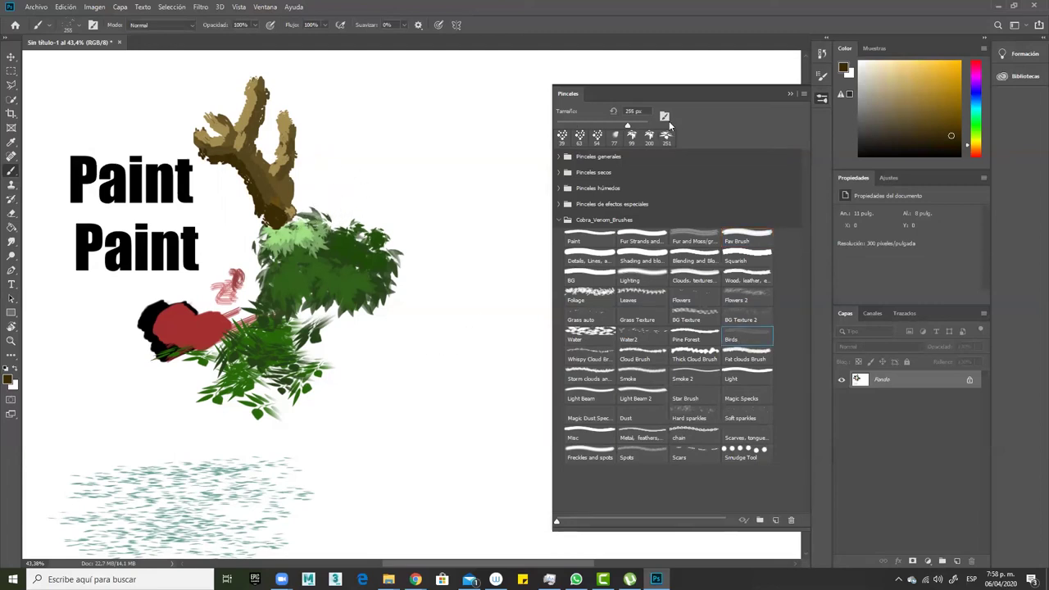
pyautogui.moveTo(628, 125); pyautogui.dragTo(585, 126)
pyautogui.moveTo(366, 150); pyautogui.dragTo(414, 142)
# - Paint a dark flock of birds right of the tree with a 257 px brush
pyautogui.click(943, 145)
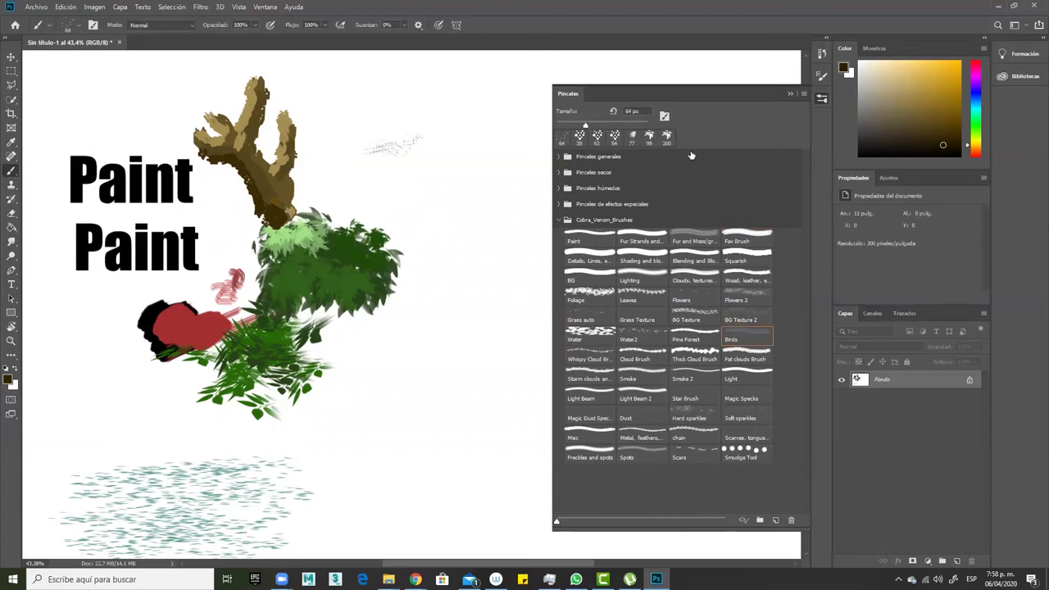
pyautogui.moveTo(617, 127); pyautogui.dragTo(628, 126)
pyautogui.moveTo(443, 187); pyautogui.dragTo(459, 215)
pyautogui.moveTo(369, 189); pyautogui.dragTo(426, 299)
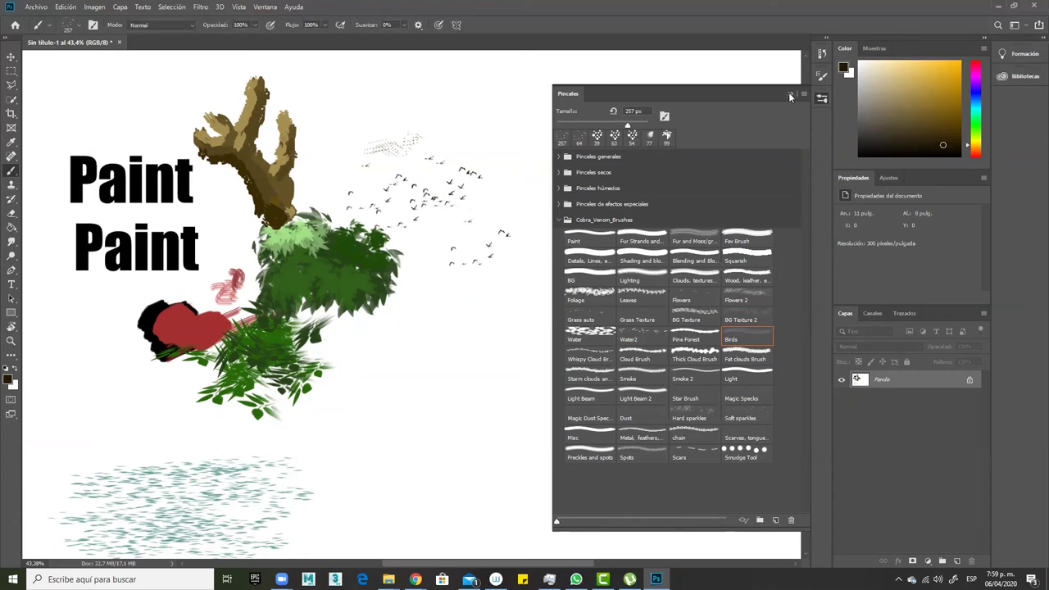
pyautogui.click(790, 95)
pyautogui.moveTo(476, 281); pyautogui.dragTo(464, 304)
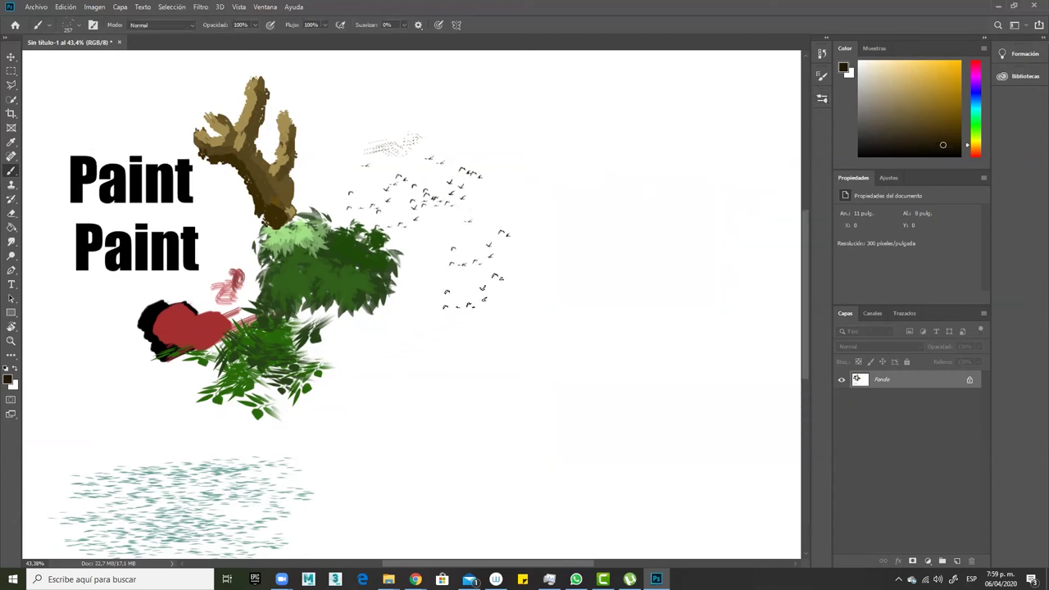
pyautogui.hotkey('ctrl', 'z')
pyautogui.moveTo(504, 184); pyautogui.dragTo(491, 145)
# - Enlarge the Birds brush and extend the right-hand flock down and to the left
pyautogui.rightClick(537, 141)
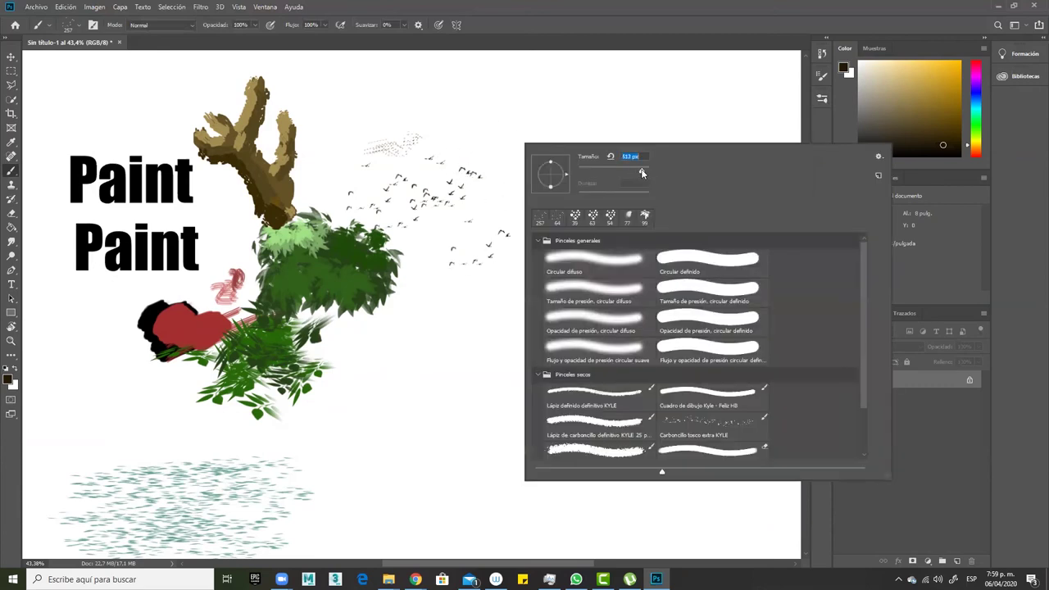
pyautogui.press('Return')
pyautogui.moveTo(566, 155); pyautogui.dragTo(721, 197)
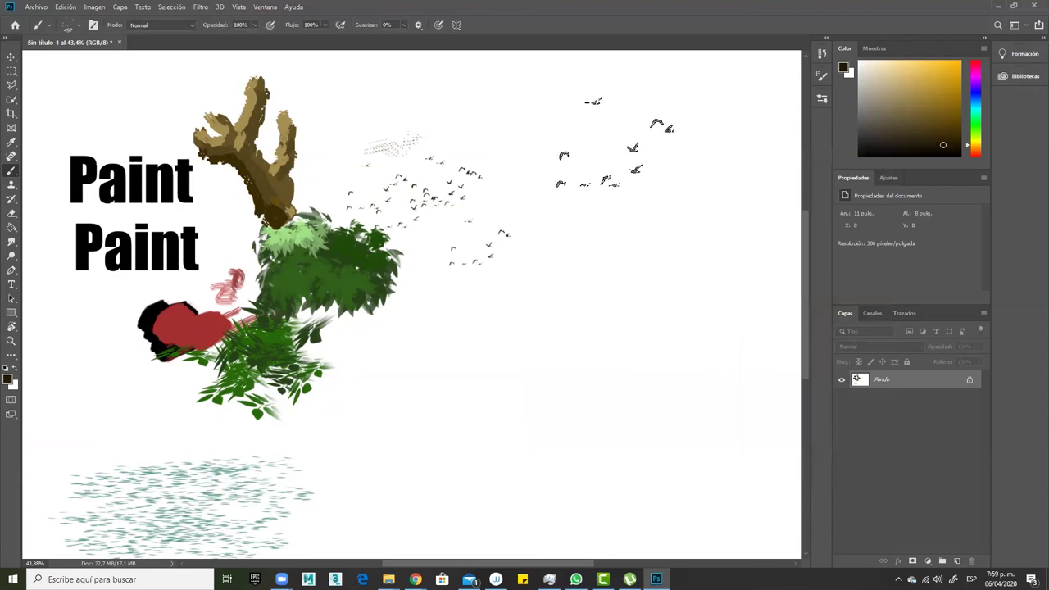
pyautogui.moveTo(742, 324); pyautogui.dragTo(668, 291)
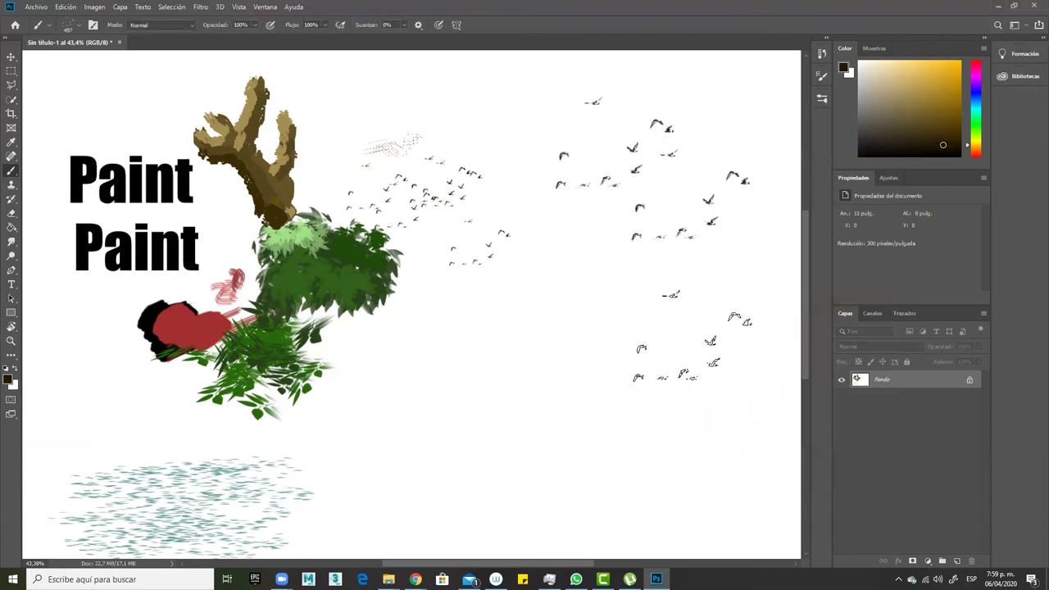
pyautogui.hotkey('ctrl', 'z')
pyautogui.moveTo(656, 221); pyautogui.dragTo(566, 279)
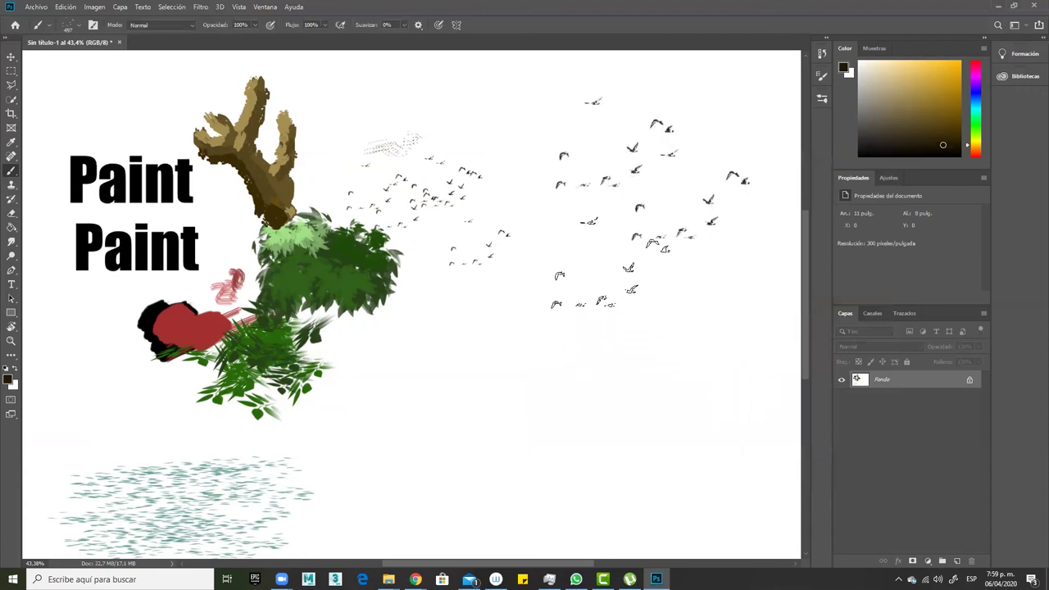
pyautogui.moveTo(623, 229); pyautogui.dragTo(566, 271)
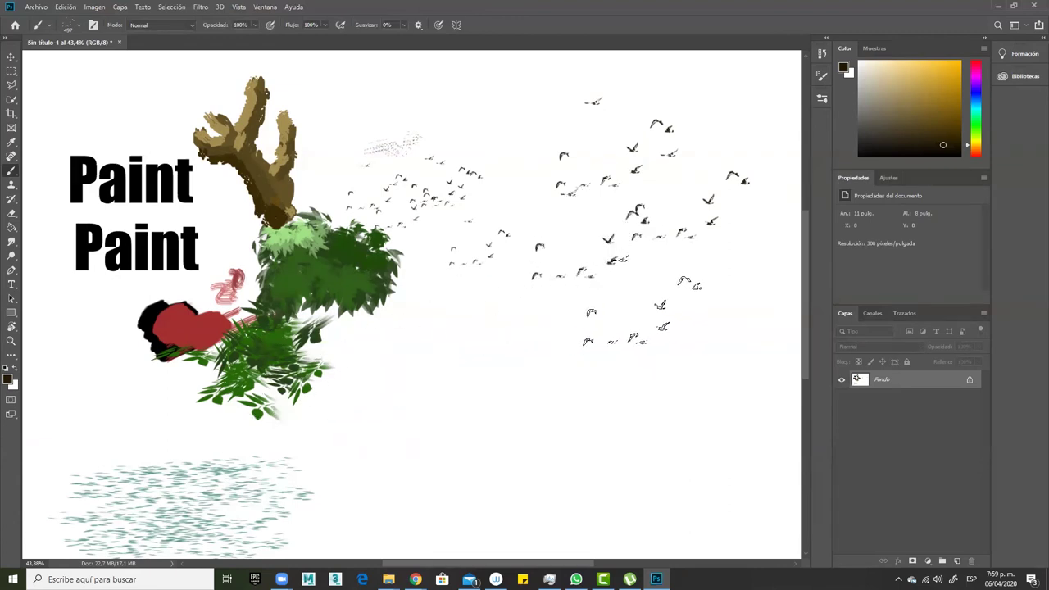
pyautogui.moveTo(647, 310); pyautogui.dragTo(524, 349)
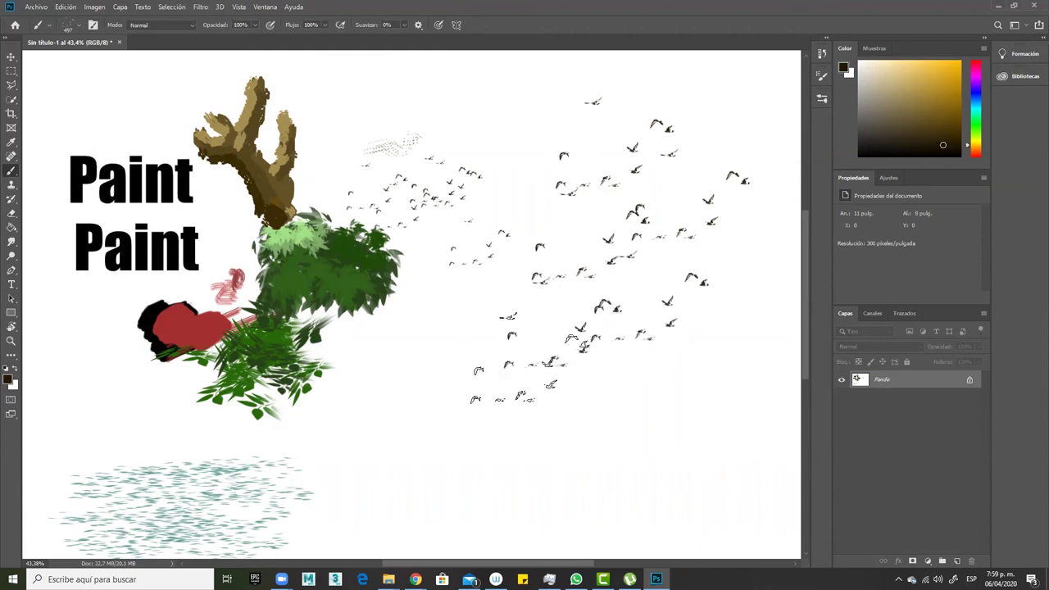
pyautogui.moveTo(567, 319)
pyautogui.mouseDown()
pyautogui.moveTo(602, 330)
pyautogui.moveTo(602, 351)
pyautogui.moveTo(541, 275)
pyautogui.moveTo(451, 321)
pyautogui.mouseUp()
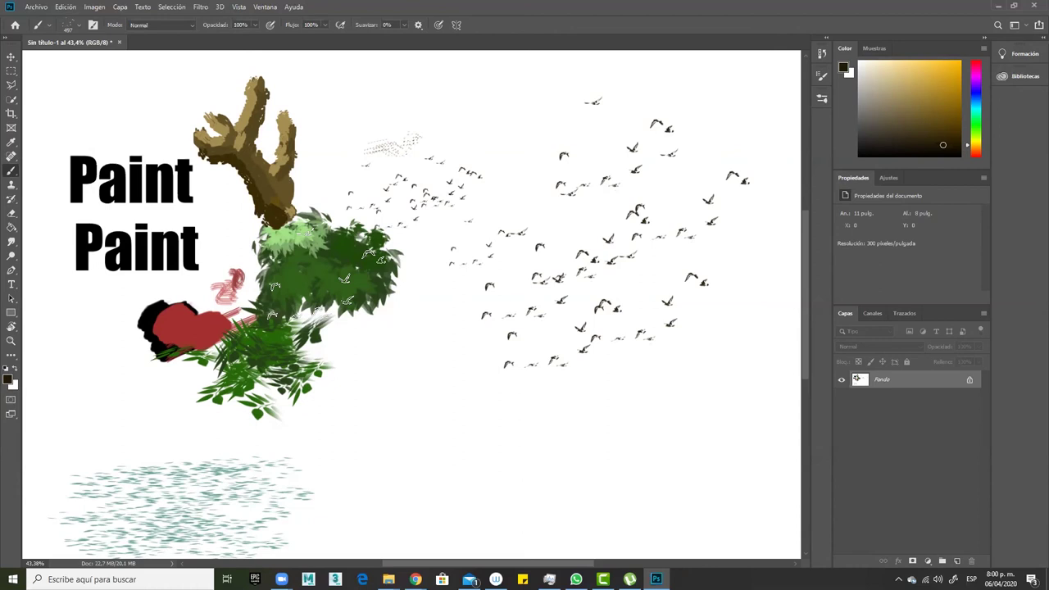
# - Add more Birds brush strokes across the flock, including its lower part
pyautogui.moveTo(369, 256); pyautogui.dragTo(529, 186)
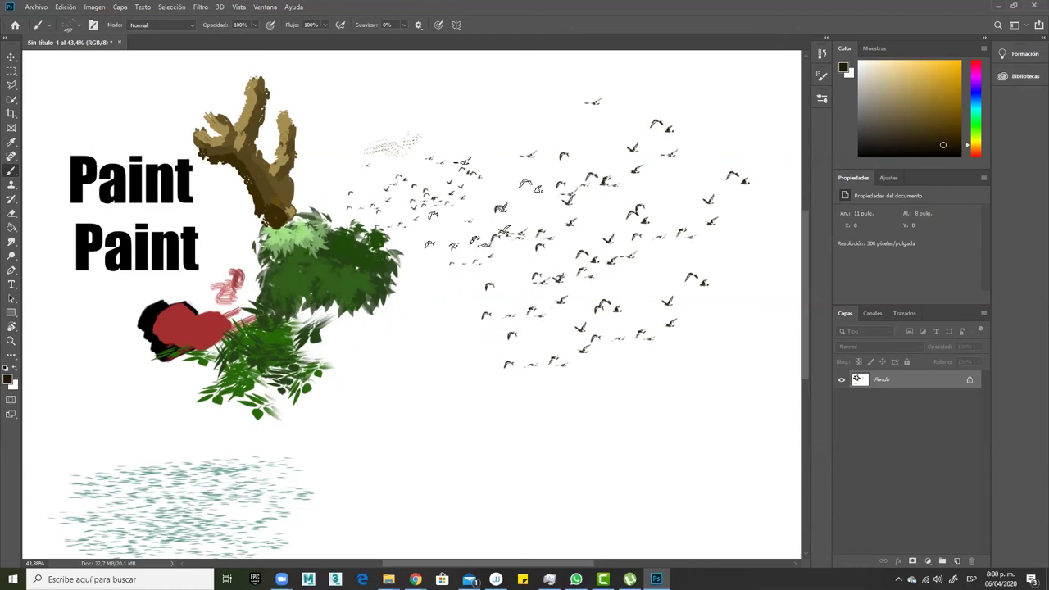
pyautogui.scroll(-1, 482, 340)
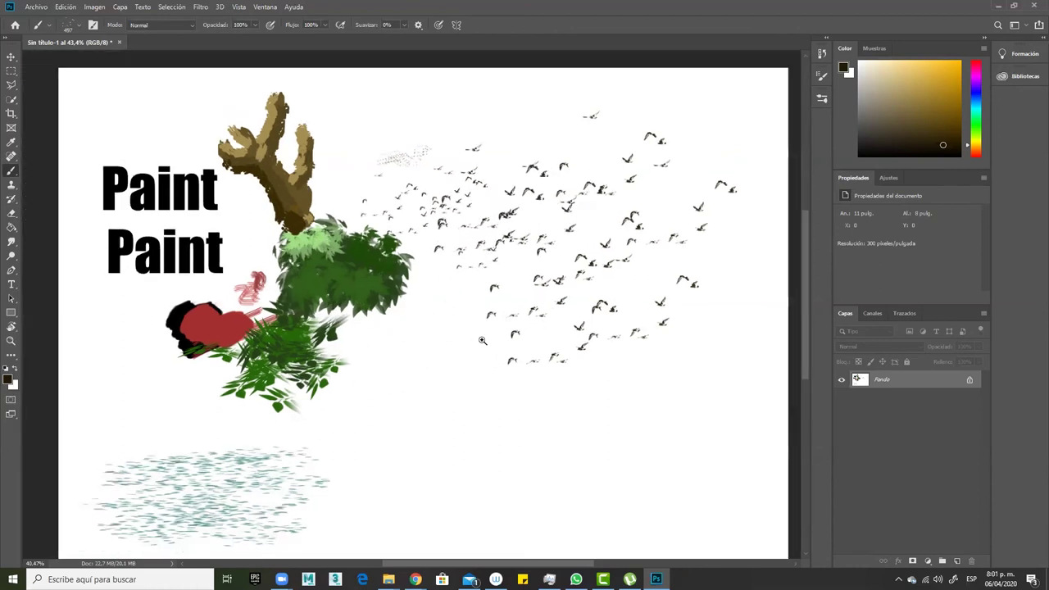
pyautogui.scroll(-5, 482, 340)
pyautogui.scroll(5, 482, 341)
pyautogui.moveTo(492, 327)
pyautogui.mouseDown()
pyautogui.moveTo(578, 273)
pyautogui.moveTo(514, 336)
pyautogui.mouseUp()
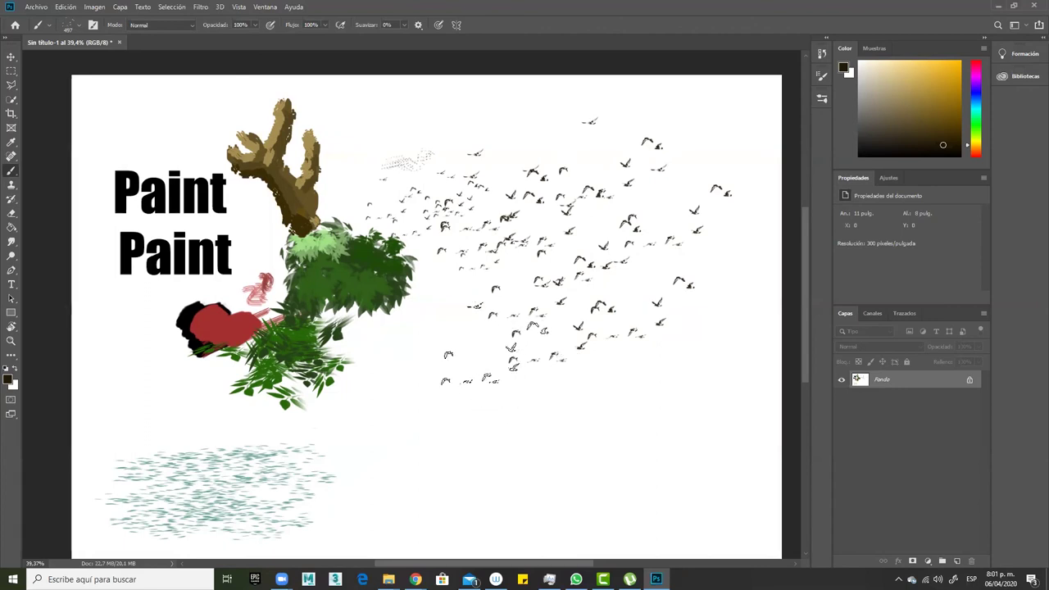
# - Select the Move tool and bring up the browser window
pyautogui.click(10, 56)
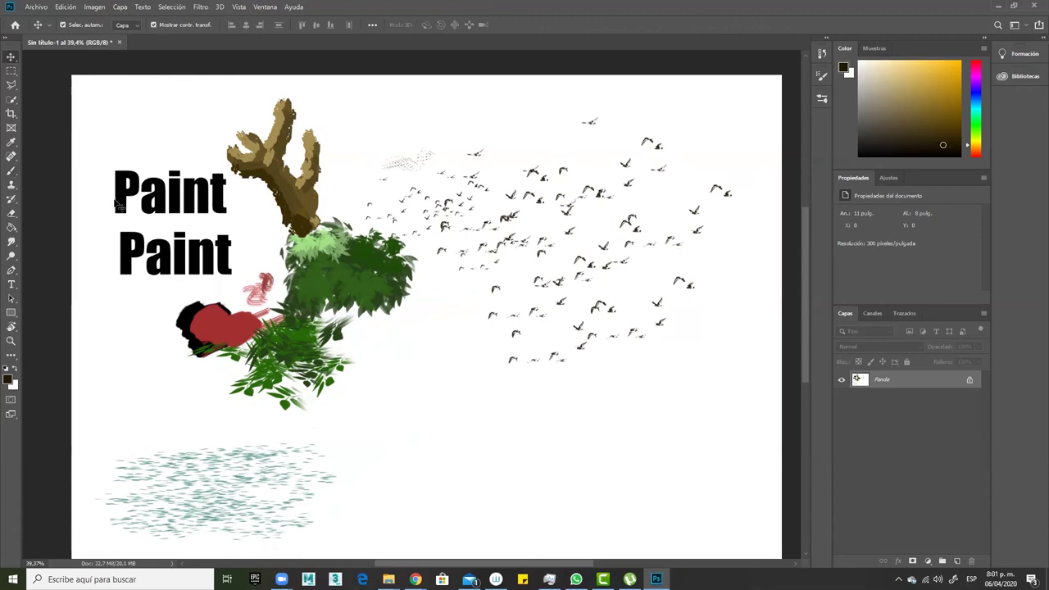
pyautogui.click(11, 173)
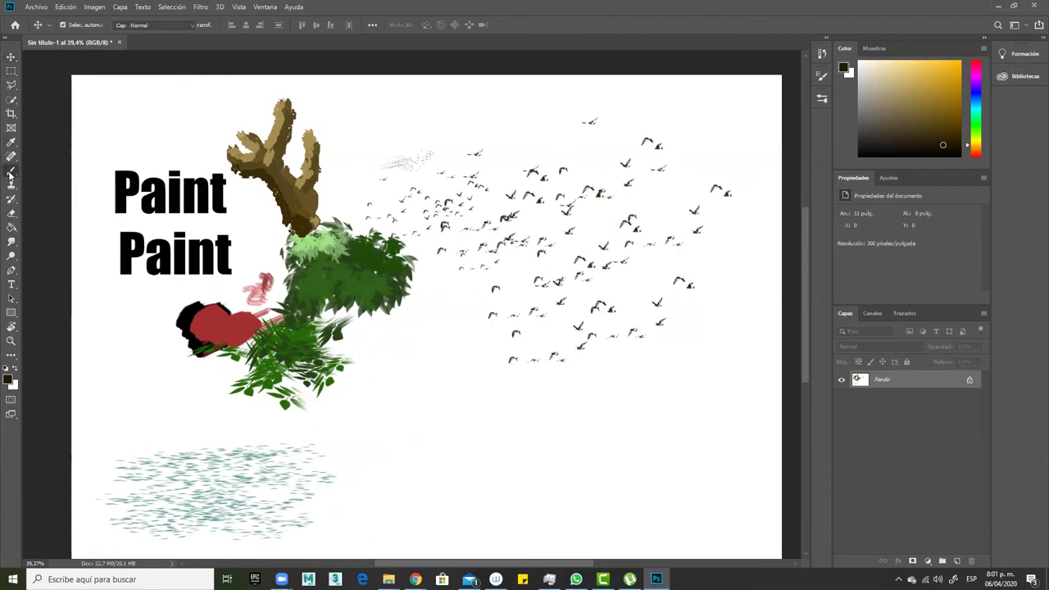
pyautogui.click(12, 59)
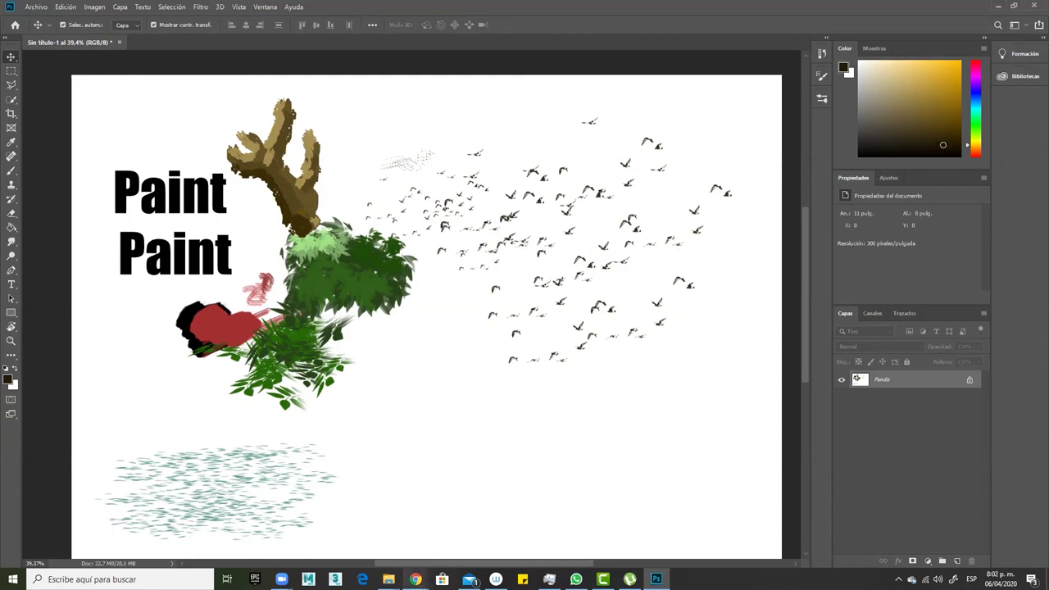
pyautogui.click(416, 580)
pyautogui.moveTo(592, 533)
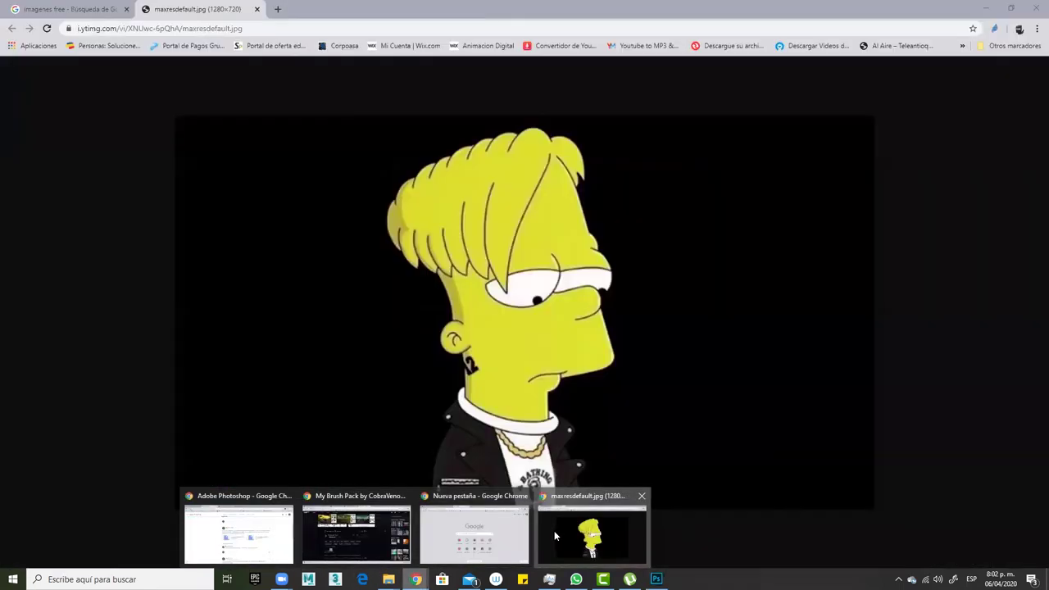
# - Switch from Chrome's cartoon image to the Photoshop Brushes folder in File Explorer
pyautogui.click(555, 531)
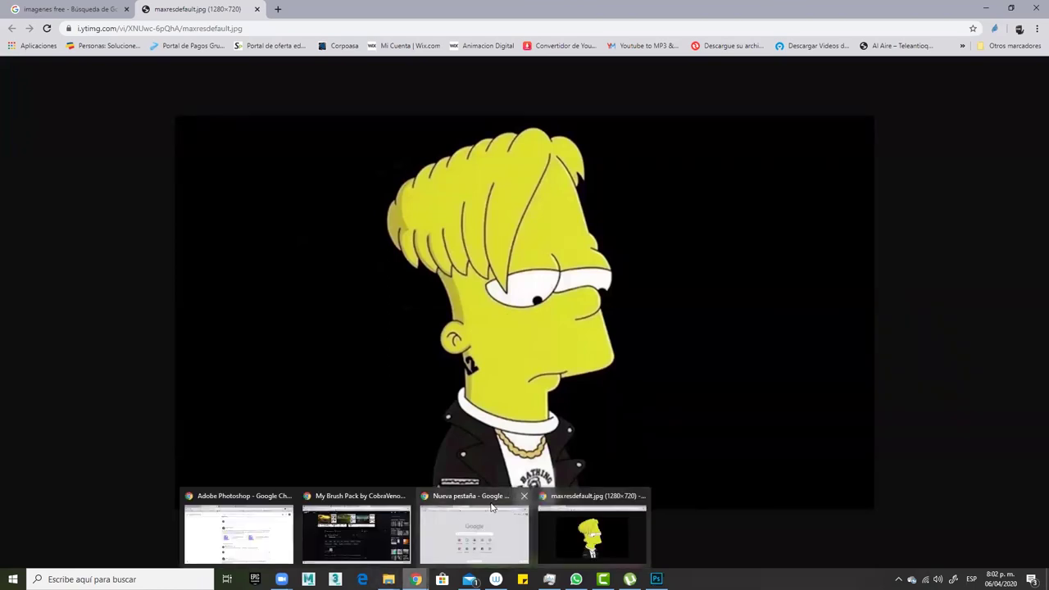
pyautogui.click(657, 579)
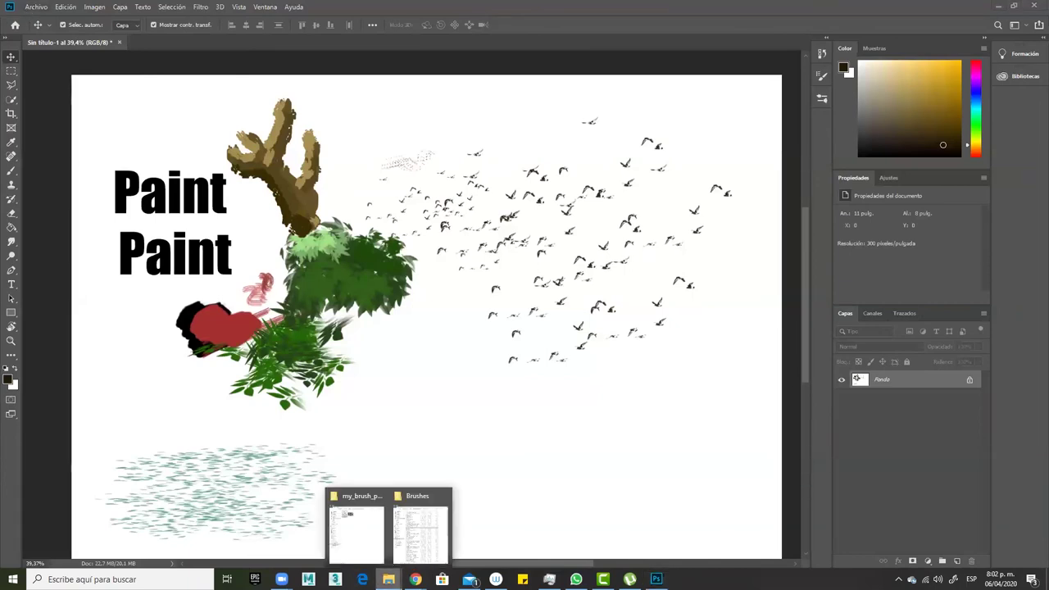
pyautogui.moveTo(388, 580)
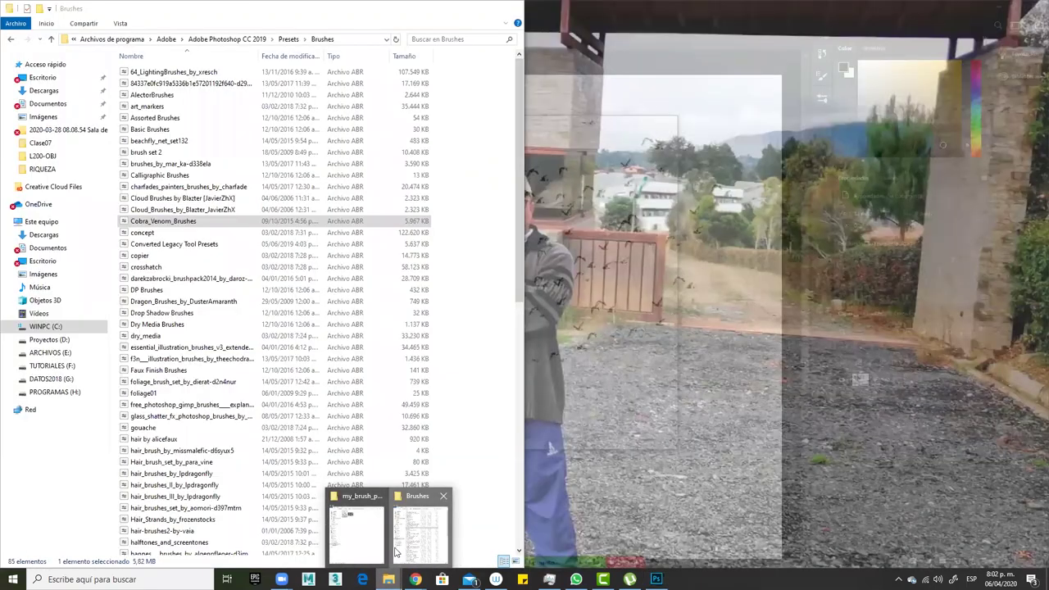
# - Browse to E:\CORPOASA\Extension Academica\Photosop and drag maxresdefault onto Photoshop
pyautogui.click(352, 548)
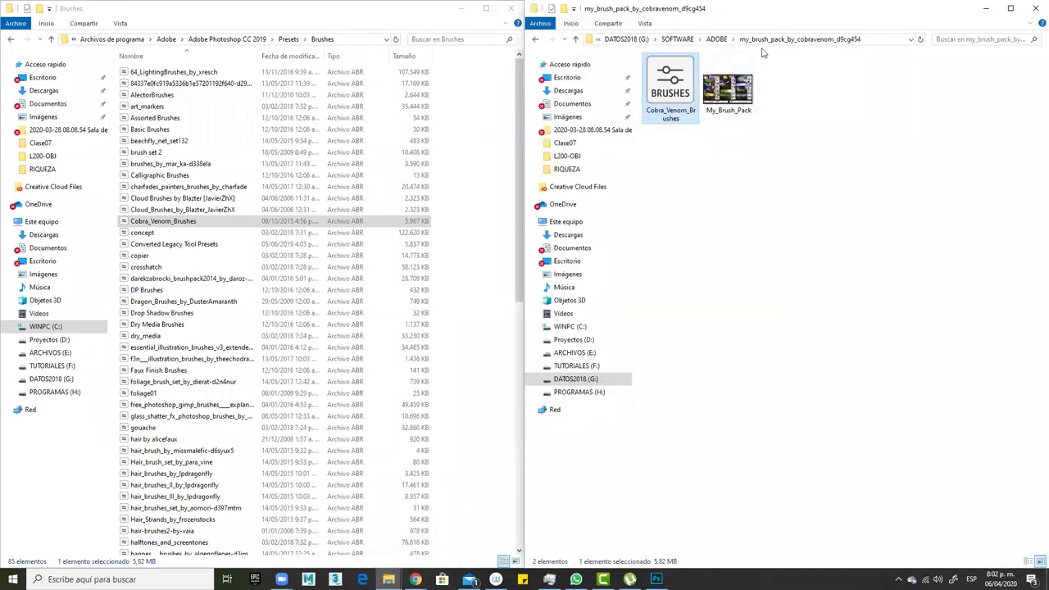
pyautogui.moveTo(49, 366)
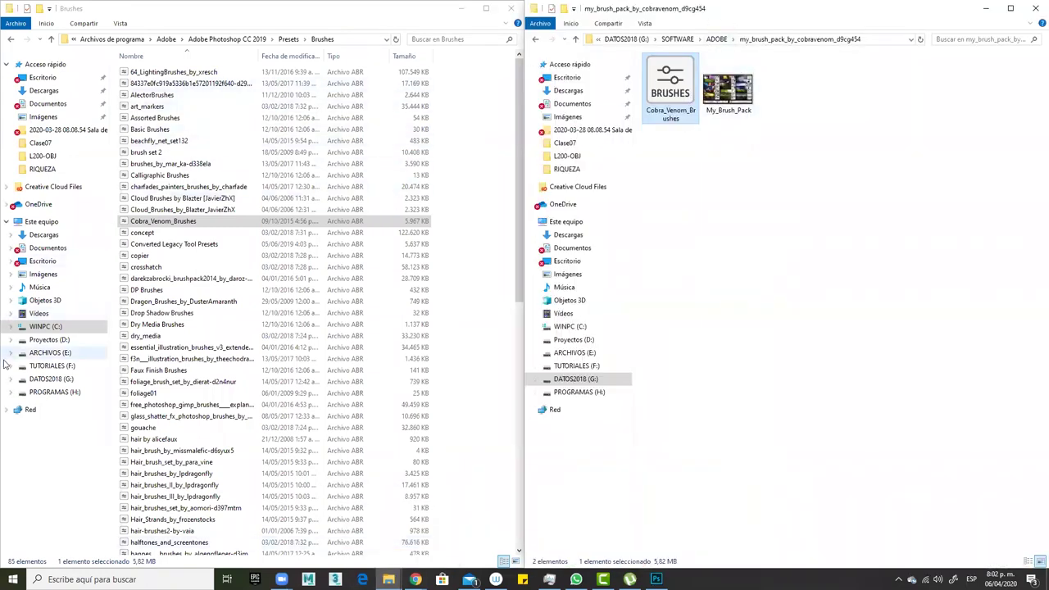
pyautogui.click(49, 353)
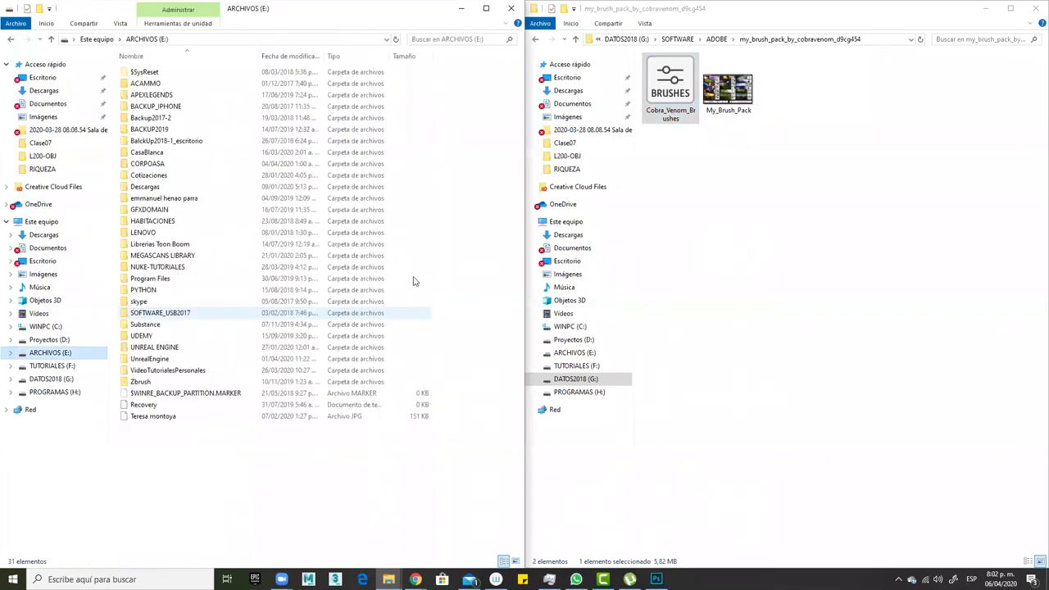
pyautogui.doubleClick(160, 164)
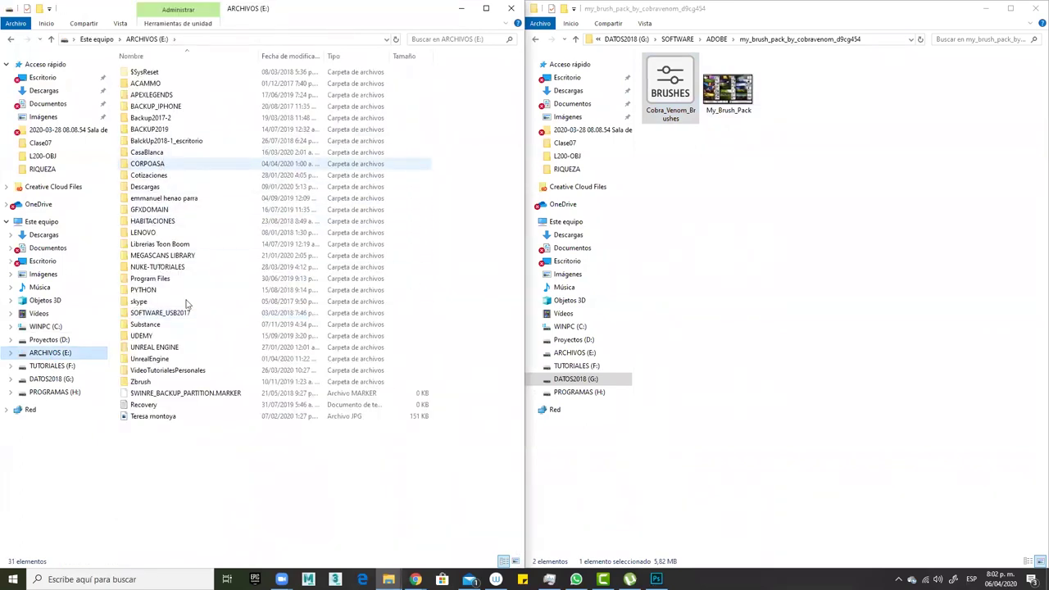
pyautogui.click(191, 246)
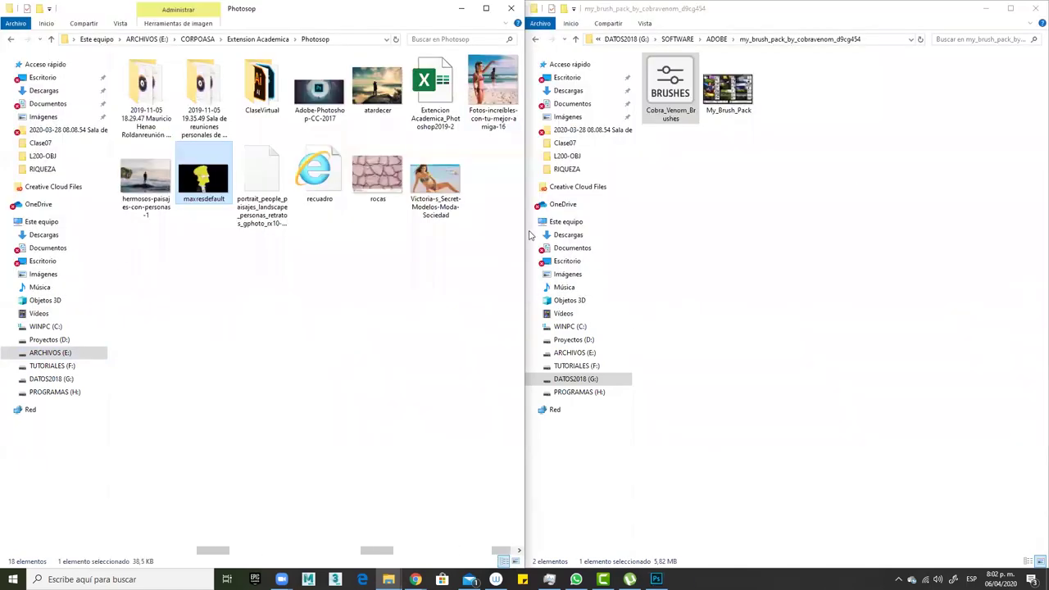
pyautogui.click(205, 182)
pyautogui.moveTo(207, 184); pyautogui.dragTo(657, 577)
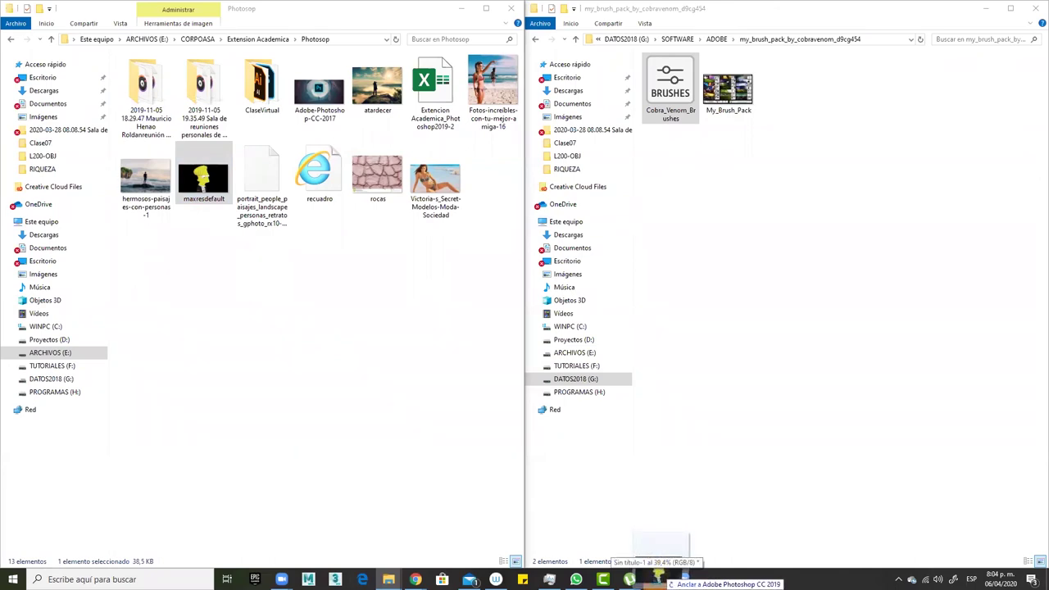
pyautogui.moveTo(657, 574); pyautogui.dragTo(657, 574)
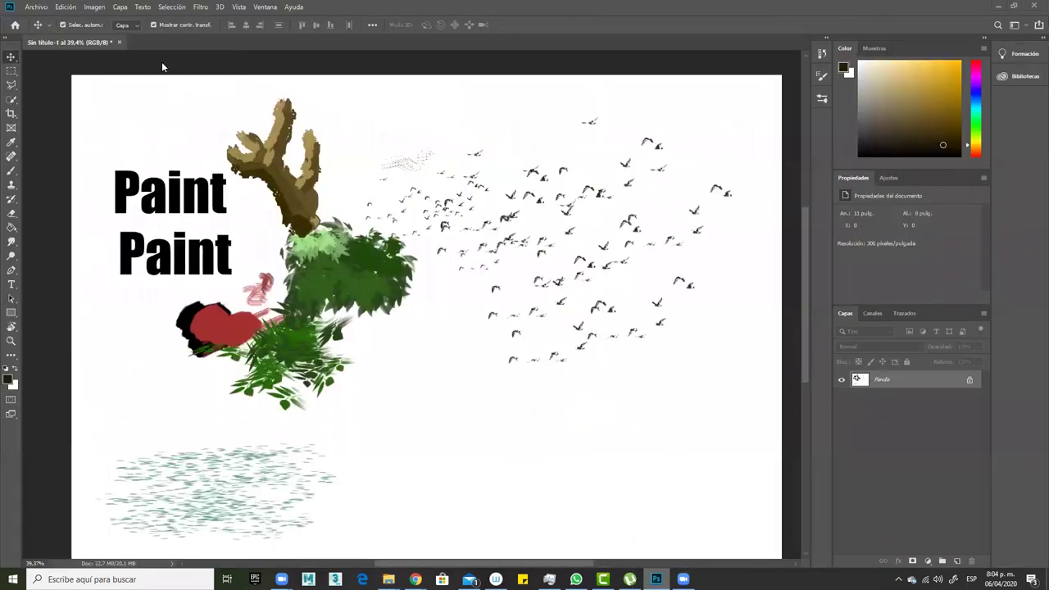
# - Copy the Photosop folder path from the File Explorer address bar
pyautogui.click(157, 44)
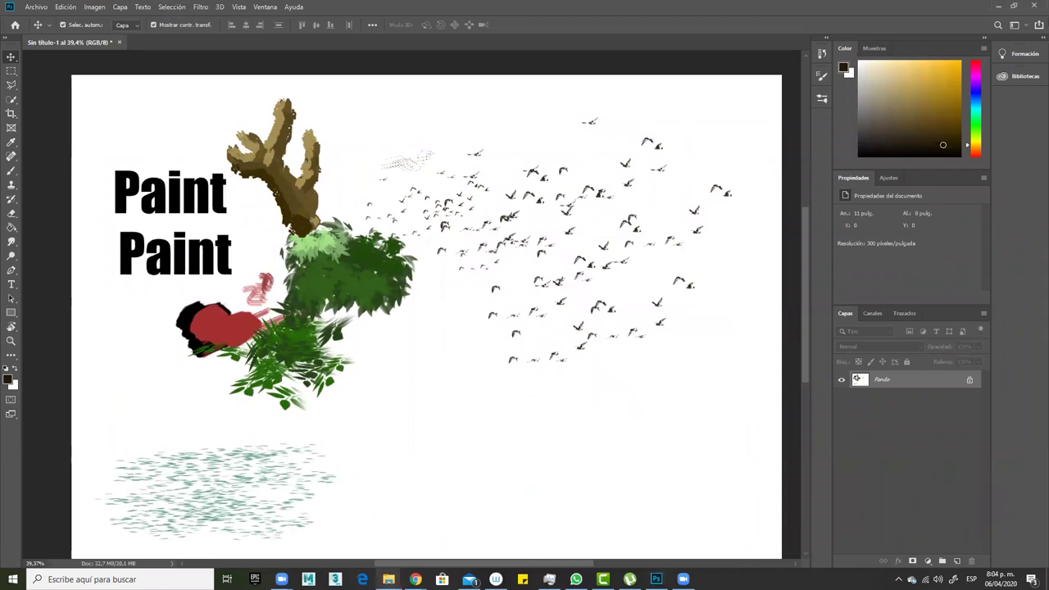
pyautogui.moveTo(388, 579)
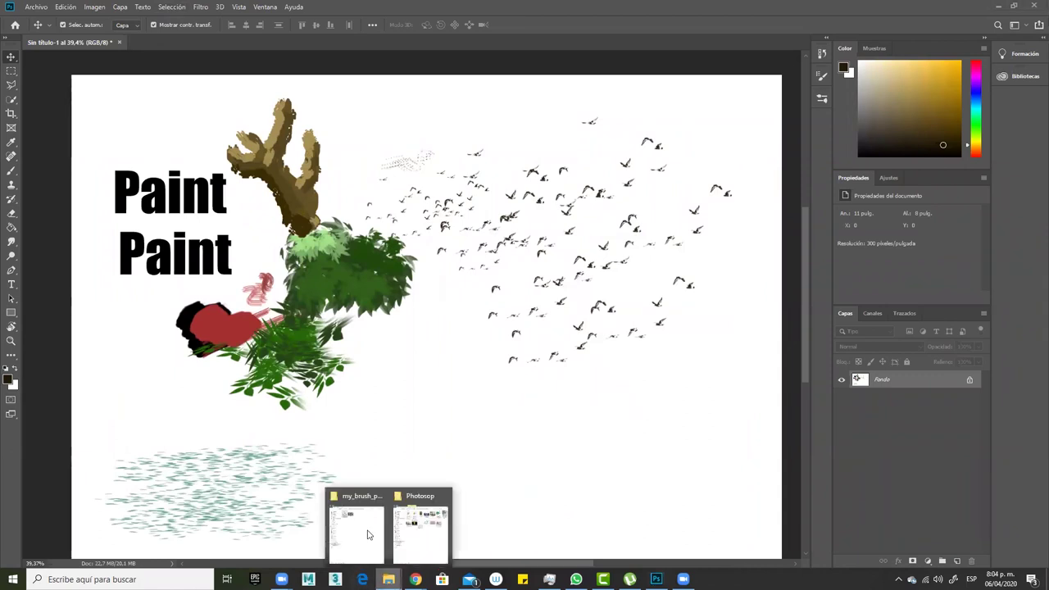
pyautogui.click(370, 535)
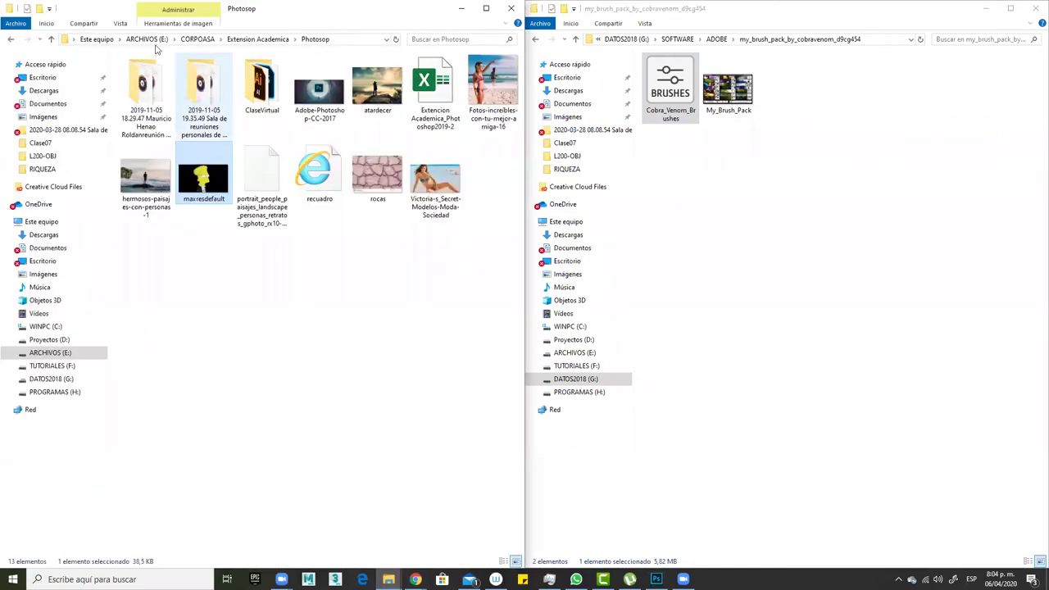
pyautogui.click(158, 39)
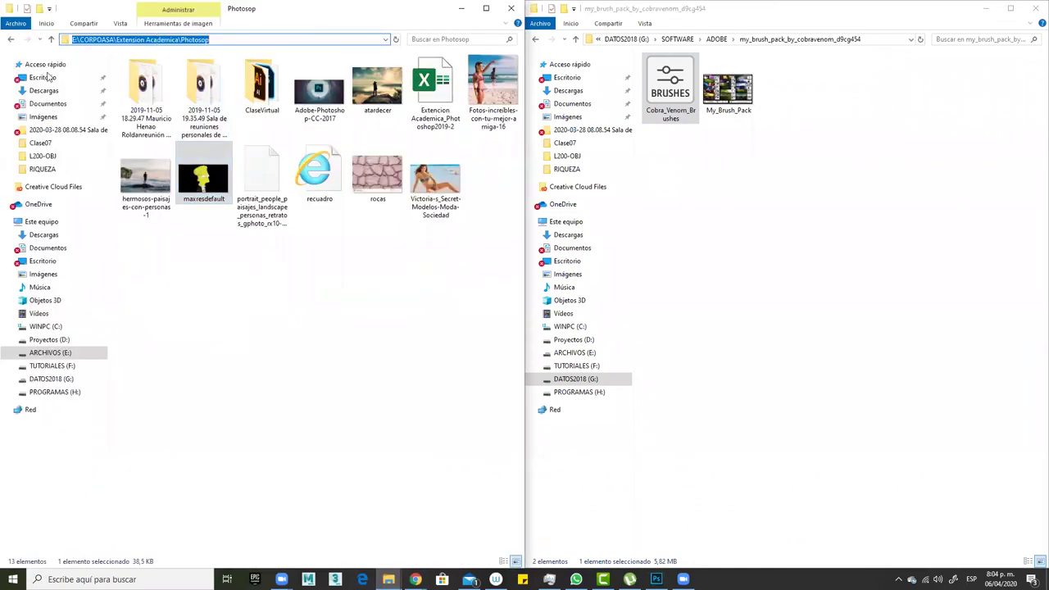
pyautogui.rightClick(158, 40)
pyautogui.press('Return')
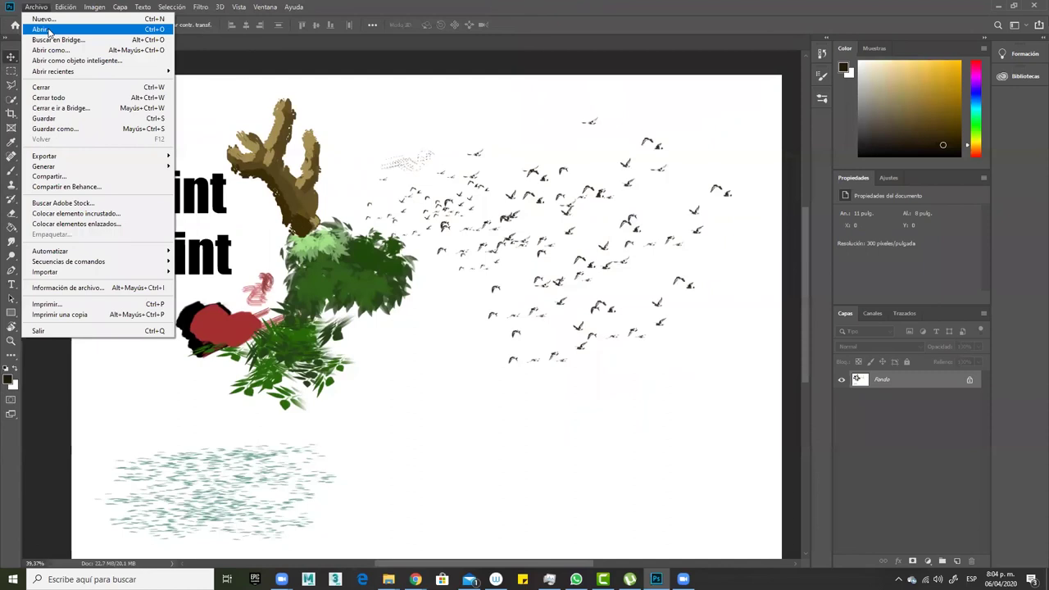
# - Open maxresdefault.jpg in Photoshop alongside the Sin título-1 canvas
pyautogui.click(50, 33)
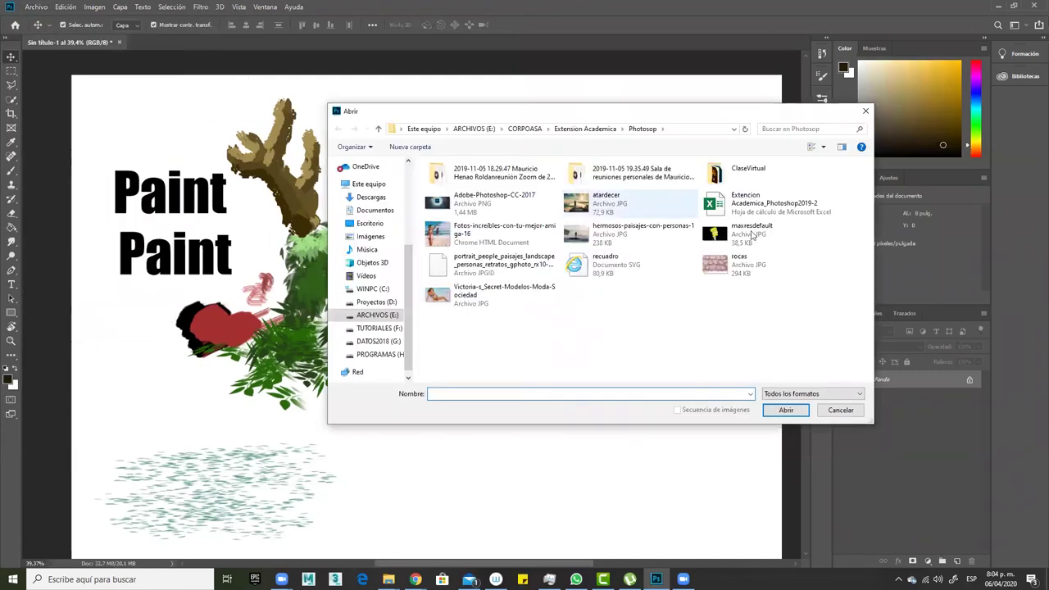
pyautogui.click(753, 236)
pyautogui.click(786, 410)
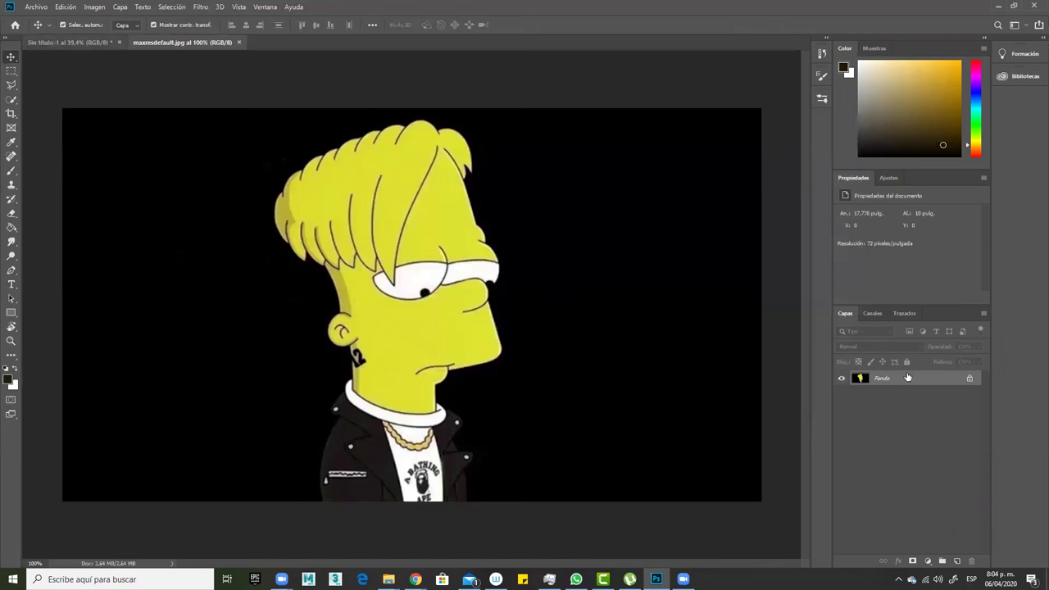
pyautogui.click(69, 42)
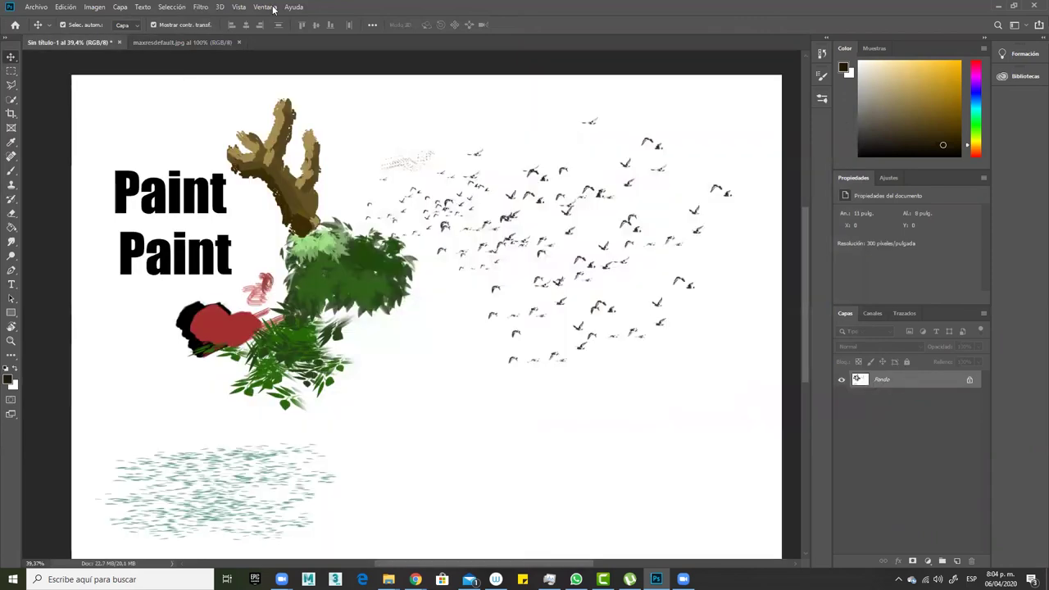
pyautogui.hotkey('ctrl', 'Tab')
# - Duplicate the Fondo layer as 'bart' into the Sin título-1 document
pyautogui.rightClick(891, 380)
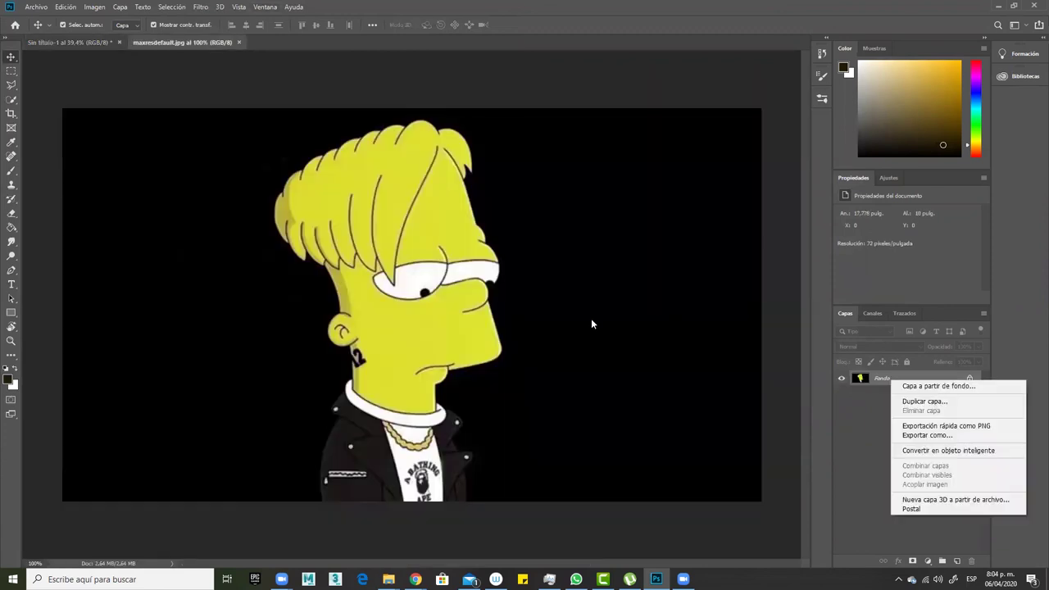
pyautogui.press('Down')
pyautogui.press('Down')
pyautogui.press('Return')
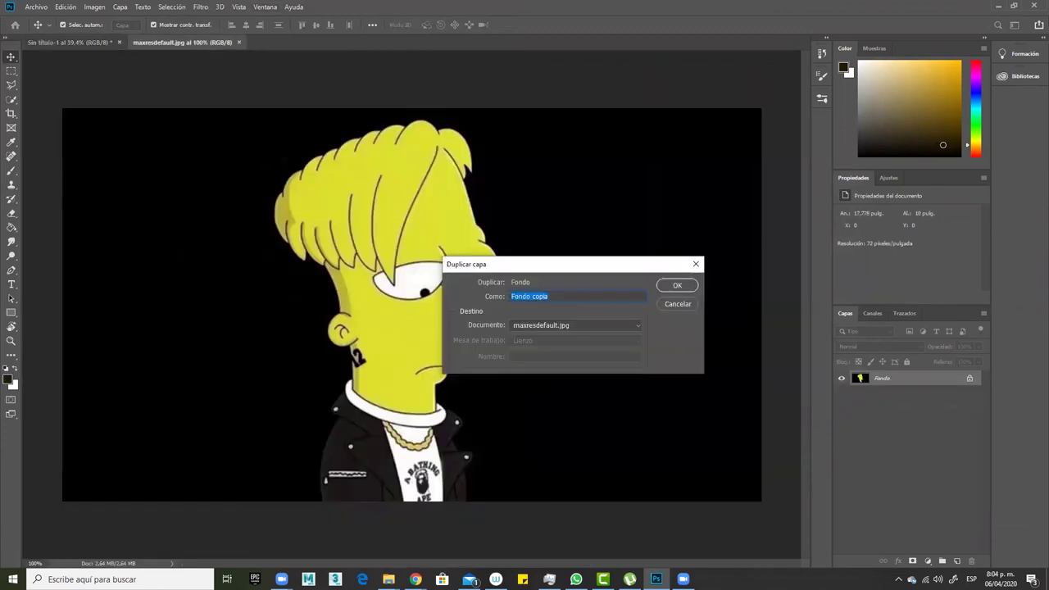
pyautogui.write('bart')
pyautogui.click(592, 325)
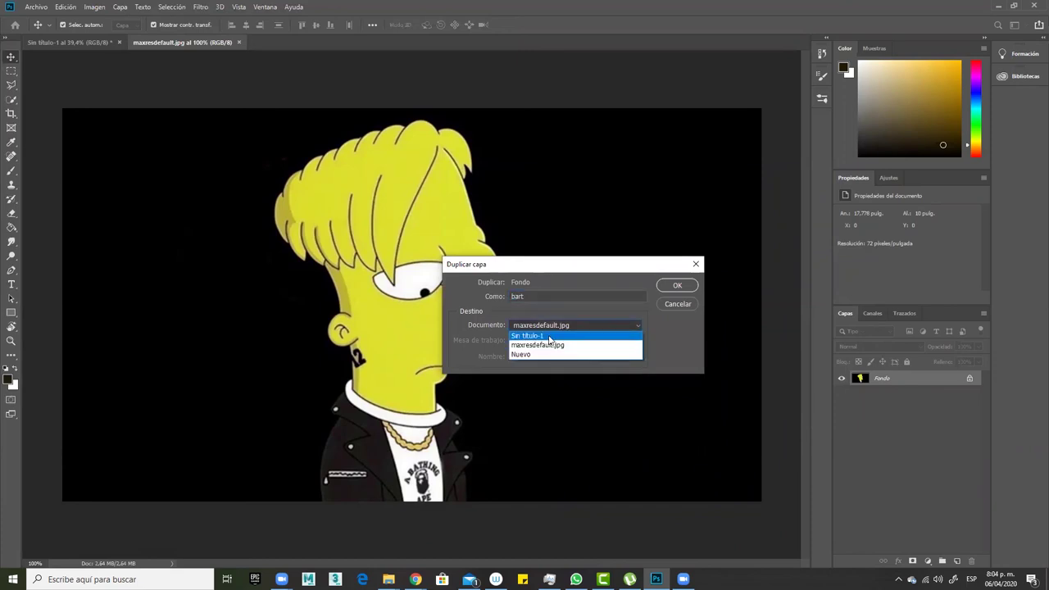
pyautogui.click(549, 337)
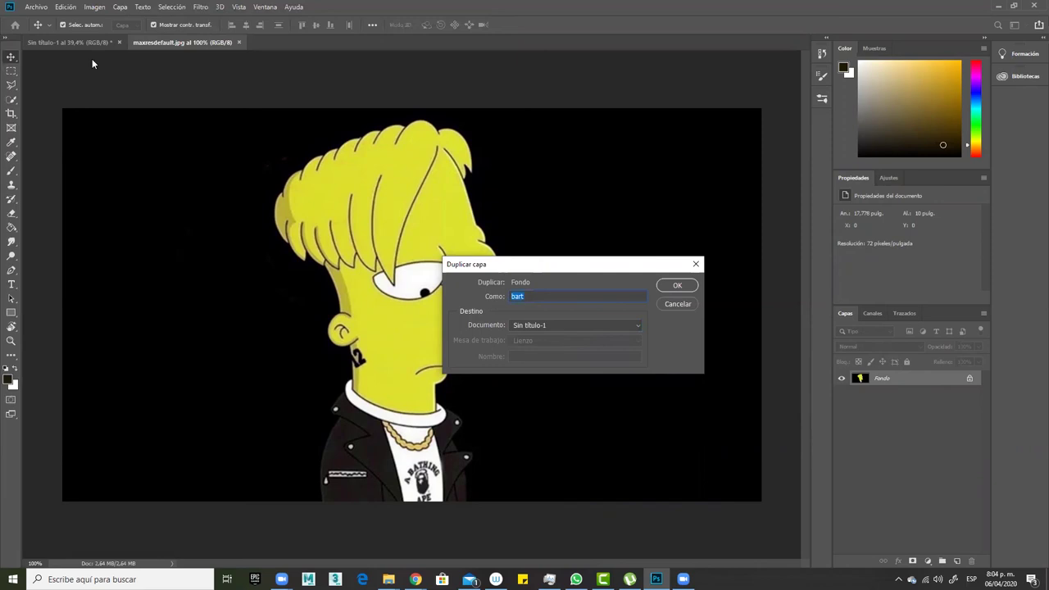
pyautogui.click(678, 287)
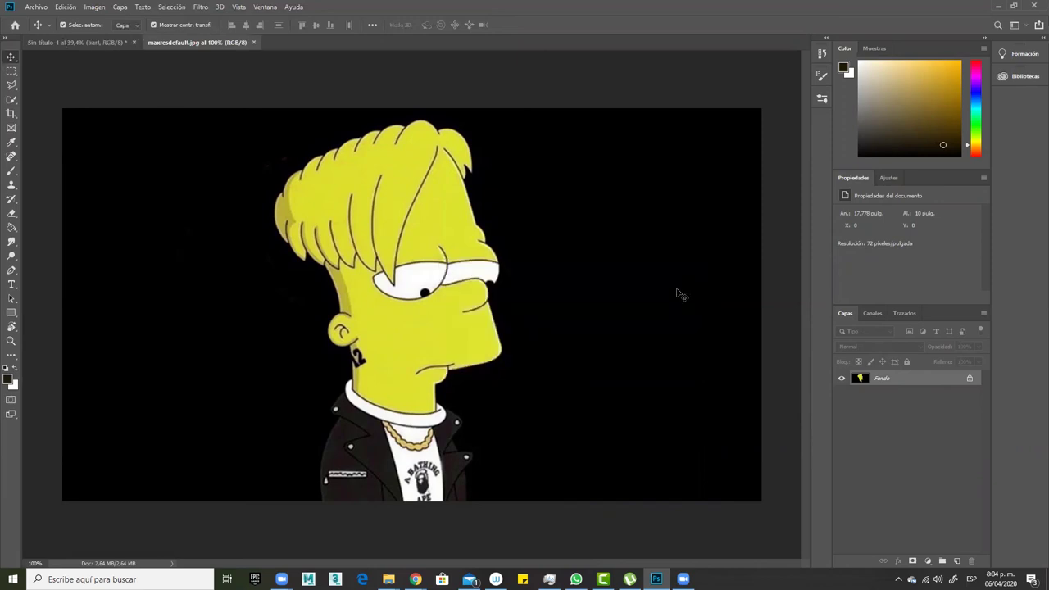
# - Scale the bart layer down to about 2,08 × 1,34 inches and place it below the tree
pyautogui.click(108, 49)
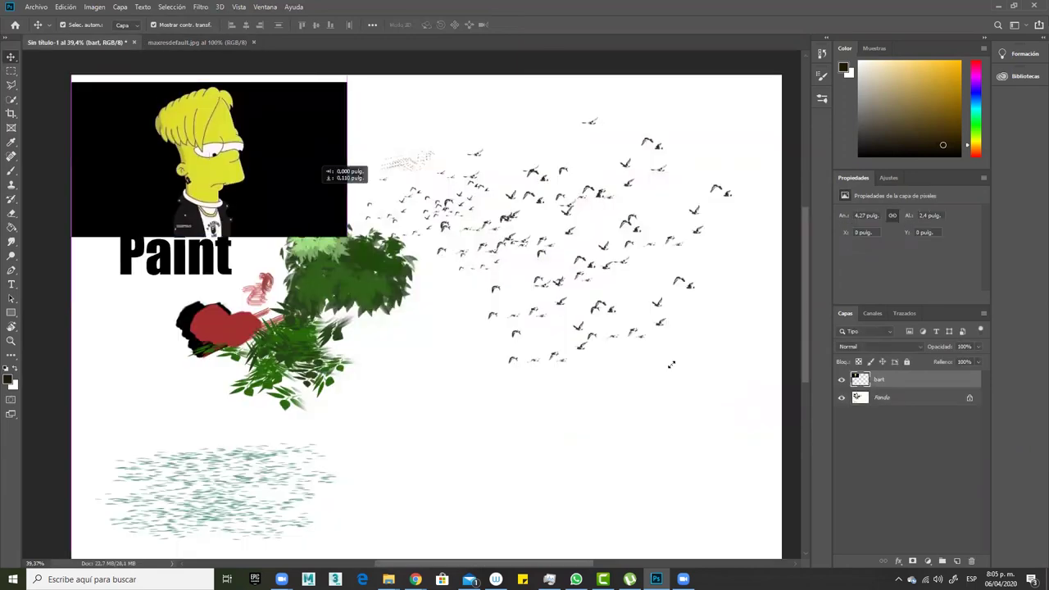
pyautogui.hotkey('ctrl', 't')
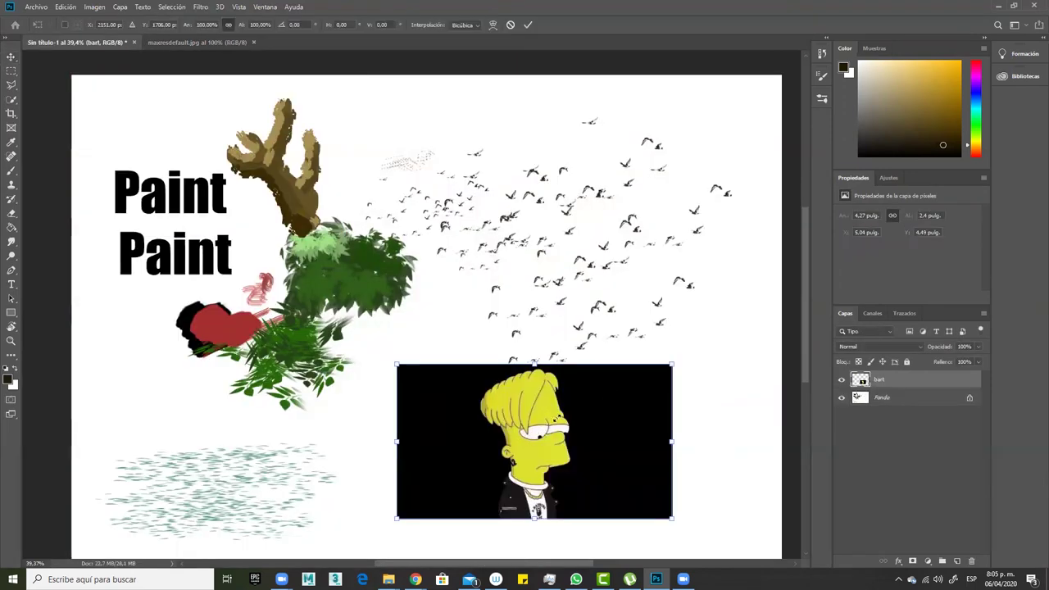
pyautogui.moveTo(672, 364); pyautogui.dragTo(539, 430)
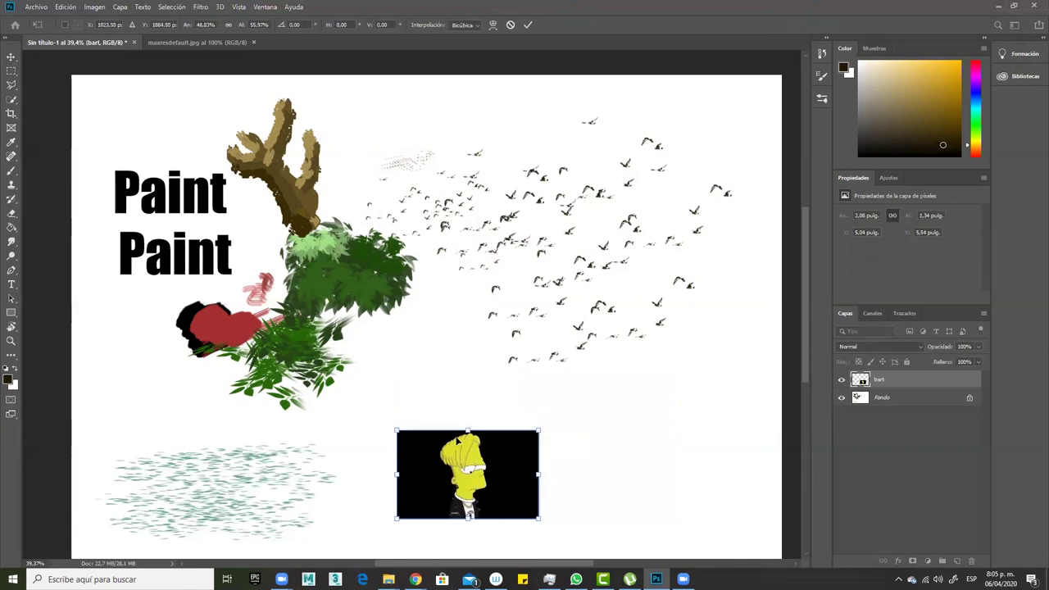
pyautogui.moveTo(458, 441); pyautogui.dragTo(415, 397)
pyautogui.press('Return')
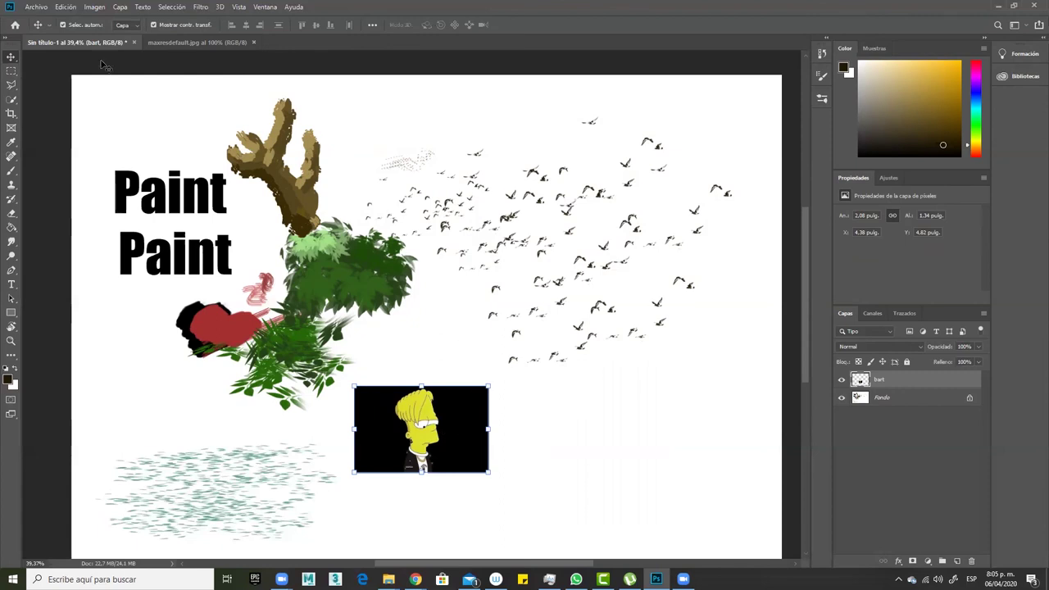
pyautogui.click(12, 71)
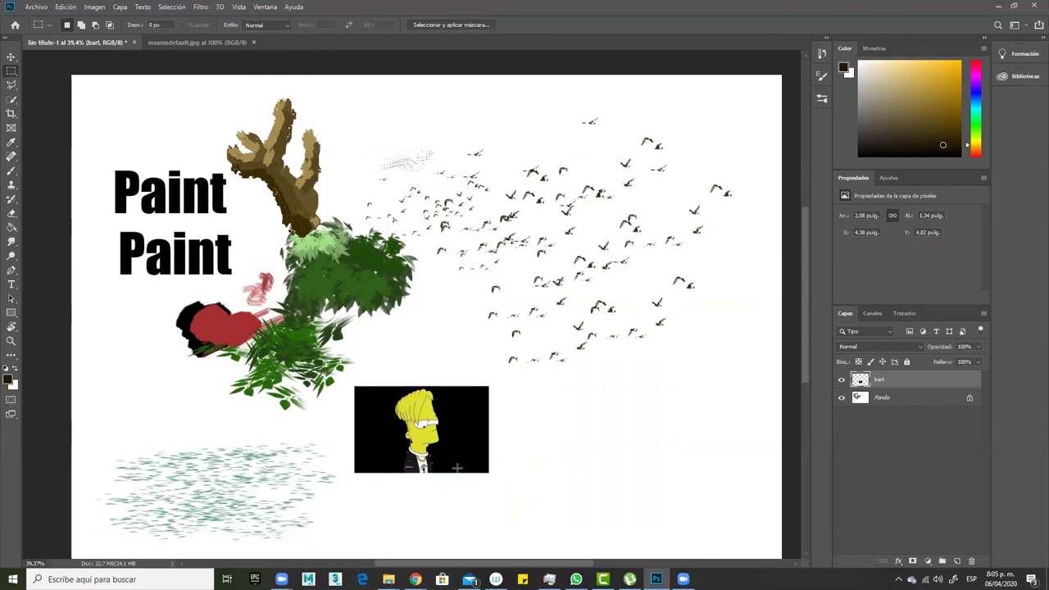
# - Select a rectangle around the cartoon figure inside bart, excluding the black side strips
pyautogui.moveTo(374, 388); pyautogui.dragTo(472, 473)
pyautogui.click(102, 9)
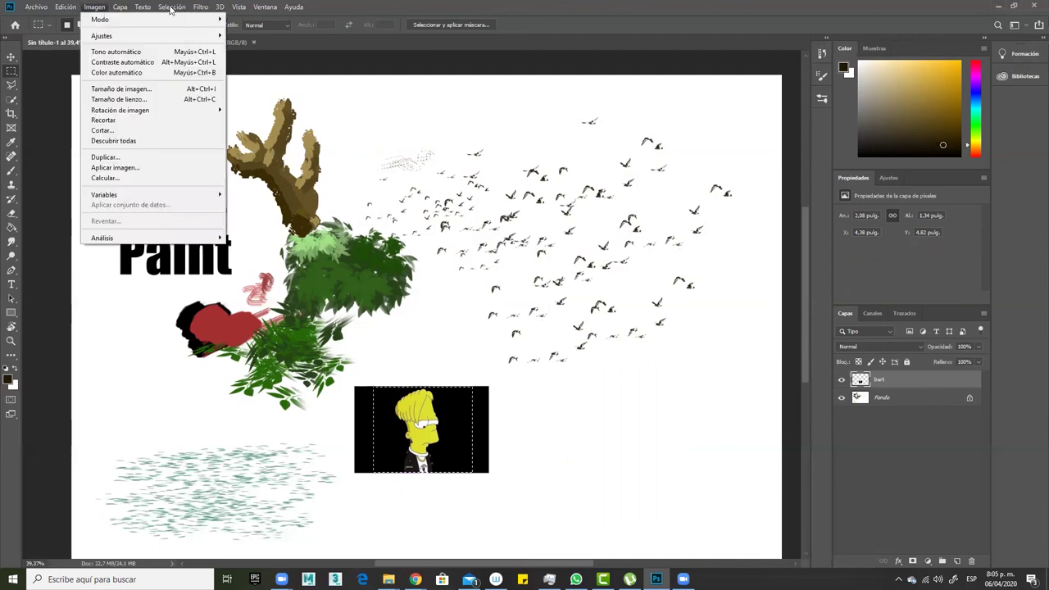
pyautogui.moveTo(172, 7)
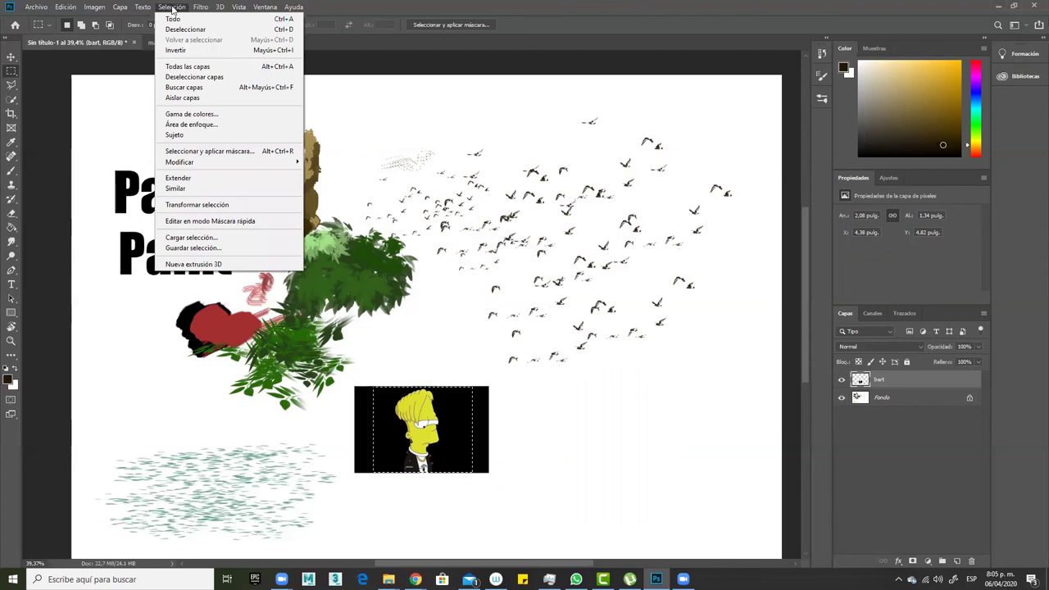
pyautogui.click(64, 8)
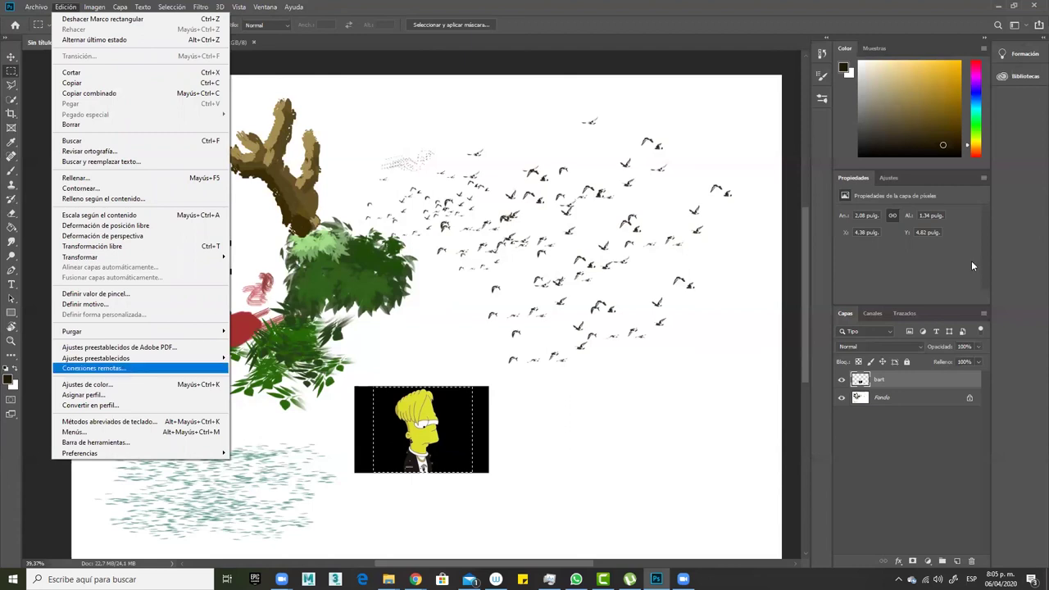
pyautogui.click(457, 491)
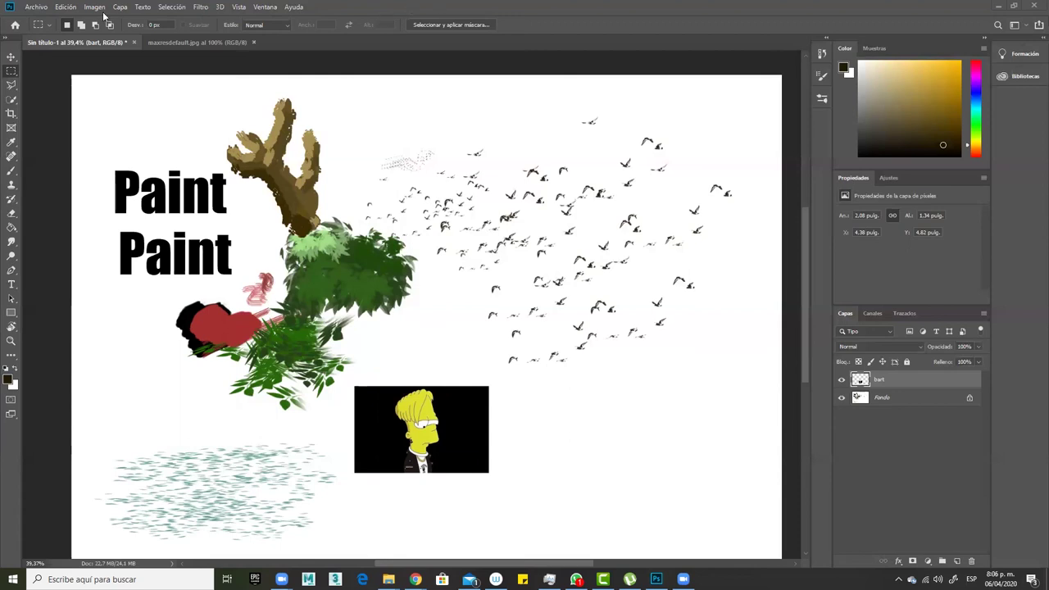
pyautogui.hotkey('ctrl', 'z')
pyautogui.click(65, 7)
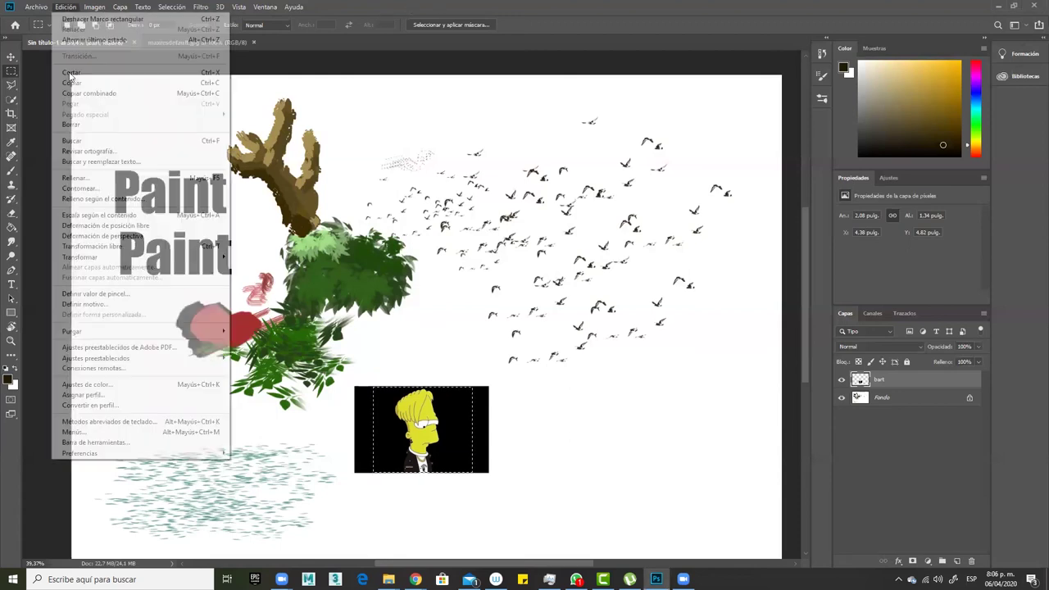
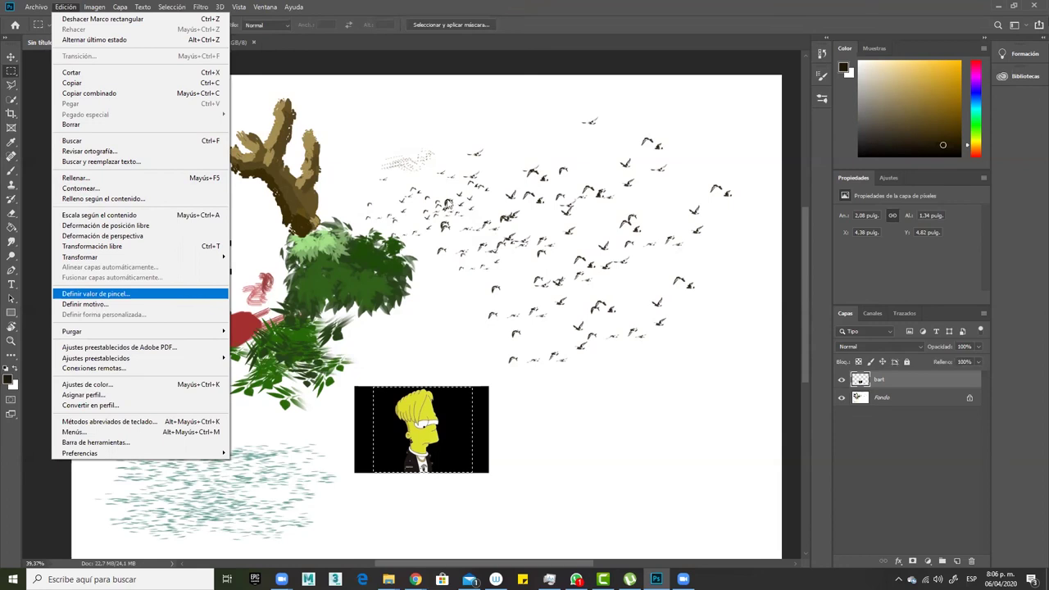
# - Define the selected Bart image as a brush preset named 'Bart', deselect, and show the brush list
pyautogui.click(96, 294)
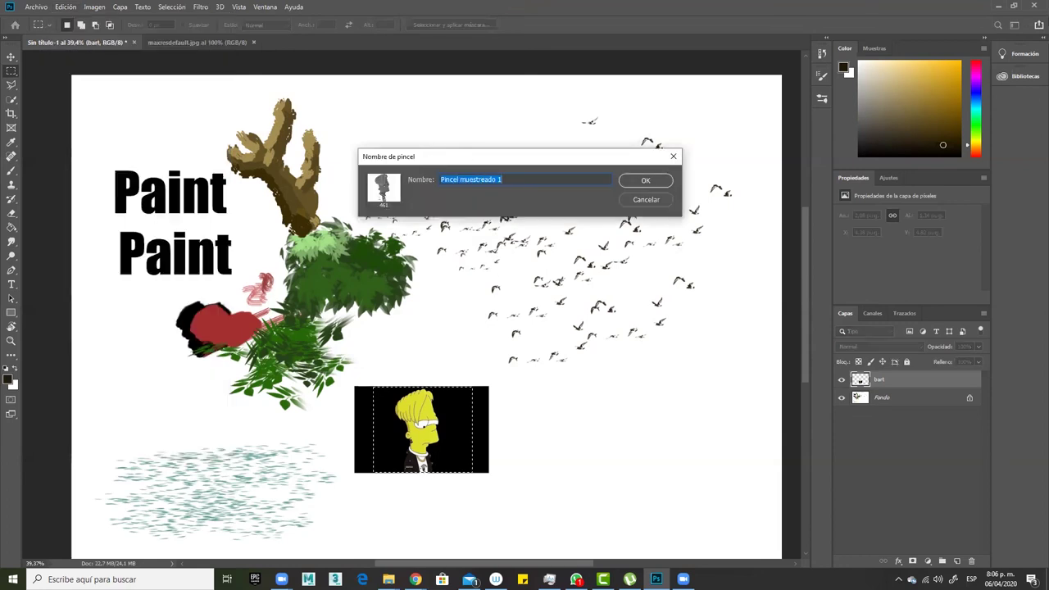
pyautogui.write('Bart')
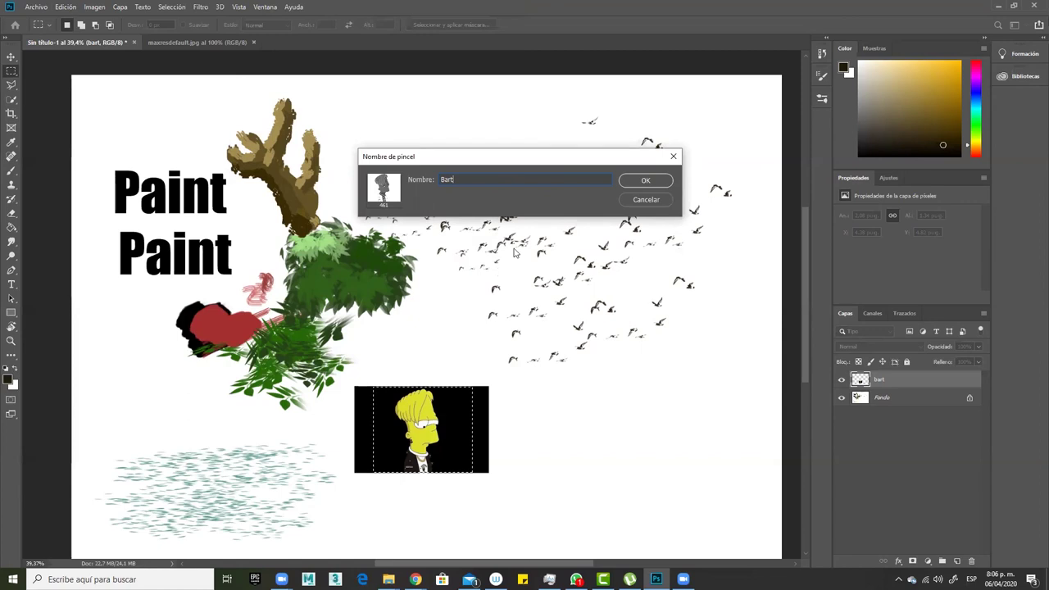
pyautogui.click(644, 180)
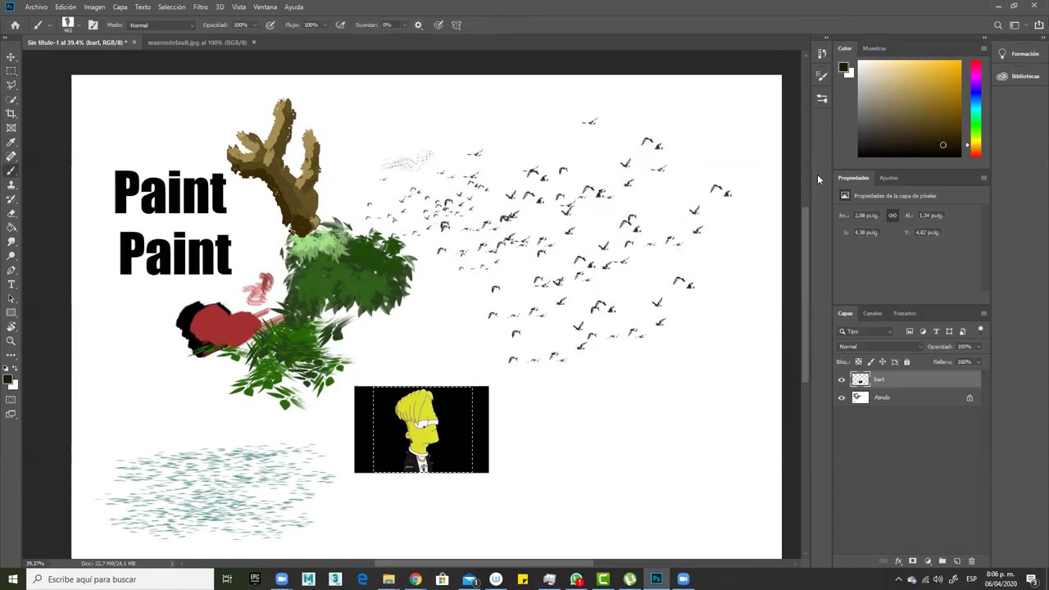
pyautogui.hotkey('ctrl', 'd')
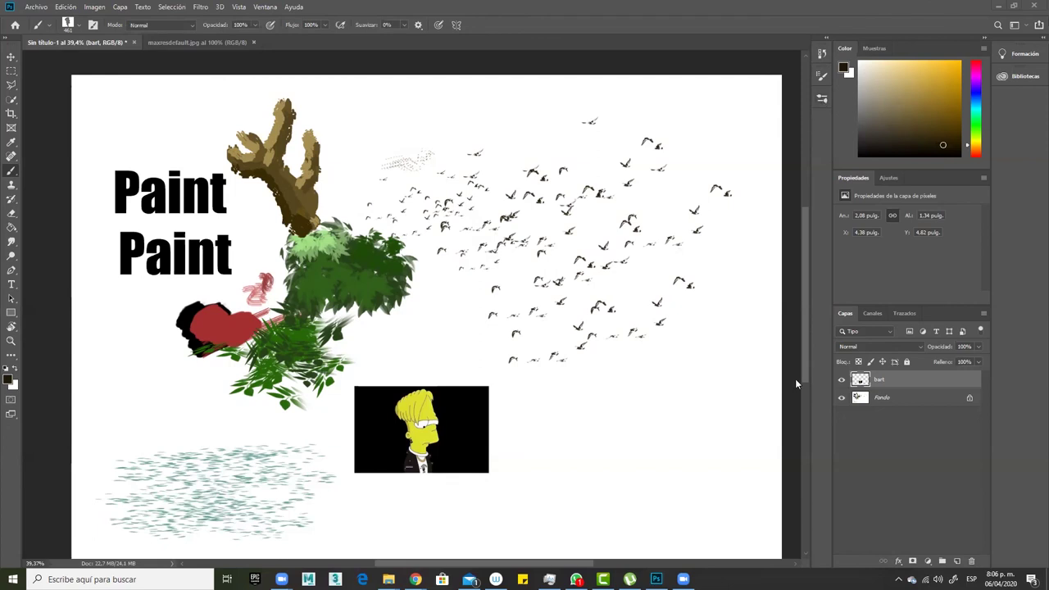
pyautogui.press('F5')
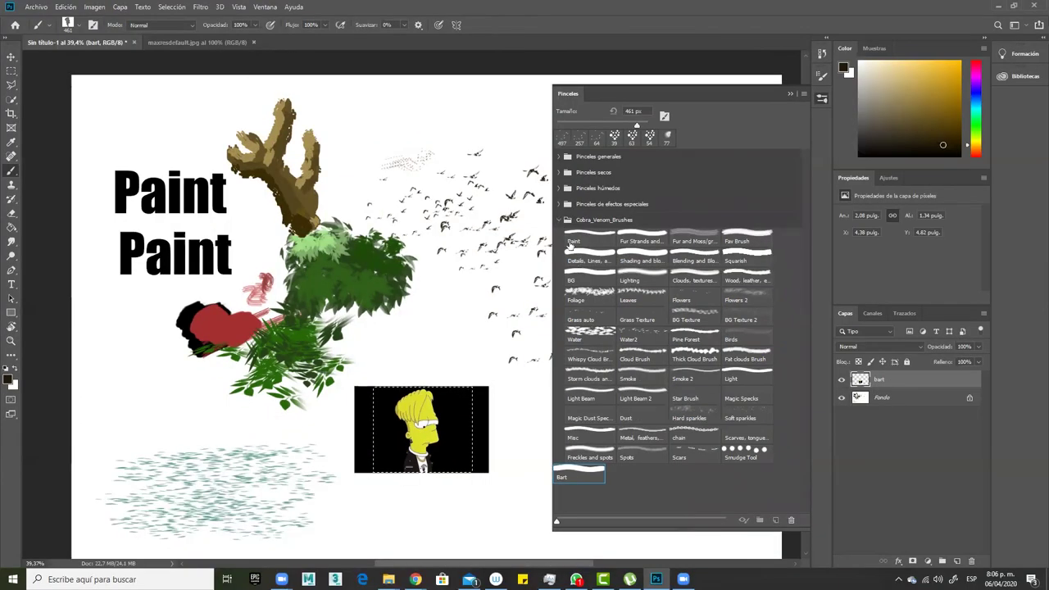
# - Make the Bart brush active with an olive-brown foreground colour
pyautogui.click(559, 220)
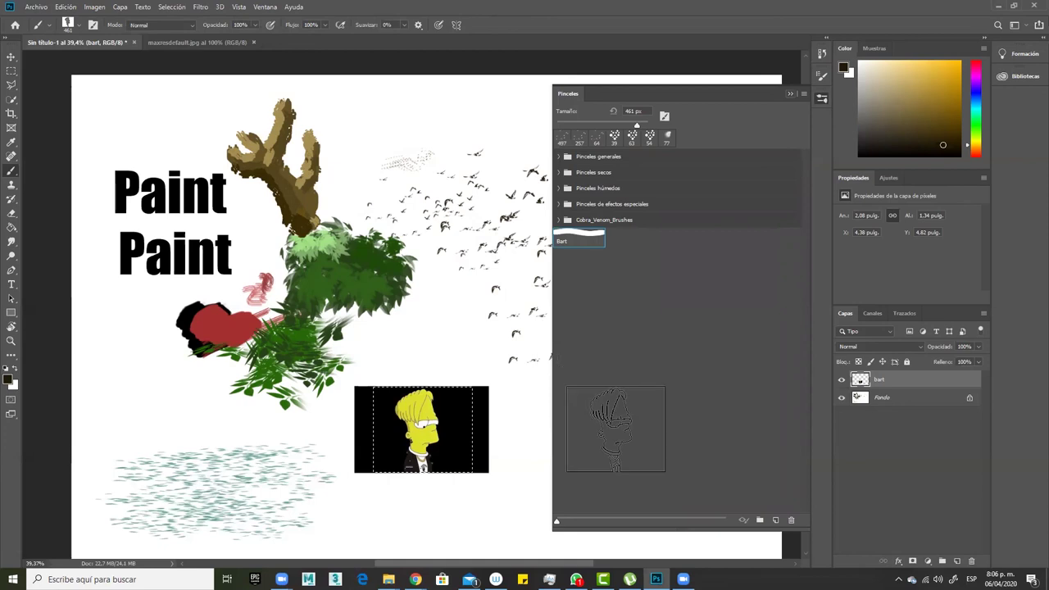
pyautogui.click(611, 427)
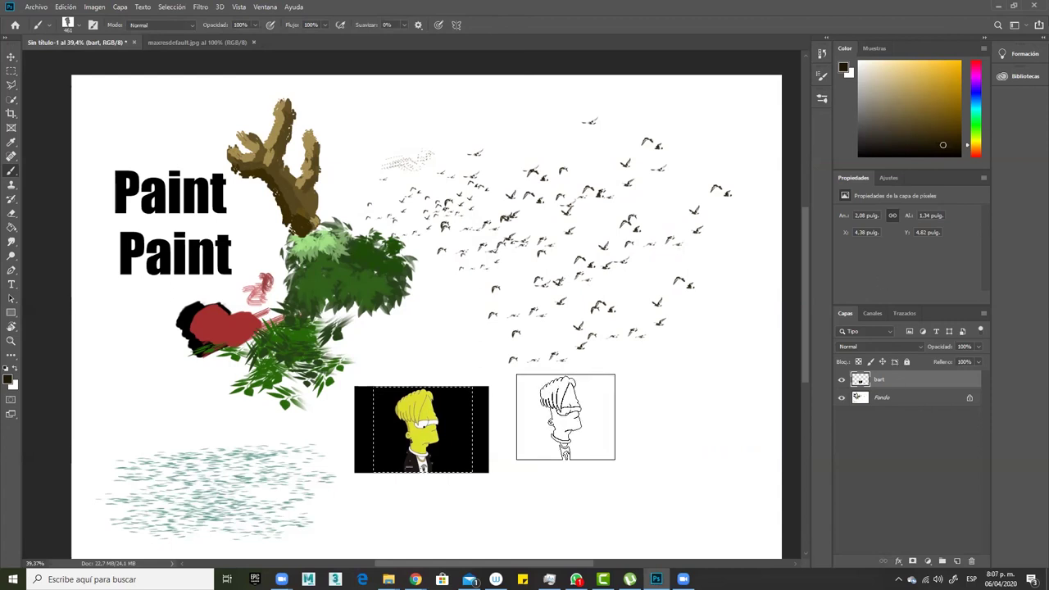
pyautogui.keyDown('alt'); pyautogui.click(559, 427); pyautogui.keyUp('alt')
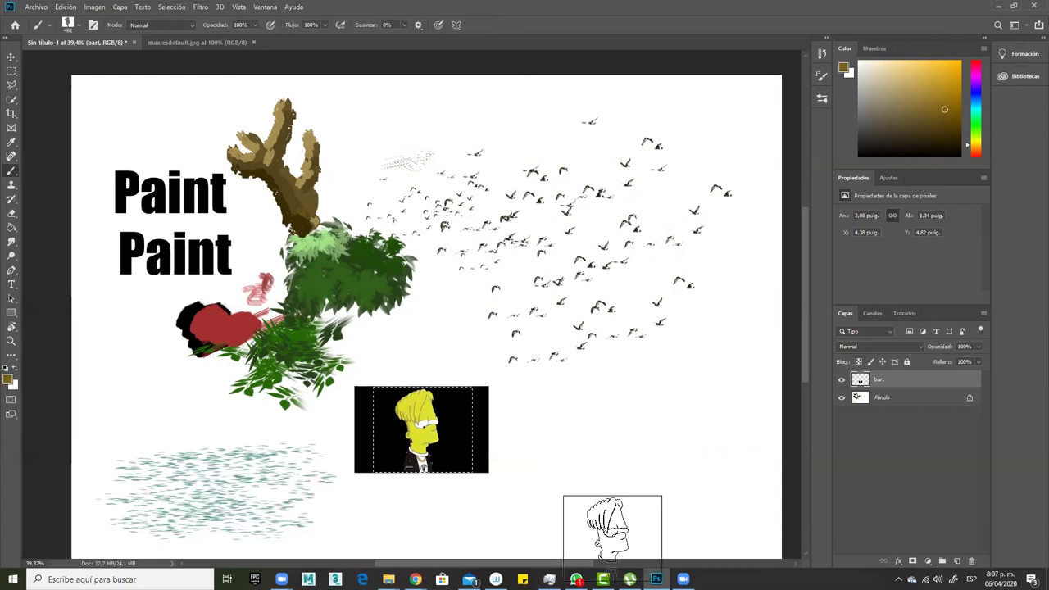
pyautogui.hotkey('ctrl', 'd')
# - Stamp seven Bart prints across the right half and centre of the canvas
pyautogui.click(601, 425)
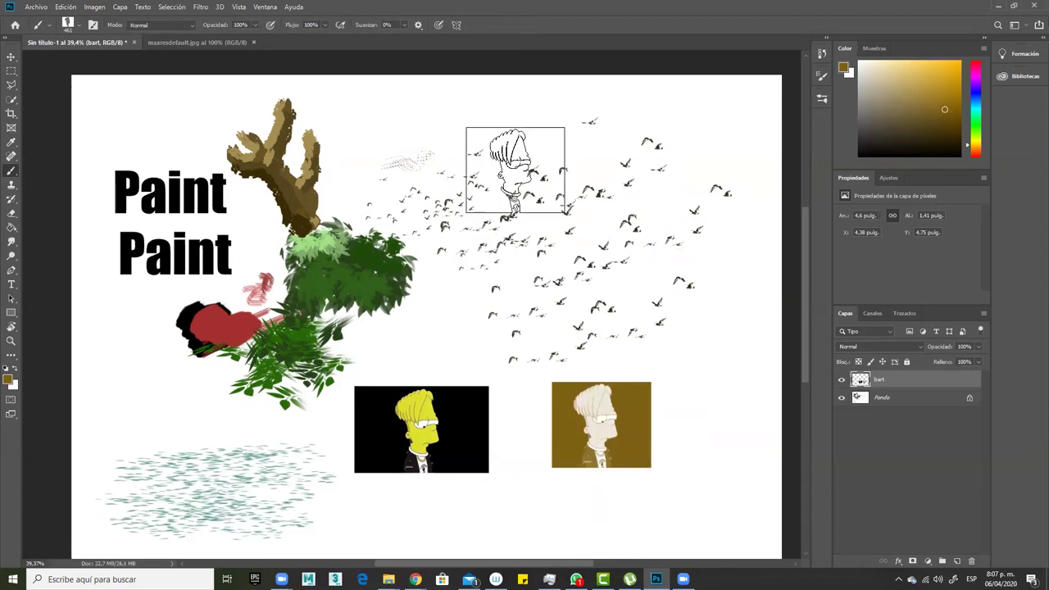
pyautogui.click(698, 381)
pyautogui.click(516, 127)
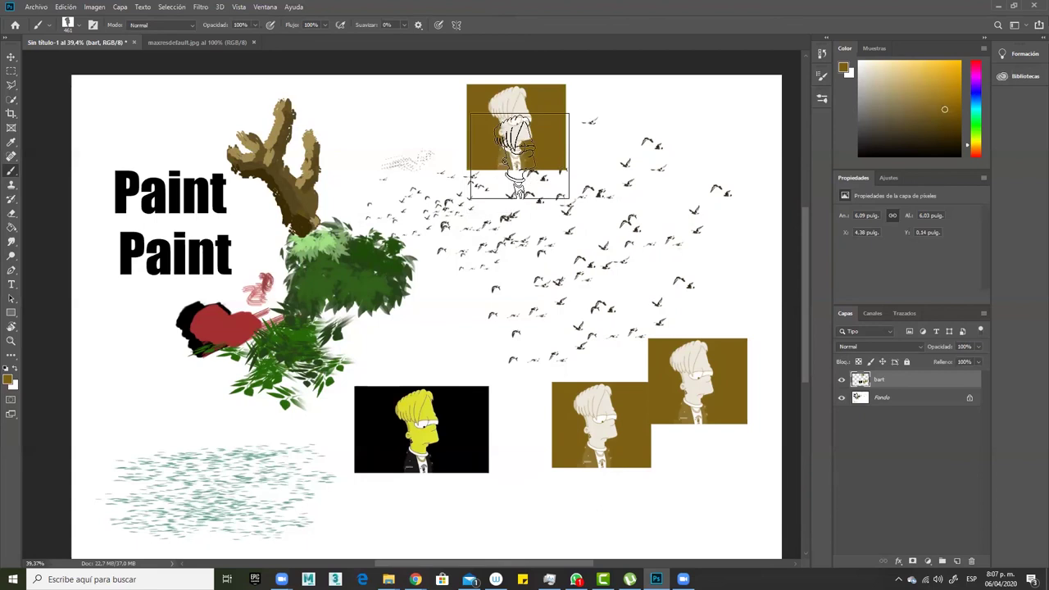
pyautogui.click(717, 118)
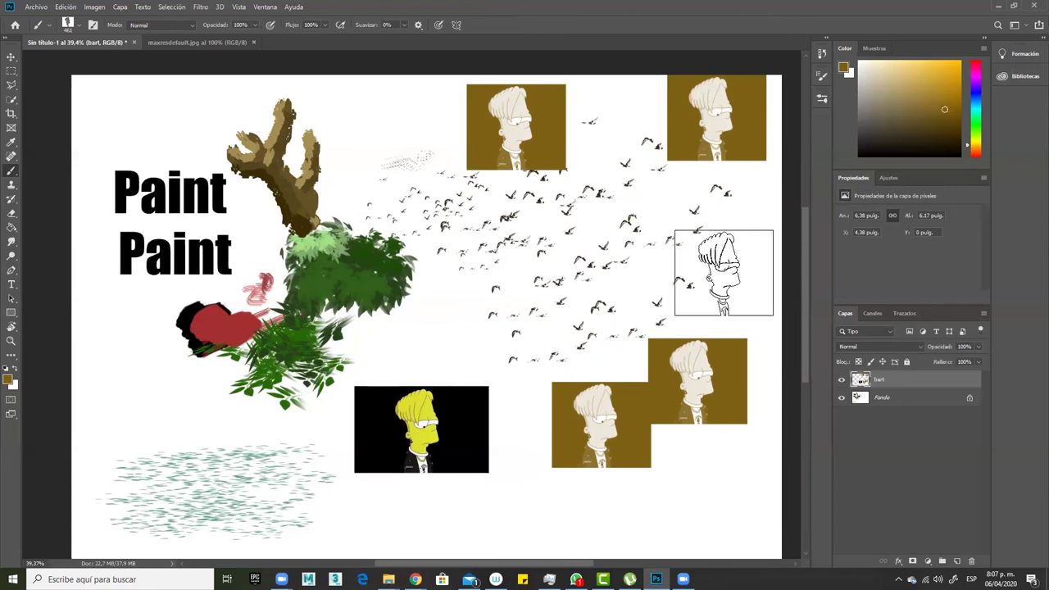
pyautogui.click(726, 268)
pyautogui.click(621, 279)
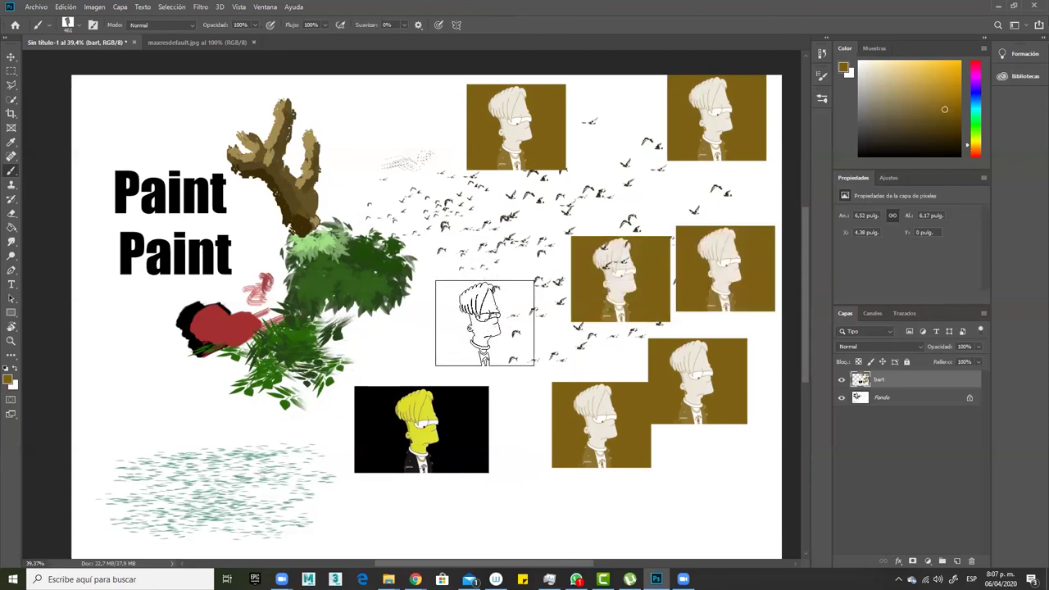
pyautogui.click(489, 311)
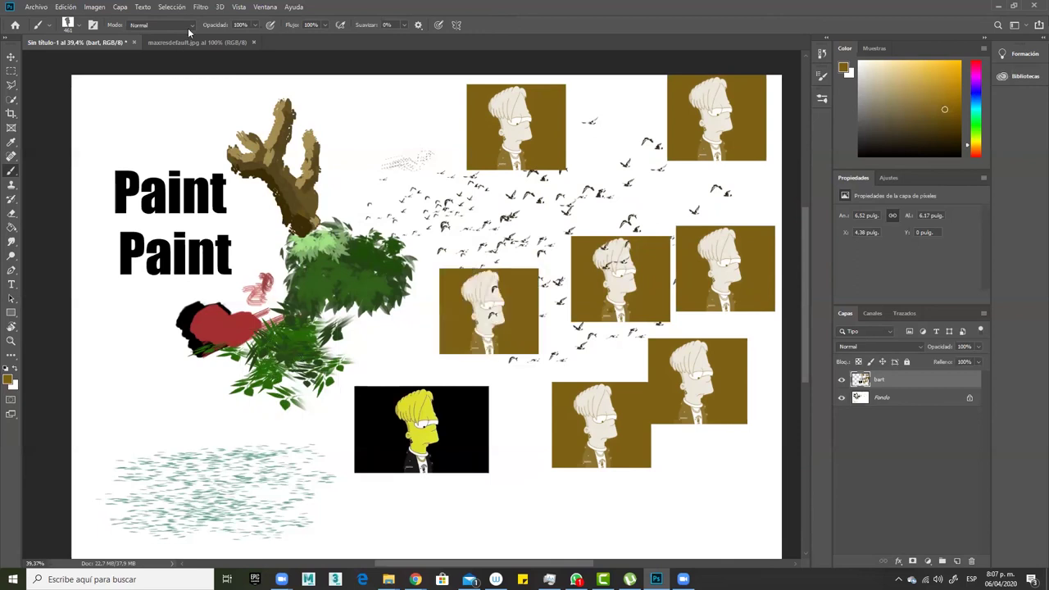
# - Erase the Bart figure from inside its black frame, leaving white
pyautogui.click(172, 7)
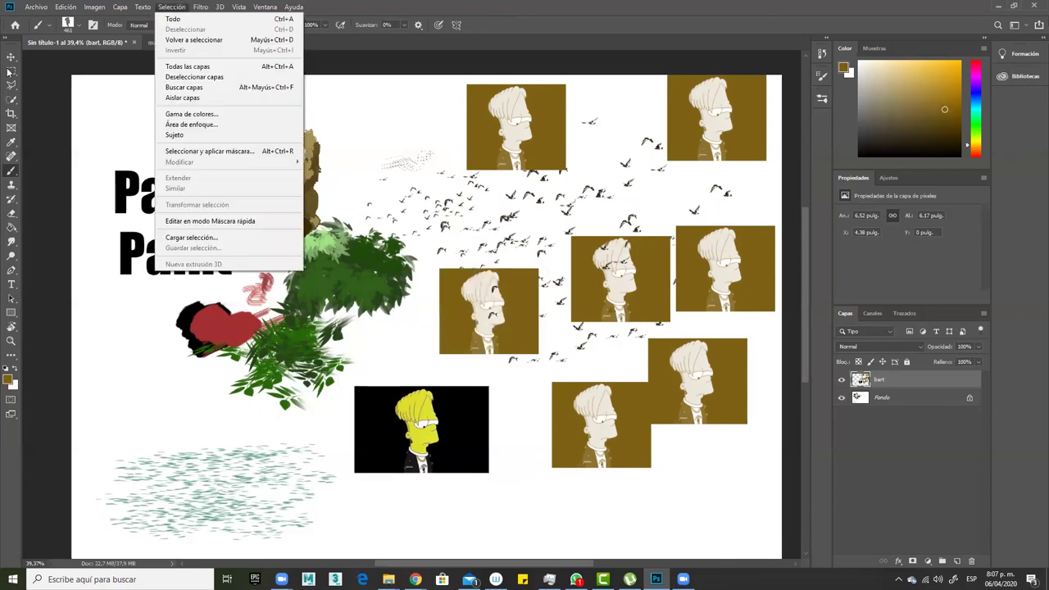
pyautogui.press('Escape')
pyautogui.press('m')
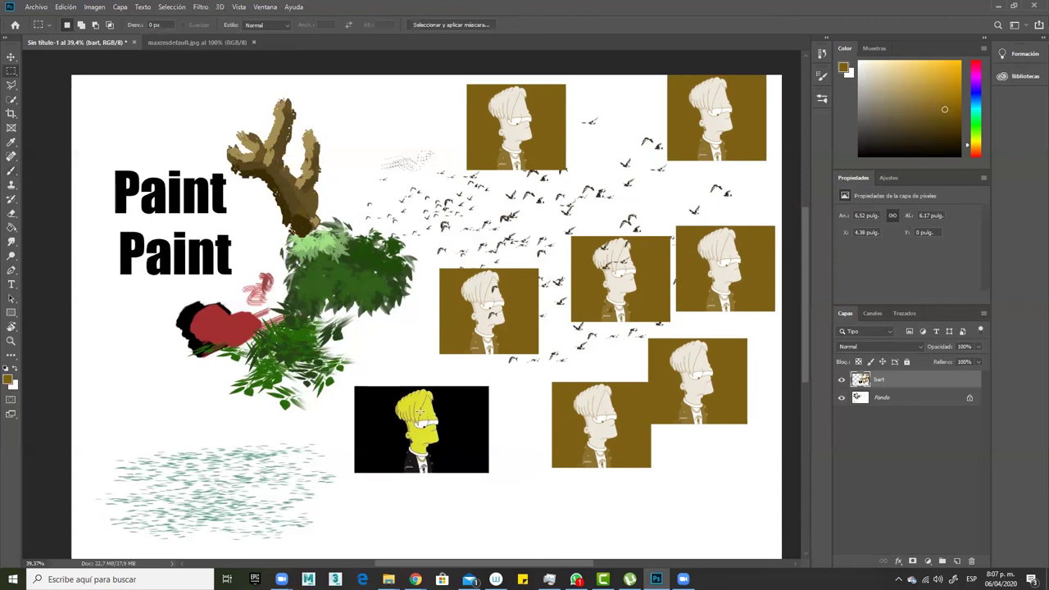
pyautogui.moveTo(384, 392); pyautogui.dragTo(459, 472)
pyautogui.click(427, 400)
pyautogui.press('Delete')
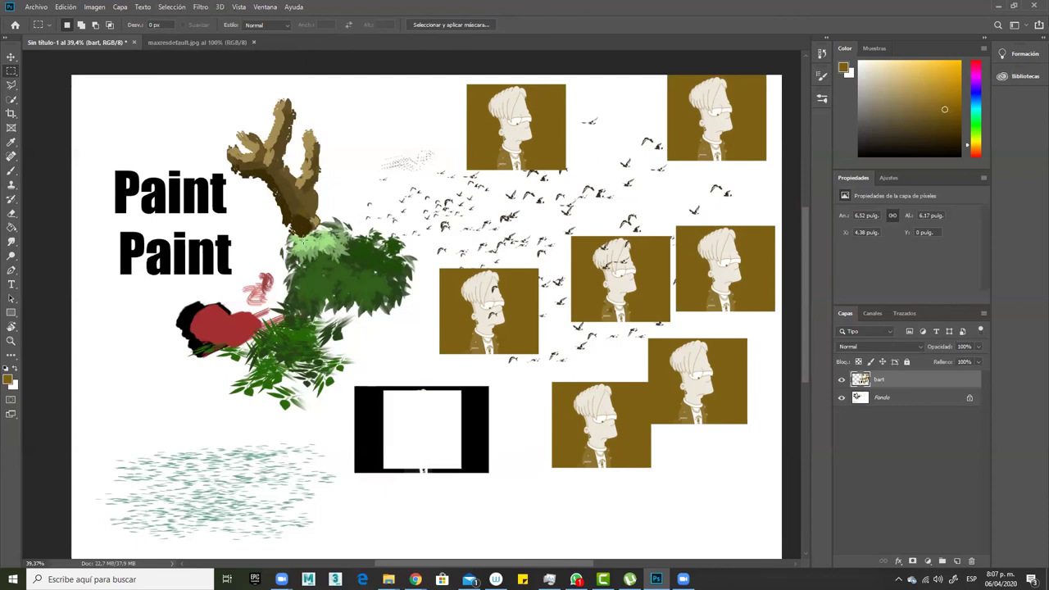
# - Save a patch of the bush below the tree as a brush preset named 'arbustos'
pyautogui.moveTo(282, 228); pyautogui.dragTo(355, 279)
pyautogui.hotkey('alt', 'e')
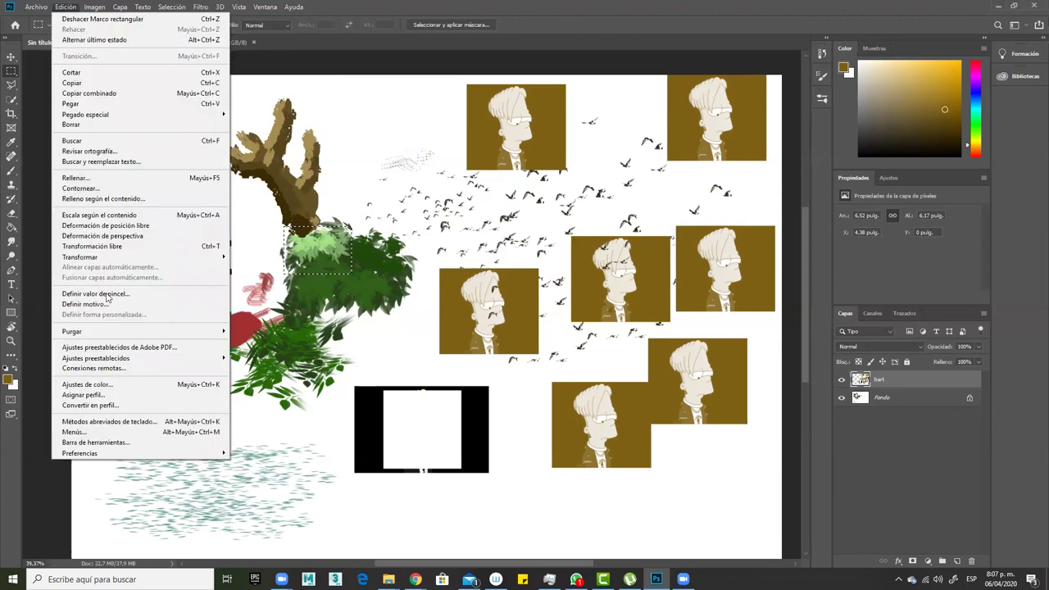
pyautogui.click(104, 295)
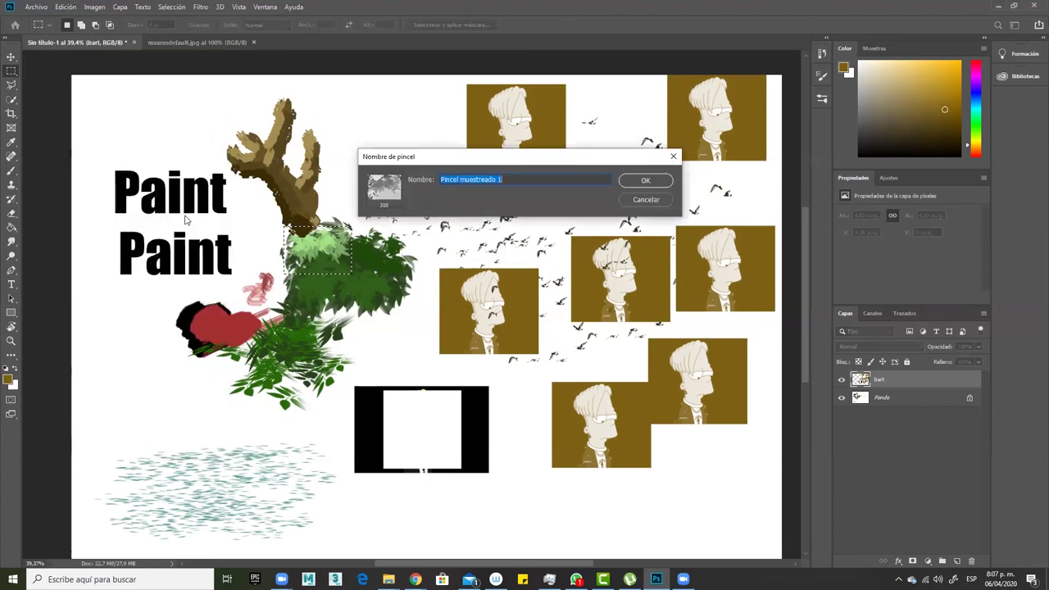
pyautogui.write('ar')
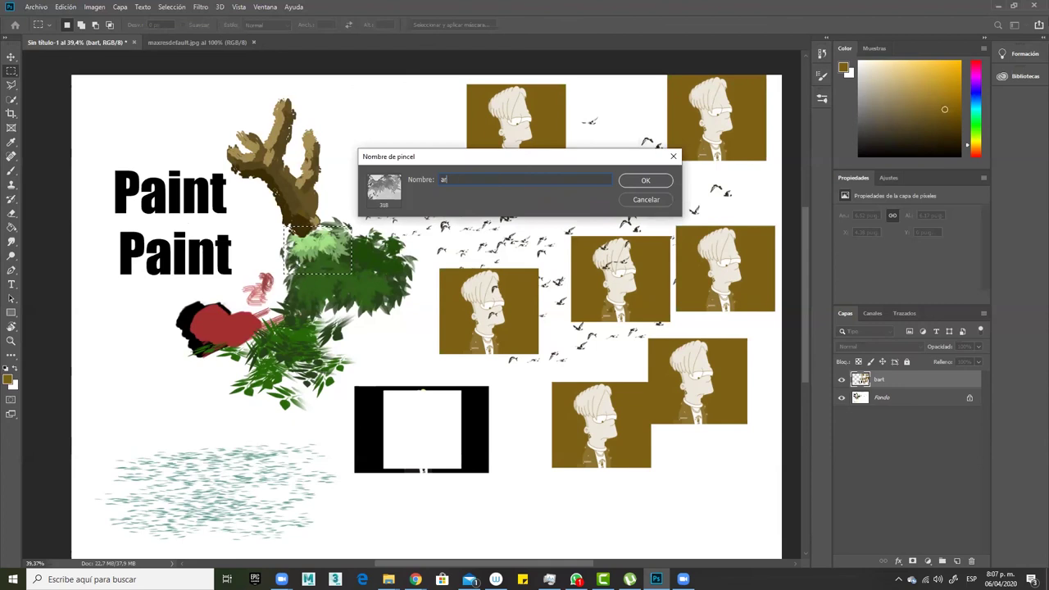
pyautogui.write('bustos')
pyautogui.click(645, 181)
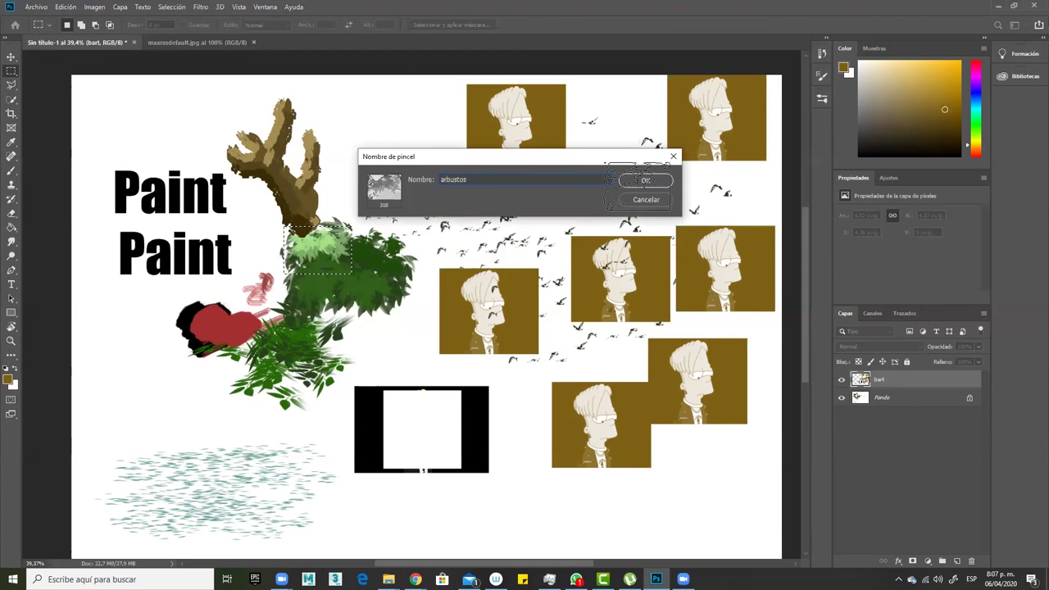
pyautogui.click(822, 99)
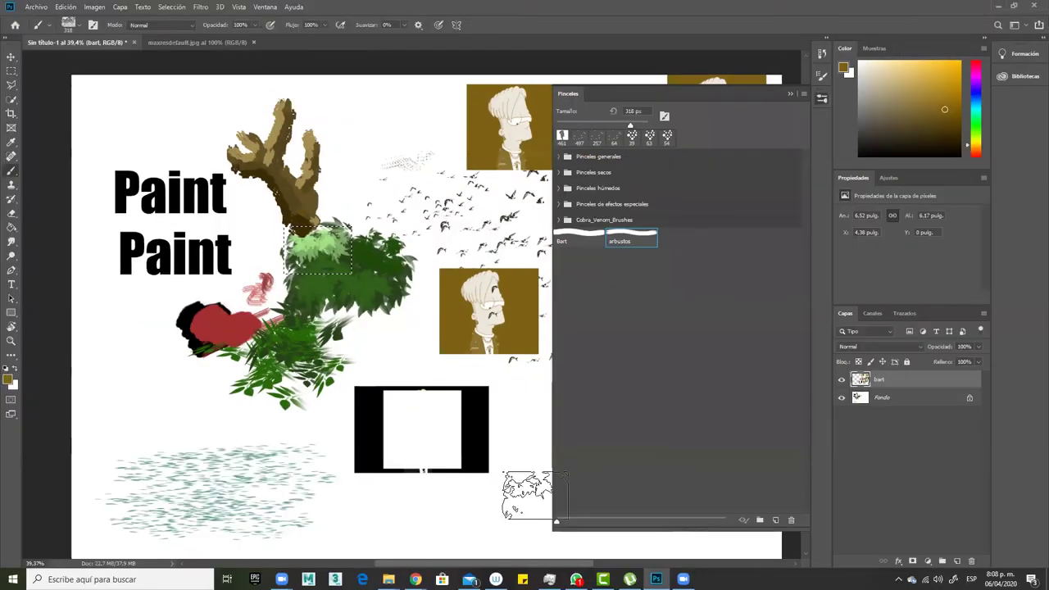
# - Paint inside the bush selection with the arbustos brush, then deselect
pyautogui.click(537, 504)
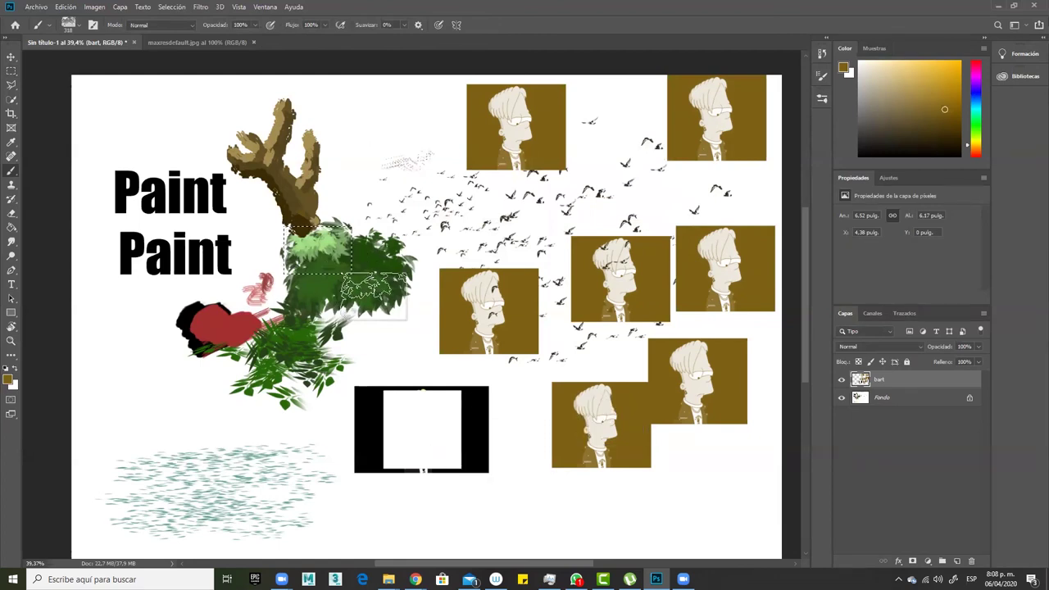
pyautogui.moveTo(320, 275)
pyautogui.mouseDown()
pyautogui.moveTo(364, 299)
pyautogui.moveTo(319, 242)
pyautogui.mouseUp()
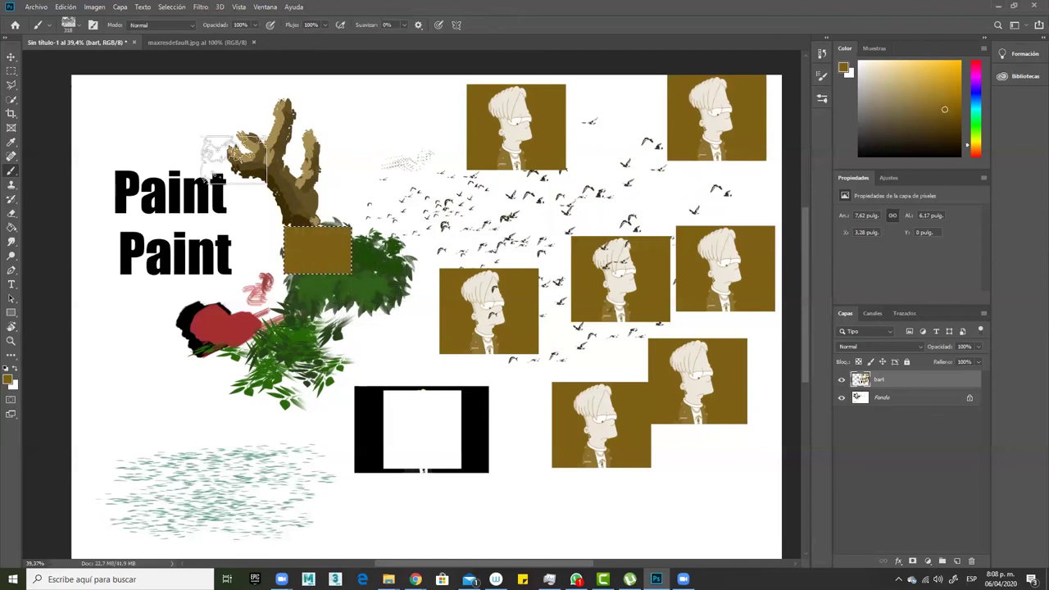
pyautogui.click(171, 7)
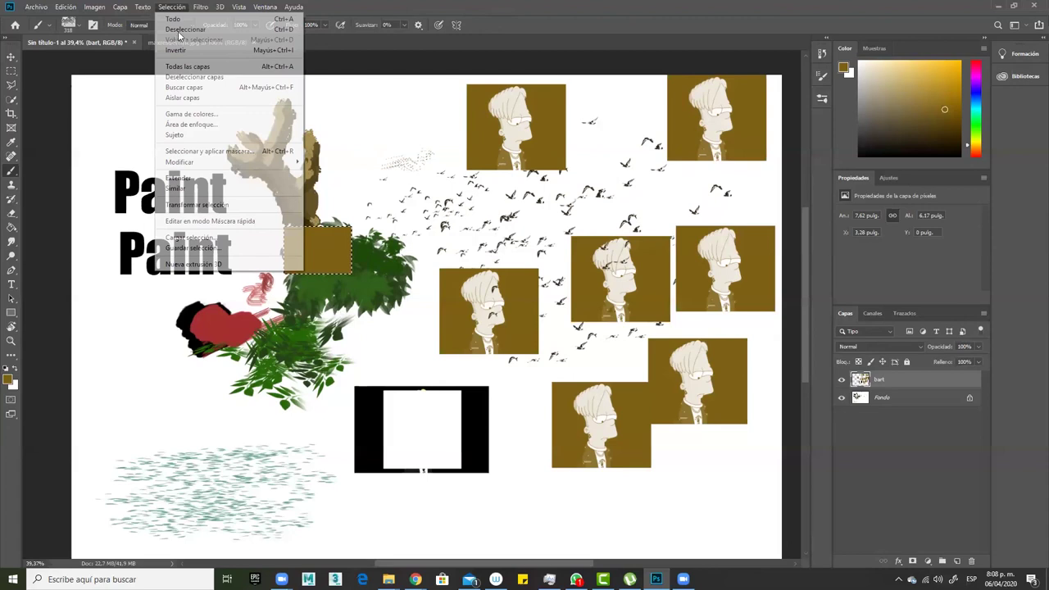
pyautogui.click(179, 32)
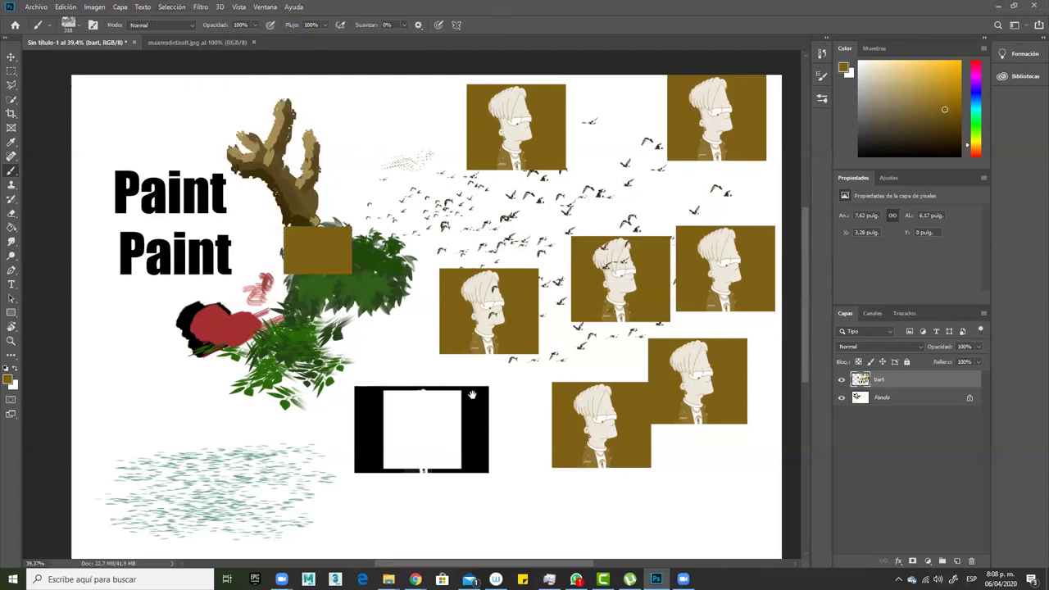
# - Stamp the Bart brush twice, then delete the bart layer
pyautogui.scroll(-3, 475, 391)
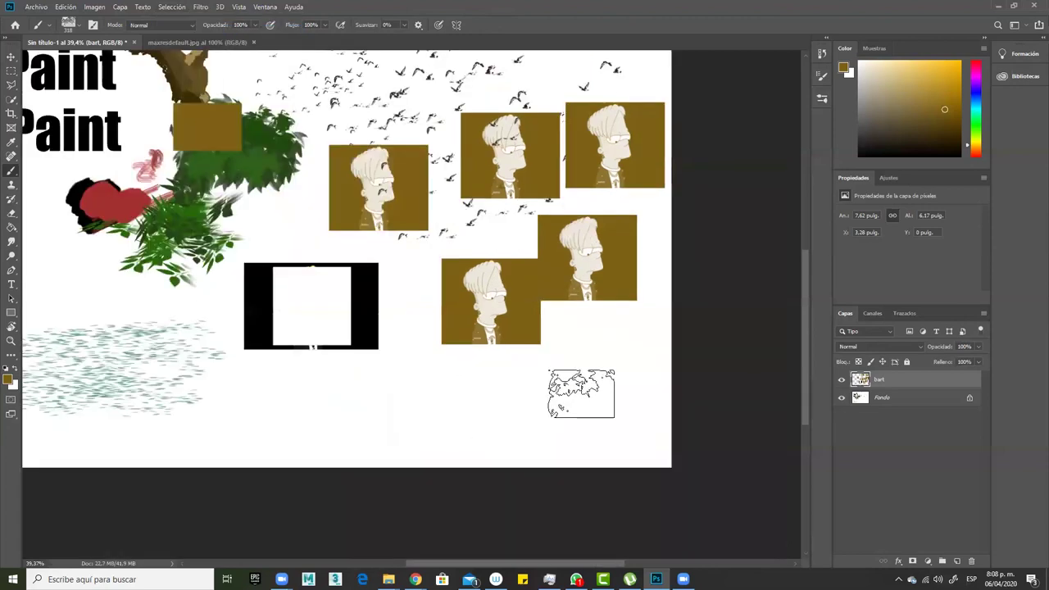
pyautogui.click(492, 397)
pyautogui.click(581, 393)
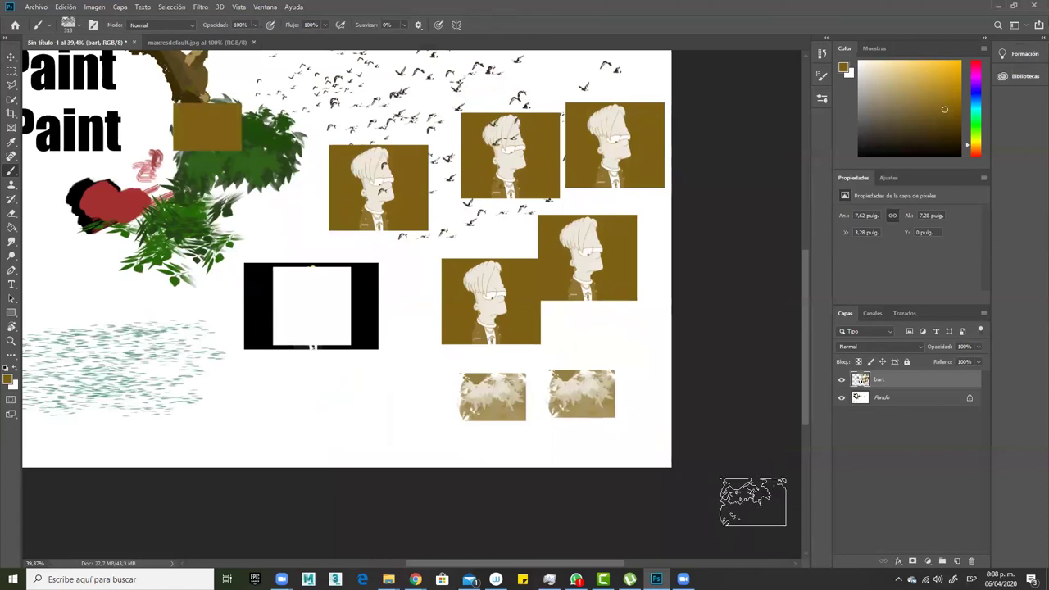
pyautogui.click(972, 562)
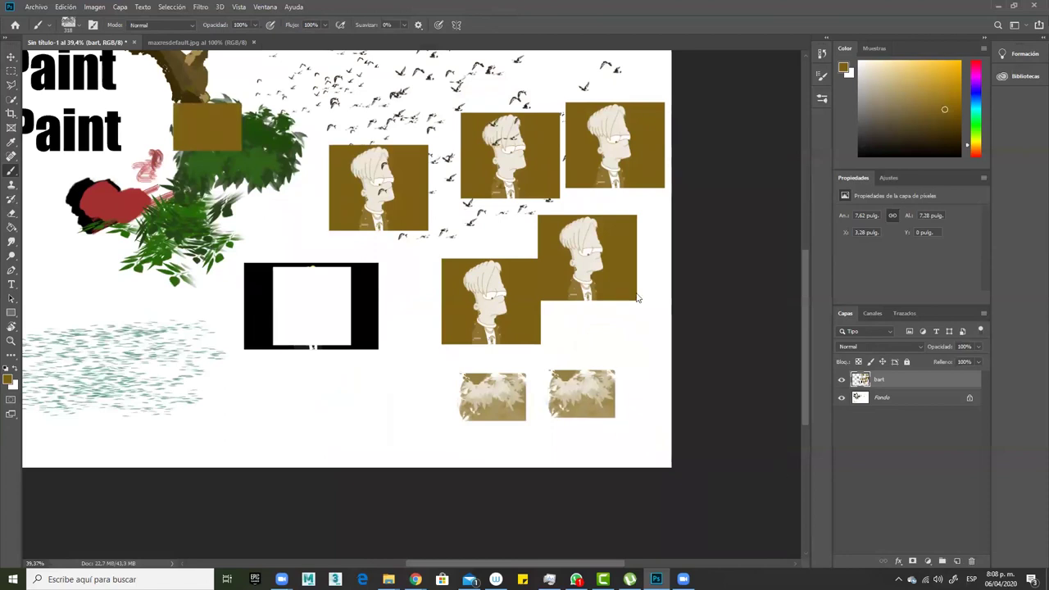
pyautogui.click(489, 215)
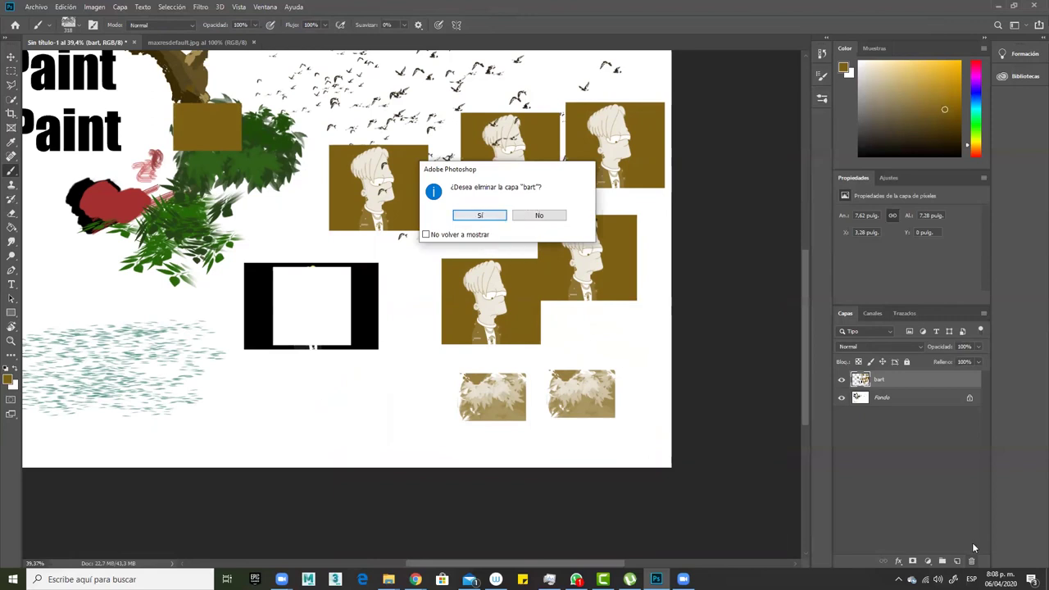
# - On a new layer, stamp the arbustos brush twice in tan and twice in olive green
pyautogui.click(956, 561)
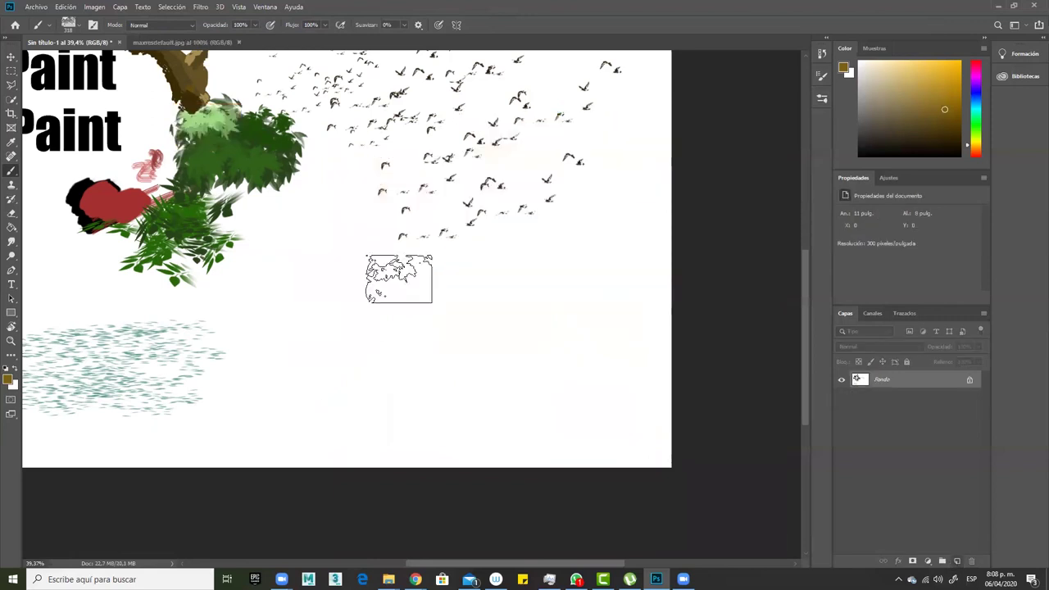
pyautogui.click(459, 281)
pyautogui.click(393, 281)
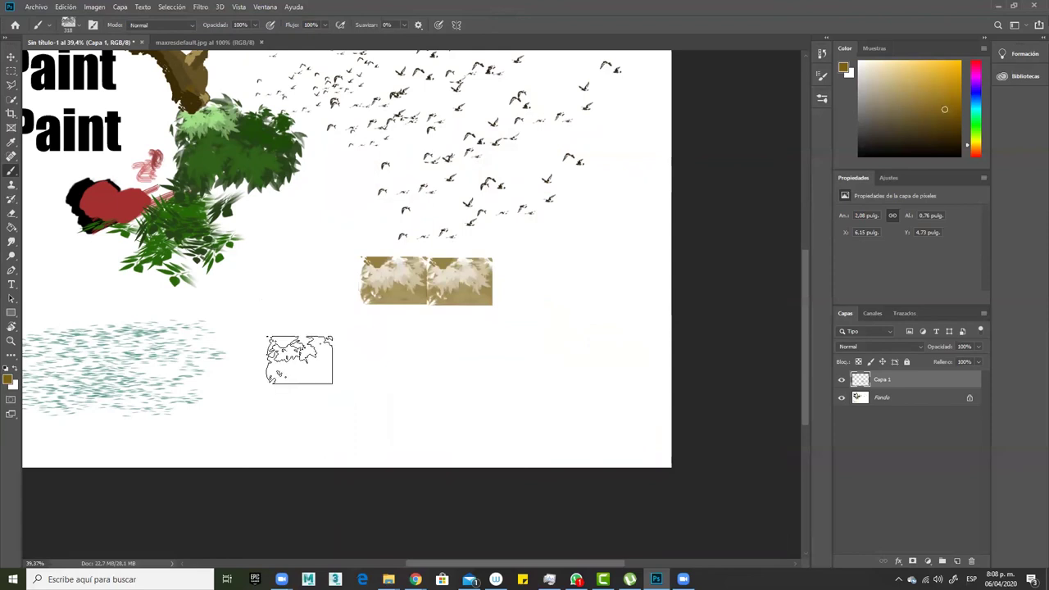
pyautogui.click(976, 138)
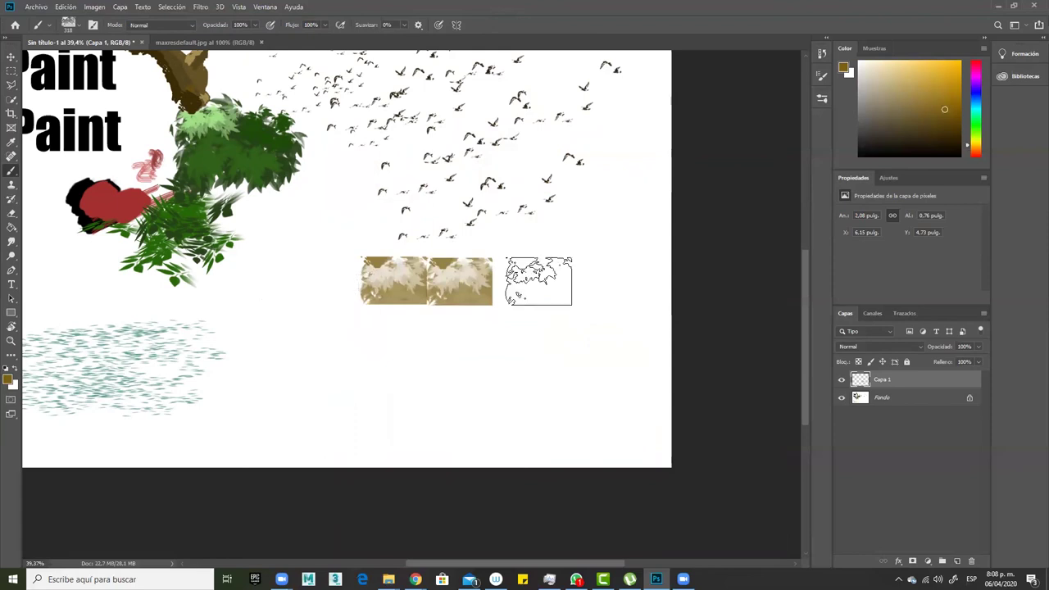
pyautogui.moveTo(539, 281); pyautogui.dragTo(591, 239)
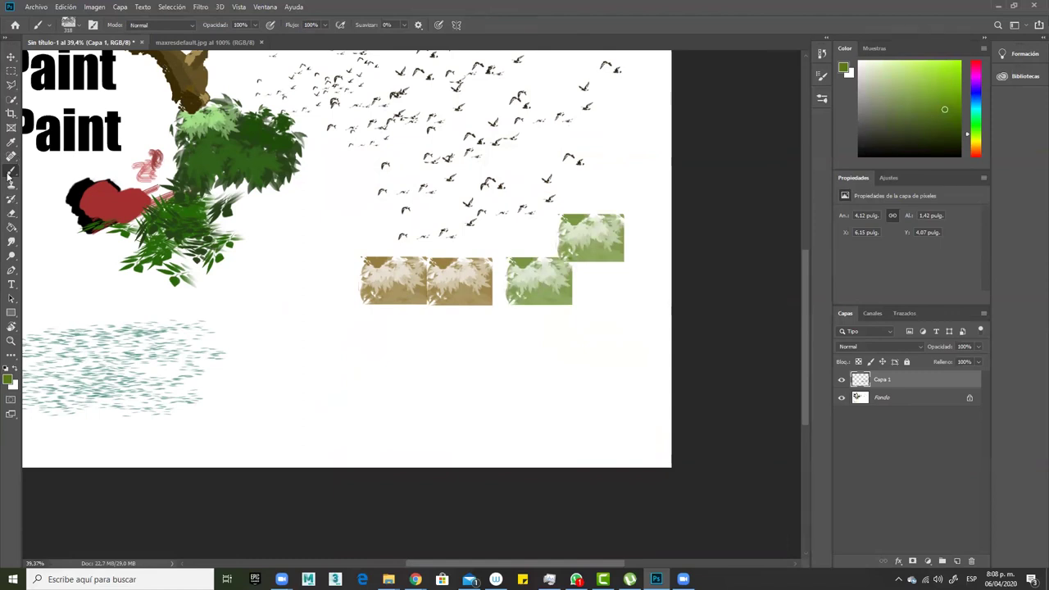
# - Expand Cobra_Venom_Brushes, test the Paint preset with a green stroke, and erase it
pyautogui.click(824, 99)
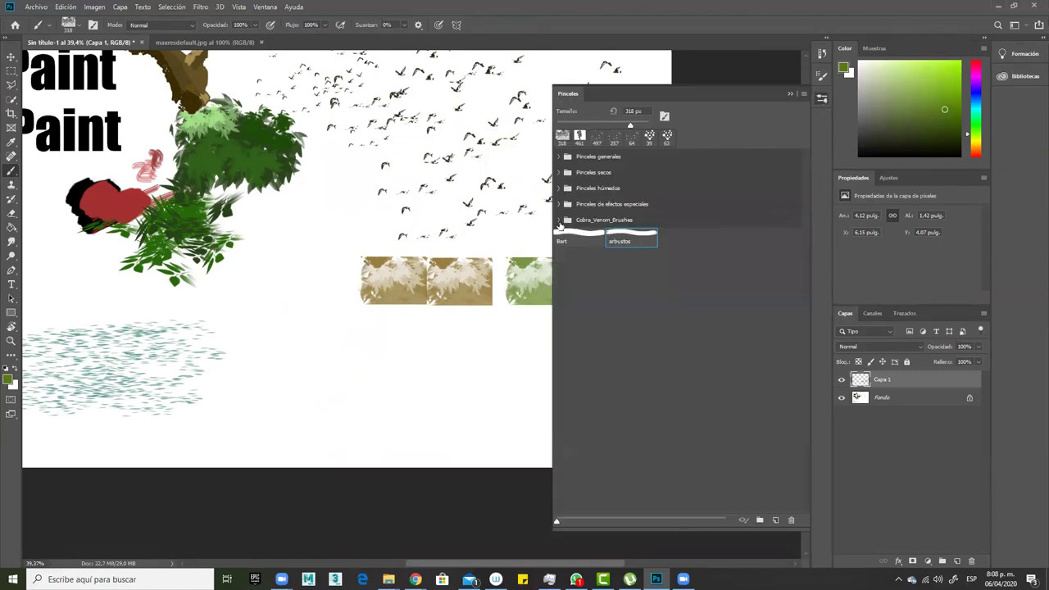
pyautogui.click(560, 223)
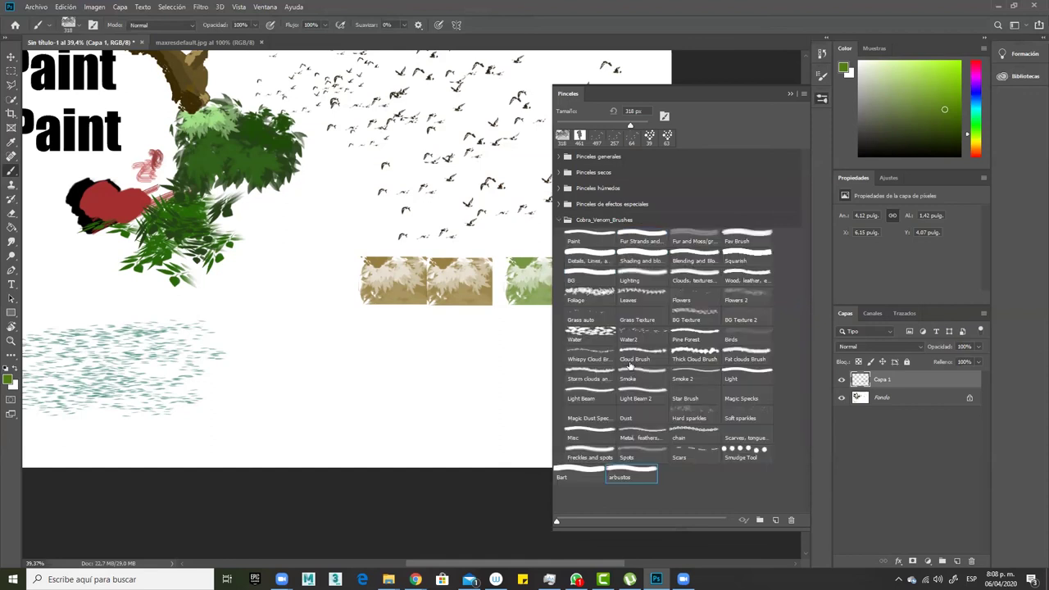
pyautogui.click(589, 239)
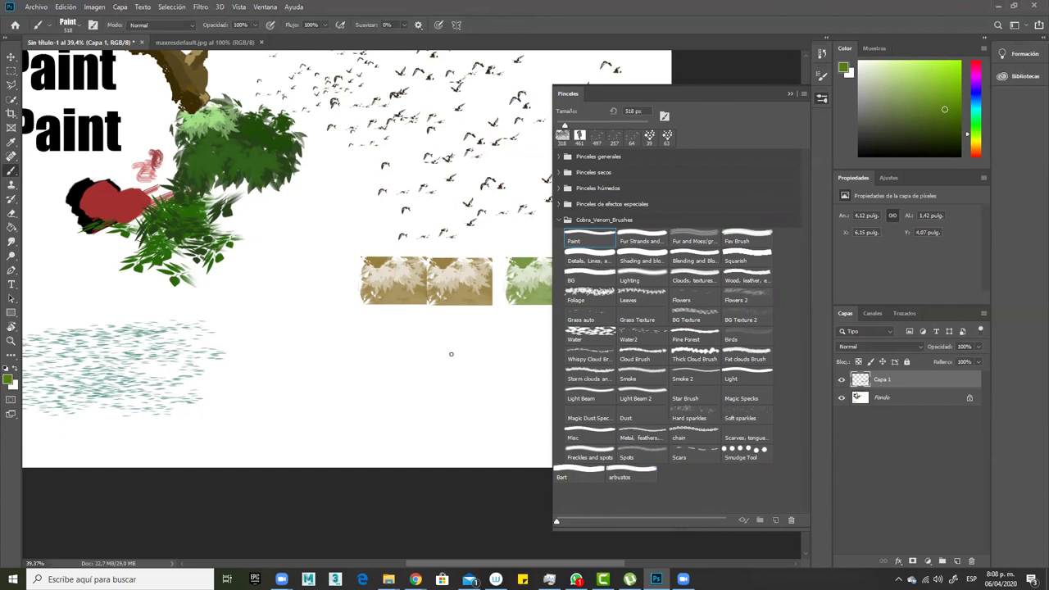
pyautogui.press('.')
pyautogui.moveTo(451, 354); pyautogui.dragTo(437, 351)
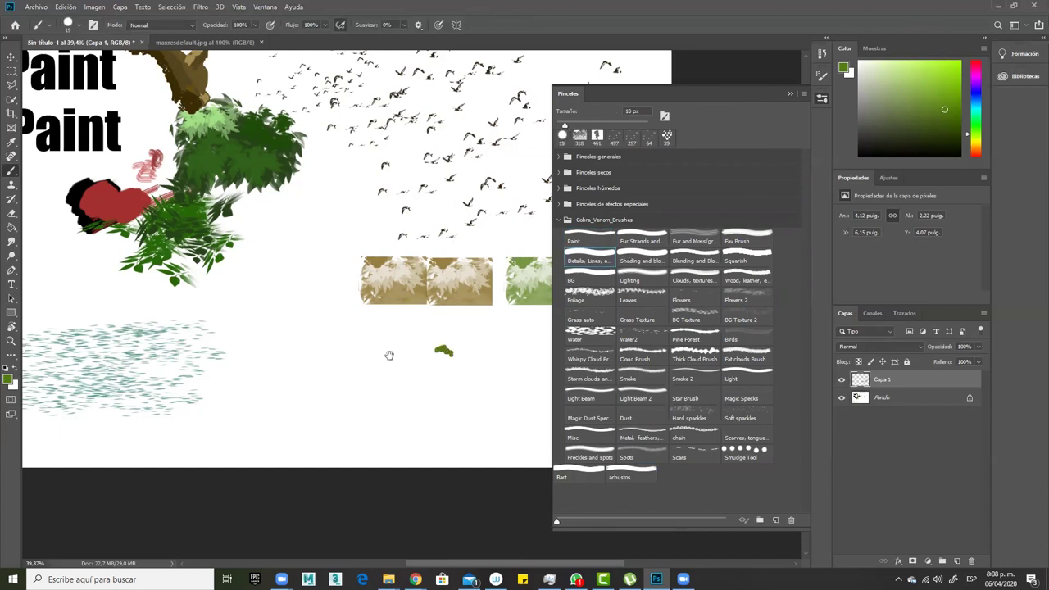
pyautogui.scroll(5, 389, 355)
pyautogui.press('e')
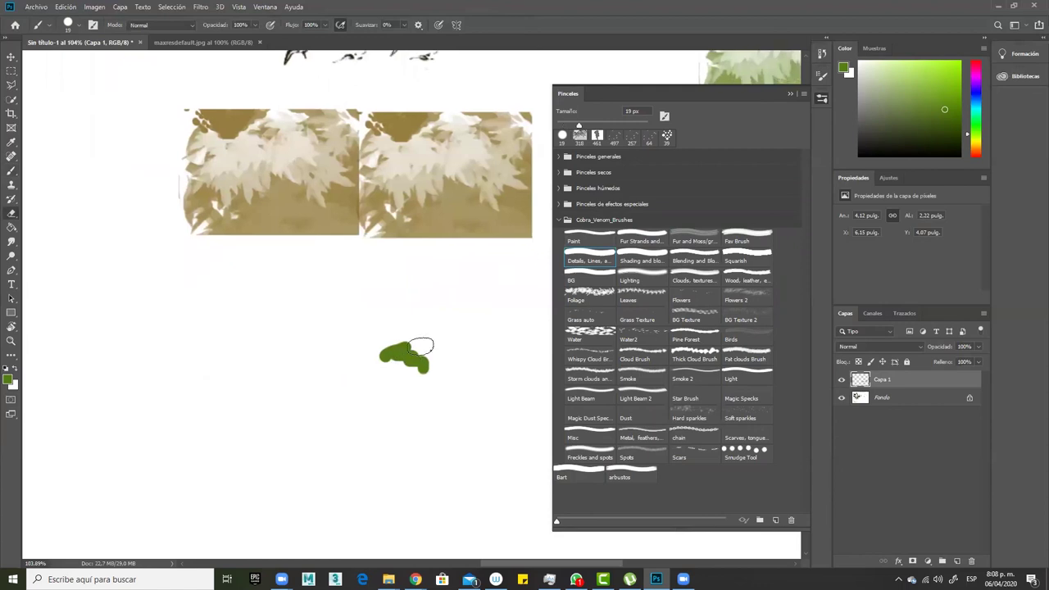
pyautogui.moveTo(400, 361); pyautogui.dragTo(435, 357)
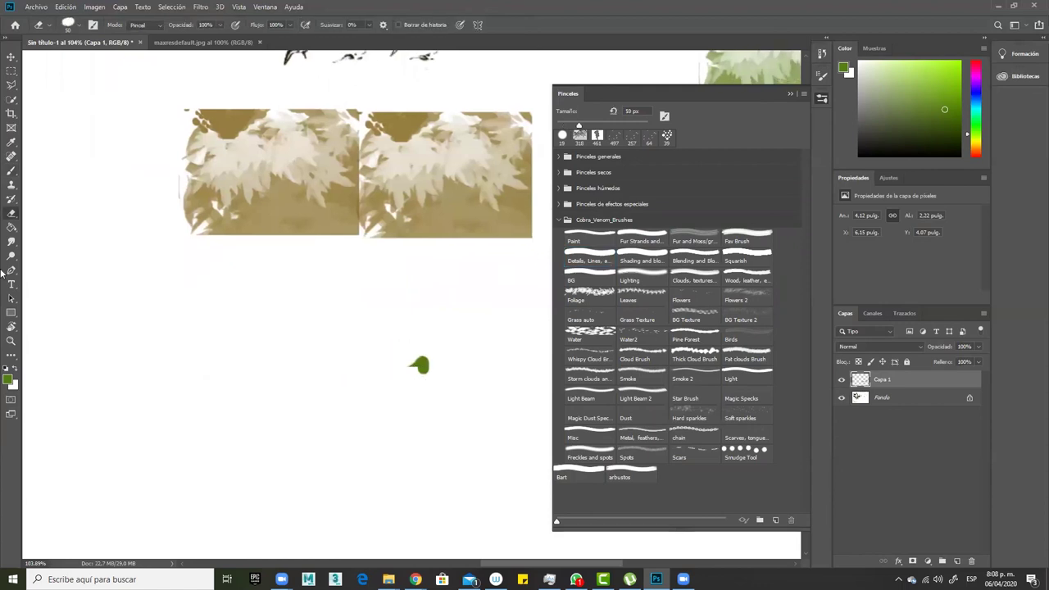
pyautogui.click(418, 367)
# - Test the 160 px feather-textured brush in black, erase the strokes, and expand Pinceles generales
pyautogui.press('b')
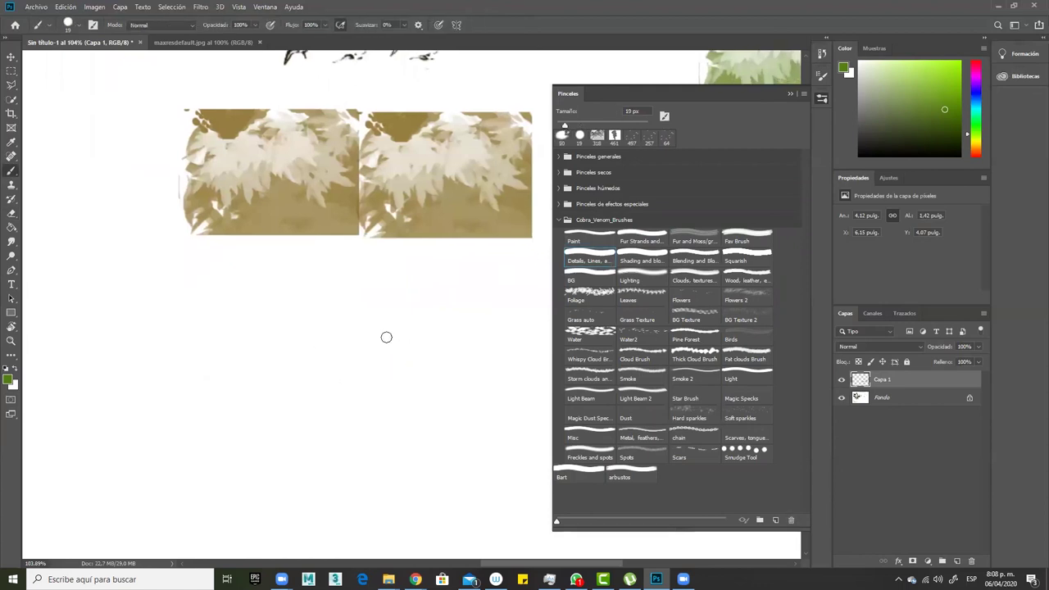
pyautogui.press('d')
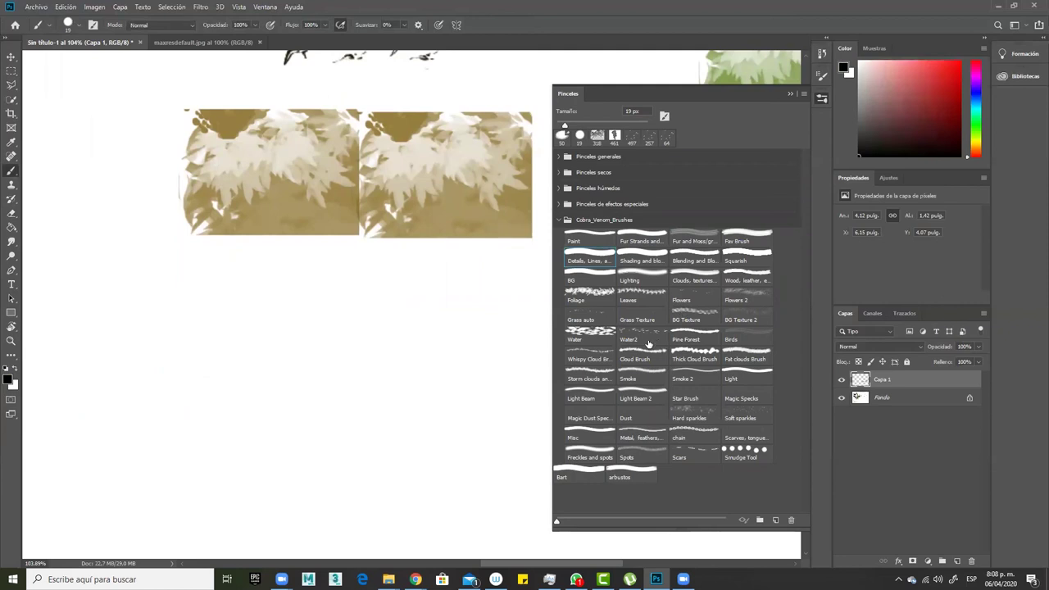
pyautogui.click(641, 440)
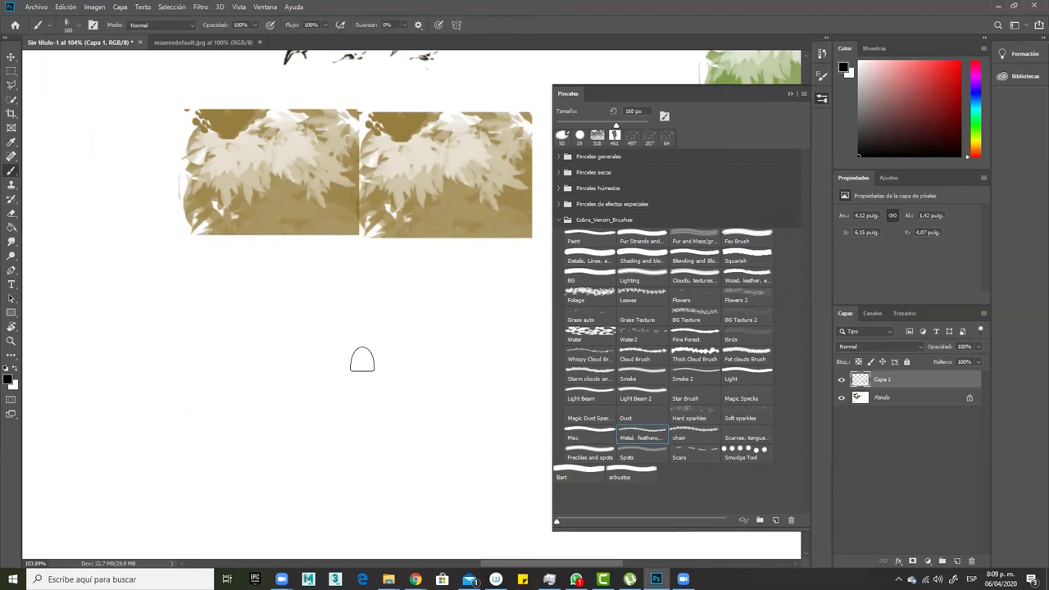
pyautogui.moveTo(361, 359)
pyautogui.mouseDown()
pyautogui.moveTo(354, 394)
pyautogui.moveTo(422, 370)
pyautogui.mouseUp()
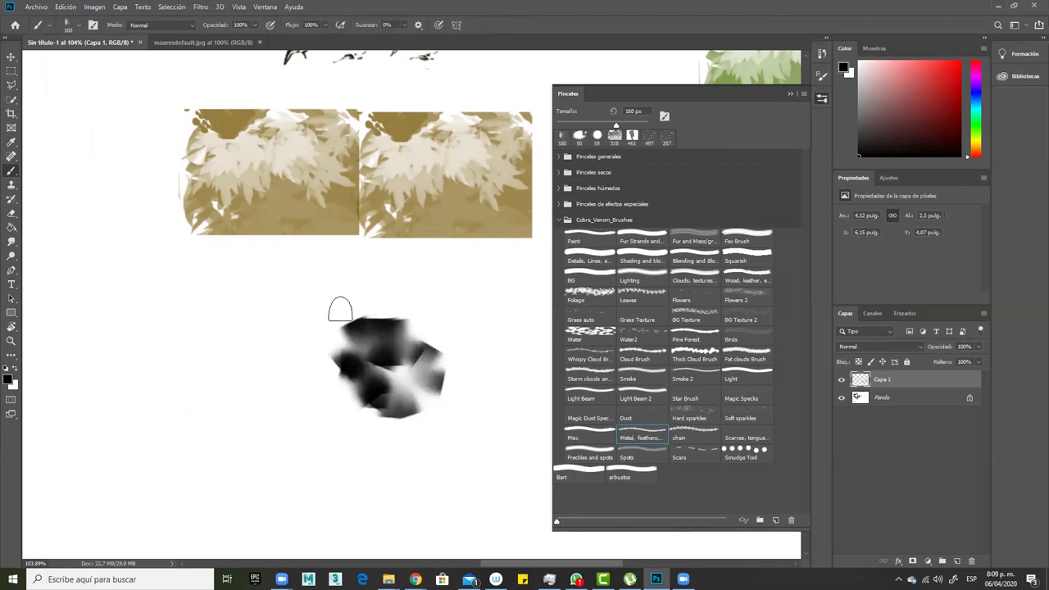
pyautogui.press('e')
pyautogui.moveTo(328, 352); pyautogui.dragTo(410, 328)
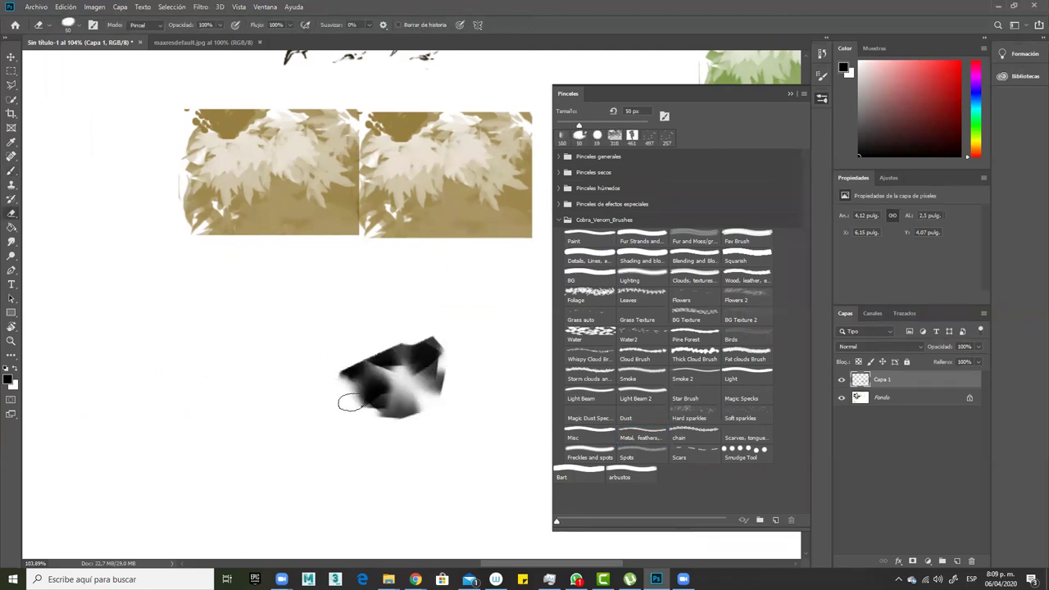
pyautogui.moveTo(350, 403); pyautogui.dragTo(389, 421)
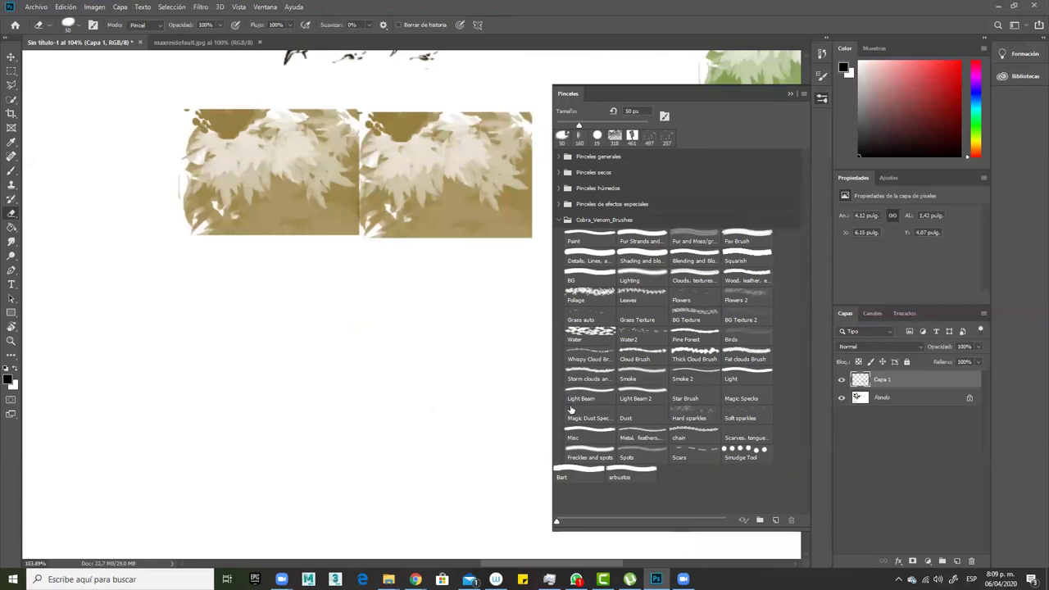
pyautogui.press('b')
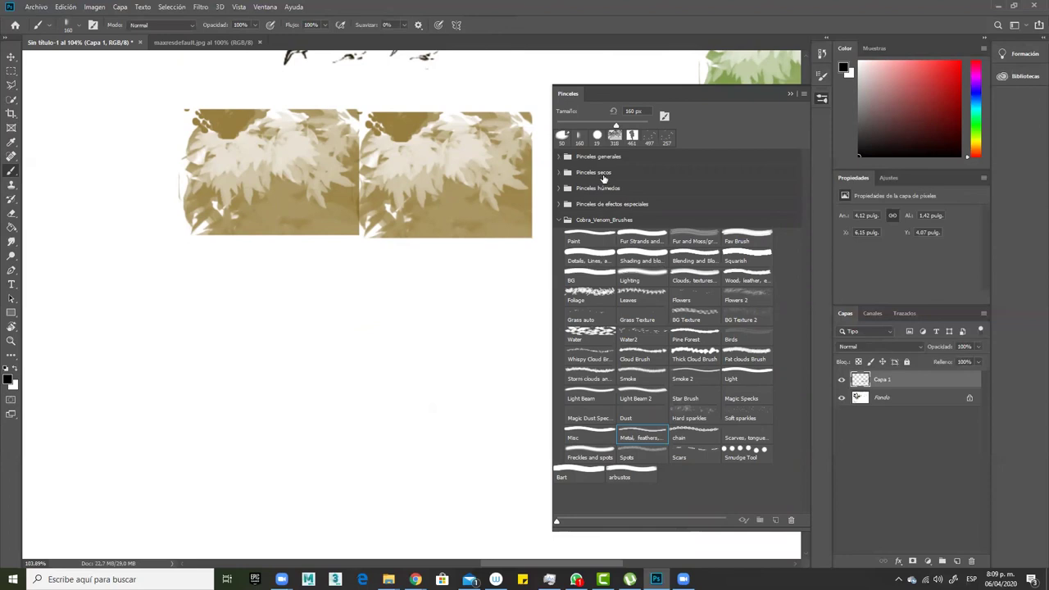
pyautogui.click(559, 157)
# - Pick the Circular definido hard round brush at 6 px and paint a short black stroke
pyautogui.click(630, 181)
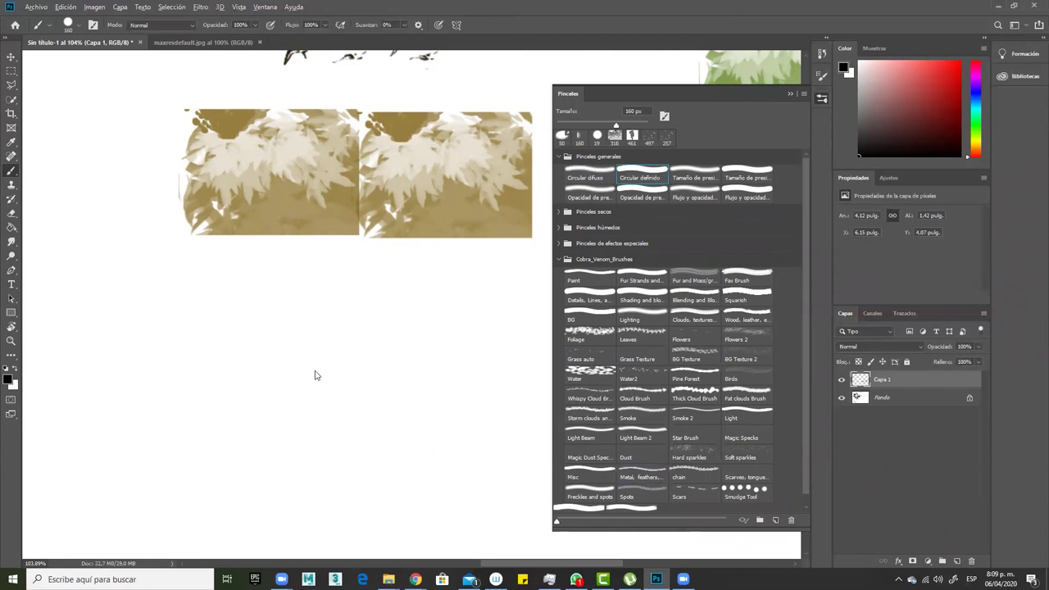
pyautogui.moveTo(328, 376); pyautogui.dragTo(310, 373)
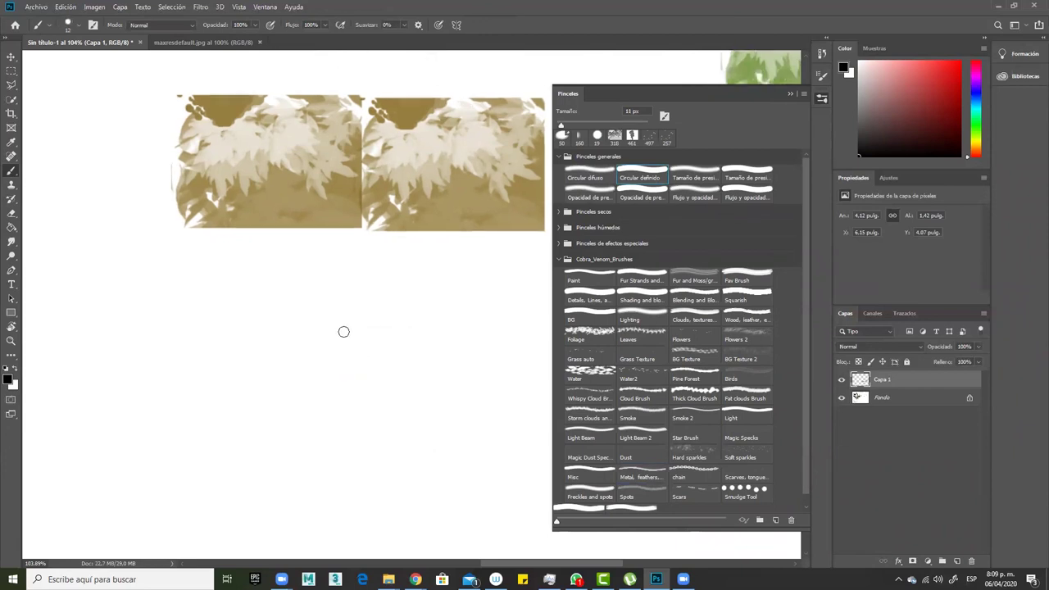
pyautogui.scroll(5, 345, 330)
pyautogui.moveTo(333, 331); pyautogui.dragTo(282, 359)
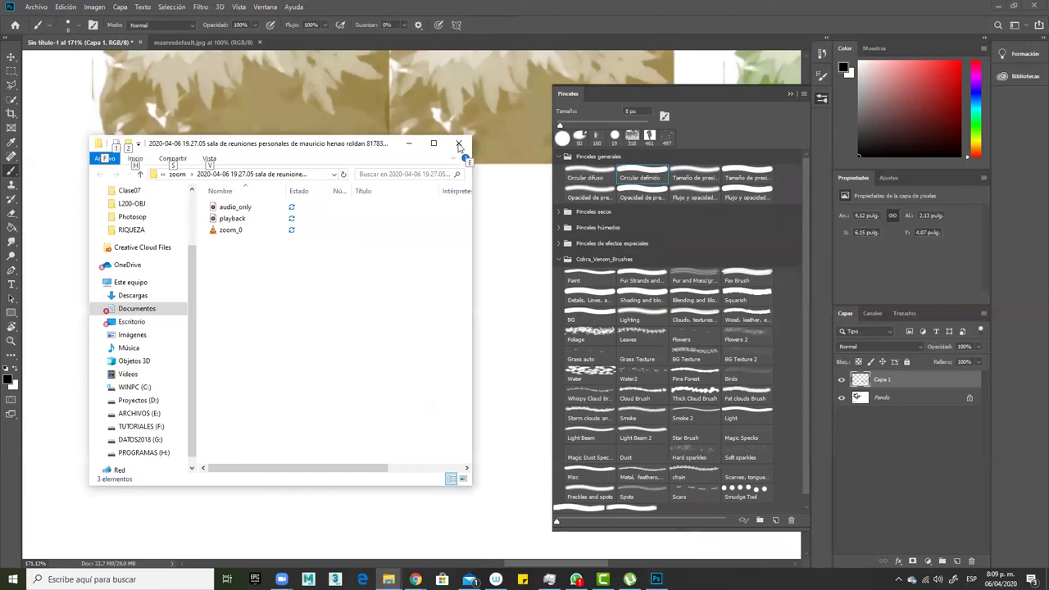
pyautogui.click(459, 143)
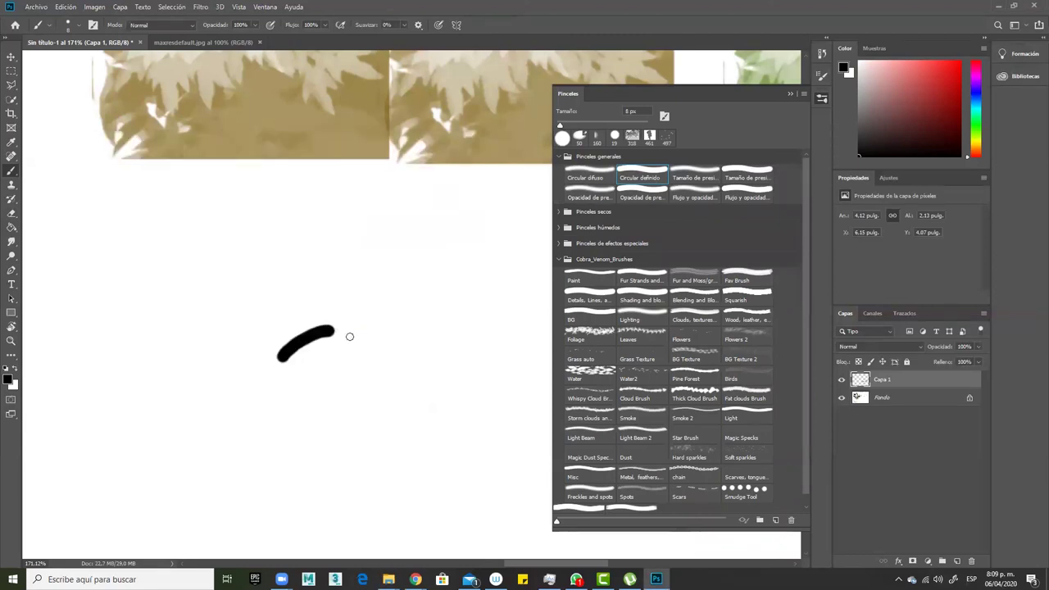
# - Build the strokes into a filled black shape with a wedge, tail and leg, then begin a marquee
pyautogui.moveTo(280, 359)
pyautogui.mouseDown()
pyautogui.moveTo(359, 358)
pyautogui.moveTo(336, 330)
pyautogui.moveTo(361, 359)
pyautogui.moveTo(347, 360)
pyautogui.moveTo(411, 307)
pyautogui.mouseUp()
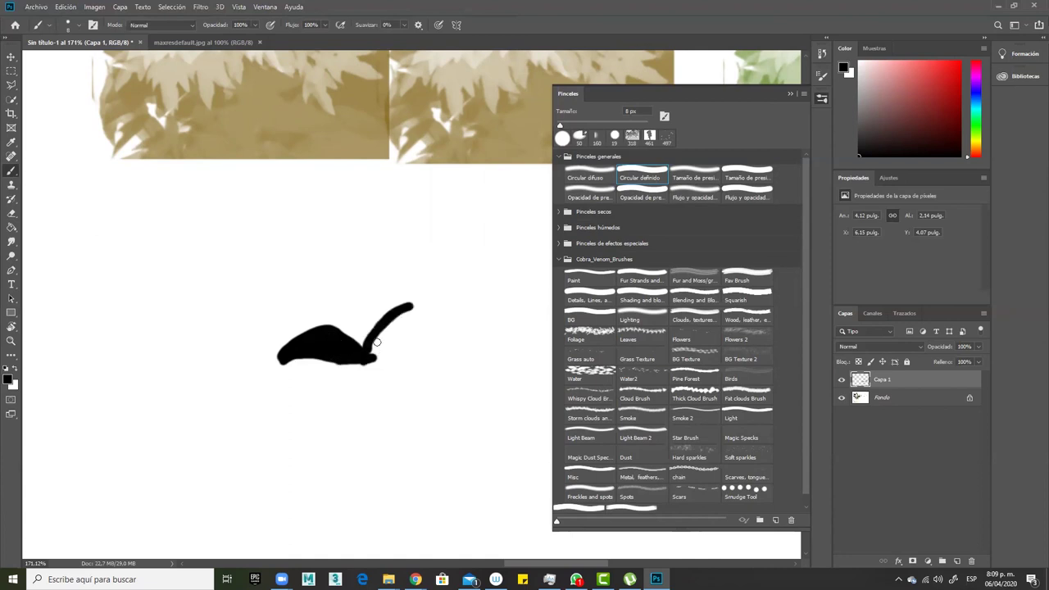
pyautogui.moveTo(377, 342); pyautogui.dragTo(410, 309)
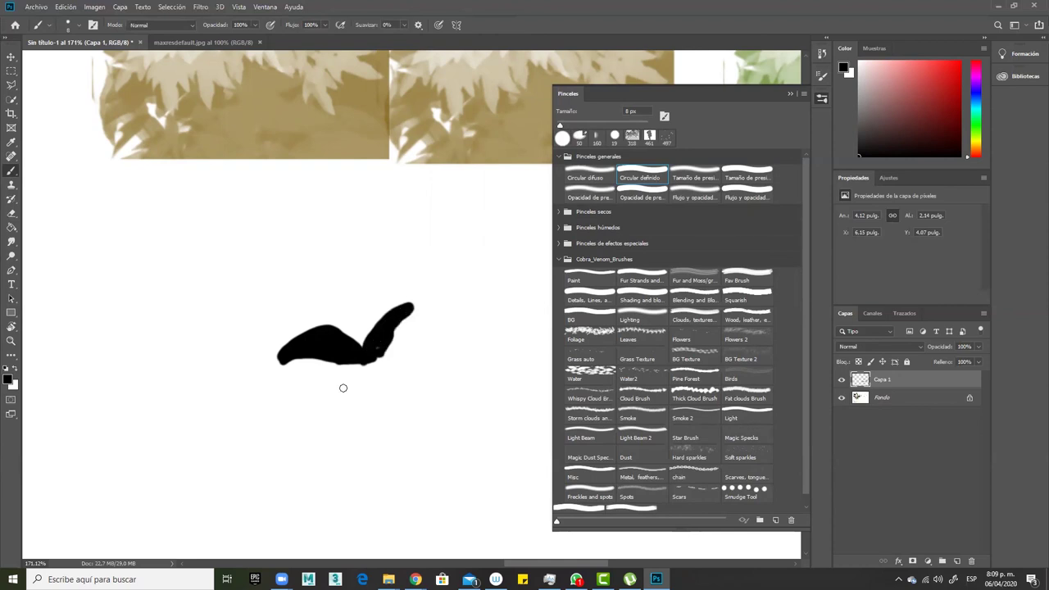
pyautogui.moveTo(366, 363)
pyautogui.mouseDown()
pyautogui.moveTo(351, 389)
pyautogui.moveTo(416, 364)
pyautogui.moveTo(427, 333)
pyautogui.mouseUp()
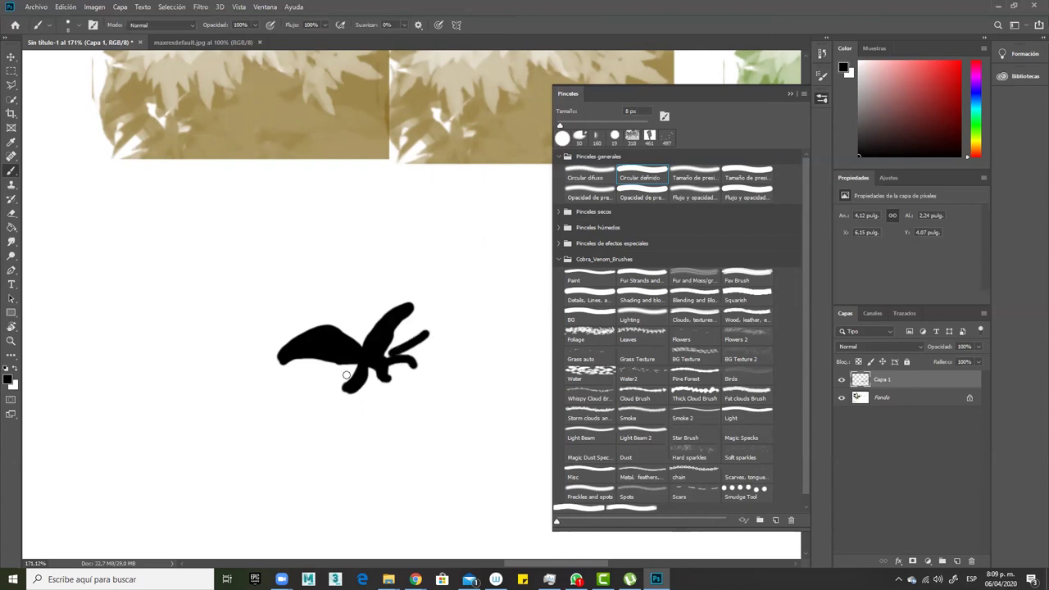
pyautogui.moveTo(346, 375)
pyautogui.mouseDown()
pyautogui.moveTo(302, 397)
pyautogui.moveTo(314, 405)
pyautogui.mouseUp()
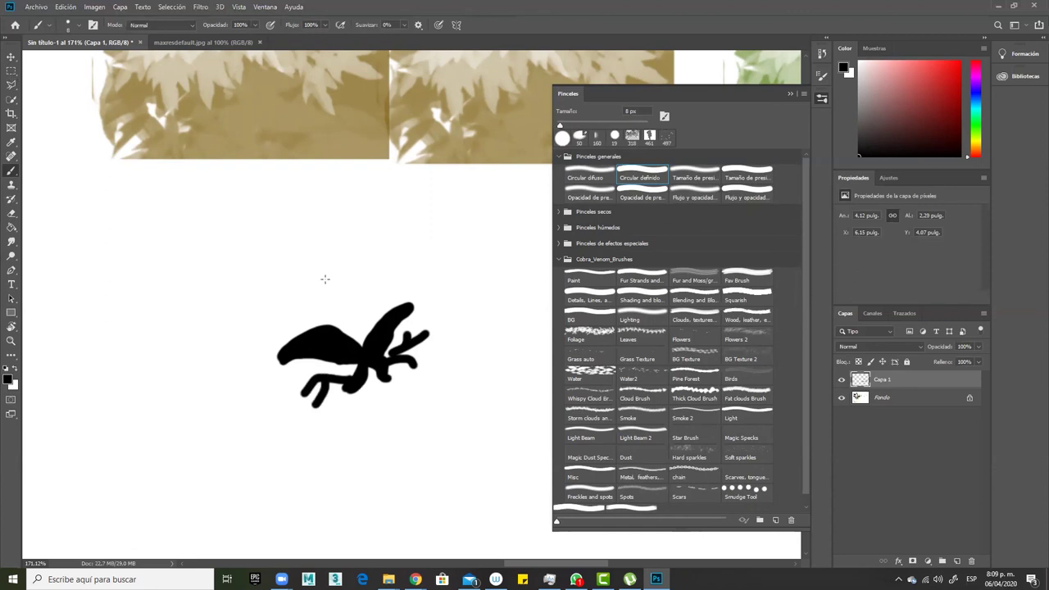
pyautogui.press('m')
pyautogui.moveTo(270, 331); pyautogui.dragTo(258, 282)
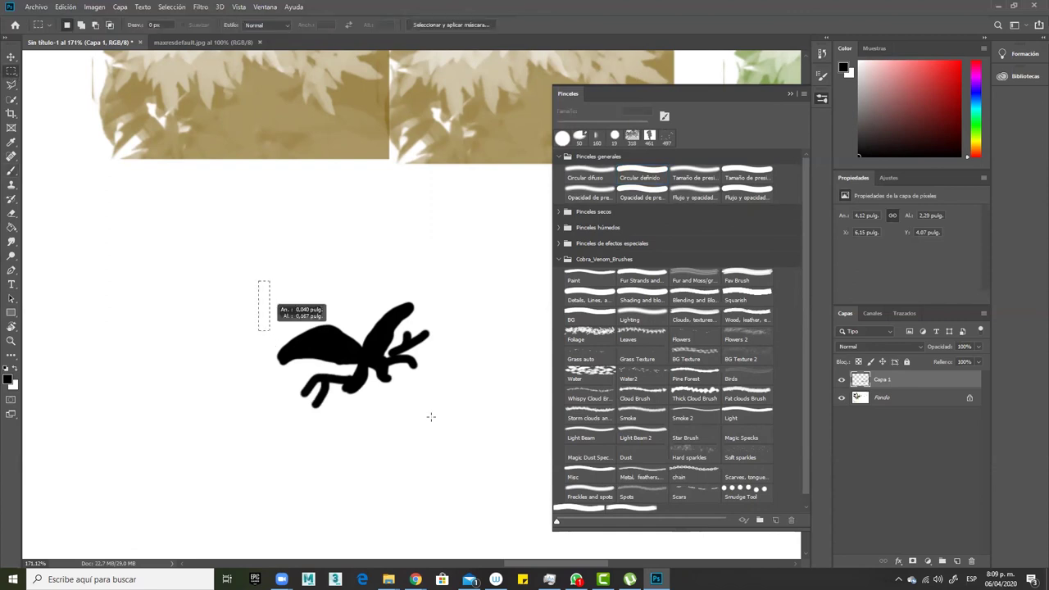
# - Use Transform Selection to tighten the marquee closely around the black shape
pyautogui.moveTo(431, 417); pyautogui.dragTo(441, 425)
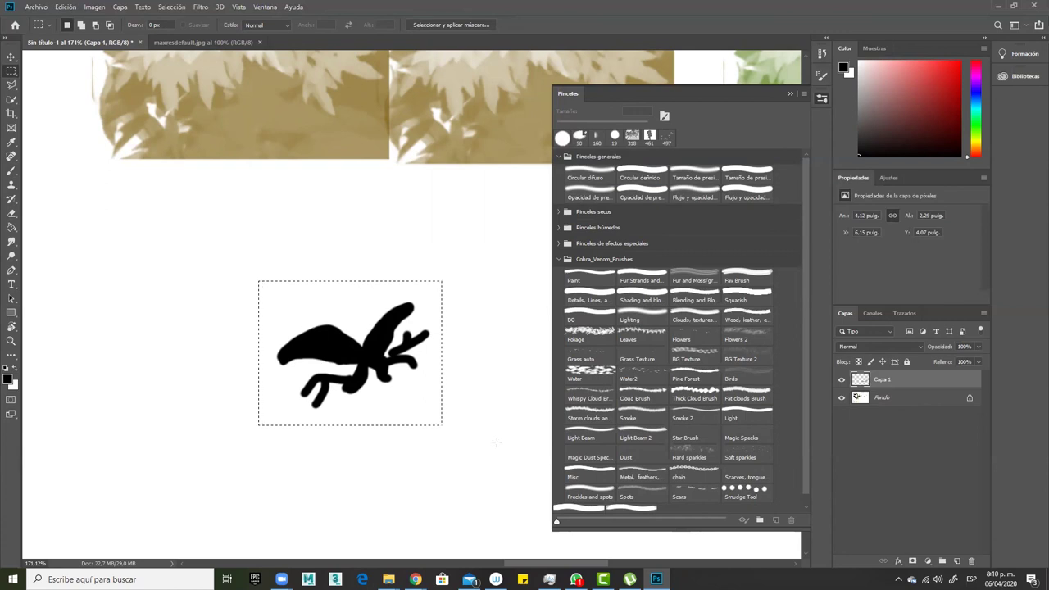
pyautogui.hotkey('ctrl', 'z')
pyautogui.click(171, 10)
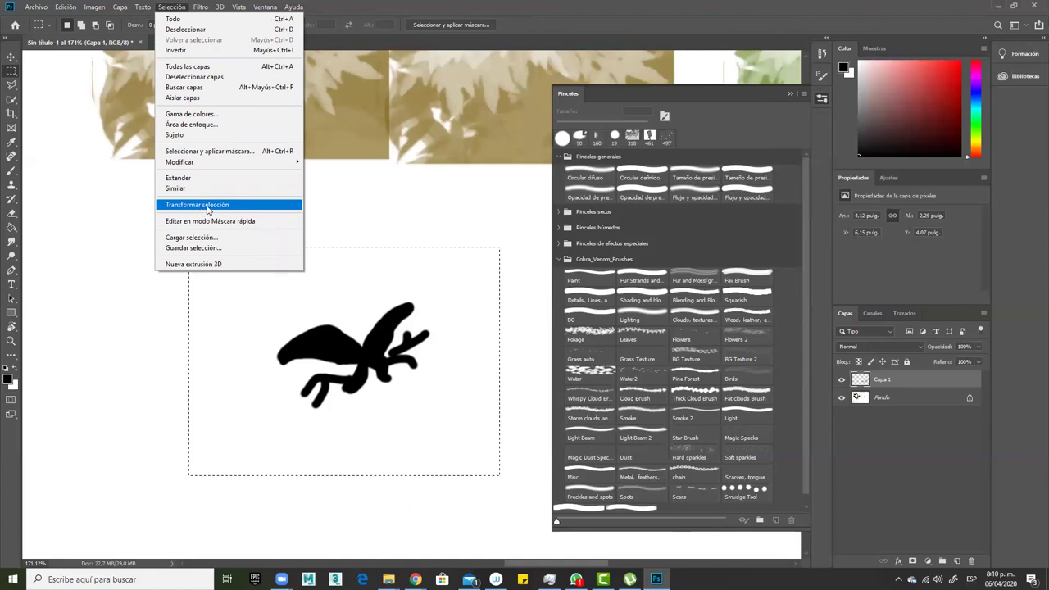
pyautogui.click(207, 206)
pyautogui.moveTo(192, 364); pyautogui.dragTo(276, 363)
pyautogui.moveTo(498, 362); pyautogui.dragTo(435, 348)
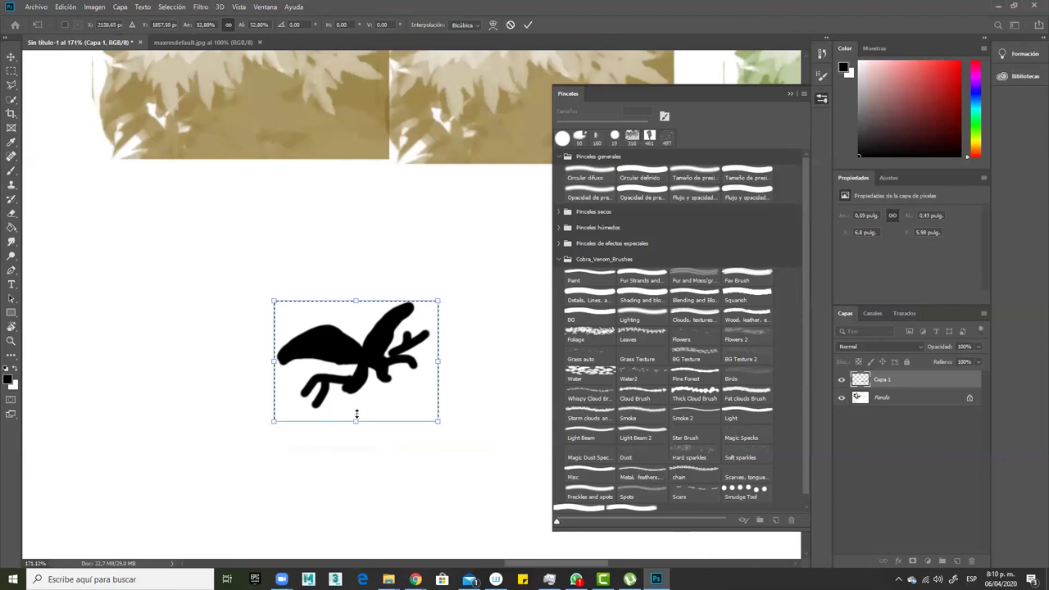
pyautogui.moveTo(362, 423); pyautogui.dragTo(355, 414)
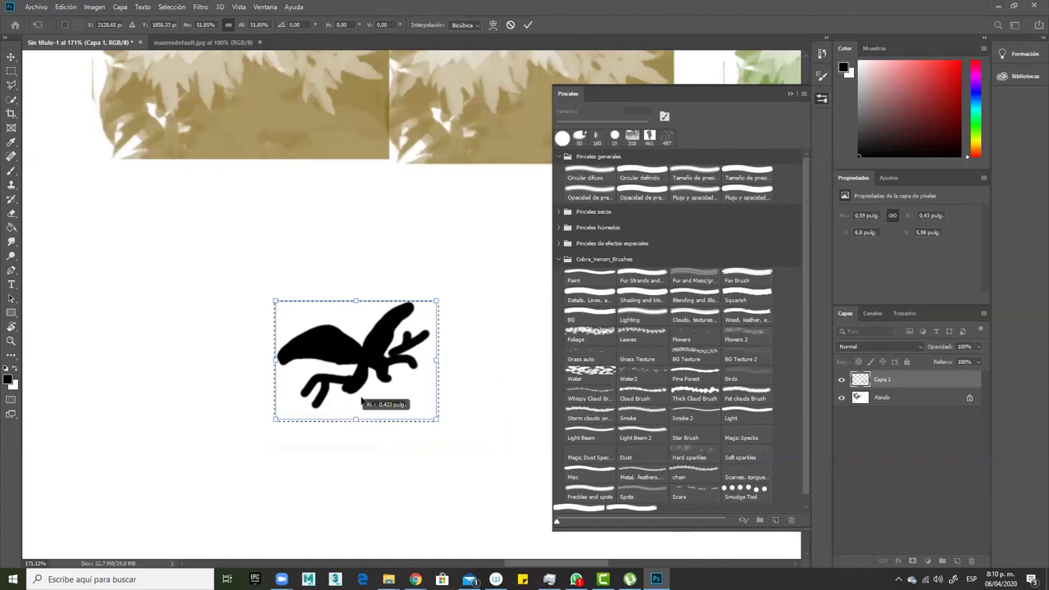
pyautogui.moveTo(361, 399)
pyautogui.mouseDown()
pyautogui.moveTo(369, 402)
pyautogui.moveTo(361, 395)
pyautogui.mouseUp()
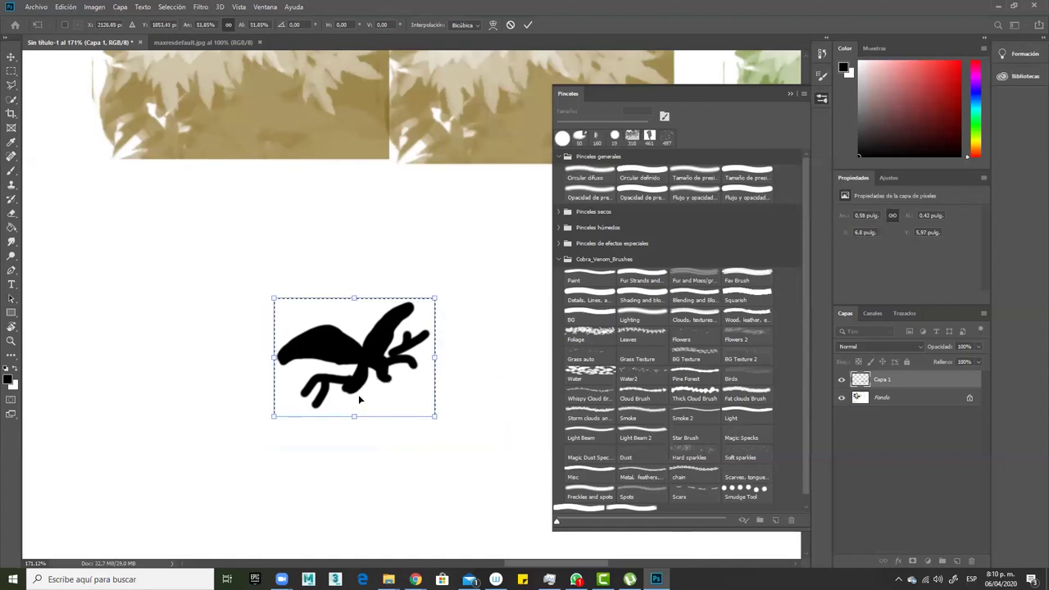
pyautogui.press('Return')
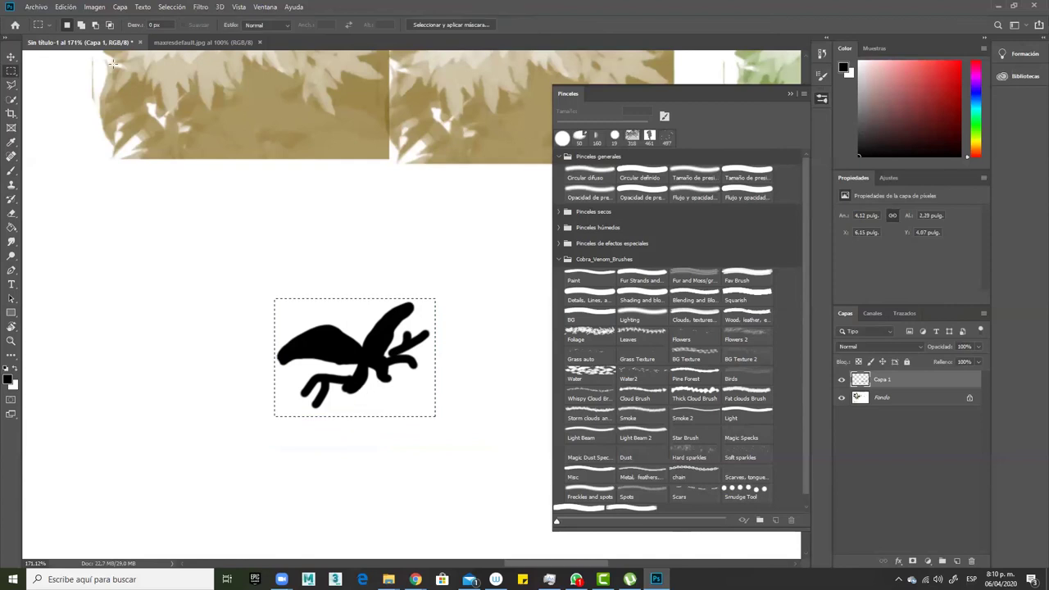
# - Define the framed shape as a brush preset named 'mamaracho'
pyautogui.click(67, 7)
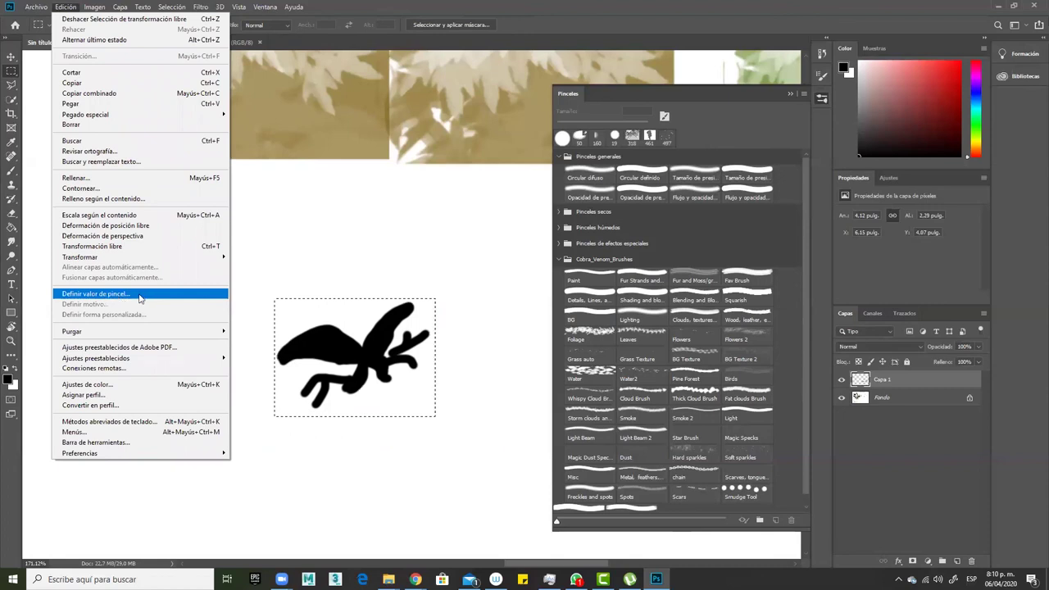
pyautogui.click(140, 294)
pyautogui.write('mama')
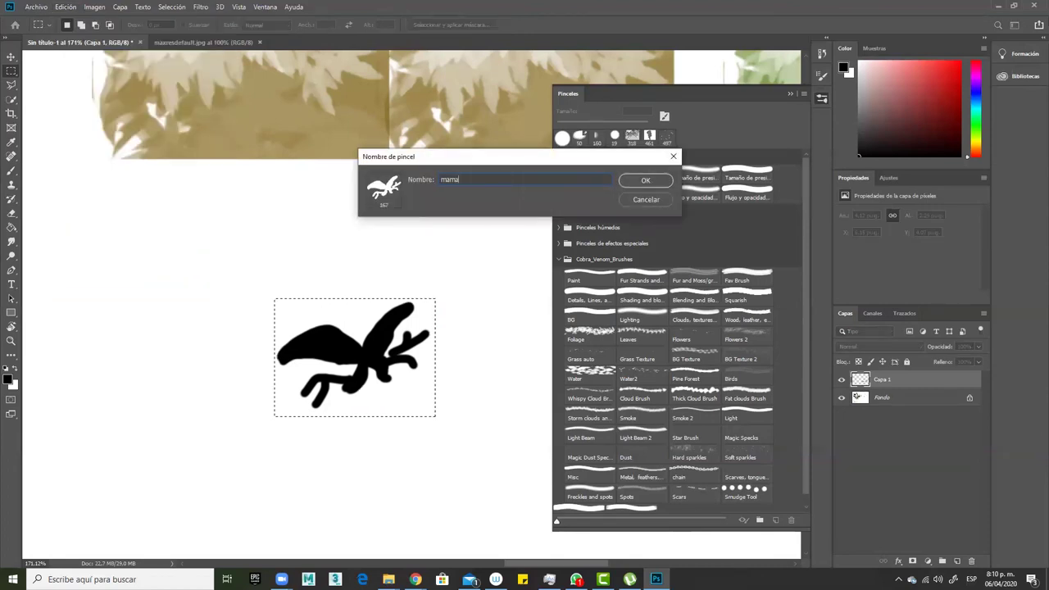
pyautogui.write('racho')
pyautogui.press('Return')
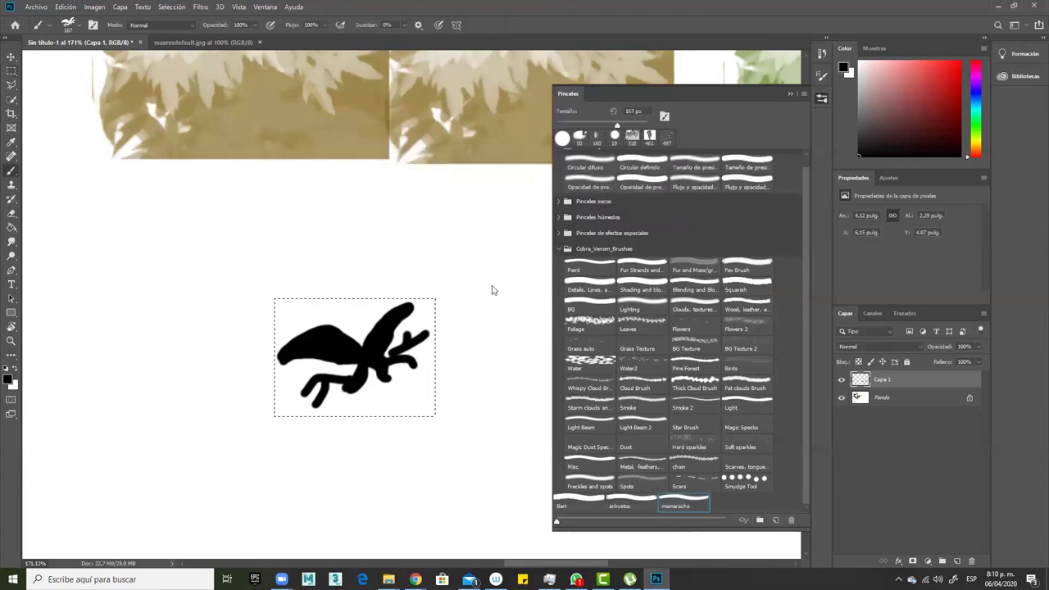
pyautogui.click(560, 250)
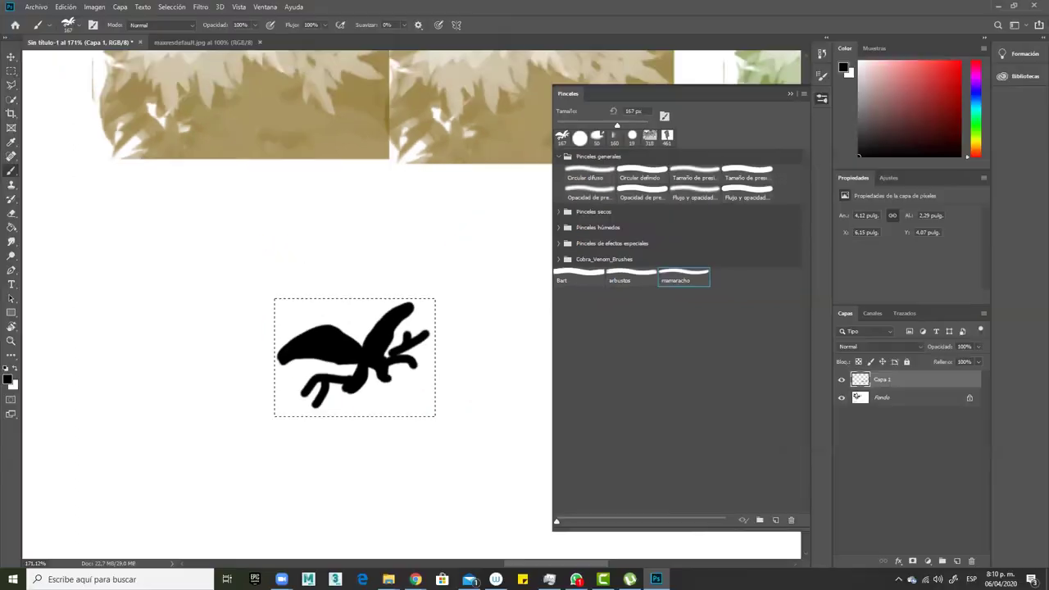
pyautogui.click(12, 57)
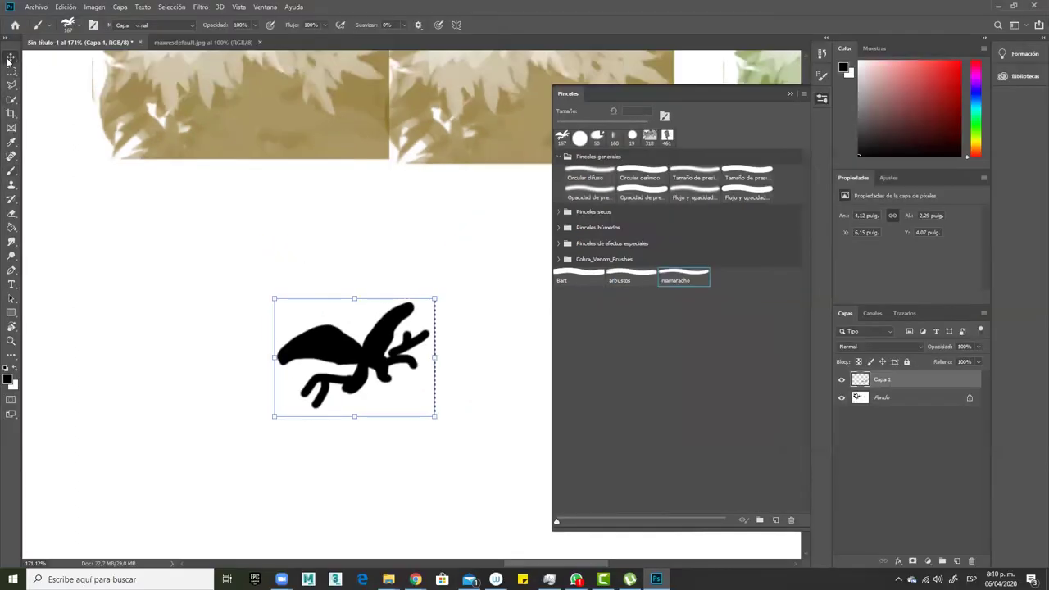
# - Clear the selection and return to the Brush tool with the mamaracho brush
pyautogui.click(171, 7)
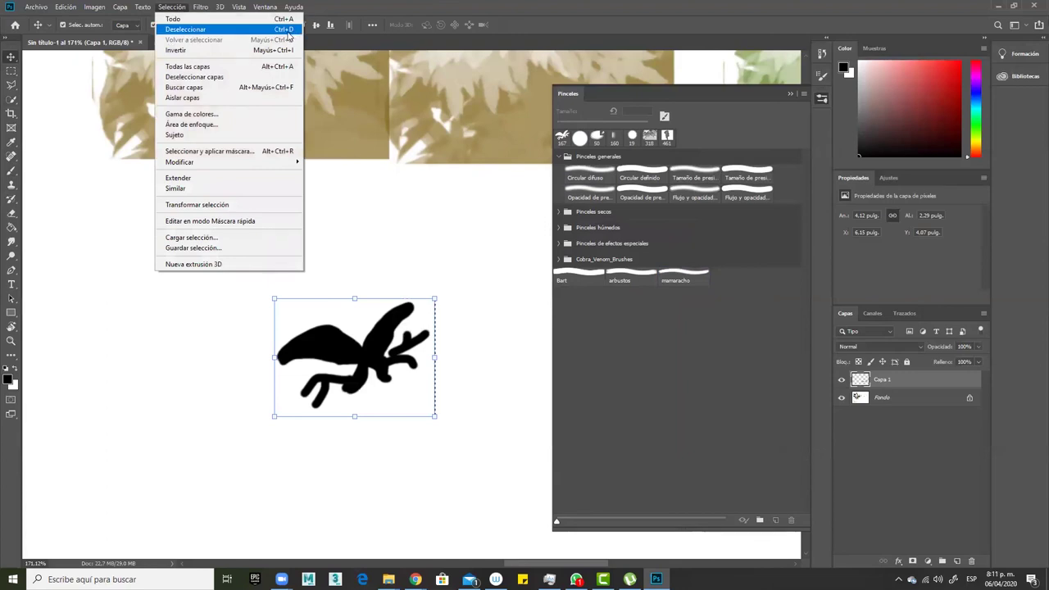
pyautogui.click(277, 32)
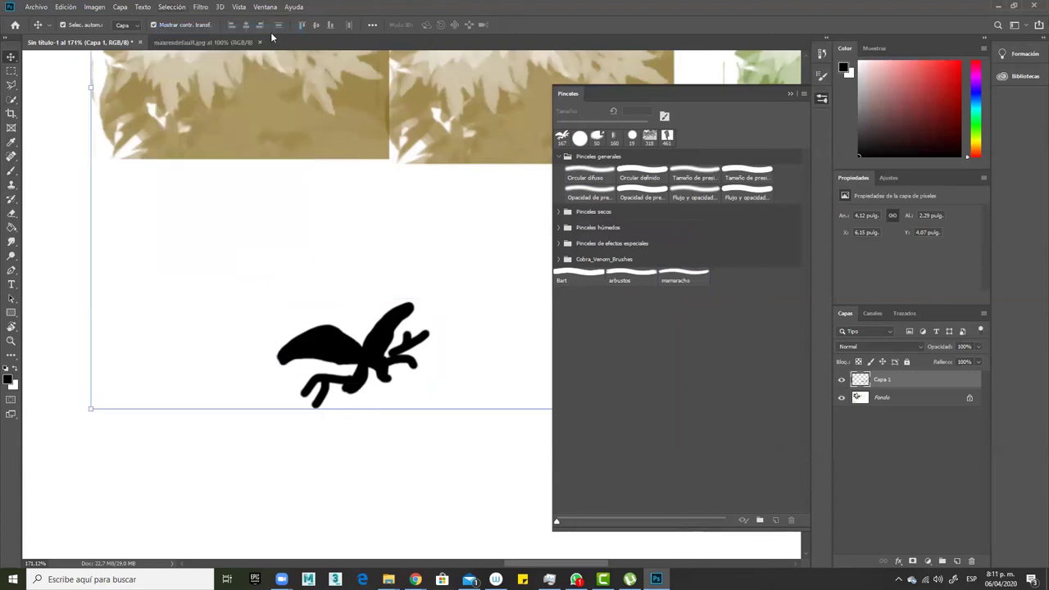
pyautogui.click(11, 171)
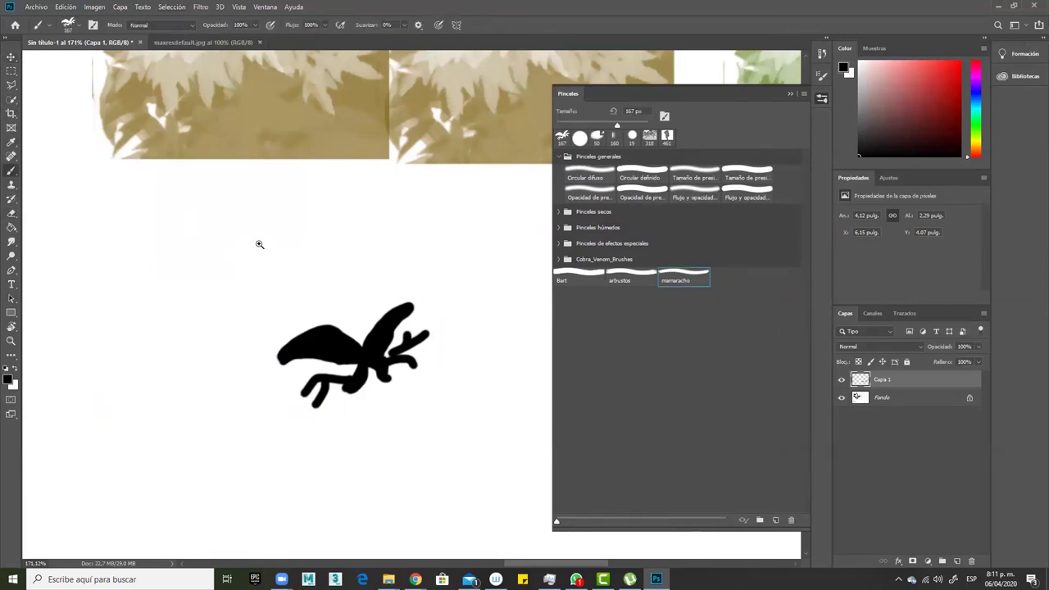
pyautogui.scroll(-5, 257, 243)
pyautogui.scroll(3, 208, 271)
# - Scatter mamaracho stamps across the lower-left canvas, then close the brushes panel
pyautogui.click(207, 259)
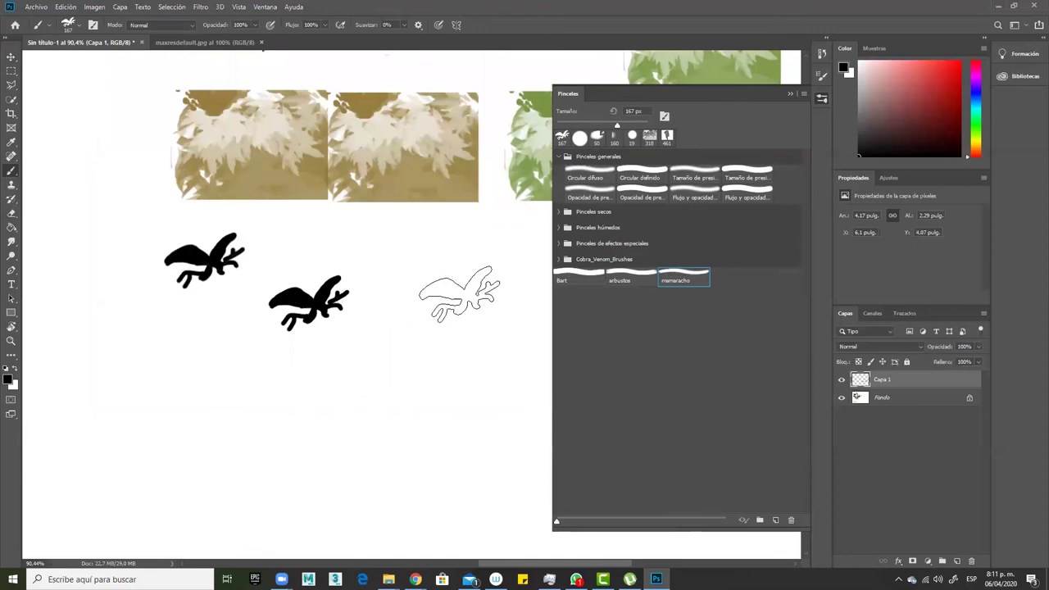
pyautogui.click(463, 290)
pyautogui.click(396, 409)
pyautogui.click(286, 410)
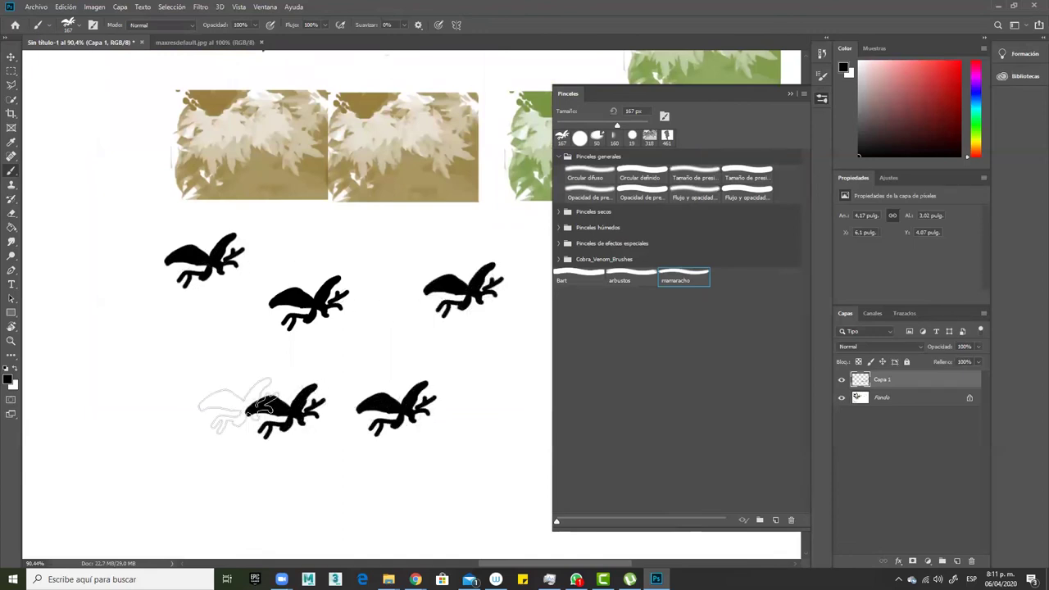
pyautogui.click(185, 382)
pyautogui.click(464, 351)
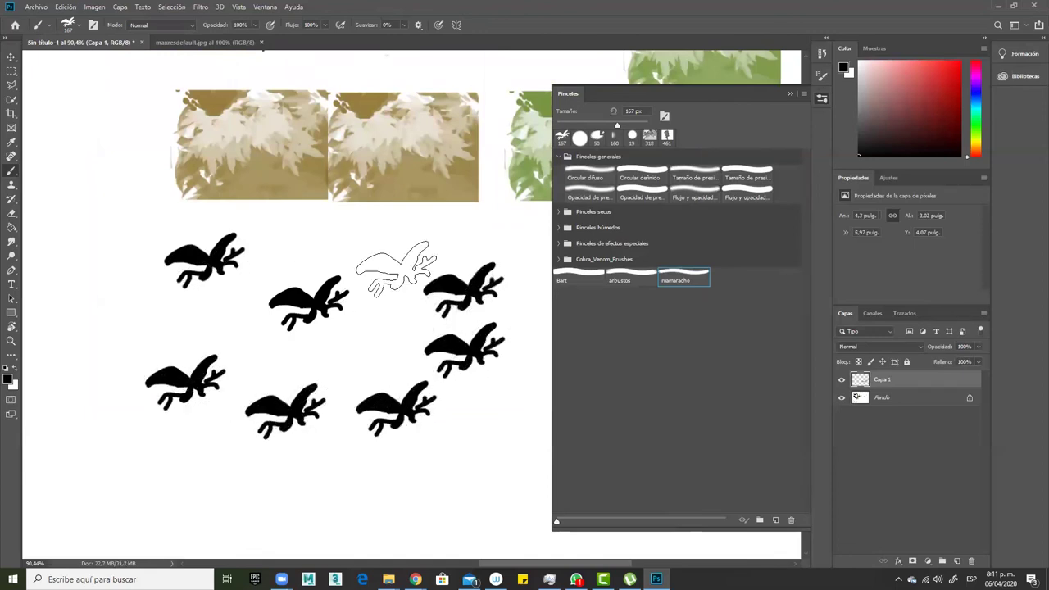
pyautogui.click(397, 250)
pyautogui.click(297, 242)
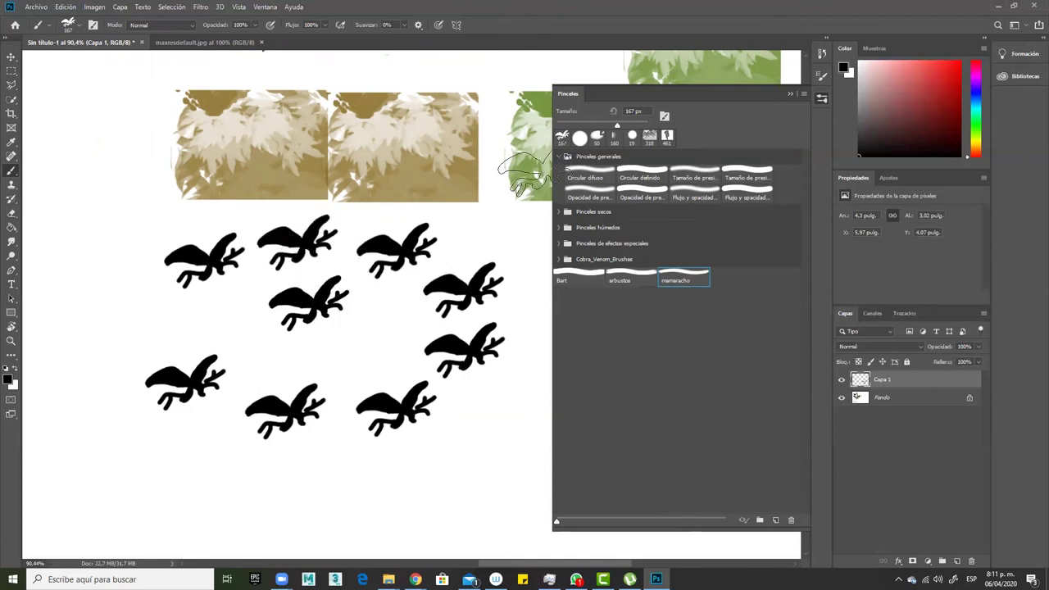
pyautogui.click(818, 79)
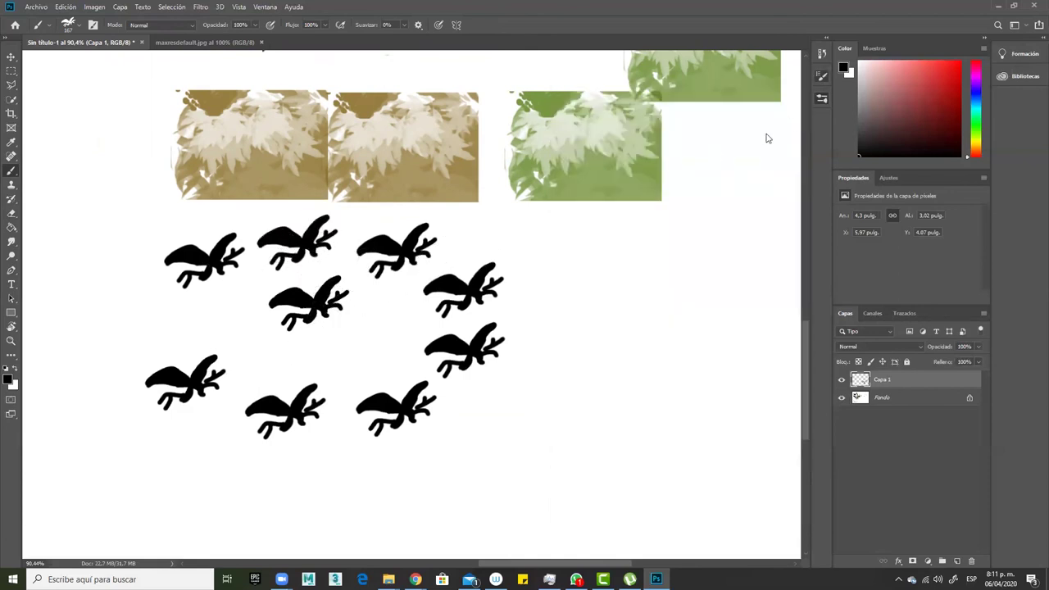
# - Enable Dispersión controlled by Presión de la pluma and raise scatter to 250%
pyautogui.click(824, 78)
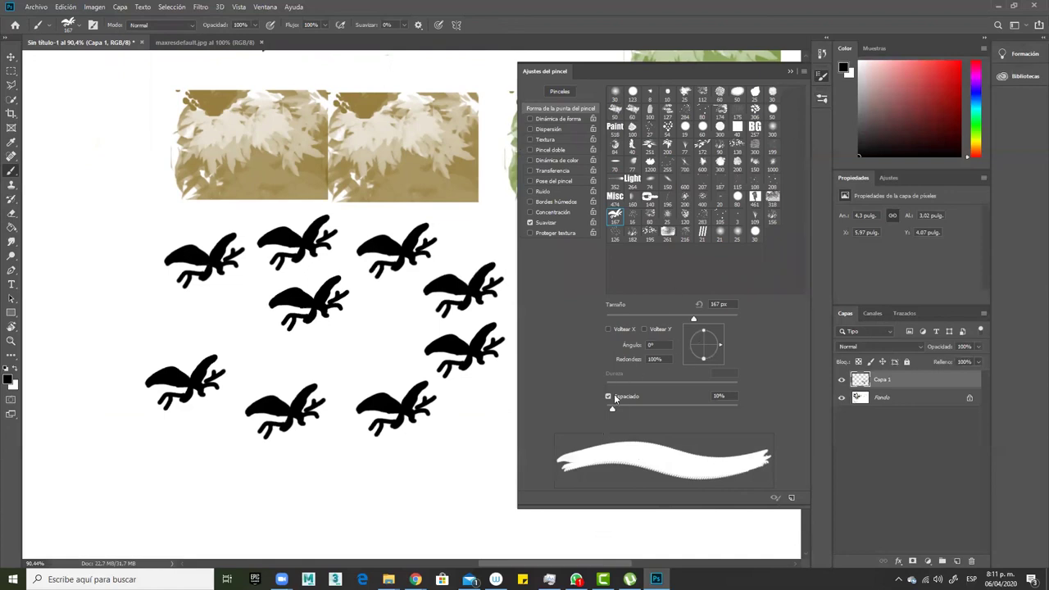
pyautogui.click(552, 130)
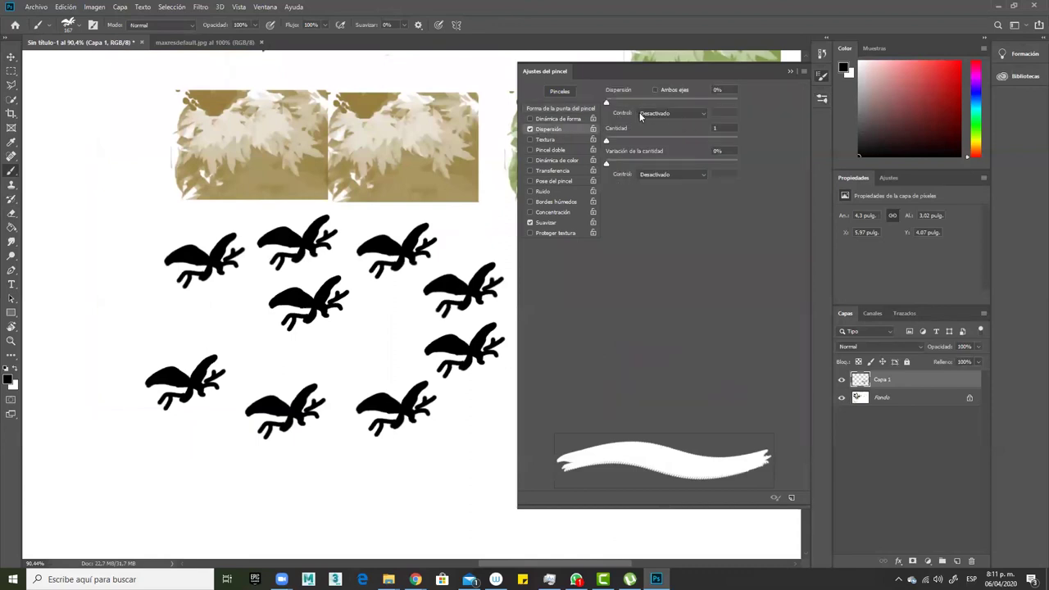
pyautogui.click(673, 113)
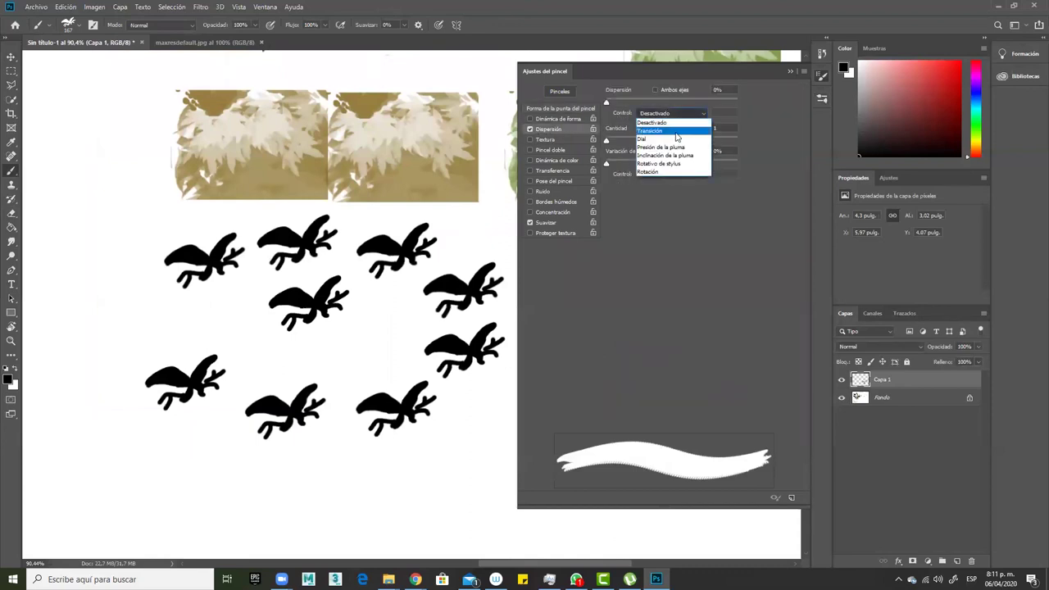
pyautogui.click(685, 147)
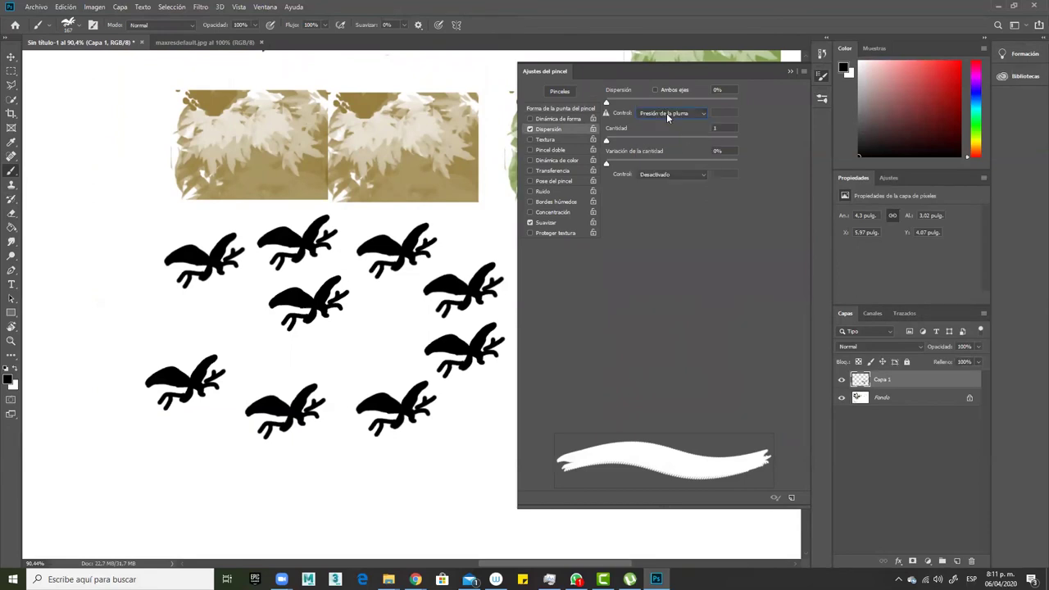
pyautogui.moveTo(607, 101); pyautogui.dragTo(640, 106)
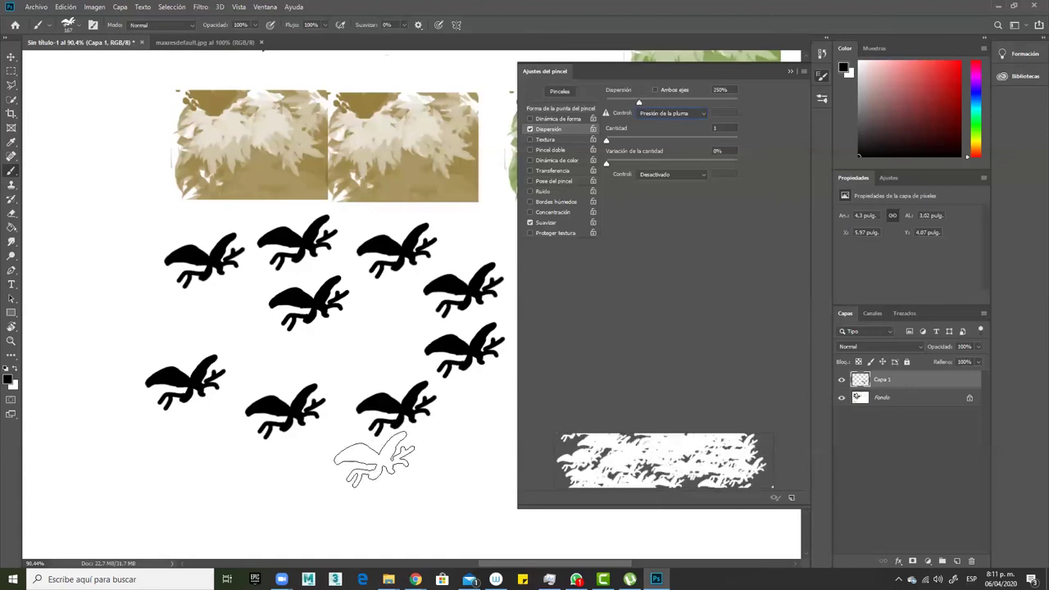
# - Paint scattered bird clusters on the lower canvas and enable Transferencia with 22% opacity jitter
pyautogui.moveTo(375, 456); pyautogui.dragTo(364, 408)
pyautogui.moveTo(377, 461)
pyautogui.mouseDown()
pyautogui.moveTo(433, 435)
pyautogui.moveTo(164, 427)
pyautogui.mouseUp()
pyautogui.moveTo(385, 369); pyautogui.dragTo(402, 385)
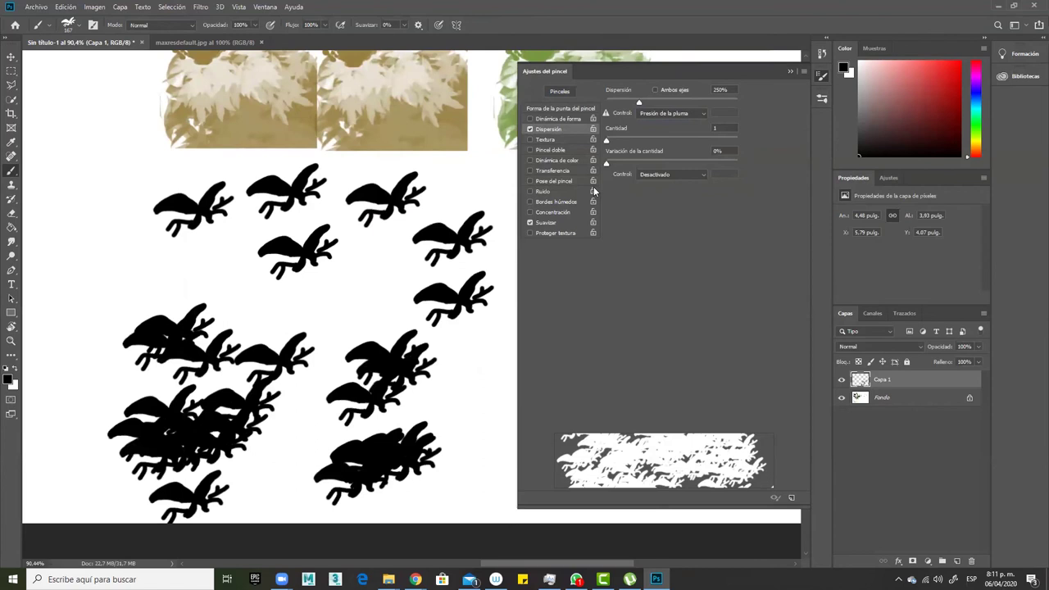
pyautogui.click(554, 169)
pyautogui.moveTo(622, 103); pyautogui.dragTo(633, 100)
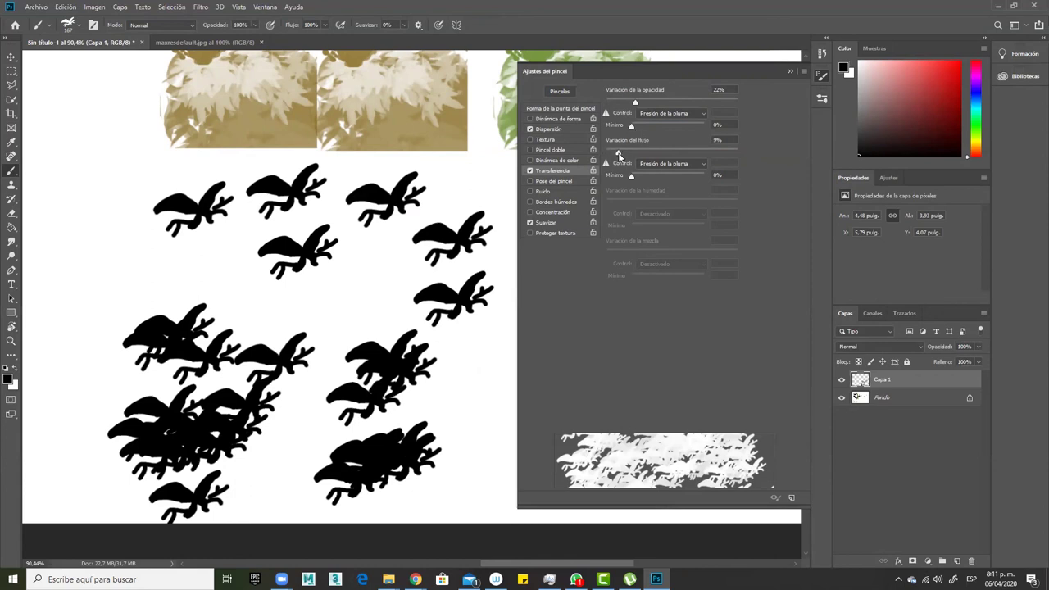
# - Set flow jitter to 13% and lower scatter to 17%, testing with bird strokes
pyautogui.moveTo(607, 153); pyautogui.dragTo(625, 154)
pyautogui.scroll(-2, 336, 316)
pyautogui.scroll(-2, 328, 317)
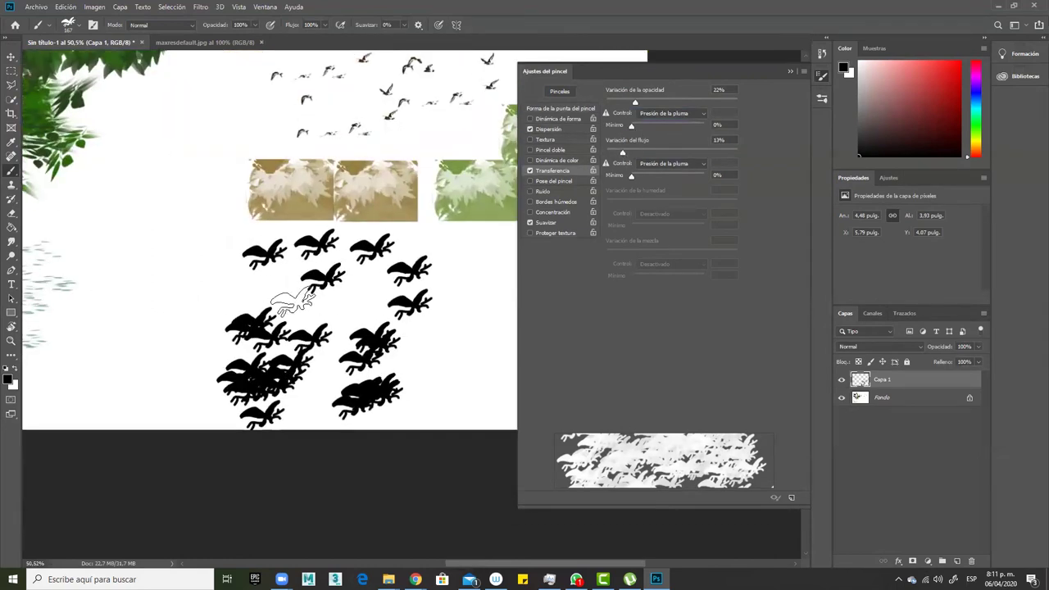
pyautogui.moveTo(215, 292); pyautogui.dragTo(197, 343)
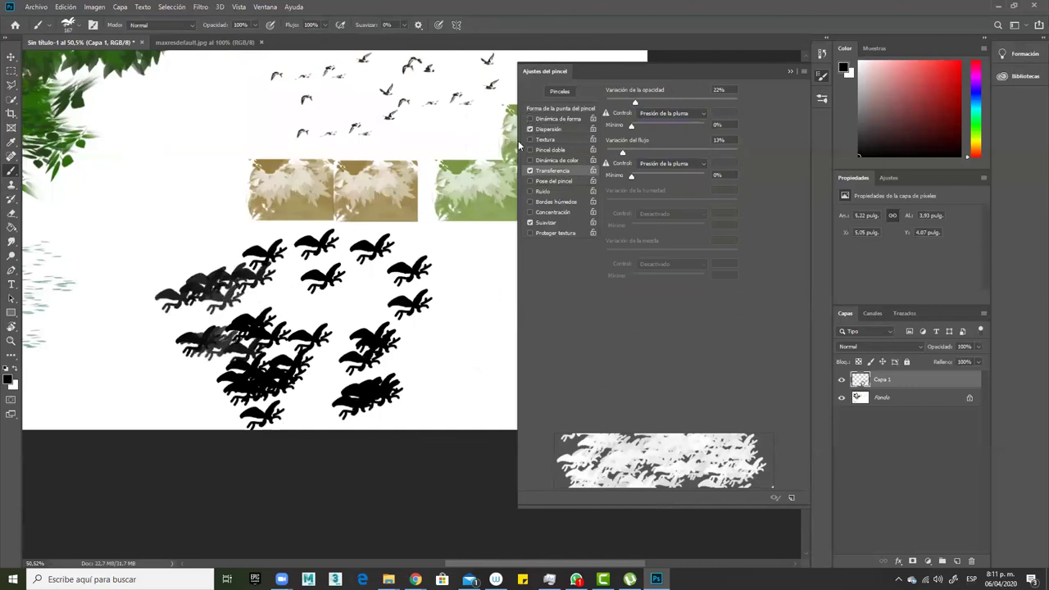
pyautogui.click(558, 131)
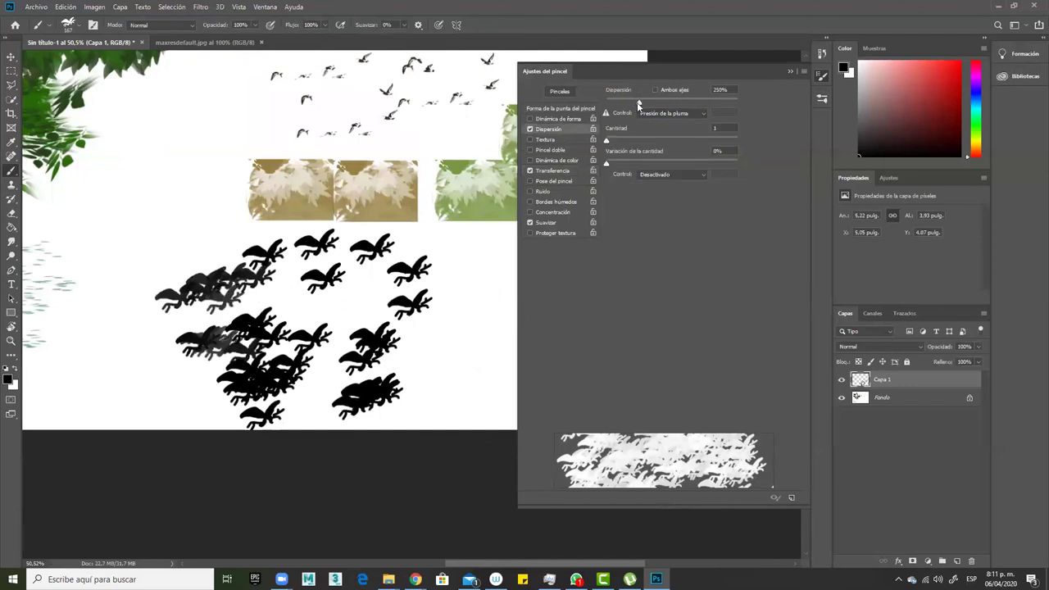
pyautogui.moveTo(634, 102); pyautogui.dragTo(611, 105)
pyautogui.moveTo(221, 234)
pyautogui.mouseDown()
pyautogui.moveTo(259, 230)
pyautogui.moveTo(197, 246)
pyautogui.moveTo(180, 209)
pyautogui.moveTo(237, 201)
pyautogui.mouseUp()
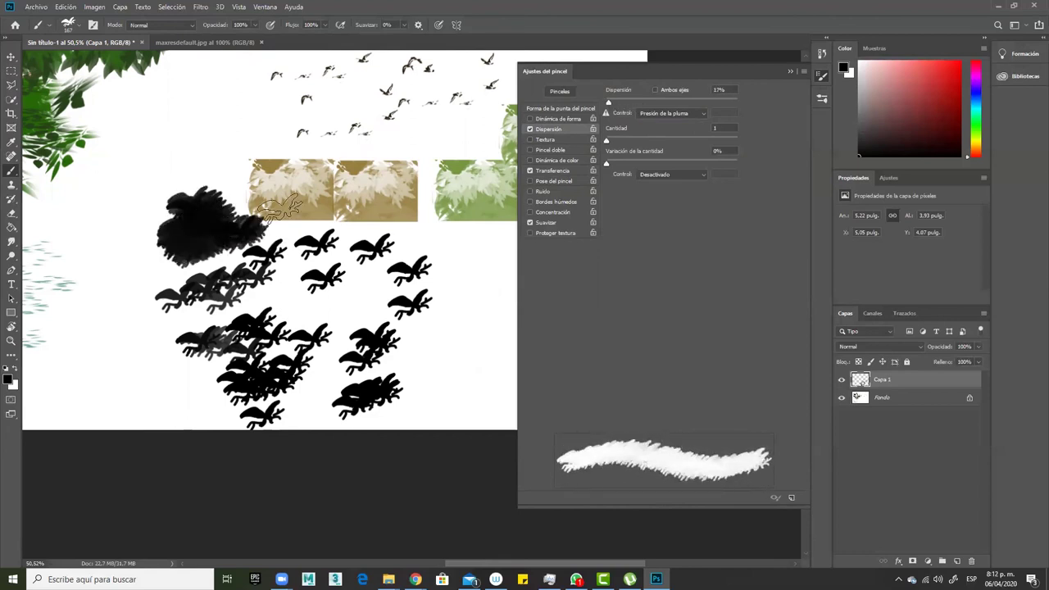
# - Set minimum opacity 14% and opacity jitter 81%, painting dense black-and-grey bird bands
pyautogui.click(559, 170)
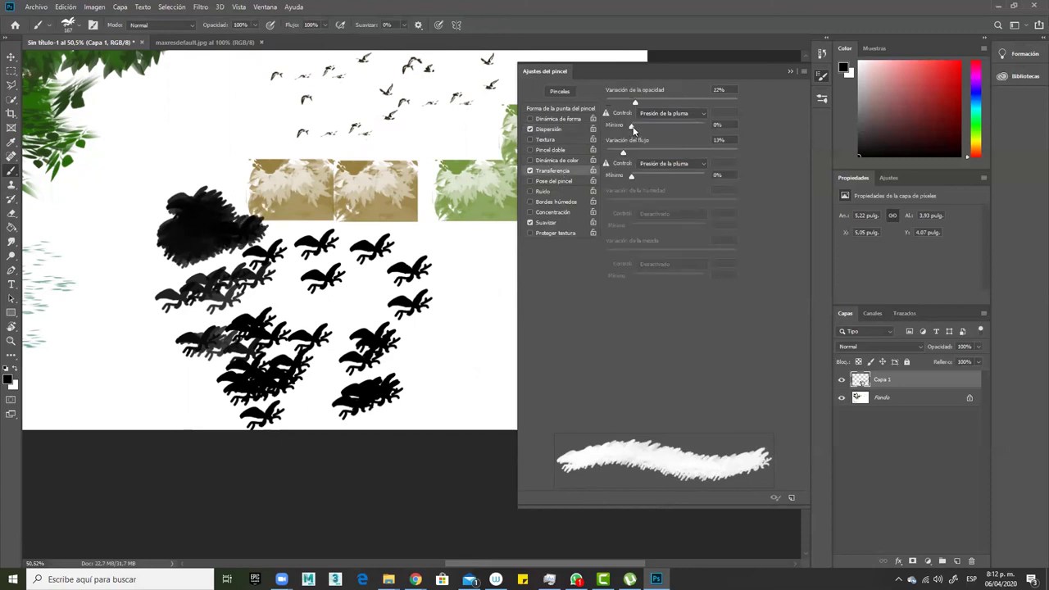
pyautogui.moveTo(635, 125); pyautogui.dragTo(672, 102)
pyautogui.moveTo(181, 324); pyautogui.dragTo(328, 316)
pyautogui.moveTo(671, 101); pyautogui.dragTo(712, 103)
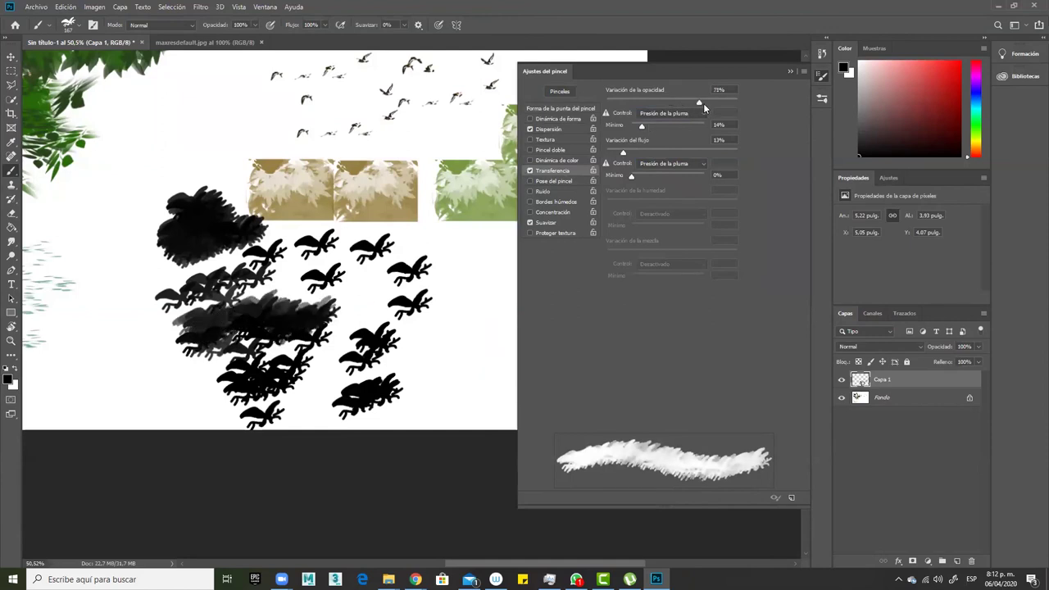
pyautogui.moveTo(344, 279)
pyautogui.mouseDown()
pyautogui.moveTo(377, 320)
pyautogui.moveTo(263, 344)
pyautogui.moveTo(398, 338)
pyautogui.moveTo(446, 316)
pyautogui.moveTo(427, 361)
pyautogui.moveTo(480, 361)
pyautogui.moveTo(455, 295)
pyautogui.moveTo(406, 318)
pyautogui.mouseUp()
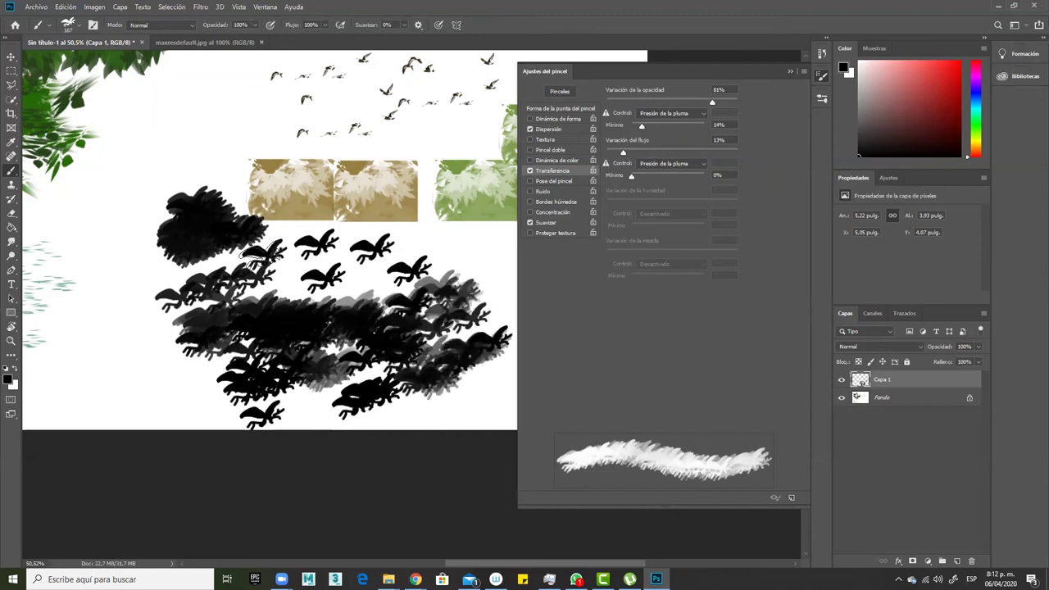
pyautogui.scroll(3, 391, 325)
pyautogui.scroll(-3, 353, 344)
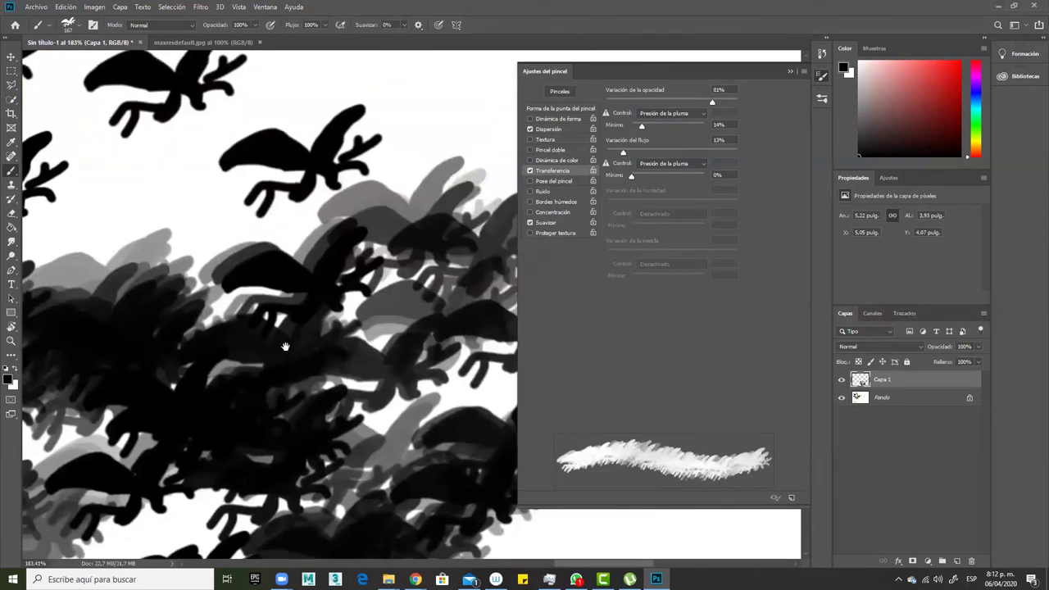
pyautogui.scroll(-2, 300, 364)
pyautogui.scroll(3, 299, 364)
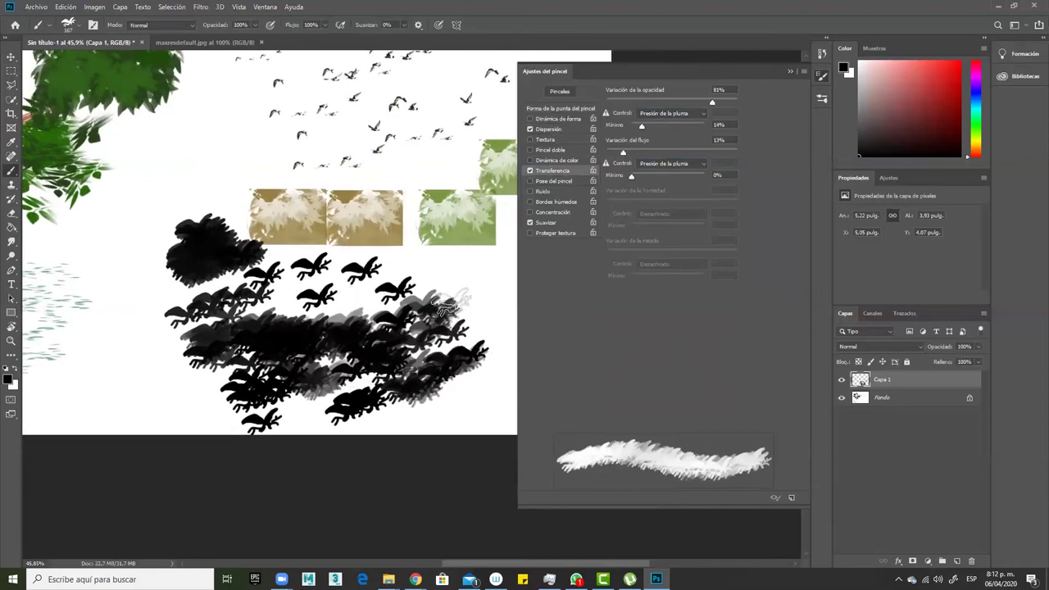
pyautogui.moveTo(483, 310)
pyautogui.mouseDown()
pyautogui.moveTo(330, 314)
pyautogui.moveTo(443, 349)
pyautogui.moveTo(371, 419)
pyautogui.mouseUp()
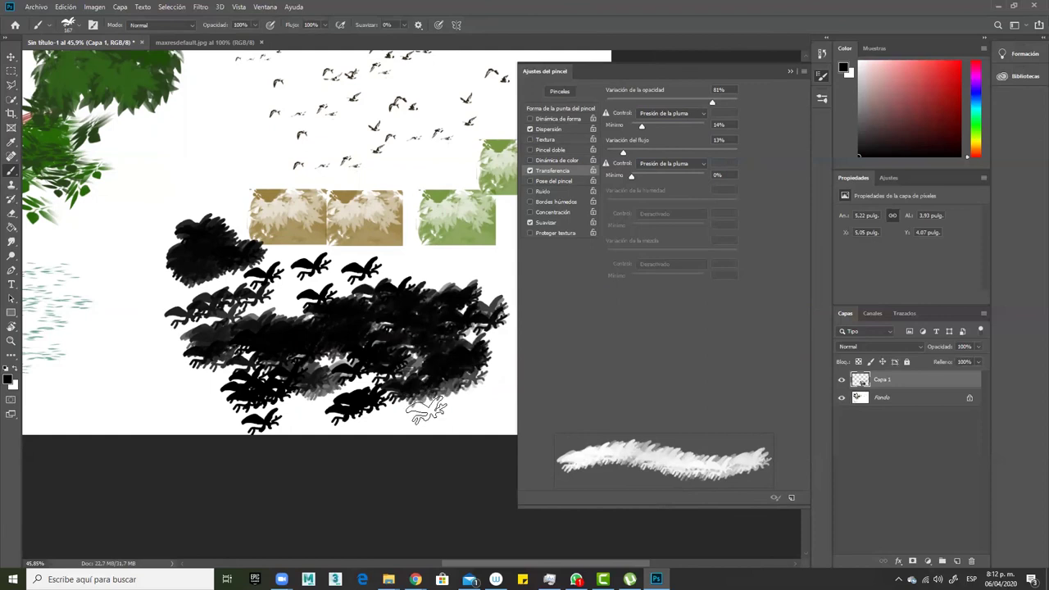
# - Close Brush Settings and show the Pinceles presets Bart, arbustos and mamarracho with their options menu
pyautogui.click(791, 73)
pyautogui.click(820, 99)
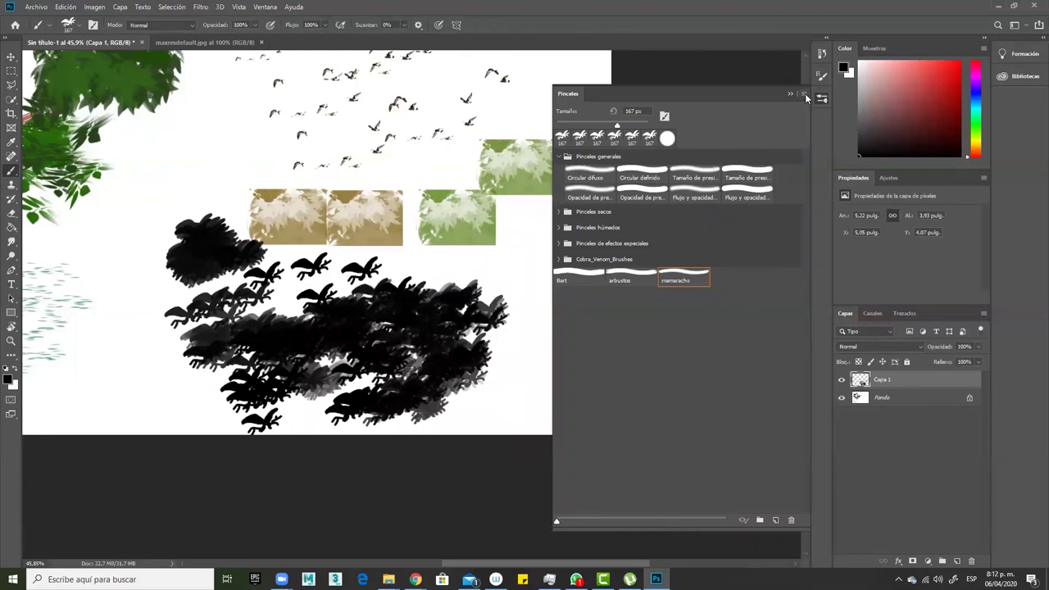
pyautogui.click(805, 96)
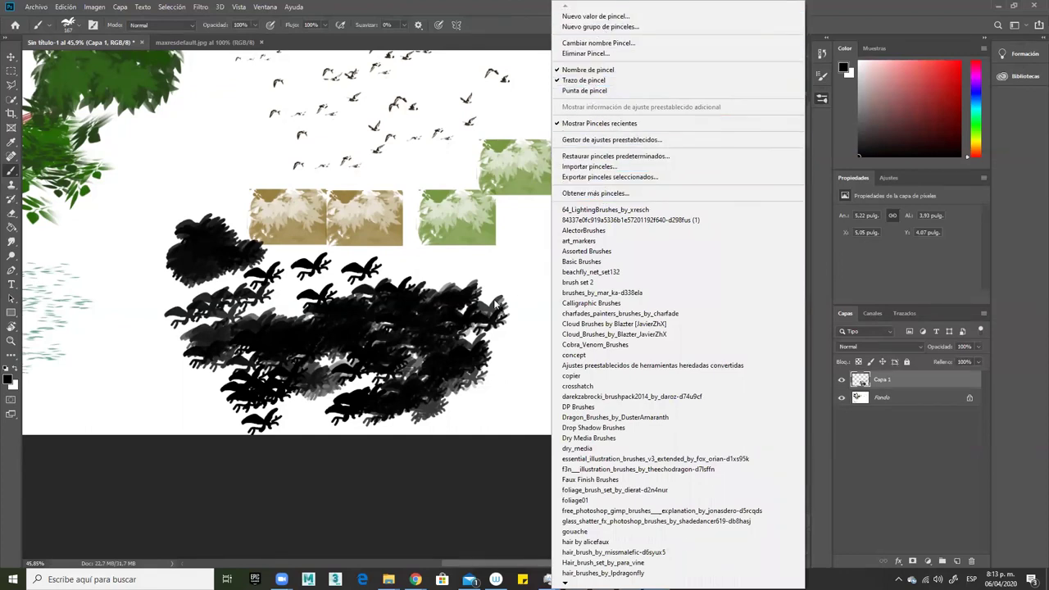
# - Paint two more black bird strokes on the right side of the canvas
pyautogui.click(496, 305)
pyautogui.moveTo(533, 263)
pyautogui.mouseDown()
pyautogui.moveTo(500, 304)
pyautogui.moveTo(500, 328)
pyautogui.mouseUp()
pyautogui.moveTo(533, 295); pyautogui.dragTo(505, 332)
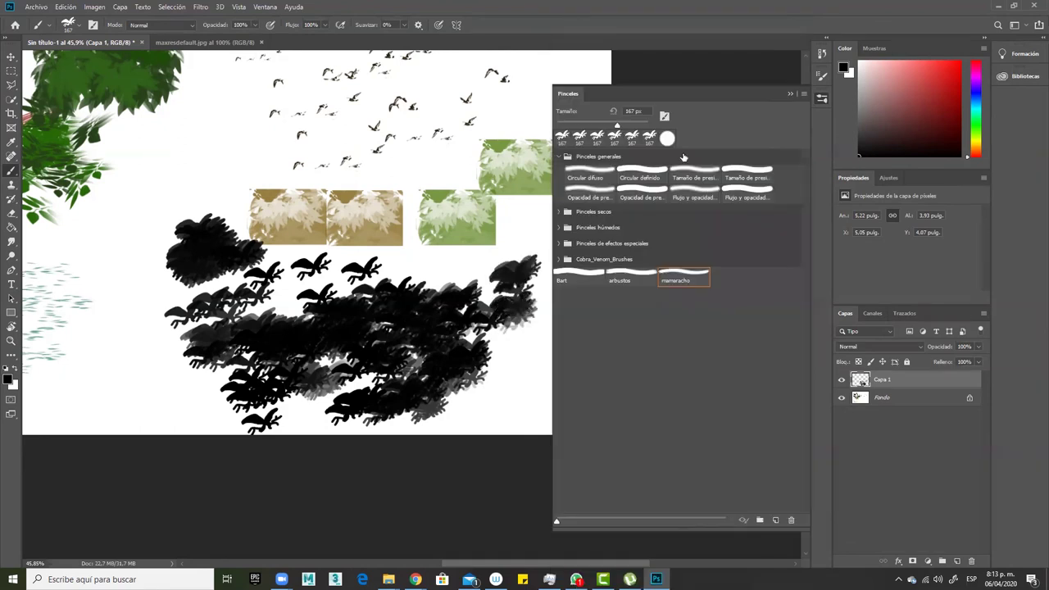
# - Stamp grey bushes with the arbustos preset at the lower right and along the left
pyautogui.click(621, 279)
pyautogui.click(510, 378)
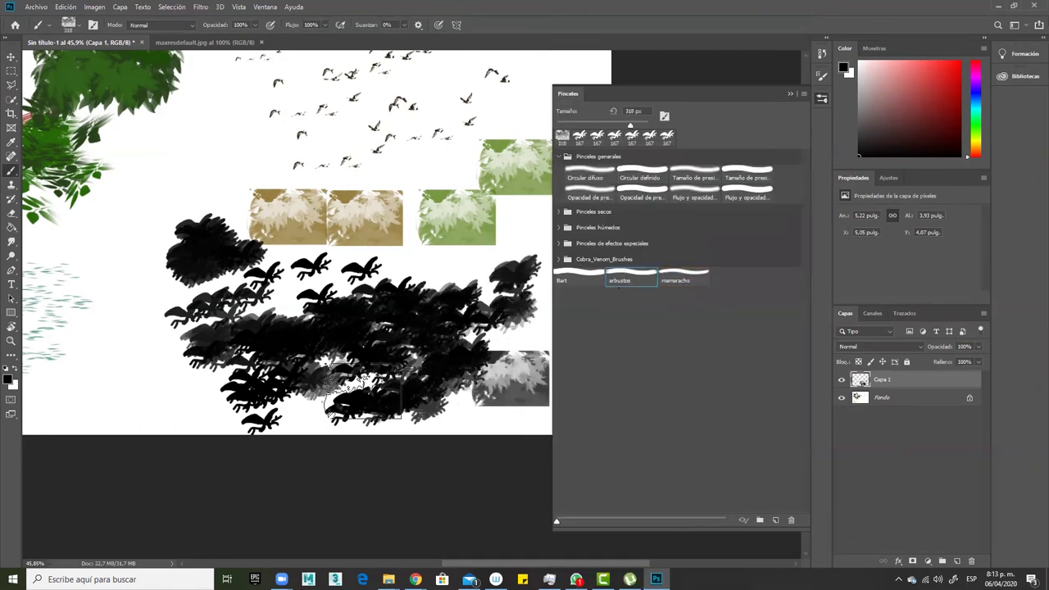
pyautogui.click(180, 384)
pyautogui.click(130, 363)
pyautogui.click(134, 317)
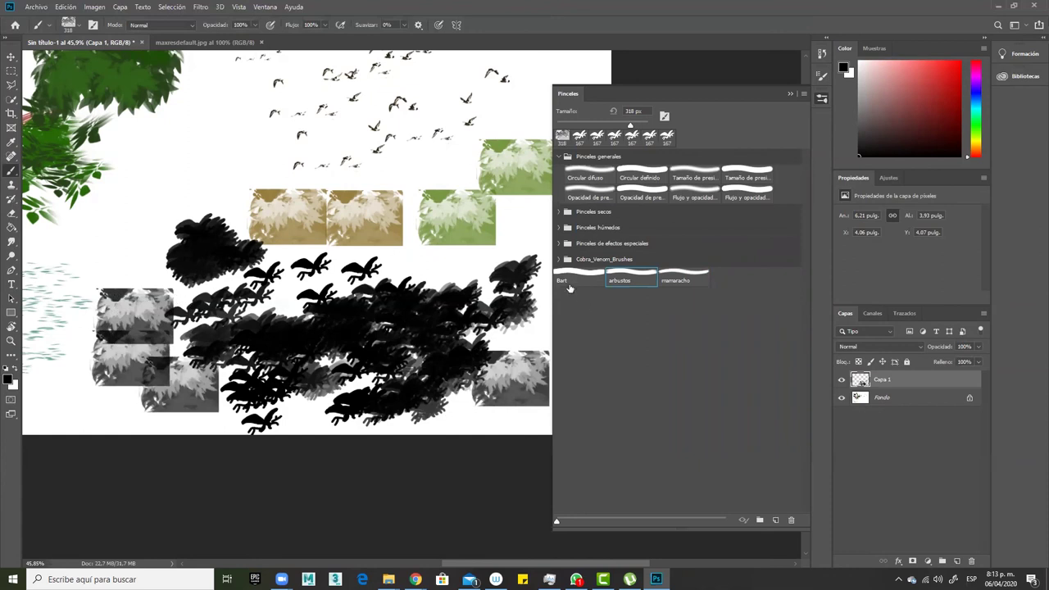
# - Stamp two Bart prints with the Bart preset at the upper left and near the top
pyautogui.click(570, 283)
pyautogui.click(135, 220)
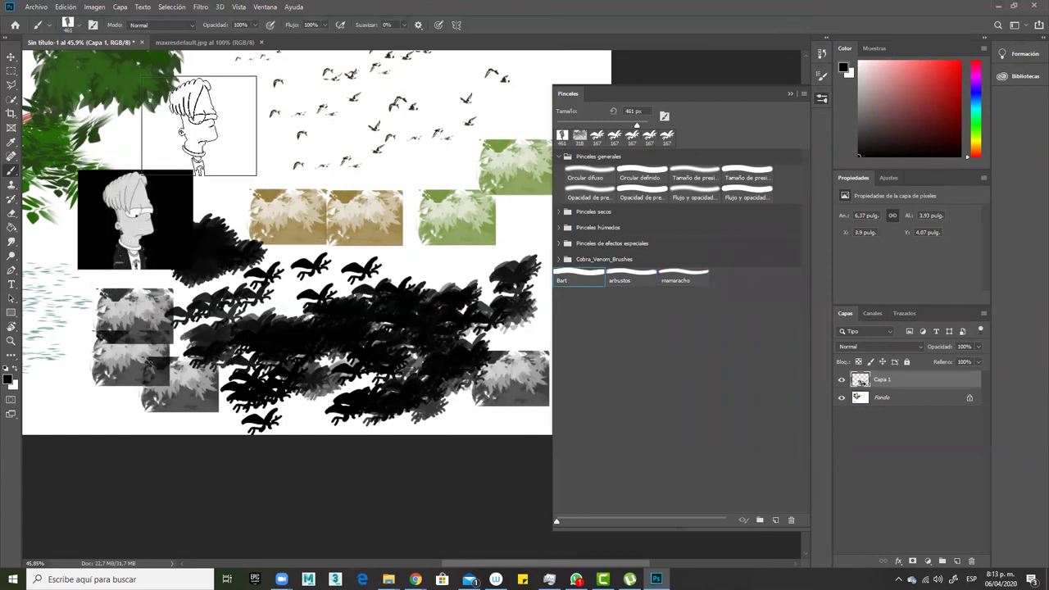
pyautogui.click(199, 126)
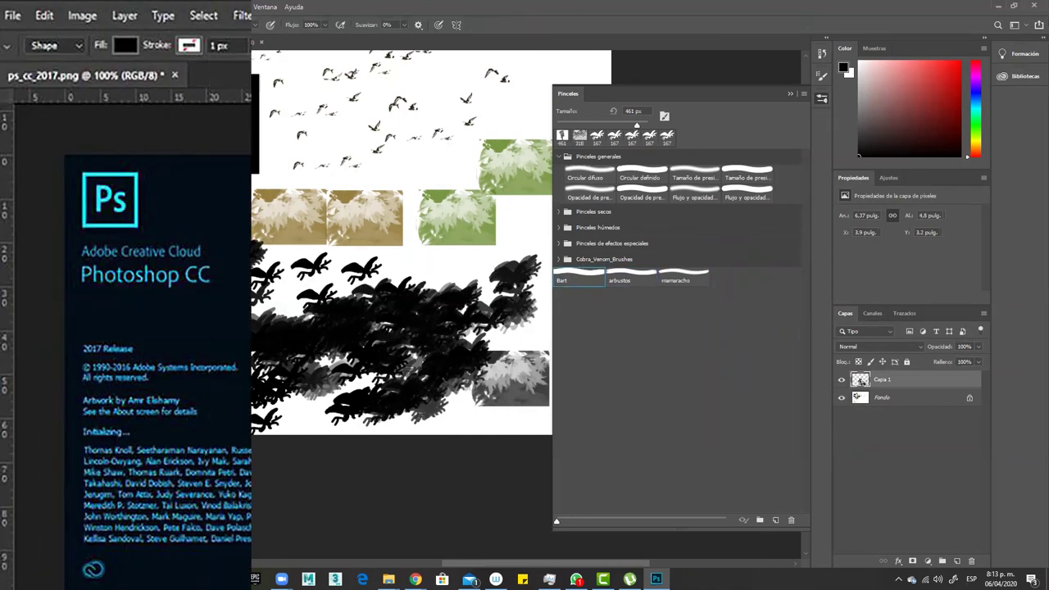